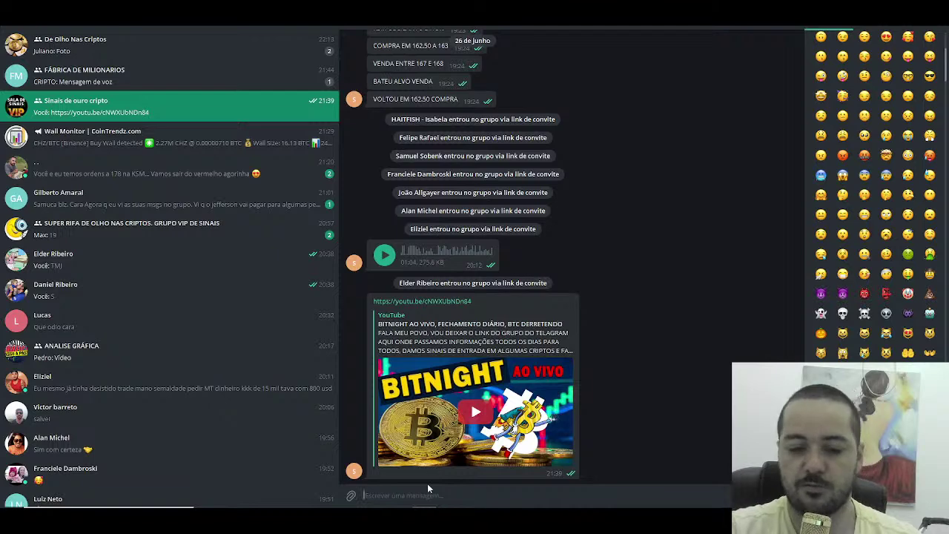
Step: Check the live stream's viewer analytics in YouTube Studio, then open a new Chrome tab
key(alt+Tab)
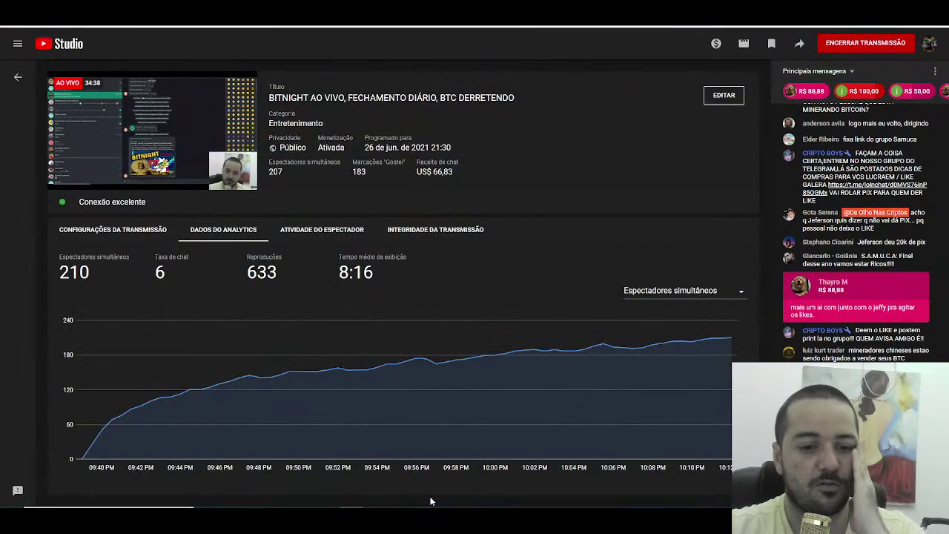
mouse_move(476, 450)
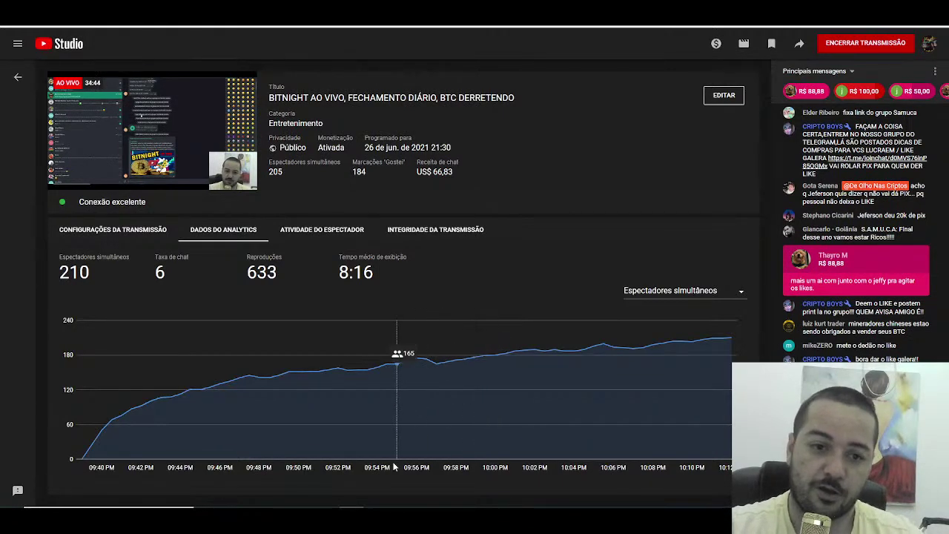
key(ctrl+t)
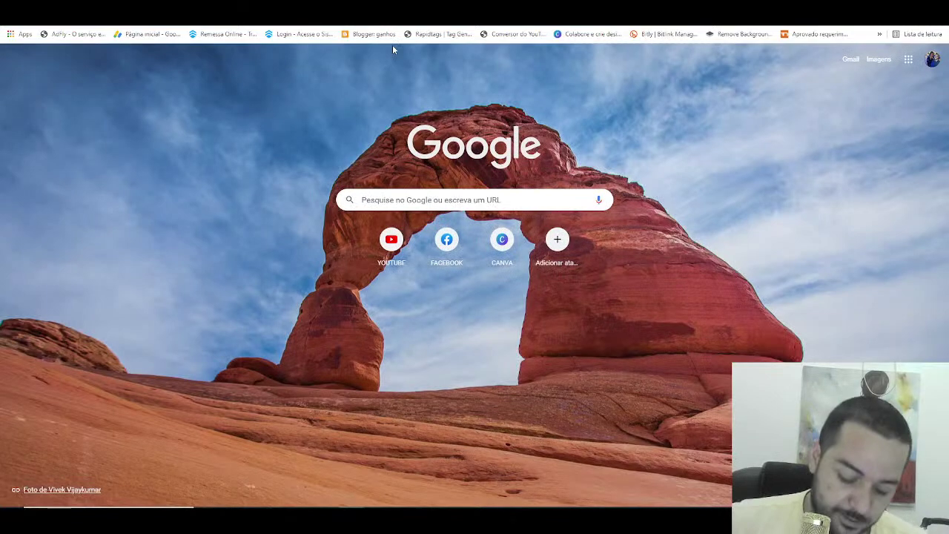
Step: Search 'sorteio numero aleatorio', open Sorteador.com.br, then open the participants spreadsheet from the desktop
text(sortear numero aleatorio)
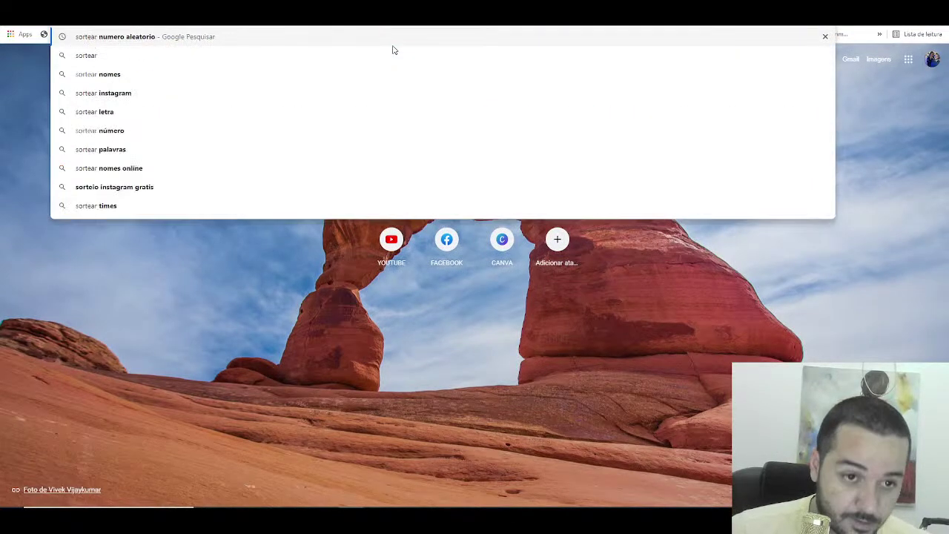
key(Return)
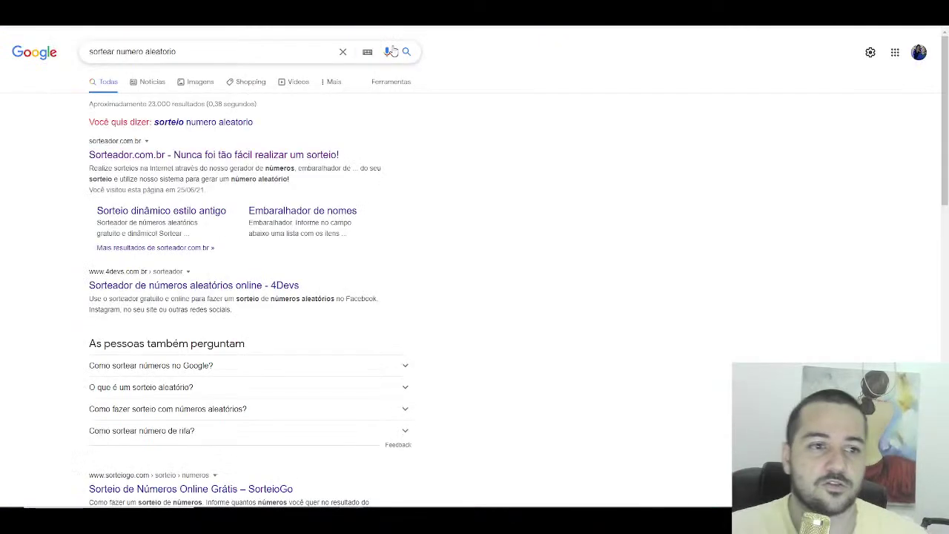
click(227, 122)
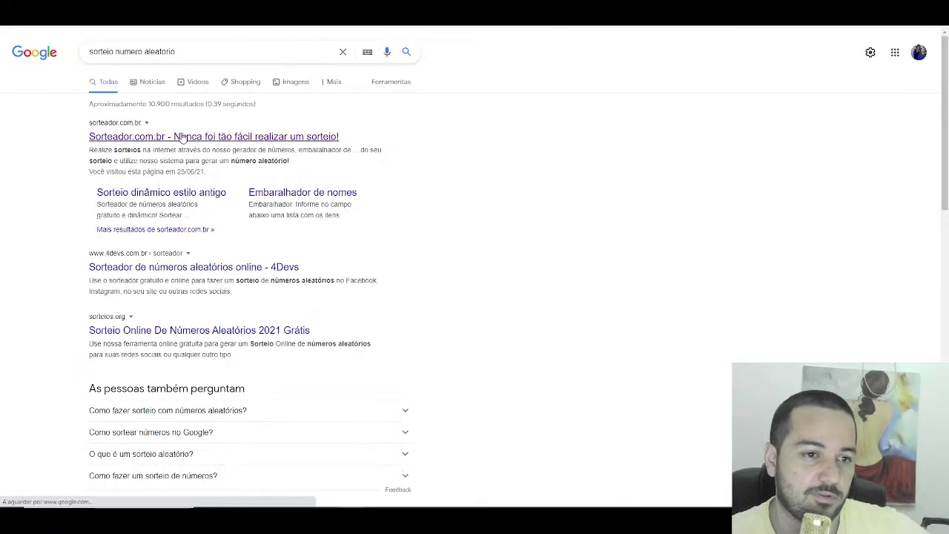
click(178, 138)
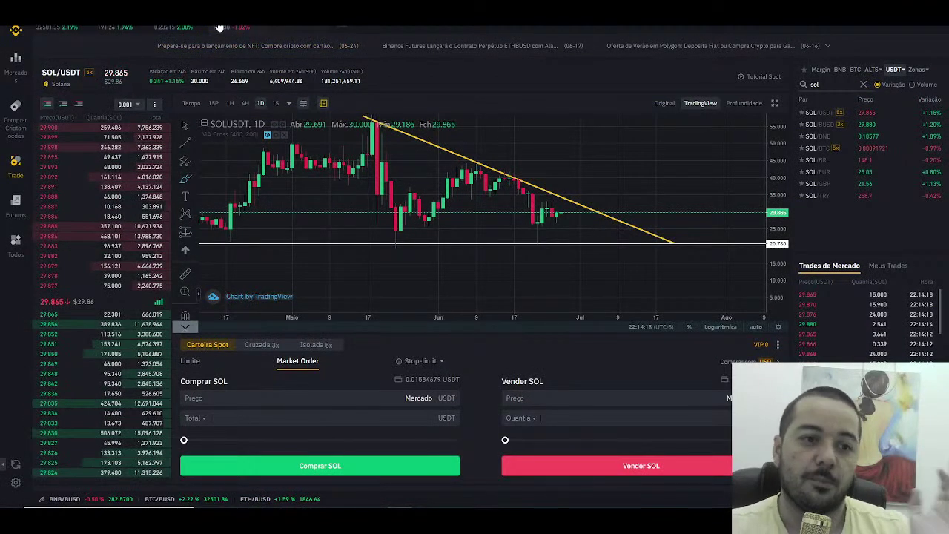
click(819, 30)
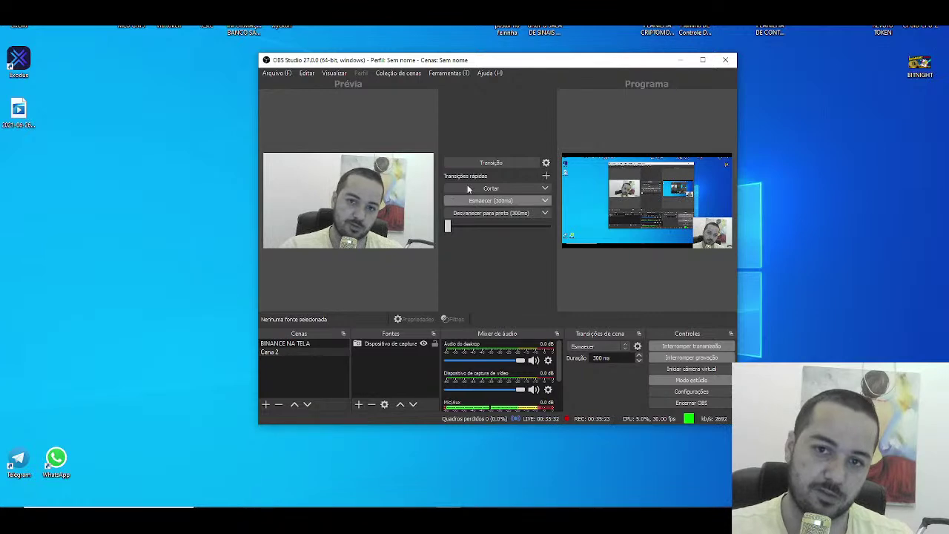
double_click(562, 32)
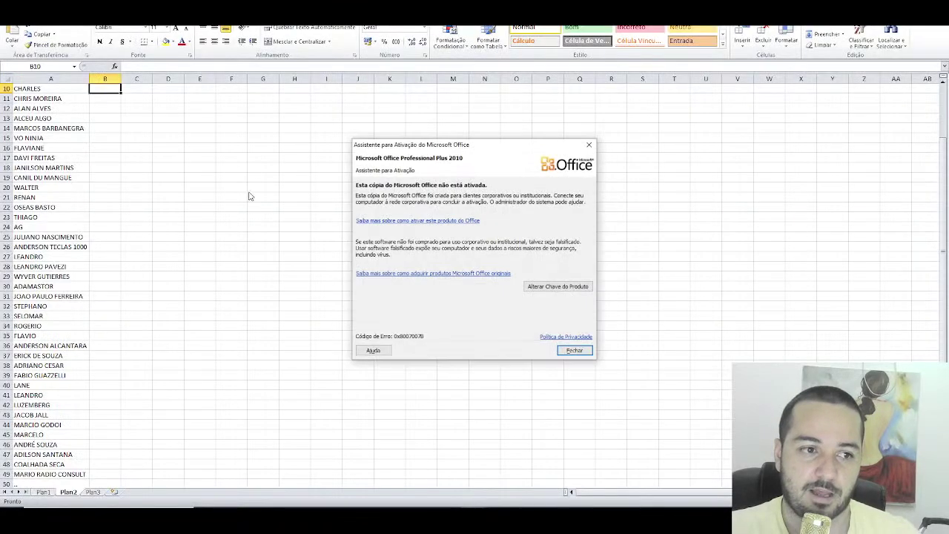
Step: Dismiss the Office activation notice and confirm Plan2's list ends with LUCAS in row 69
click(575, 351)
scroll(52, 200, down, 9)
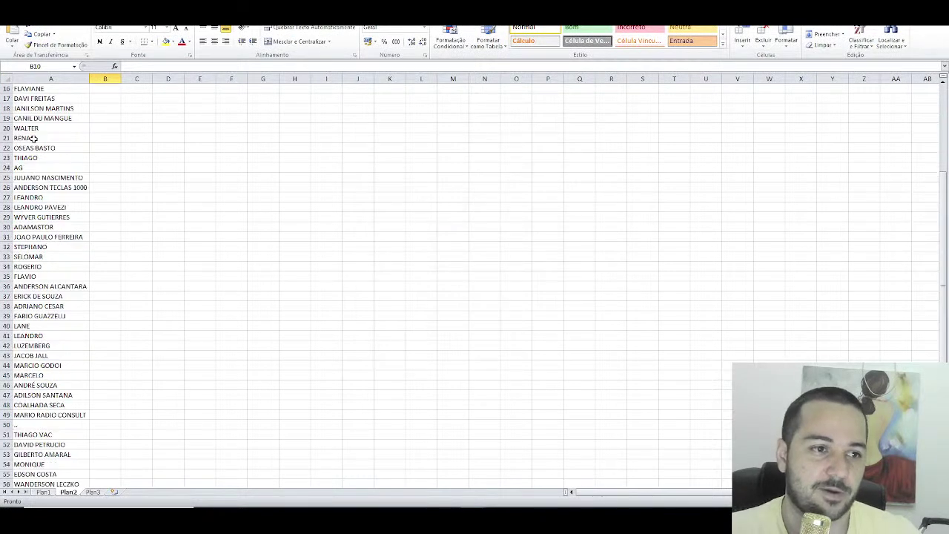
scroll(46, 207, down, 4)
click(6, 287)
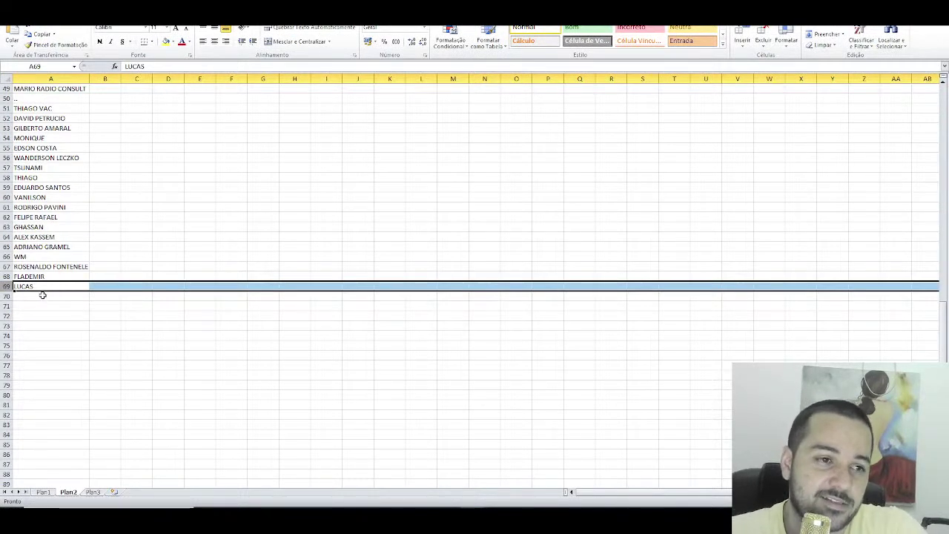
Step: Review the name list from row 6 down, then switch to the streaming software
scroll(42, 295, up, 16)
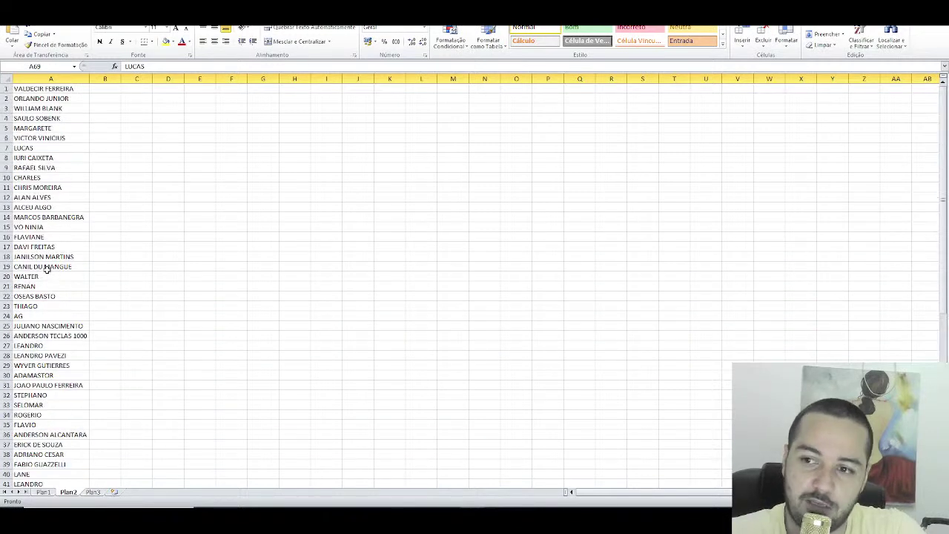
drag(62, 120, 55, 391)
click(58, 364)
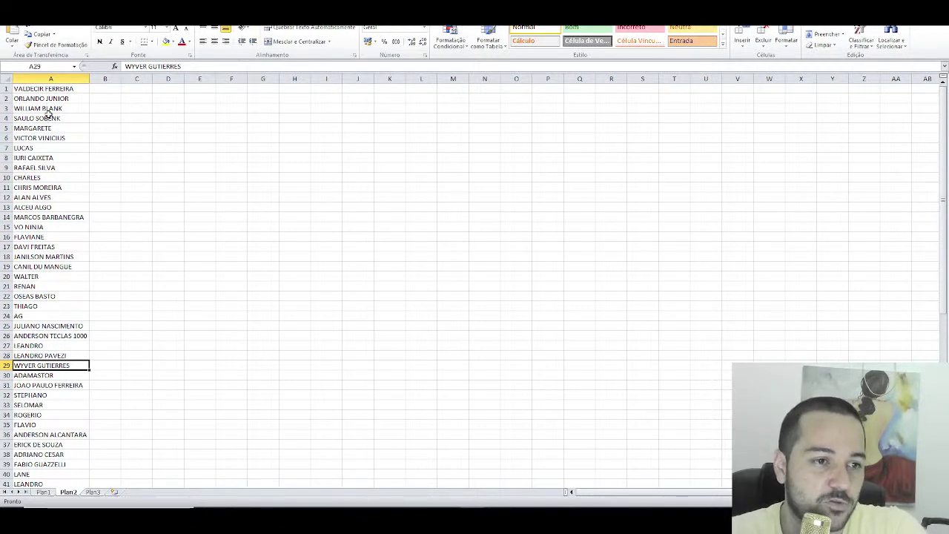
drag(54, 138, 53, 230)
click(55, 179)
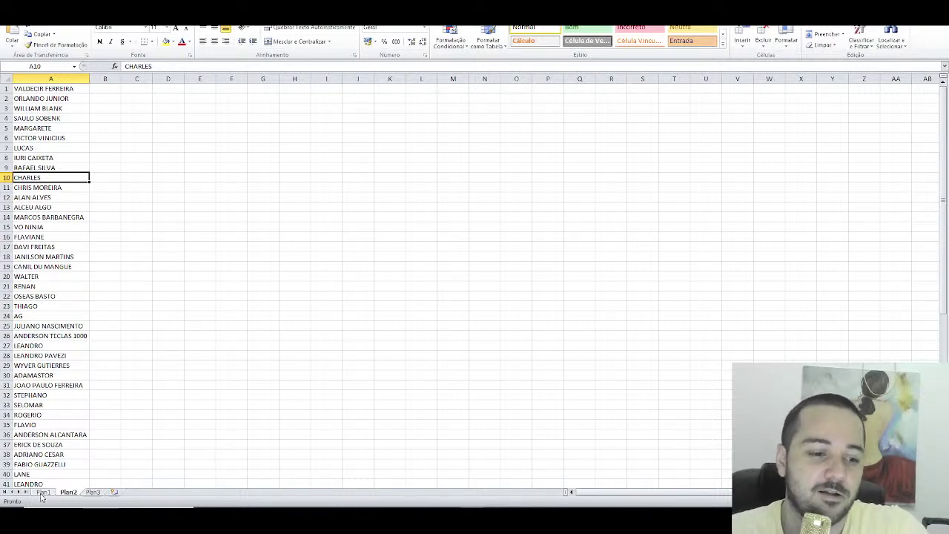
key(alt+Tab)
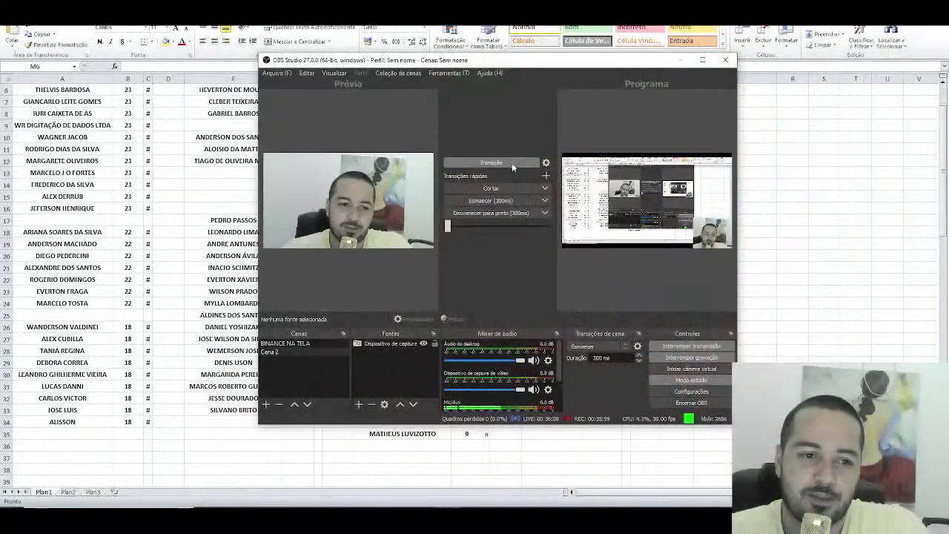
Step: Clear the names and x marks from M6:O22 on Plan1
key(alt+Tab)
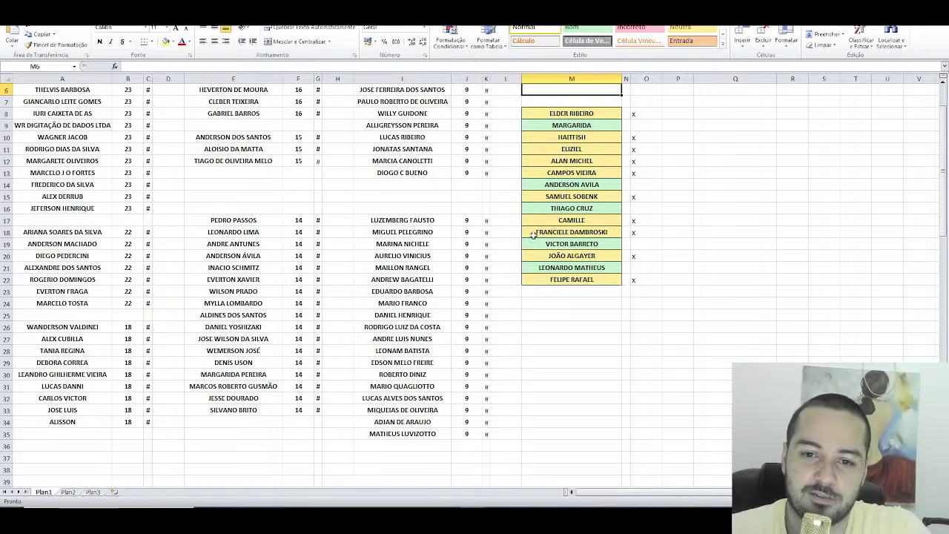
mouse_move(584, 113)
mouse_down()
mouse_move(599, 271)
mouse_move(586, 280)
mouse_up()
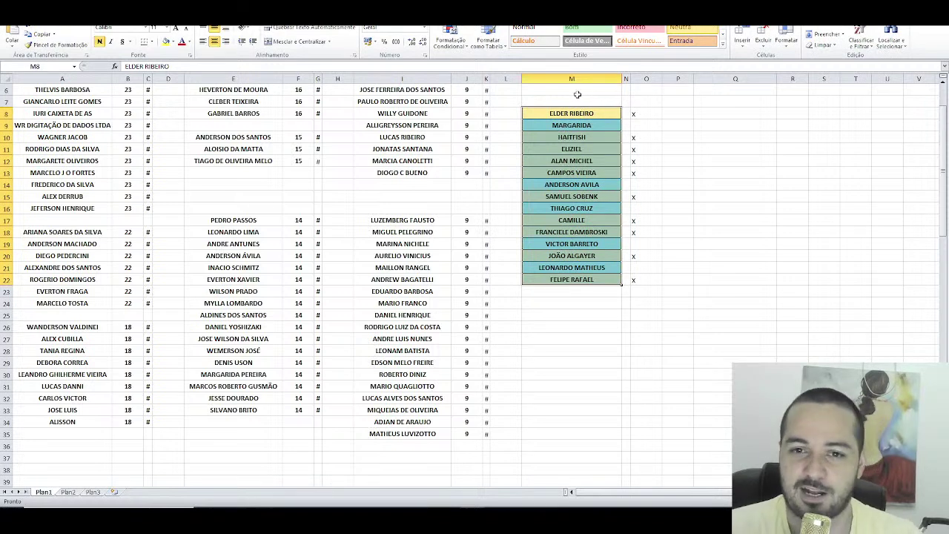
drag(577, 95, 665, 291)
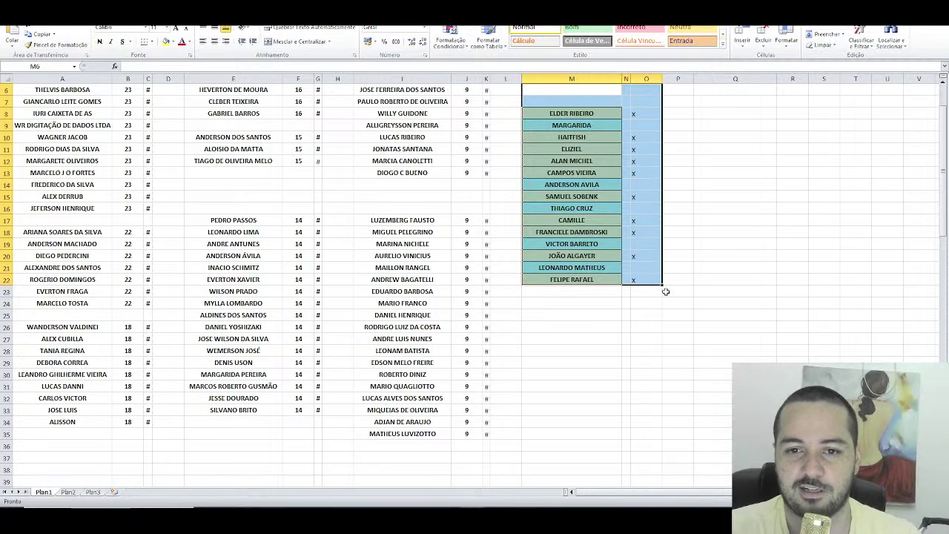
key(Delete)
Step: Reset the old list's coloured fills to Normal style, then switch to Plan2
click(533, 30)
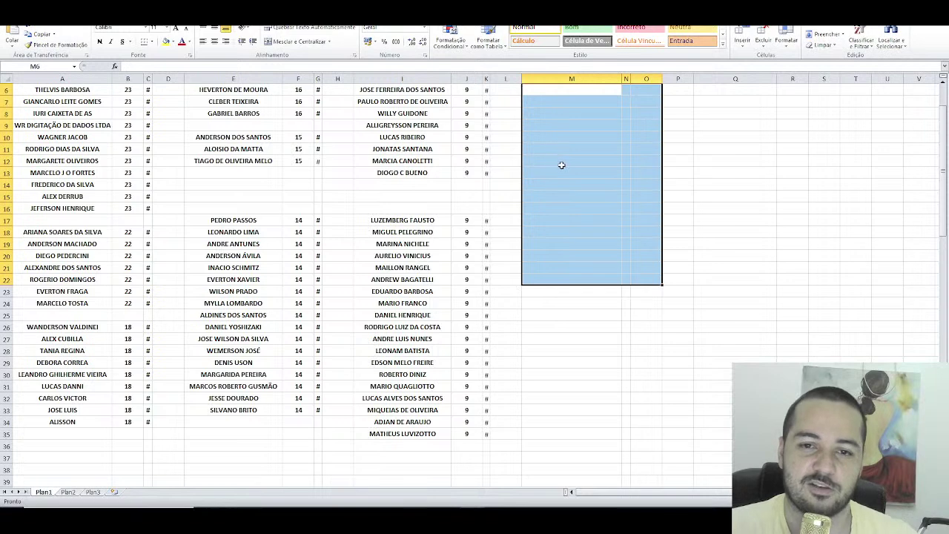
click(68, 492)
scroll(112, 201, down, 9)
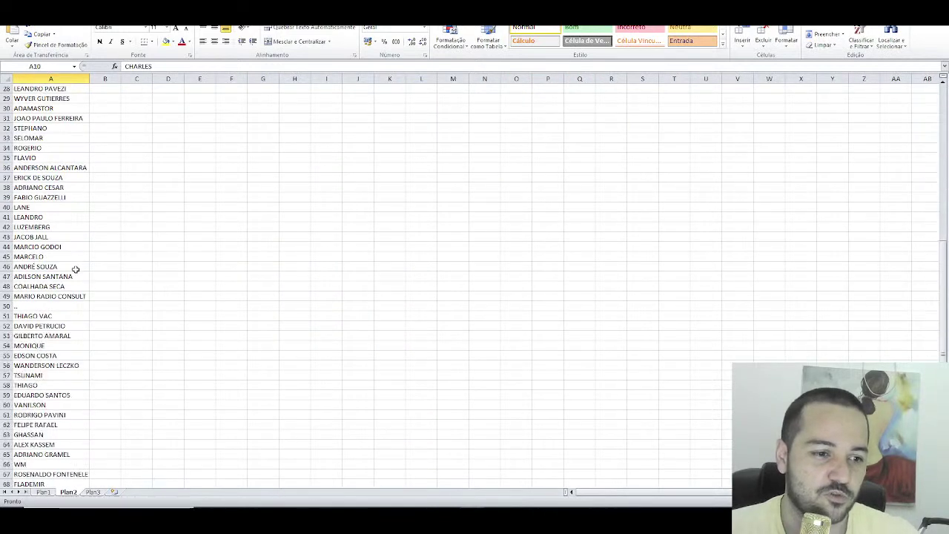
Step: Scroll through the Plan2 names, then bring up Sorteador and the YouTube Studio dashboard
scroll(76, 269, down, 8)
scroll(76, 310, up, 17)
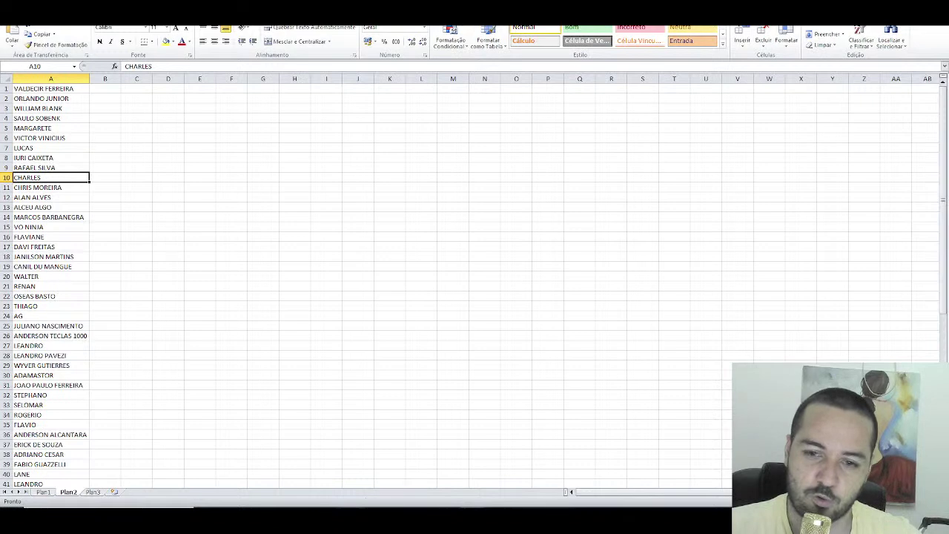
mouse_move(350, 519)
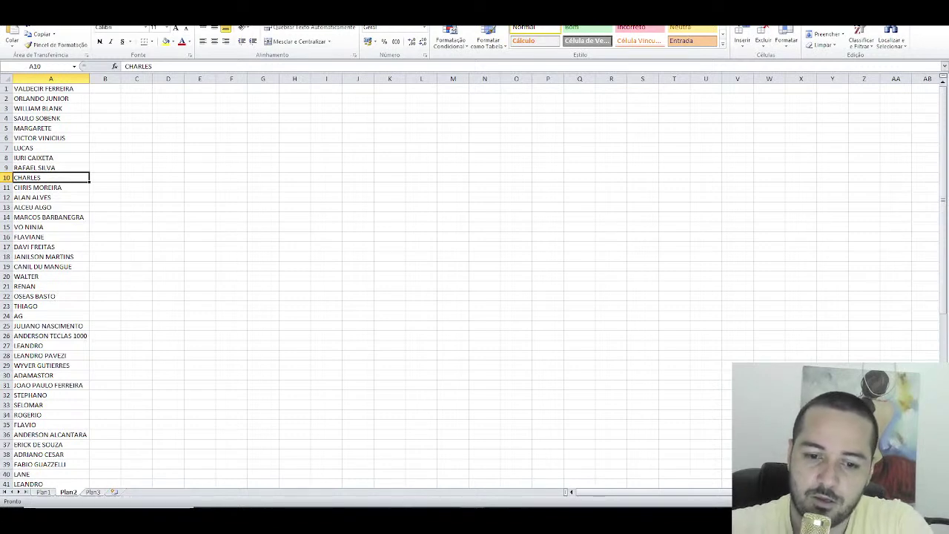
click(424, 456)
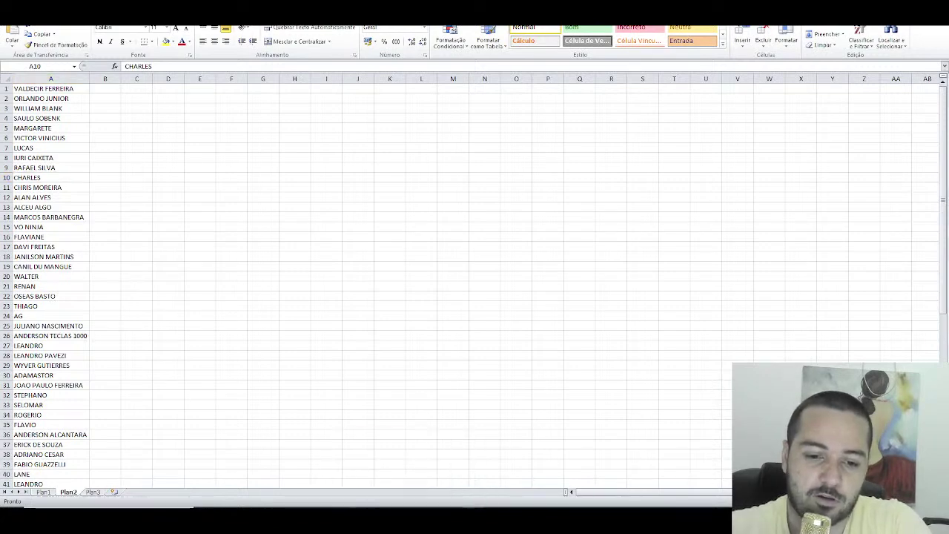
key(alt+Tab)
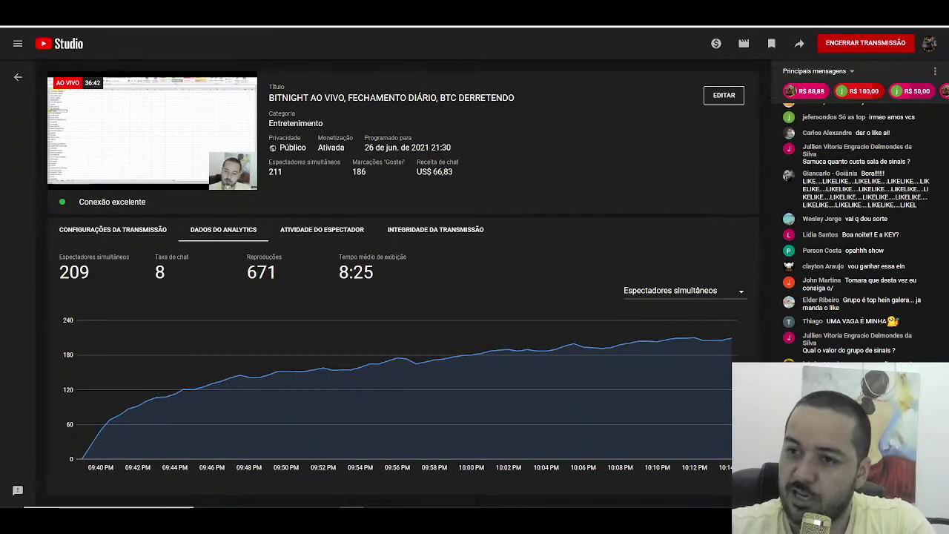
Step: Set the Sorteador number range from 1 to 69
key(alt+Tab)
key(alt+Tab)
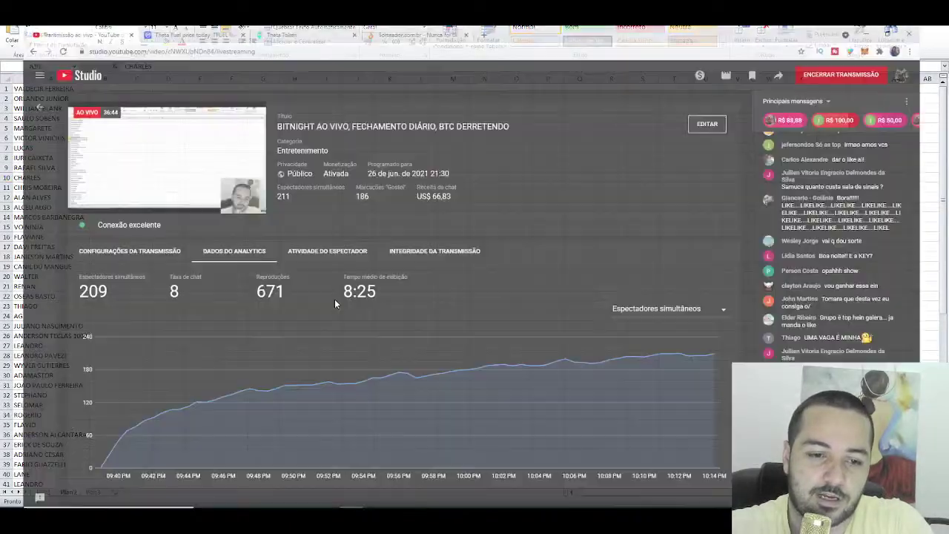
key(ctrl+Tab)
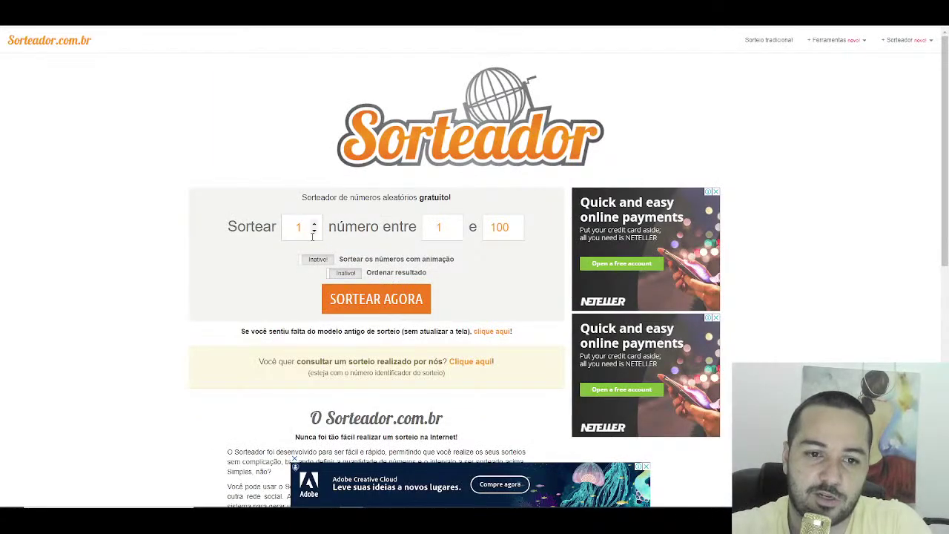
double_click(440, 227)
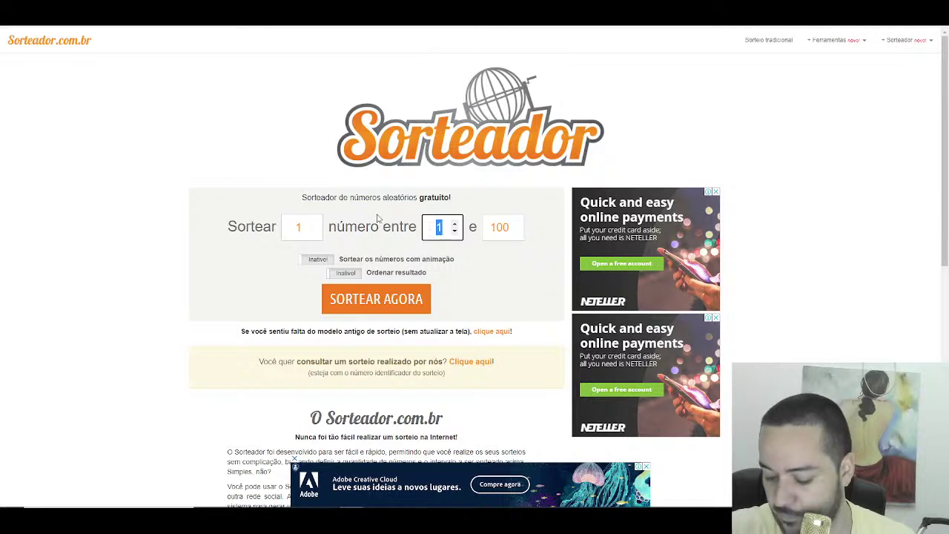
text(69)
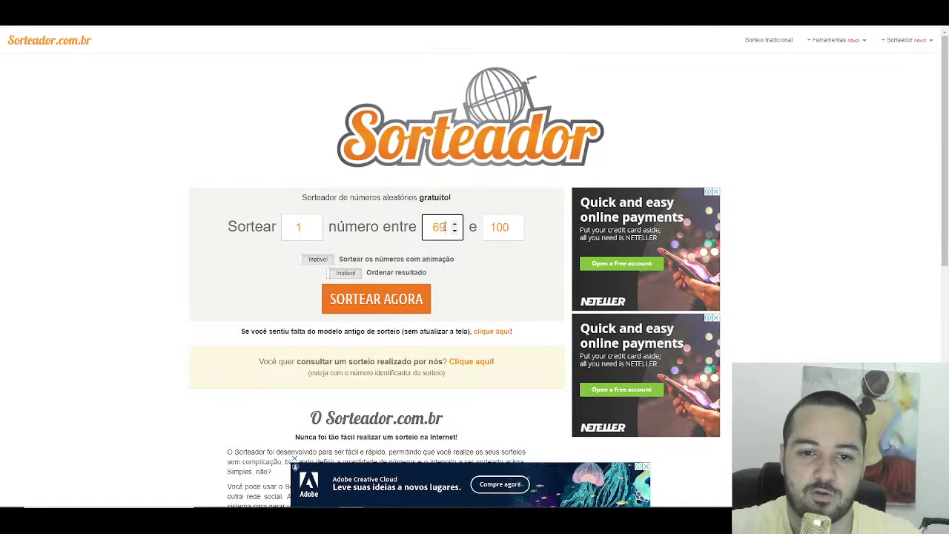
double_click(427, 224)
text(1)
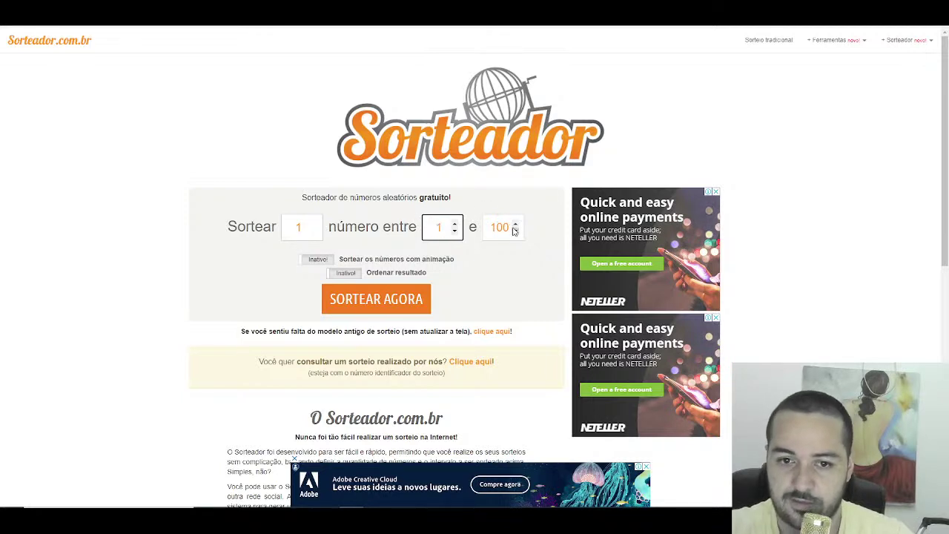
key(Tab)
text(69)
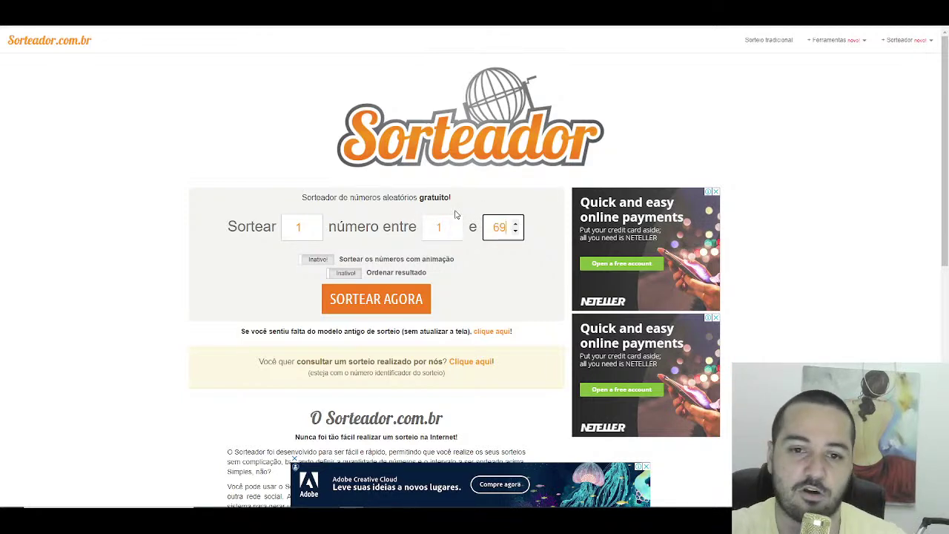
Step: Draw five numbers, getting 5, 50, 15, 19 and 42, then return to Excel
double_click(298, 227)
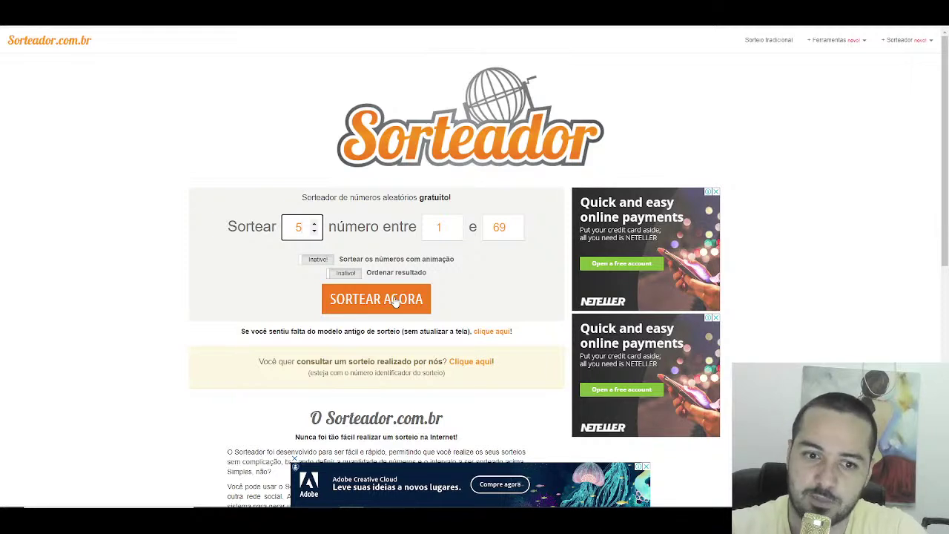
click(397, 301)
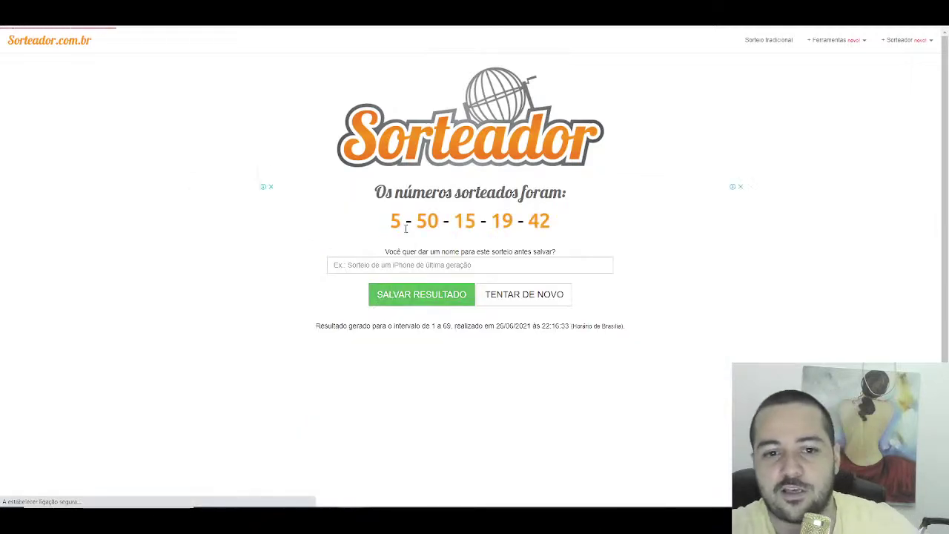
double_click(395, 221)
click(400, 226)
double_click(427, 221)
click(514, 226)
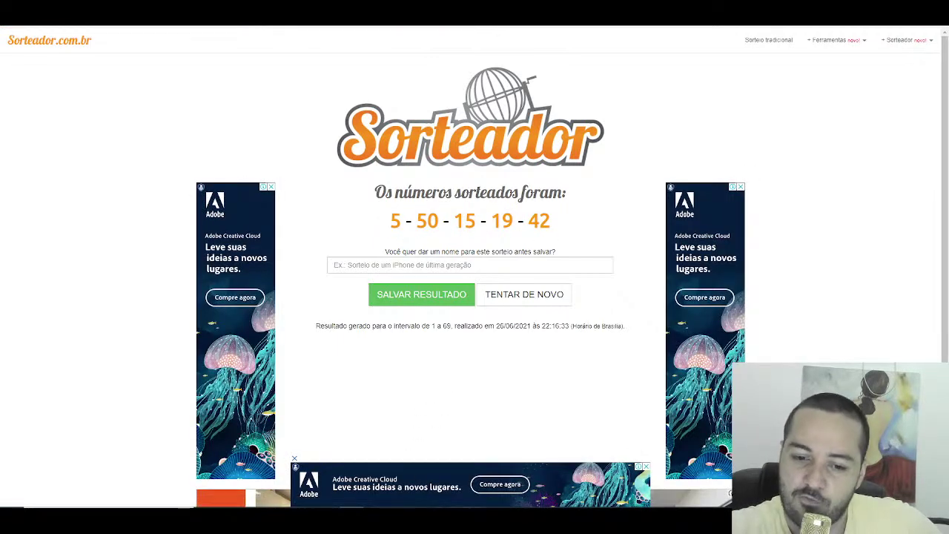
click(467, 506)
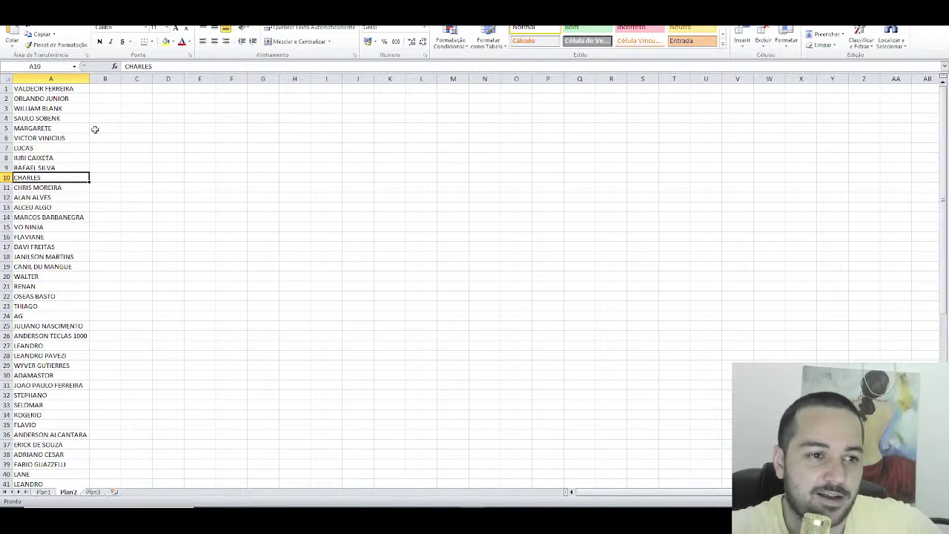
Step: Mark drawn rows 5, 15 and 19 in column C (x, x, xxxx), rechecking the draw
click(145, 127)
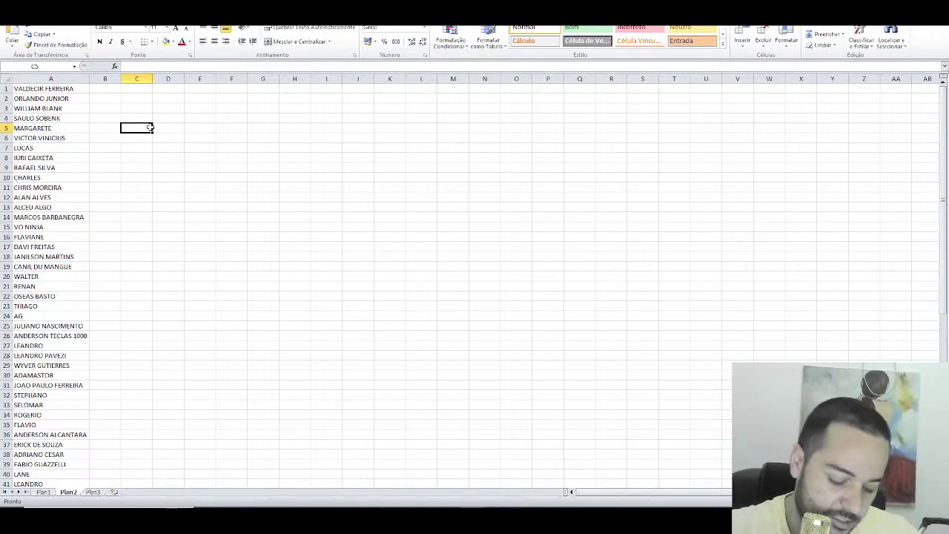
text(x)
key(Return)
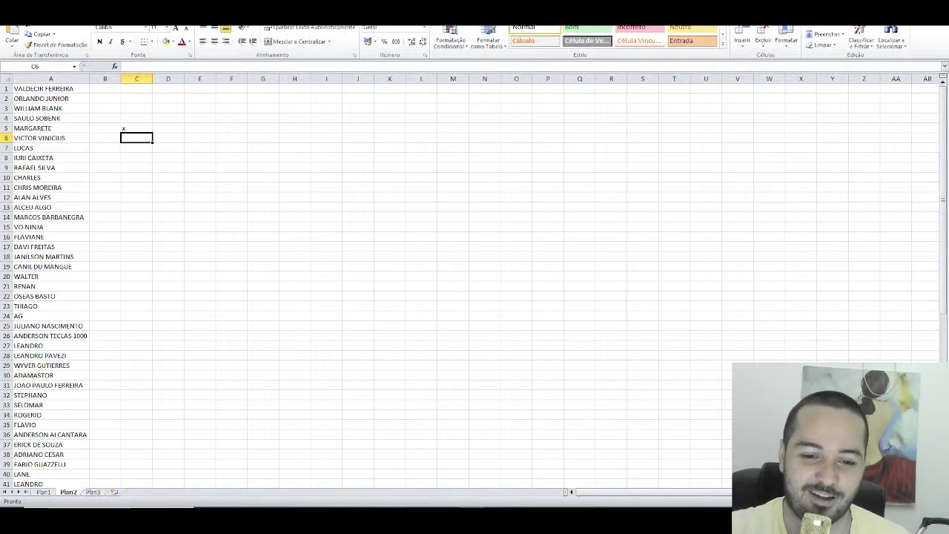
key(alt+Tab)
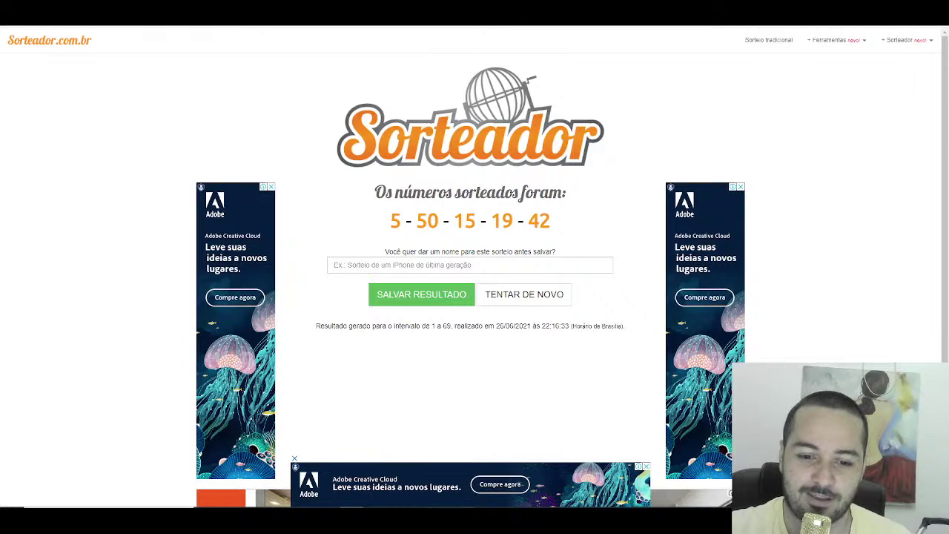
key(alt+Tab)
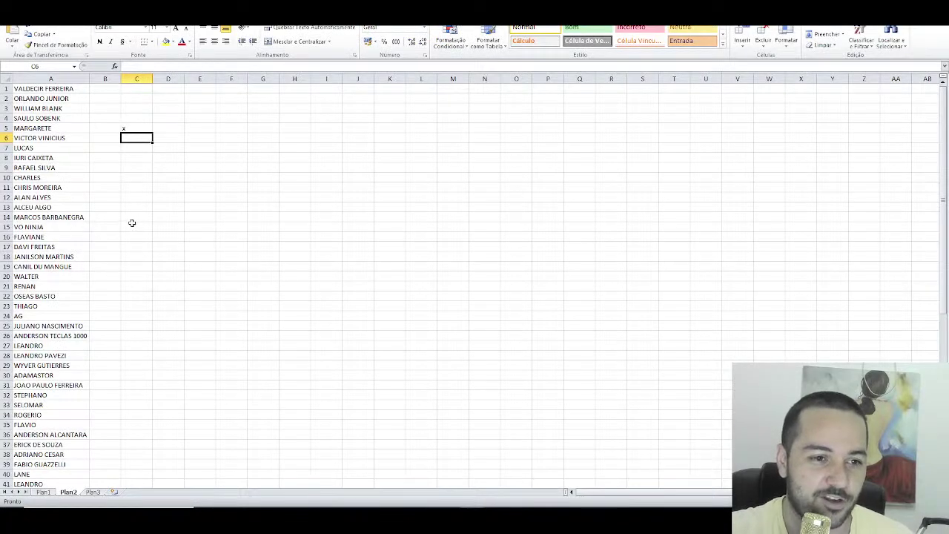
click(141, 228)
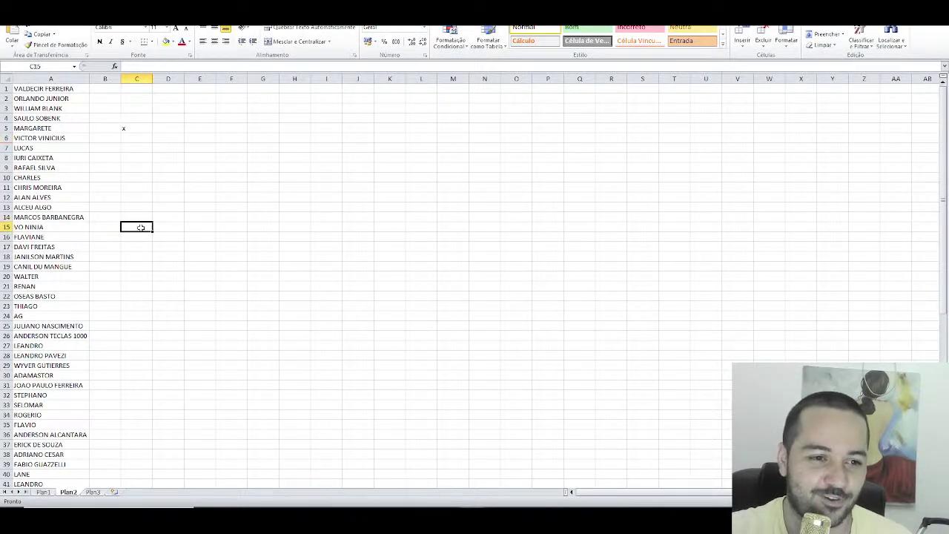
text(x)
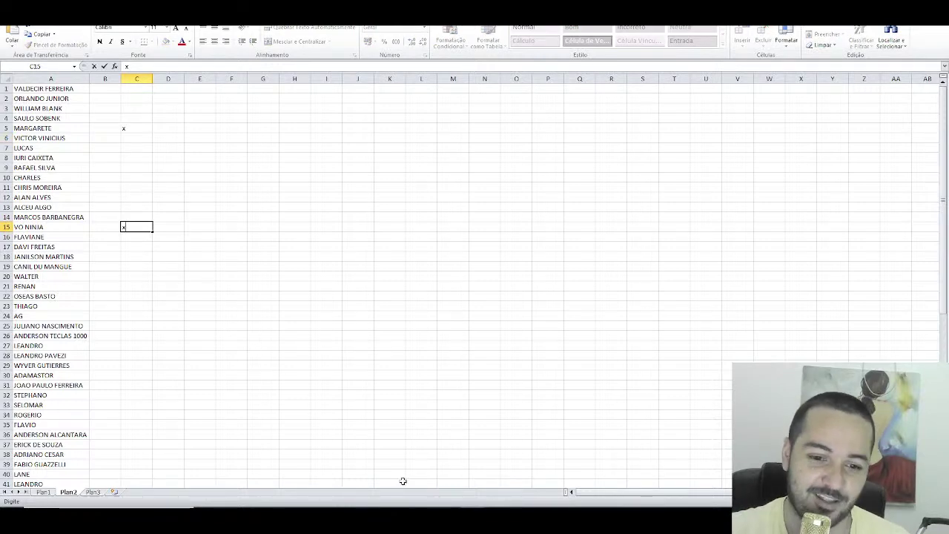
key(alt+Tab)
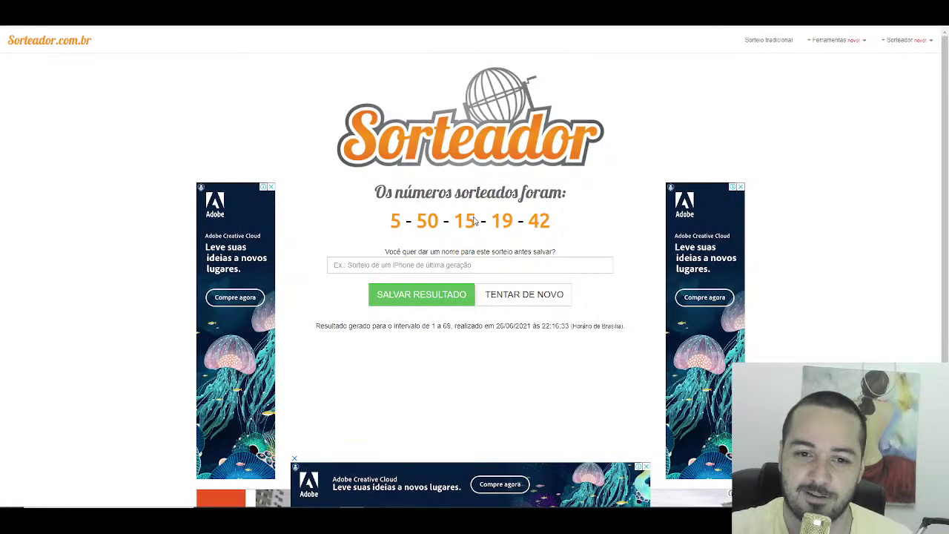
key(alt+Tab)
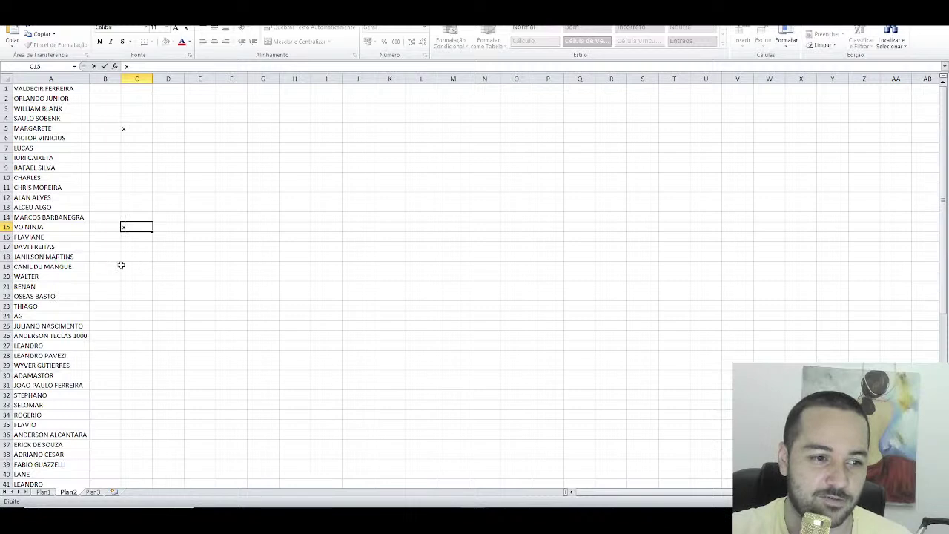
click(136, 267)
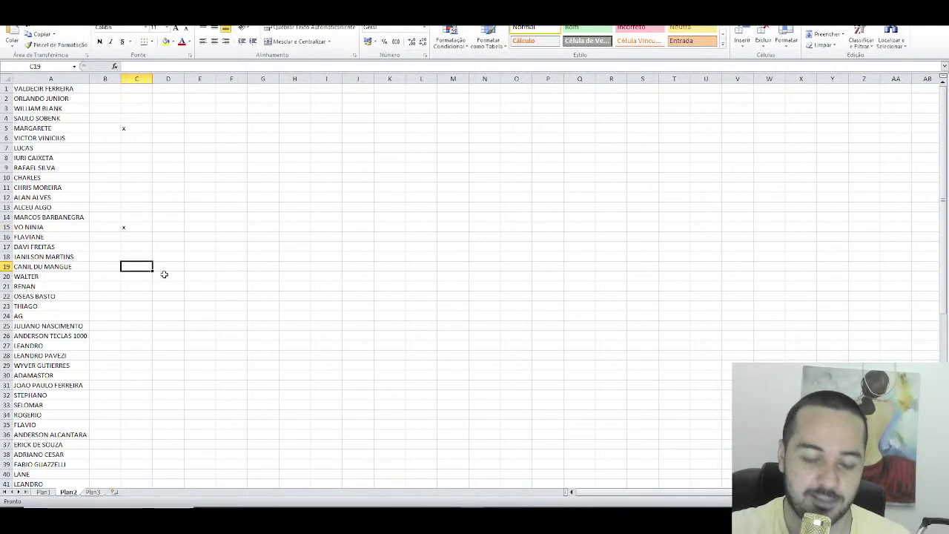
text(xxxxx)
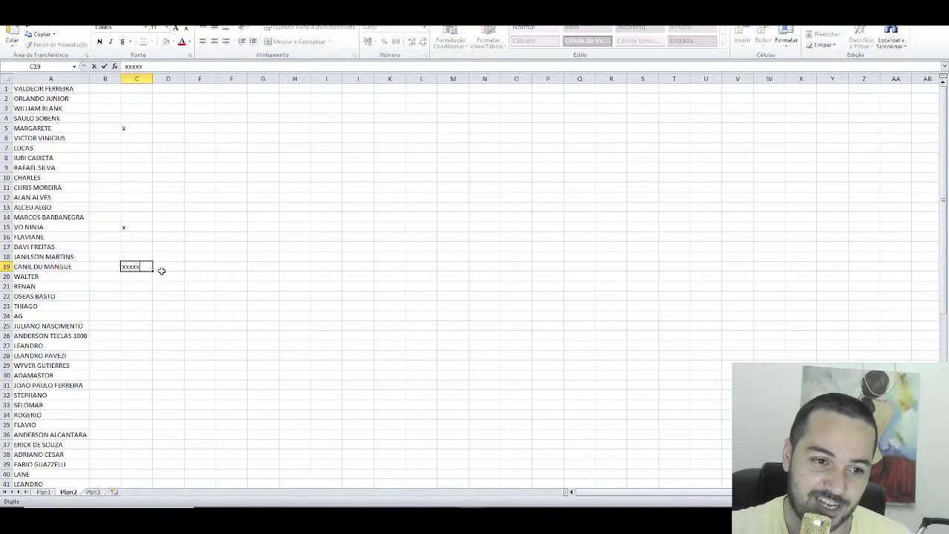
click(133, 289)
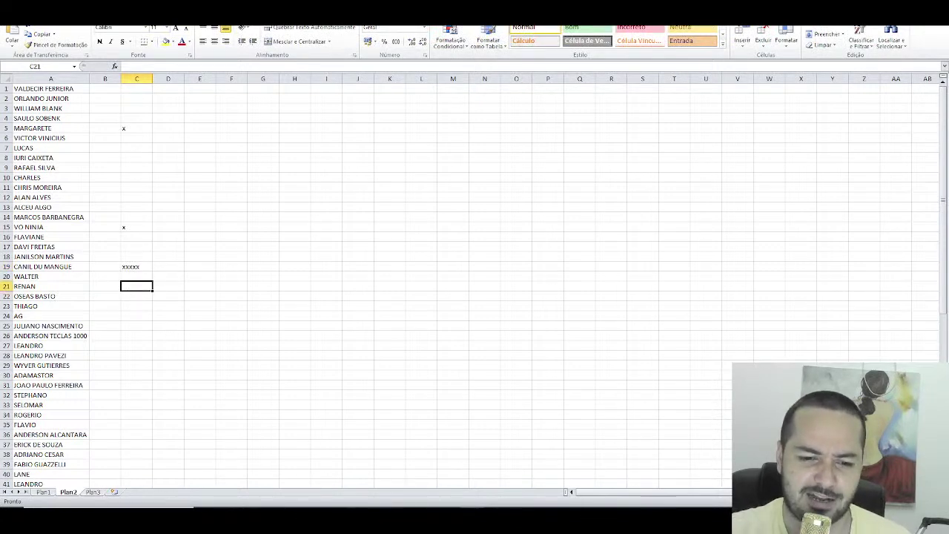
Step: Mark rows 42 and 50 with x in column C, then open Plan1
key(alt+Tab)
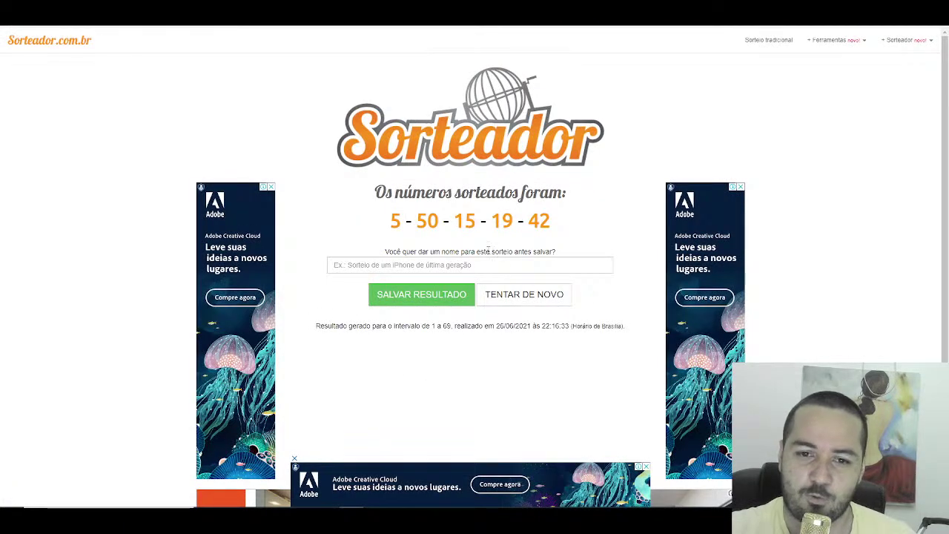
key(alt+Tab)
scroll(77, 324, down, 2)
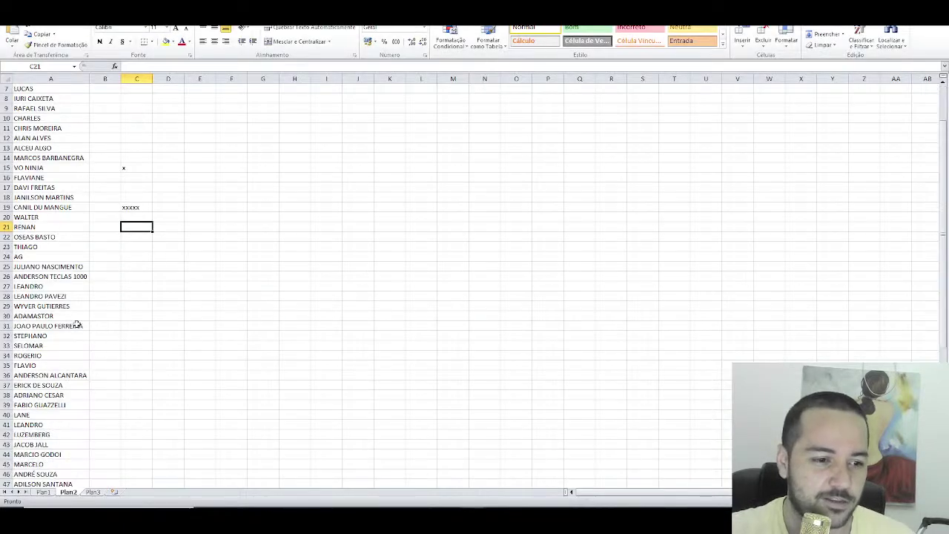
scroll(77, 324, down, 1)
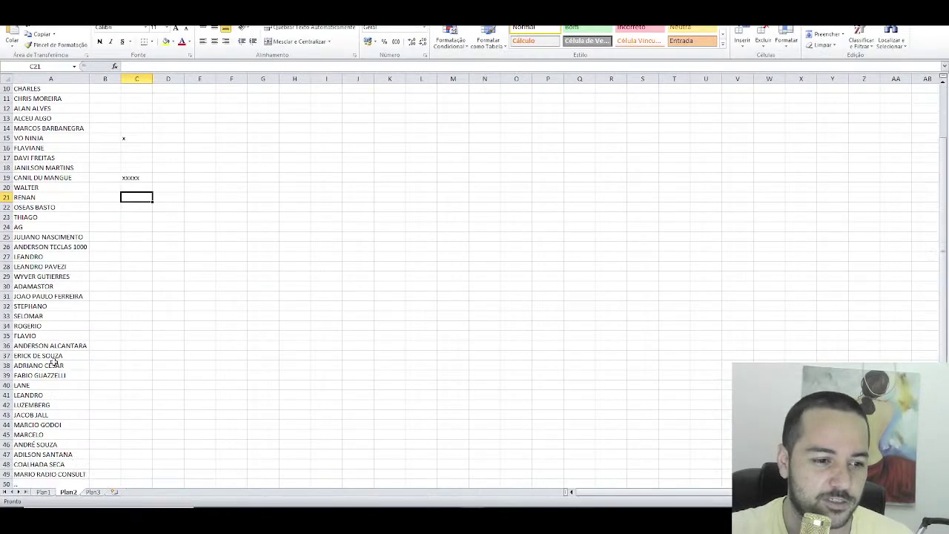
click(132, 404)
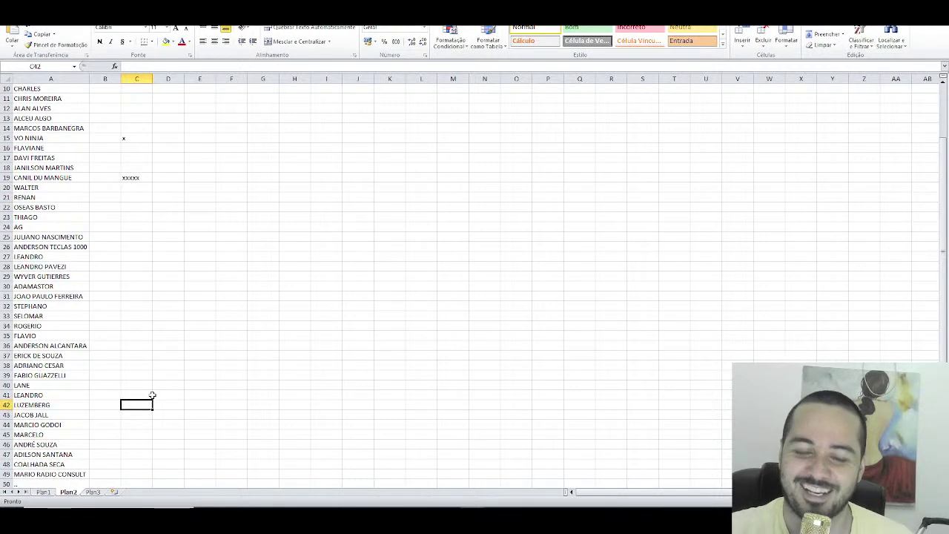
text(x)
scroll(152, 421, down, 2)
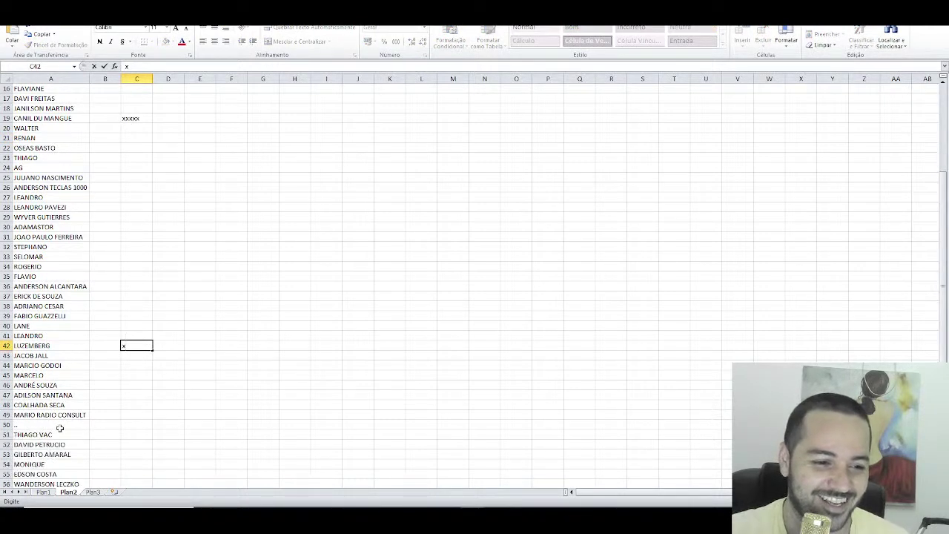
click(132, 425)
text(x)
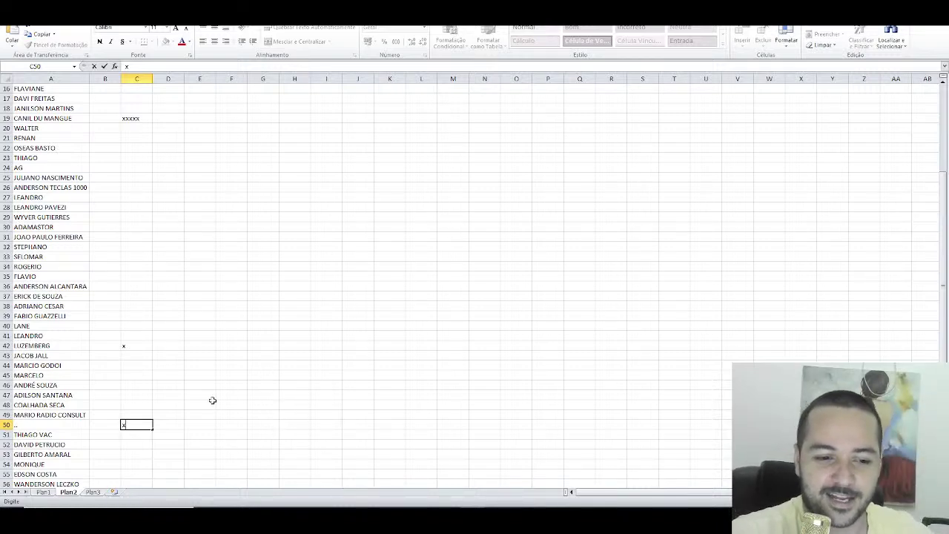
click(44, 491)
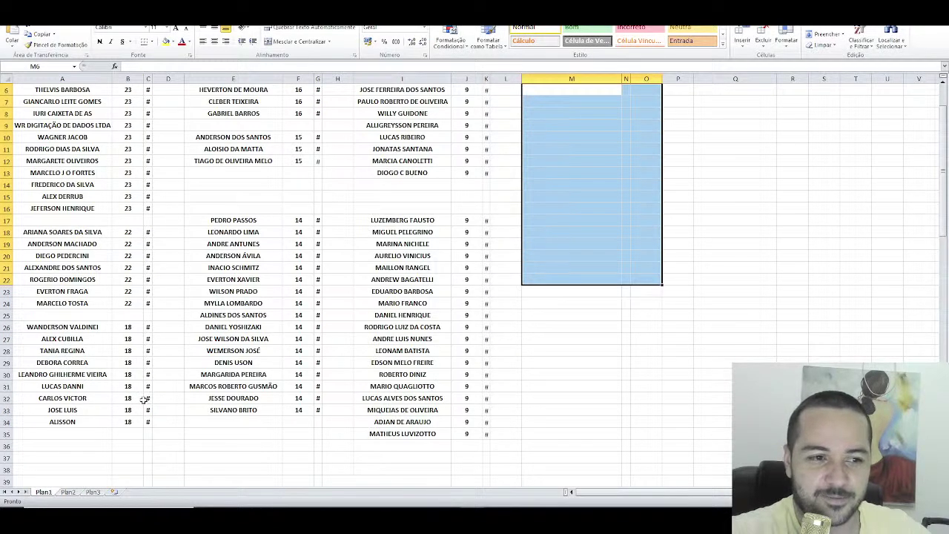
Step: Check MARGARETE on Plan1, then erase the x beside her in C5 on Plan2
scroll(96, 159, up, 1)
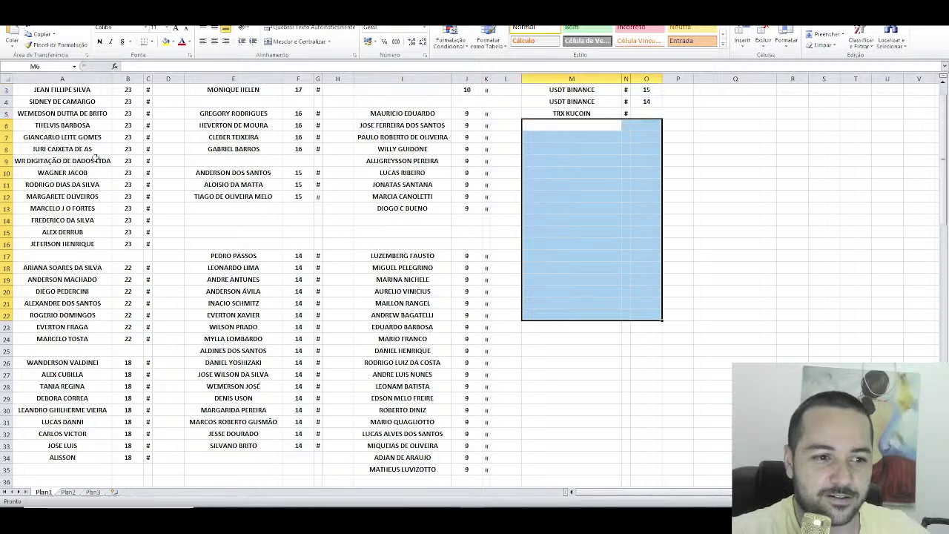
click(92, 196)
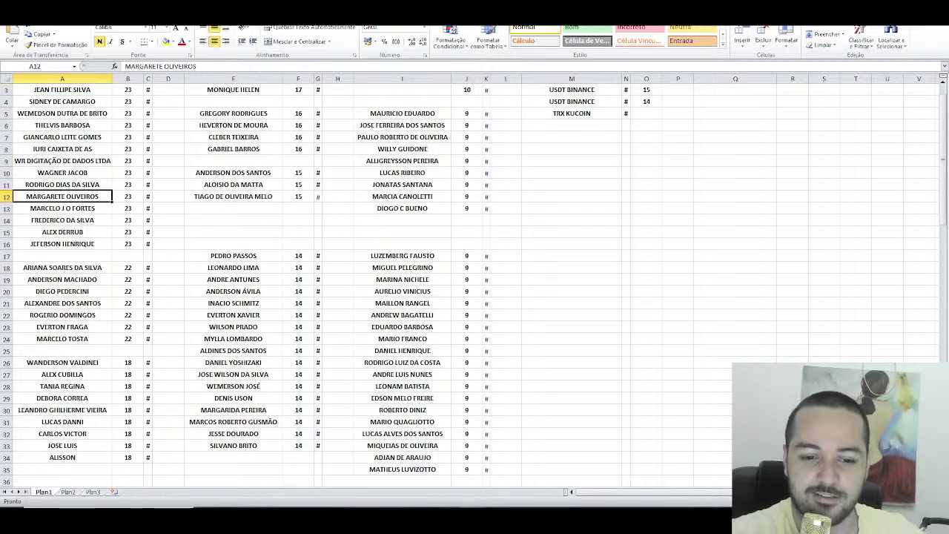
click(68, 492)
scroll(198, 267, up, 5)
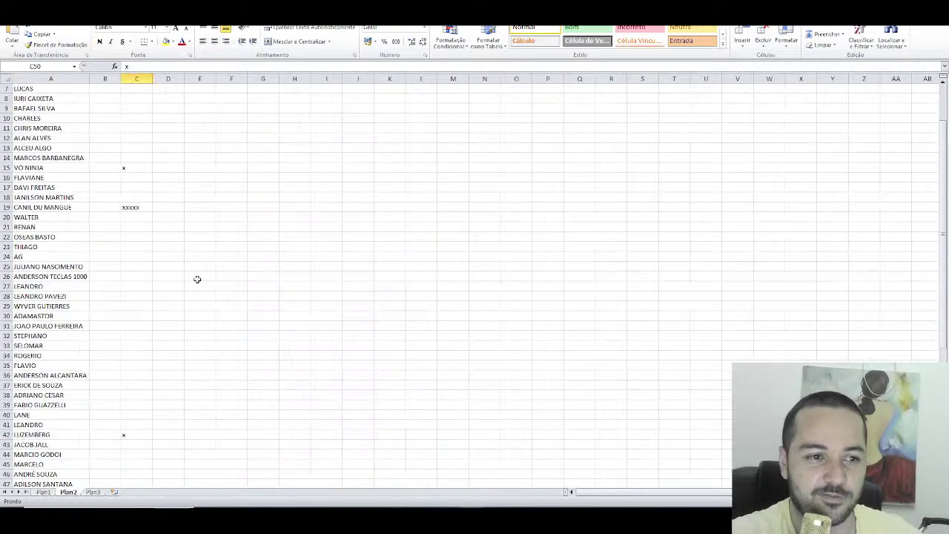
click(126, 127)
key(Delete)
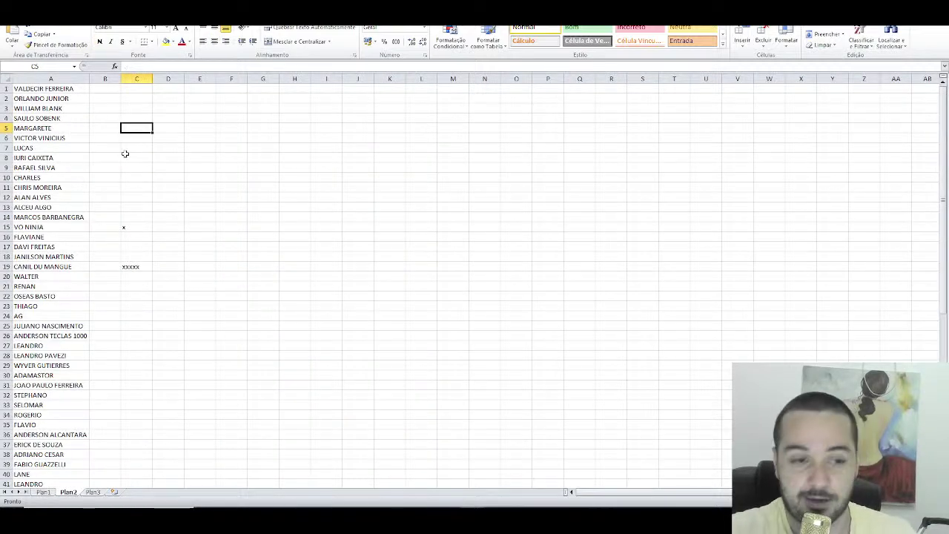
Step: Review the C15 and C19 marks, return to Plan1, then bring up Telegram
click(136, 234)
key(Up)
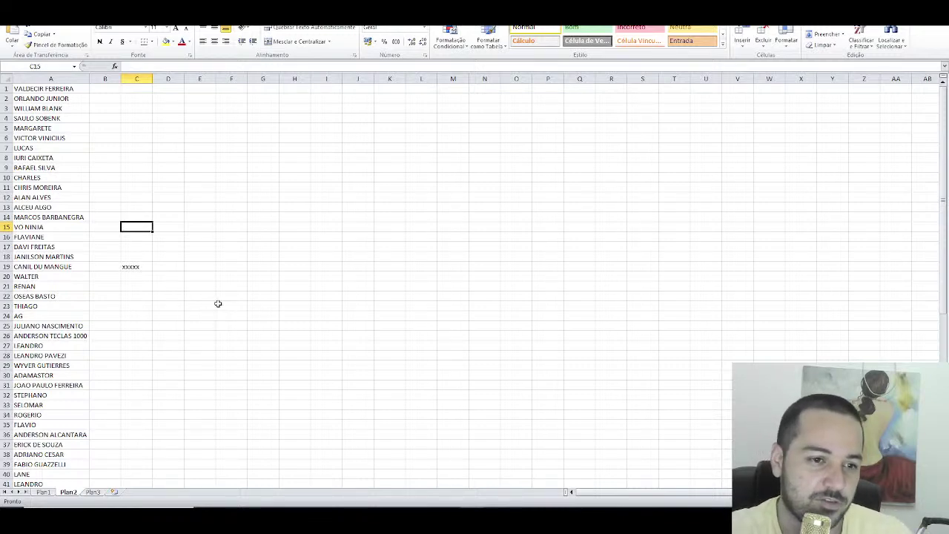
click(131, 267)
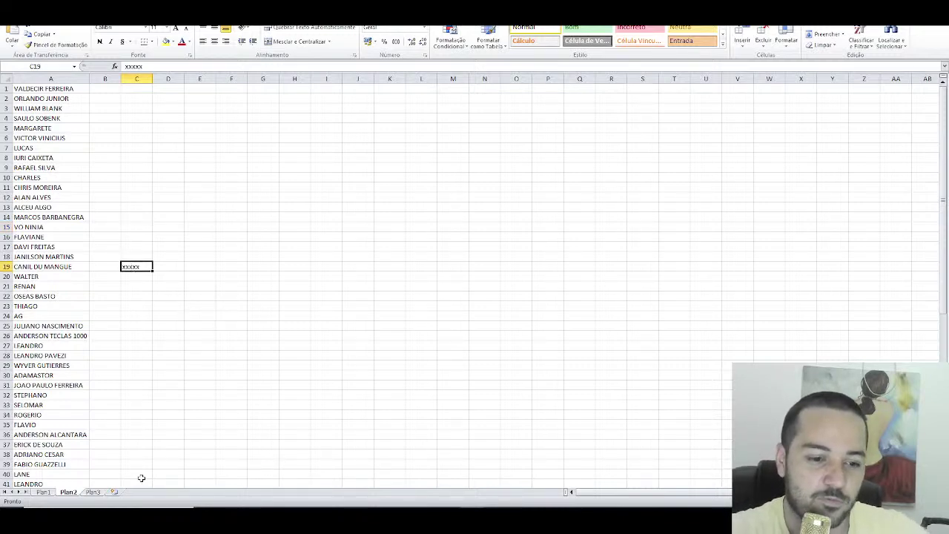
click(43, 491)
scroll(229, 344, up, 1)
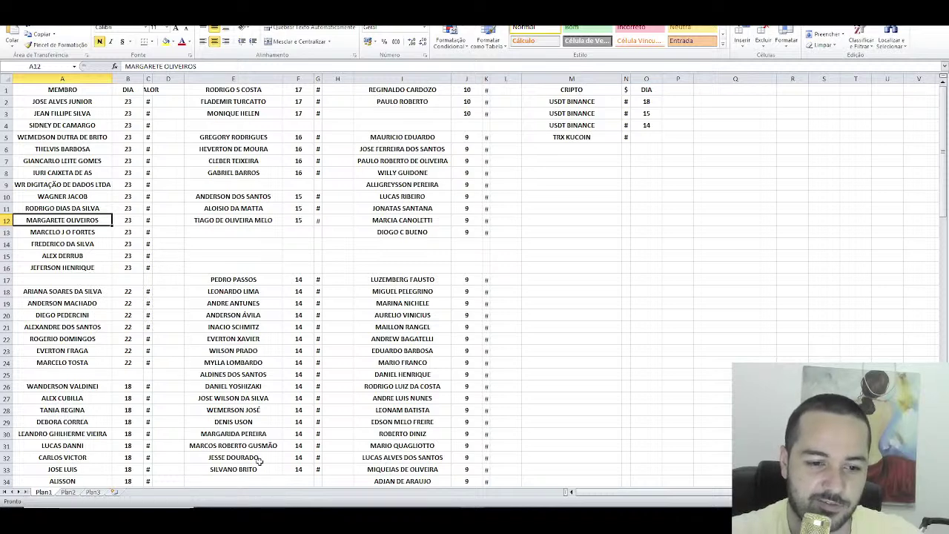
click(434, 505)
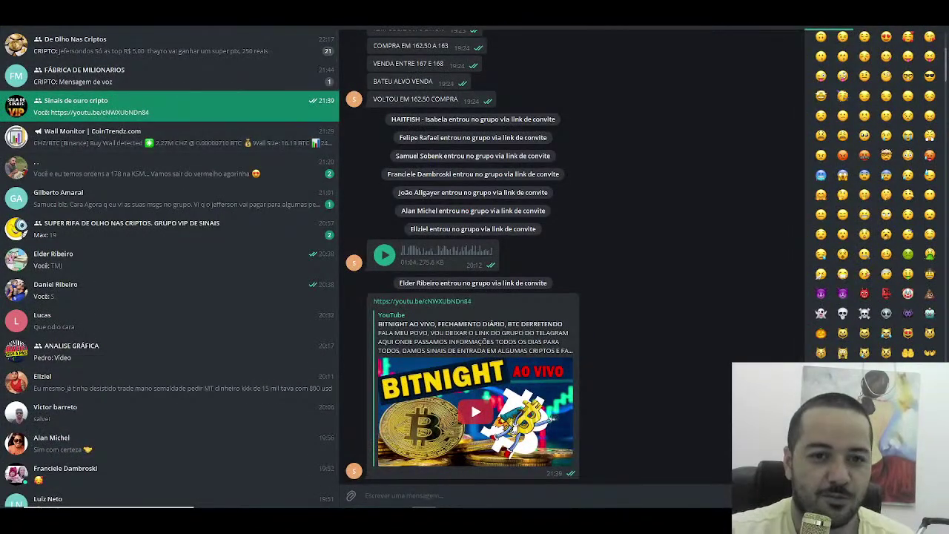
Step: Search the Telegram group's members for 'cani', 'vo' and 'mar', then return to Excel
click(444, 24)
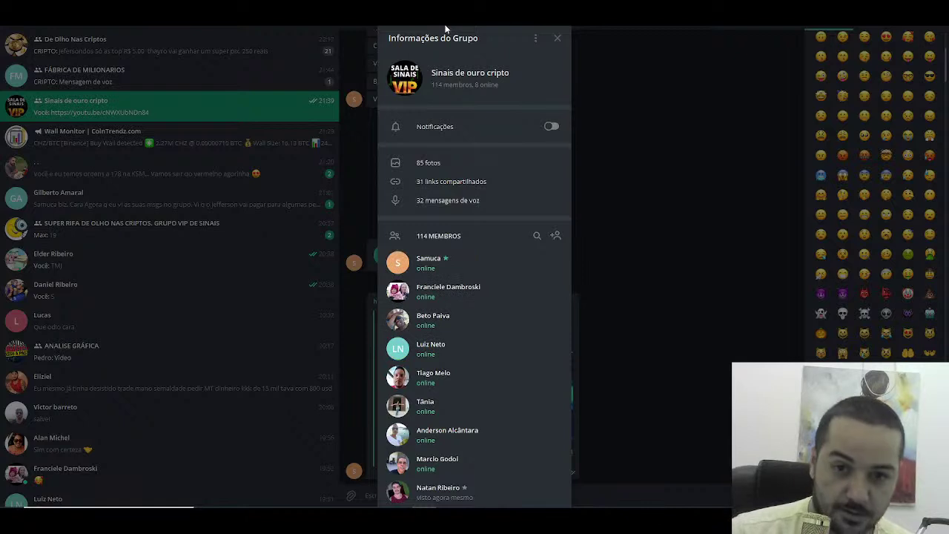
click(537, 236)
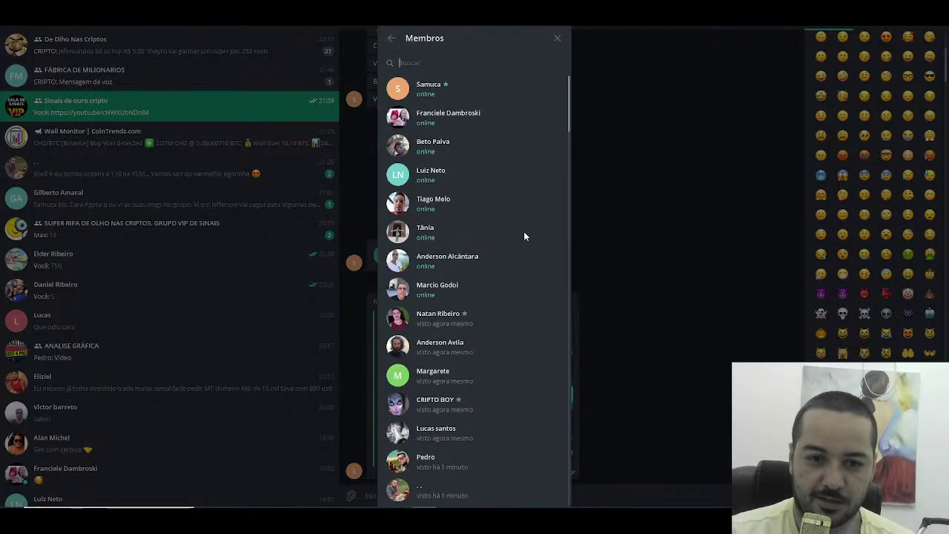
text(can)
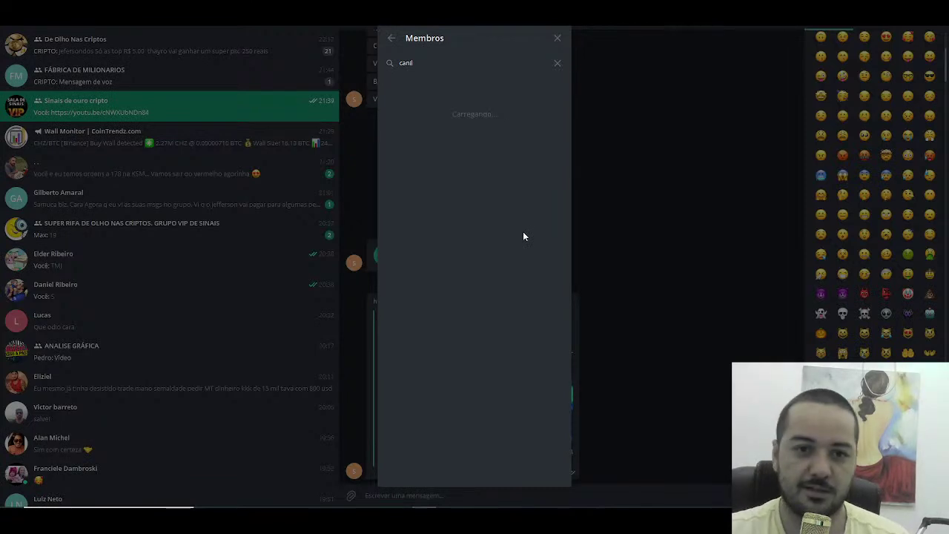
text(i)
key(BackSpace)
key(BackSpace)
key(BackSpace)
key(BackSpace)
text(vo)
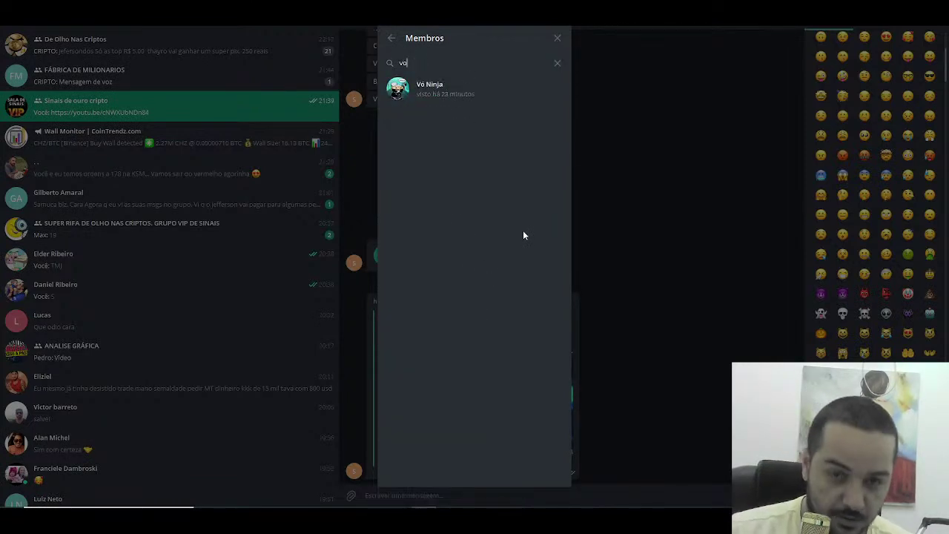
key(BackSpace)
key(BackSpace)
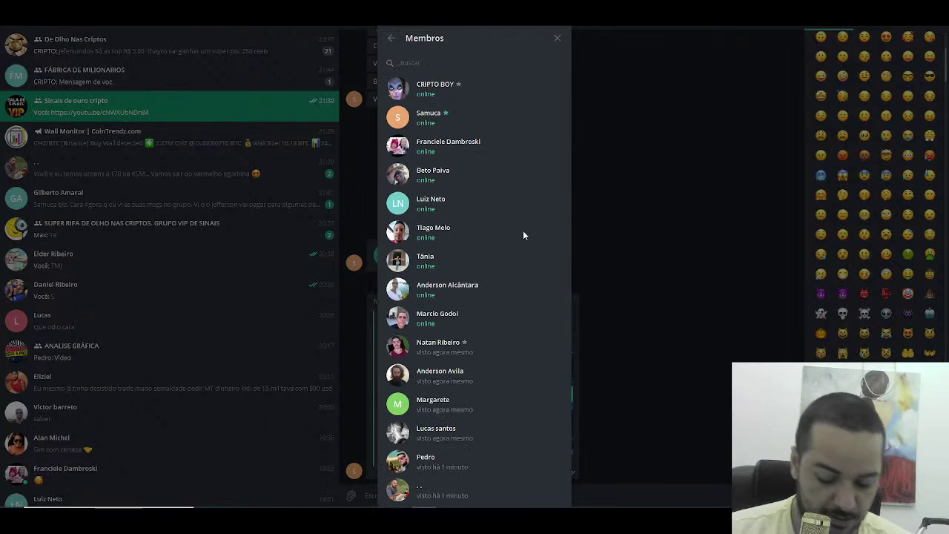
text(mar)
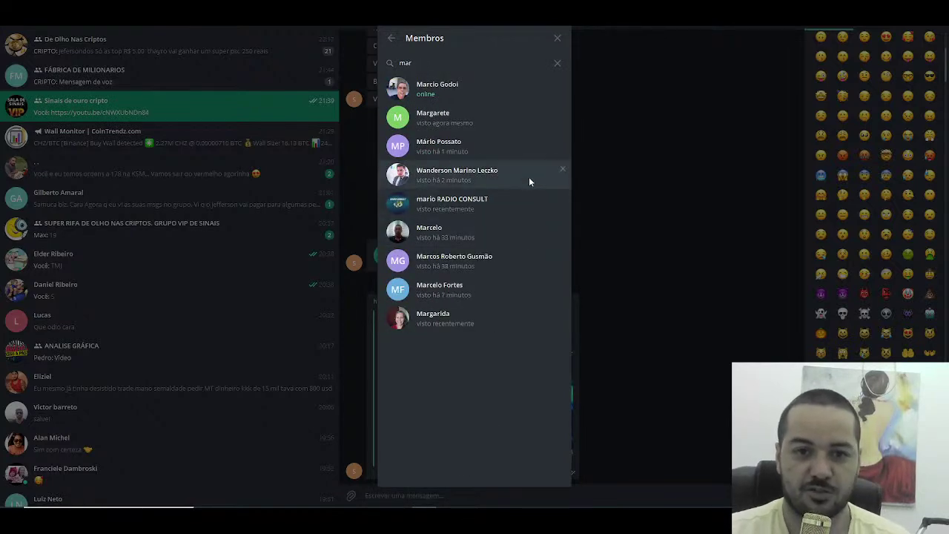
key(BackSpace)
key(BackSpace)
key(BackSpace)
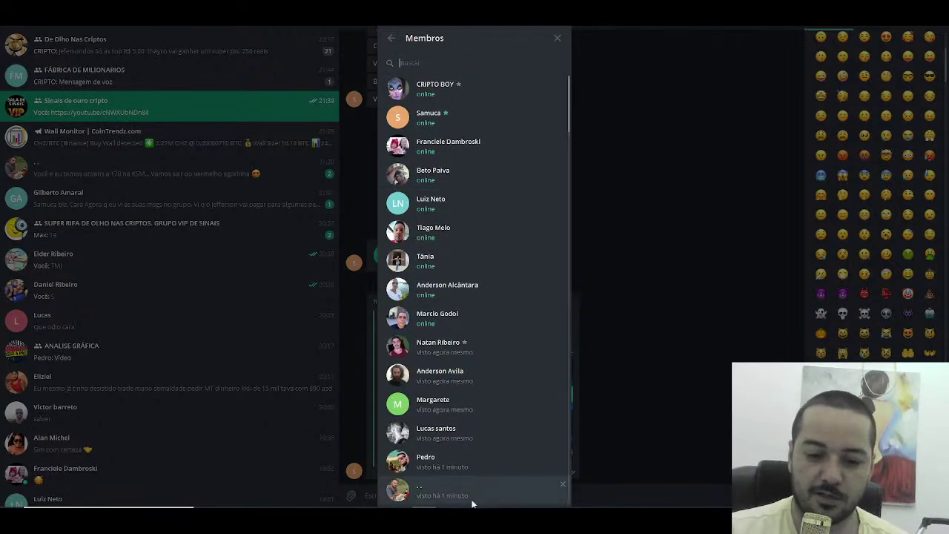
key(alt+Tab)
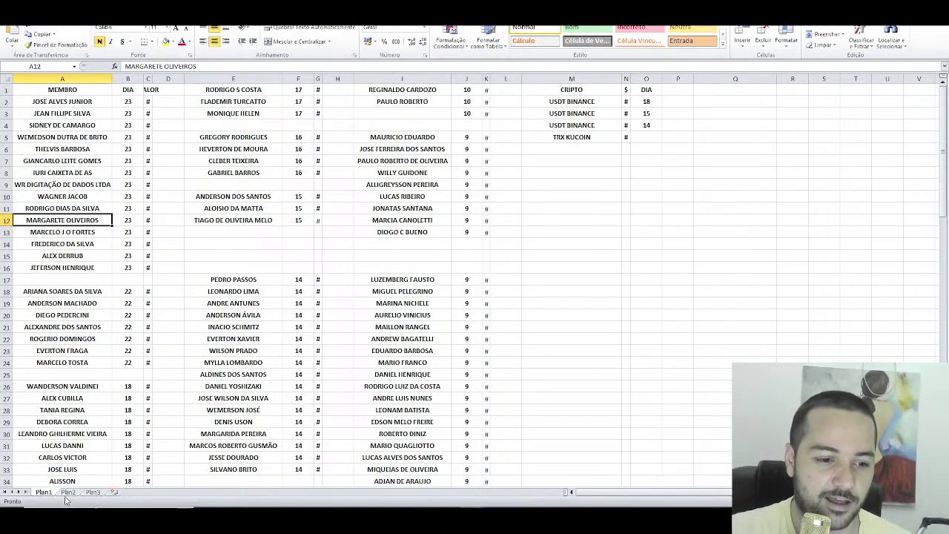
Step: Style CANIL DU MANGUE's row 19 cells green with Bom, clear C19's xxxxx, then check C42 and C50
click(68, 492)
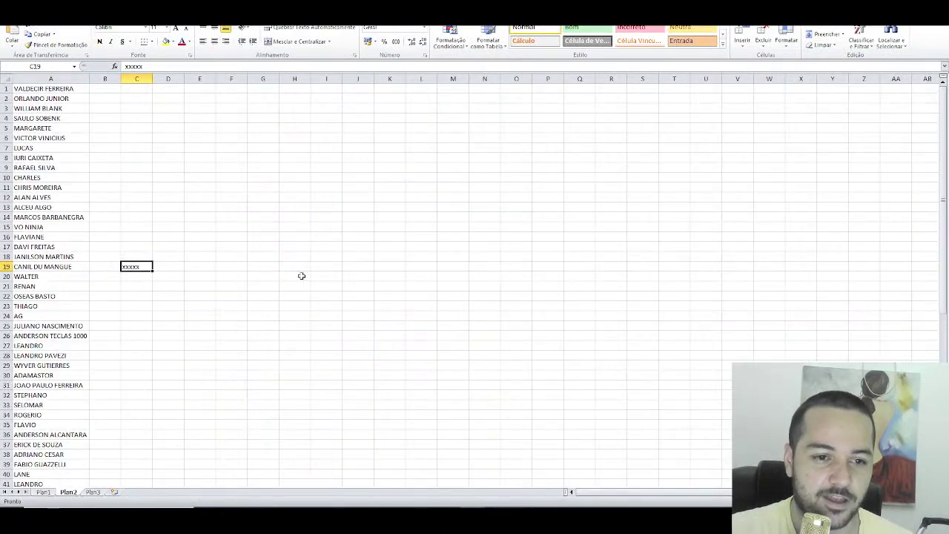
click(585, 28)
click(78, 267)
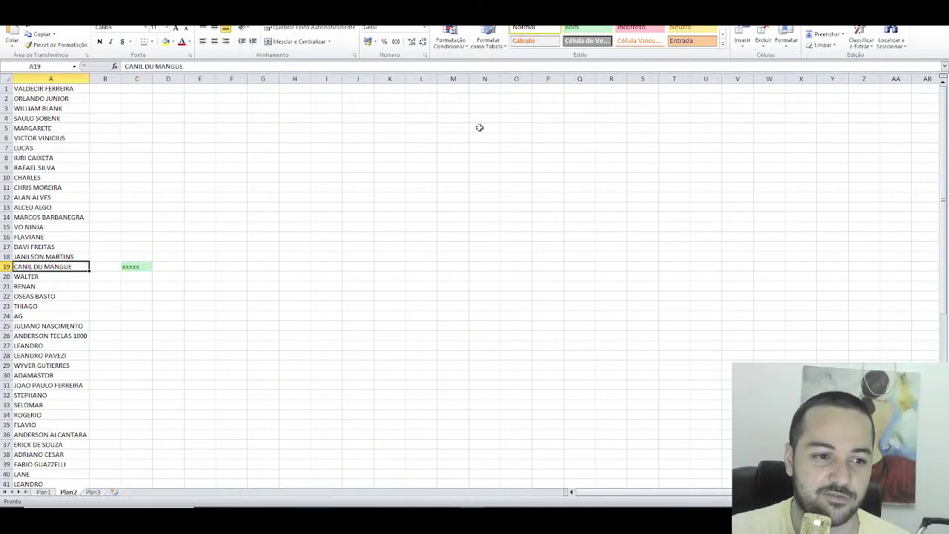
click(584, 30)
click(143, 267)
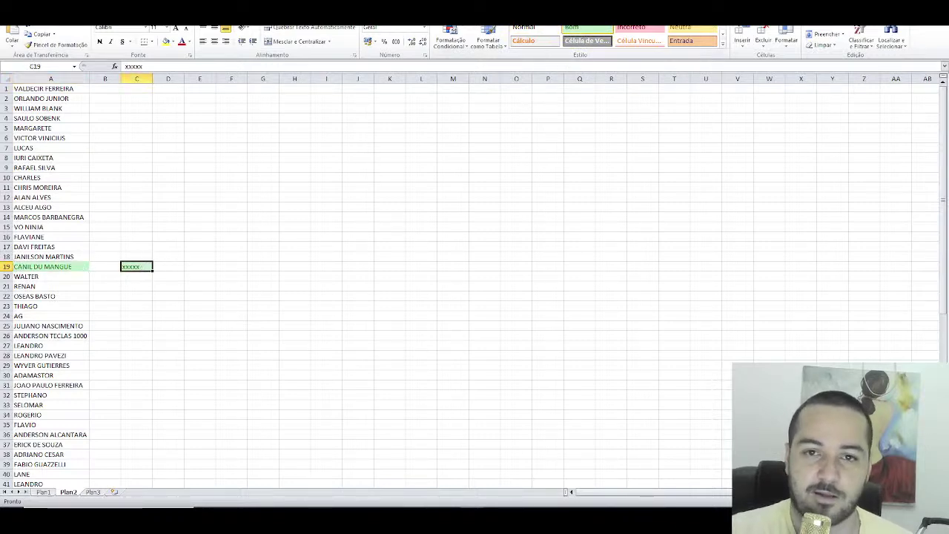
key(Delete)
scroll(181, 334, down, 5)
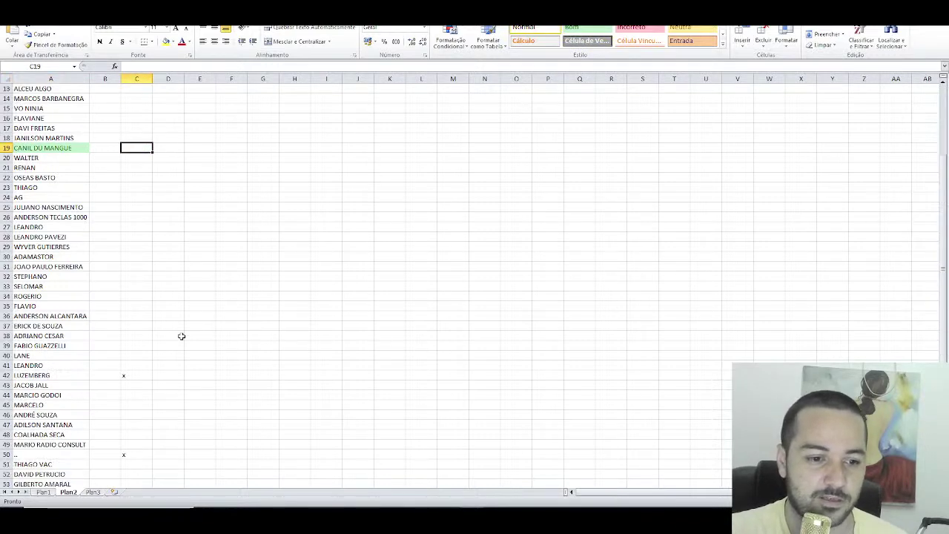
click(136, 345)
click(140, 425)
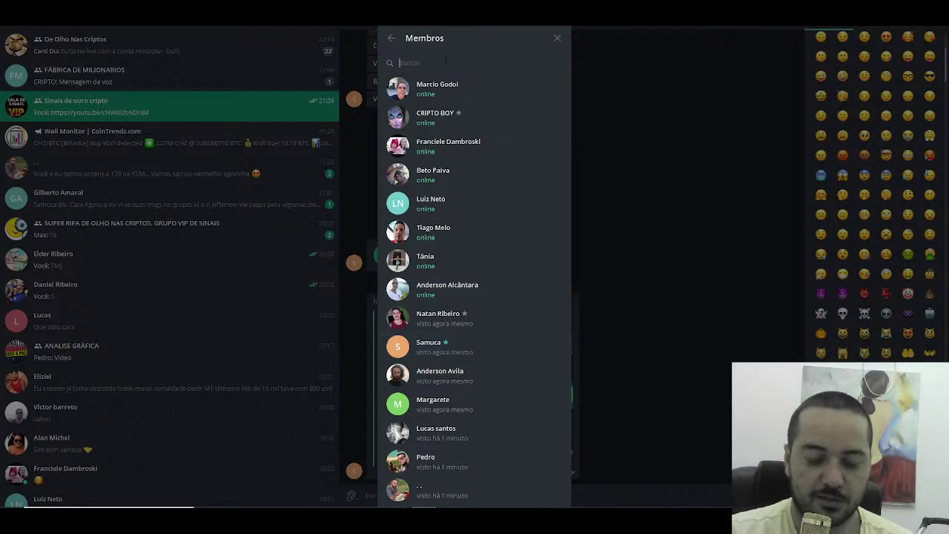
Step: Look up 'luzem' and 'aa' in Telegram's member search, then return to the Sorteador results (5, 50, 15, 19, 42)
text(luzem)
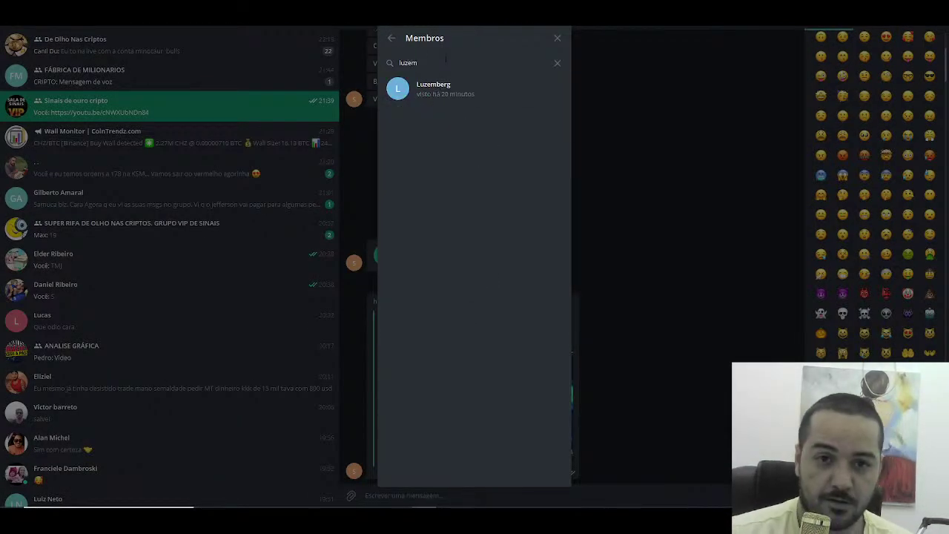
key(BackSpace)
key(BackSpace)
key(BackSpace)
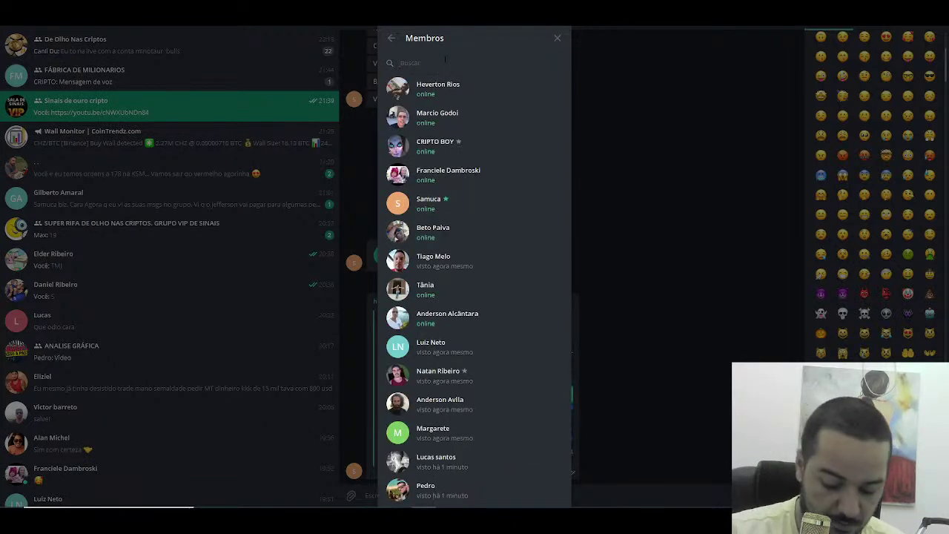
text(a)
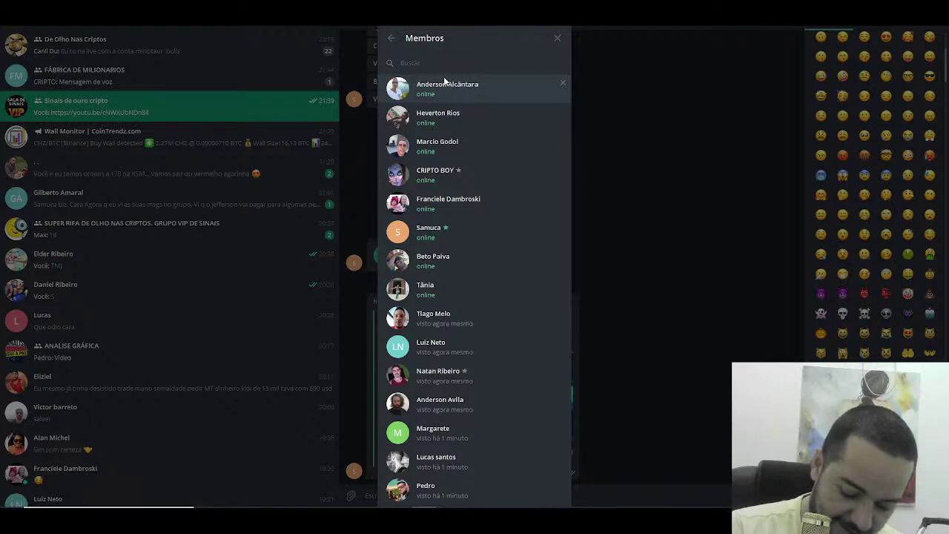
text(a)
key(BackSpace)
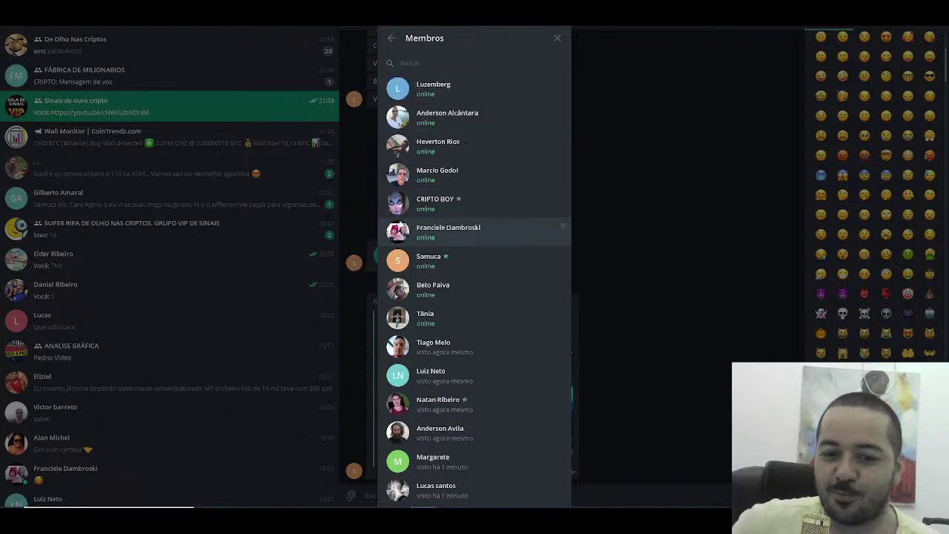
scroll(440, 212, down, 5)
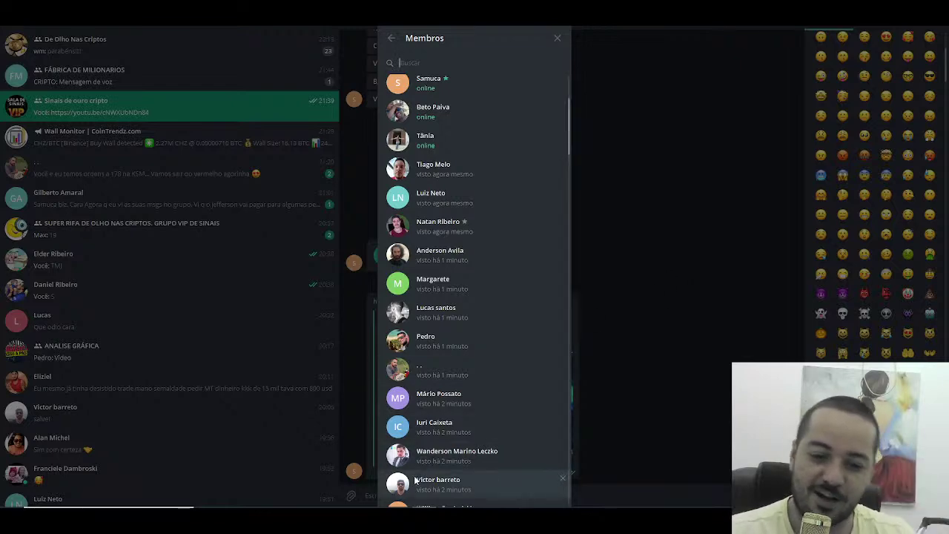
key(alt+Tab)
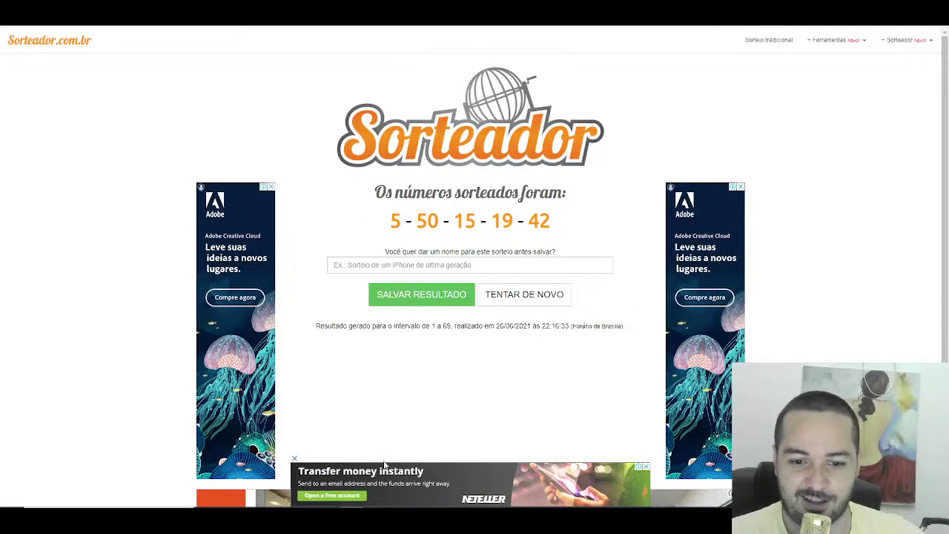
Step: Clear the x markers in C42 and C50 on Plan2, then go back to the Sorteador results
key(alt+Tab)
click(127, 344)
key(Delete)
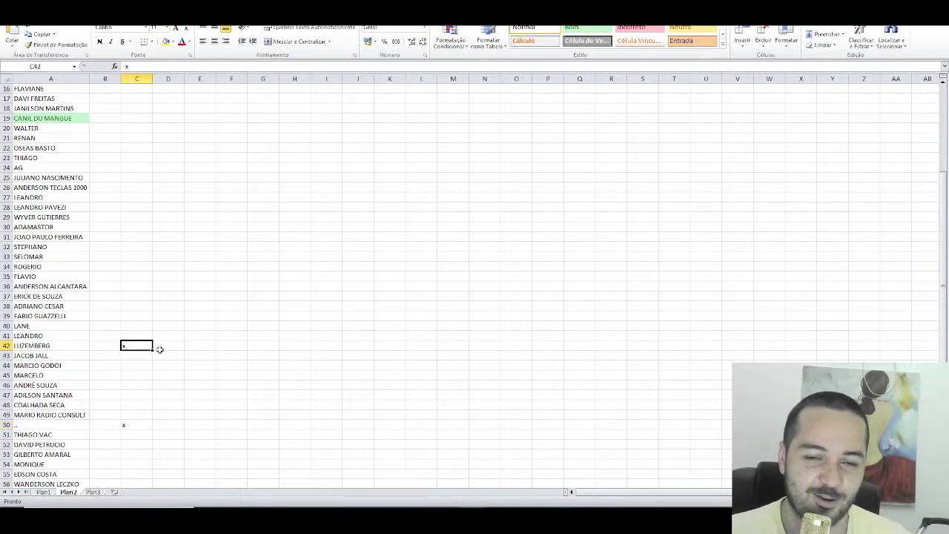
scroll(150, 370, down, 2)
click(137, 364)
key(Delete)
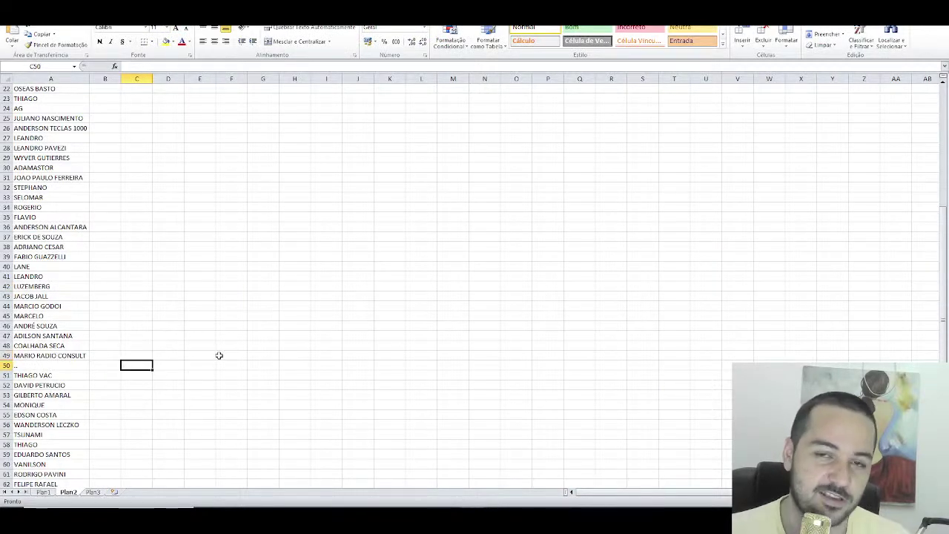
scroll(223, 354, down, 8)
scroll(222, 344, up, 9)
scroll(220, 336, up, 6)
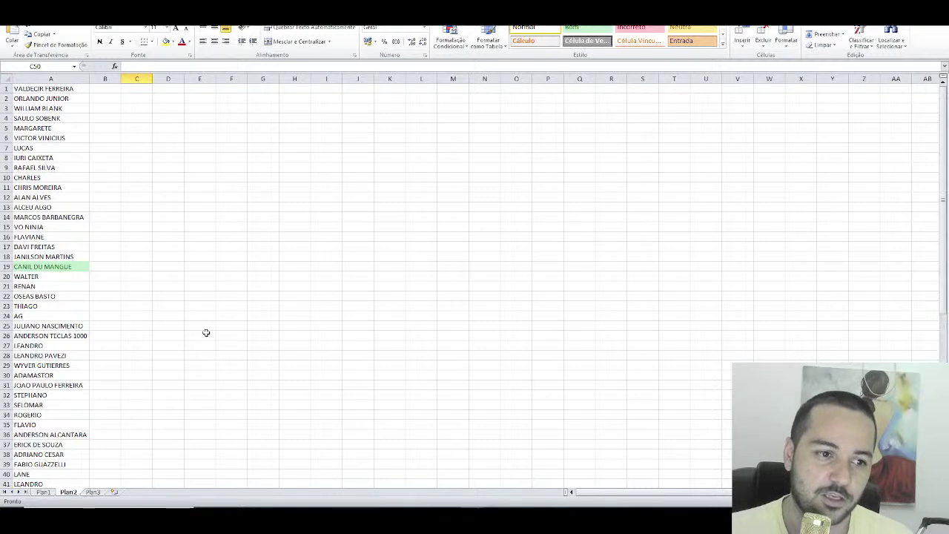
scroll(206, 333, down, 7)
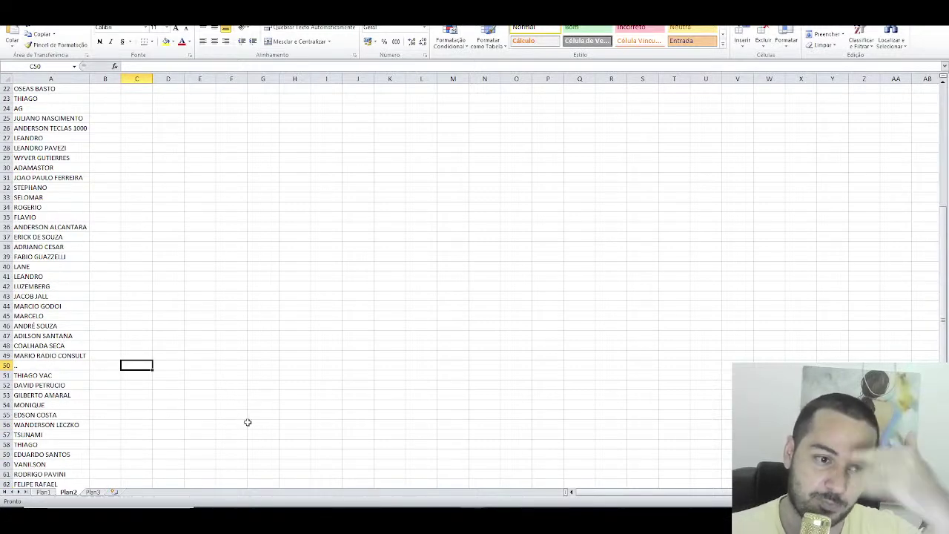
scroll(274, 415, down, 3)
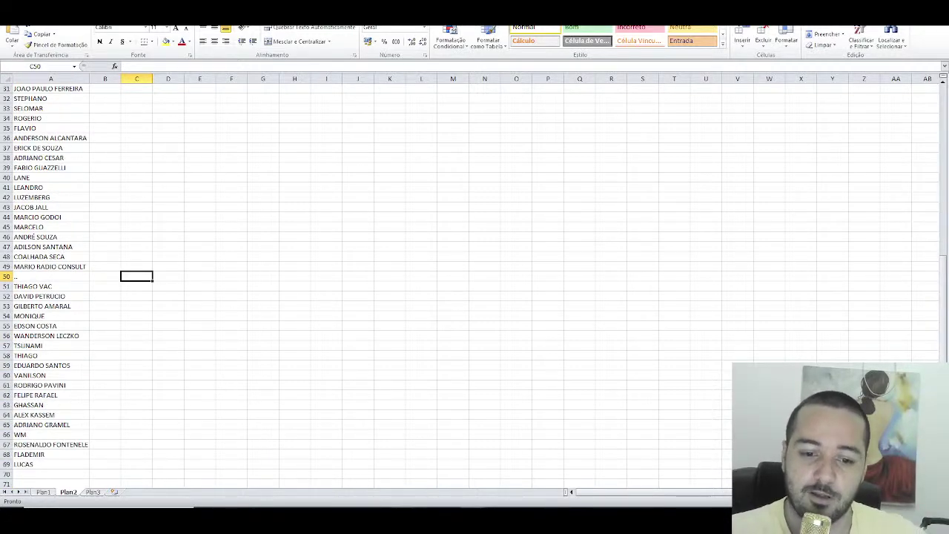
key(alt+Tab)
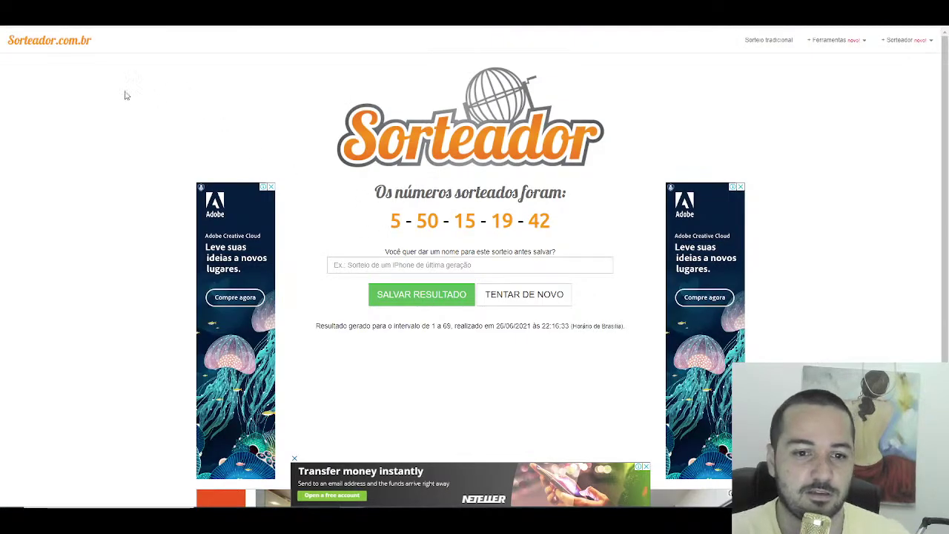
Step: Run a new 4-number Sorteador draw (1–69), getting 57, 60, 5 and 53, and return to Excel
key(F5)
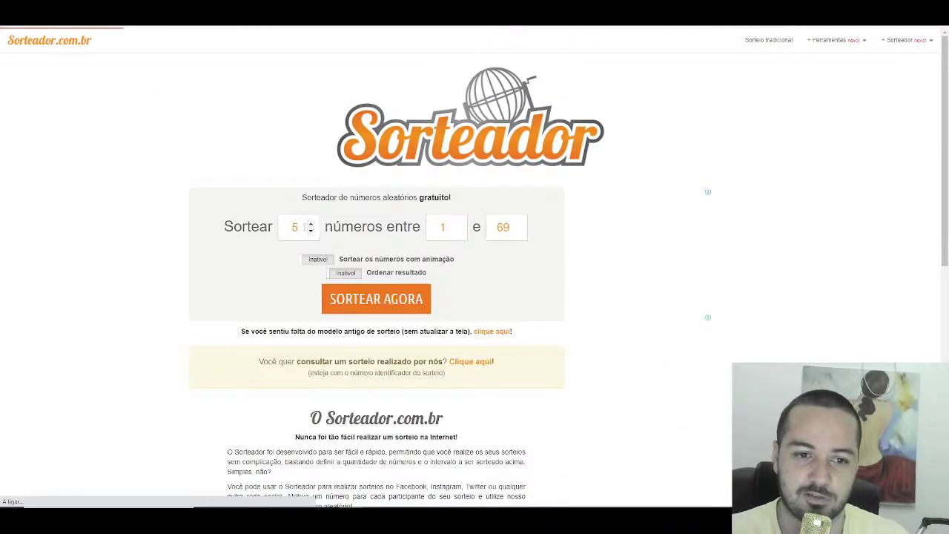
text(4)
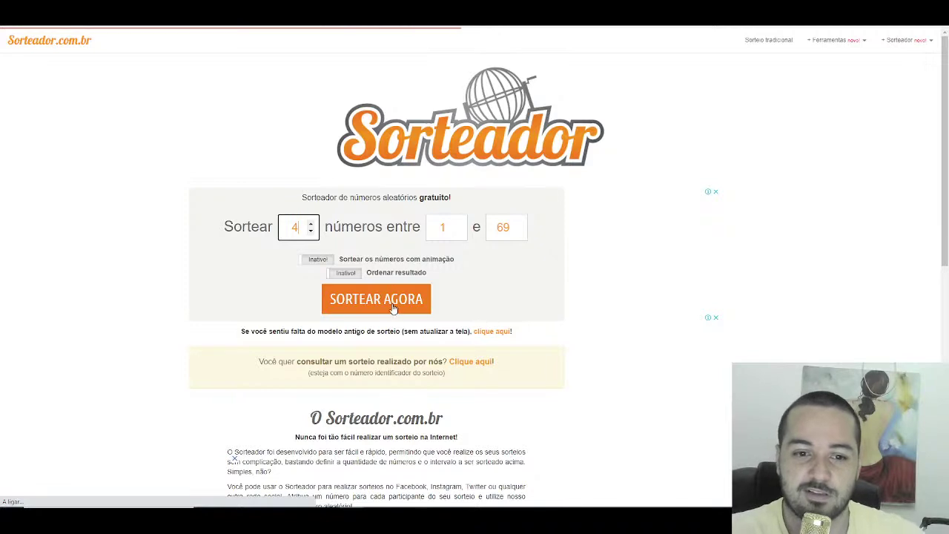
click(391, 304)
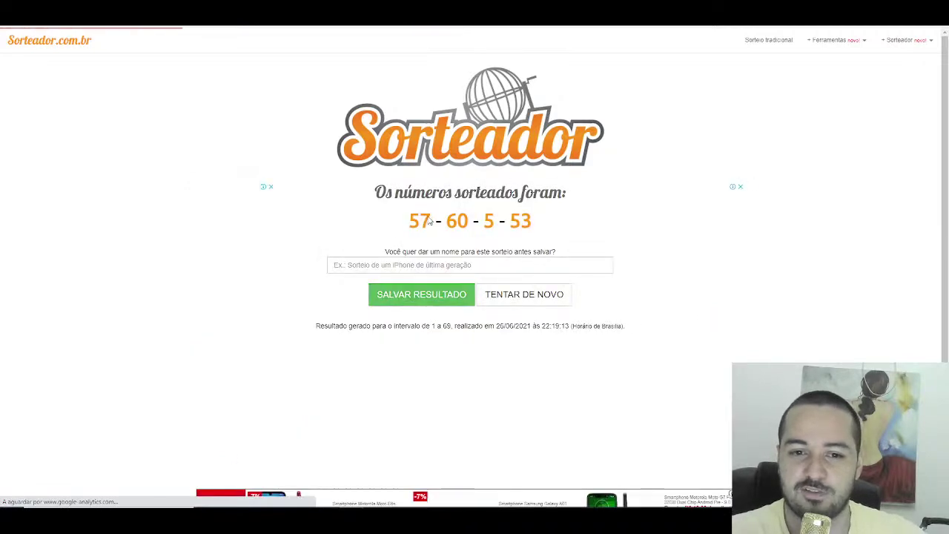
double_click(419, 221)
click(459, 223)
drag(469, 221, 494, 221)
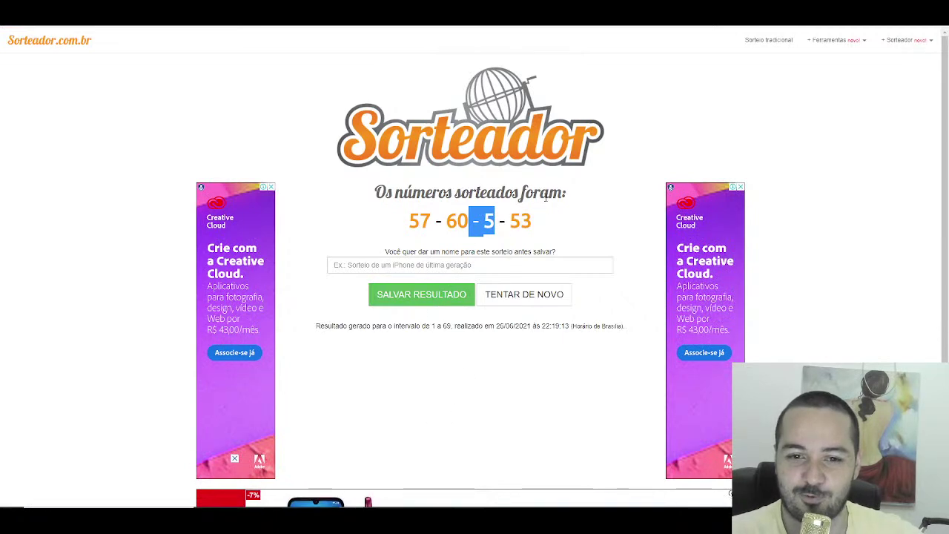
key(alt+Tab)
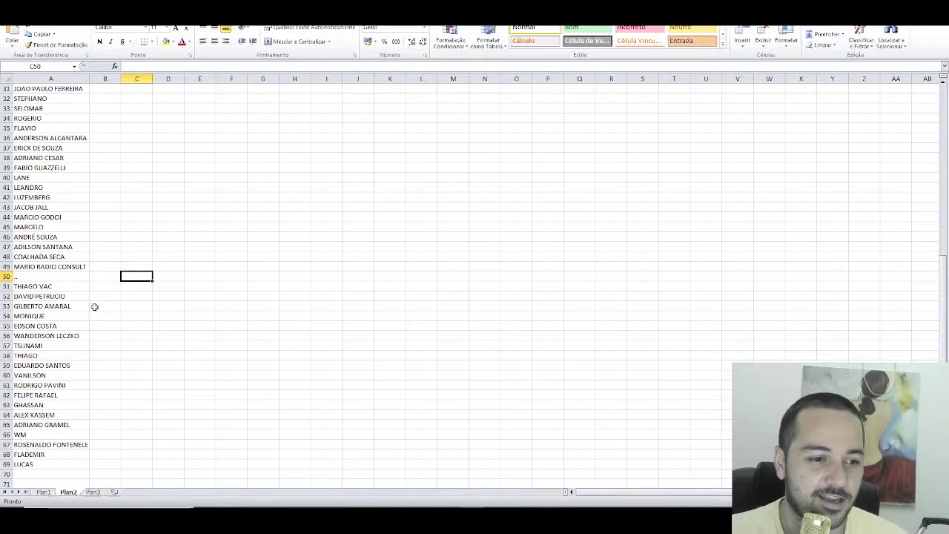
Step: Type xx into C53, C57 and C60 beside the drawn rows on Plan2
click(130, 306)
text(xx)
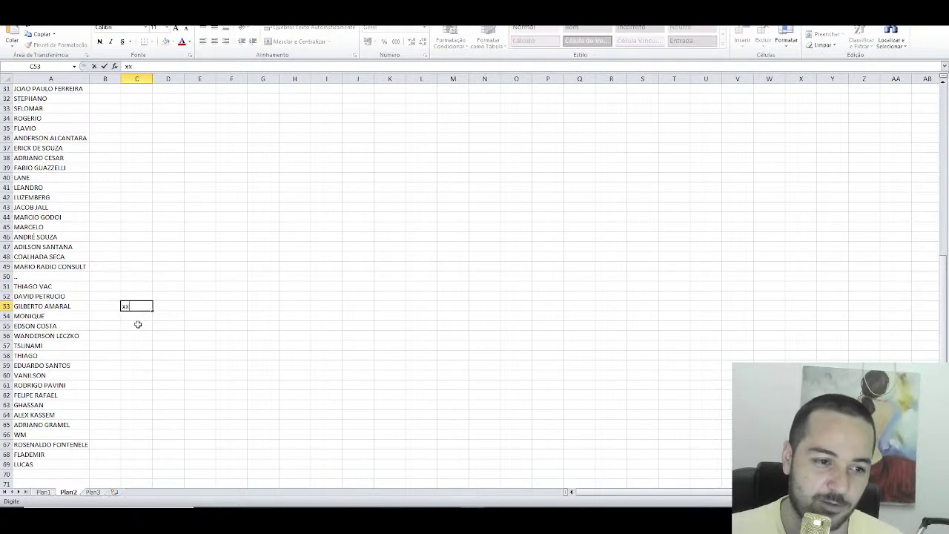
scroll(69, 324, down, 1)
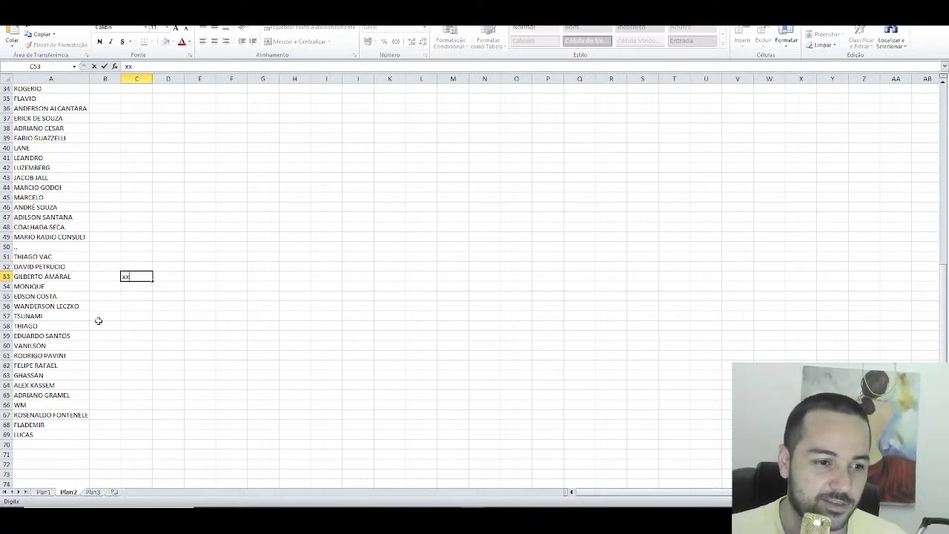
click(135, 316)
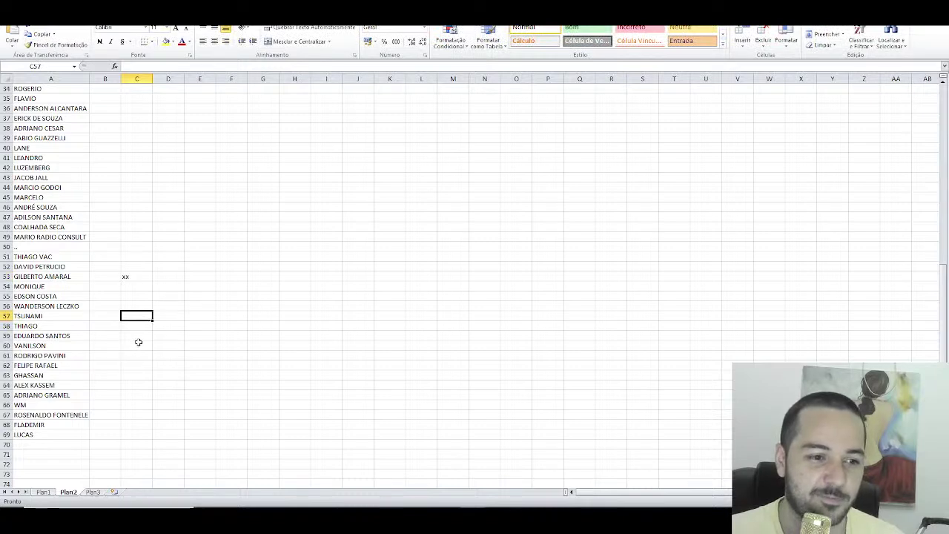
text(xx)
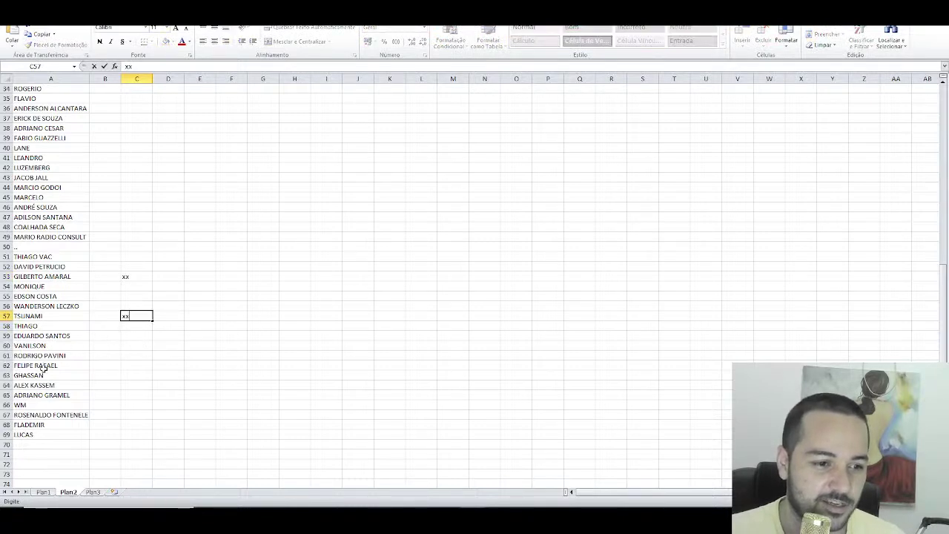
click(135, 345)
text(xx)
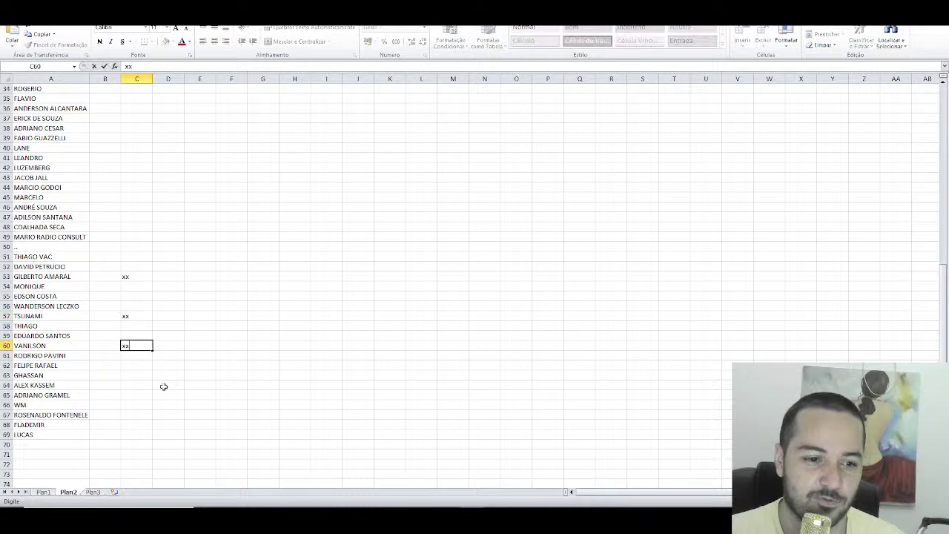
key(alt+Tab)
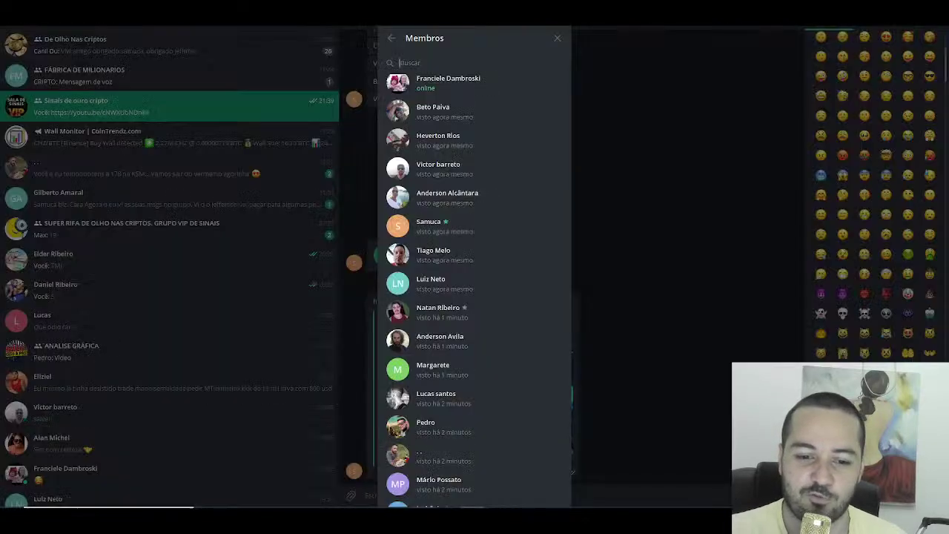
text(s)
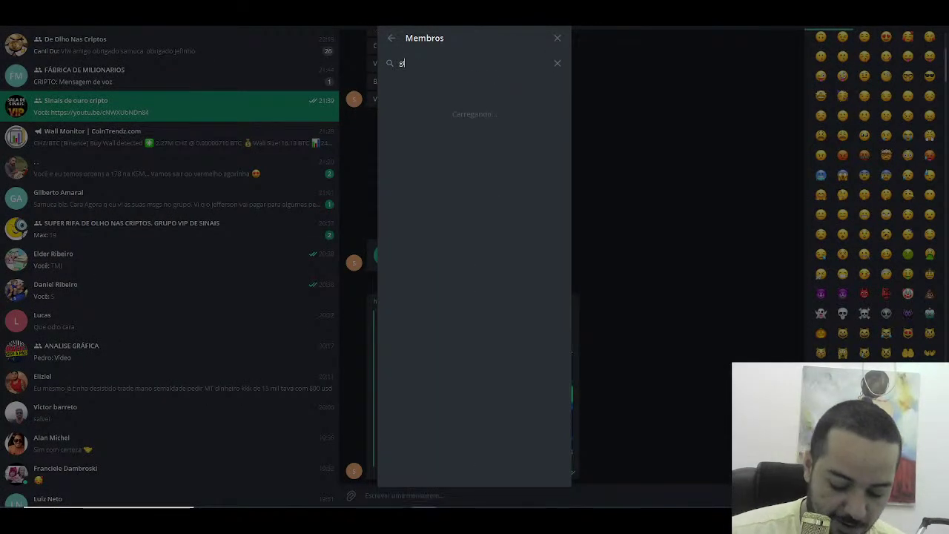
text(ilbert)
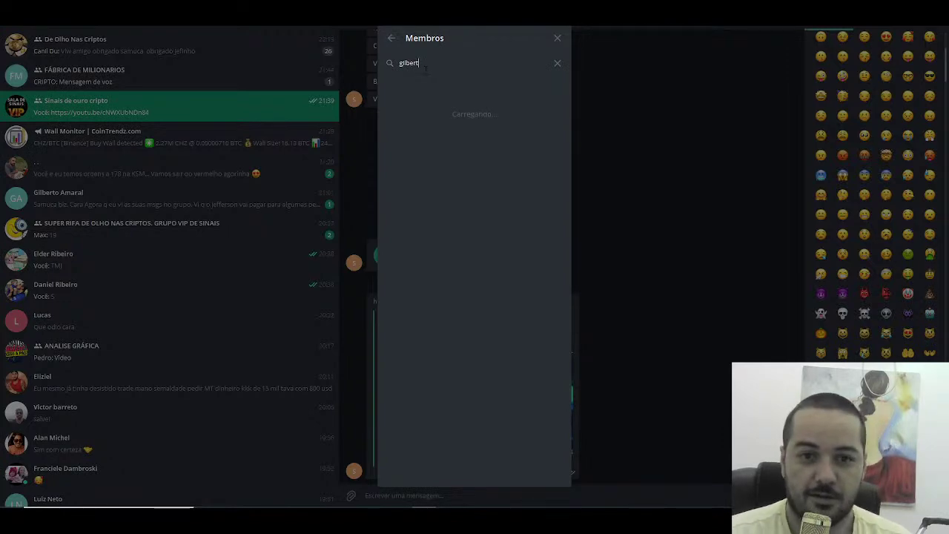
key(BackSpace)
key(BackSpace)
key(BackSpace)
key(BackSpace)
key(BackSpace)
key(BackSpace)
key(BackSpace)
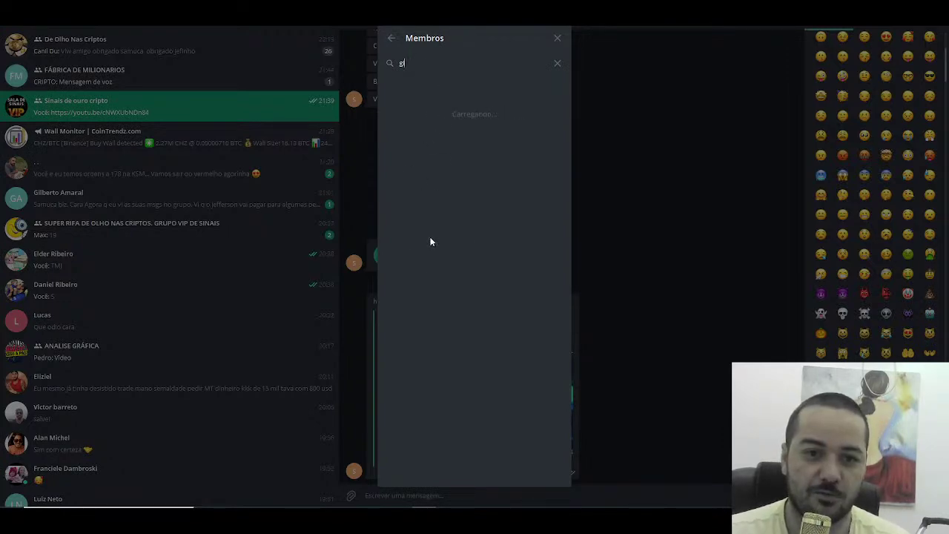
key(alt+Tab)
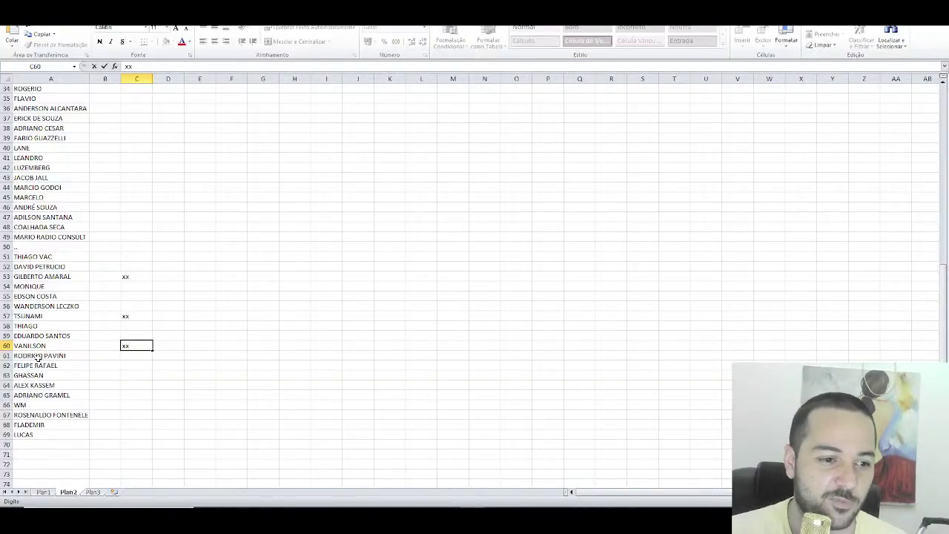
click(63, 280)
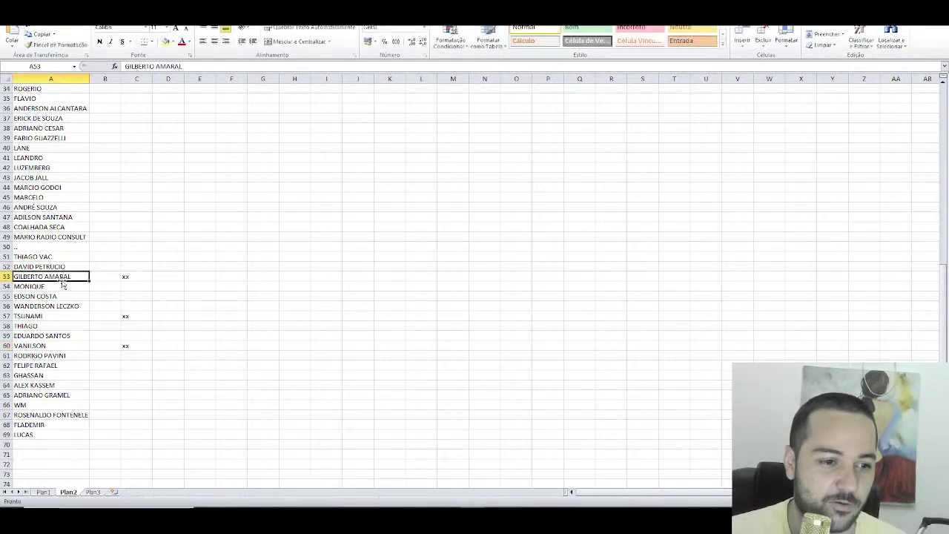
click(582, 29)
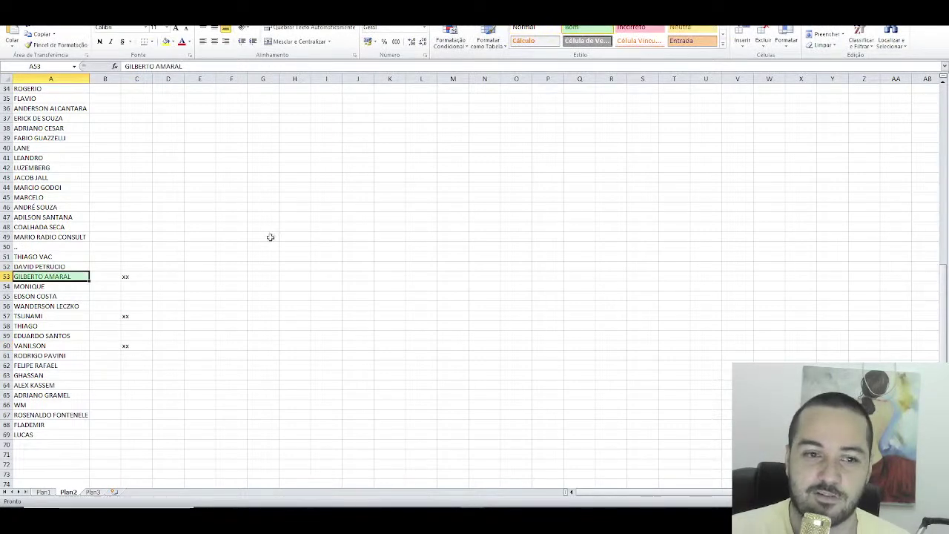
click(133, 281)
key(Delete)
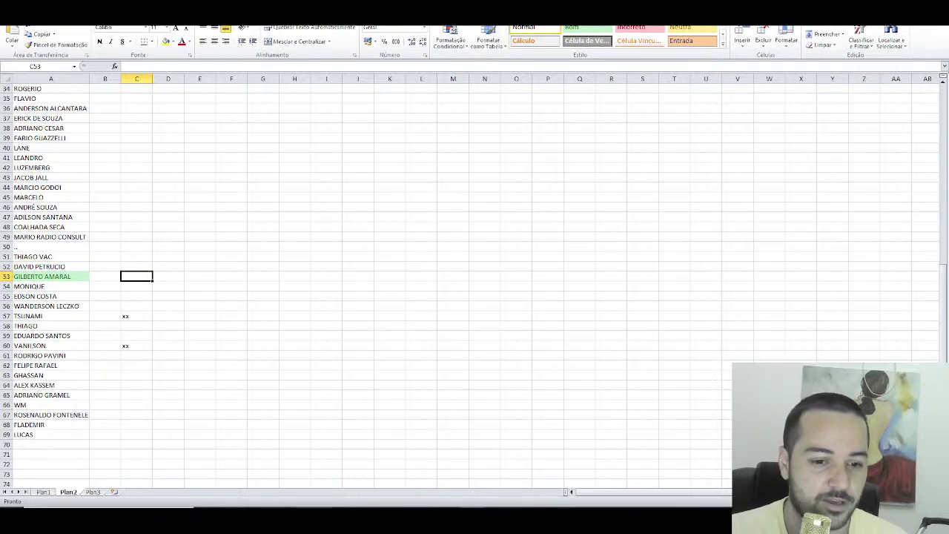
Step: Search Telegram members for 'tsu', then select the xx mark beside TSUNAMI in the sheet
key(alt+Tab)
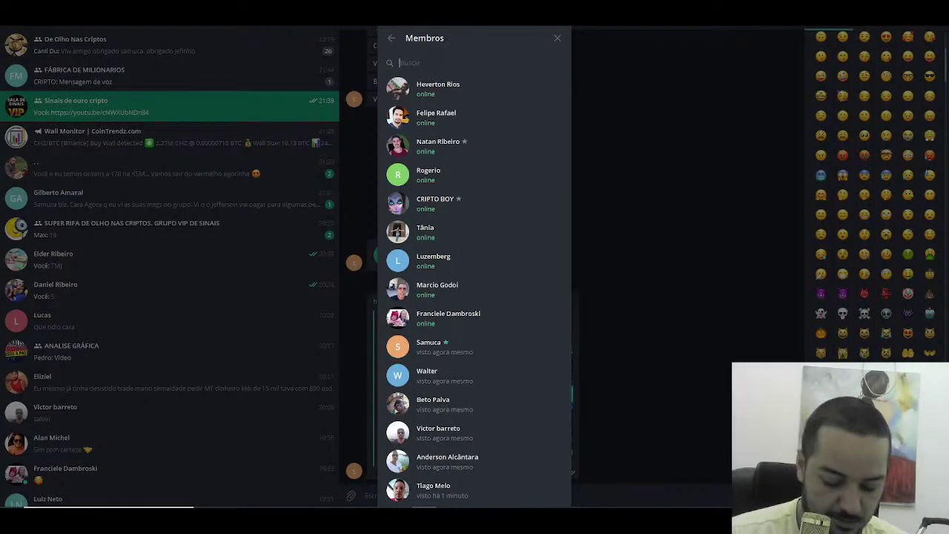
text(tsu)
key(BackSpace)
key(BackSpace)
key(BackSpace)
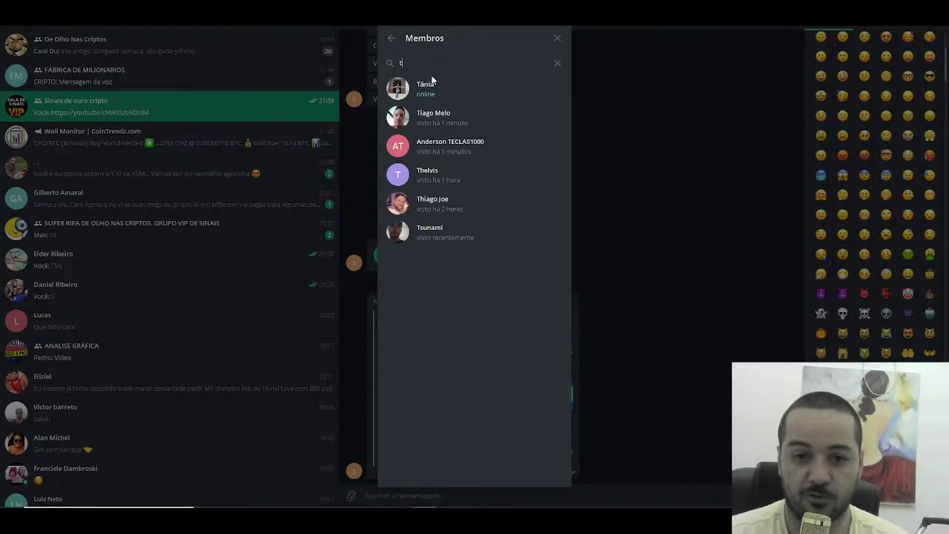
key(alt+Tab)
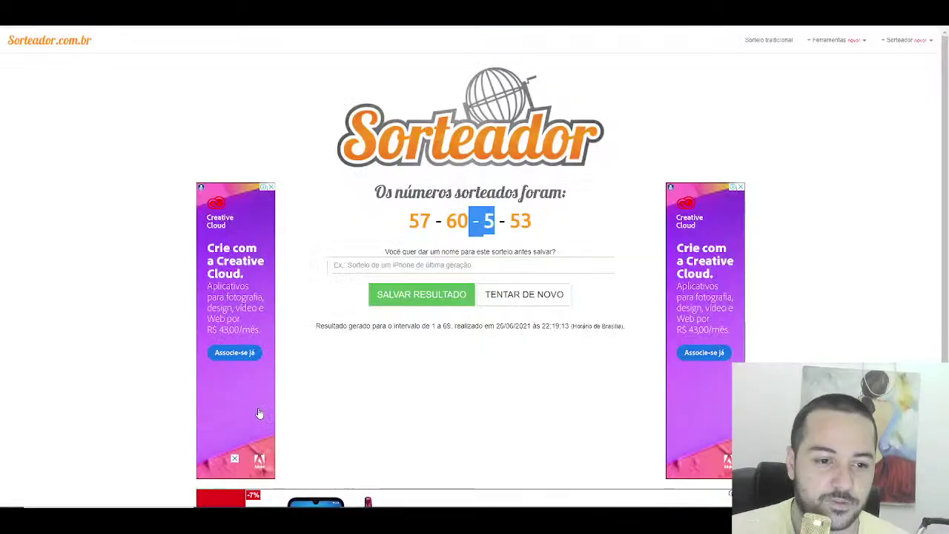
key(alt+Tab)
click(141, 316)
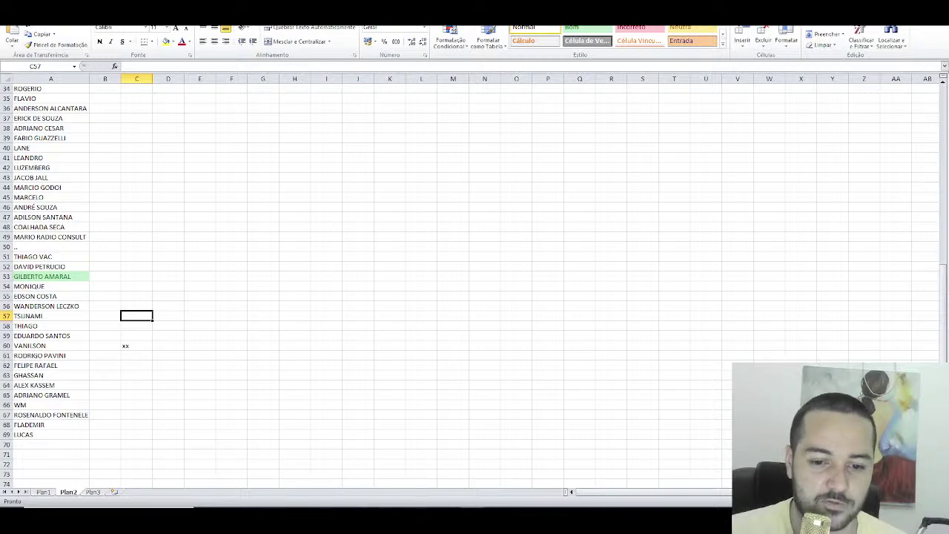
Step: Confirm VANILSON via member search, give A60 the green Bom style, then reload the Sorteador draw form
key(alt+Tab)
text(van)
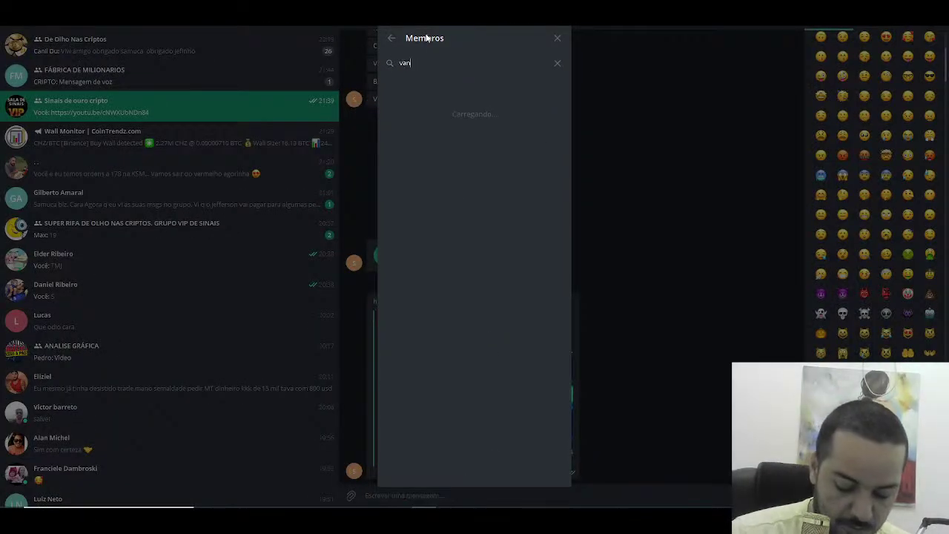
text(il)
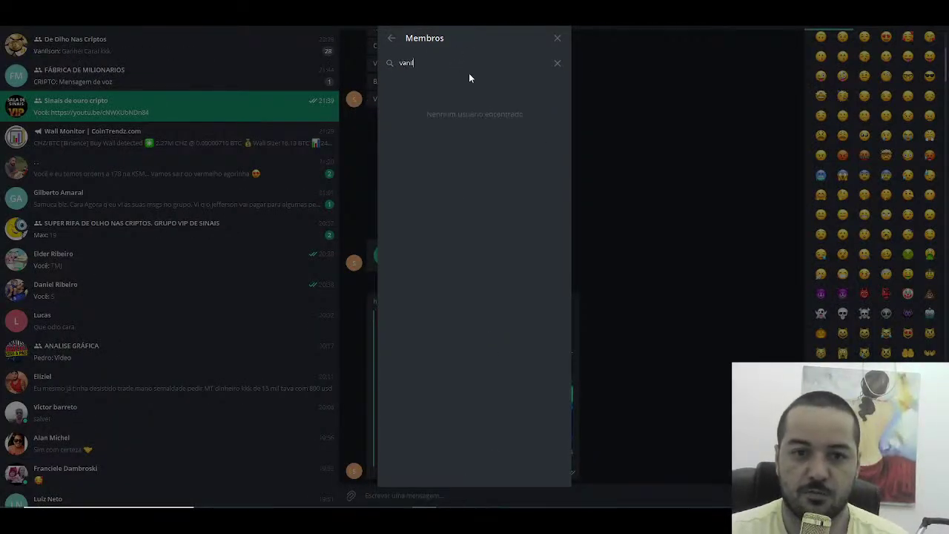
key(BackSpace)
key(BackSpace)
key(BackSpace)
key(BackSpace)
key(BackSpace)
key(alt+Tab)
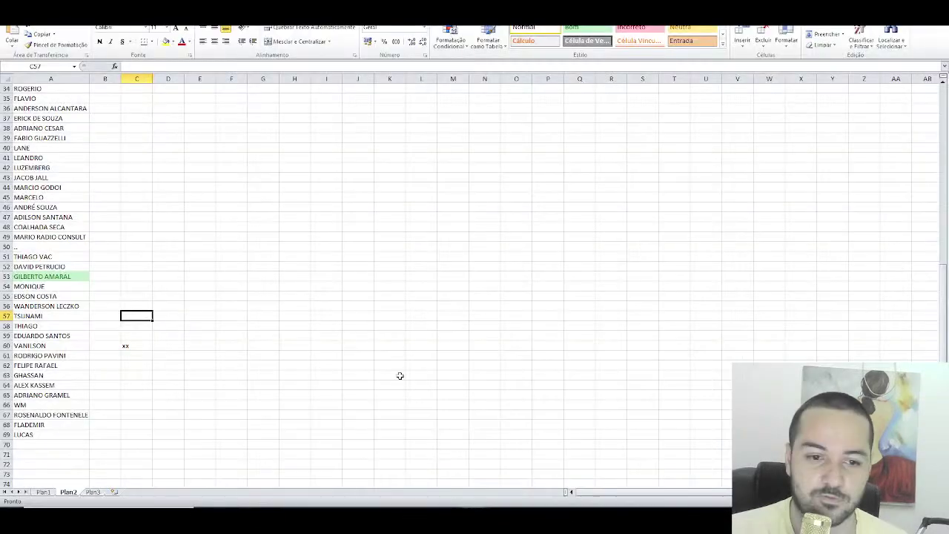
click(37, 346)
click(572, 28)
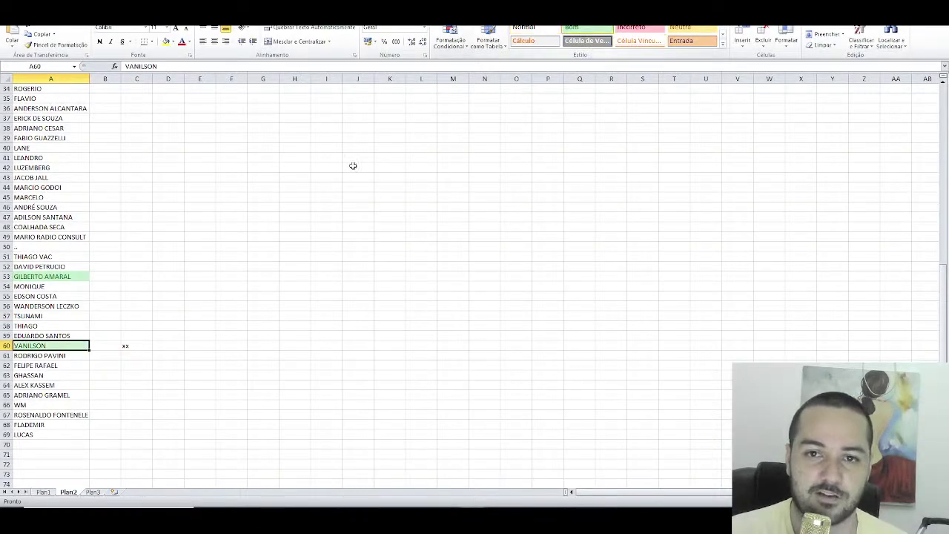
drag(138, 364, 137, 346)
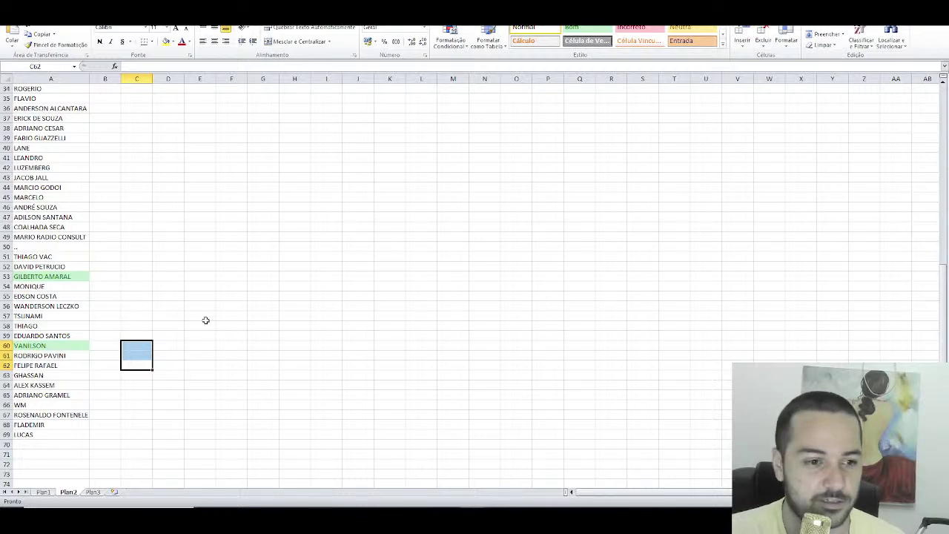
scroll(203, 286, up, 8)
scroll(210, 290, down, 8)
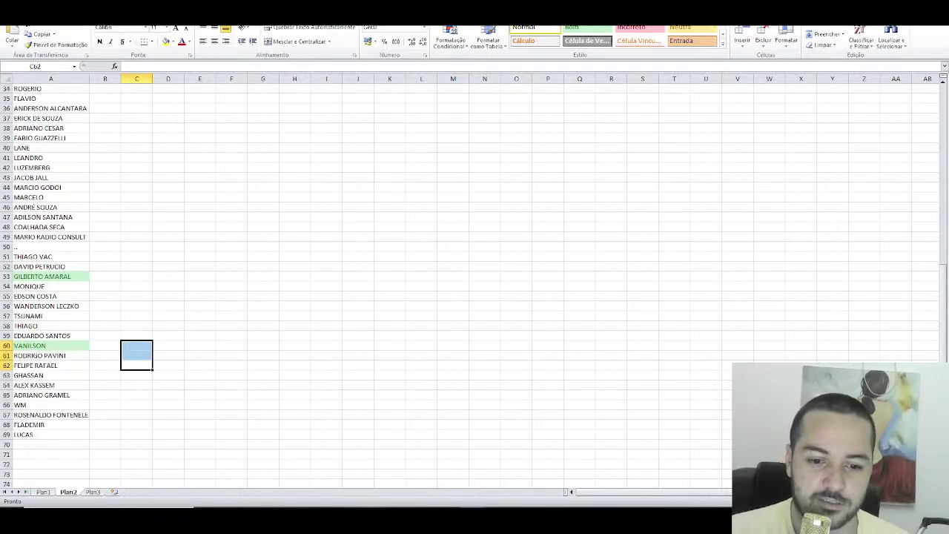
key(alt+Tab)
key(F5)
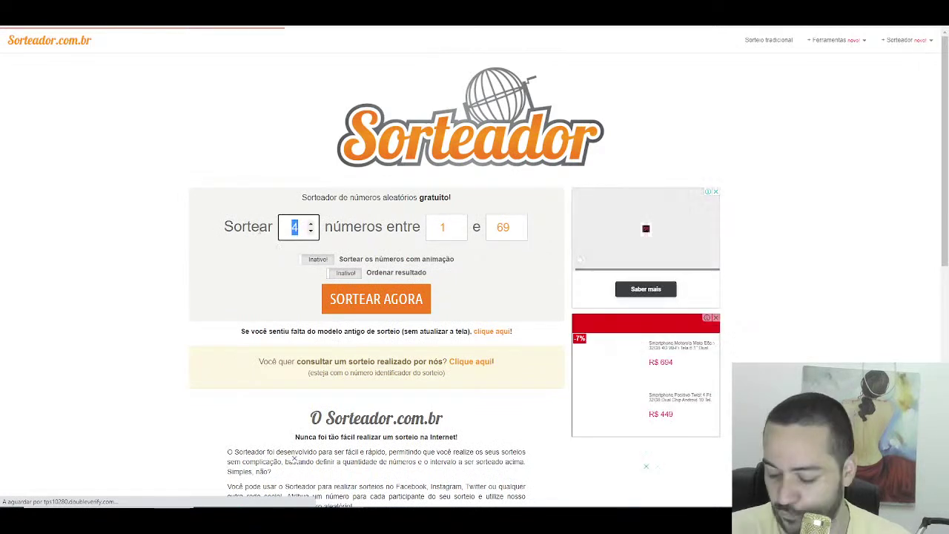
Step: Draw 2 numbers (54 and 34) and type xx beside ROGERIO in C34 and in MONIQUE's row 54
text(2)
click(376, 300)
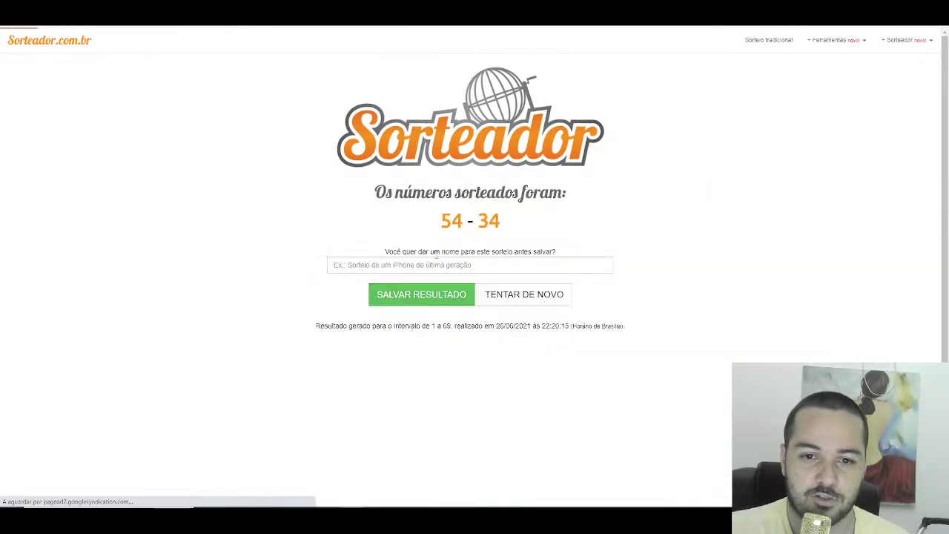
key(alt+Tab)
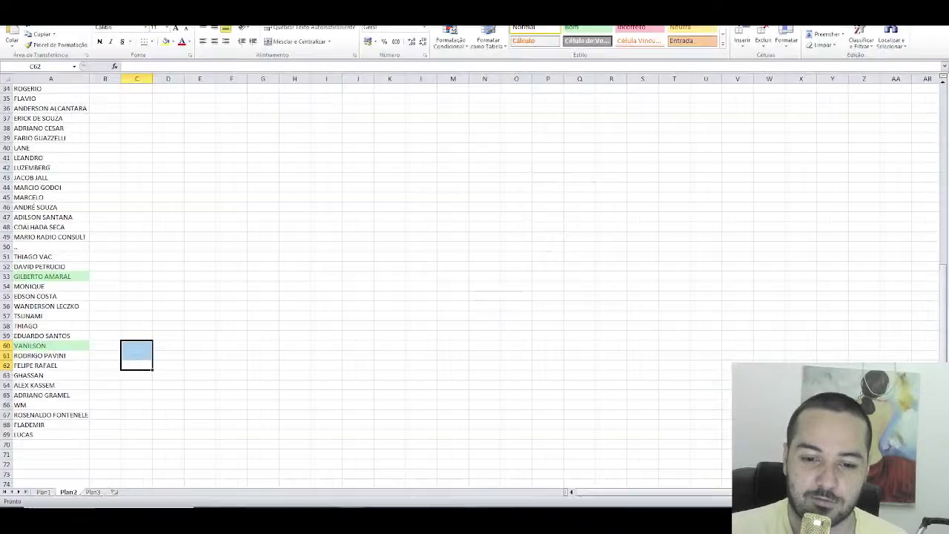
scroll(109, 197, up, 2)
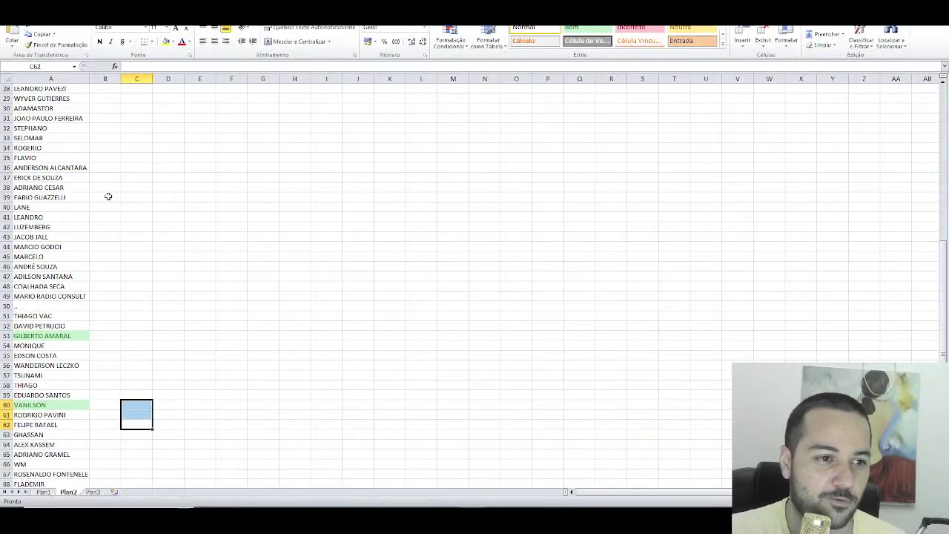
click(130, 147)
text(xx)
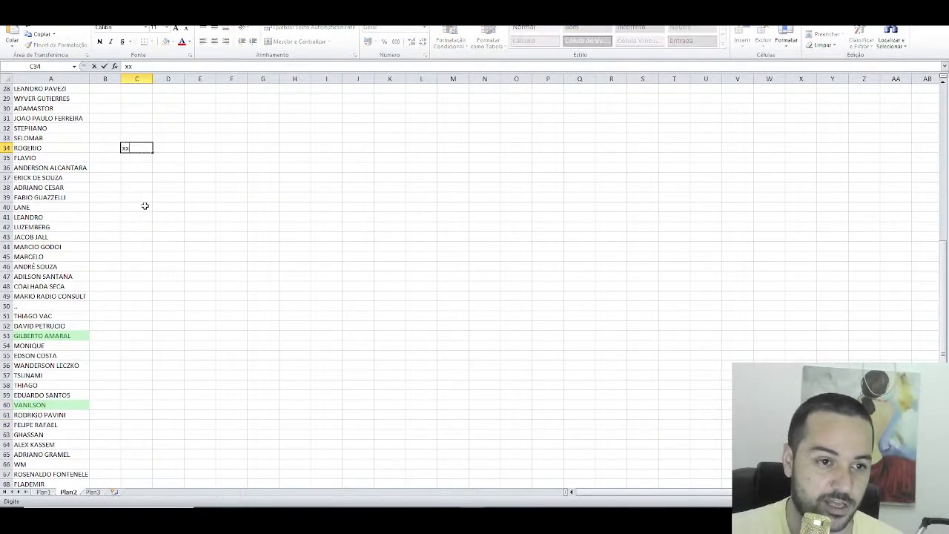
scroll(141, 206, down, 1)
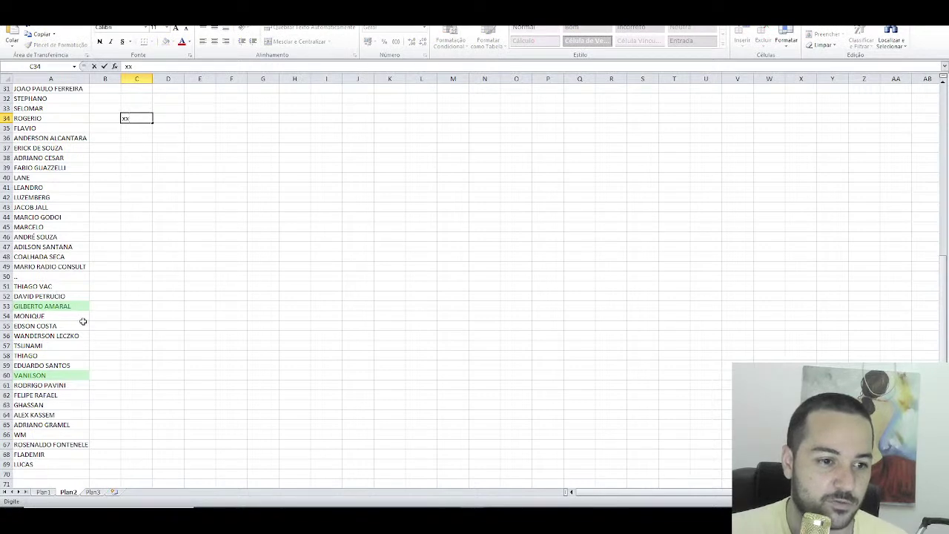
click(129, 318)
text(xx)
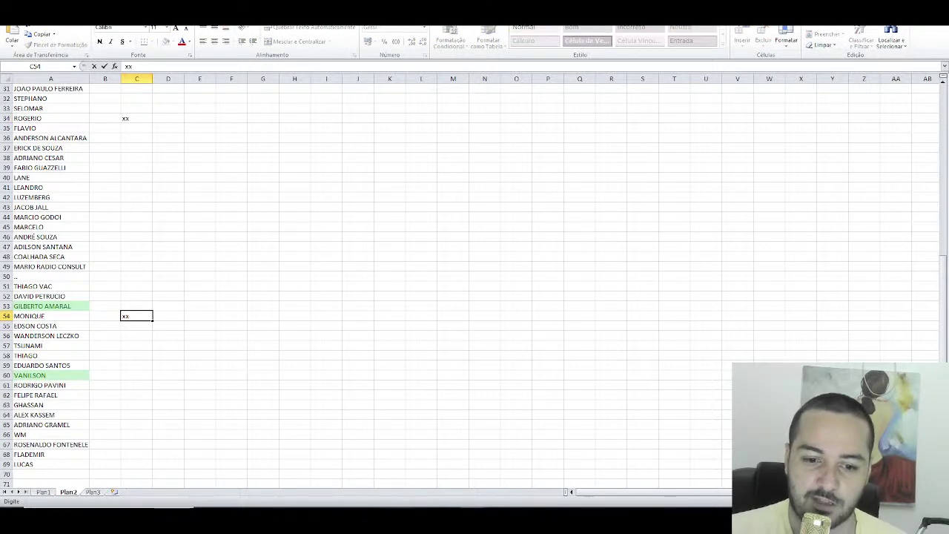
Step: Search Telegram members for 'mo', then discard MONIQUE's mark so row 54 stays unmarked
key(alt+Tab)
click(440, 74)
text(mo)
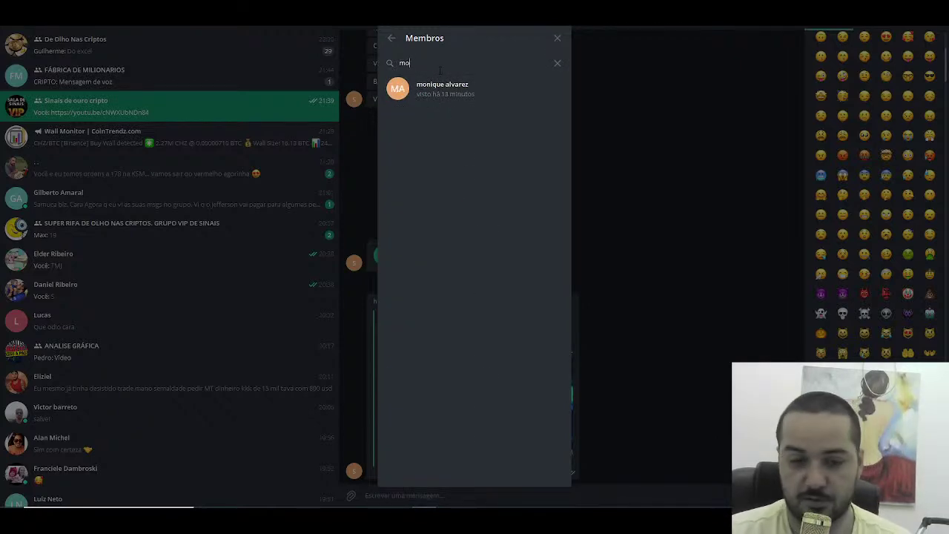
key(BackSpace)
key(BackSpace)
key(alt+Tab)
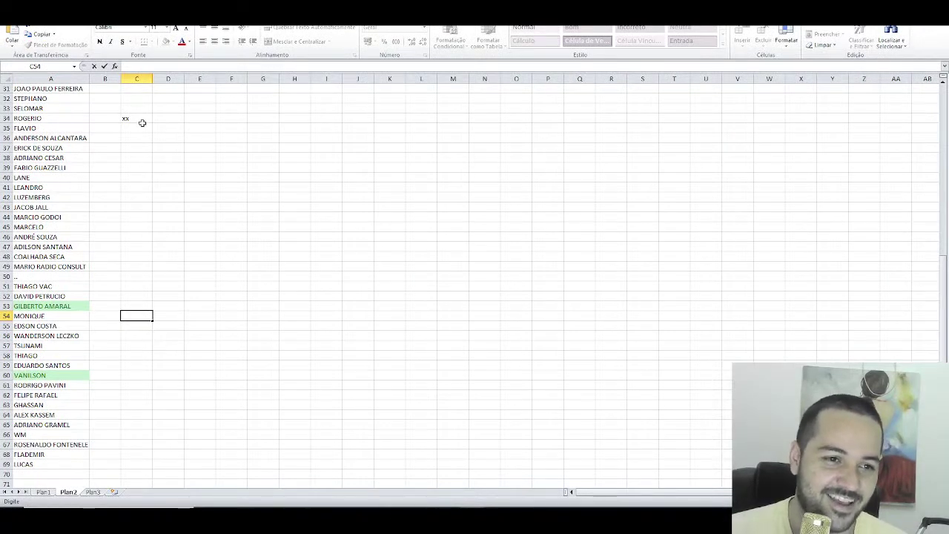
click(142, 122)
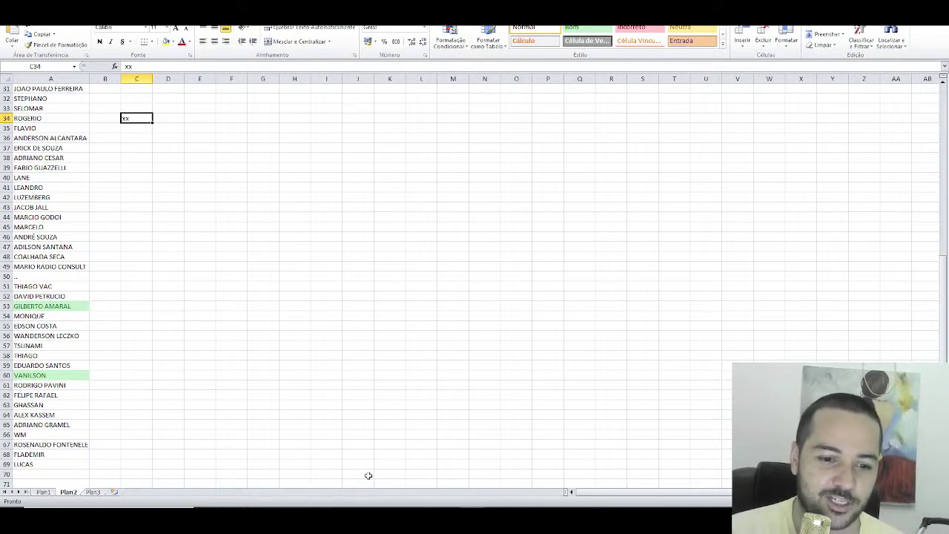
Step: Check ROGERIO with an 'oge' member search, then return to the Sorteador result page
key(alt+Tab)
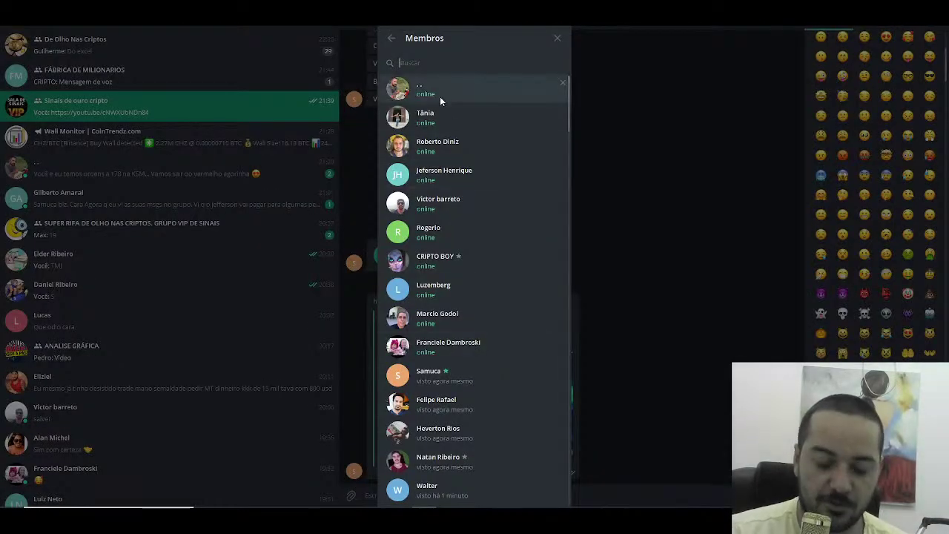
text(oge)
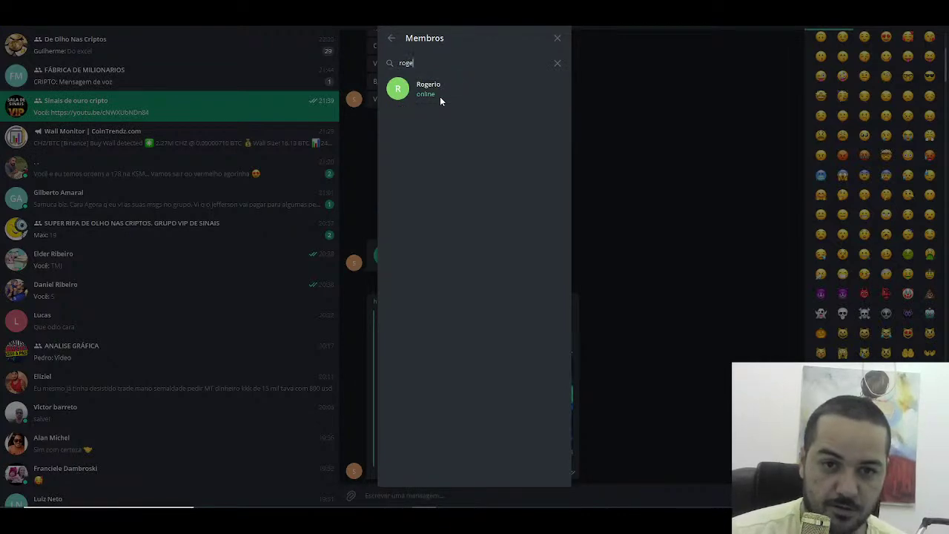
key(BackSpace)
key(BackSpace)
key(BackSpace)
key(BackSpace)
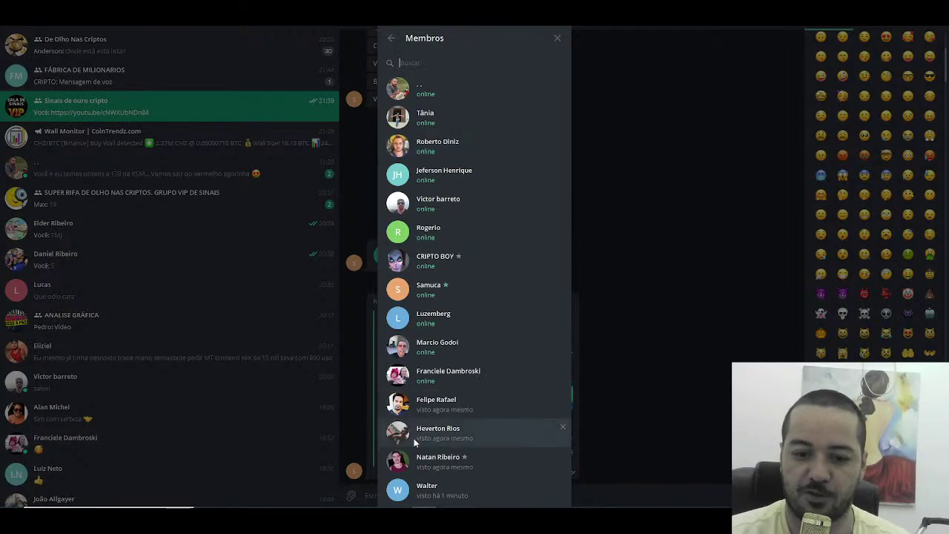
key(alt+Tab)
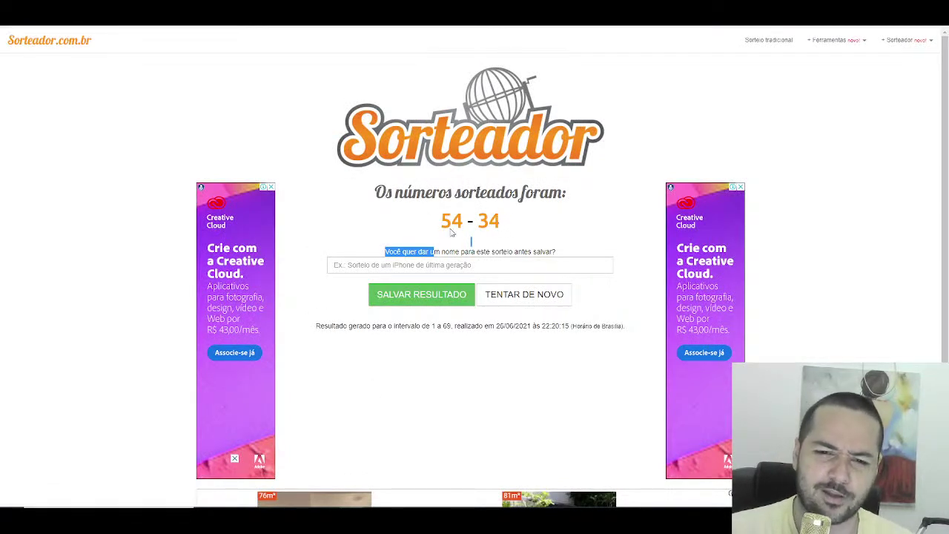
click(413, 247)
Step: Run a new two-number draw, clear C34, and note the drawn rows 35 and 68 in column C
click(34, 41)
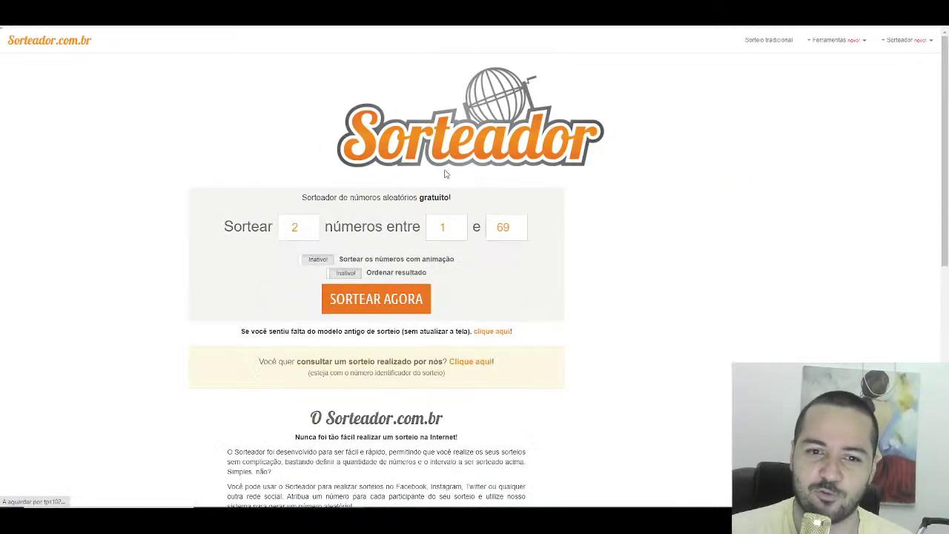
click(382, 300)
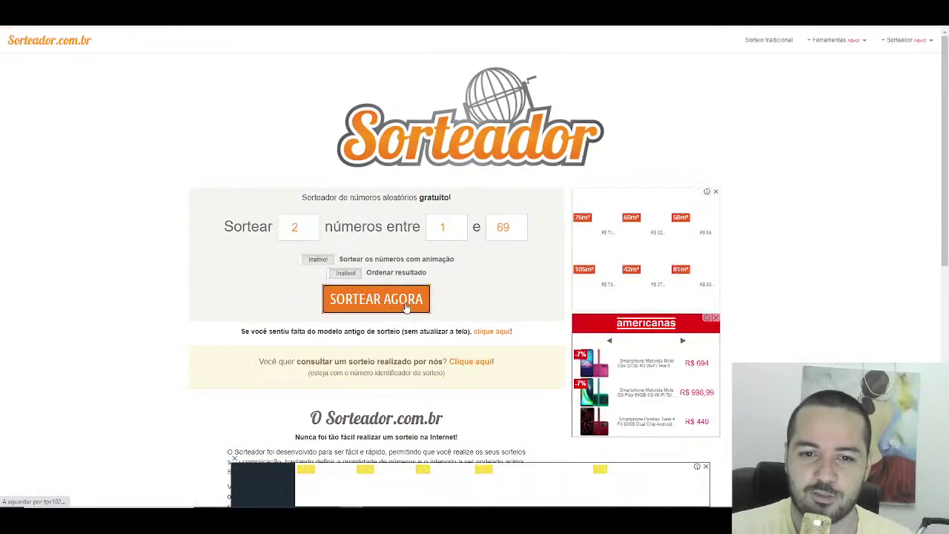
key(alt+Tab)
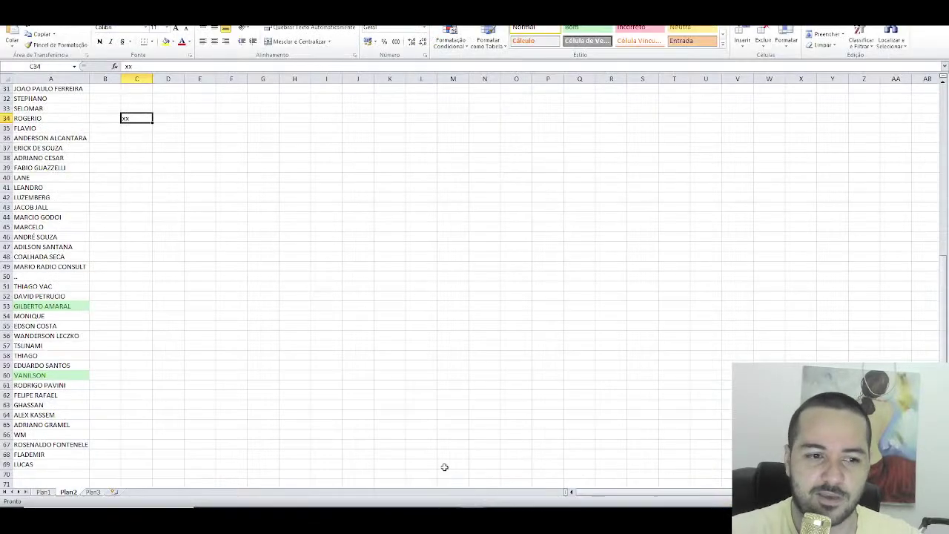
key(Delete)
click(134, 131)
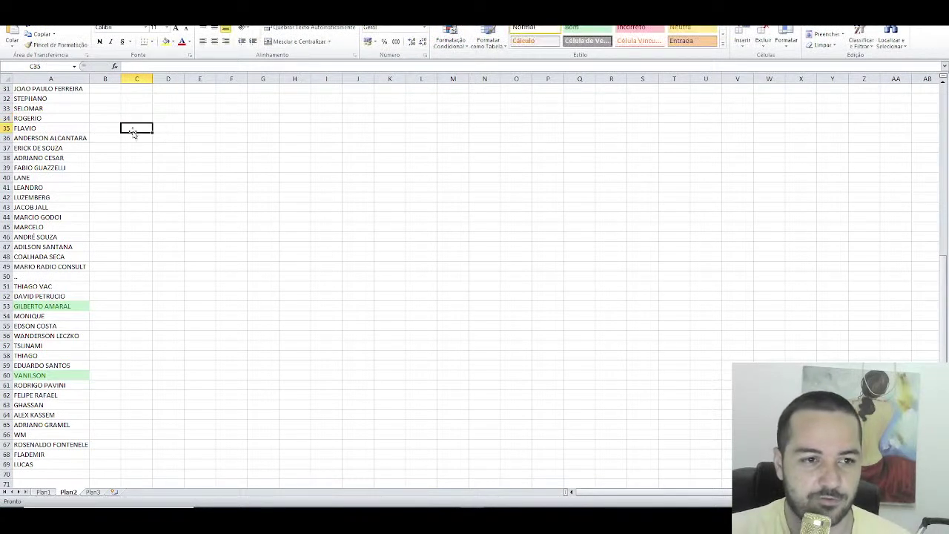
text(cxxx)
scroll(112, 214, down, 3)
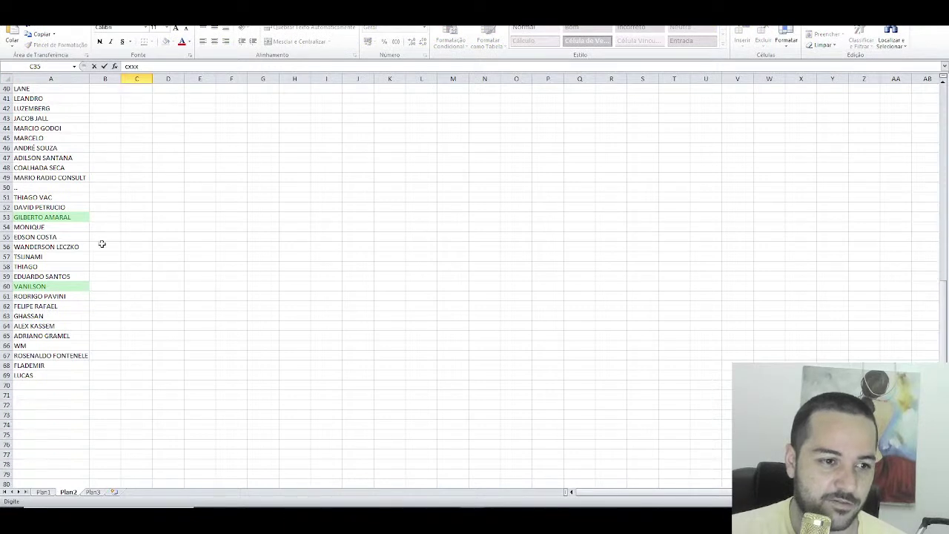
click(124, 367)
text(xx)
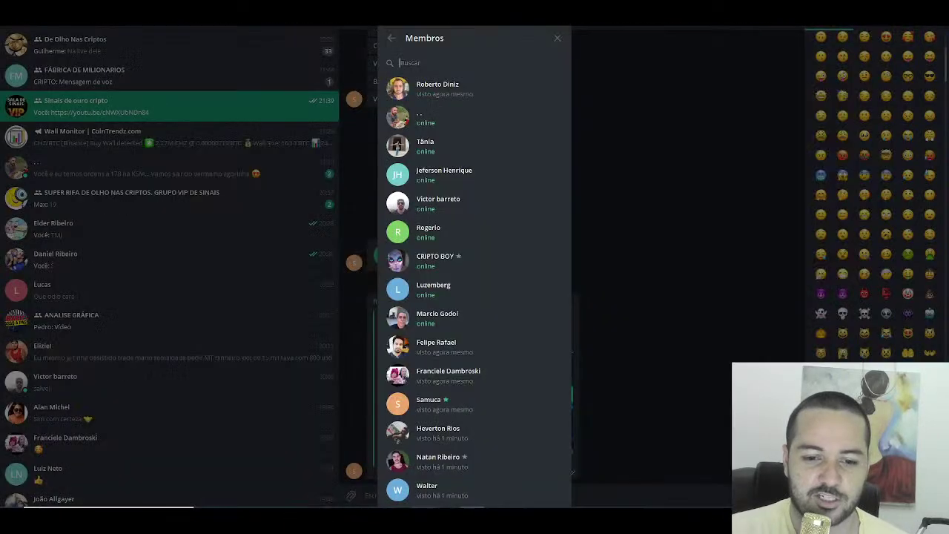
Step: Look up FLADEMIR and FLAVIO in the member search, then make A35 green and clear C35
text(flade)
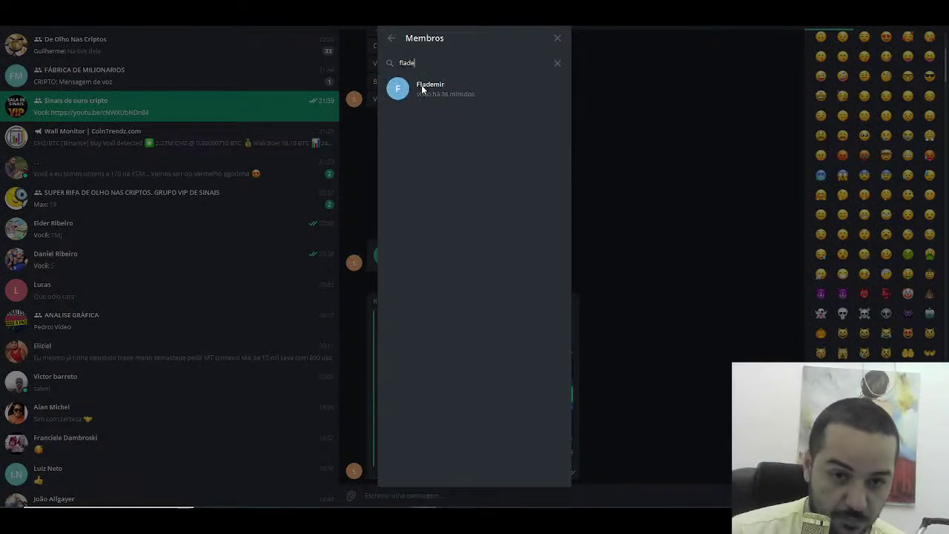
key(BackSpace)
key(BackSpace)
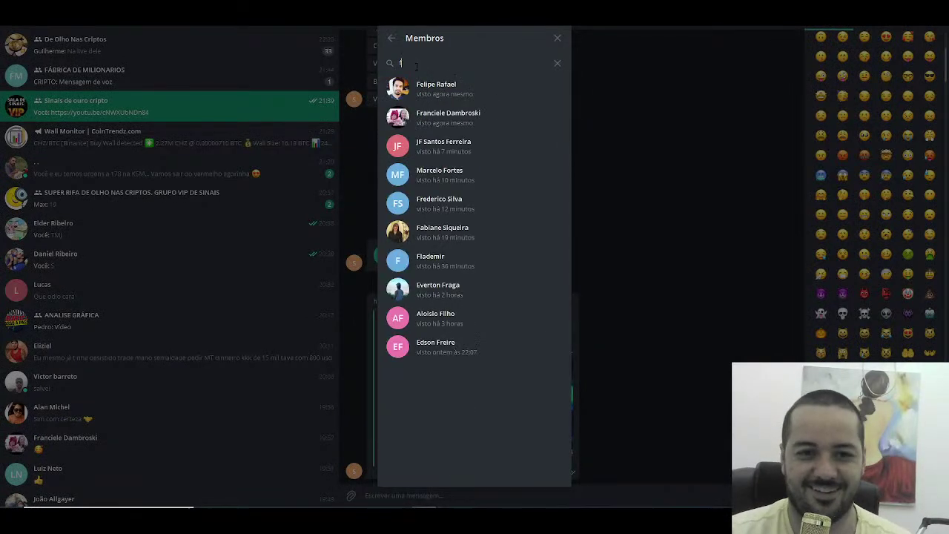
text(lavio)
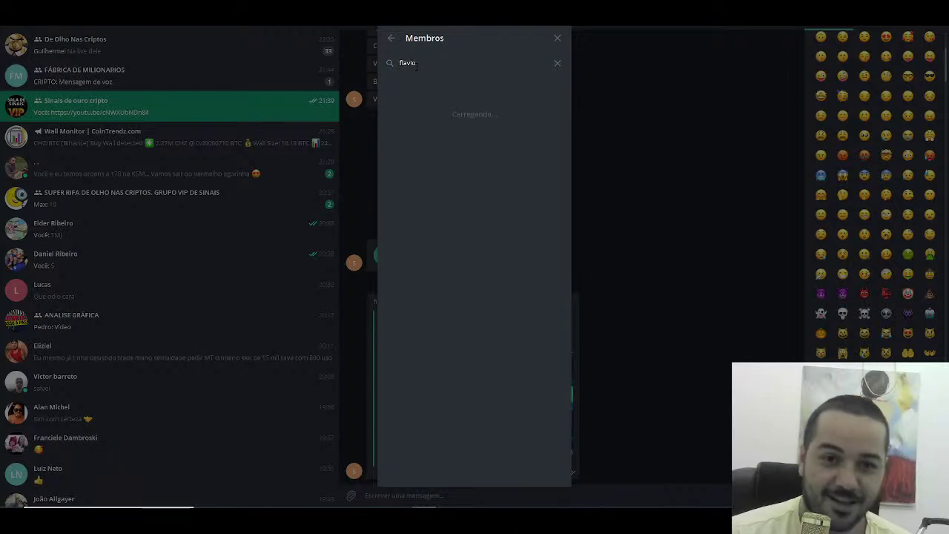
key(BackSpace)
key(BackSpace)
key(BackSpace)
key(BackSpace)
key(BackSpace)
key(BackSpace)
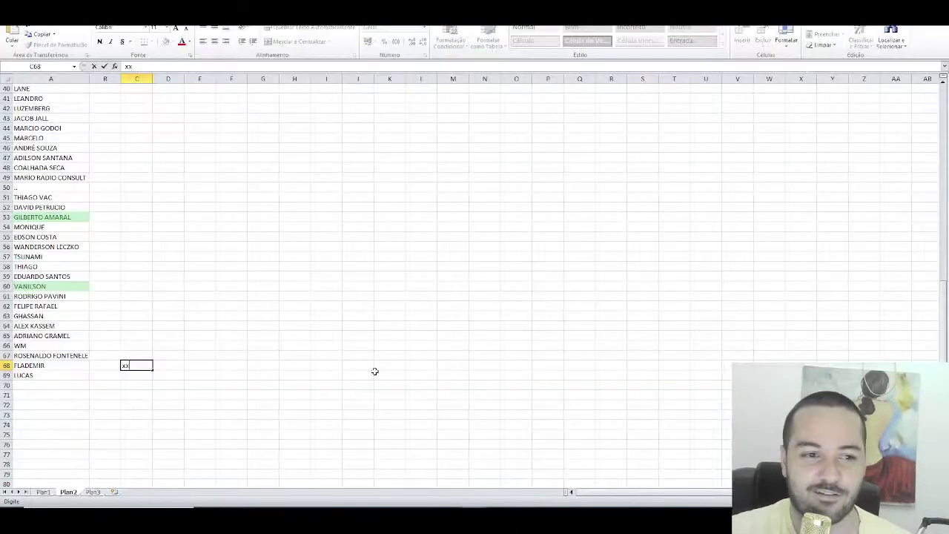
scroll(179, 346, up, 6)
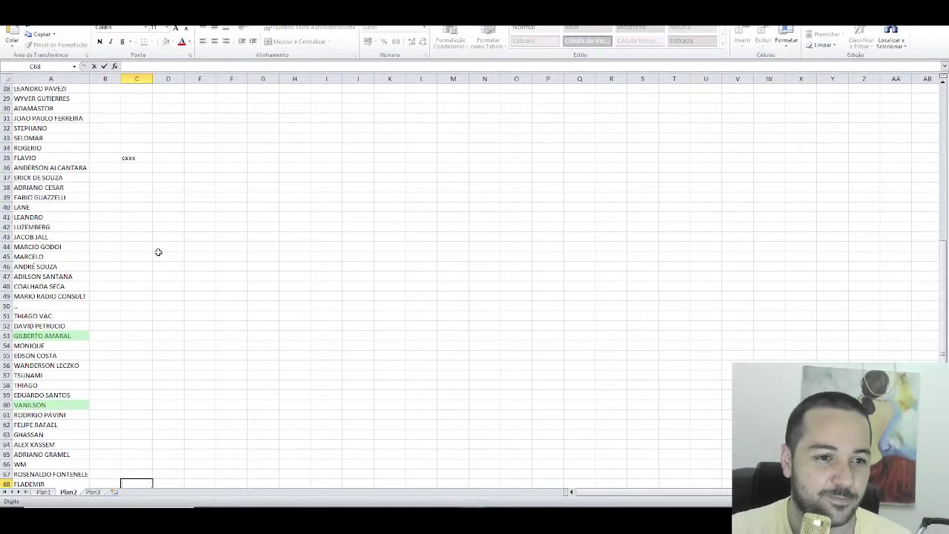
click(52, 216)
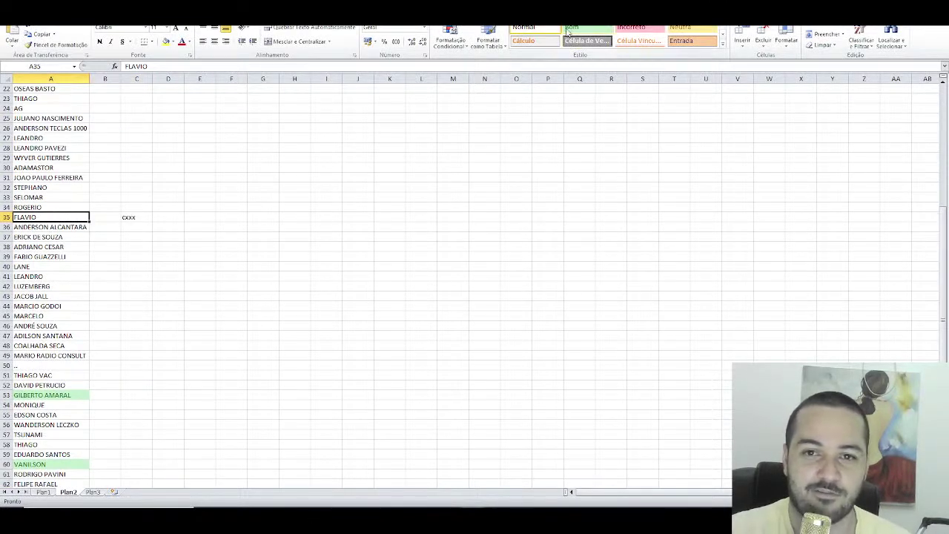
click(582, 28)
click(136, 216)
key(Delete)
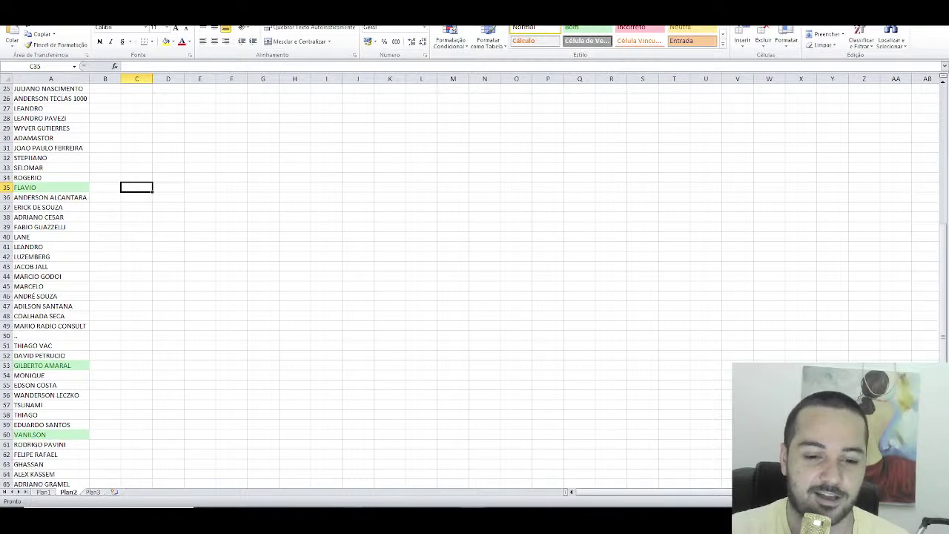
Step: Draw a single number from 1 to 69, then go to row 38 in the sheet
key(alt+Tab)
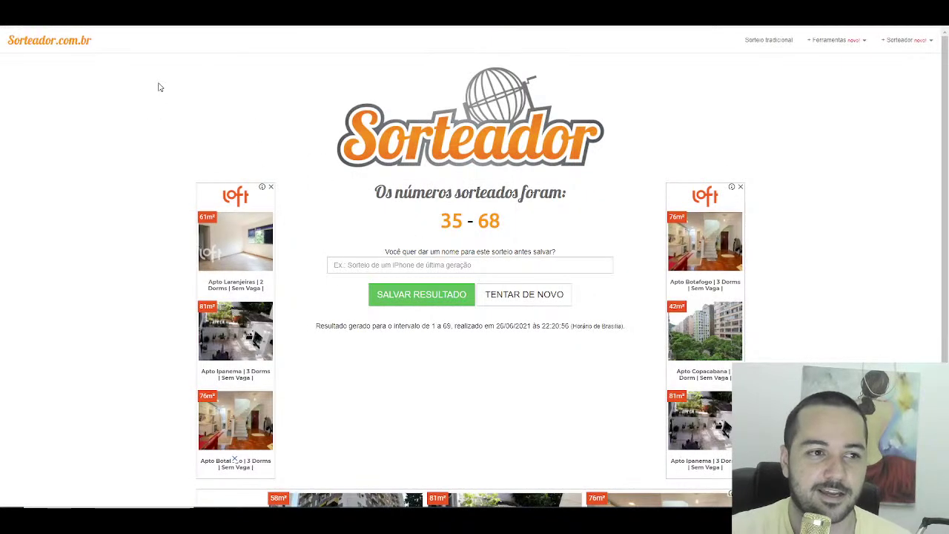
click(524, 294)
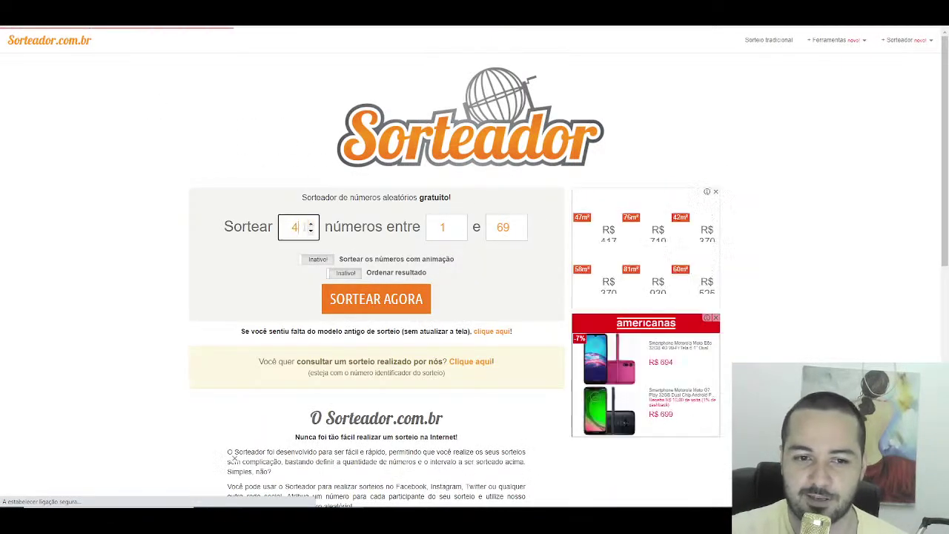
click(310, 231)
click(357, 304)
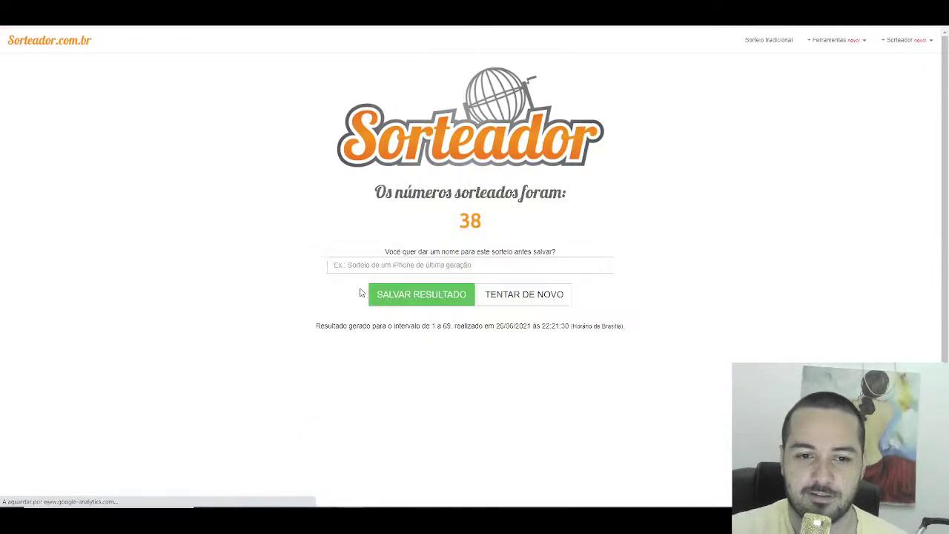
key(alt+Tab)
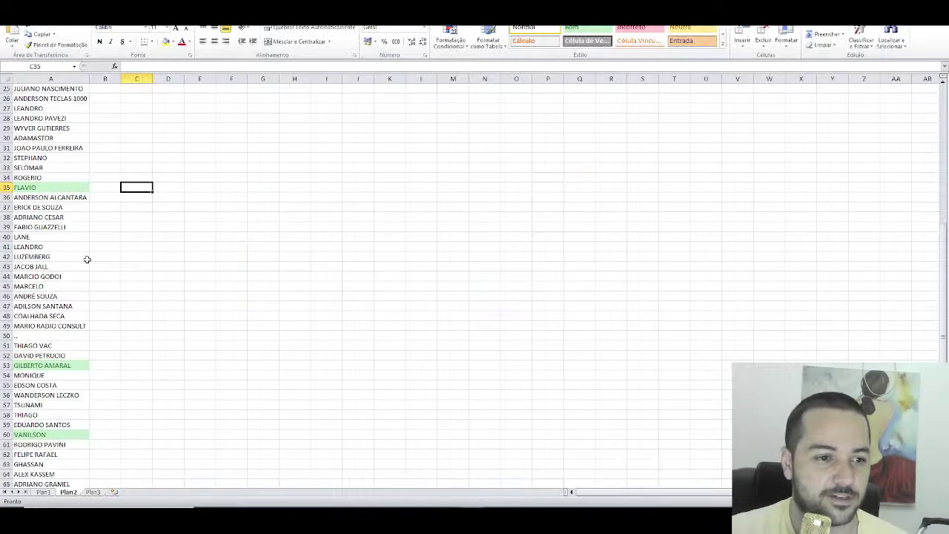
click(136, 217)
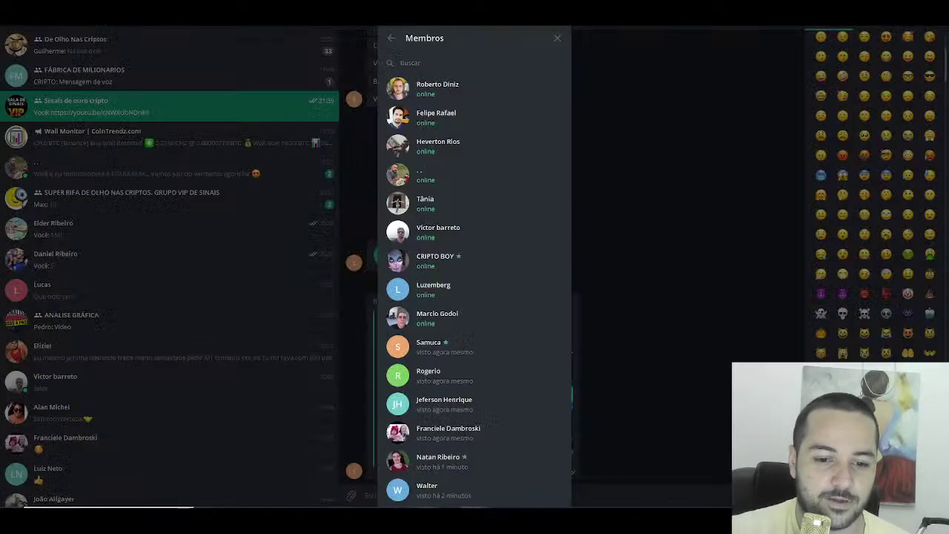
key(alt+Tab)
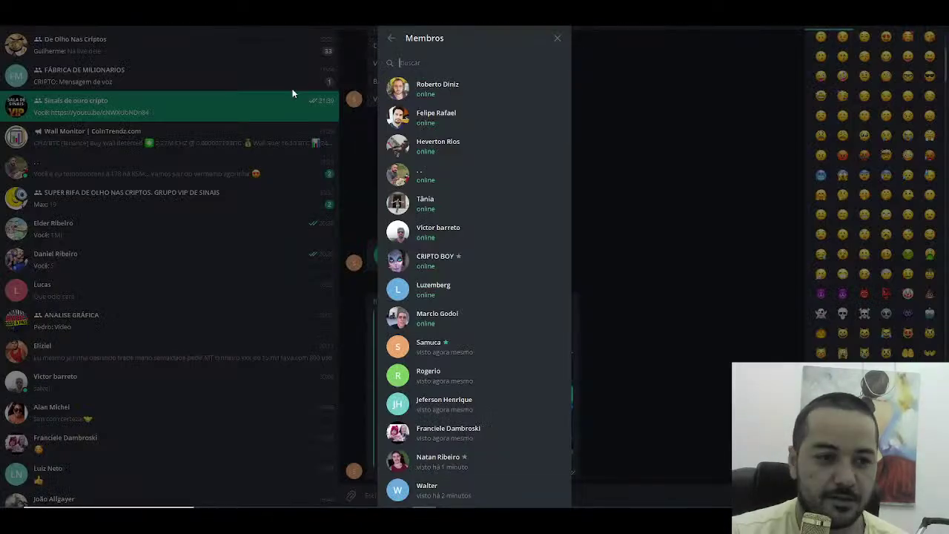
text(adriano)
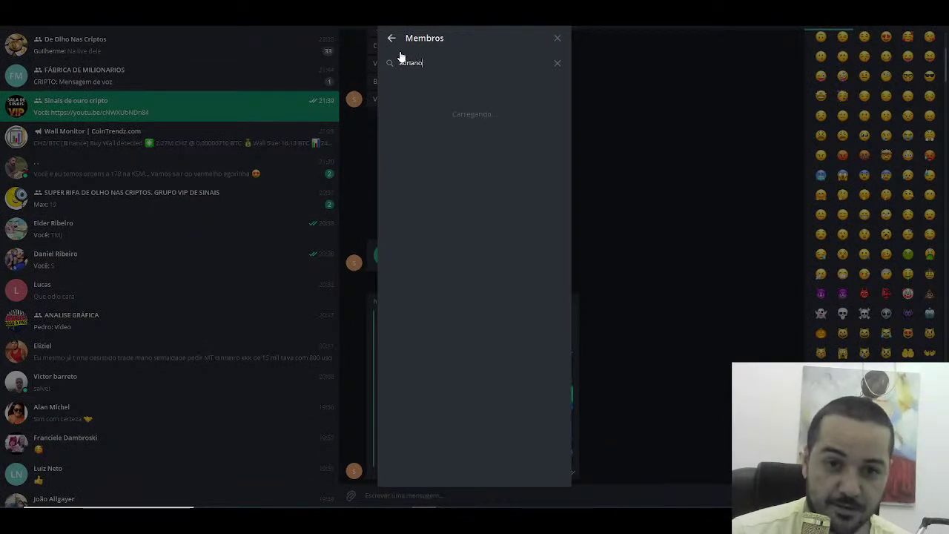
key(BackSpace)
key(BackSpace)
key(BackSpace)
key(BackSpace)
key(BackSpace)
key(BackSpace)
key(BackSpace)
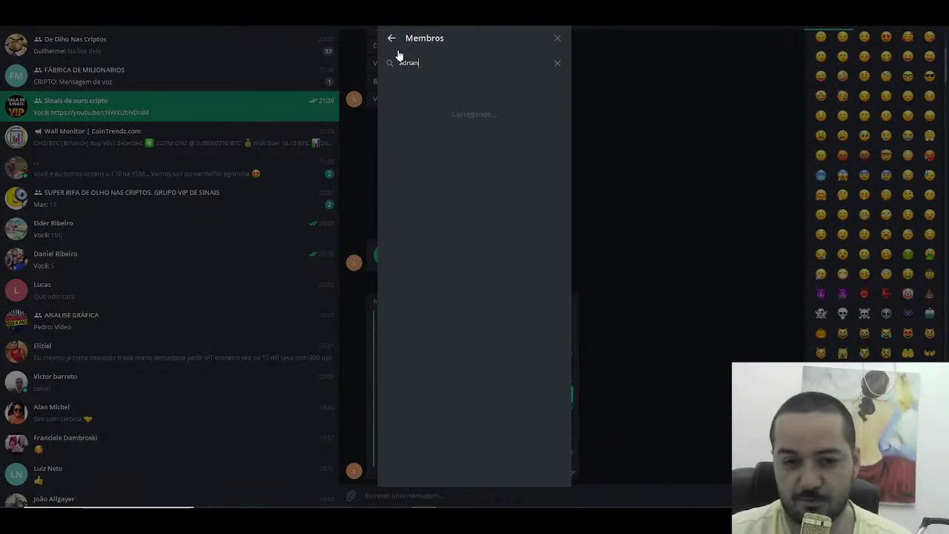
key(alt+Tab)
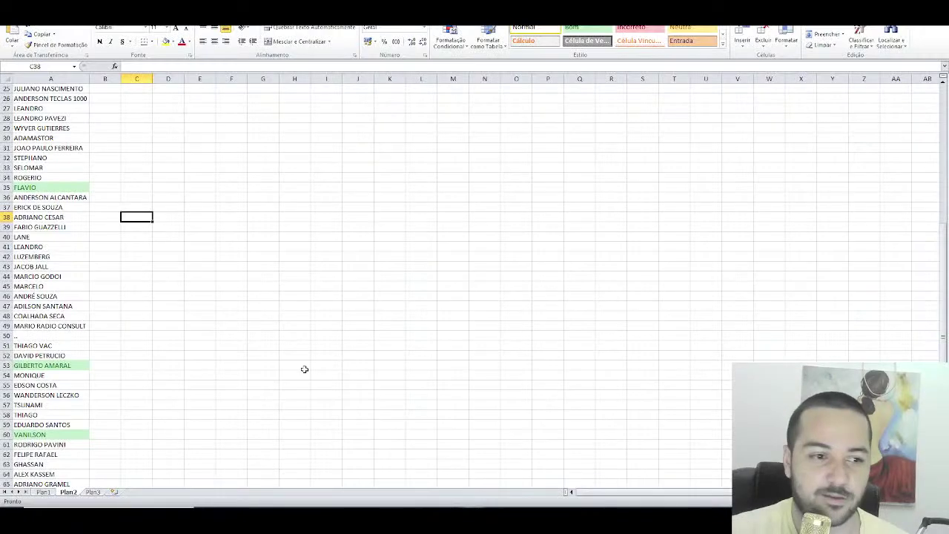
click(58, 217)
click(572, 28)
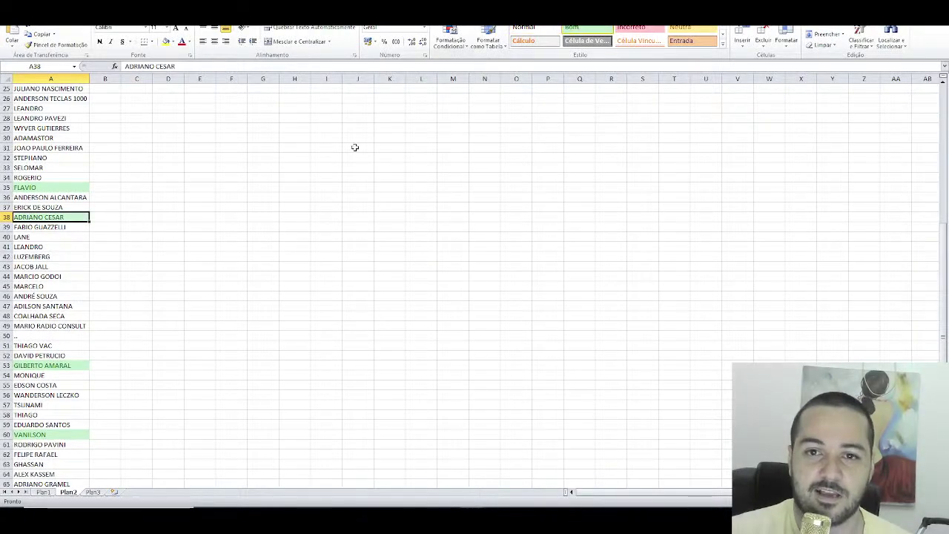
Step: Review the green winners in rows 19, 35, 38, 53 and 60, then close Telegram's members list
scroll(245, 207, up, 5)
scroll(57, 182, up, 1)
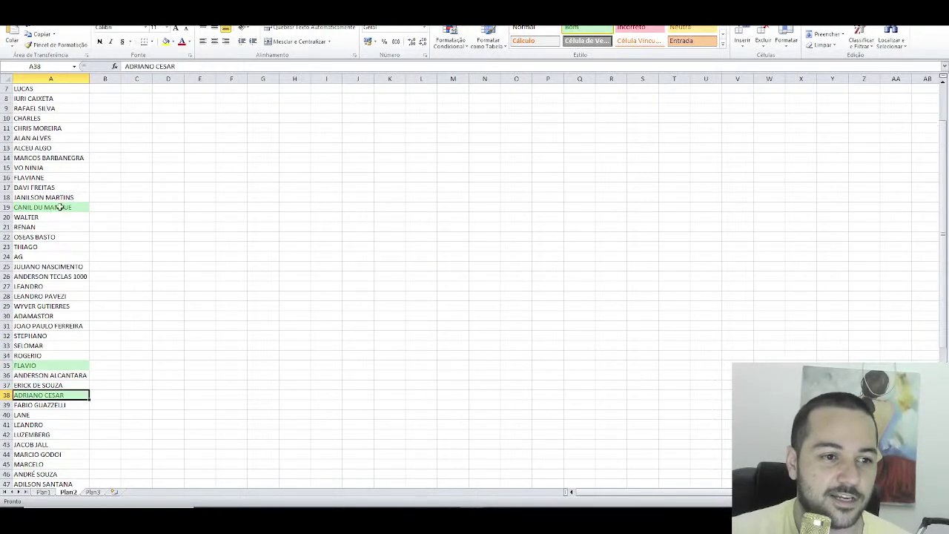
click(58, 206)
scroll(58, 215, down, 2)
click(57, 307)
scroll(60, 318, down, 2)
click(69, 276)
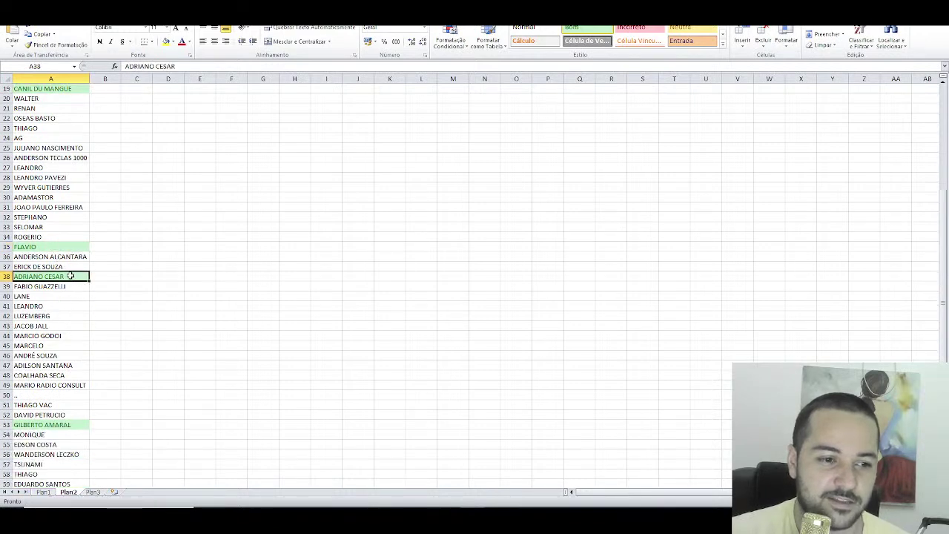
scroll(89, 326, down, 2)
click(73, 366)
scroll(78, 374, down, 2)
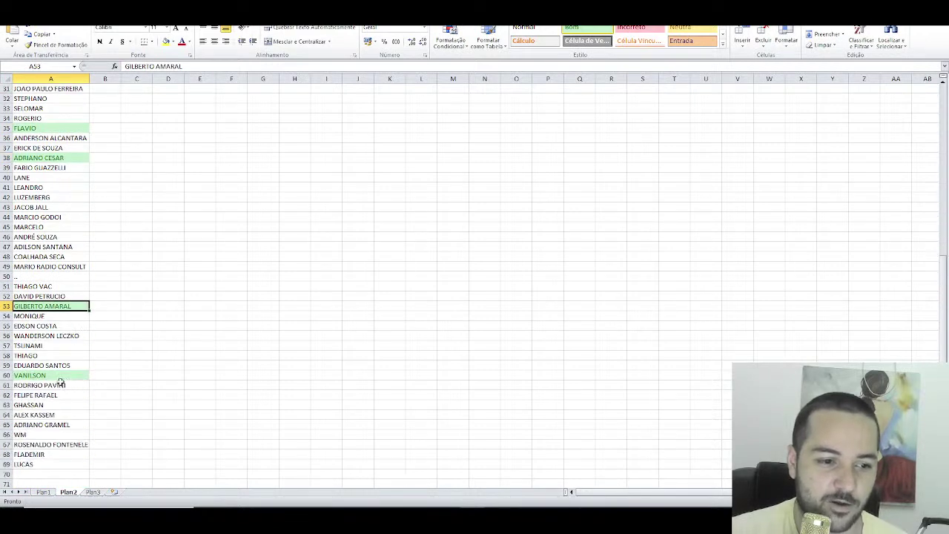
click(62, 376)
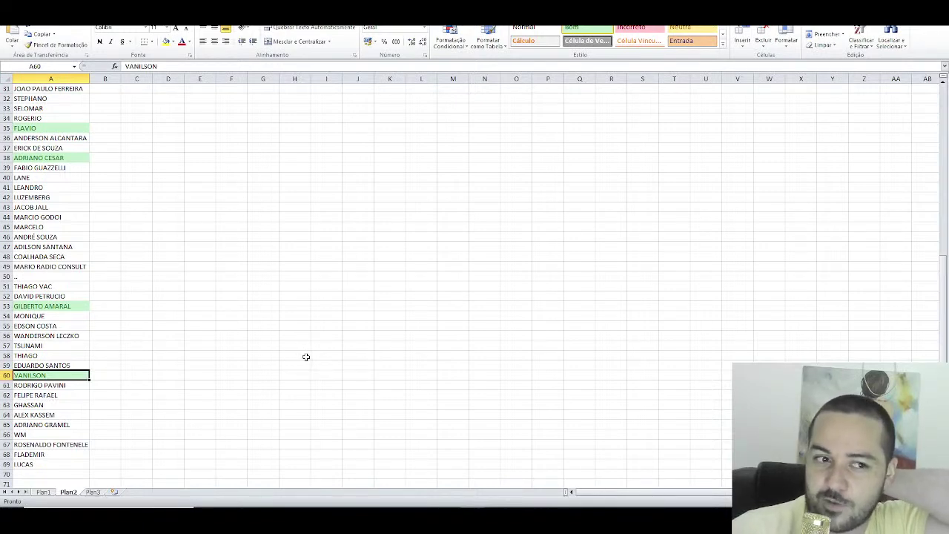
scroll(304, 340, up, 10)
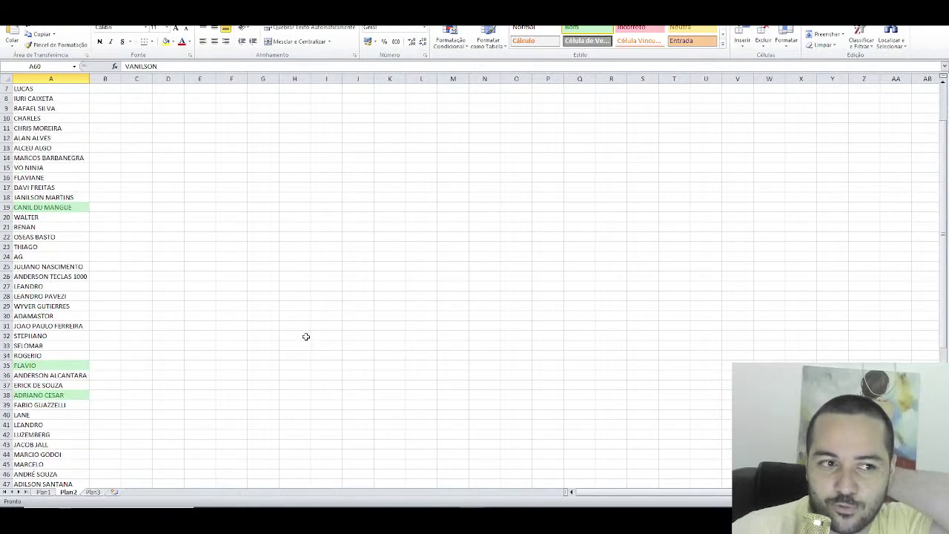
scroll(304, 337, down, 13)
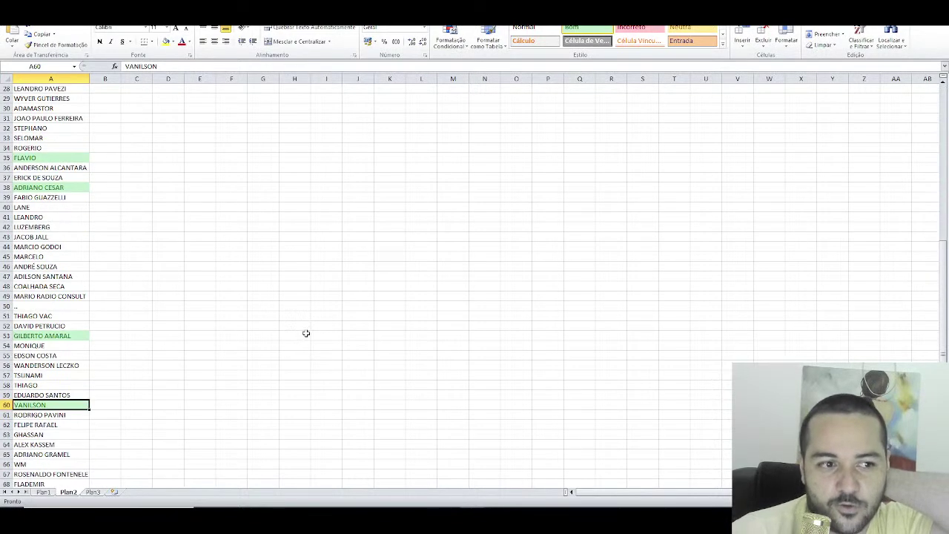
scroll(303, 335, up, 4)
scroll(303, 336, up, 3)
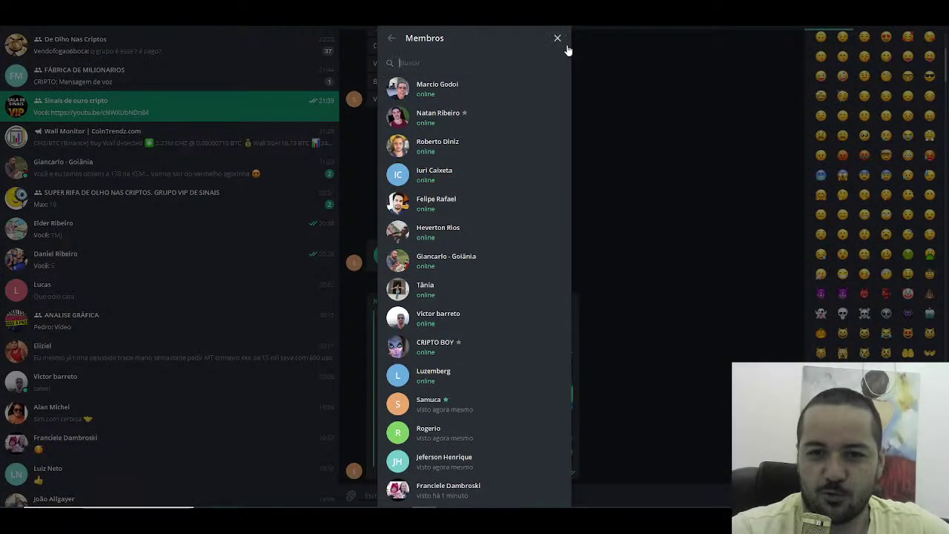
click(559, 37)
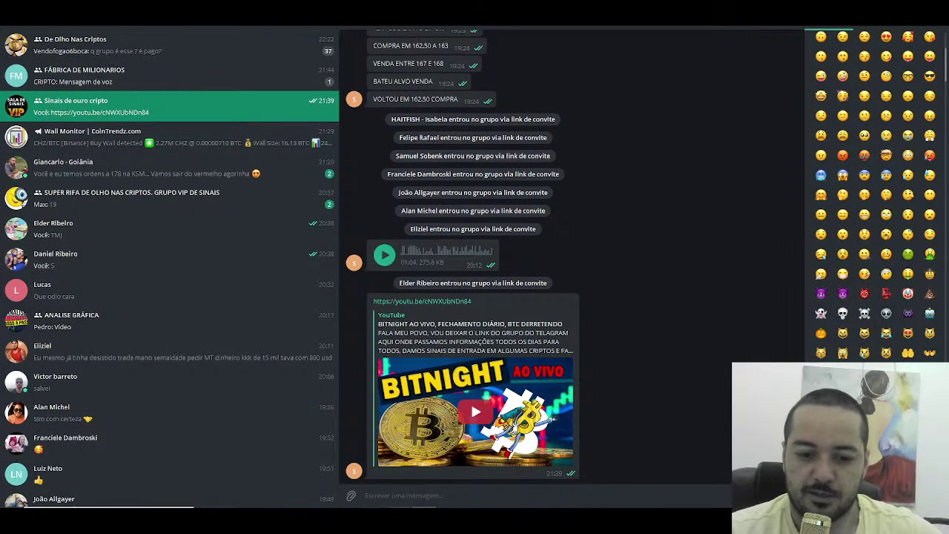
Step: Cycle past the raffle result and live-stream analytics, then bring Excel's Plan2 list to the front
key(alt+Tab)
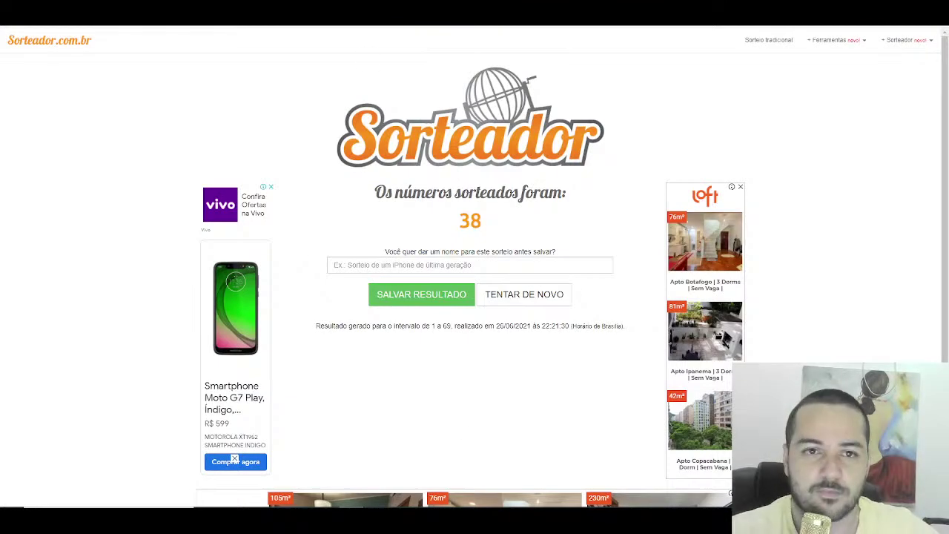
key(alt+Tab)
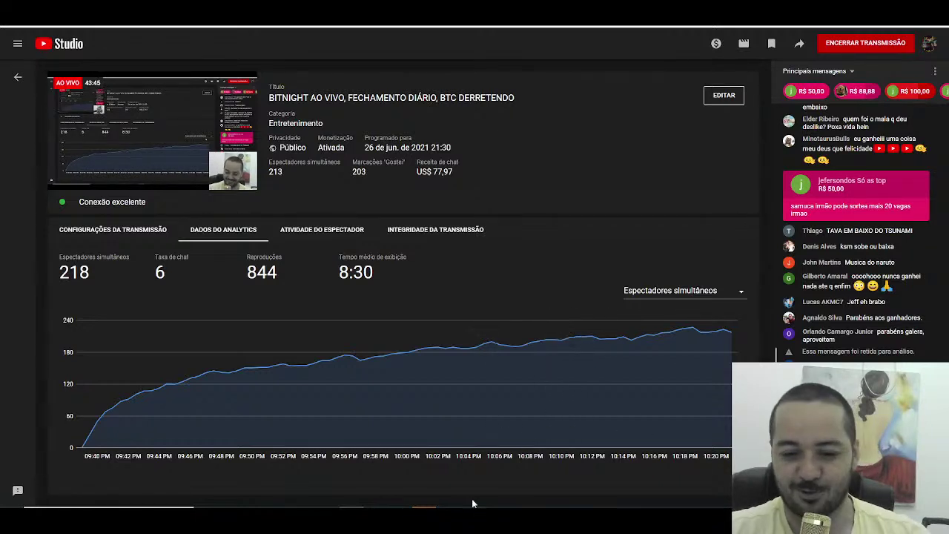
mouse_move(472, 504)
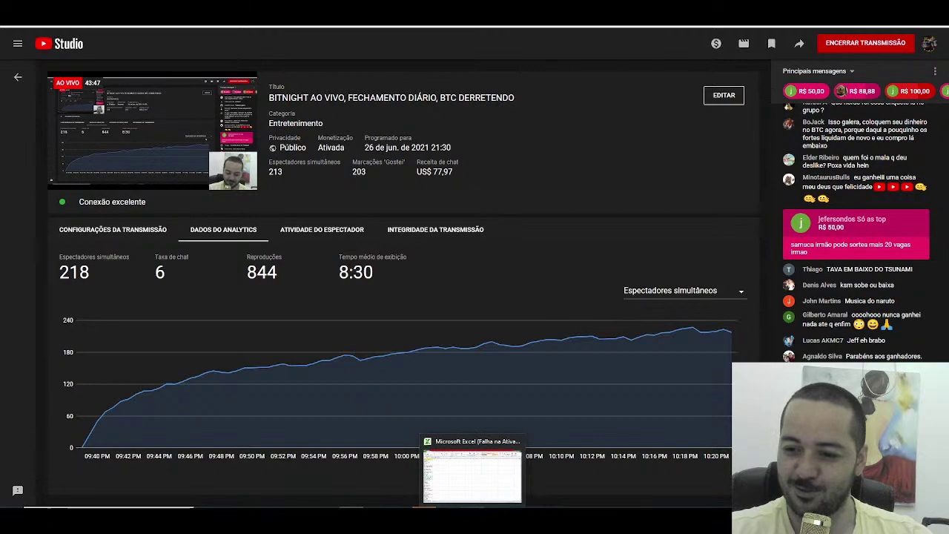
click(475, 475)
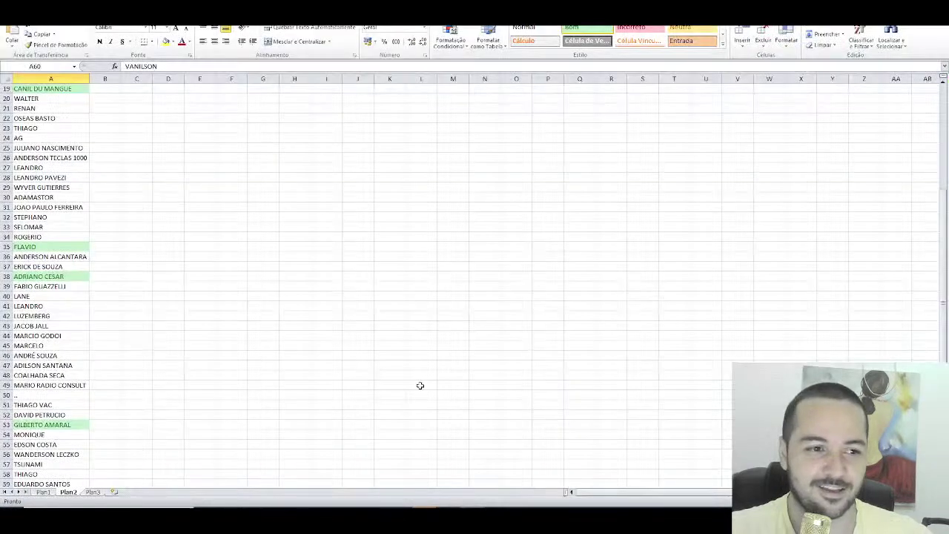
Step: In Telegram, open the De Olho Nas Criptos group info and scroll through its 994 members
click(420, 477)
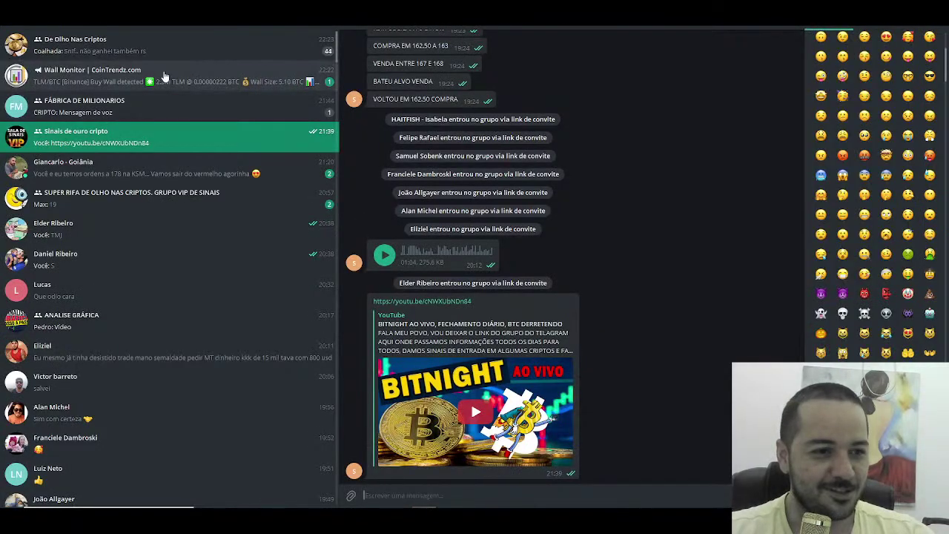
scroll(491, 140, down, 3)
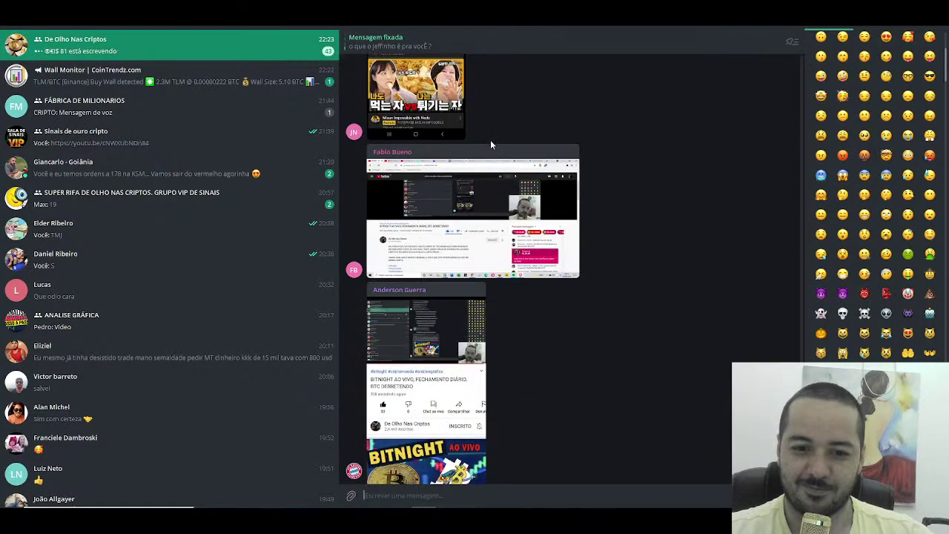
scroll(490, 140, up, 2)
click(428, 28)
scroll(470, 267, down, 5)
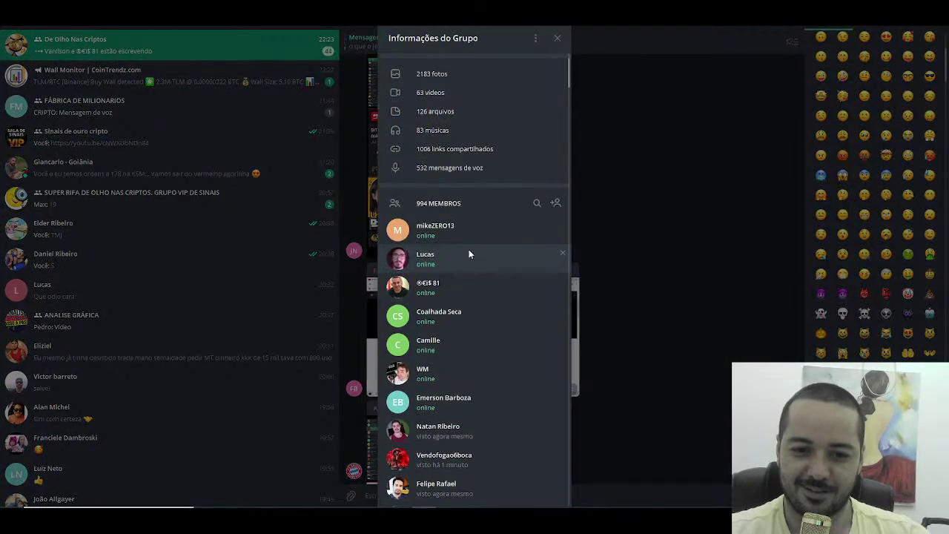
scroll(467, 253, down, 15)
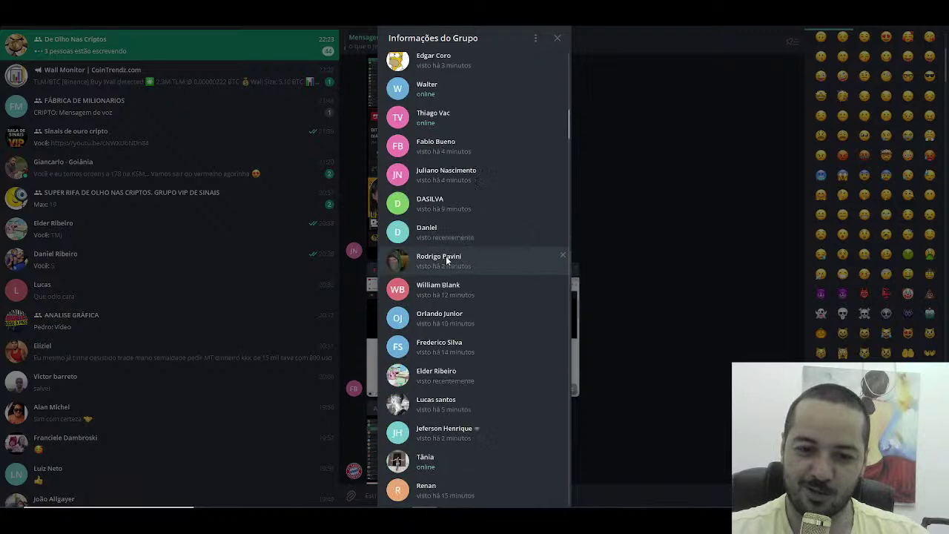
scroll(429, 267, down, 8)
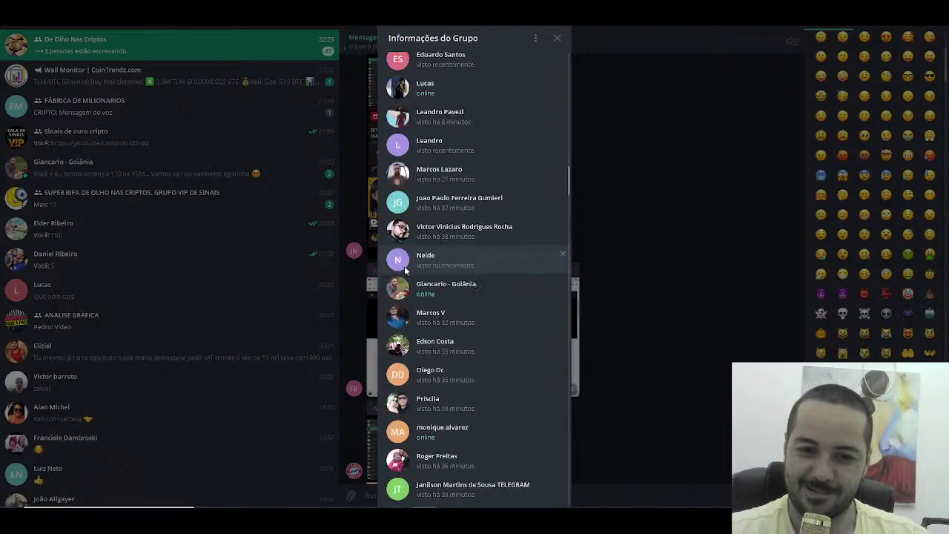
scroll(402, 266, up, 5)
scroll(401, 267, up, 15)
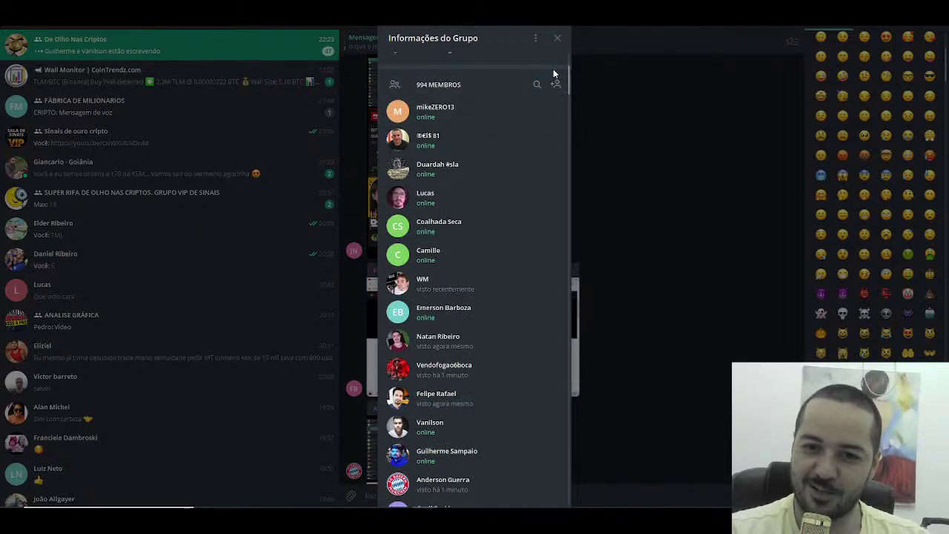
Step: View the group's Gerenciar grupo settings without changes, close the panel, and return to YouTube Studio
click(536, 39)
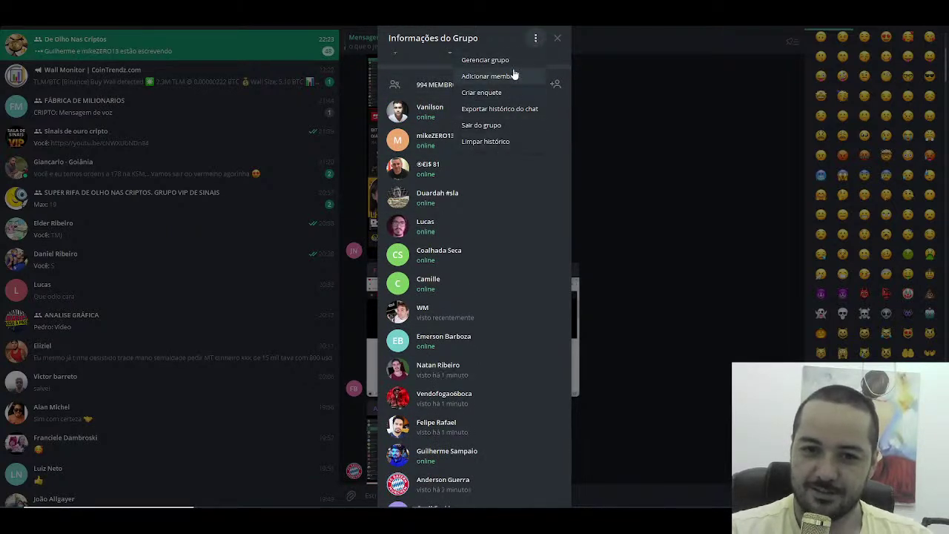
click(511, 60)
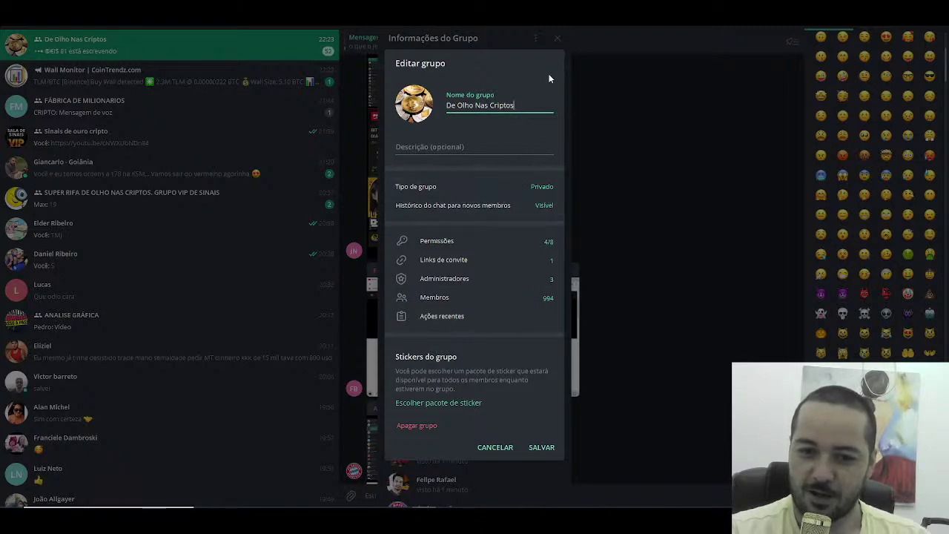
click(599, 60)
click(597, 62)
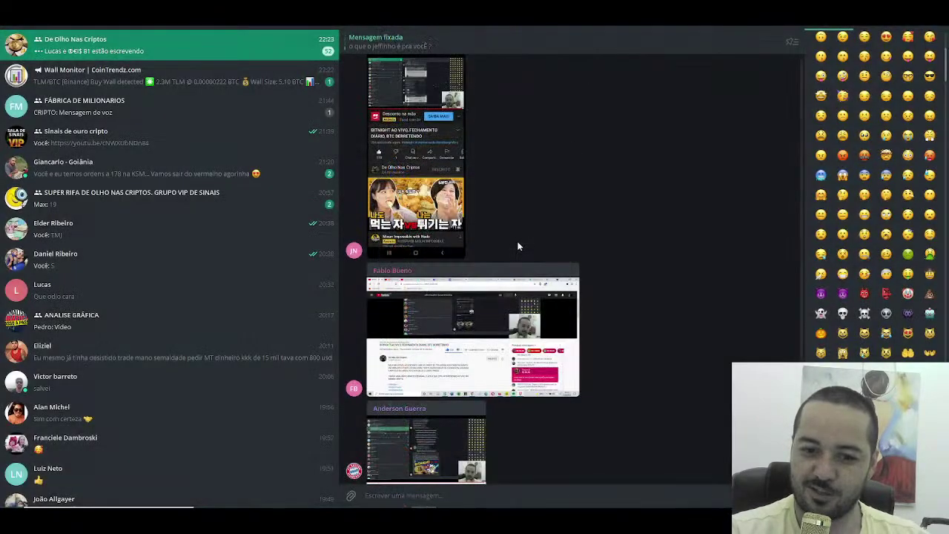
scroll(511, 260, up, 2)
scroll(507, 271, down, 10)
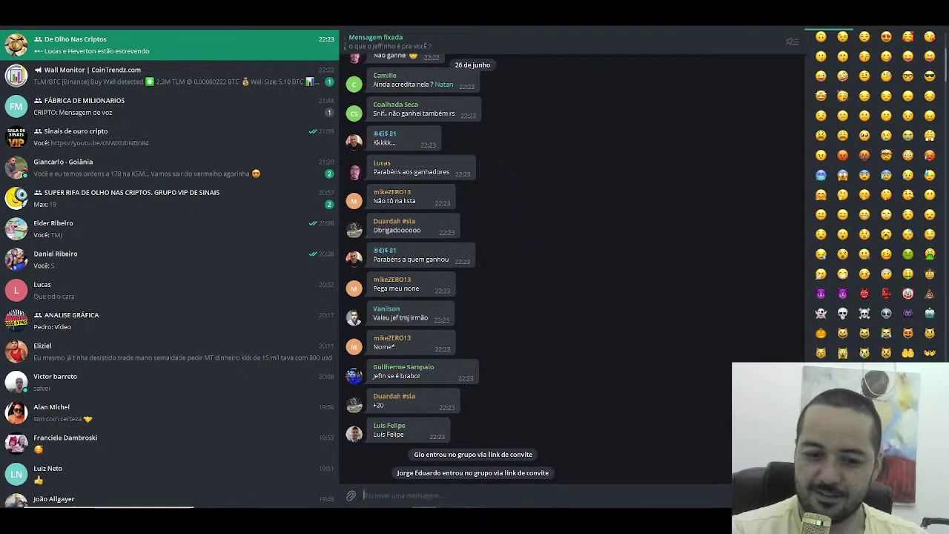
key(alt+Tab)
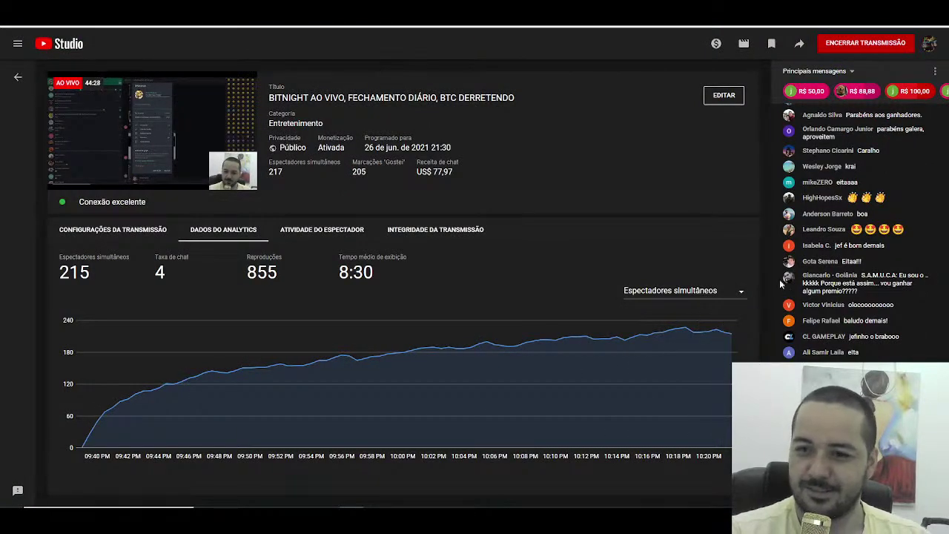
Step: Browse the De Olho Nas Criptos member list, now at 1,000, and glance at one member's contact card
scroll(817, 221, up, 2)
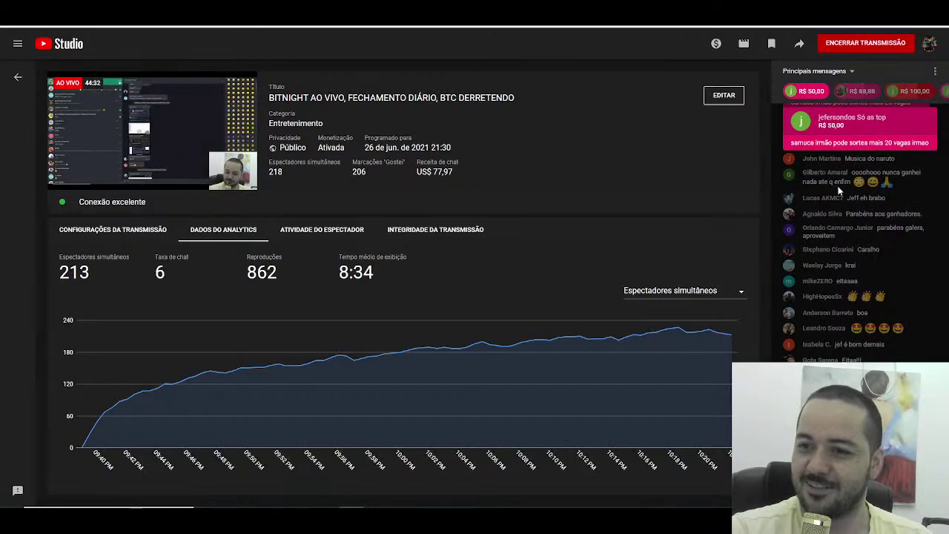
scroll(840, 186, down, 3)
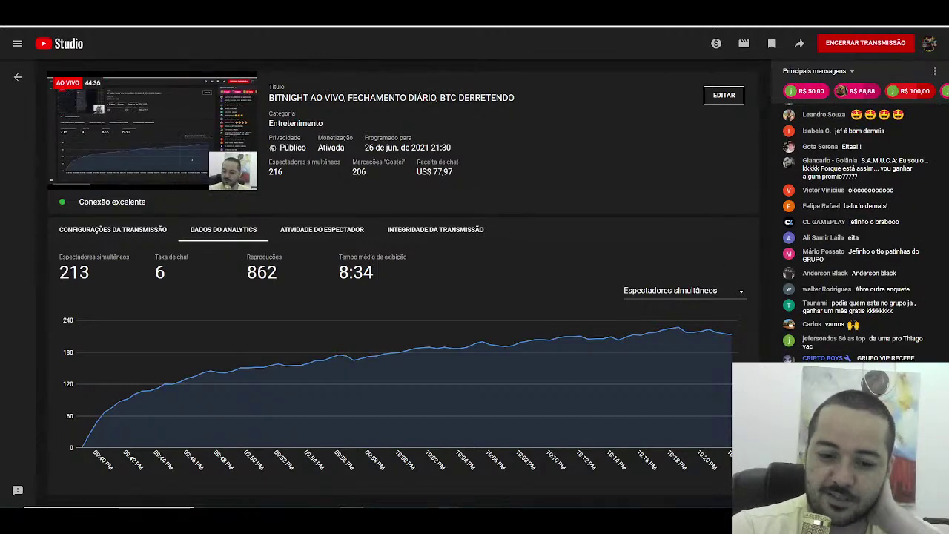
key(alt+Tab)
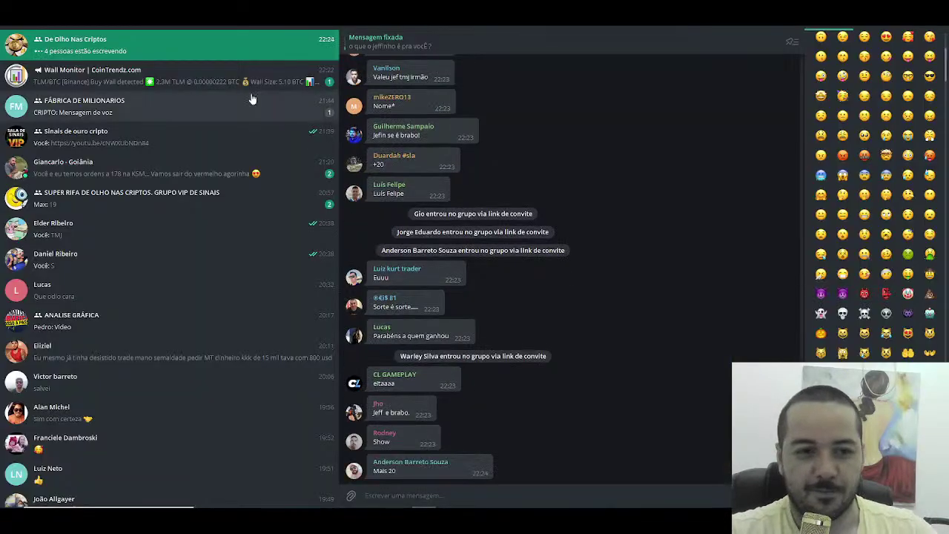
click(428, 28)
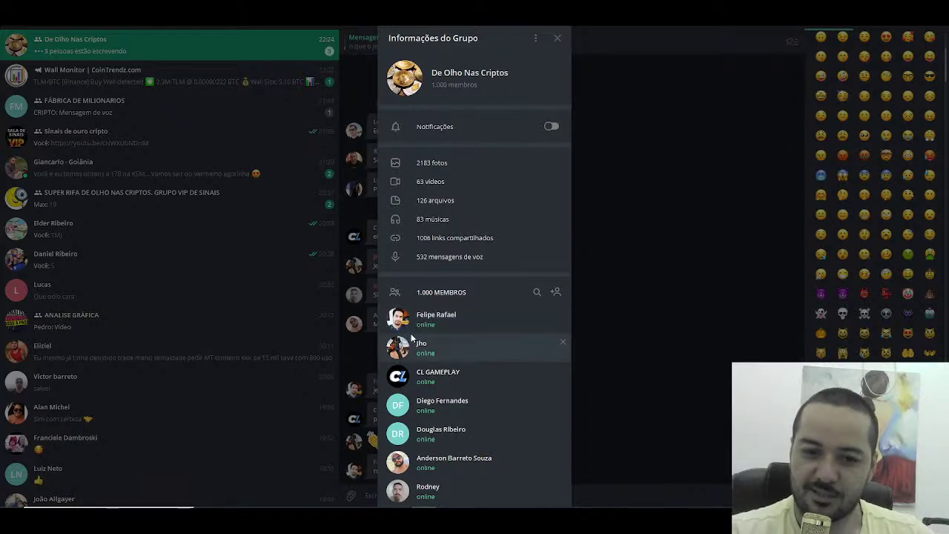
scroll(413, 333, down, 1)
scroll(414, 333, down, 15)
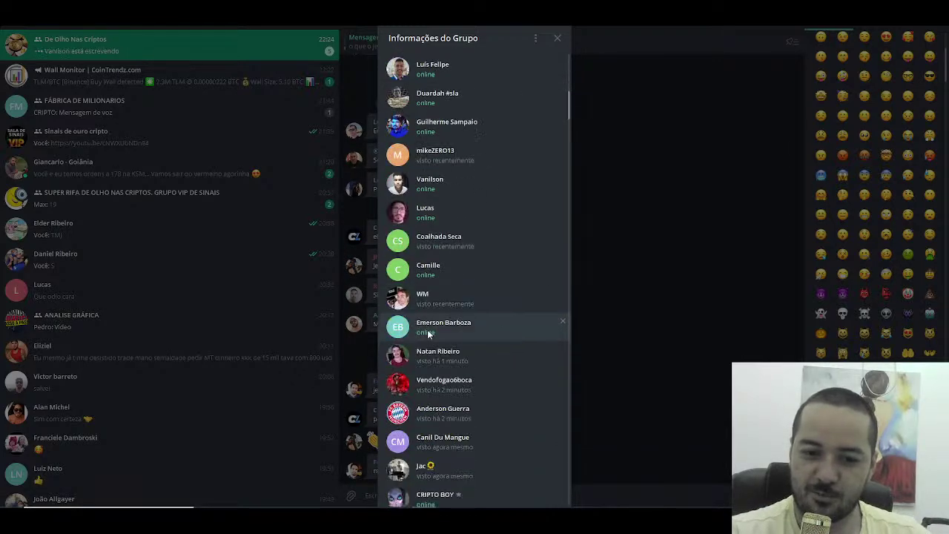
click(454, 288)
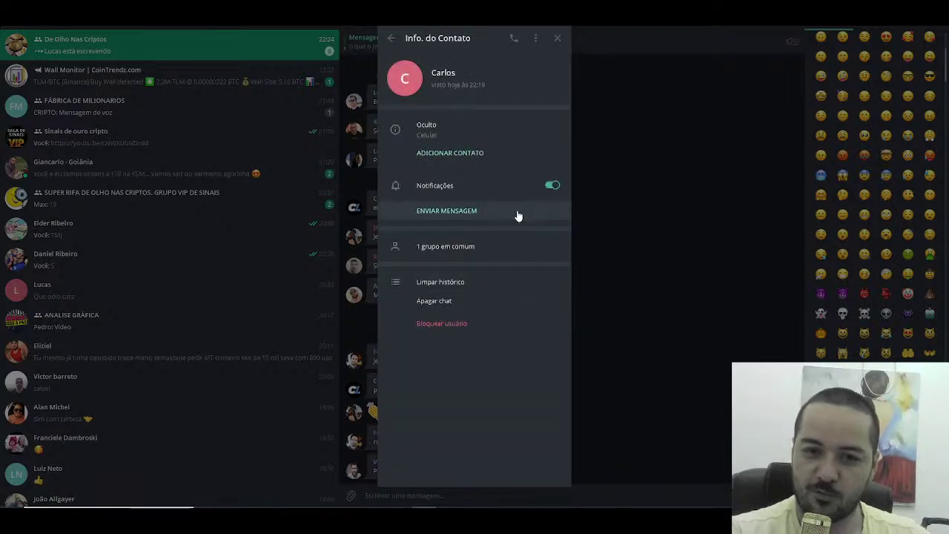
click(558, 38)
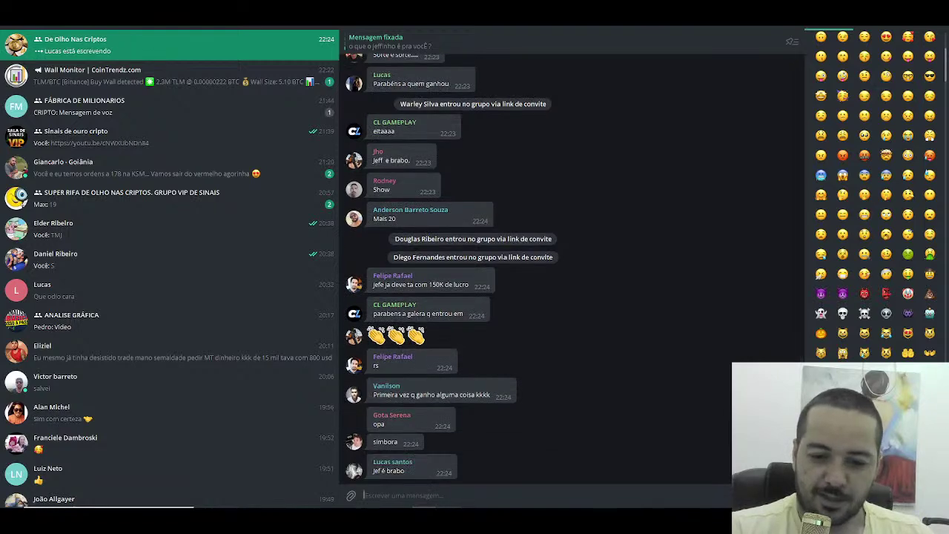
Step: Bring YouTube Studio's live dashboard forward and clear the stray text highlight in the chat
key(alt+Tab)
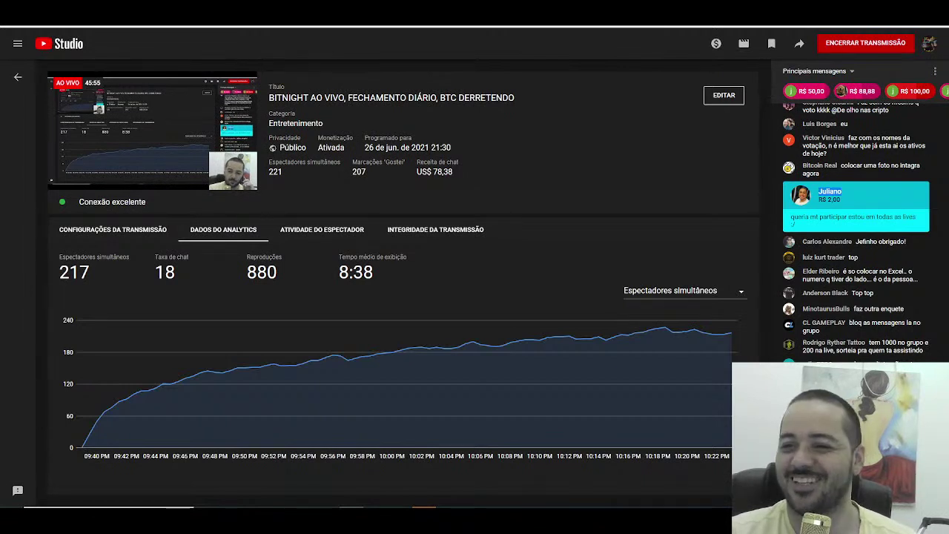
click(874, 306)
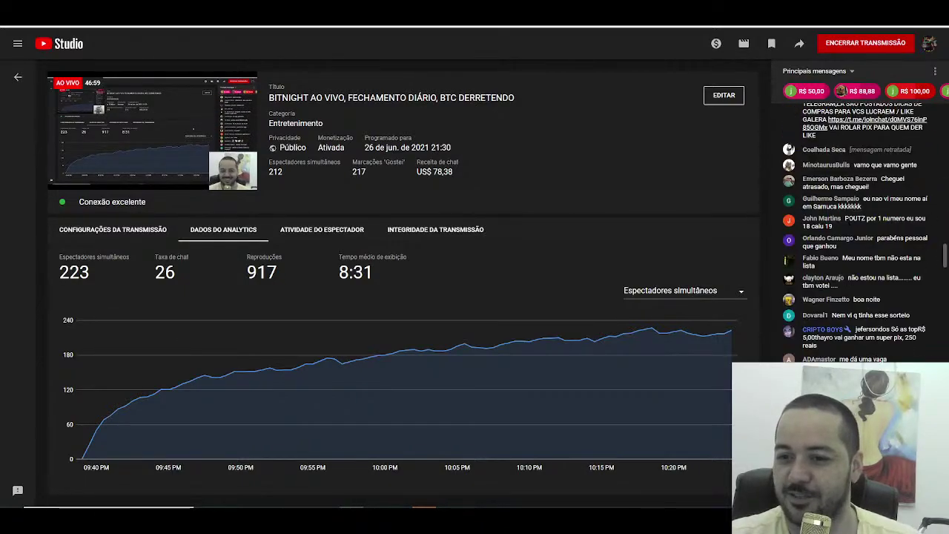
Step: Open the empty Plan3 sheet and shrink Excel to a window positioned over YouTube Studio
click(489, 506)
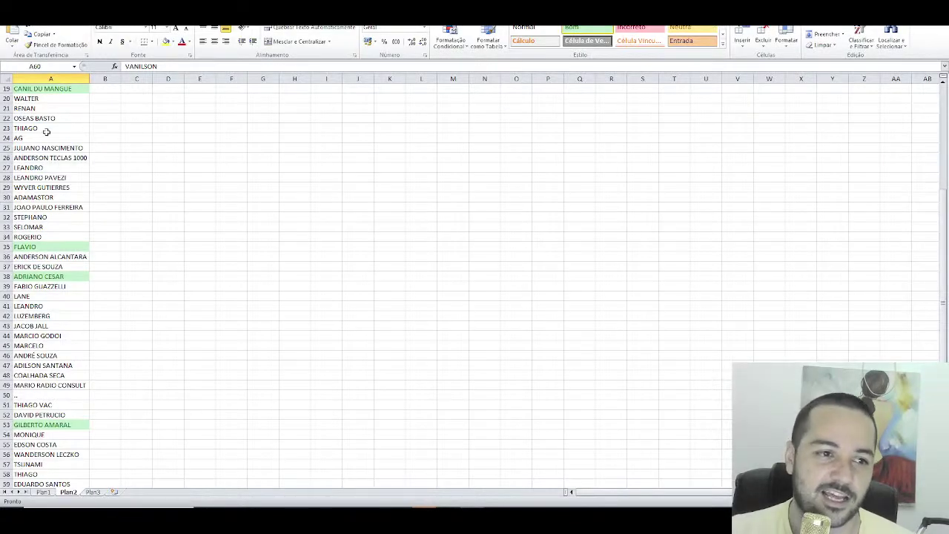
scroll(160, 159, down, 4)
scroll(160, 152, up, 10)
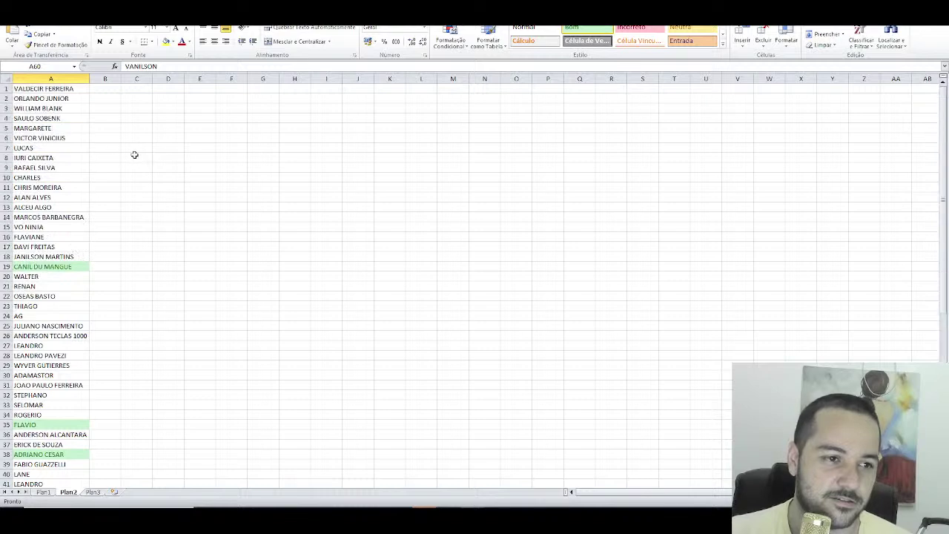
click(93, 492)
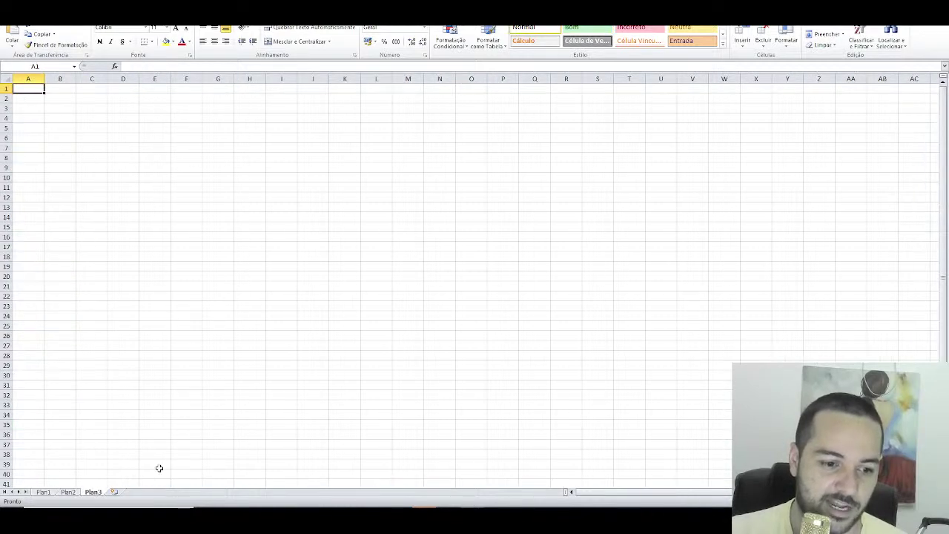
key(super+Down)
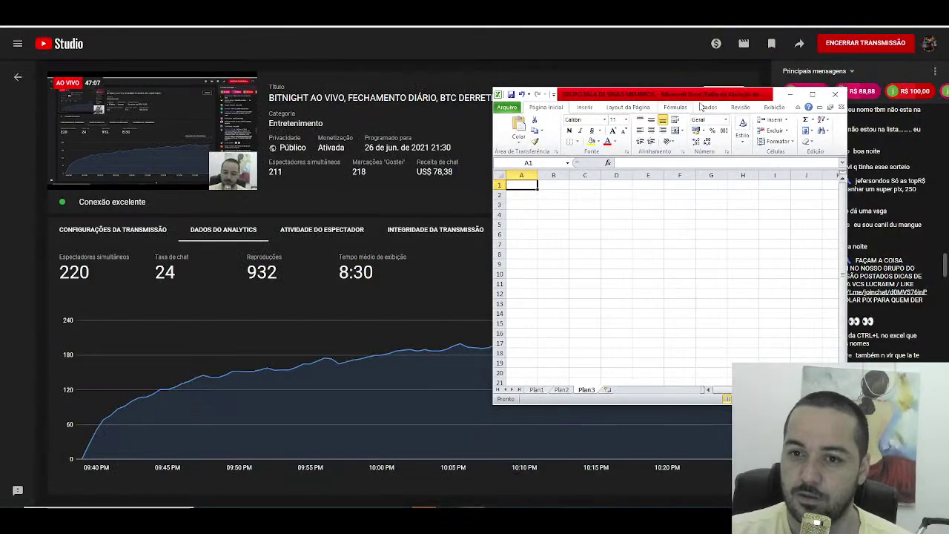
drag(601, 76, 610, 76)
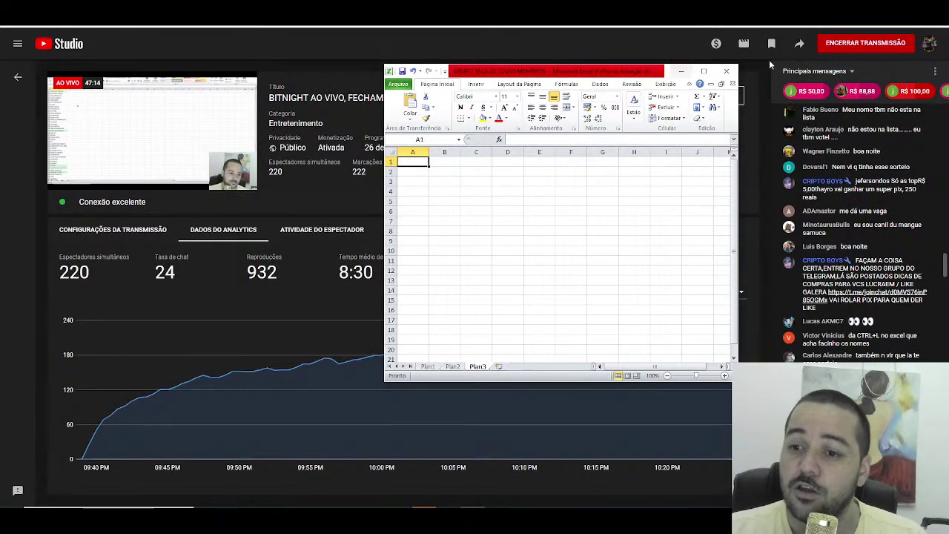
click(940, 267)
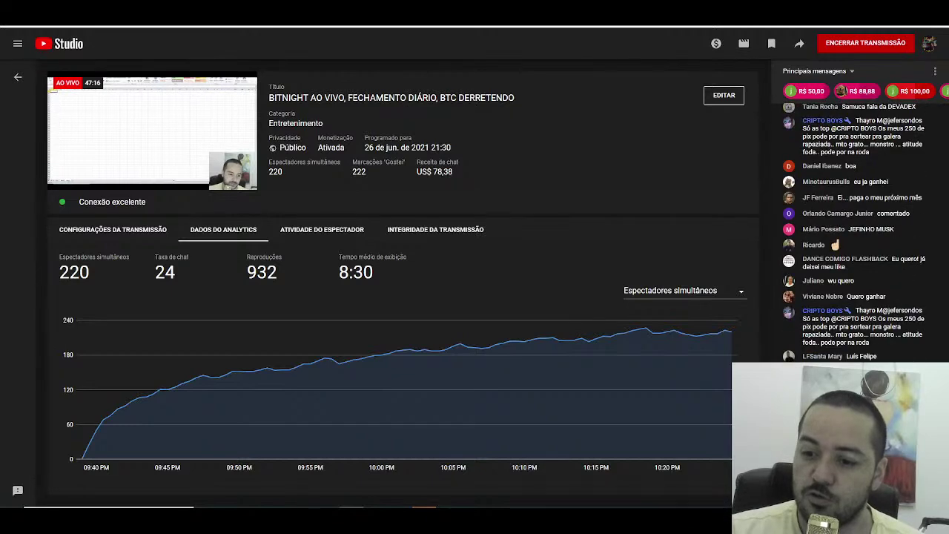
key(alt+Tab)
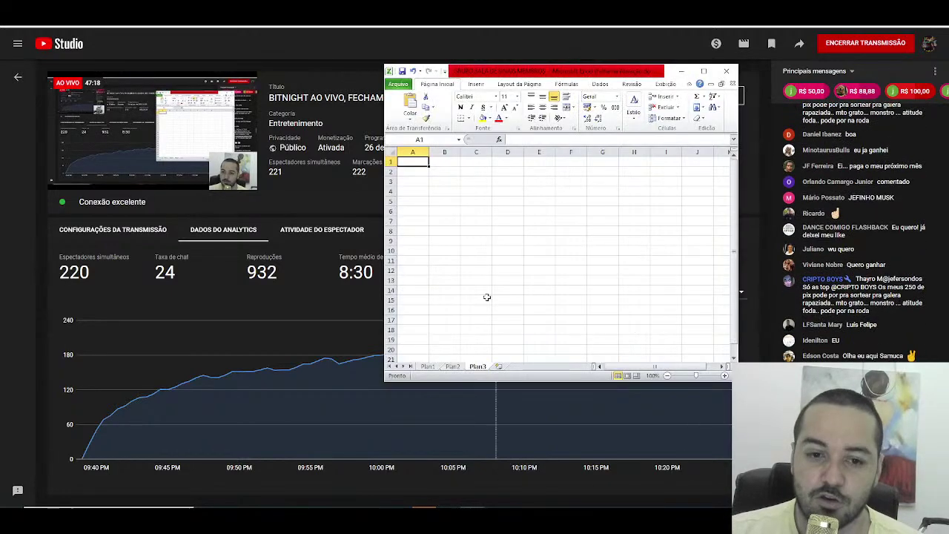
Step: Widen column A to about double width and start typing the first participant's name in A1
click(413, 151)
drag(429, 151, 466, 152)
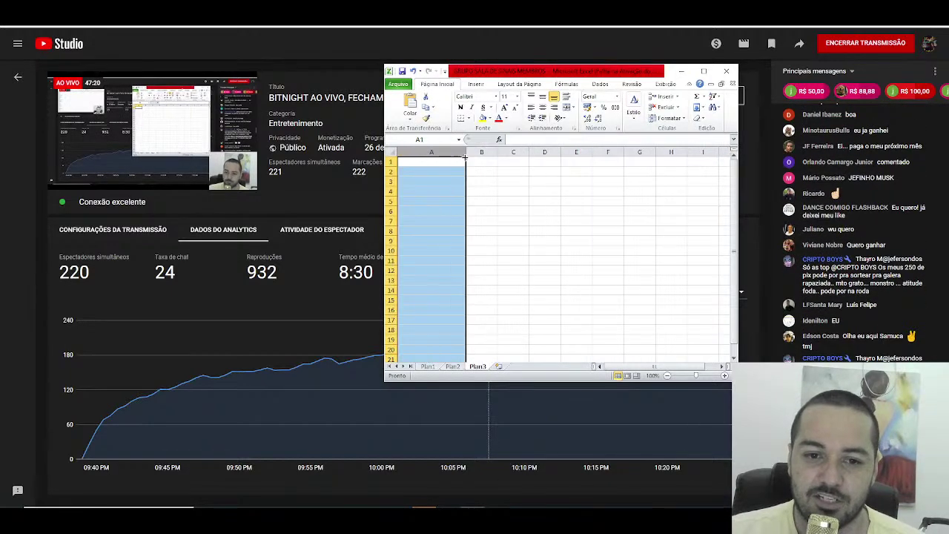
click(420, 164)
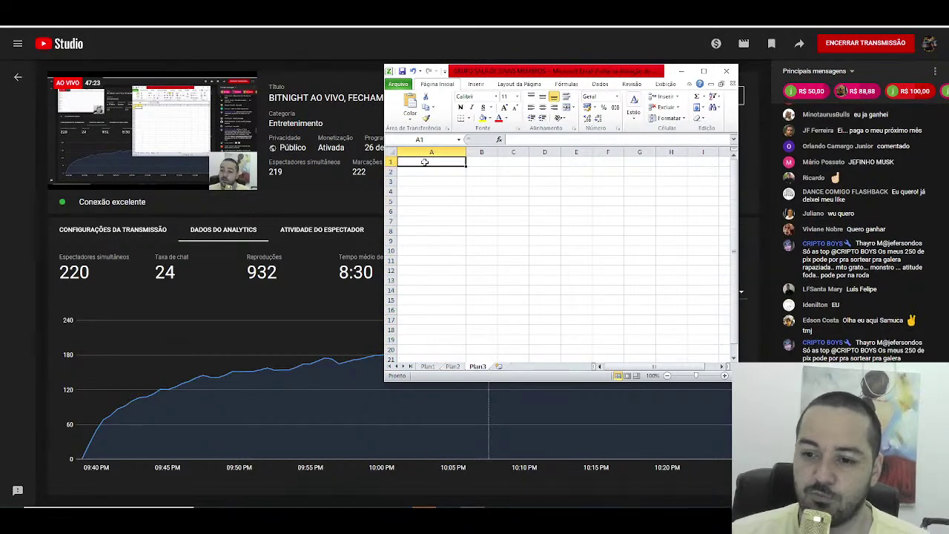
text(ide)
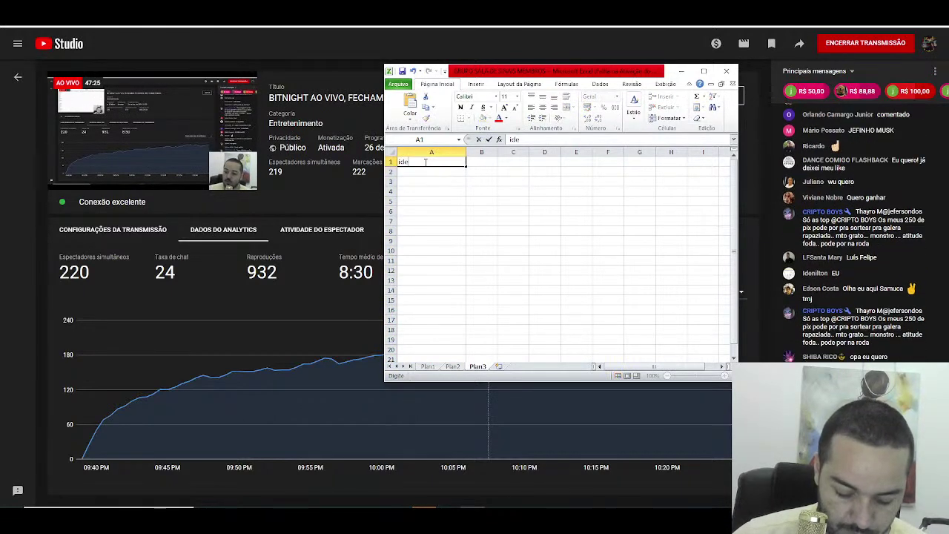
text(nilton)
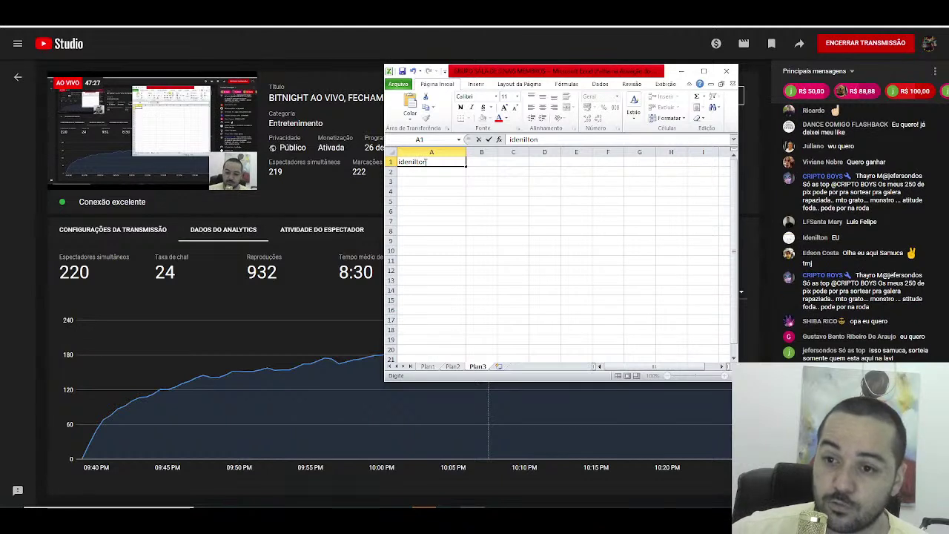
Step: Commit the first name in A1 and enter the participant names for A2 through A6
key(Return)
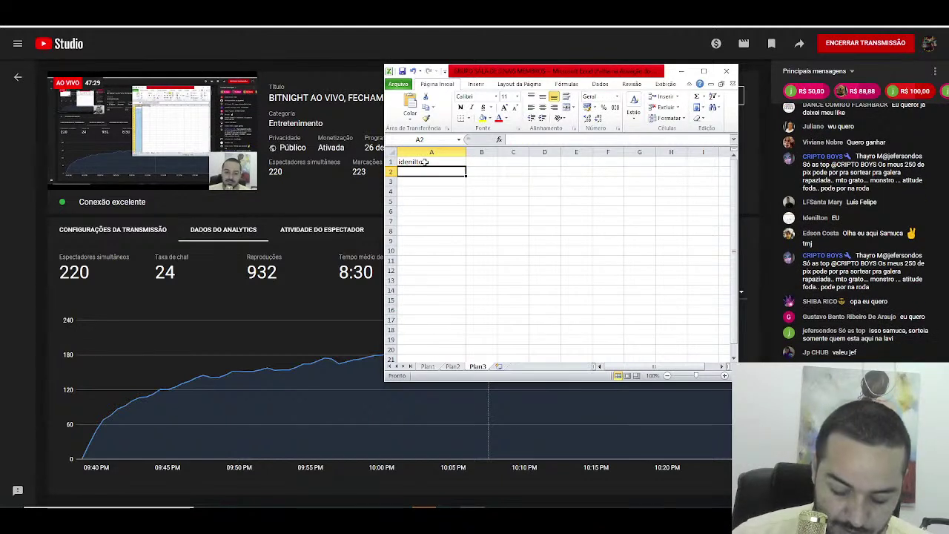
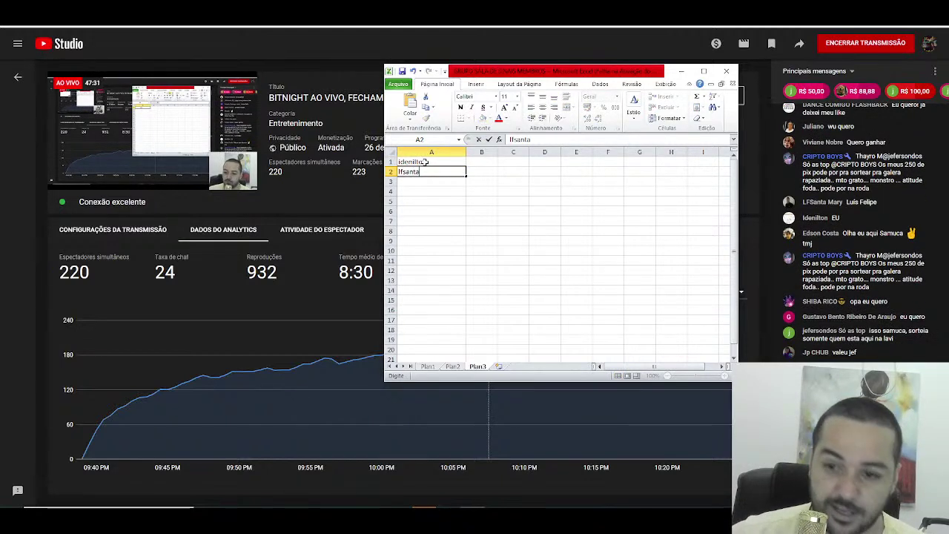
key(Return)
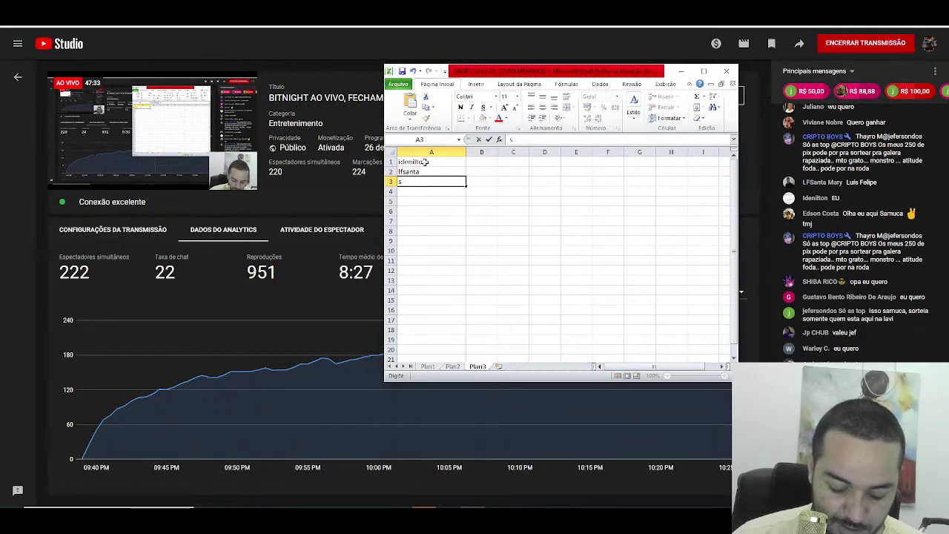
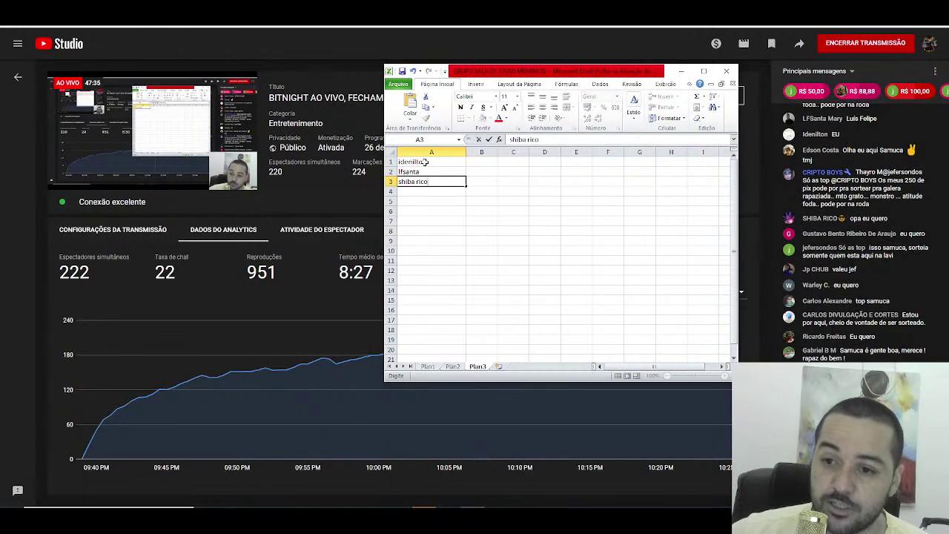
key(Return)
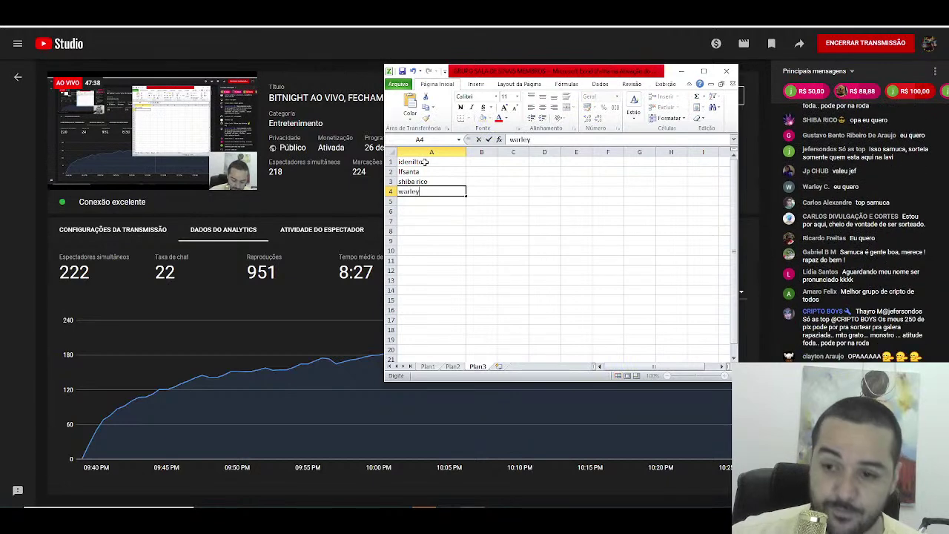
key(Return)
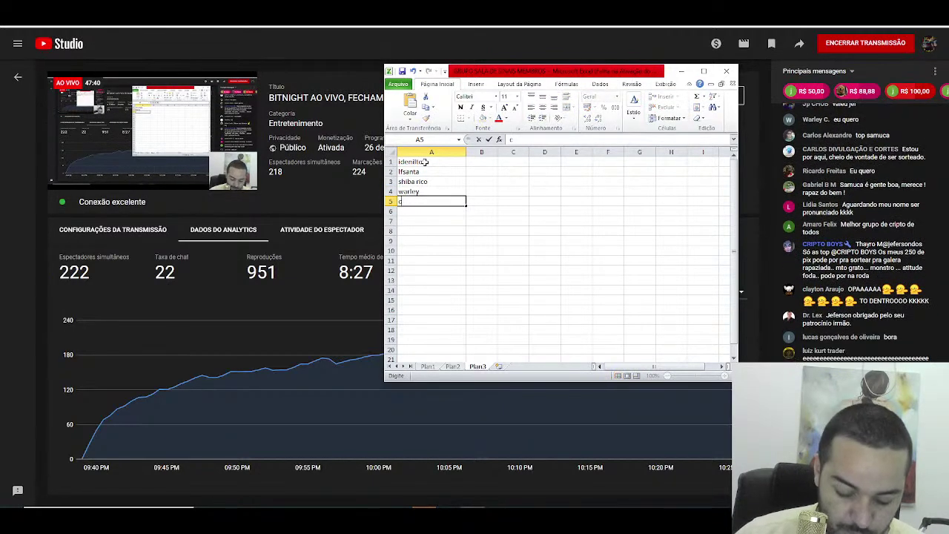
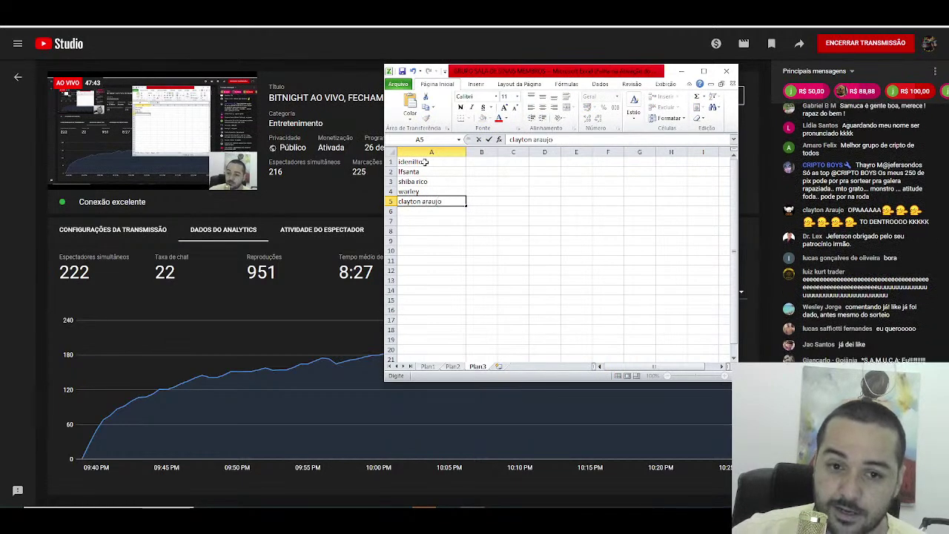
key(Return)
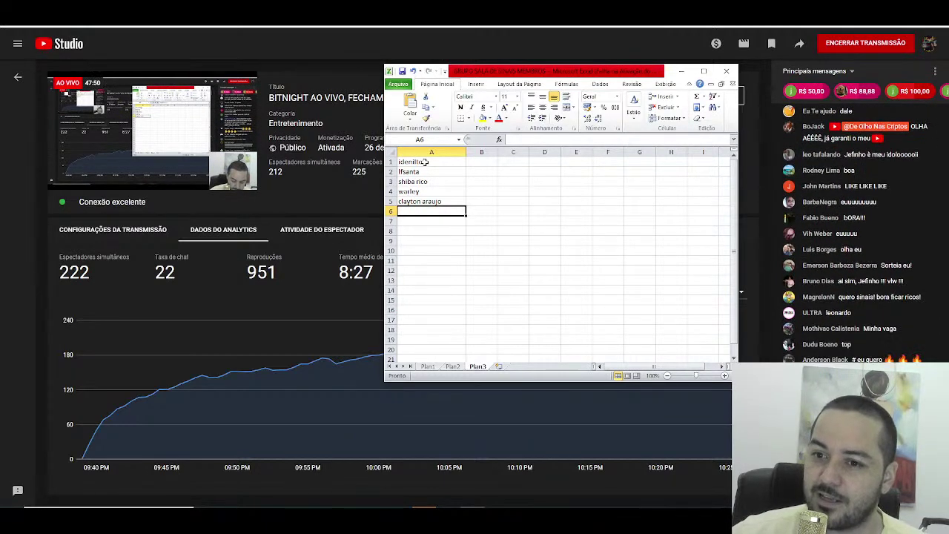
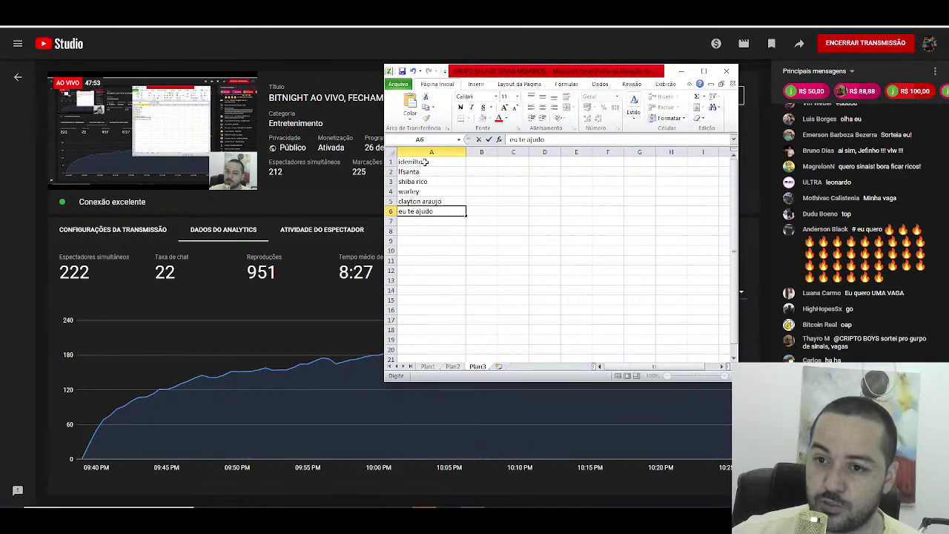
key(Return)
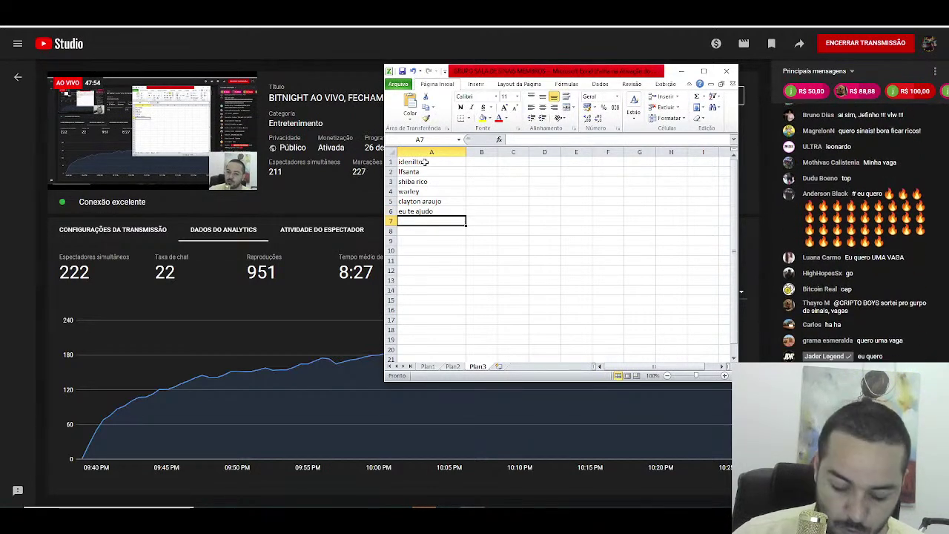
Step: Enter the participant names for A7 through A10, then select cell B10
text(ull)
key(Return)
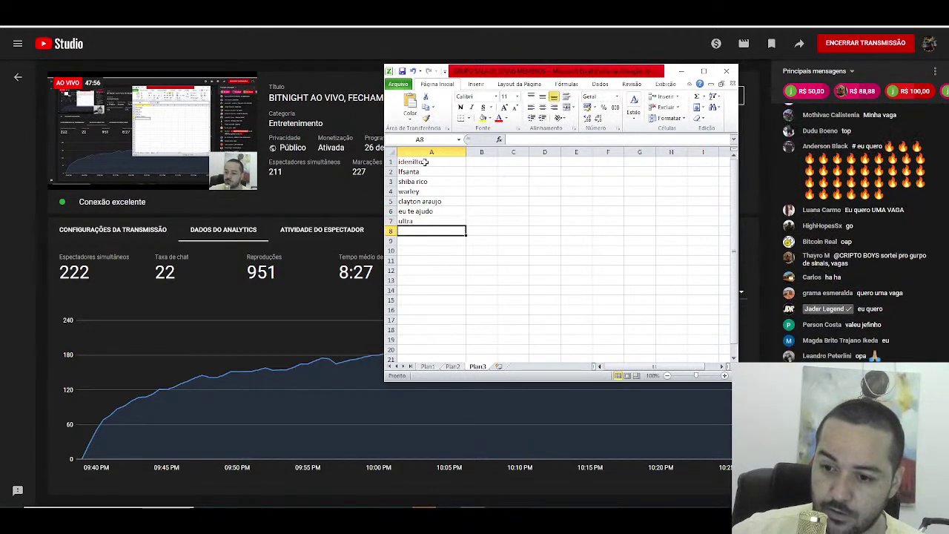
text(cl gameplay)
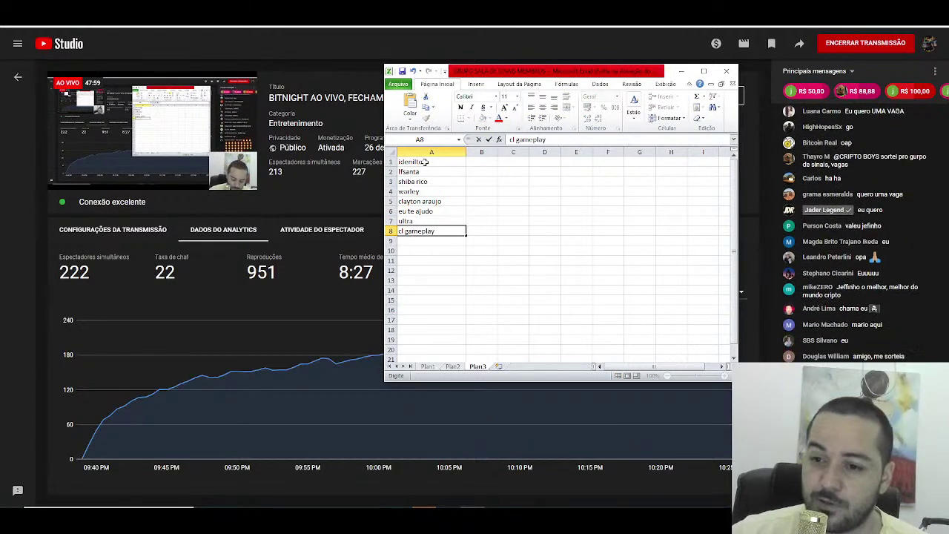
key(Return)
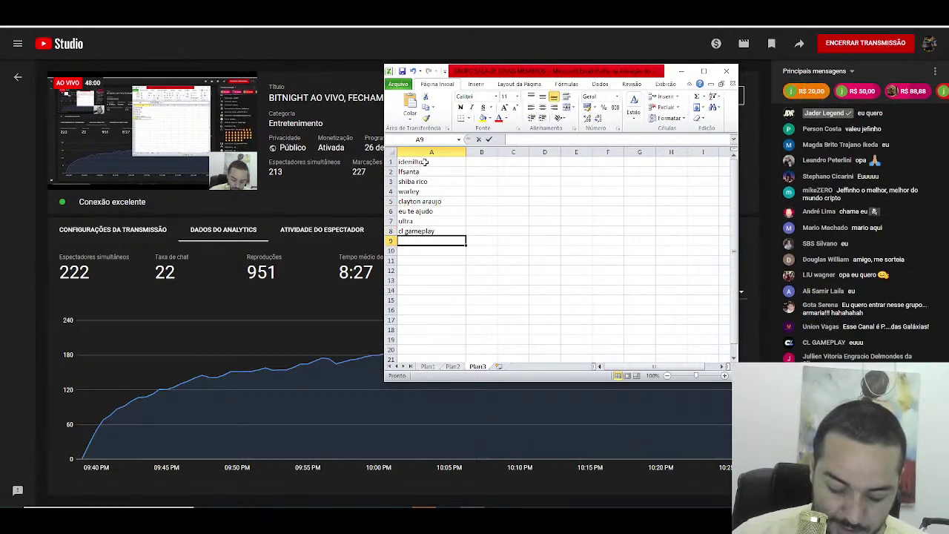
text(mikezero)
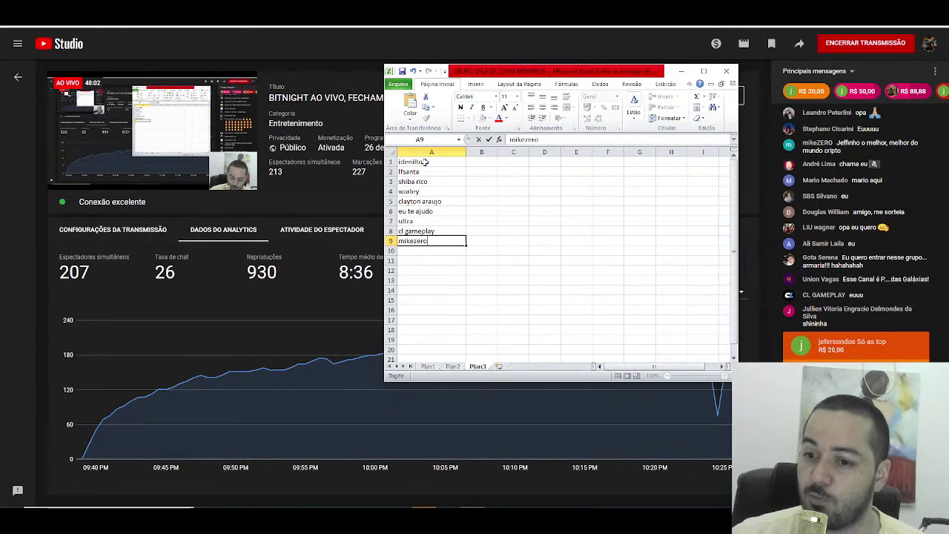
key(Return)
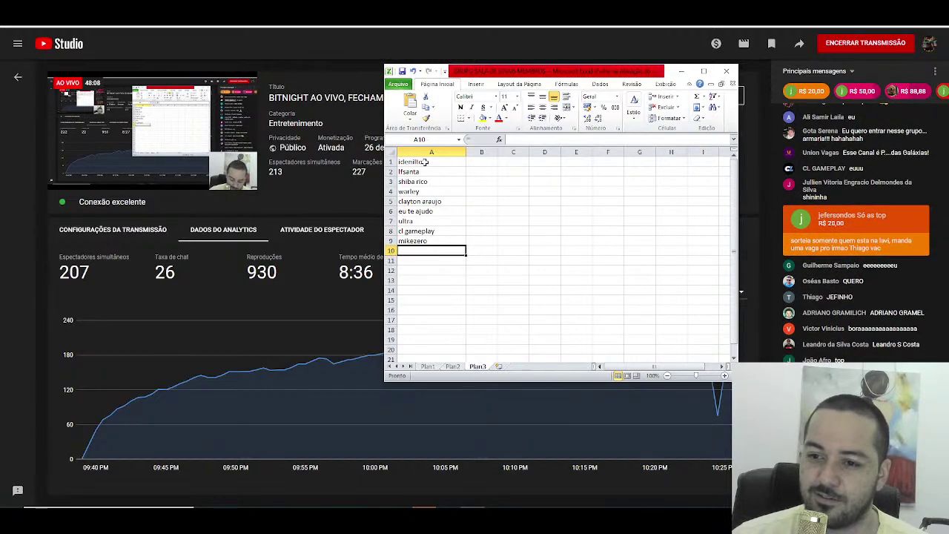
text(th)
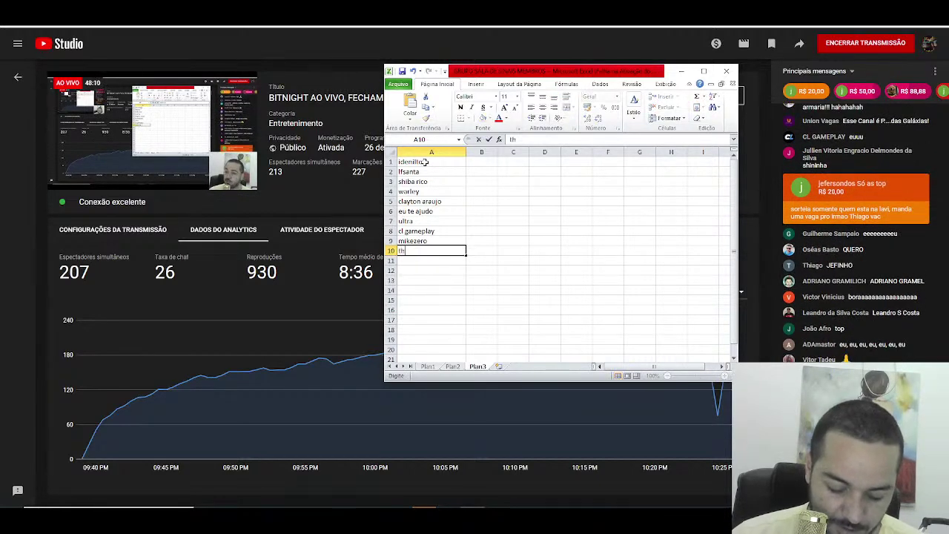
text(iagovac)
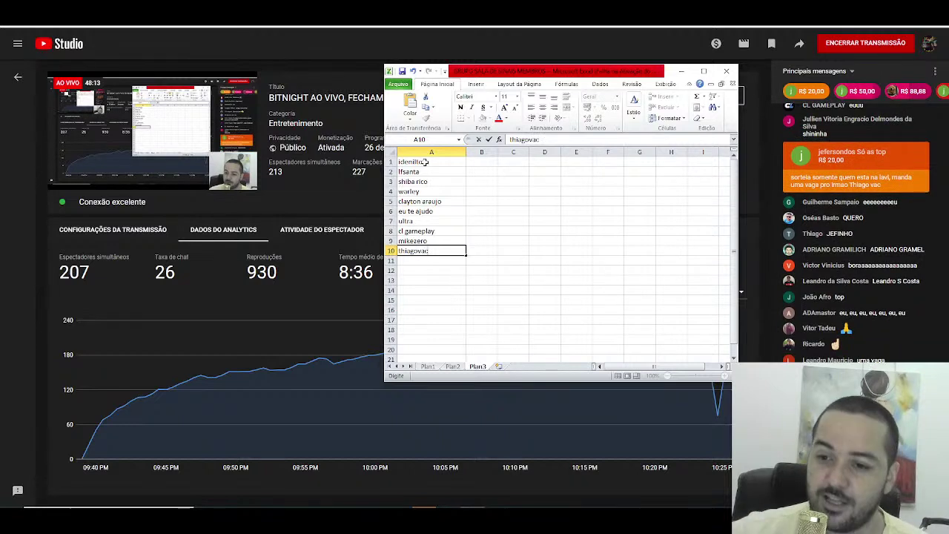
key(Return)
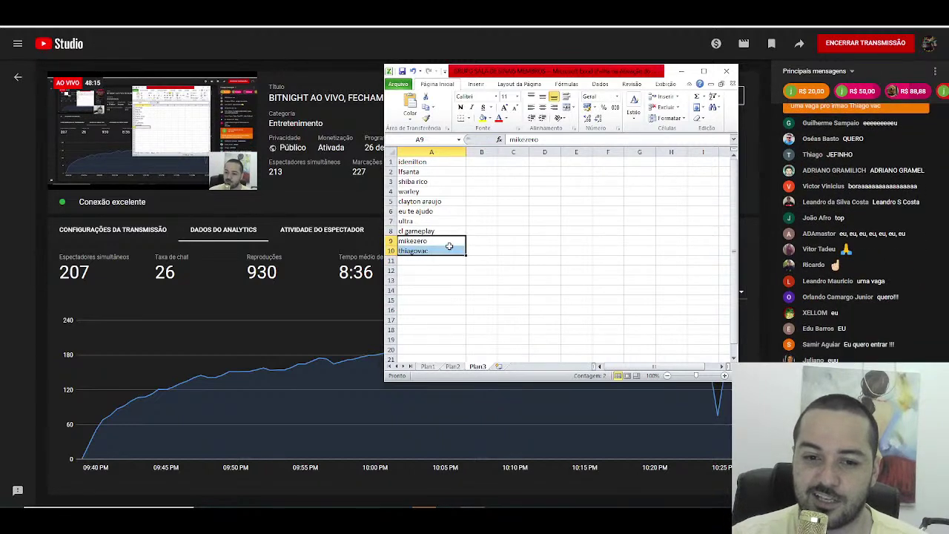
click(448, 248)
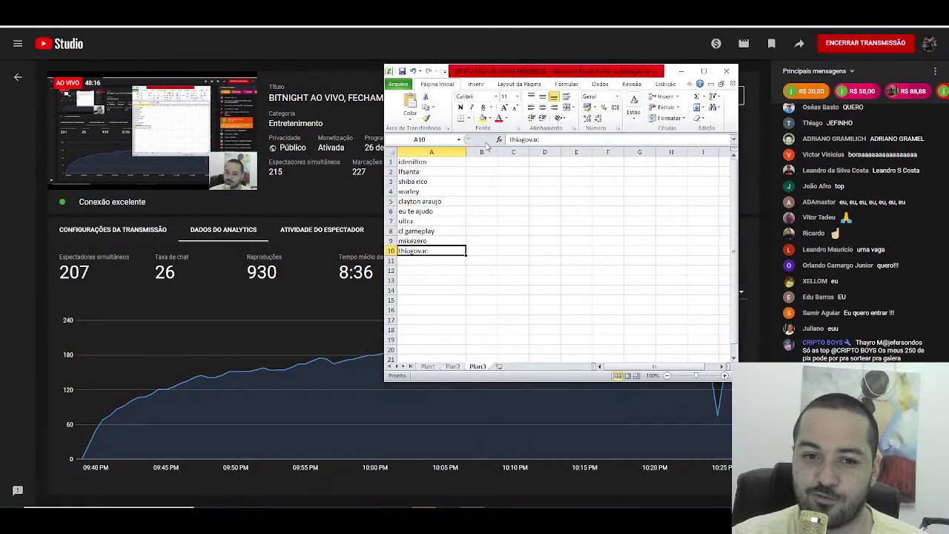
click(477, 250)
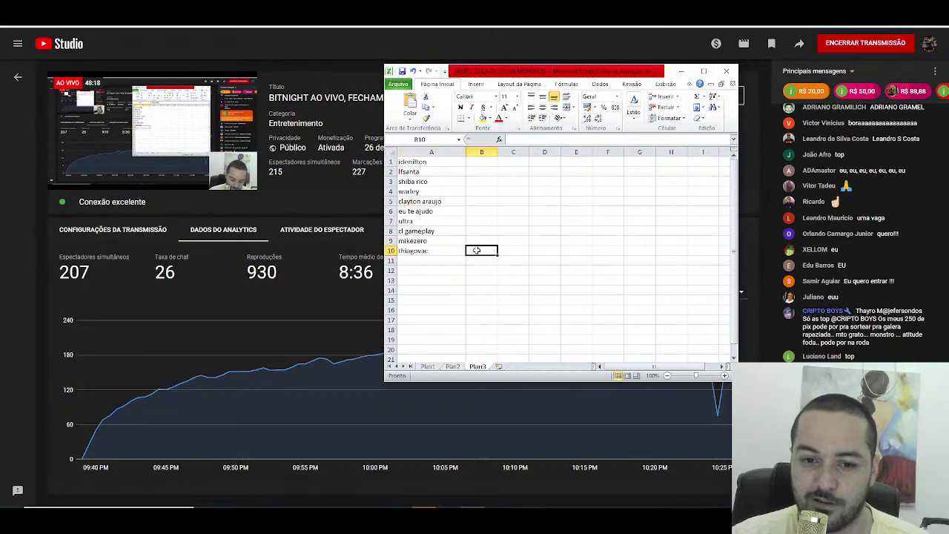
Step: Mark B10 with xxx and enter the participant names for A11 to A13, fixing a typo
text(xxx)
key(Return)
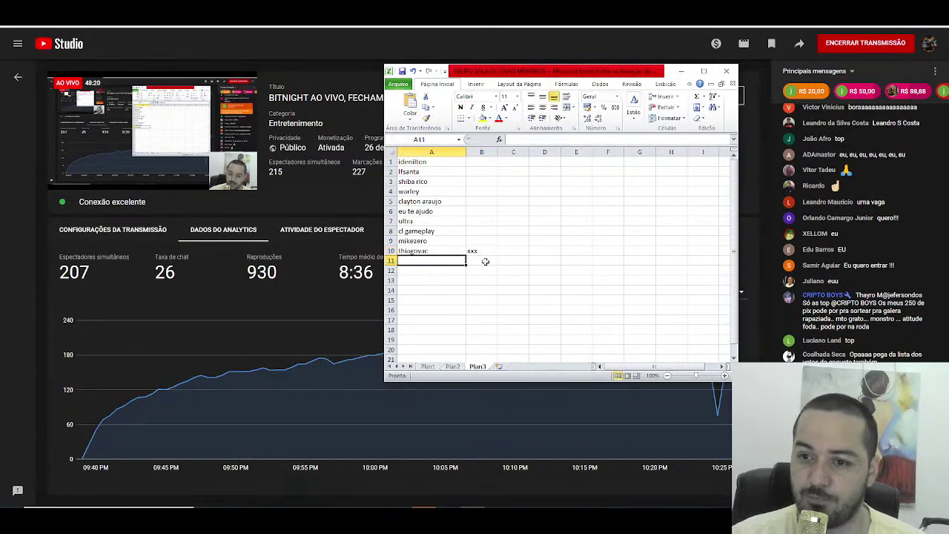
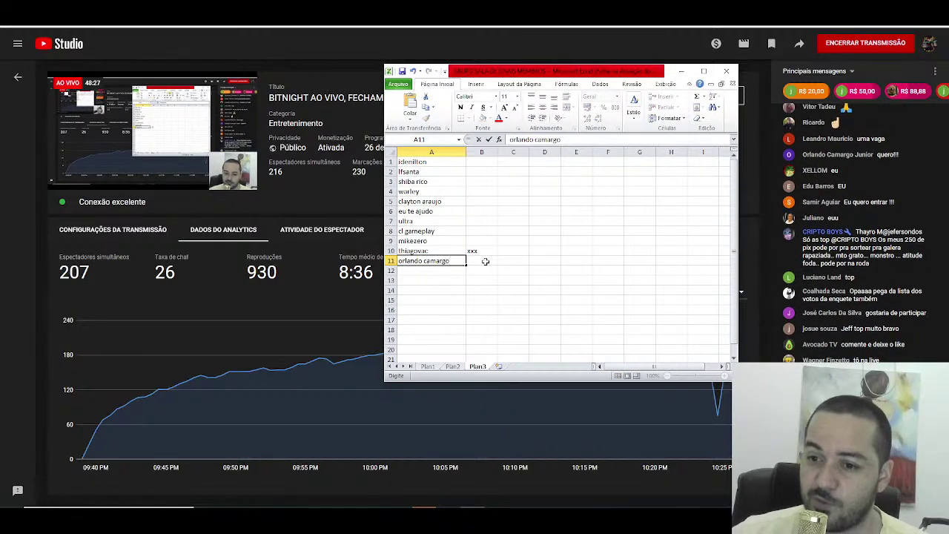
key(Return)
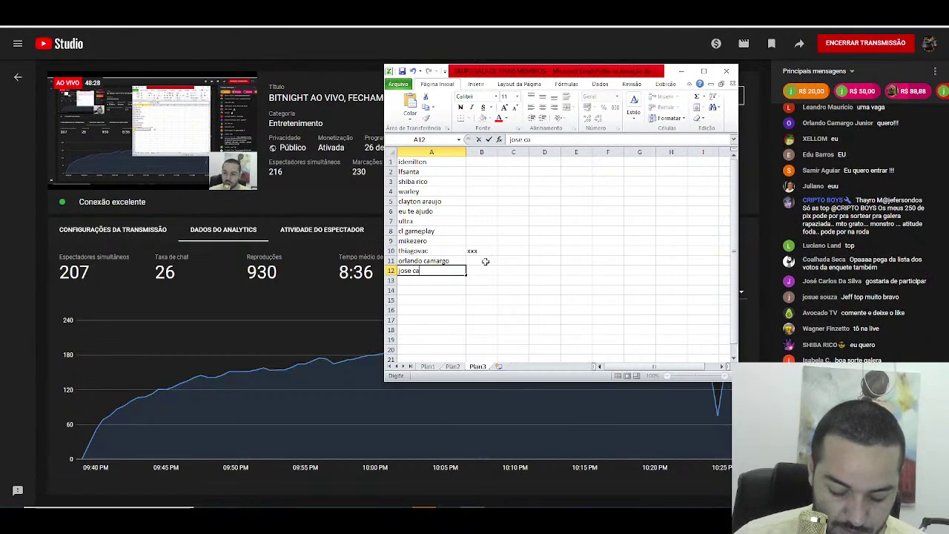
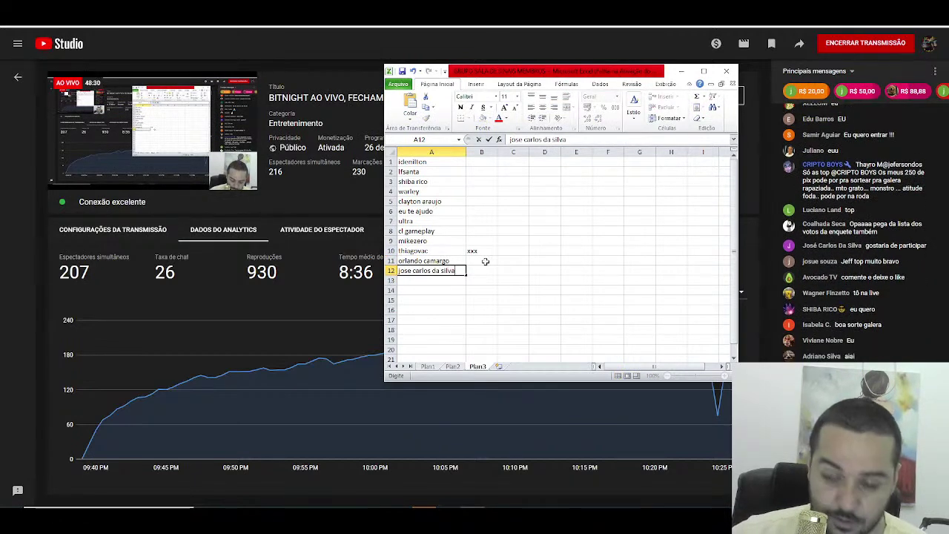
key(Return)
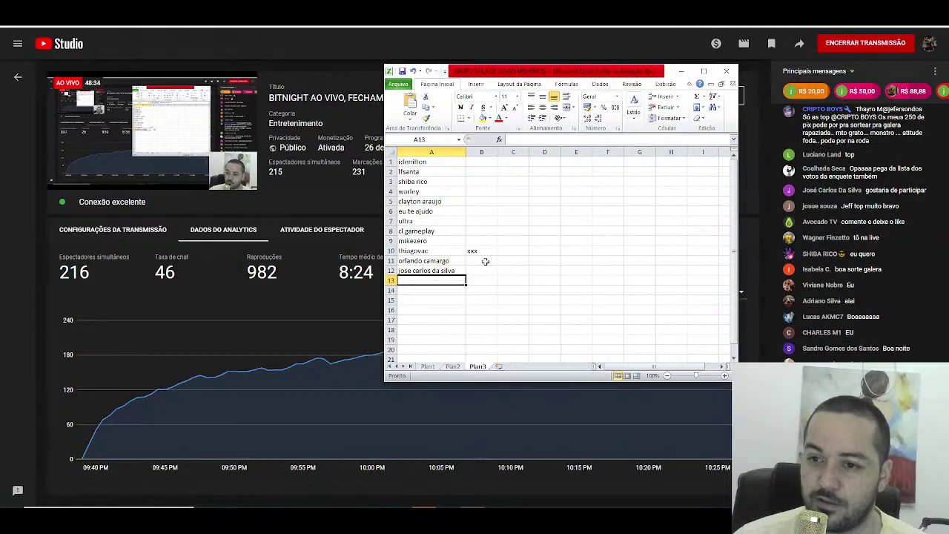
text(coa)
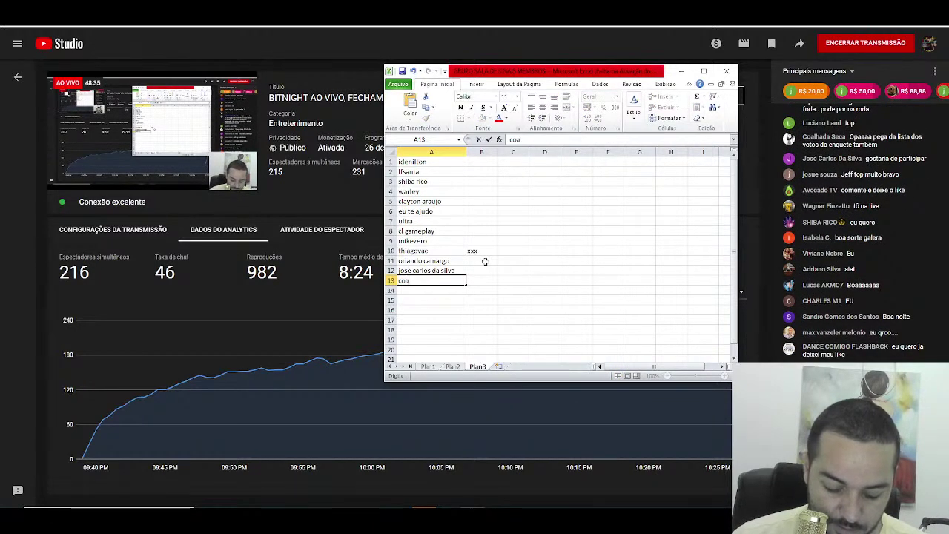
text(lhada seca)
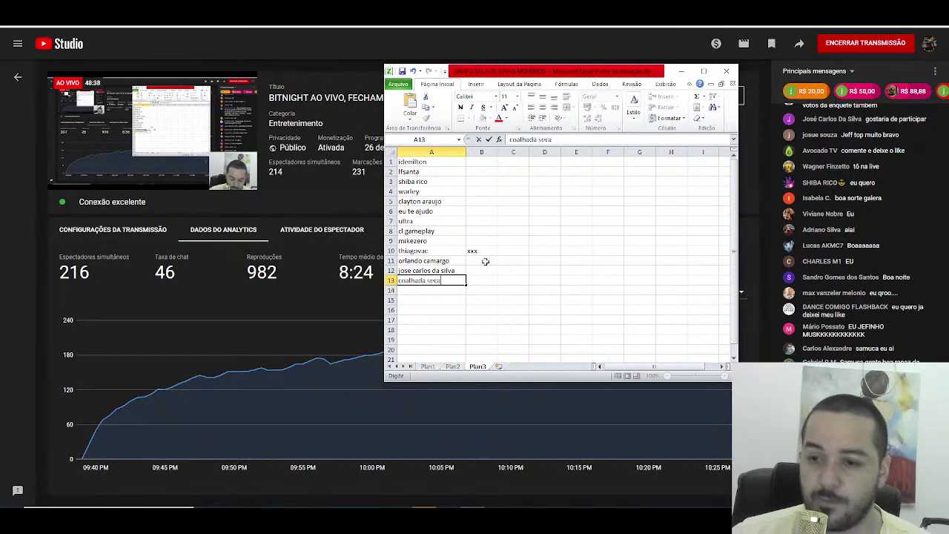
key(Return)
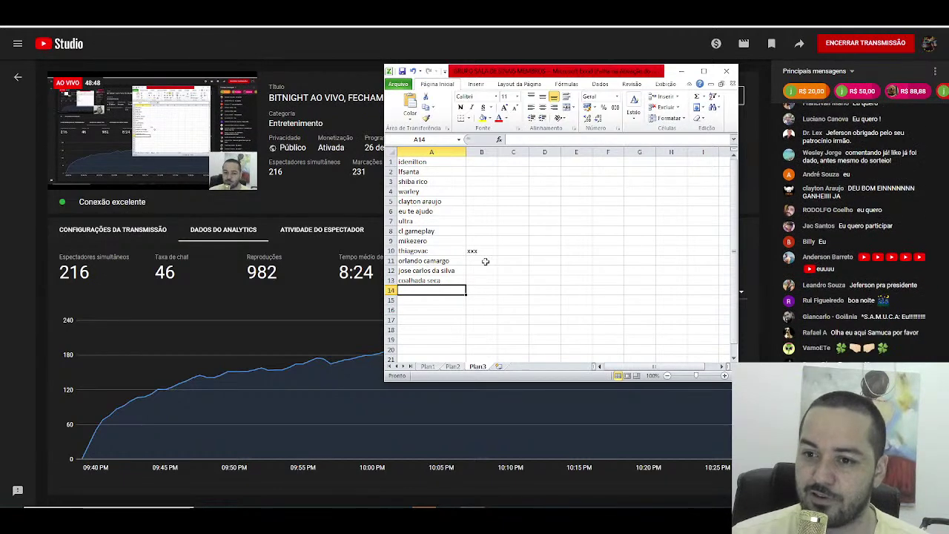
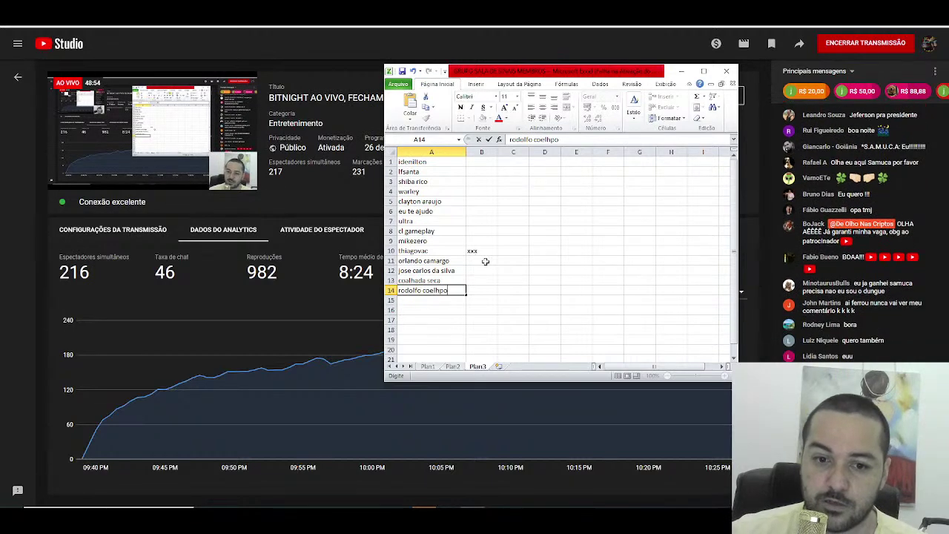
Step: Enter the participant names for rows A14 through A19
key(Return)
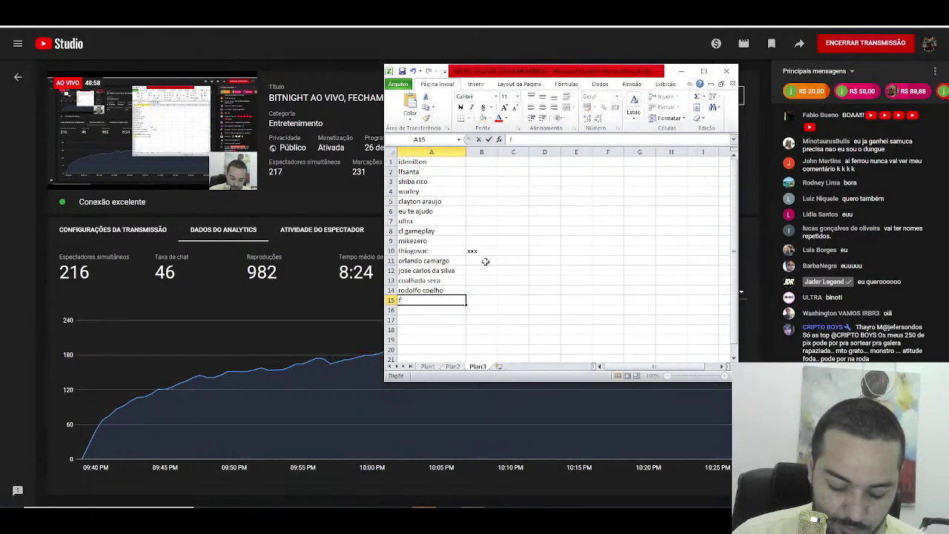
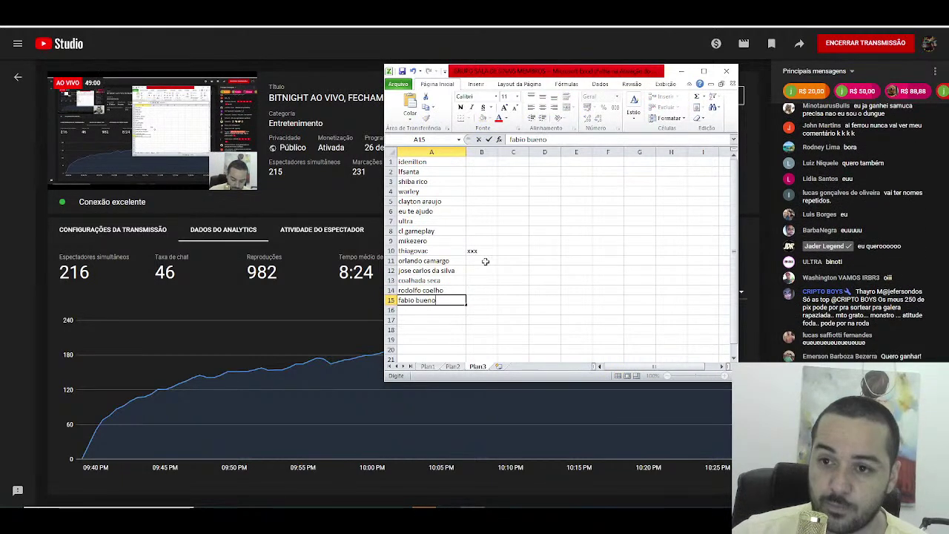
key(Return)
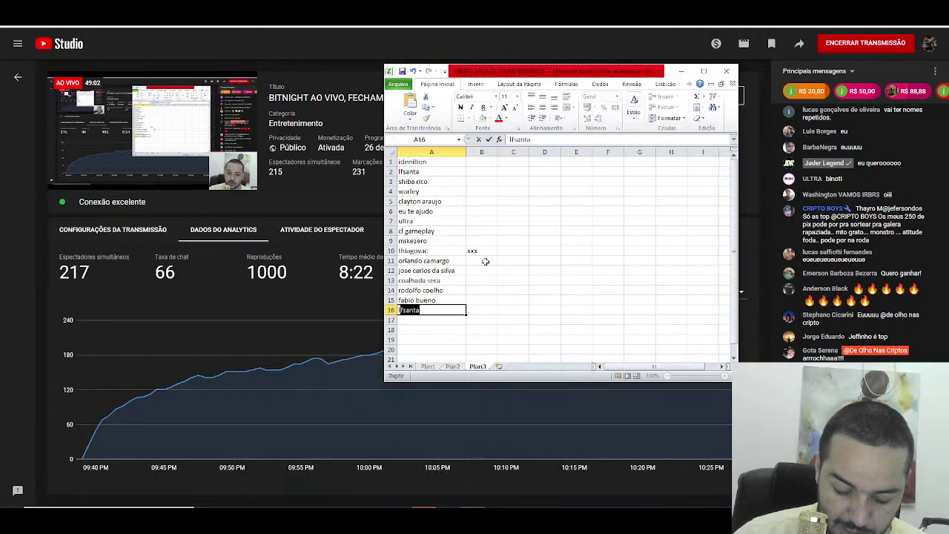
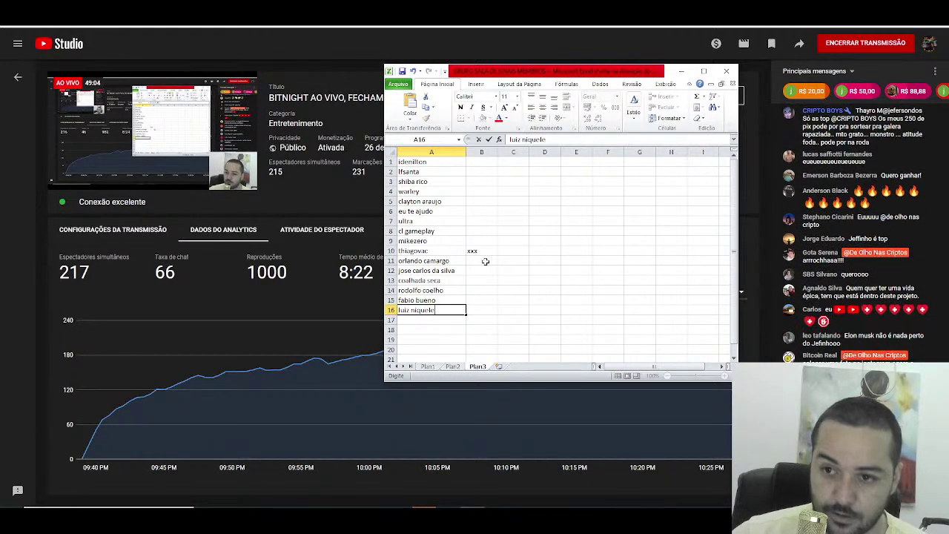
key(Return)
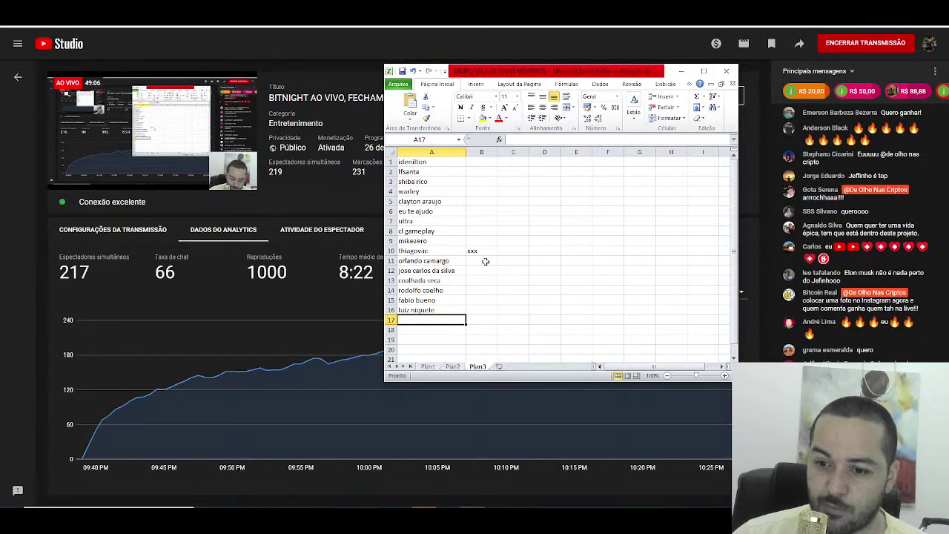
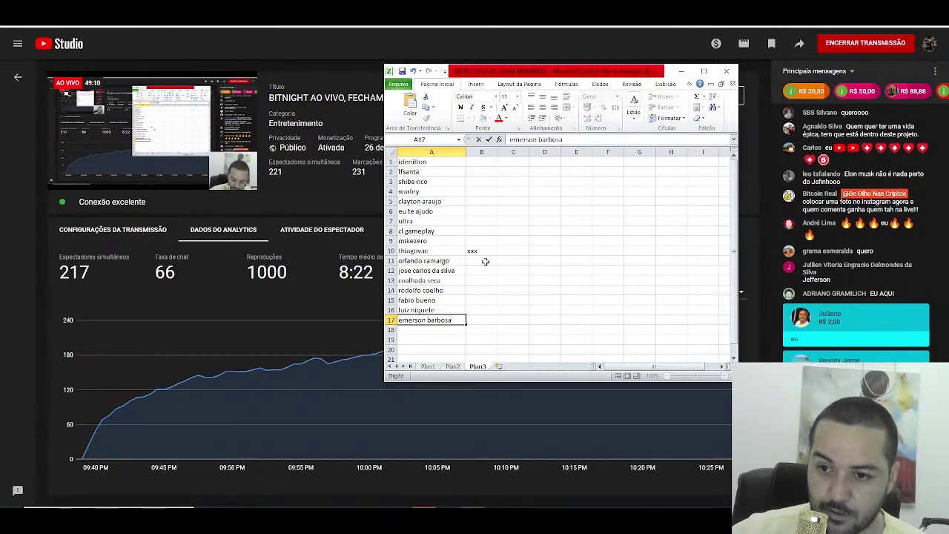
key(Return)
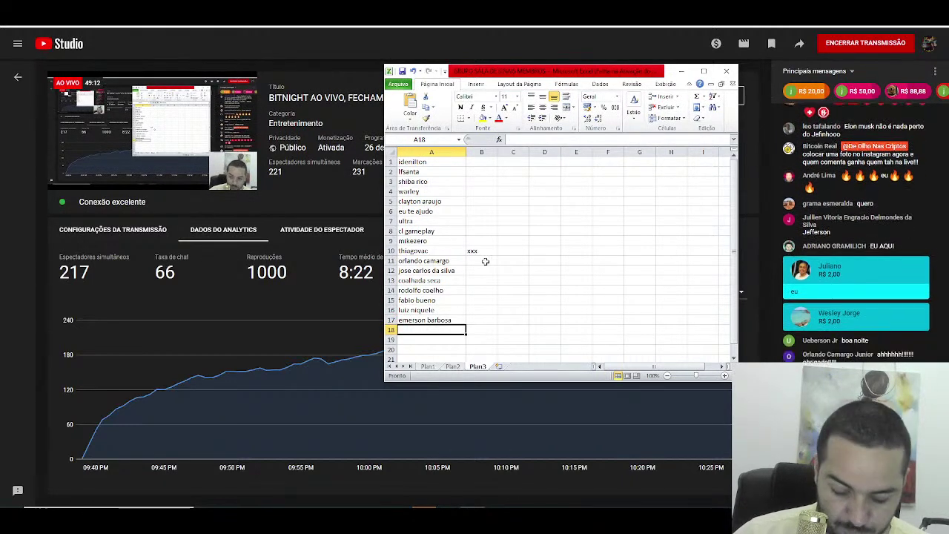
text(juliano)
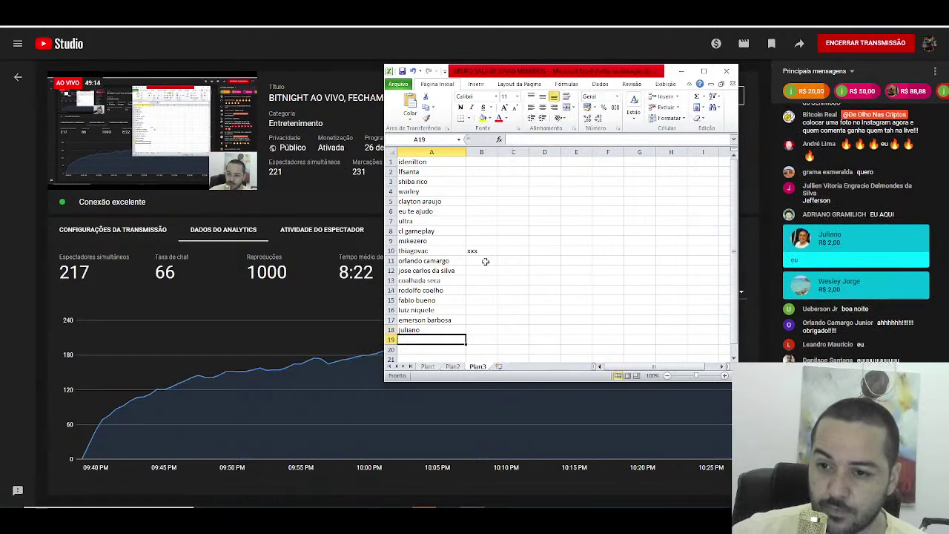
key(Return)
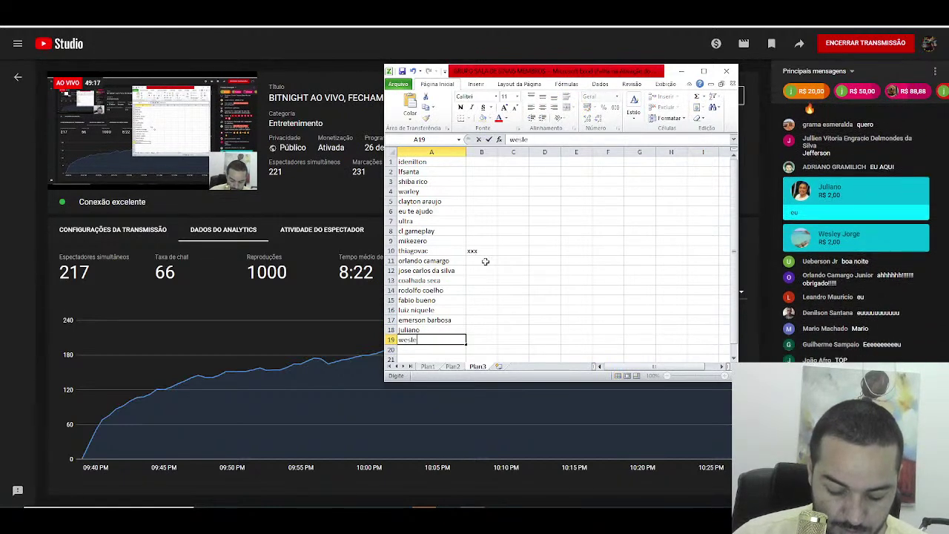
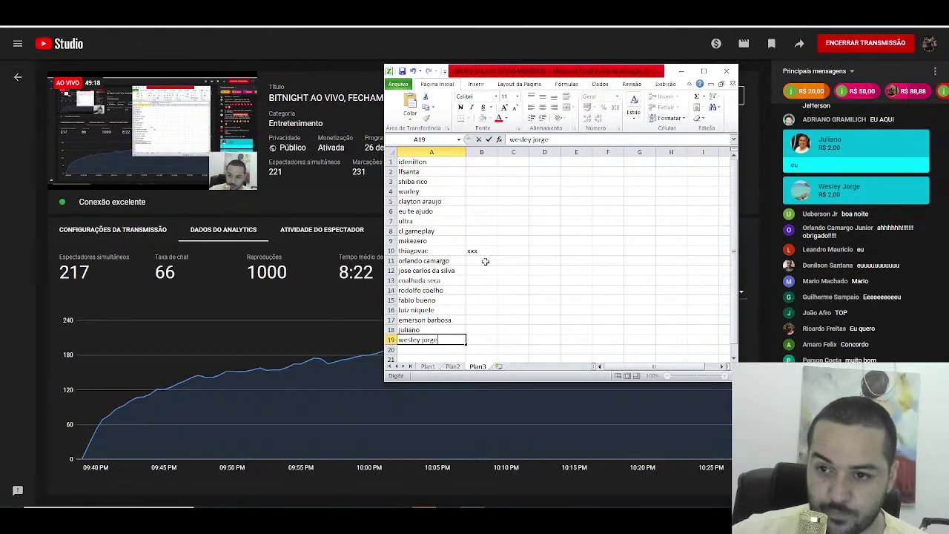
key(Return)
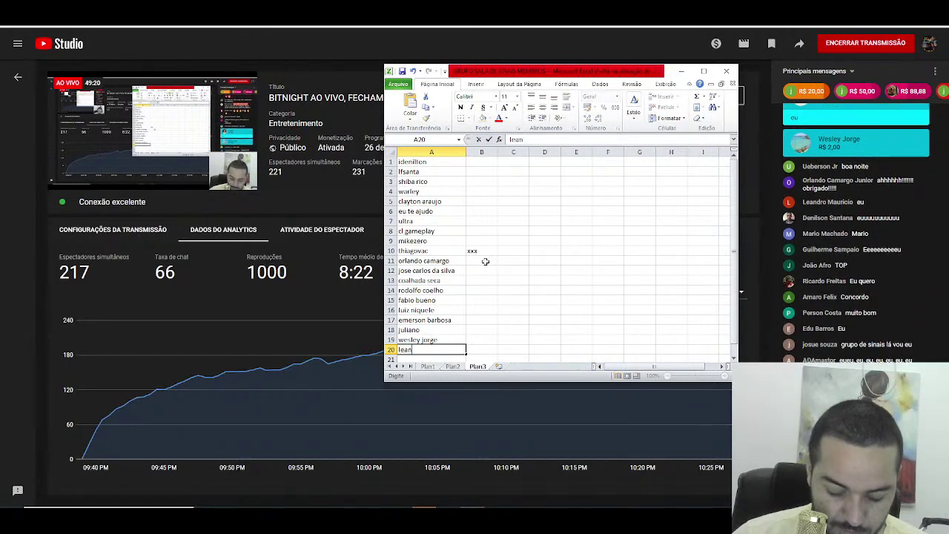
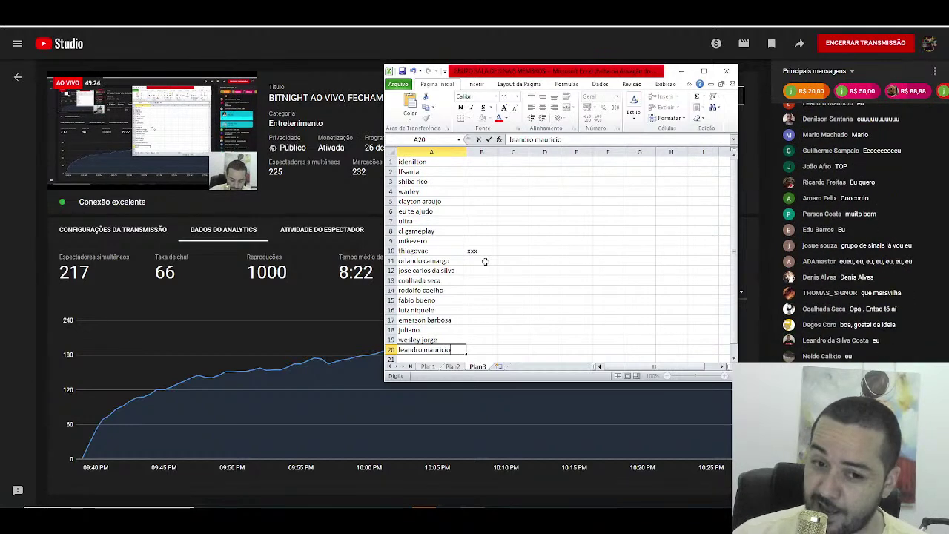
Step: Enter the participant names for A20 through A24, correcting a mistyped letter and skipping AutoComplete
key(Return)
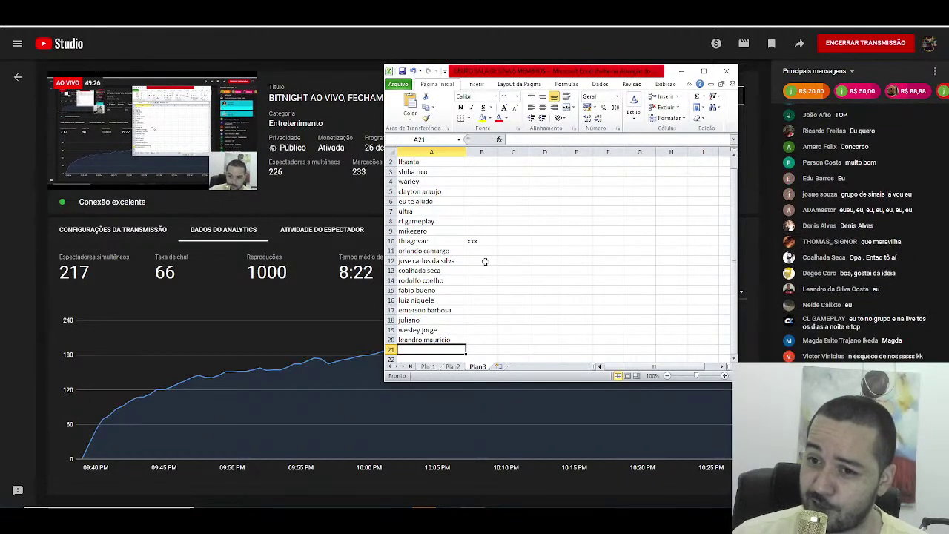
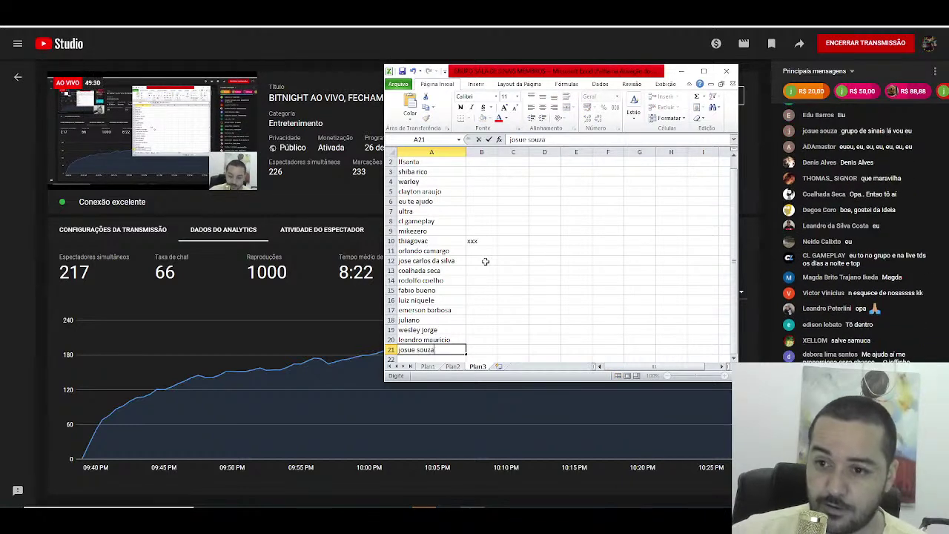
key(Return)
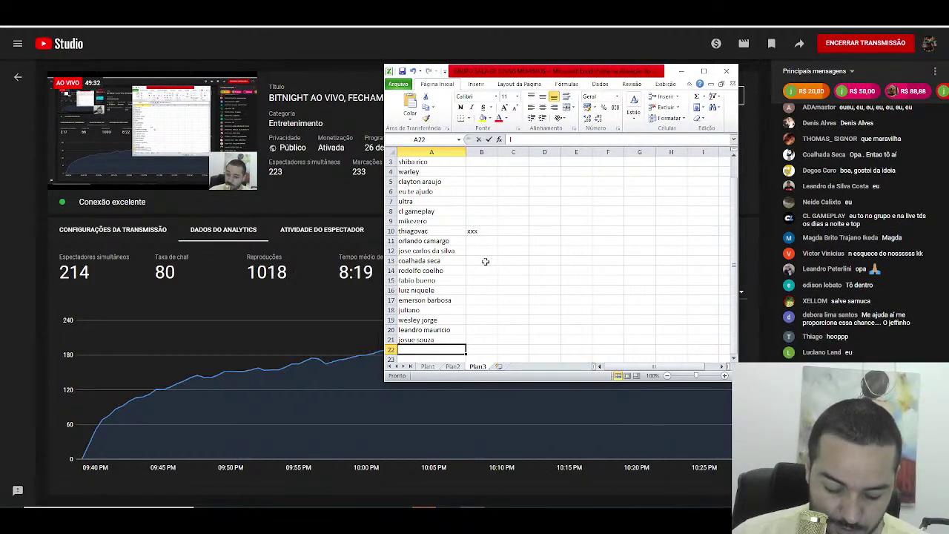
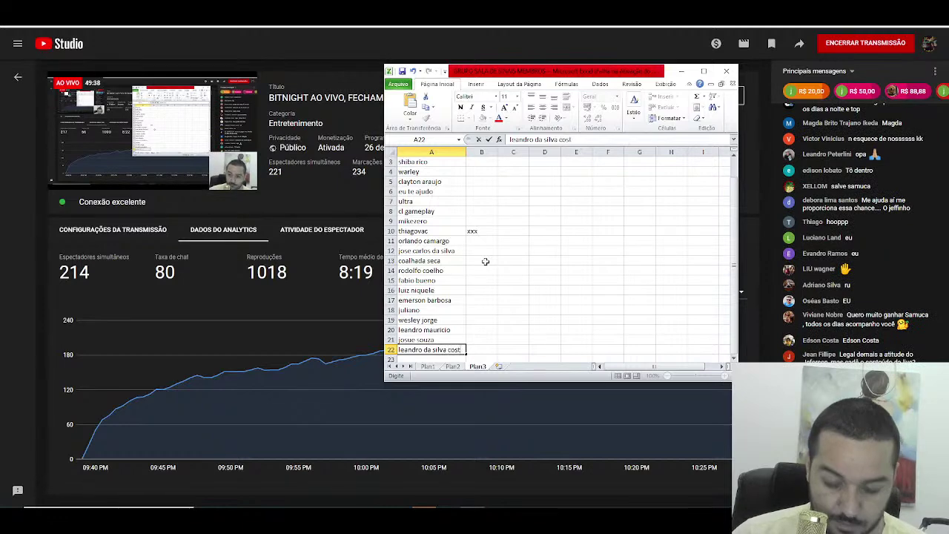
key(Return)
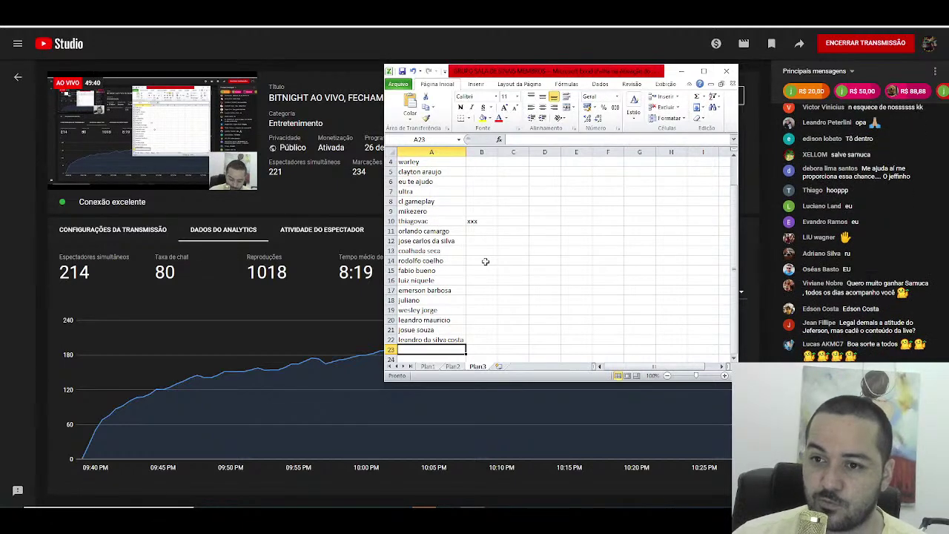
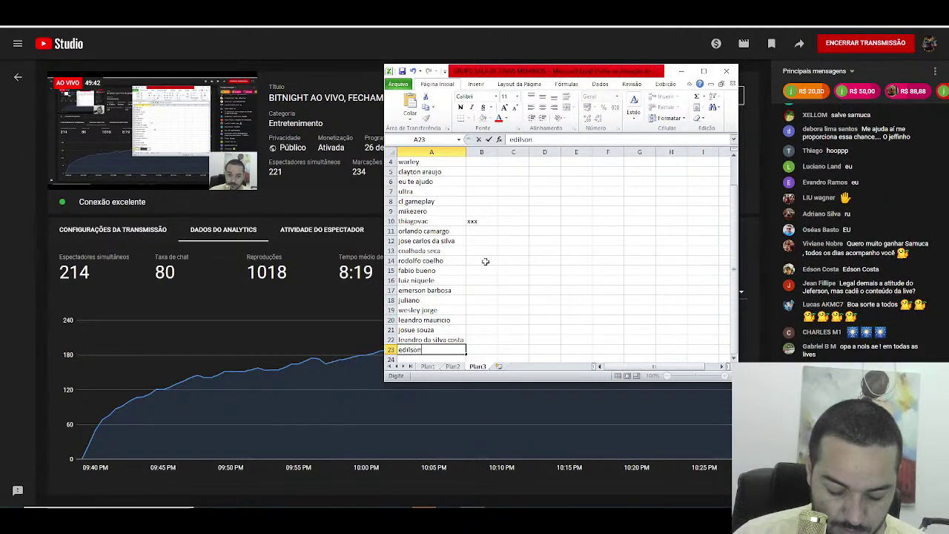
key(Return)
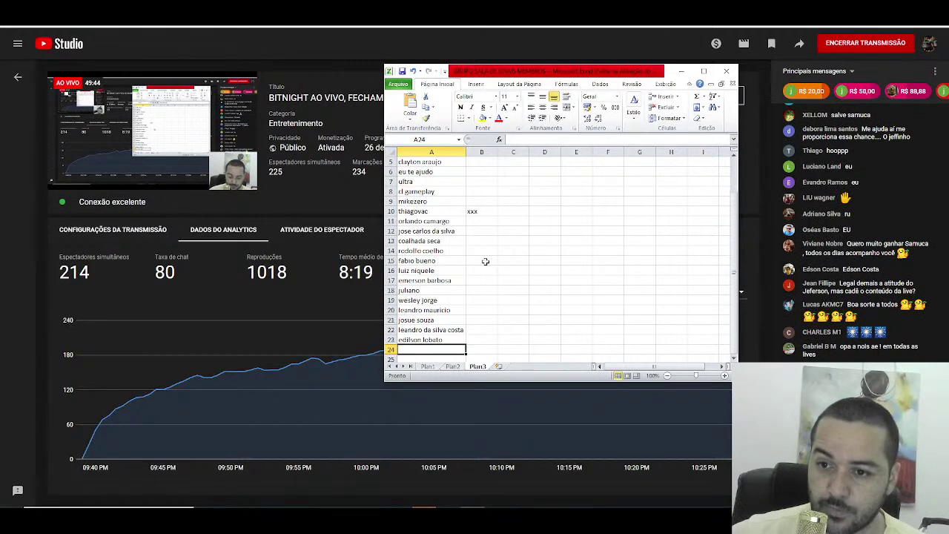
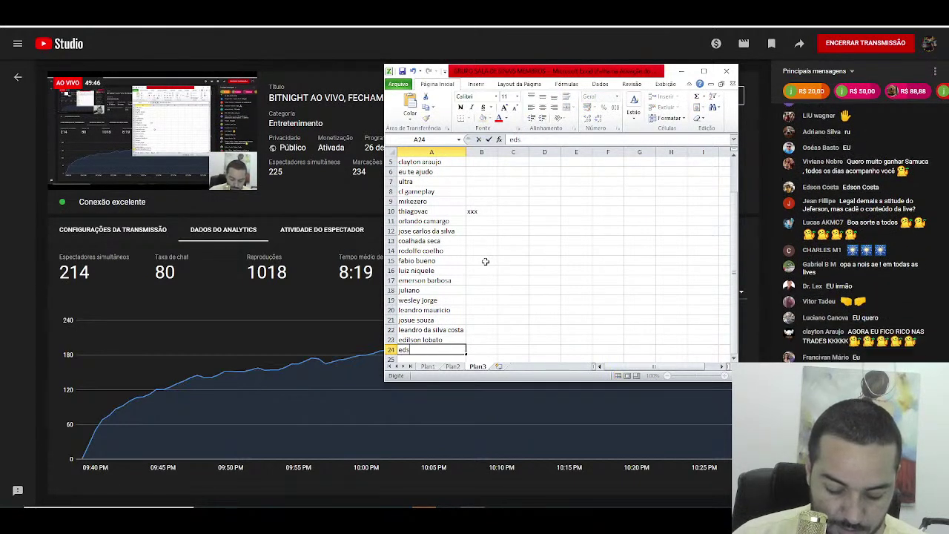
key(Return)
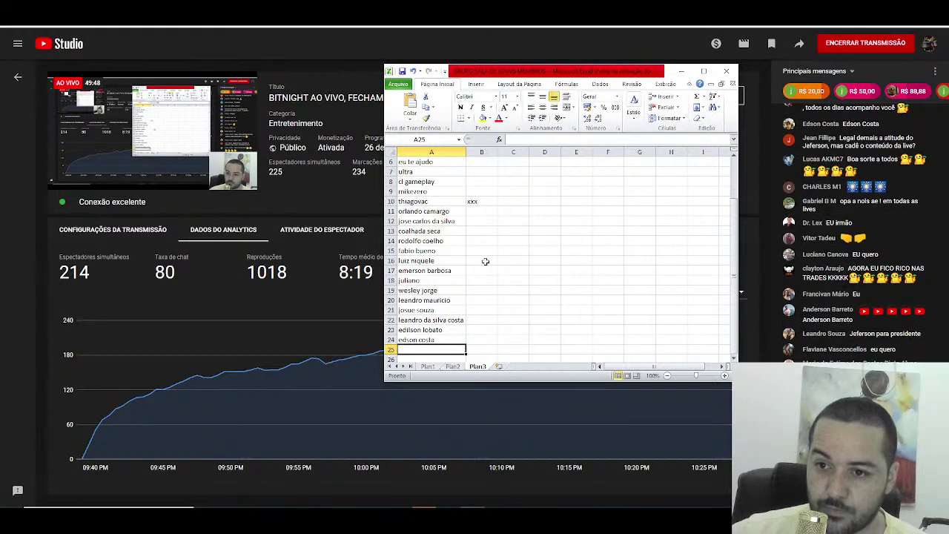
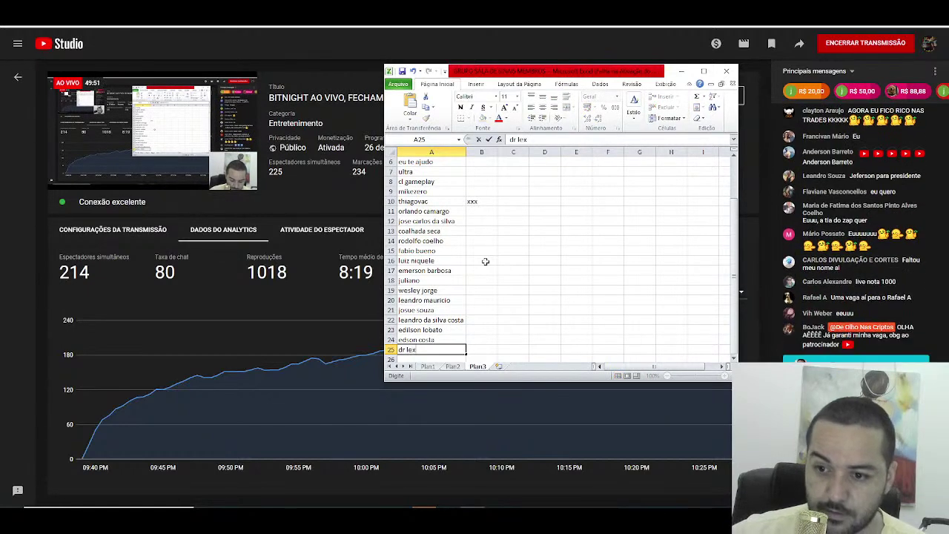
Step: Enter the participant names for A25 through A29 and begin the name in A30
key(Return)
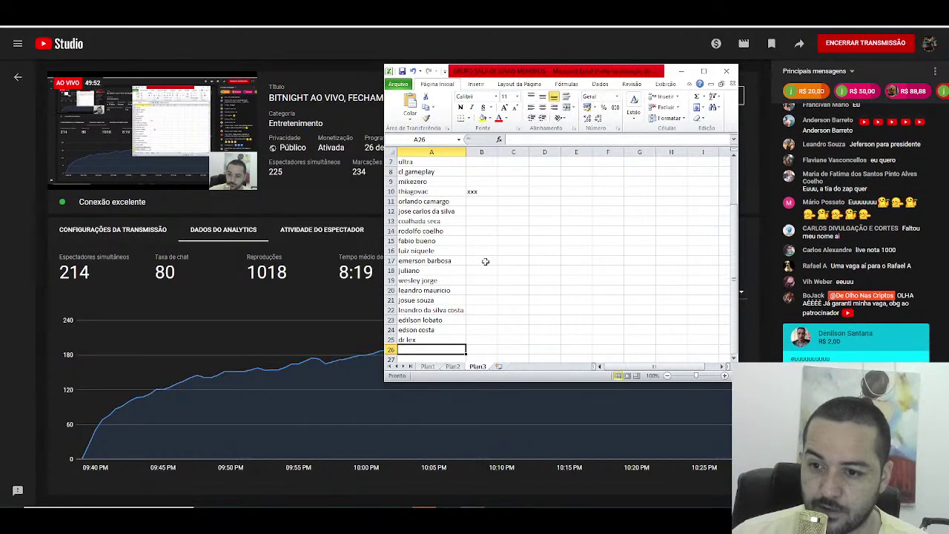
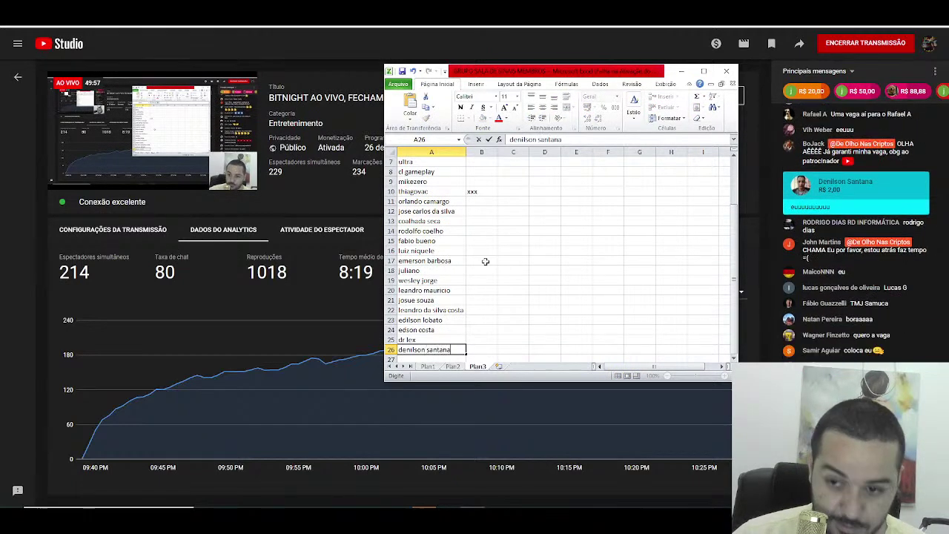
key(Return)
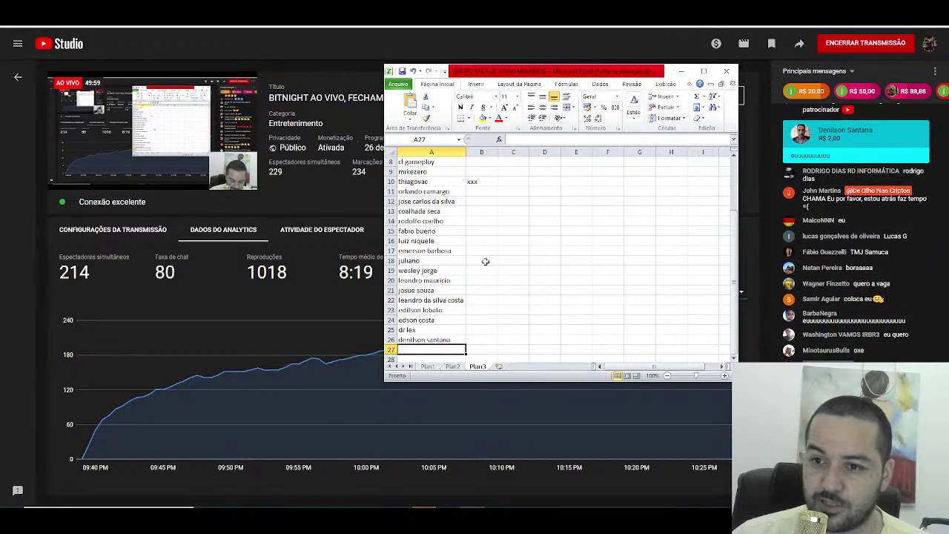
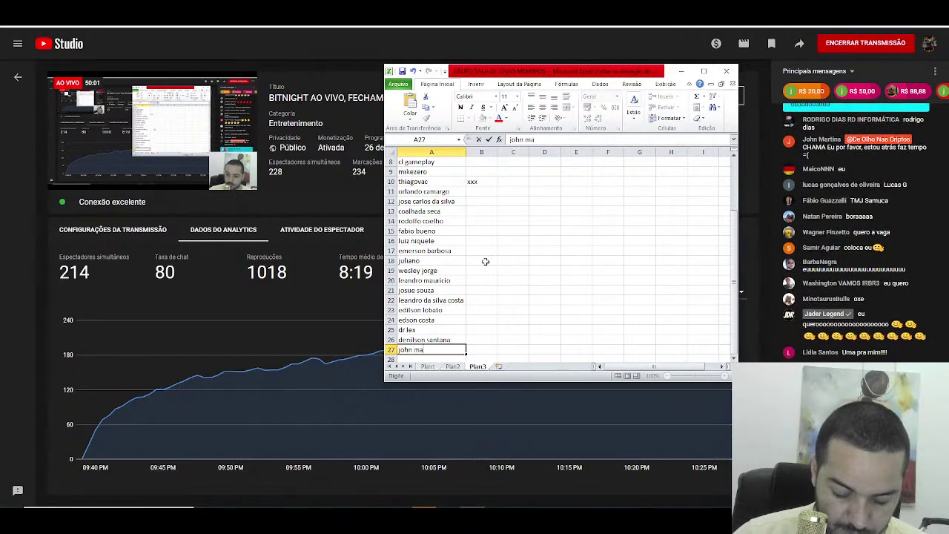
key(Return)
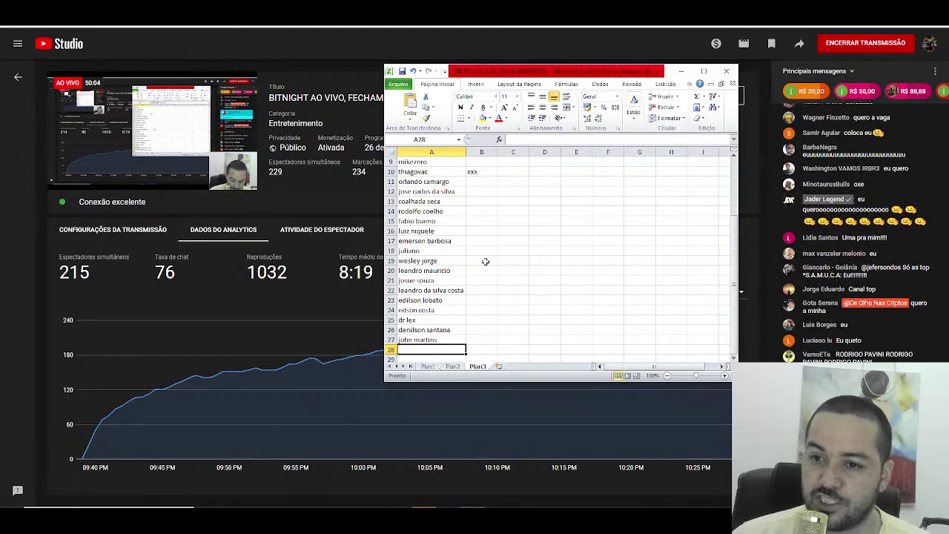
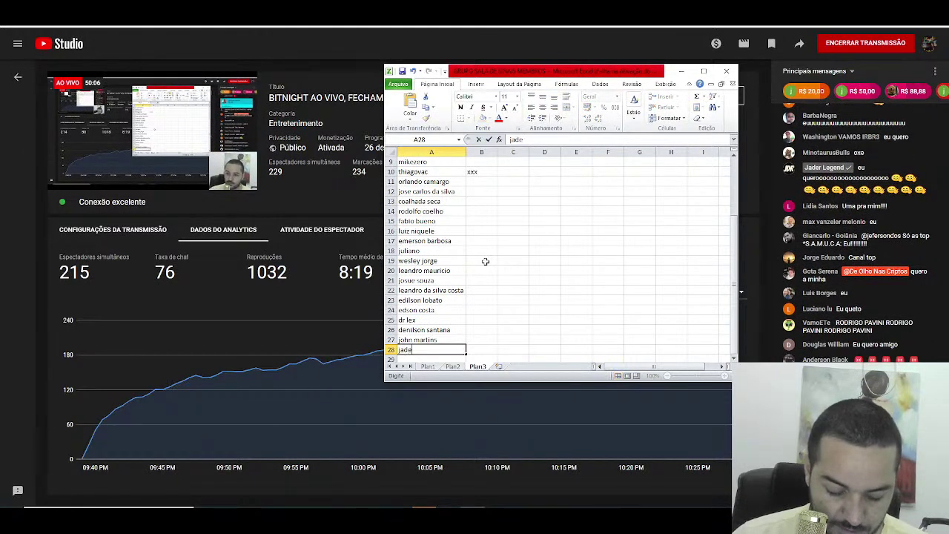
key(Return)
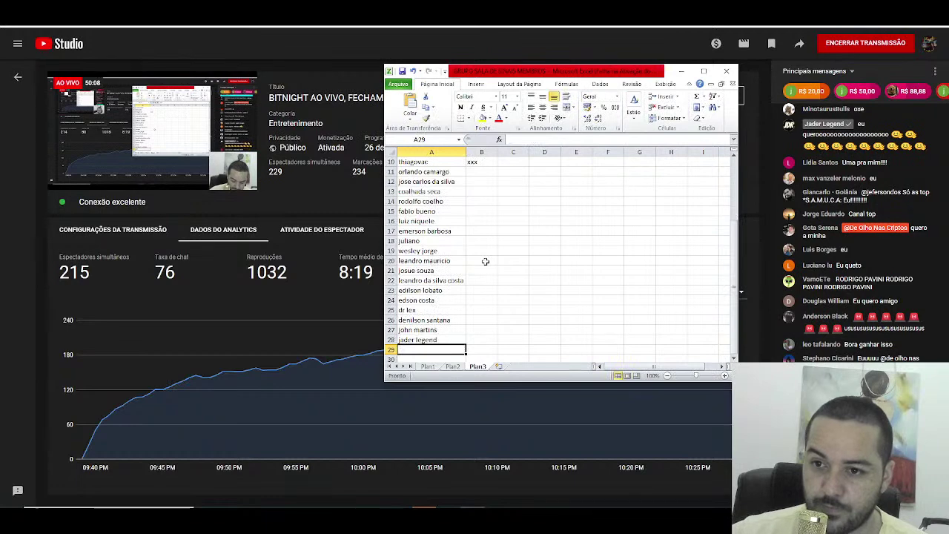
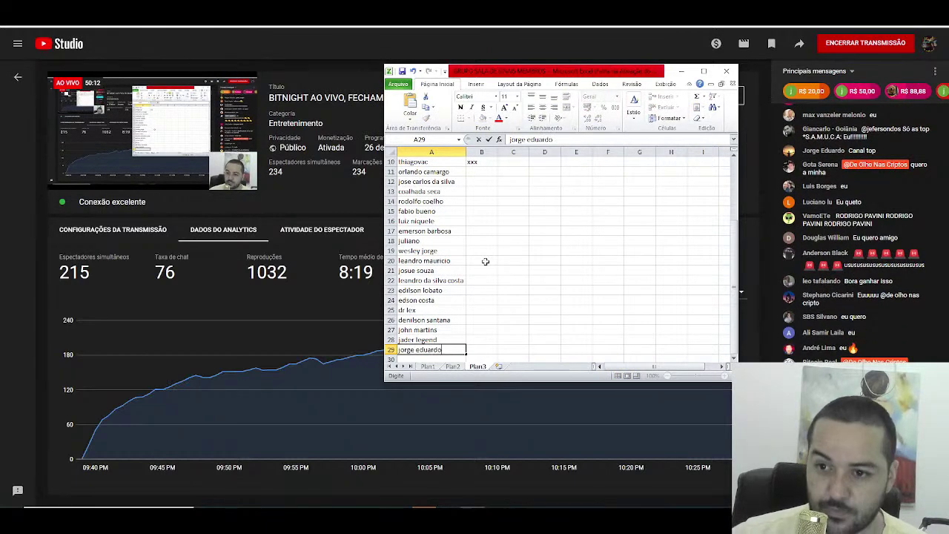
key(Return)
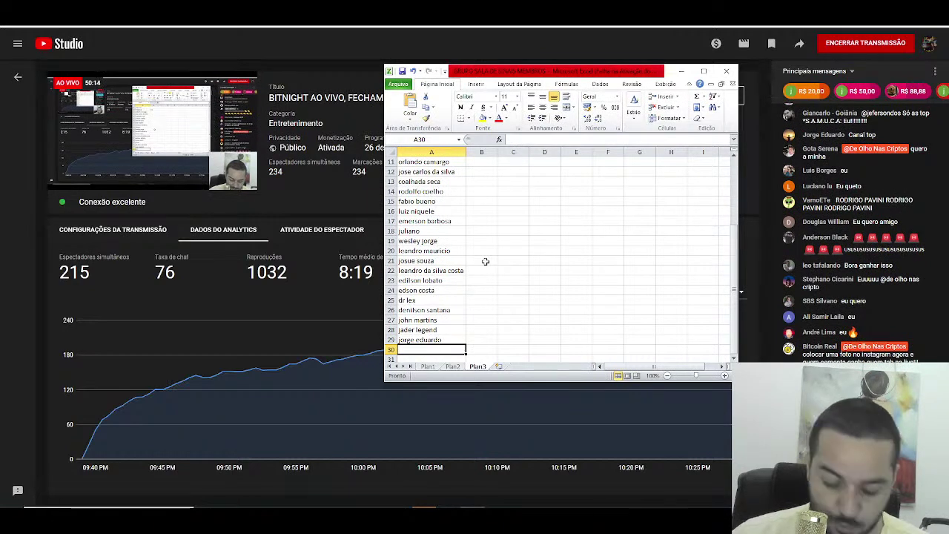
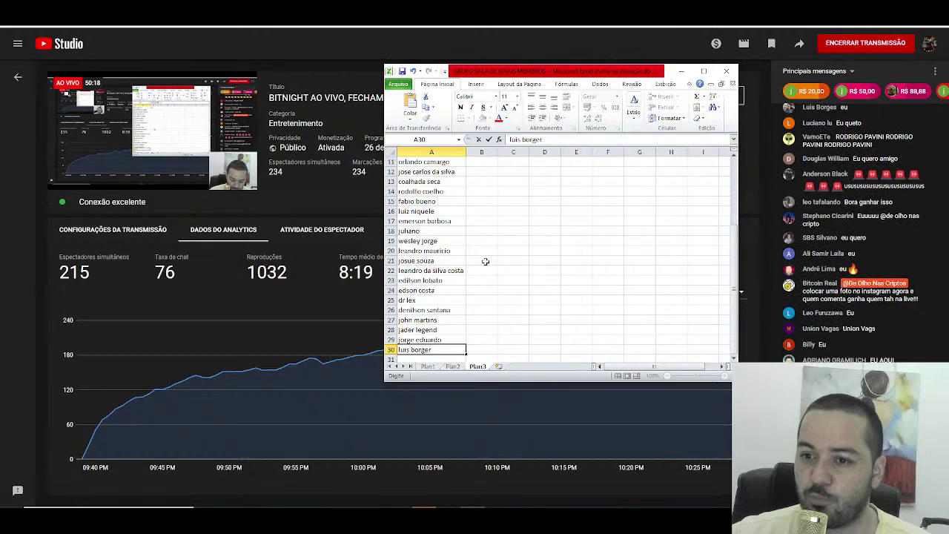
Step: Commit the name in A30 and enter the participant entries for A31 through A34
key(Return)
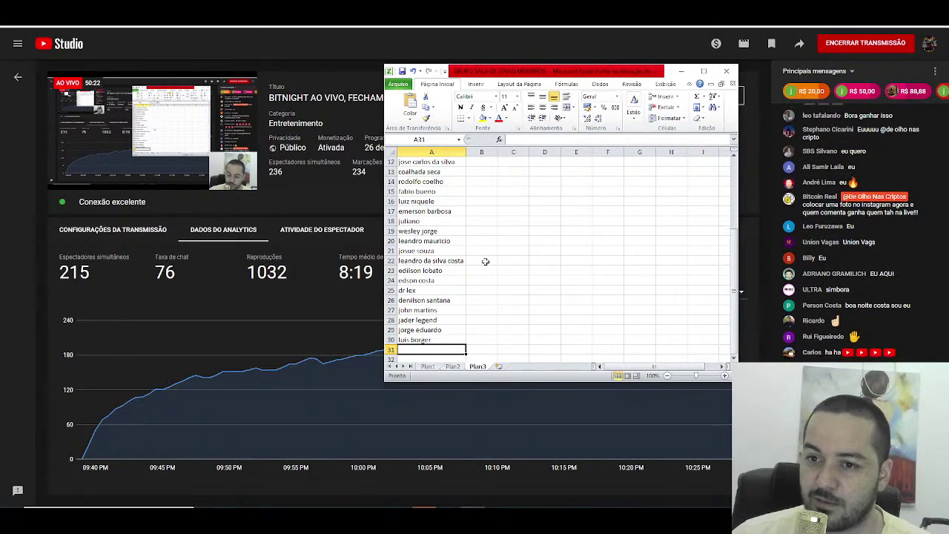
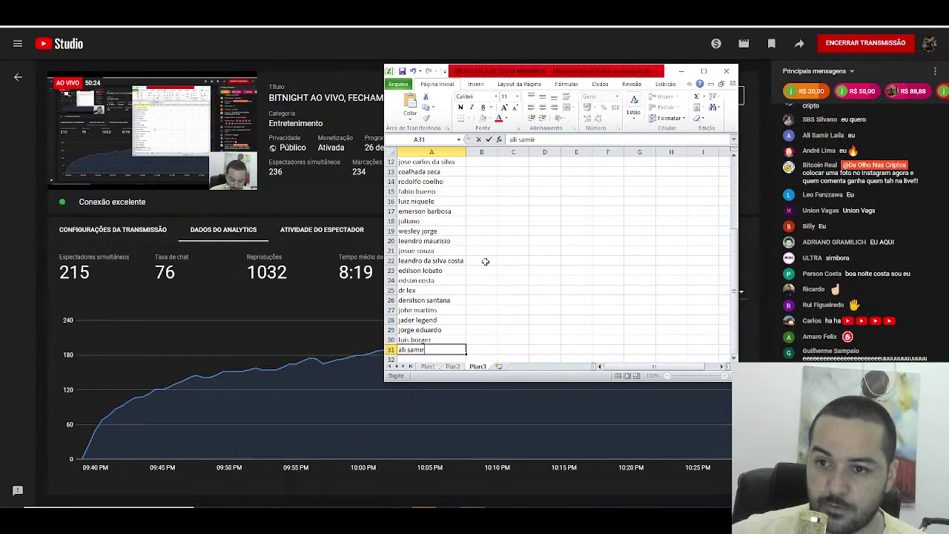
key(Return)
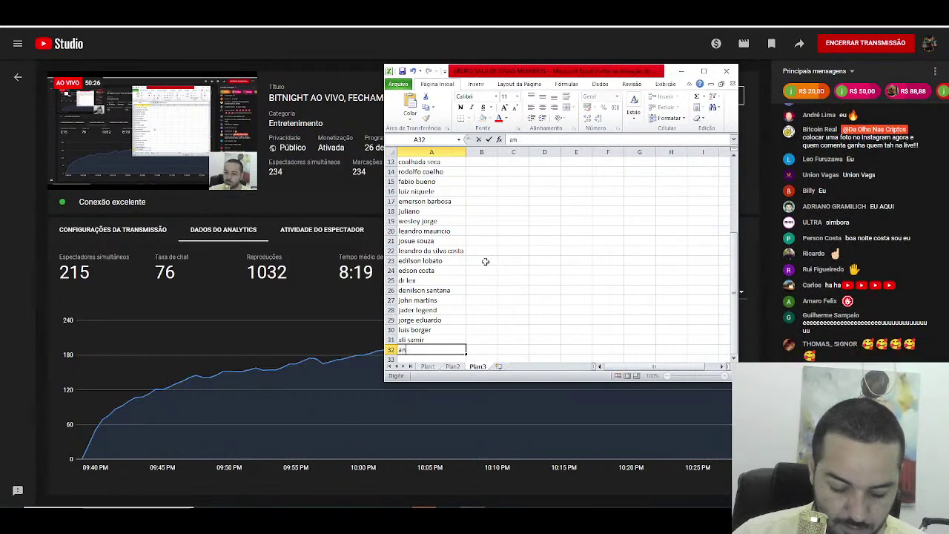
key(Return)
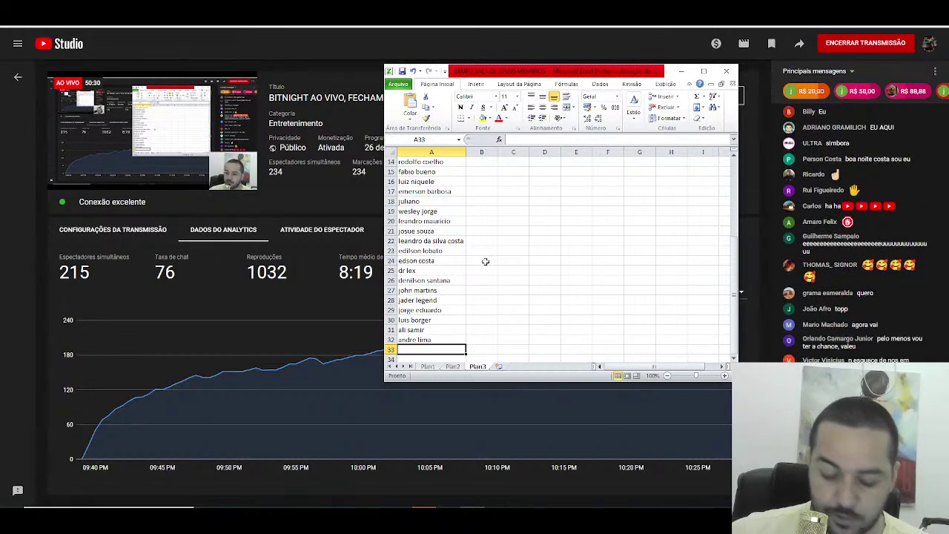
text(ultra)
key(Return)
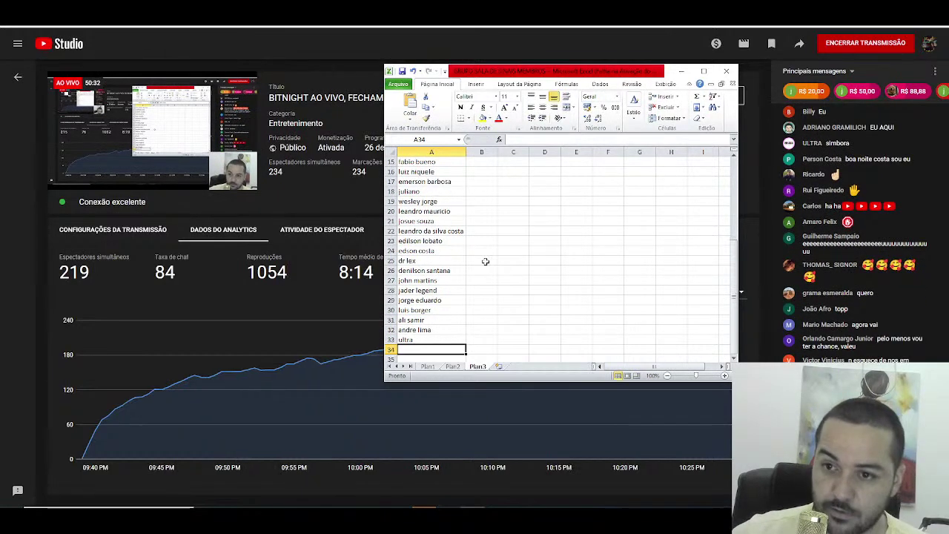
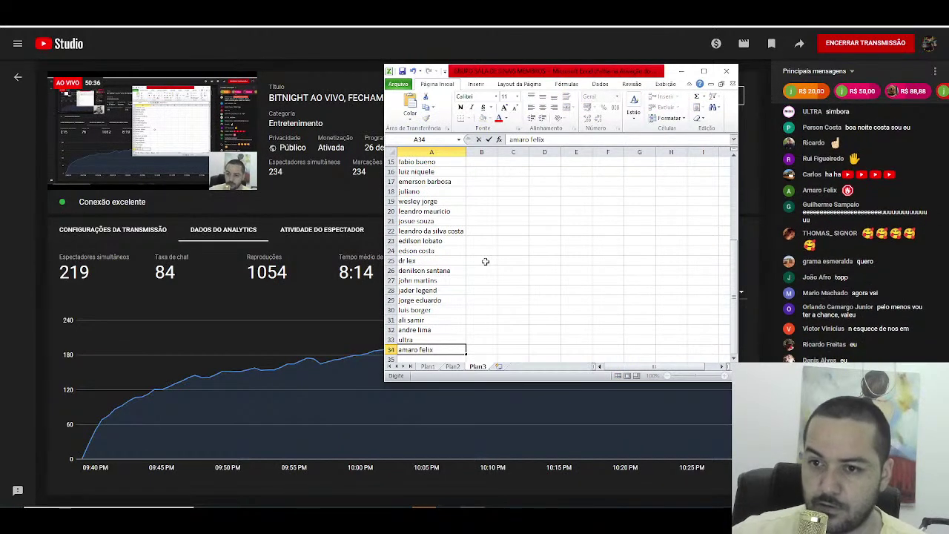
key(Return)
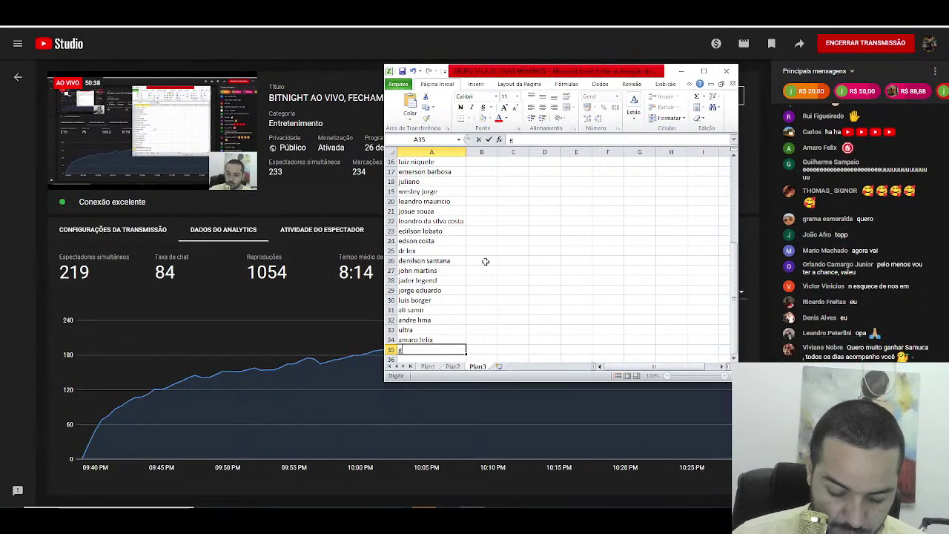
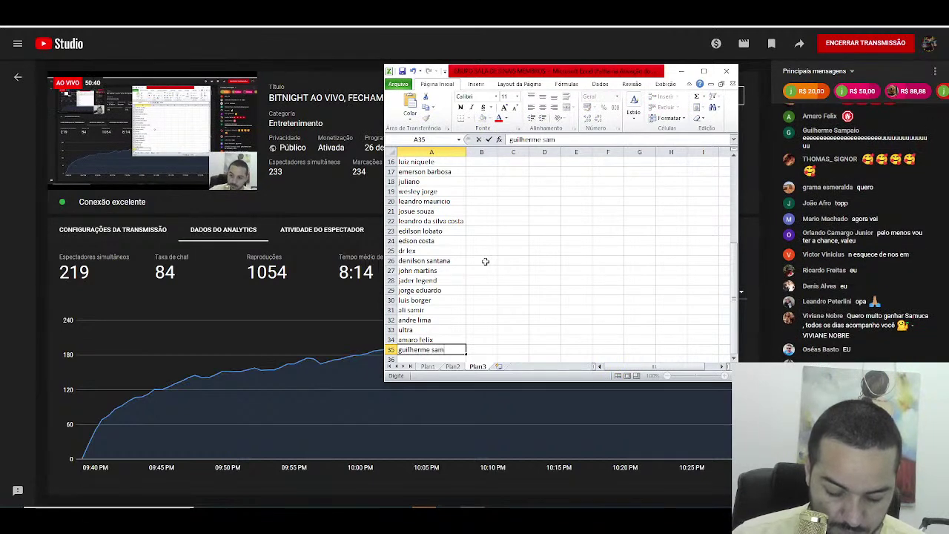
Step: Enter the remaining participant names for A35 through A39
key(Return)
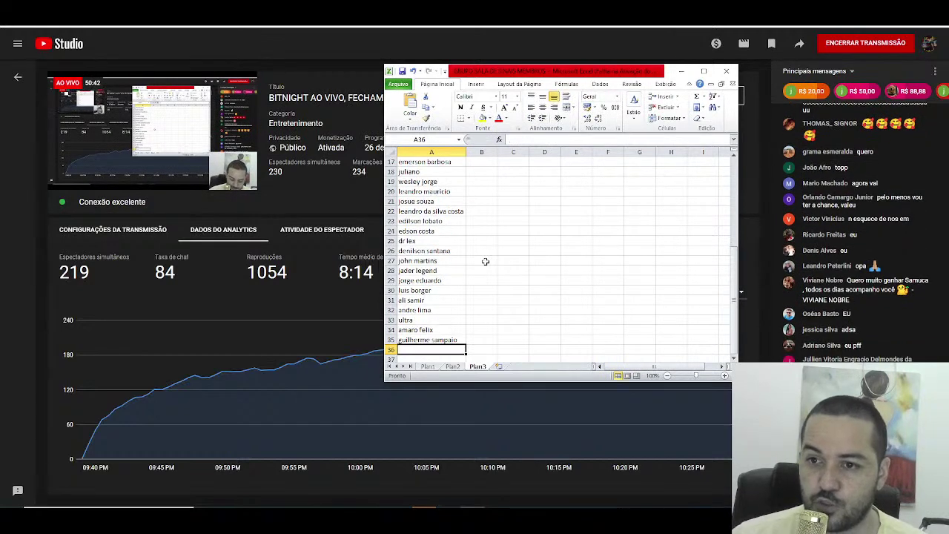
text(jo)
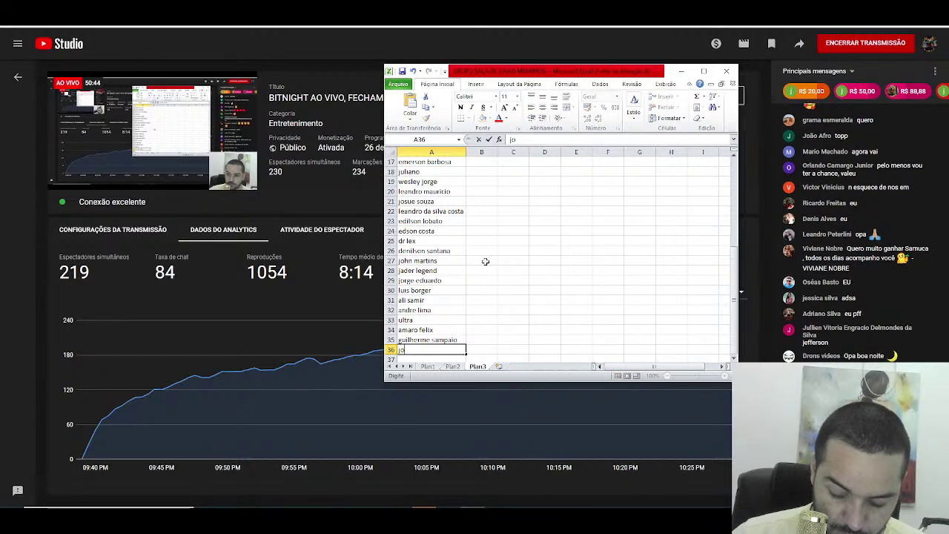
text(ão afro)
key(Return)
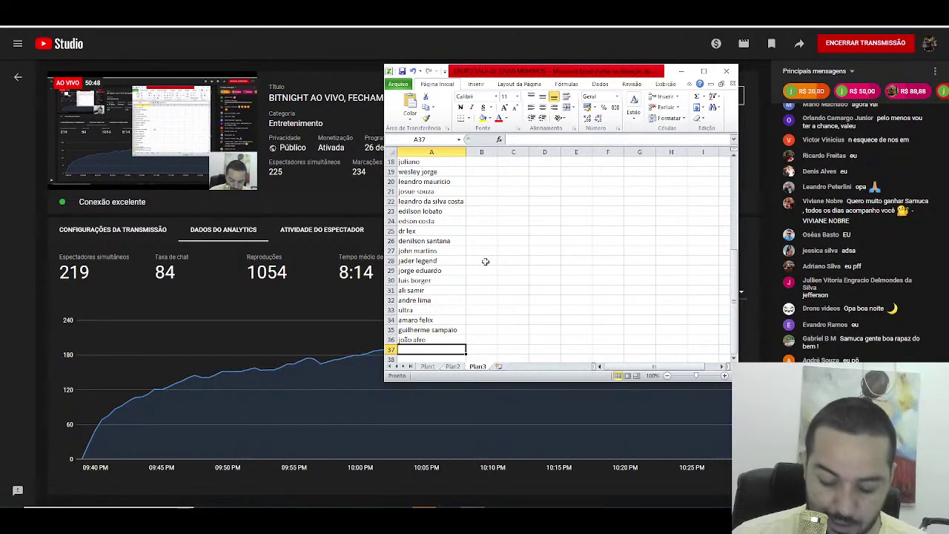
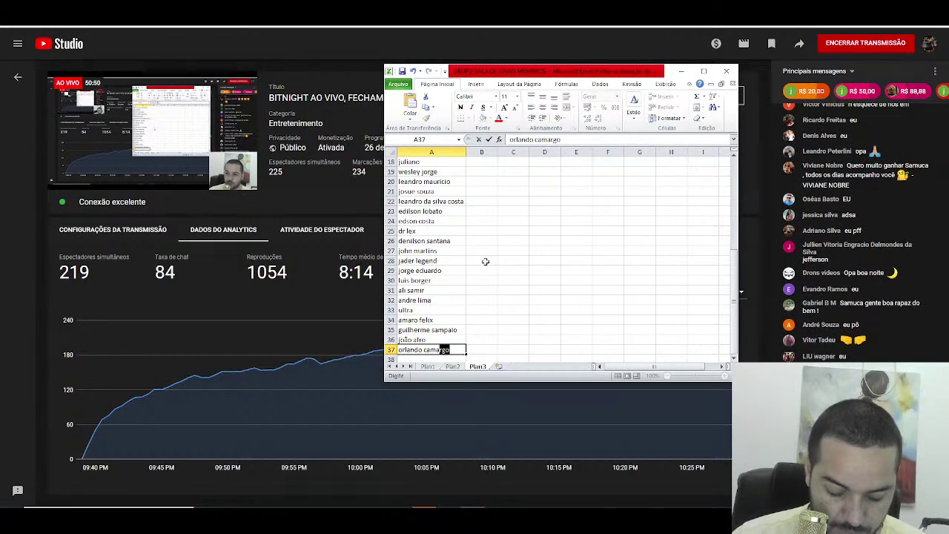
key(Return)
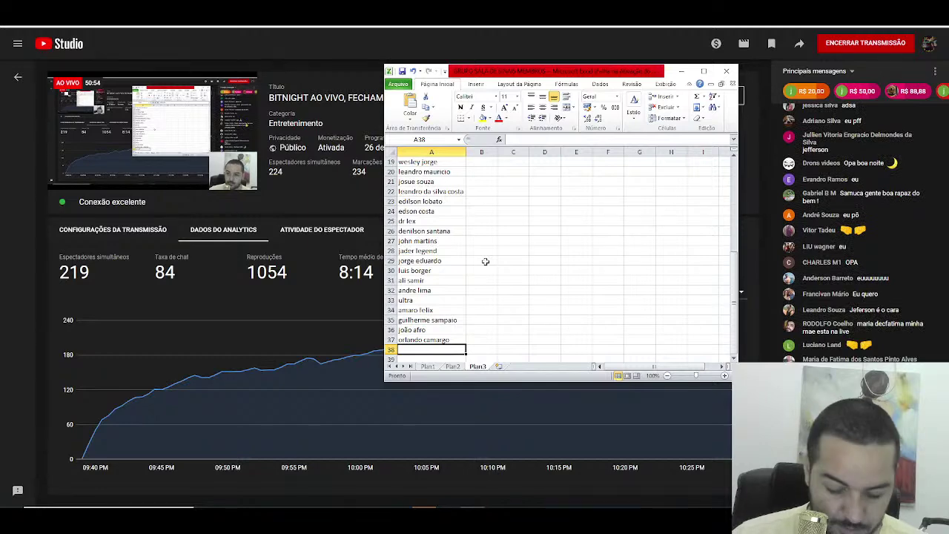
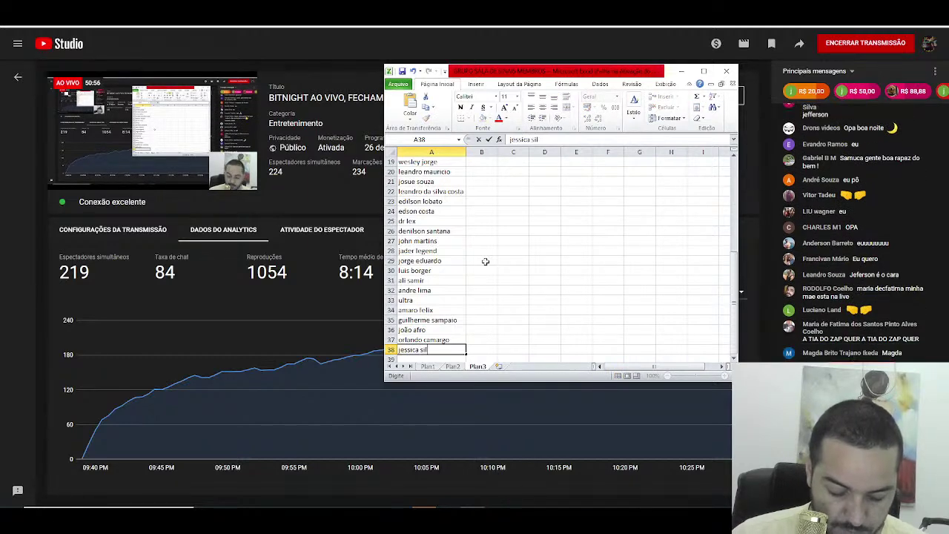
key(Return)
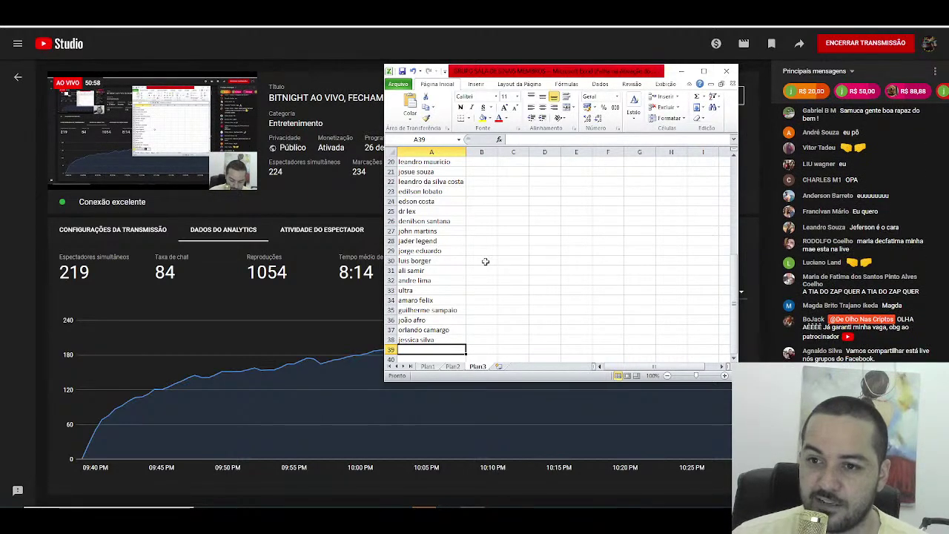
text(charles m1)
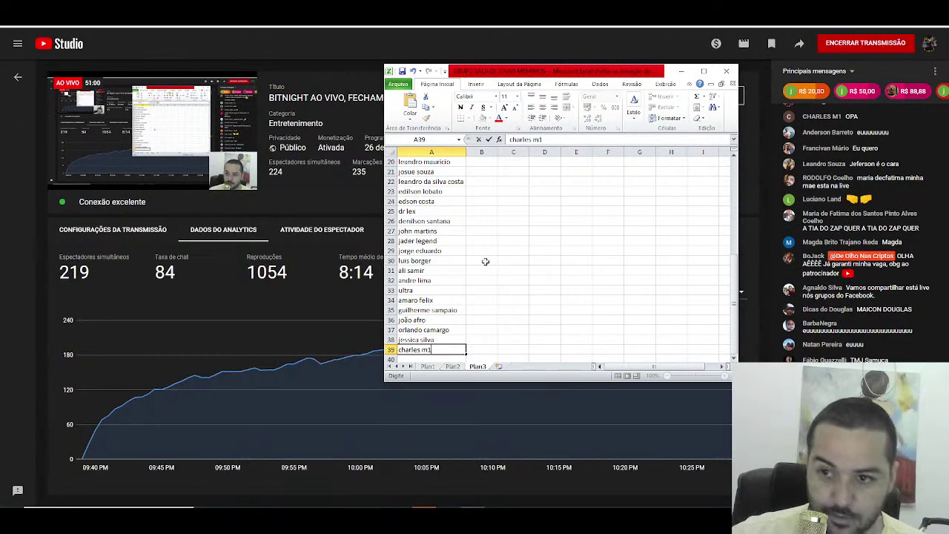
key(Return)
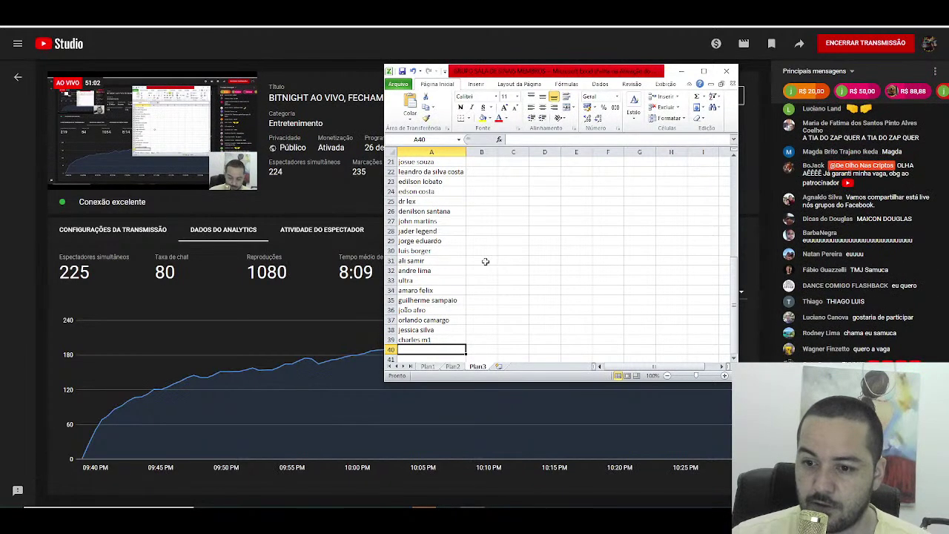
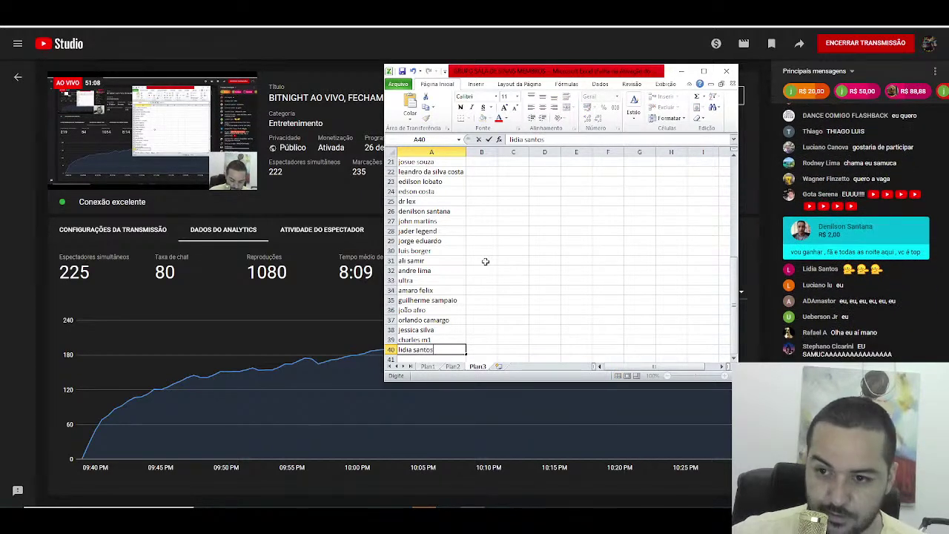
Step: Enter four viewer names into cells A40 through A43
key(Return)
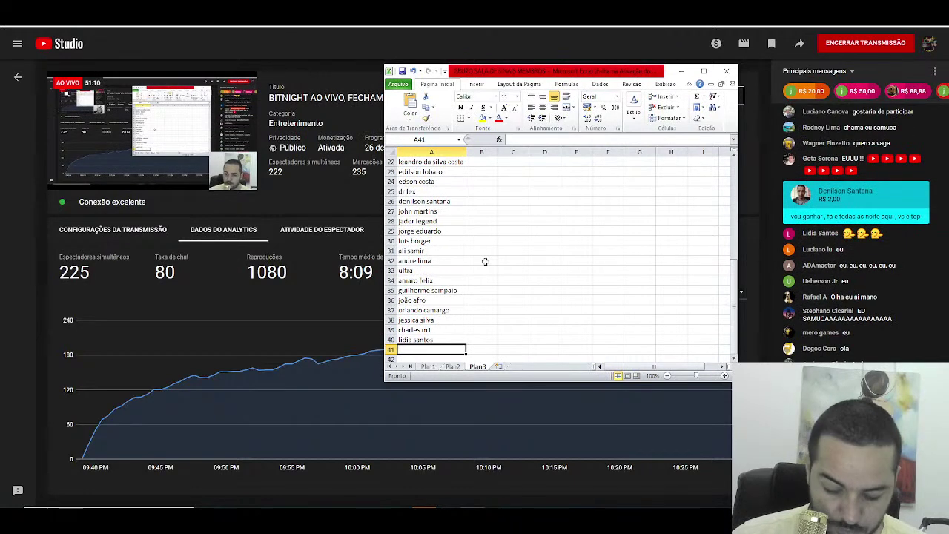
text(luciano lu)
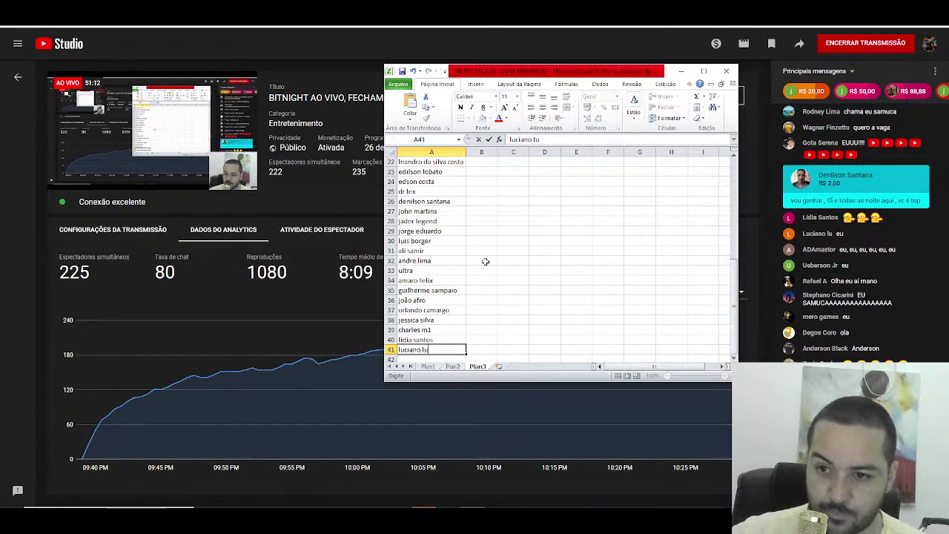
key(Return)
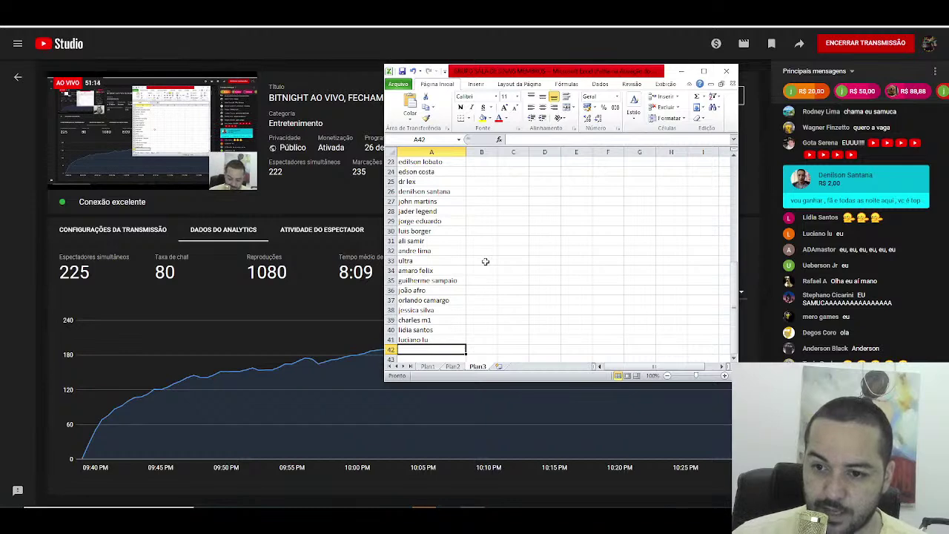
text(mero)
text(games)
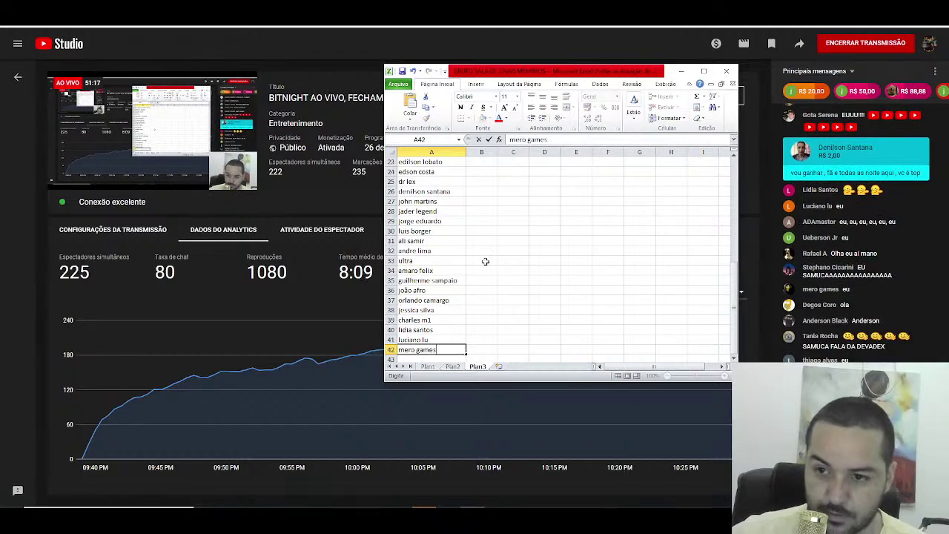
key(Return)
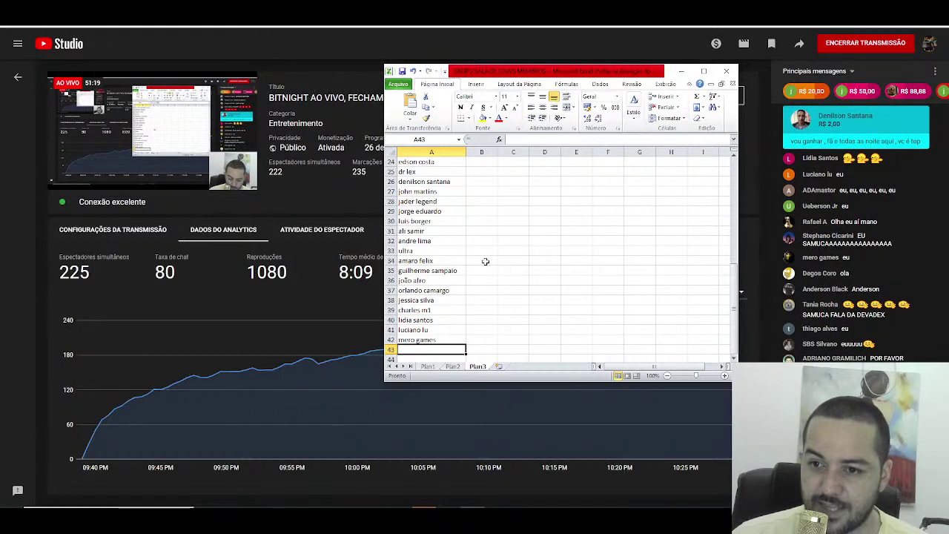
text(degos coro)
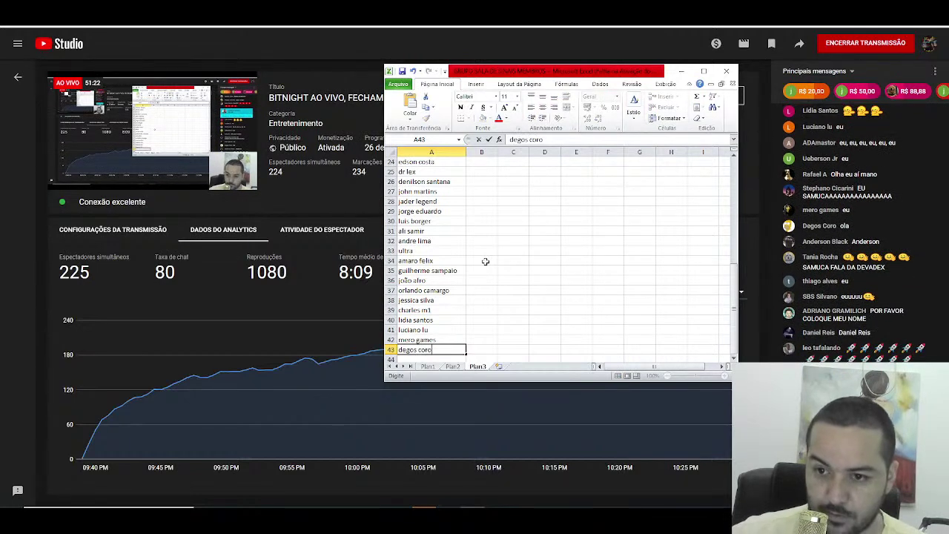
key(Return)
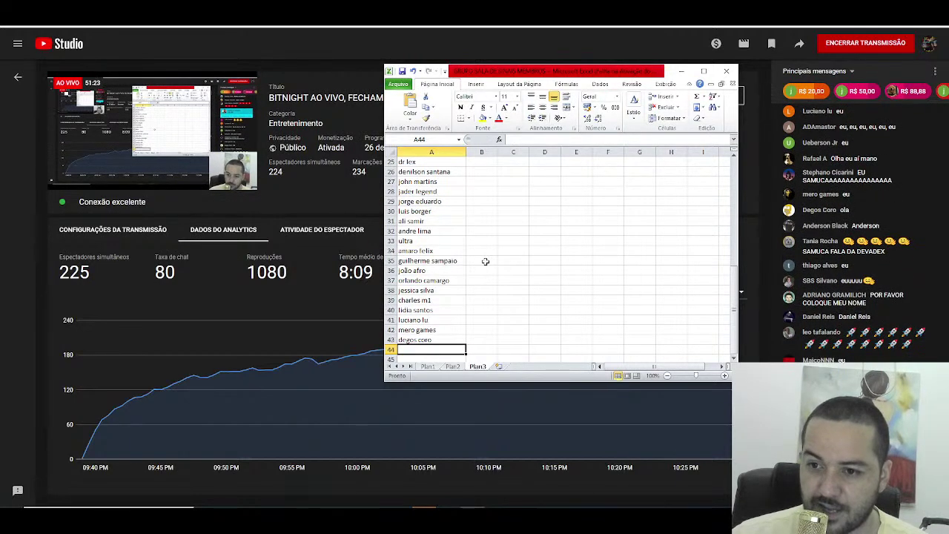
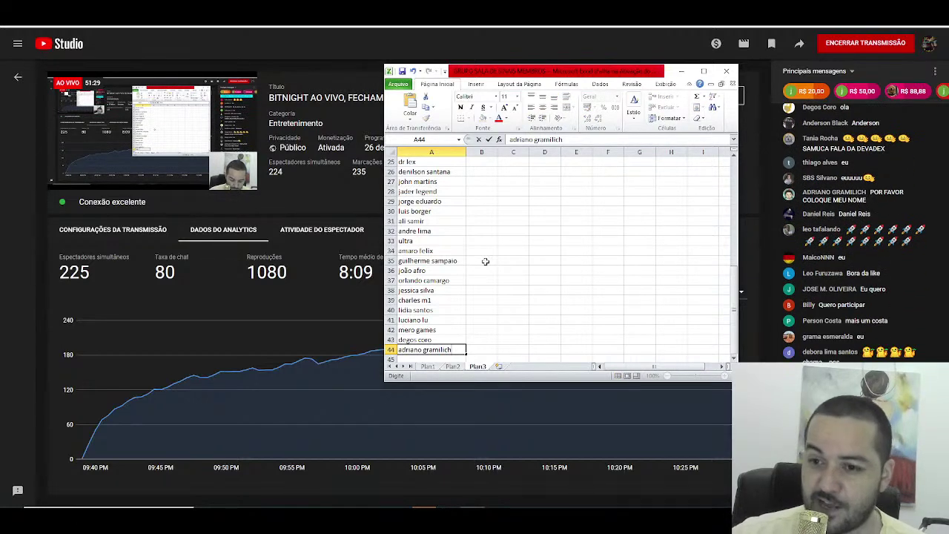
Step: Enter four more viewer names into cells A44 through A47
key(Return)
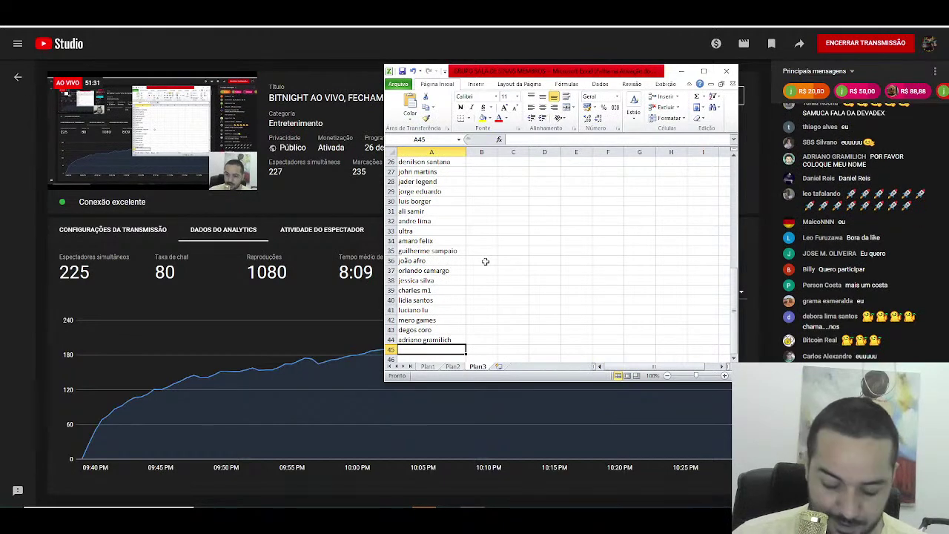
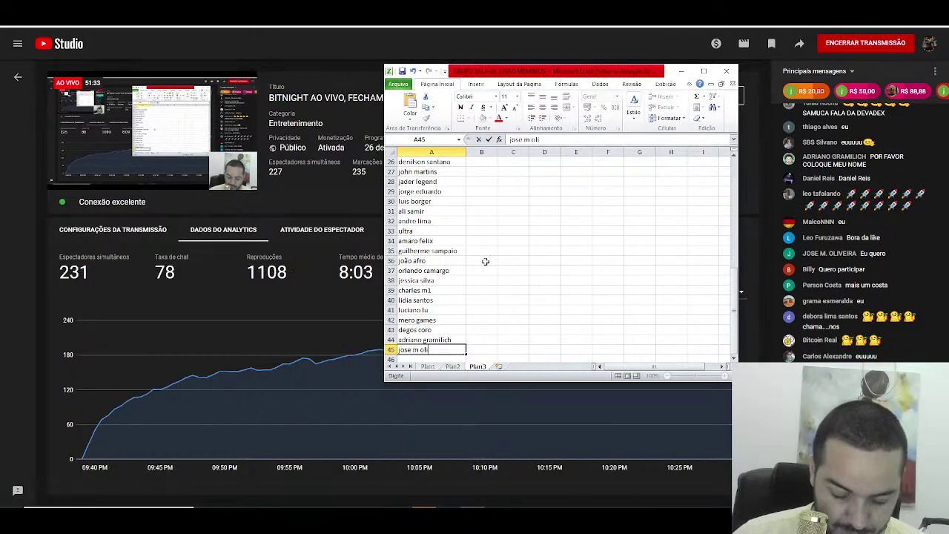
key(Return)
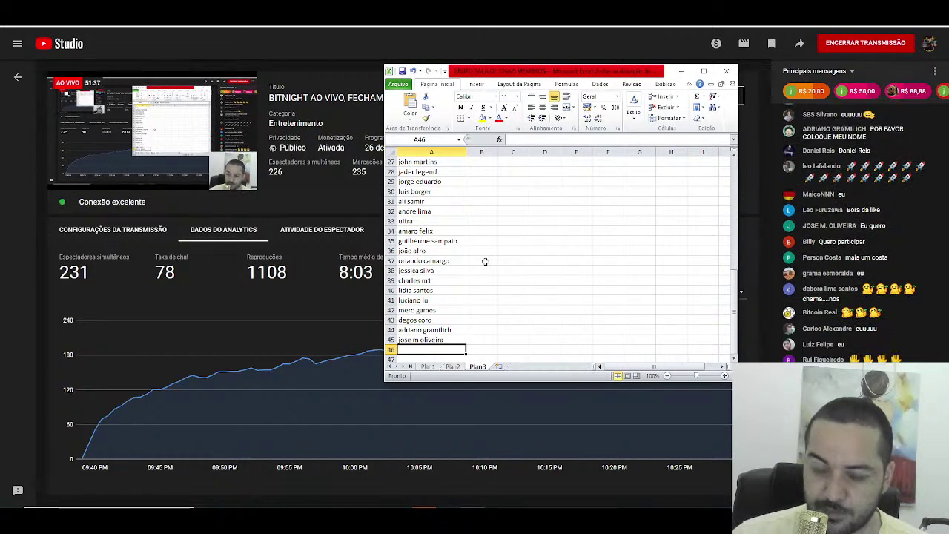
text(grama esmer)
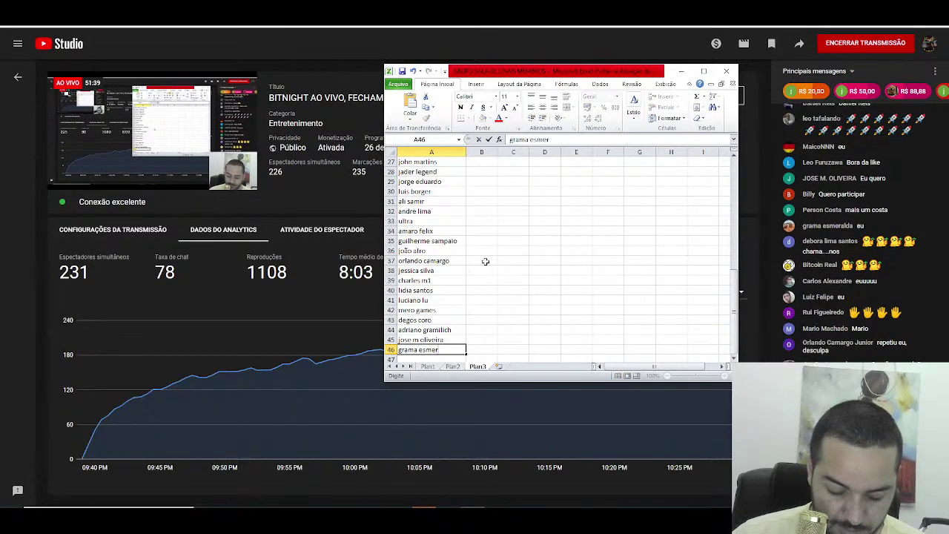
text(alda)
key(Return)
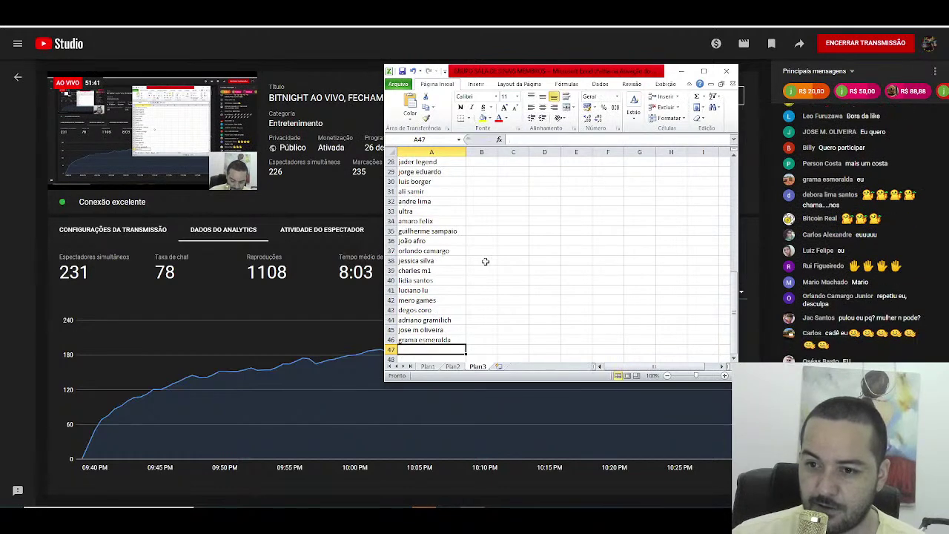
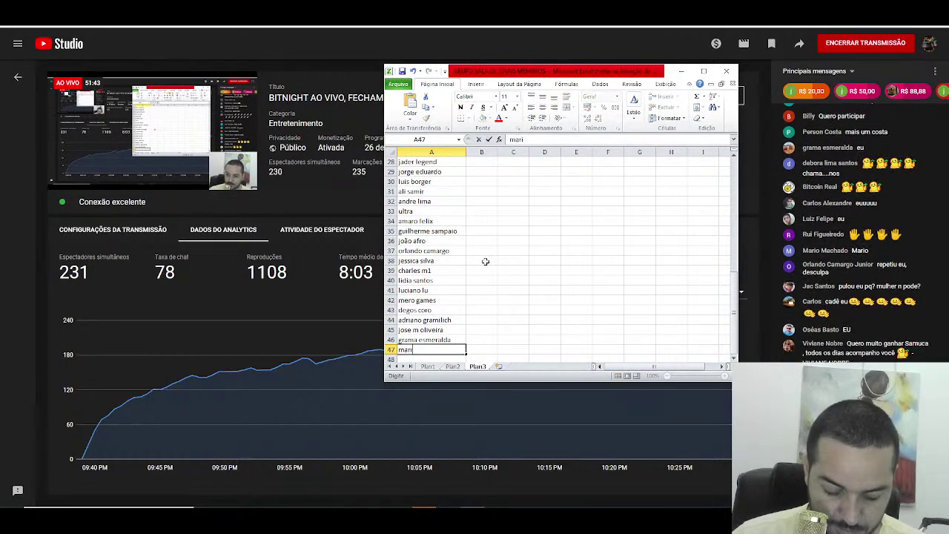
key(Return)
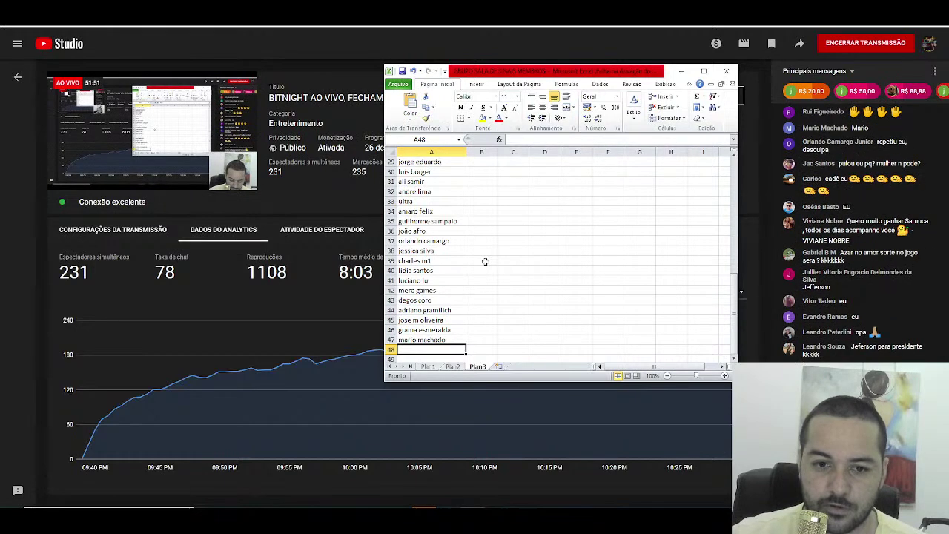
Step: Overwrite cell A37 with a different viewer's name, then return to empty cell A48
click(429, 241)
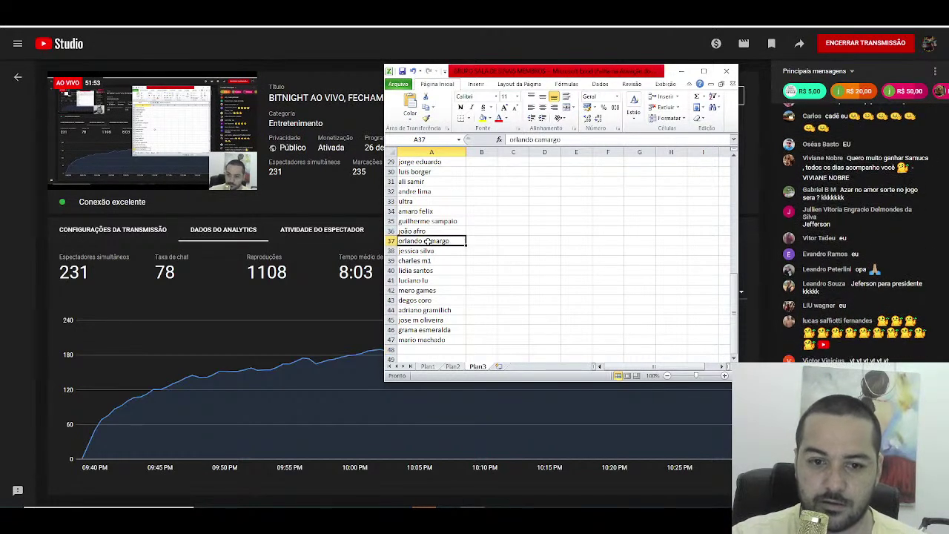
key(Delete)
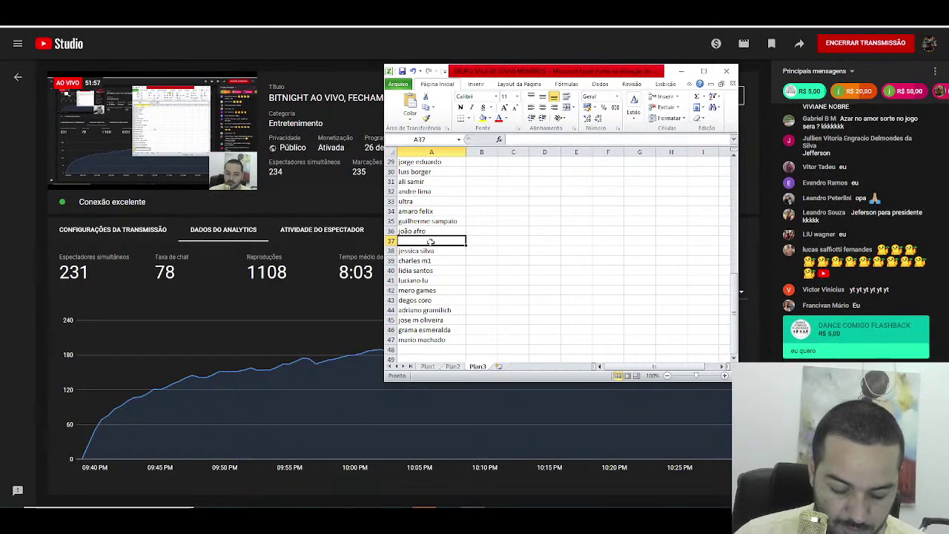
text(dance comigo)
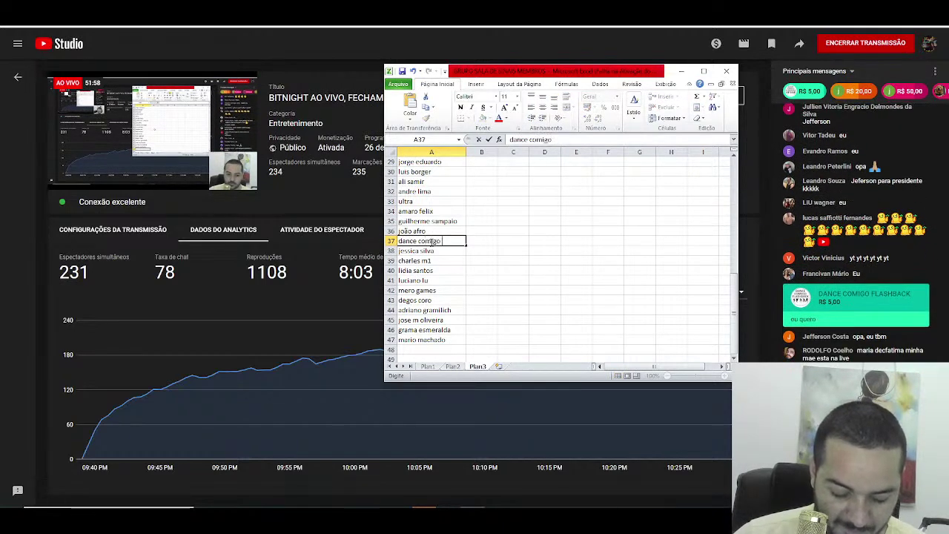
text( flash)
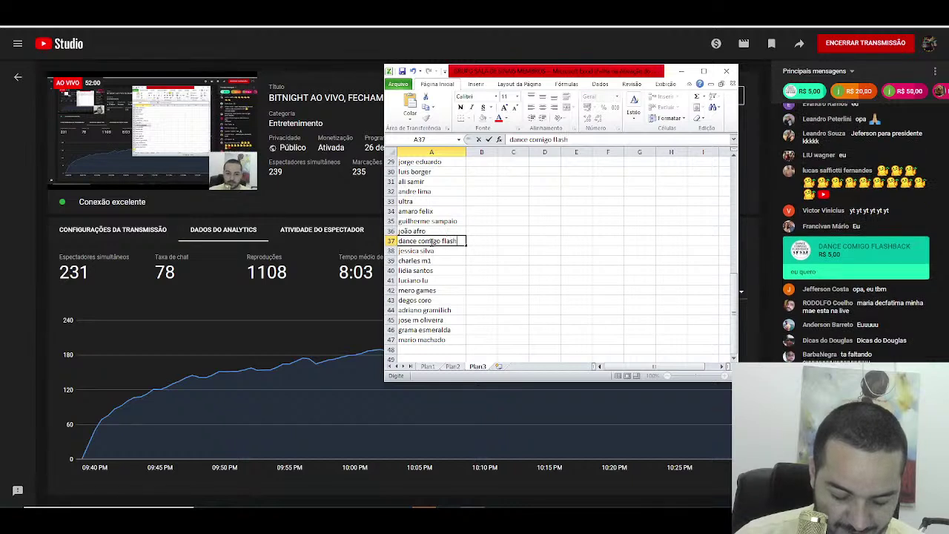
text(back)
key(Return)
key(ctrl+Down)
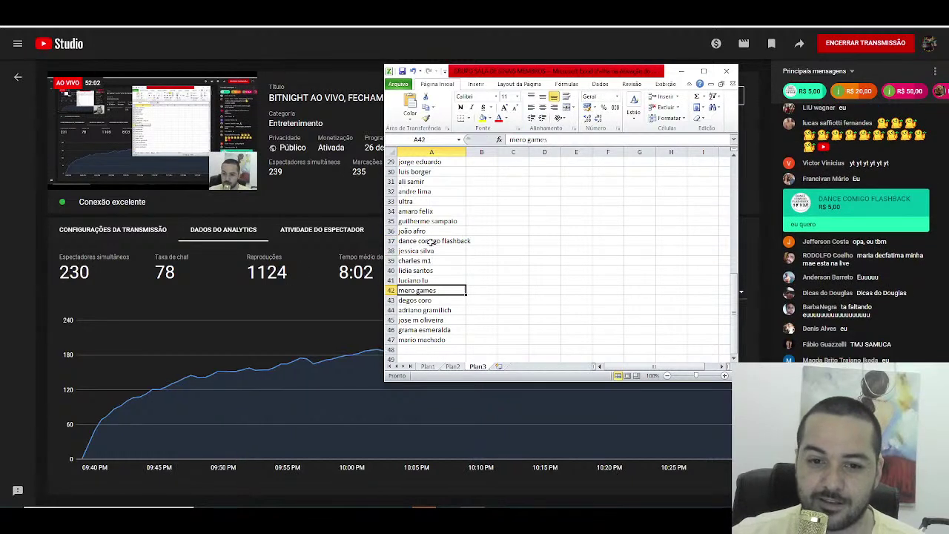
key(Down)
key(Down)
key(Up)
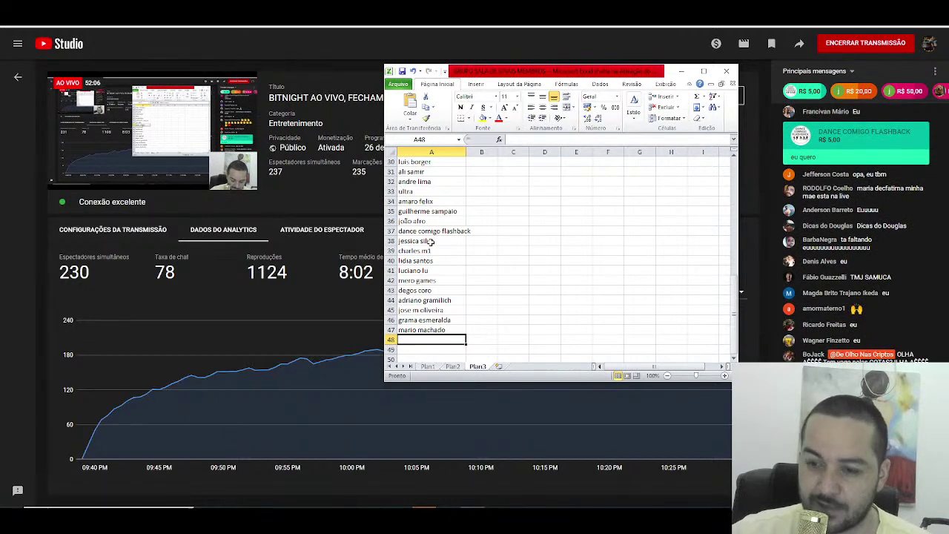
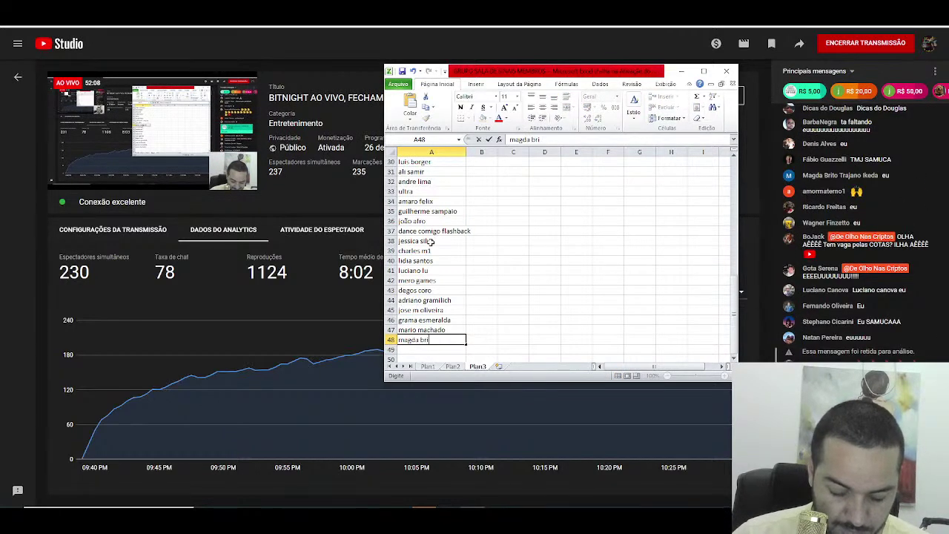
Step: Enter six viewer names into cells A48 through A53
key(Return)
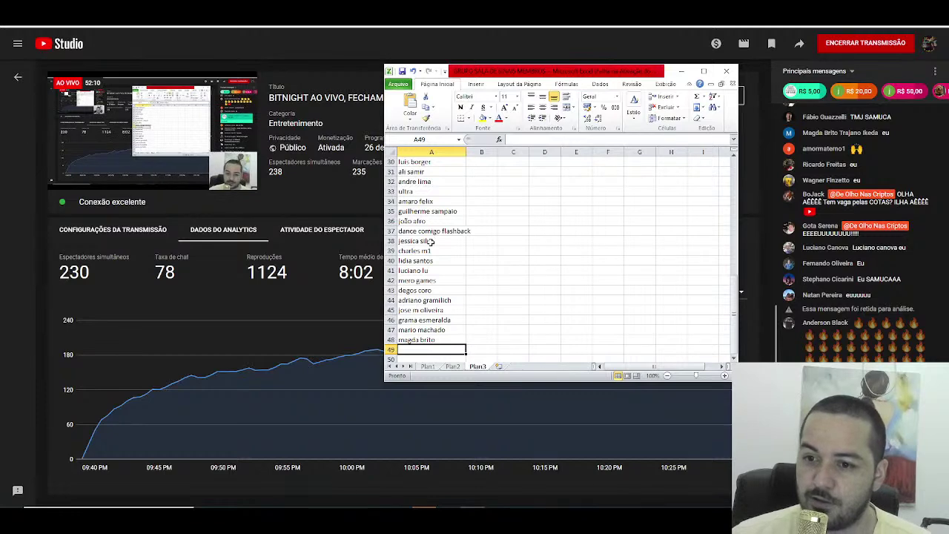
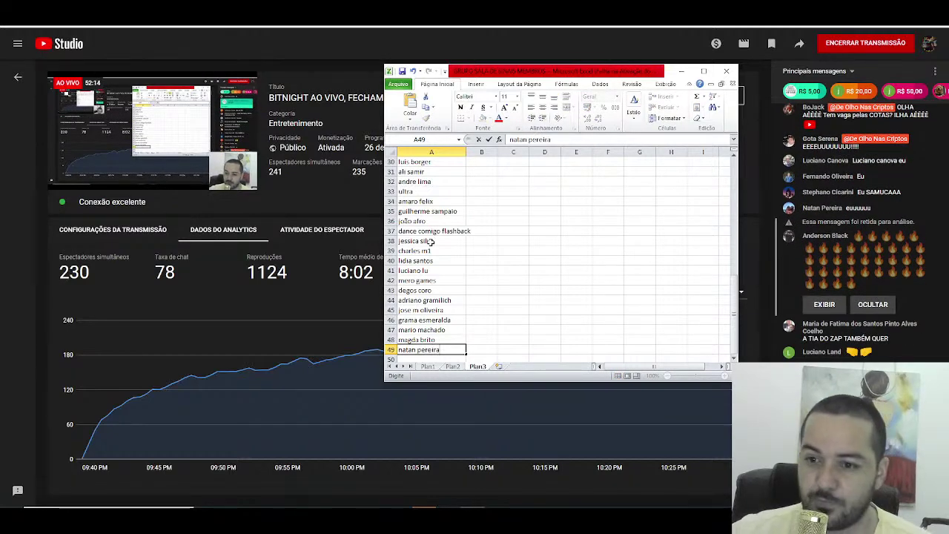
key(Return)
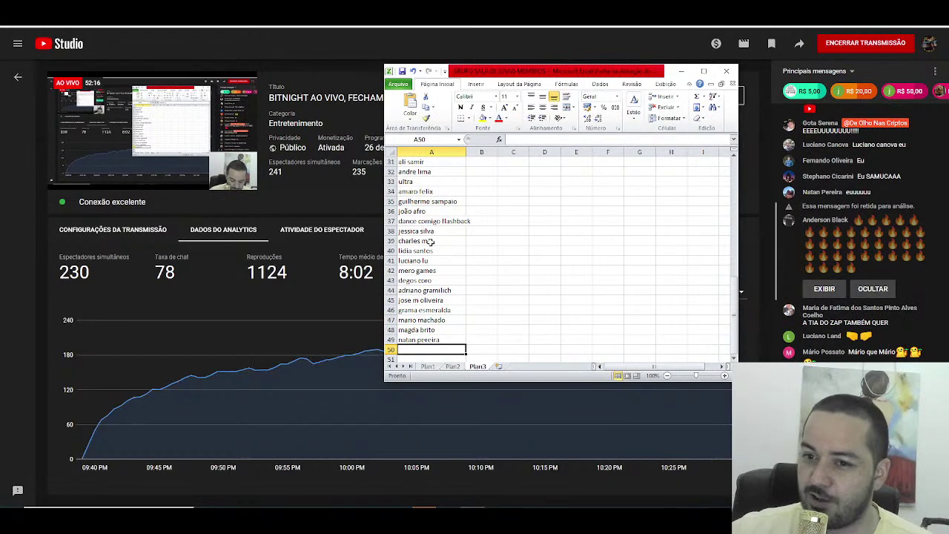
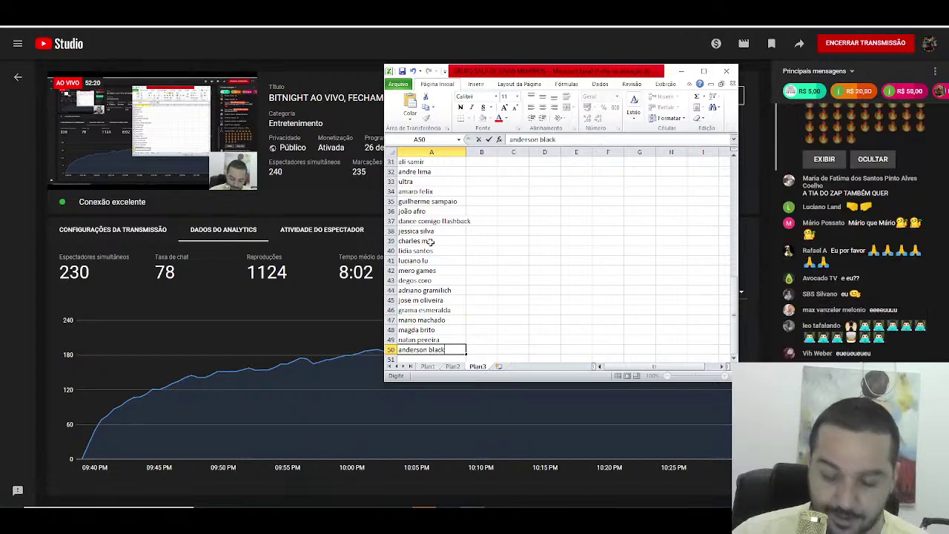
key(Return)
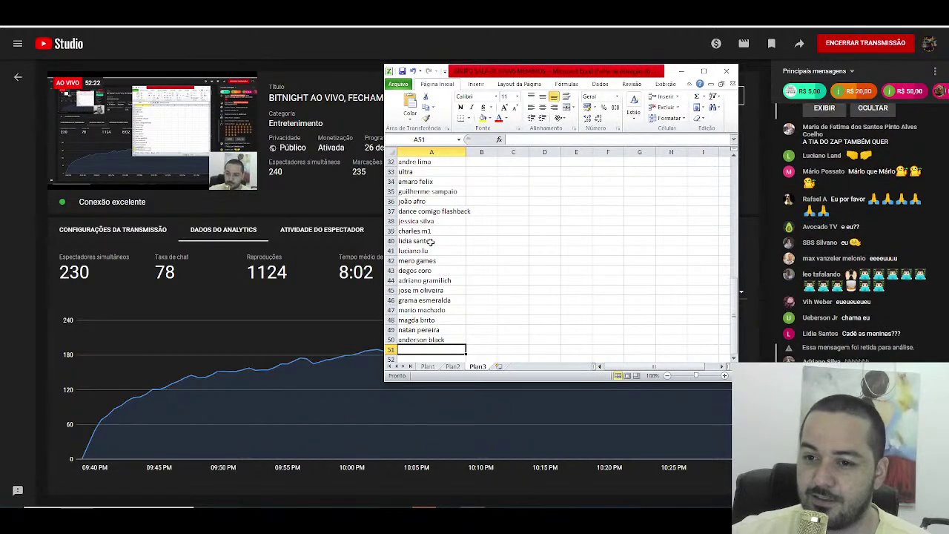
text(ra)
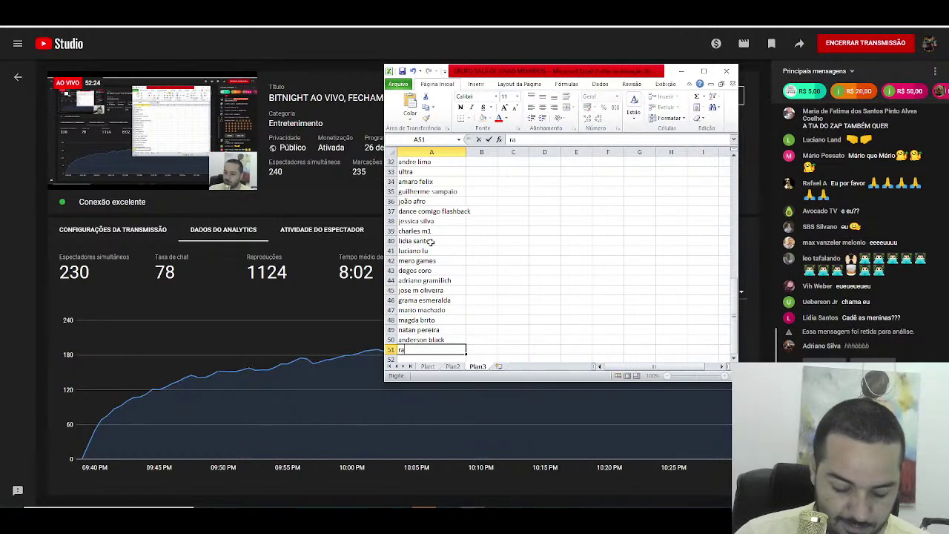
text(fael a)
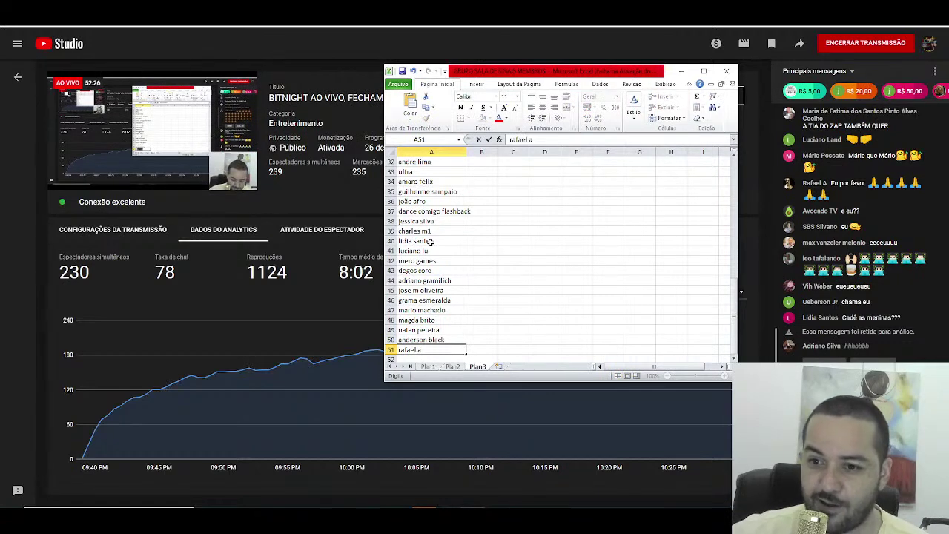
key(Return)
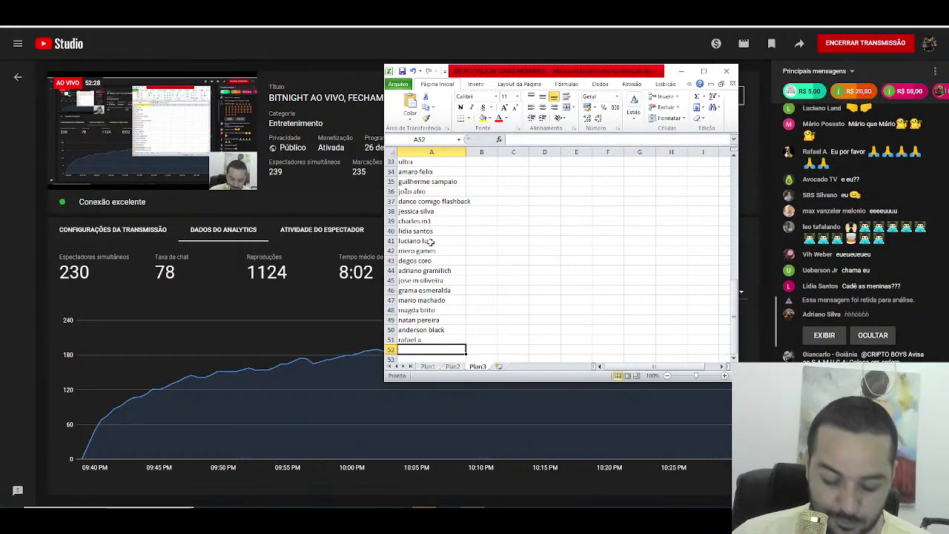
text(sbs silva)
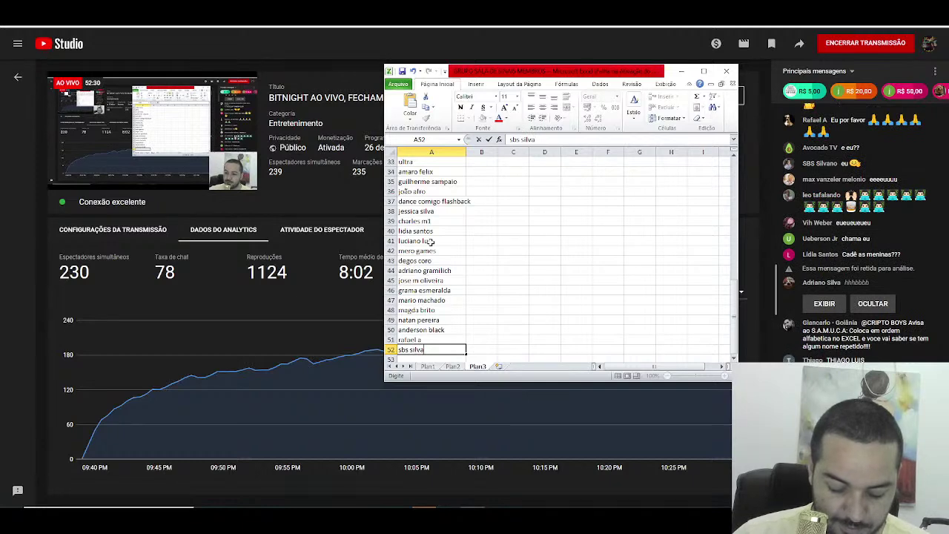
text(no)
key(Return)
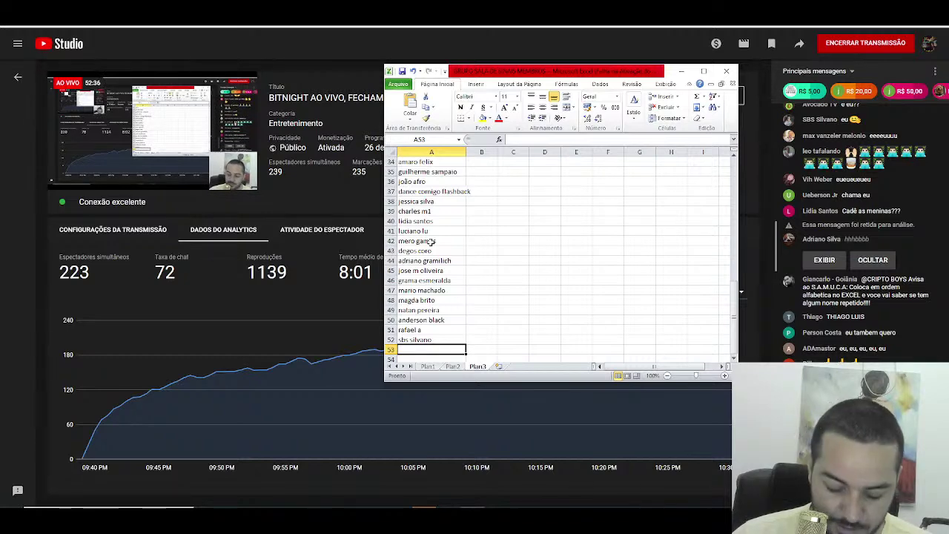
text(billy)
key(Return)
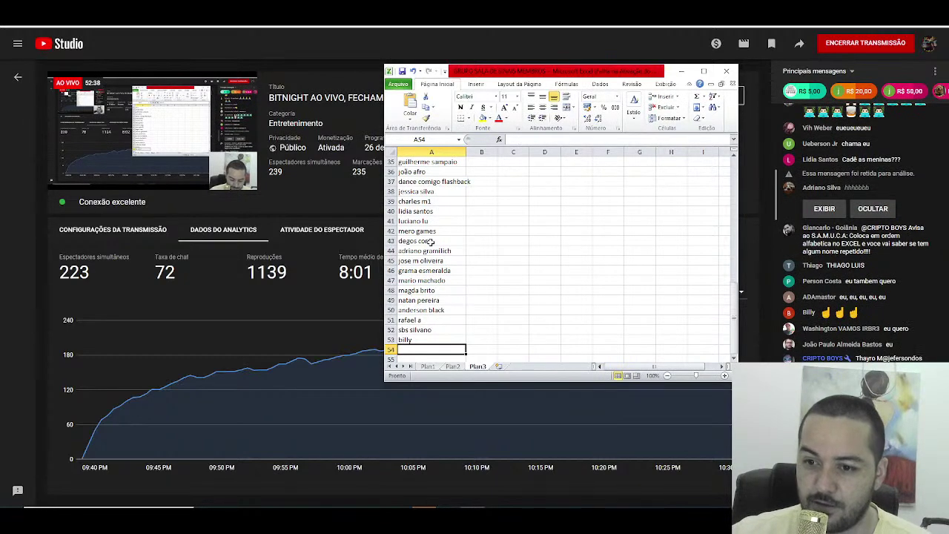
Step: Enter six more viewer names into cells A54 through A59
text(washint)
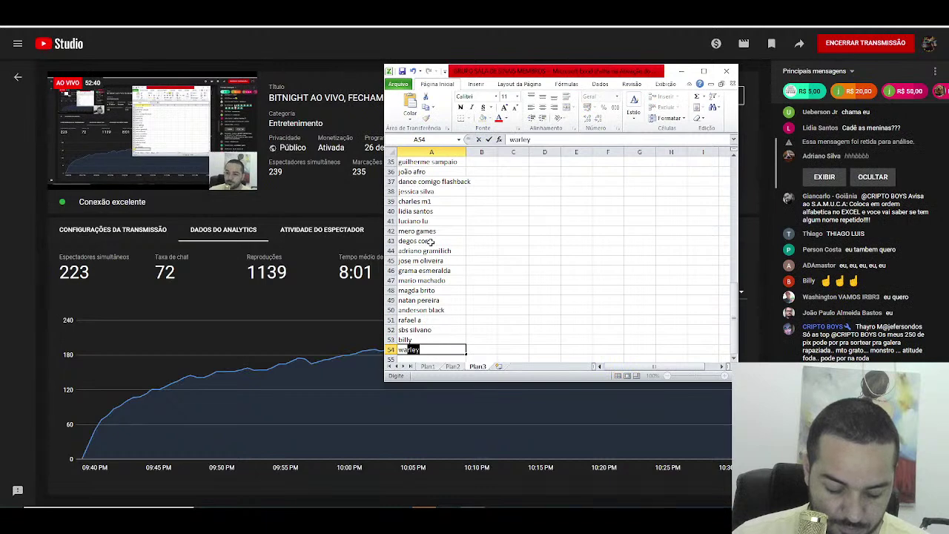
text(os)
key(Return)
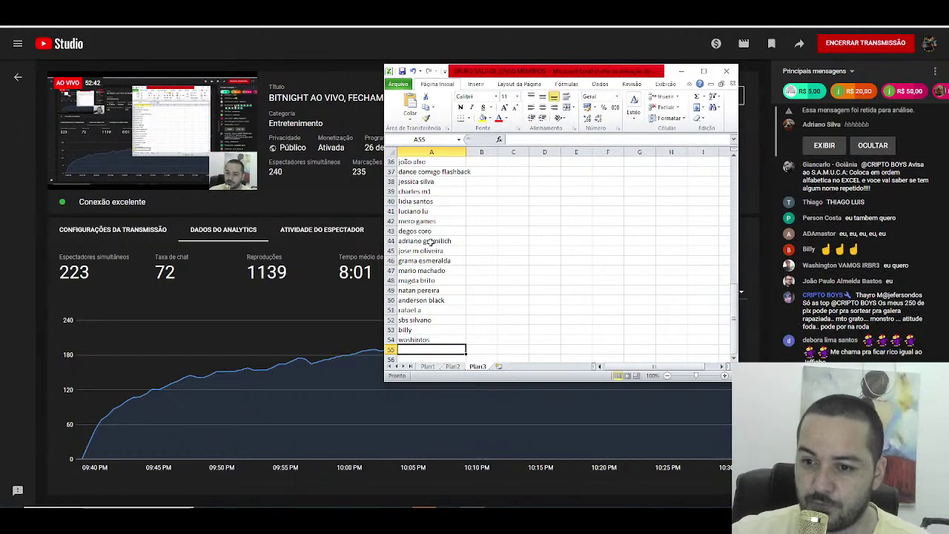
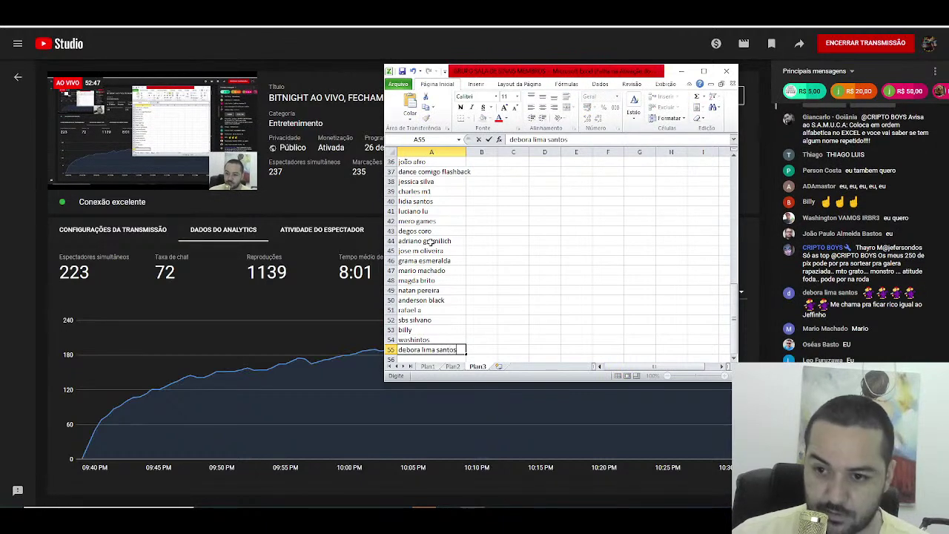
key(Return)
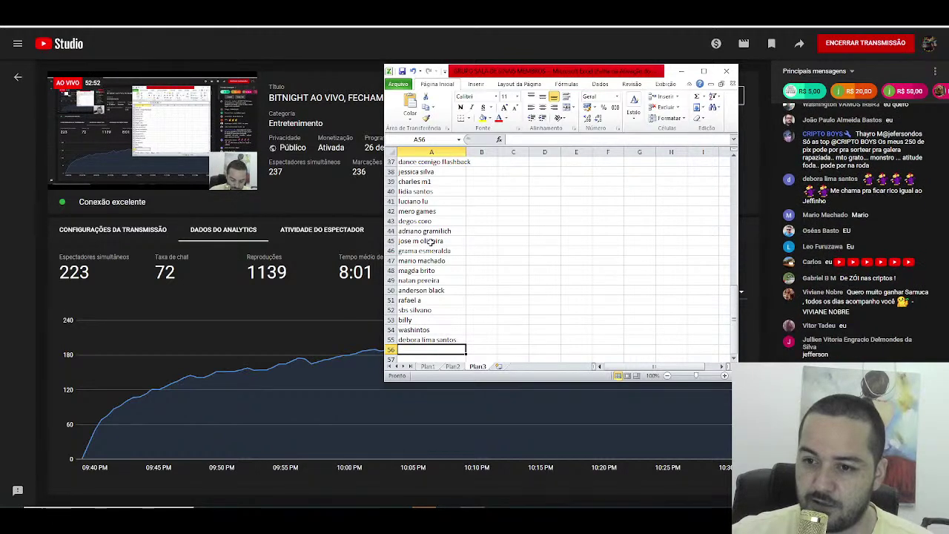
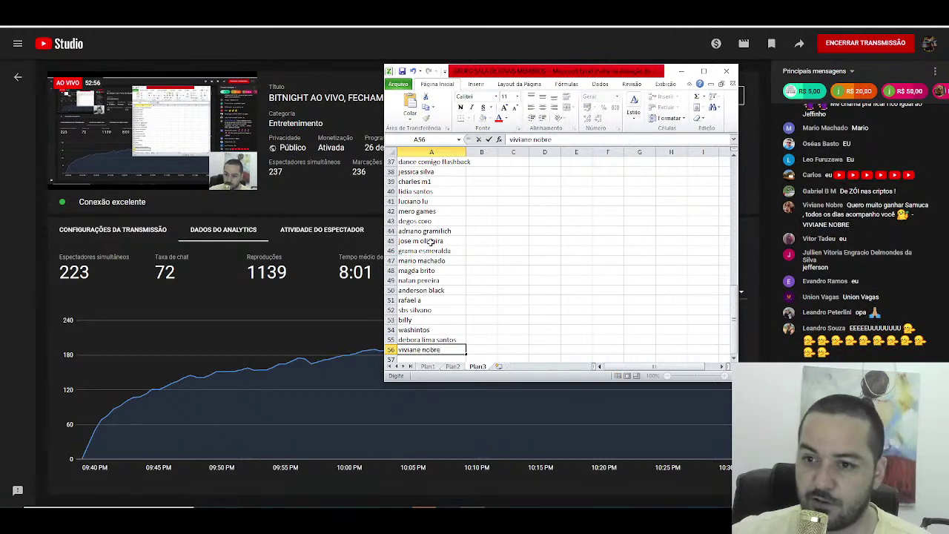
key(Return)
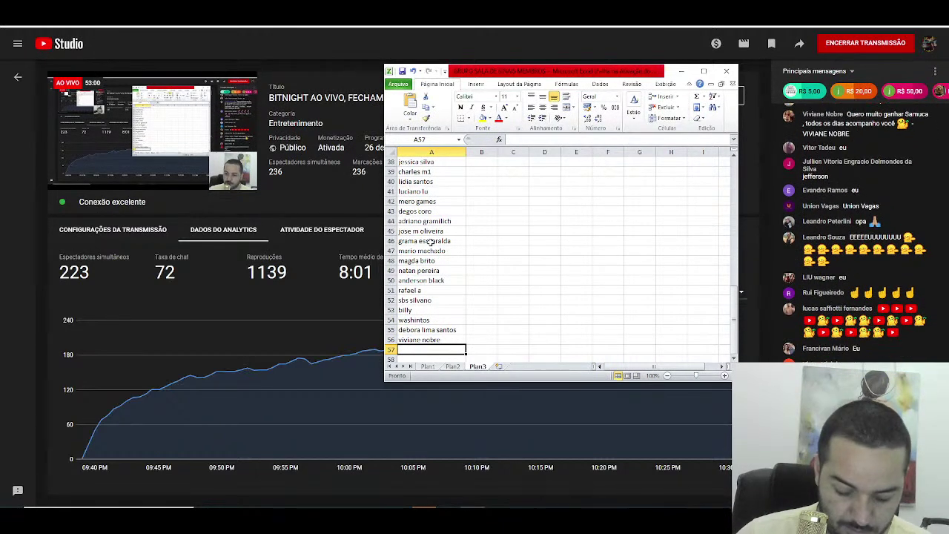
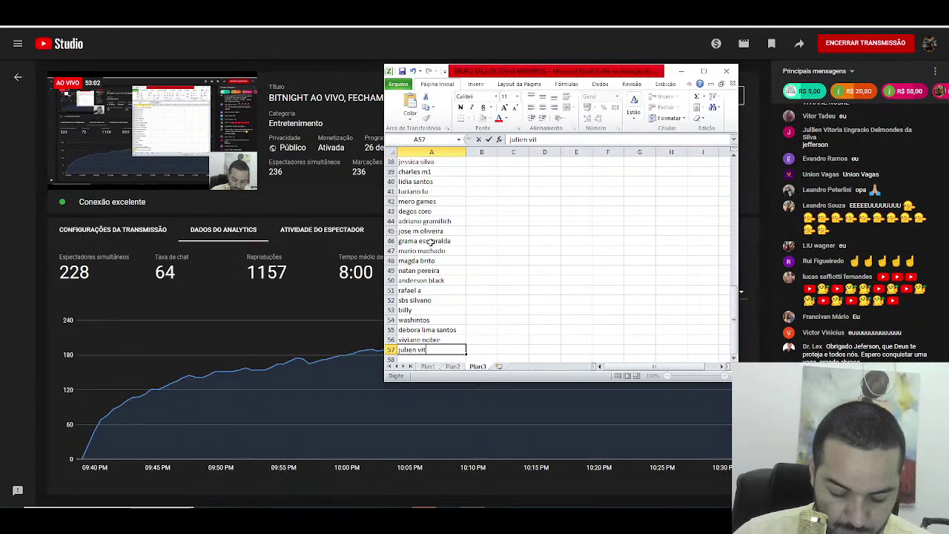
key(Return)
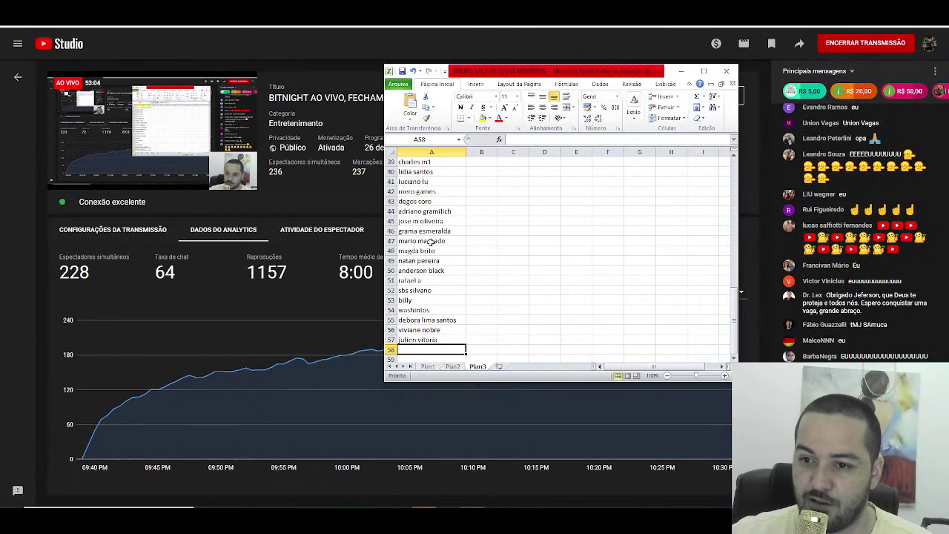
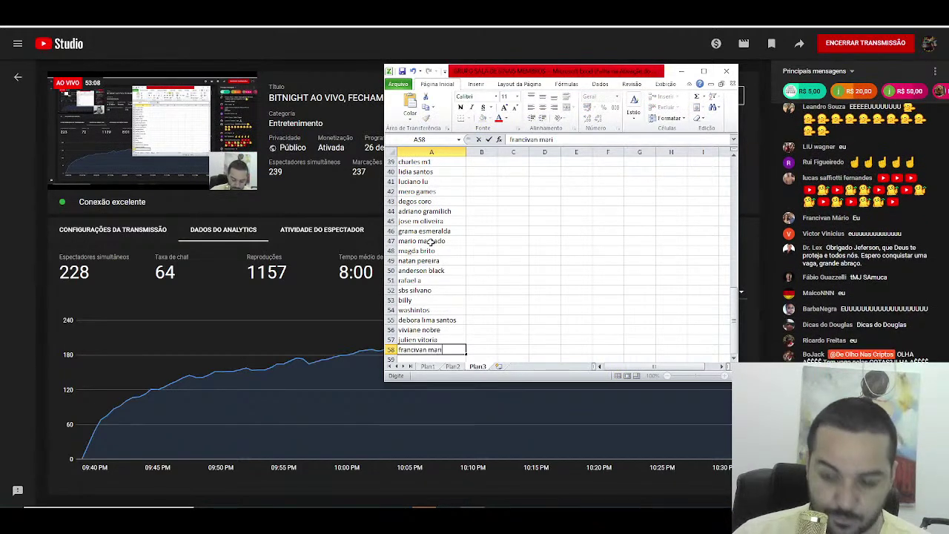
key(Return)
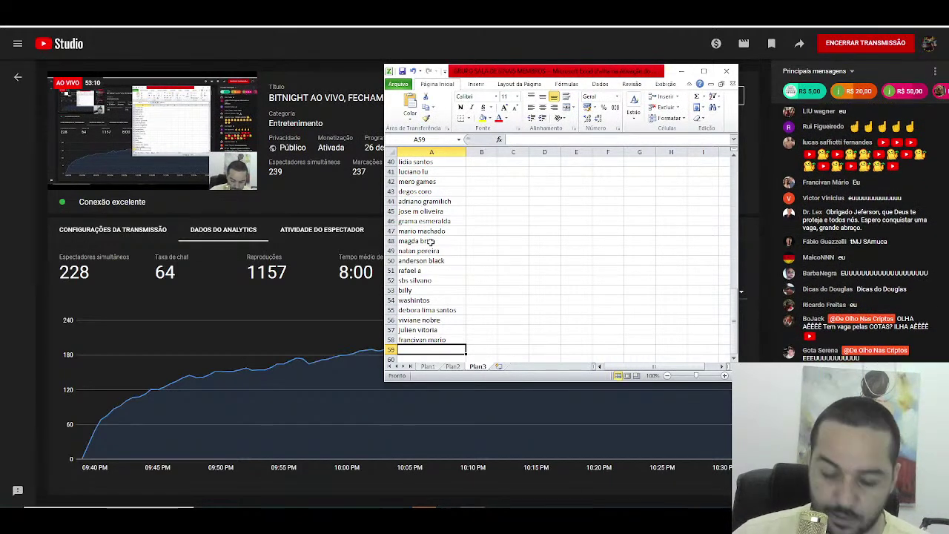
text(dicas do do)
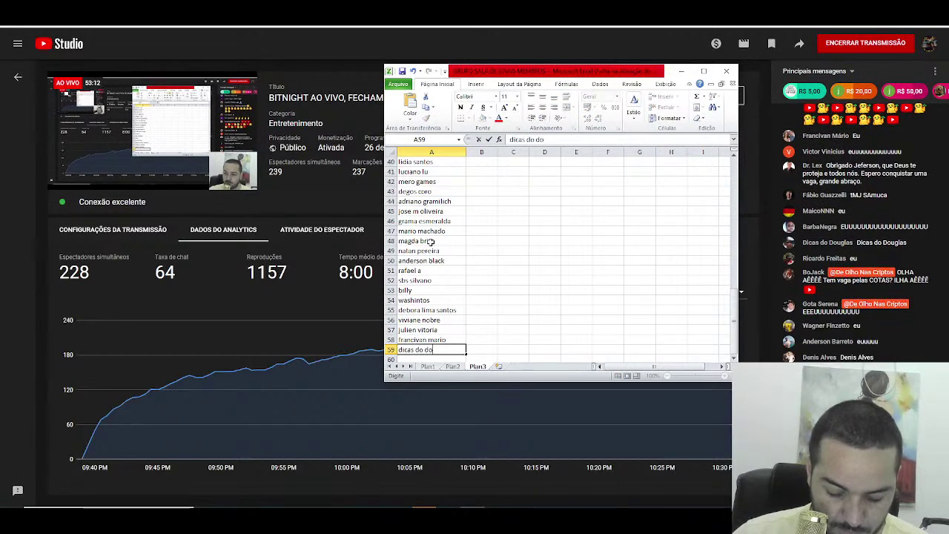
text(uglas)
key(Return)
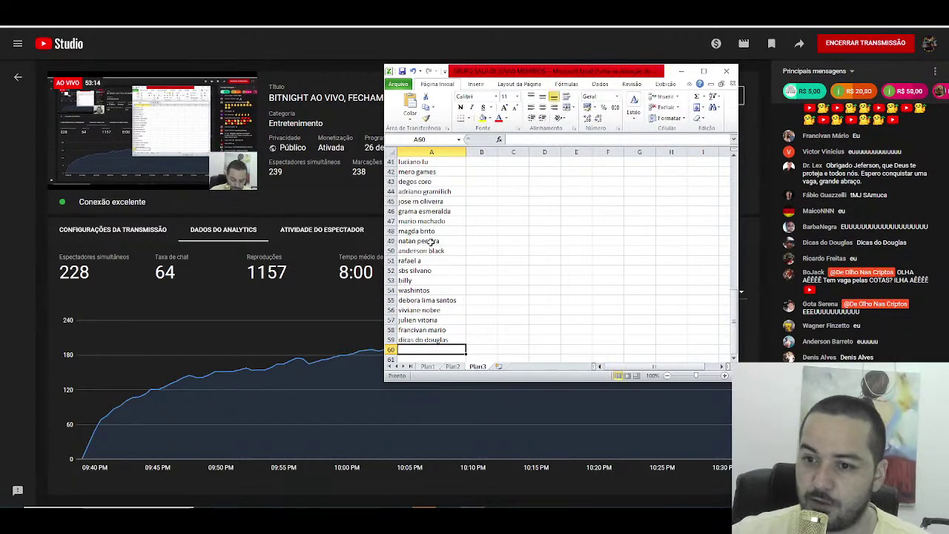
Step: Enter the last five viewer names into cells A60 through A64
text(go)
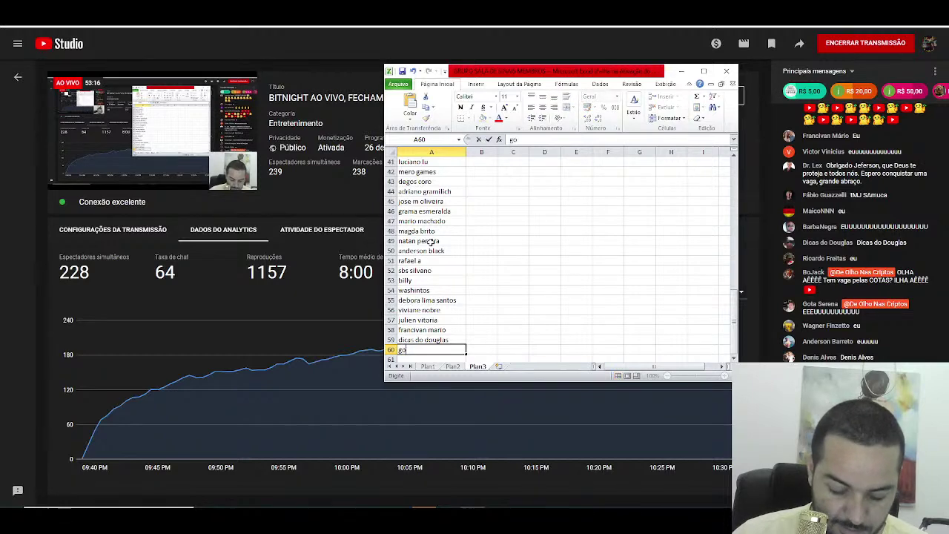
text(ta serena)
key(Return)
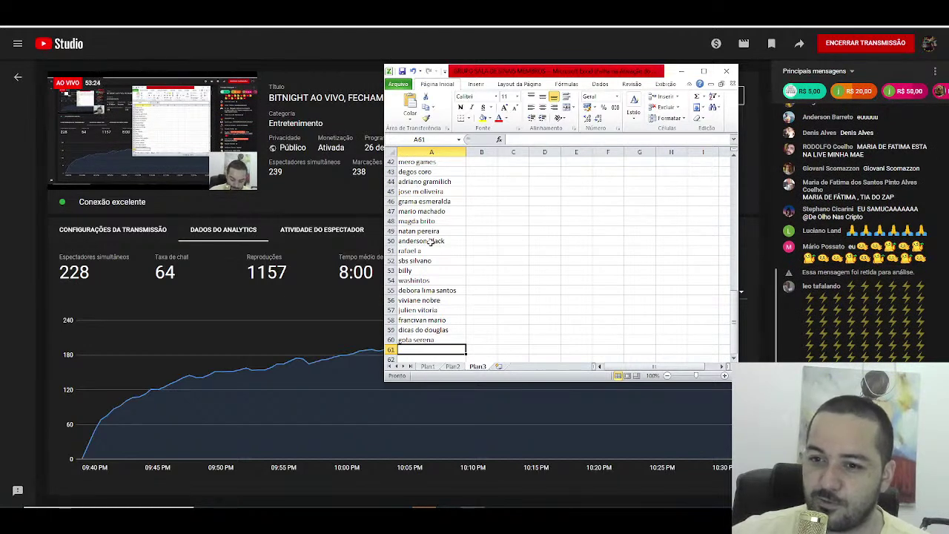
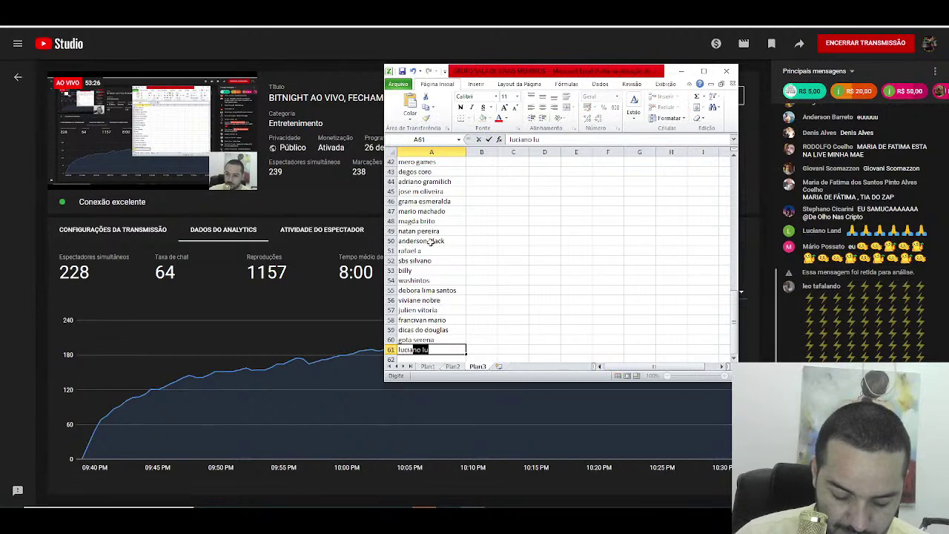
key(Return)
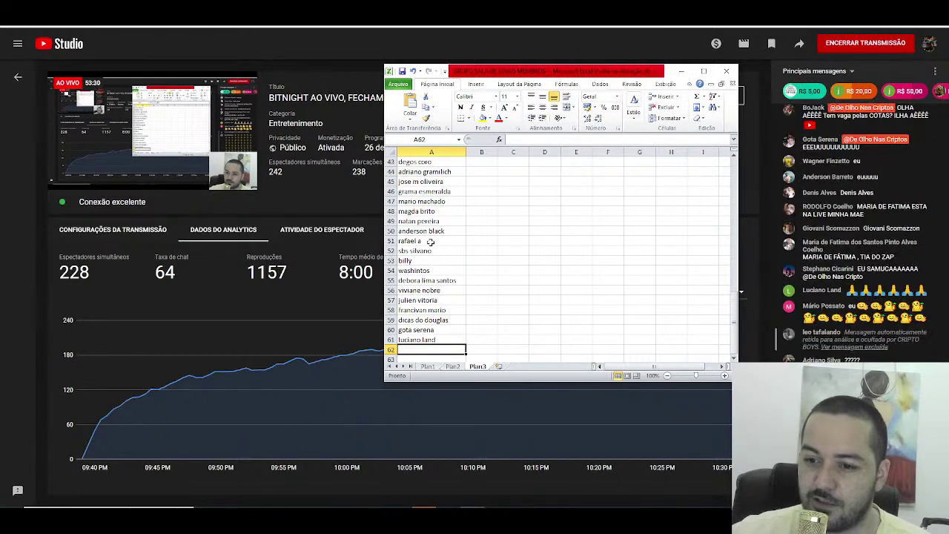
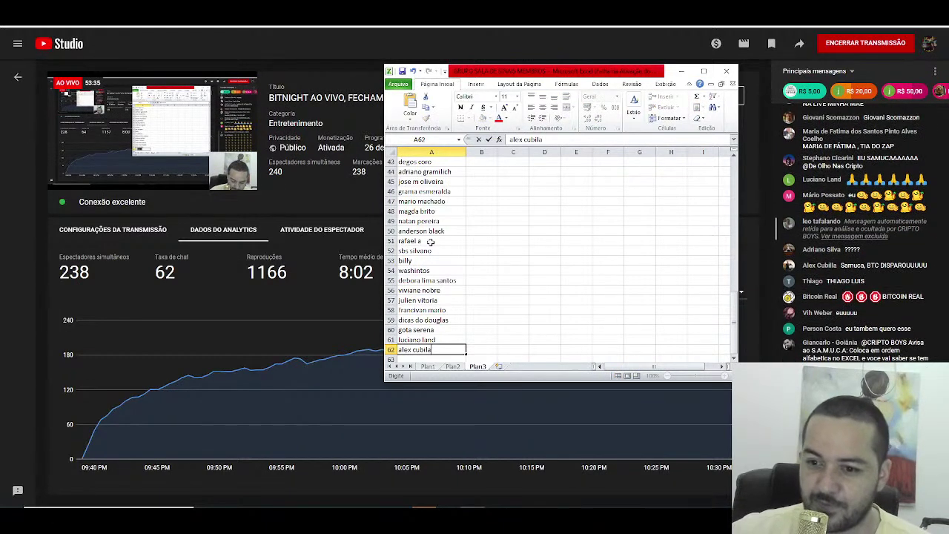
key(Return)
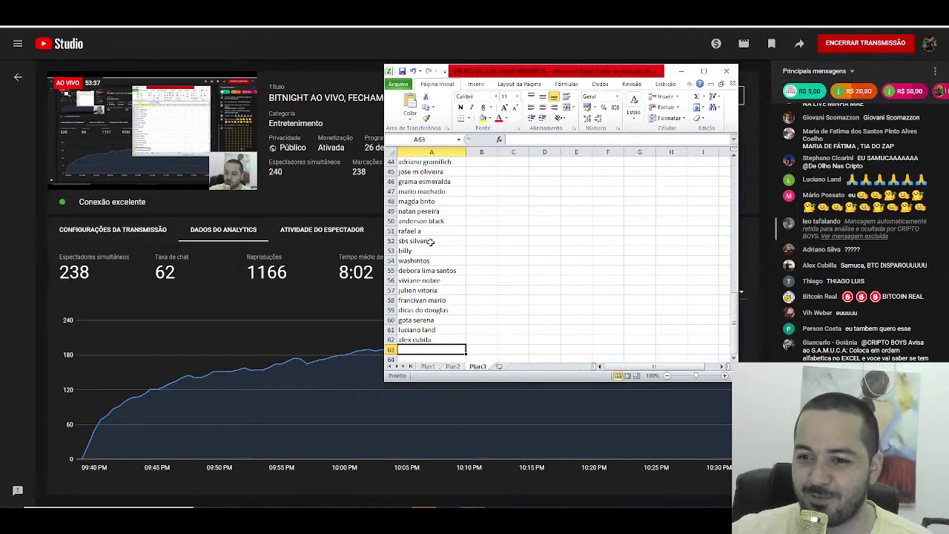
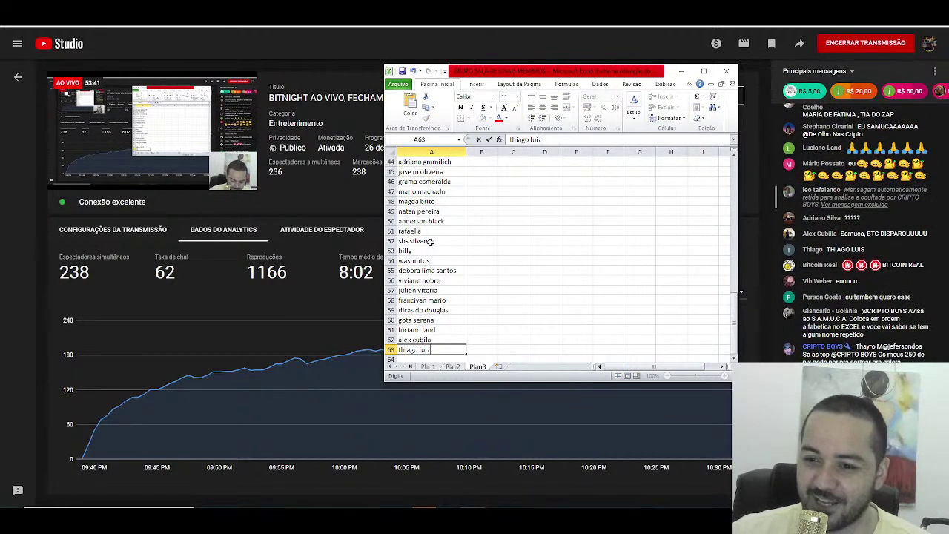
key(Return)
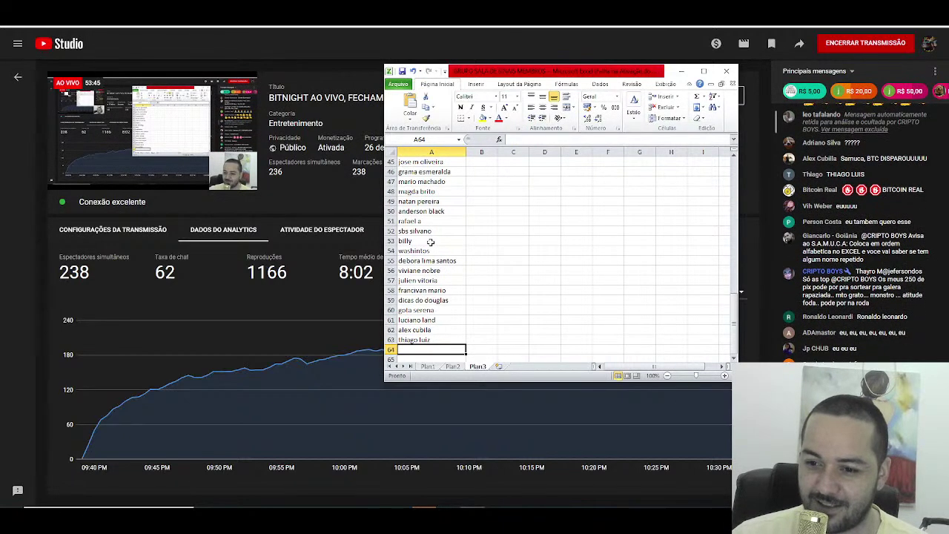
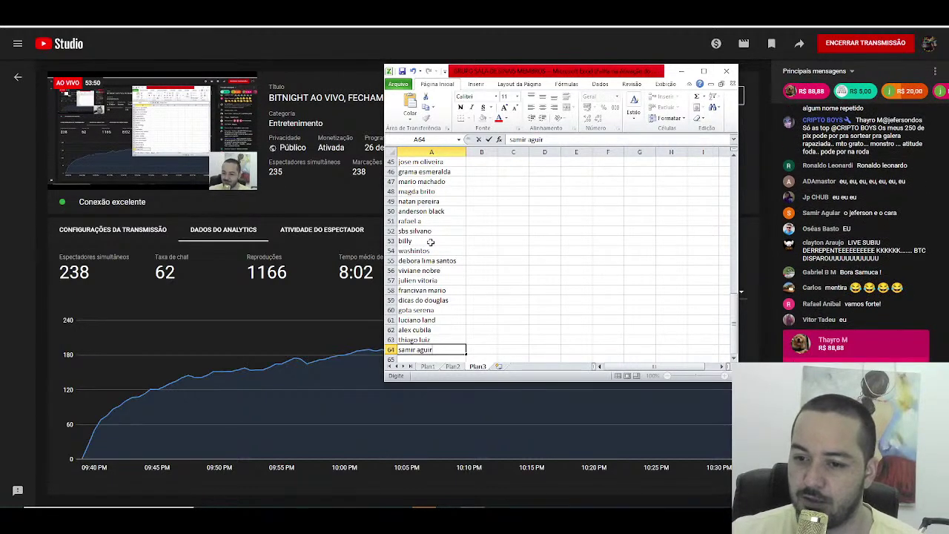
key(Return)
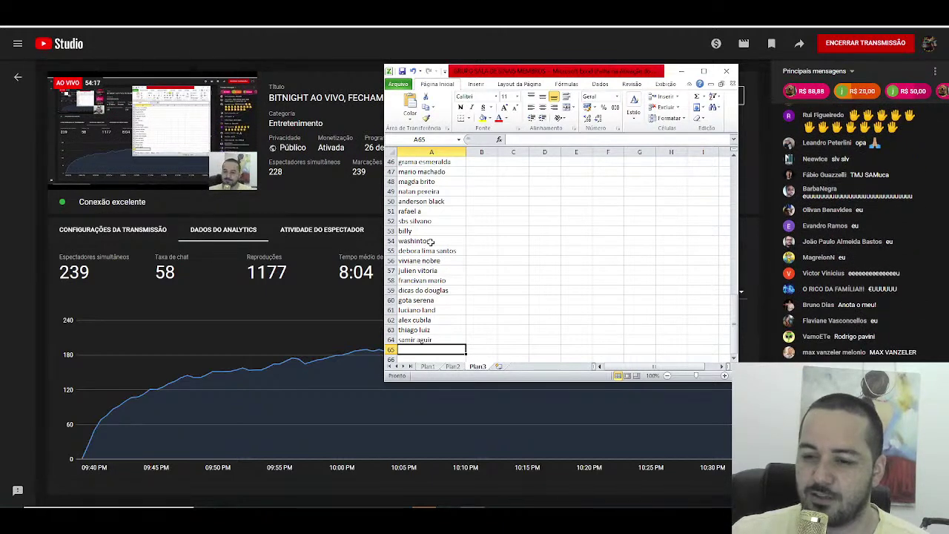
Step: Enter viewer names into A65 through A68, correcting a typo in A66 and overriding AutoComplete in A67
text(magr)
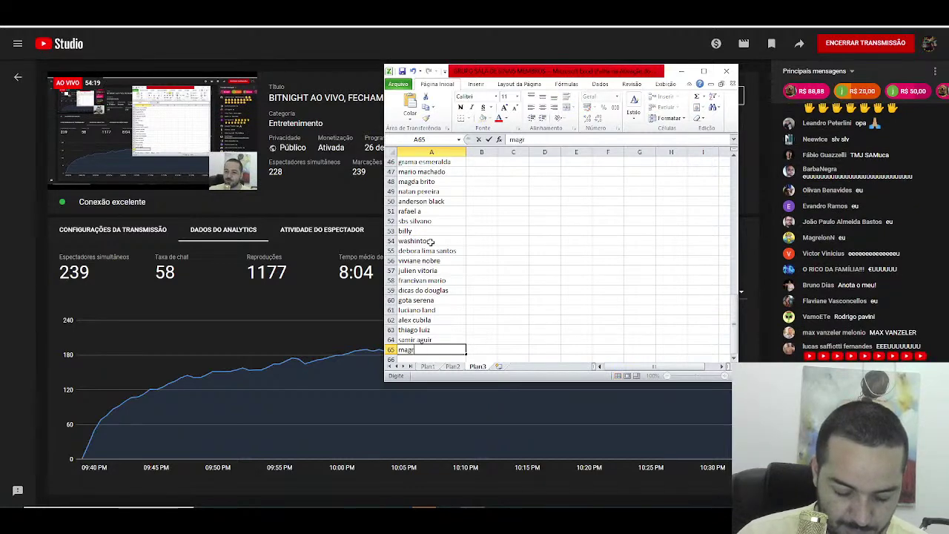
text(elon)
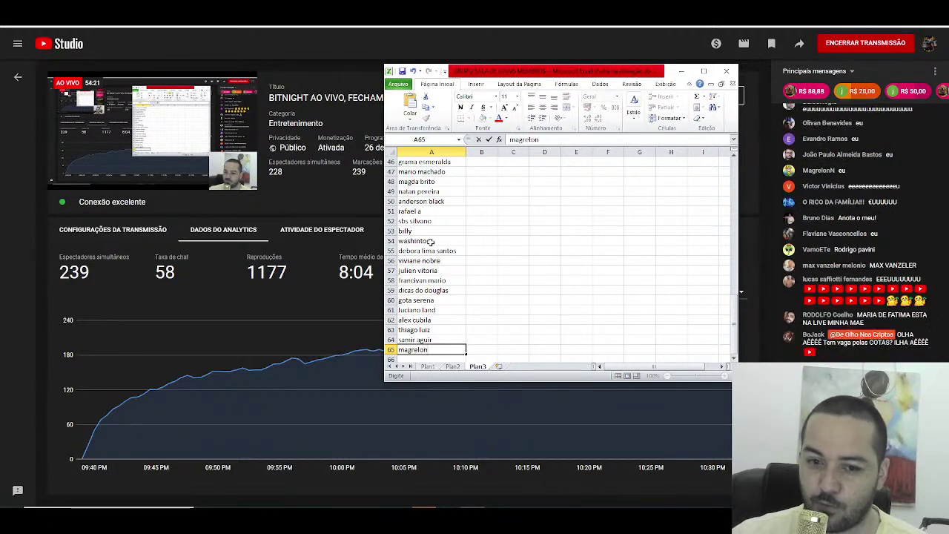
text(n)
key(Return)
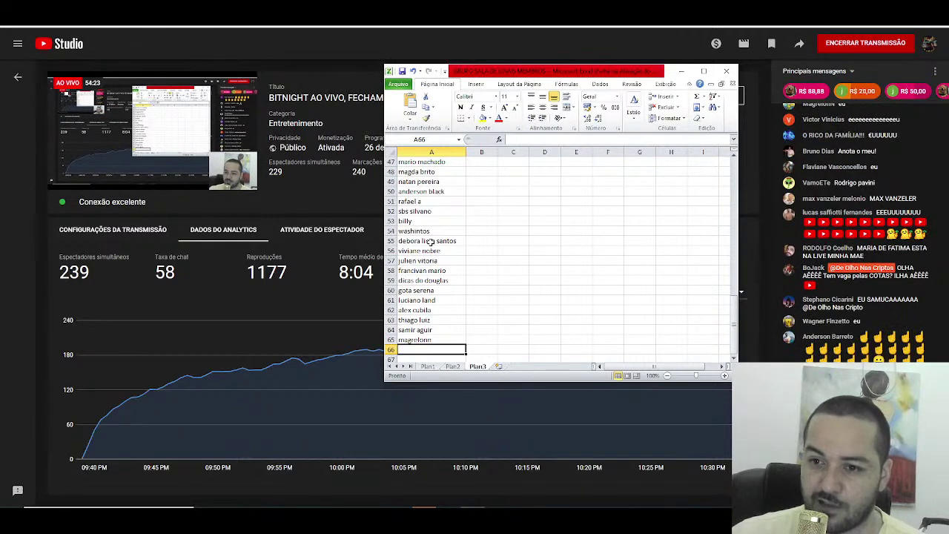
text(vamoet)
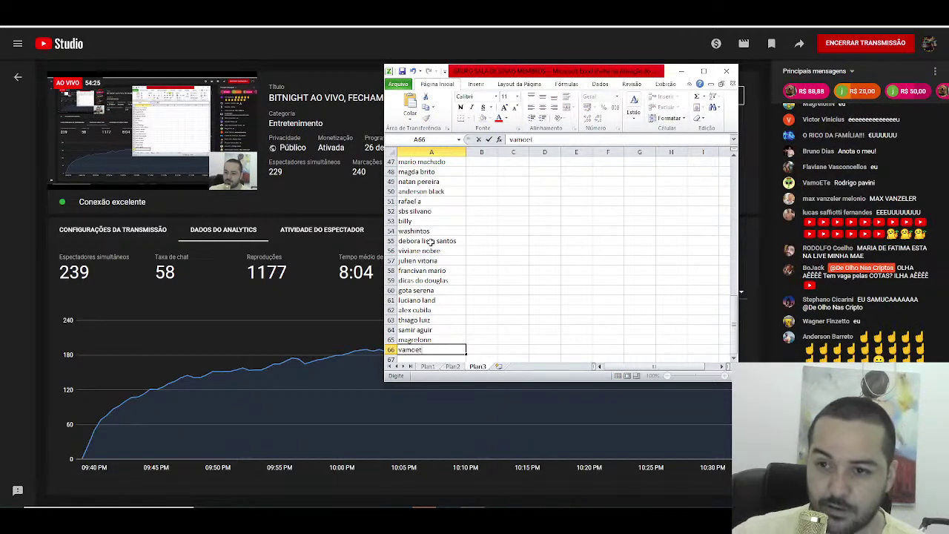
key(BackSpace)
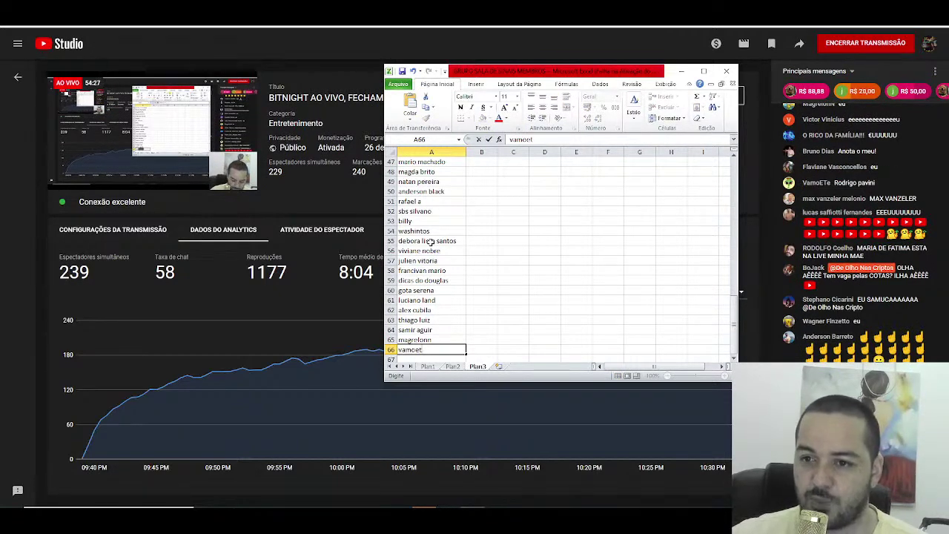
key(BackSpace)
key(BackSpace)
key(BackSpace)
key(BackSpace)
key(BackSpace)
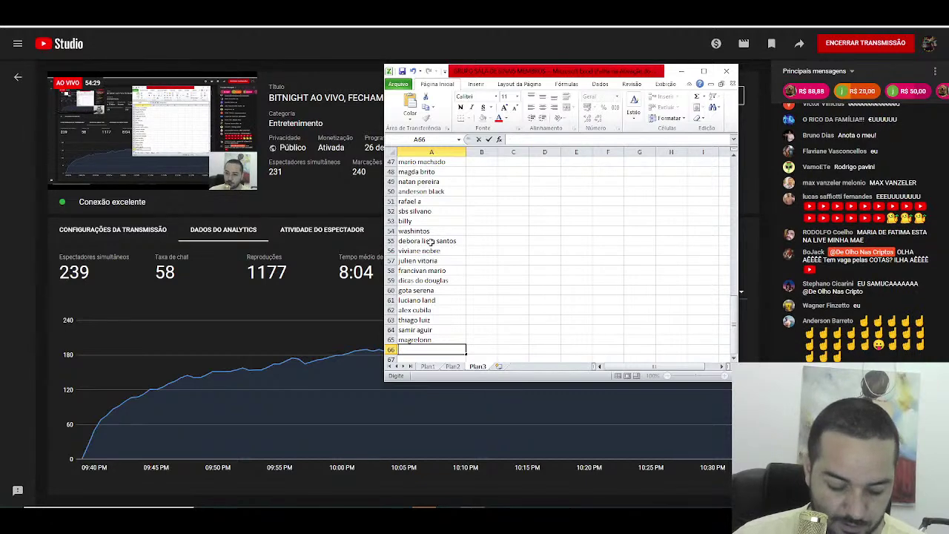
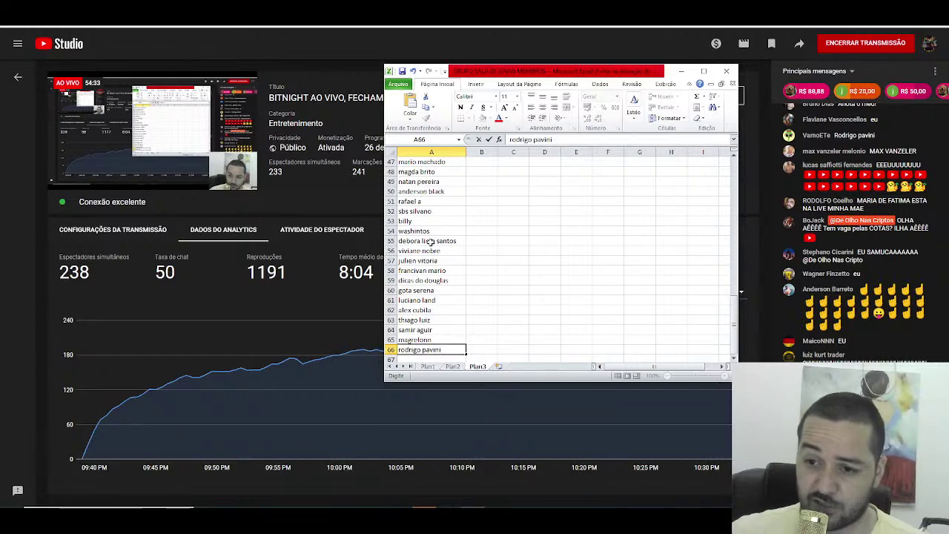
key(Return)
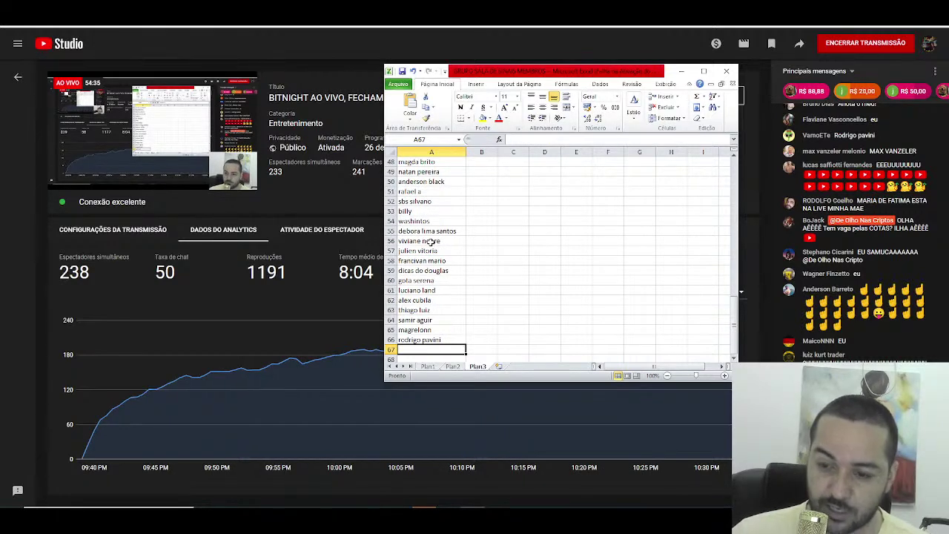
text(luiz)
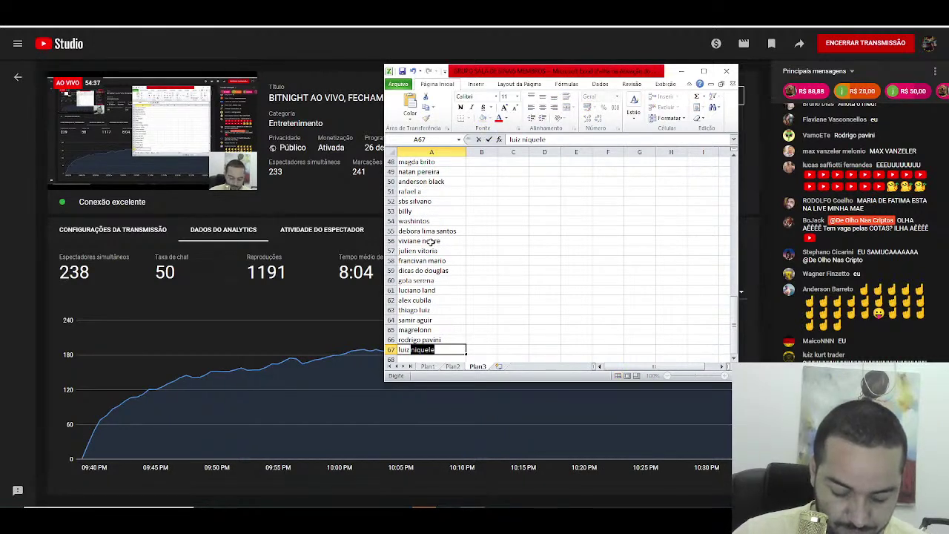
text(kurt trade)
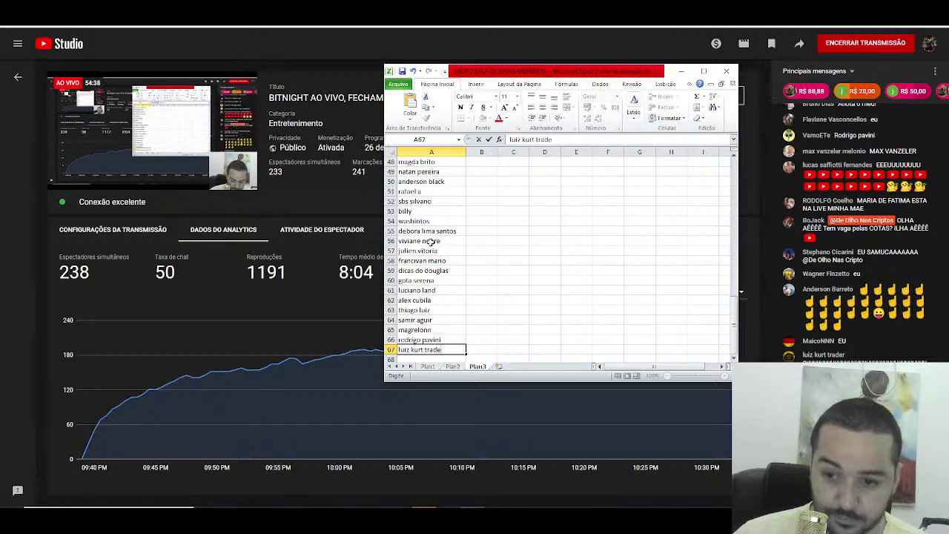
text(r)
key(Return)
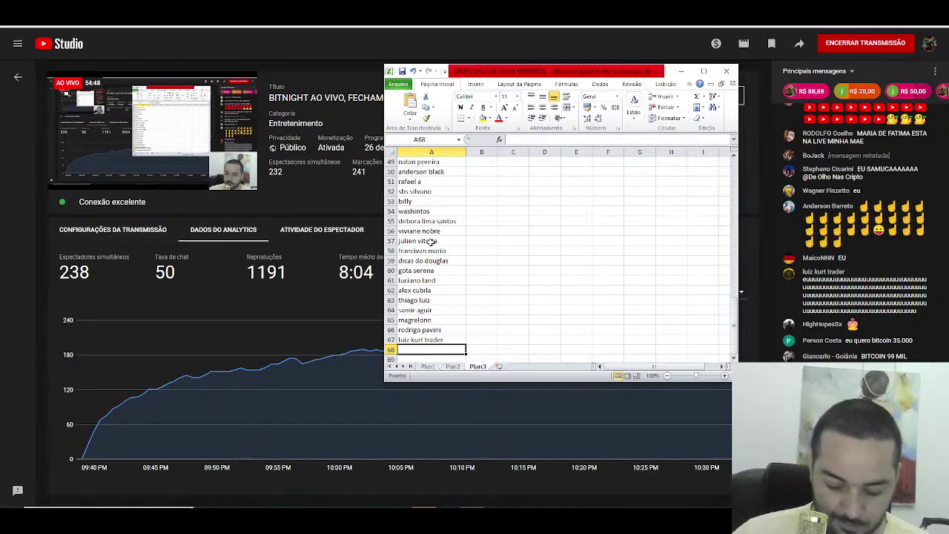
text(ueberson)
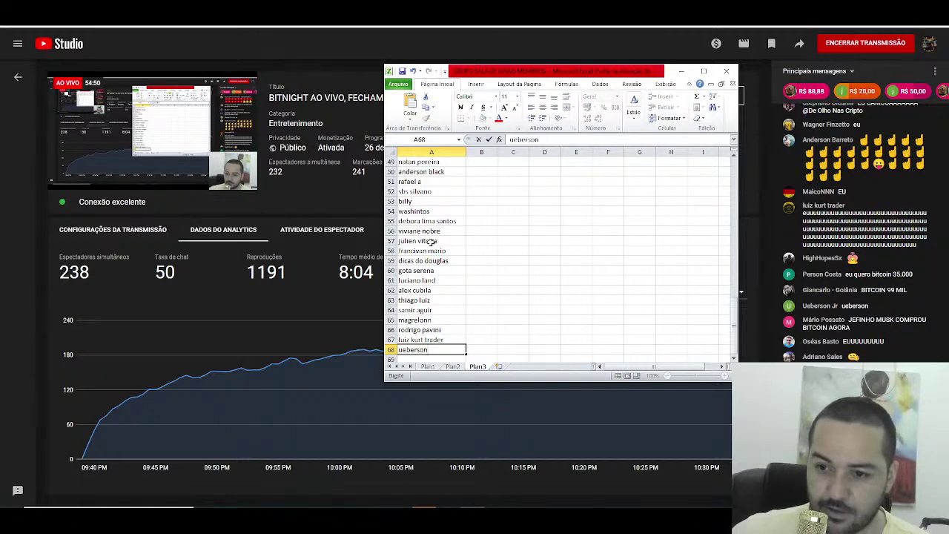
key(Return)
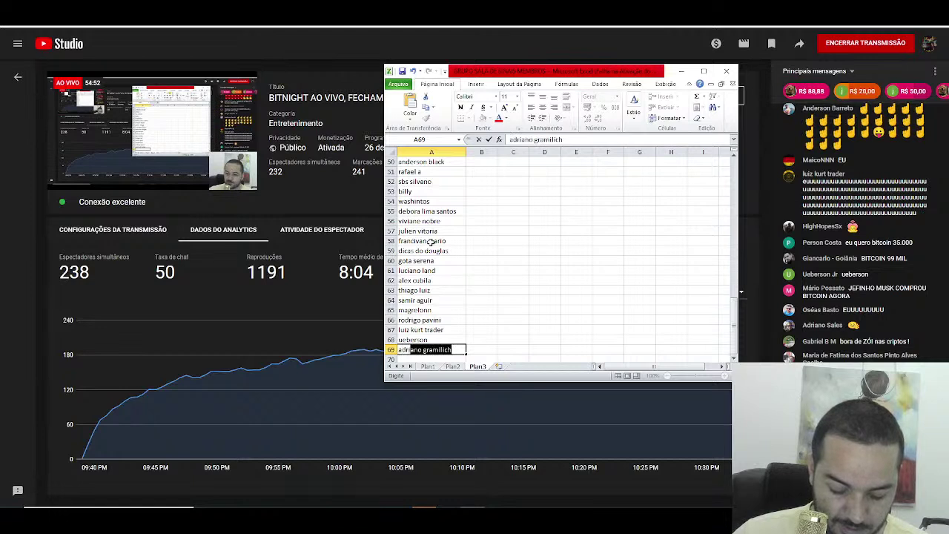
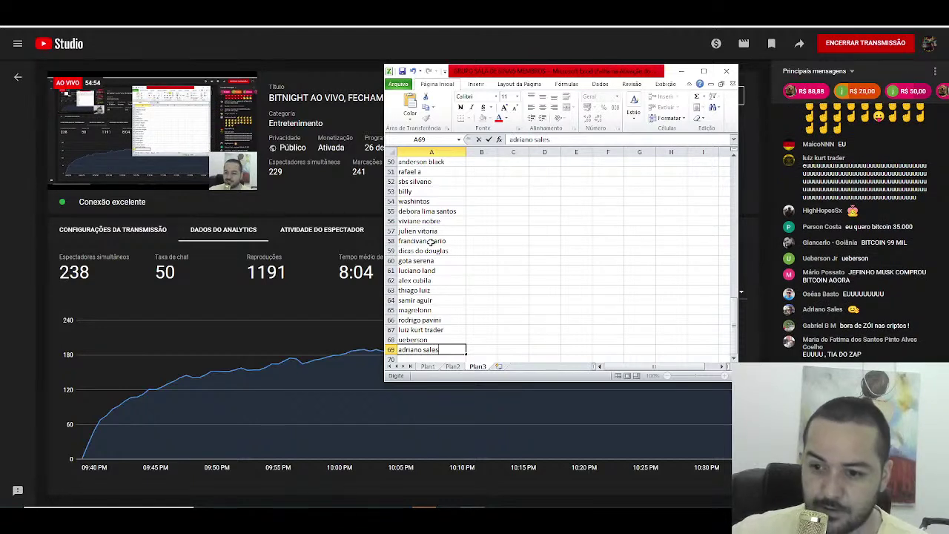
Step: Enter five viewer names into cells A69 through A73
key(Return)
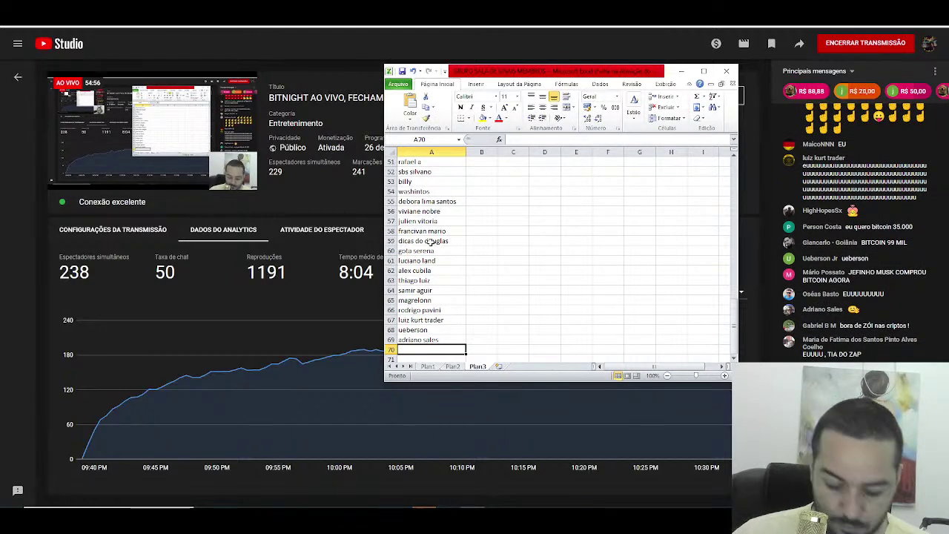
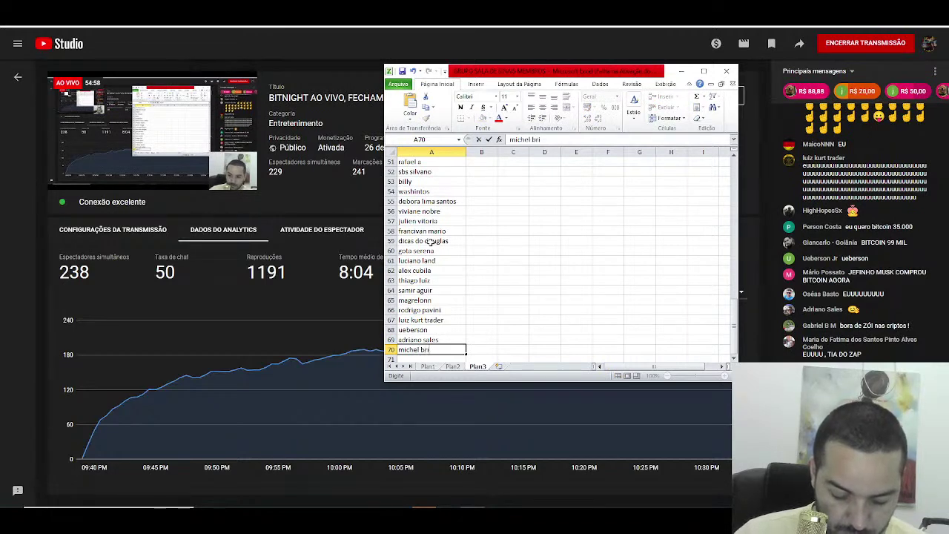
key(Return)
text(a)
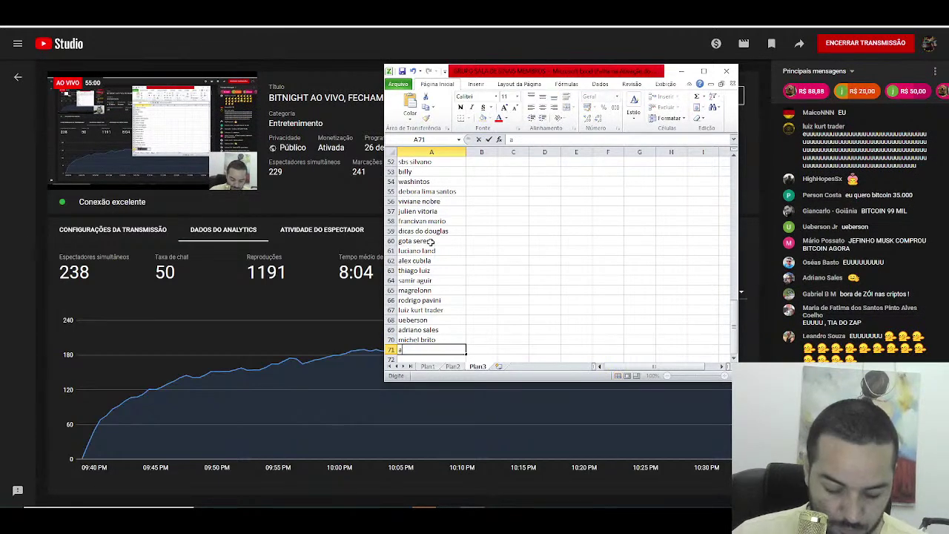
text(damastor)
key(Return)
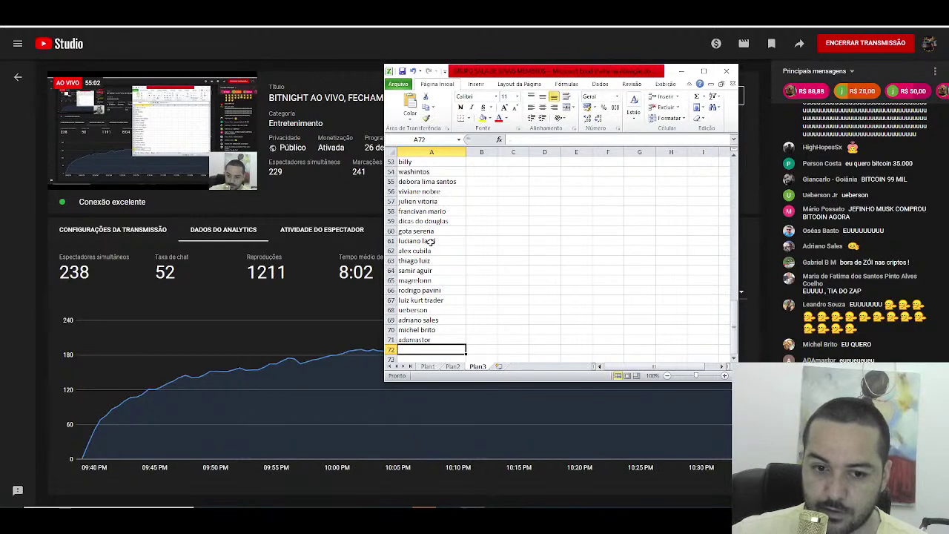
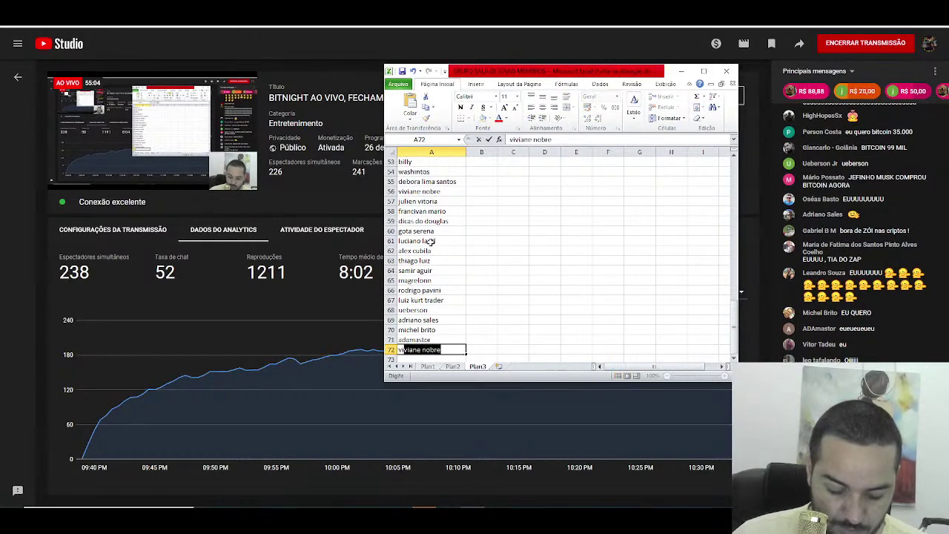
key(Return)
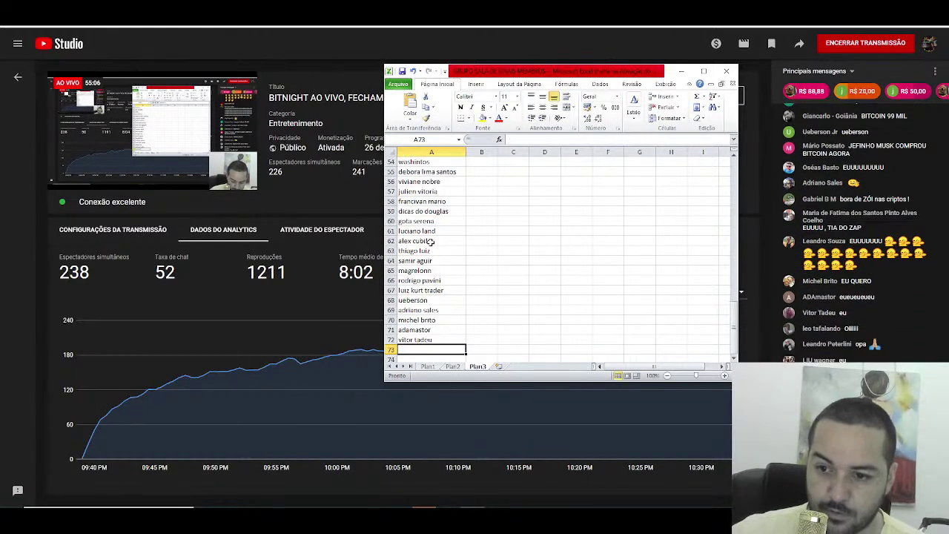
text(m)
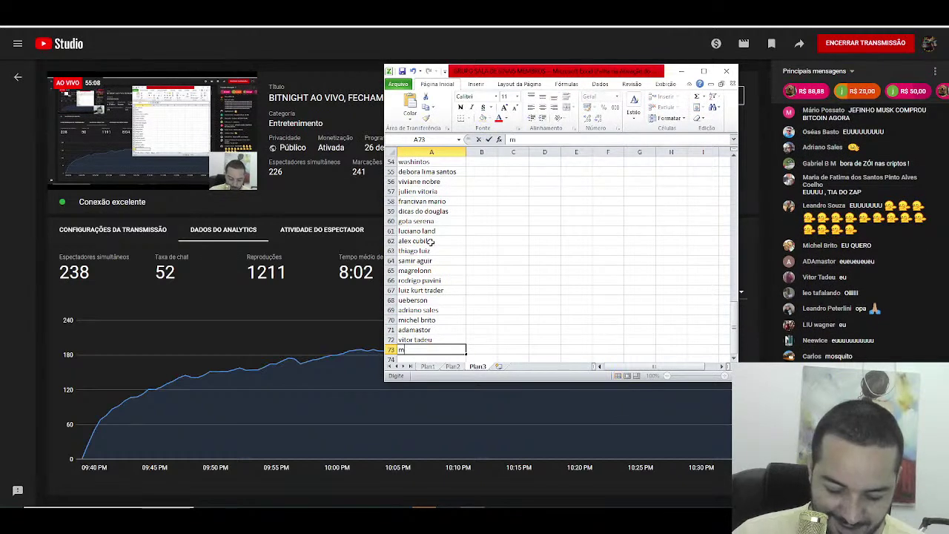
text(osquito)
key(Return)
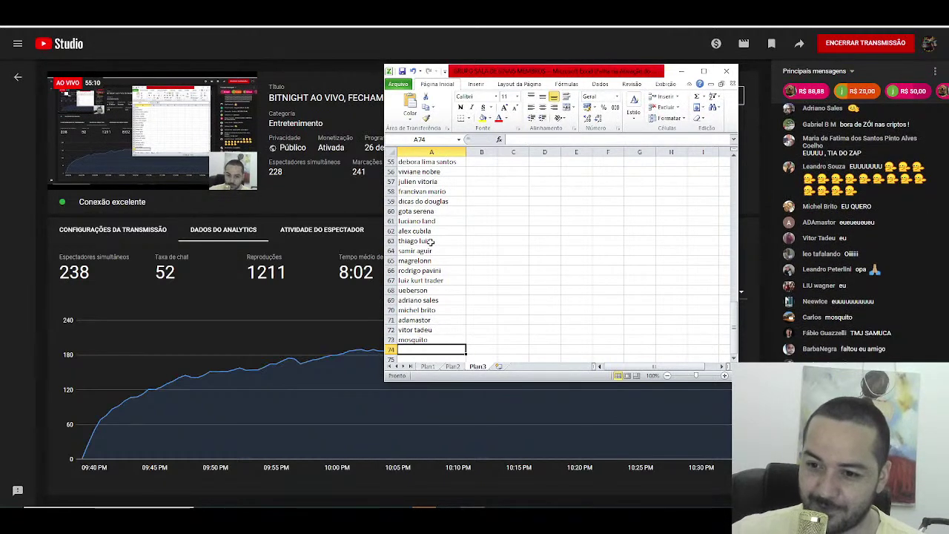
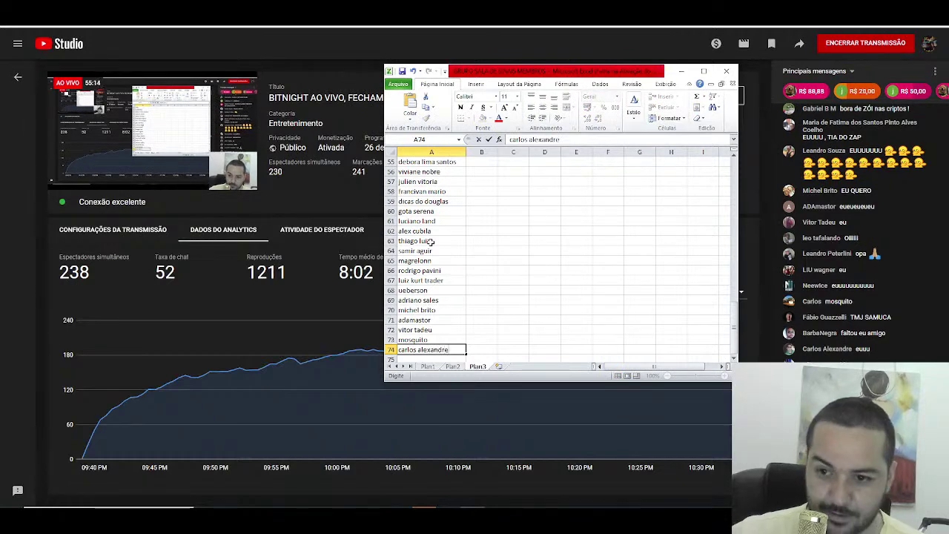
Step: Enter four viewer names into cells A74 through A77
key(Return)
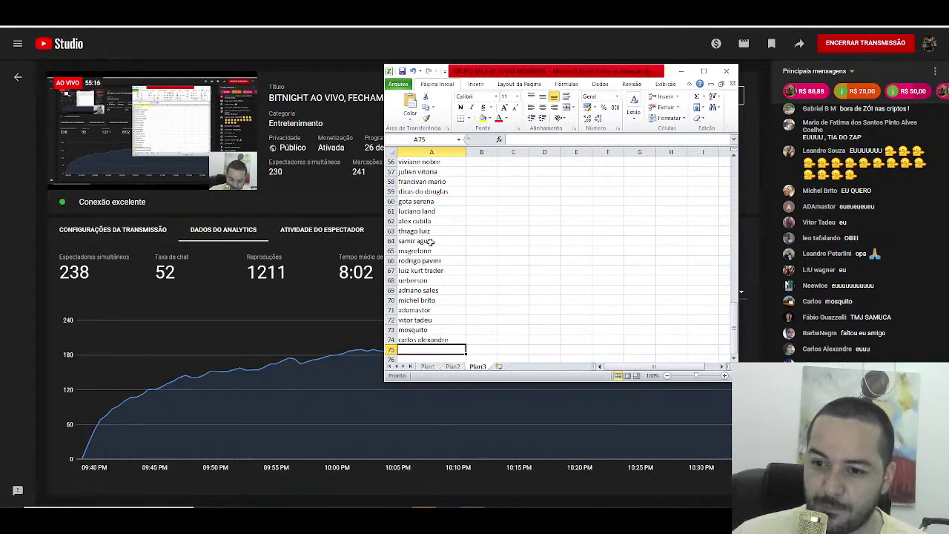
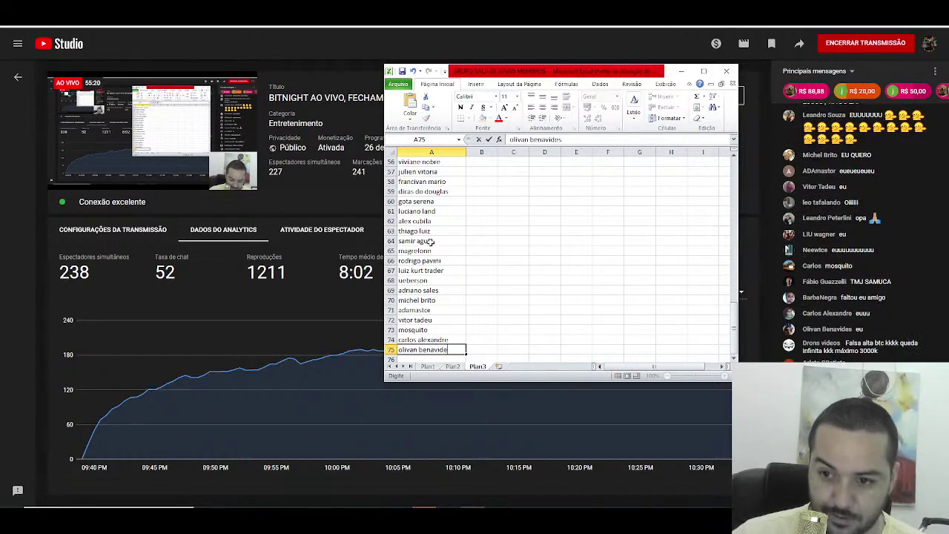
key(Return)
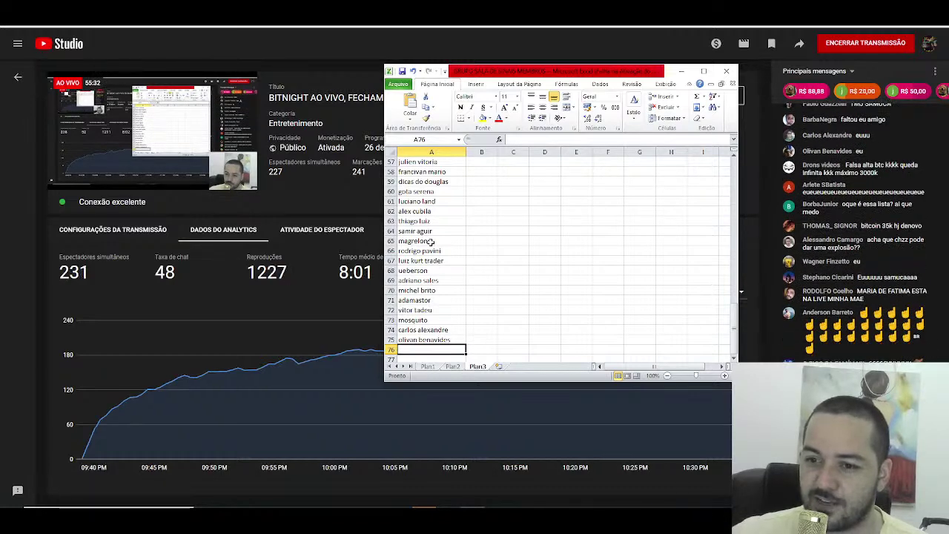
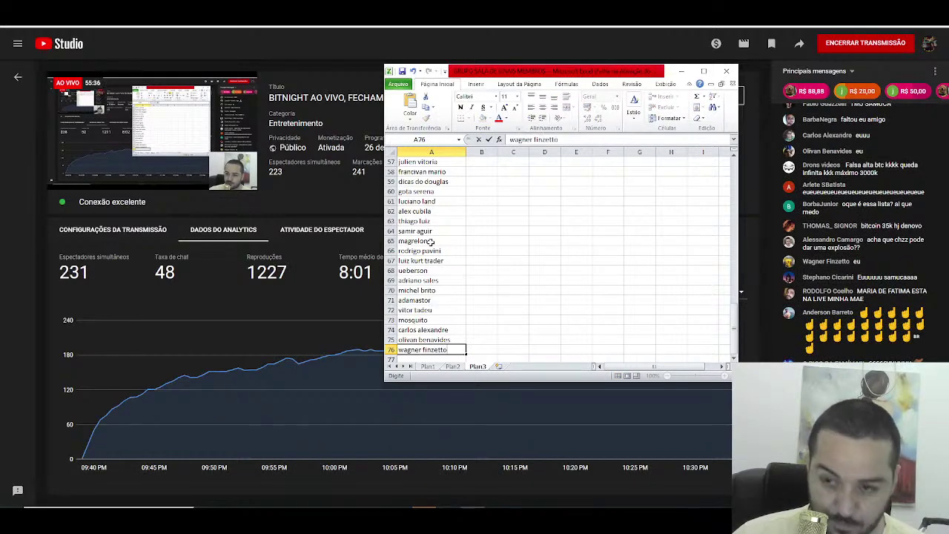
key(Return)
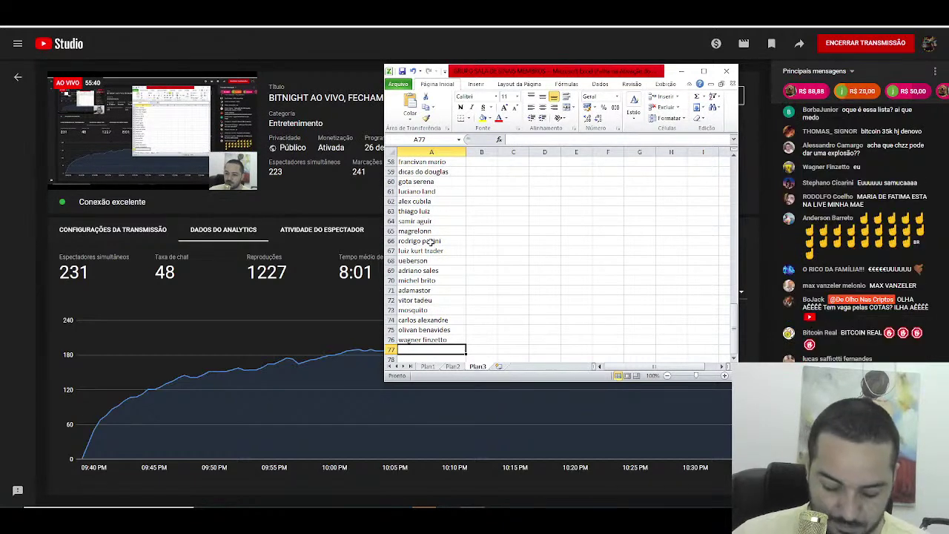
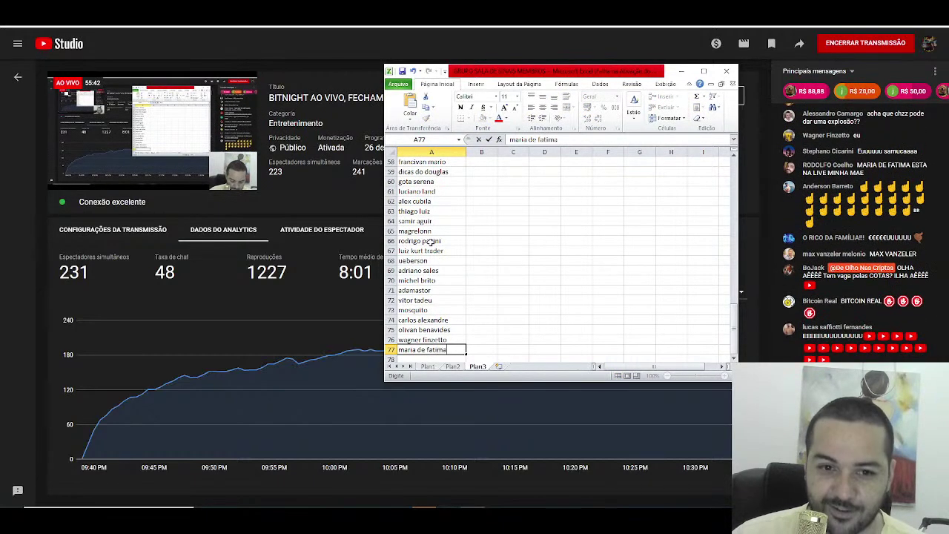
key(Return)
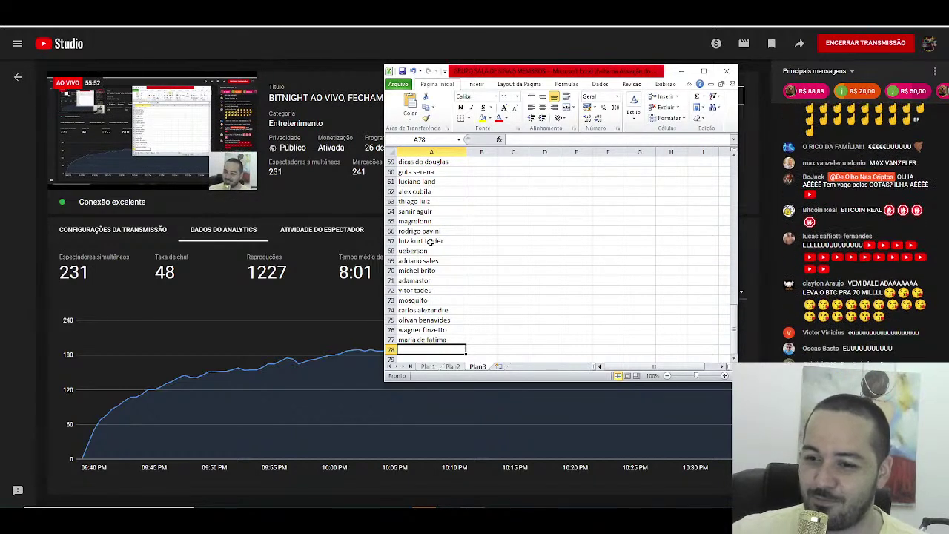
Step: Enter five viewer names into A78 through A82, keeping the typed name over AutoComplete in A82
text(gabriel)
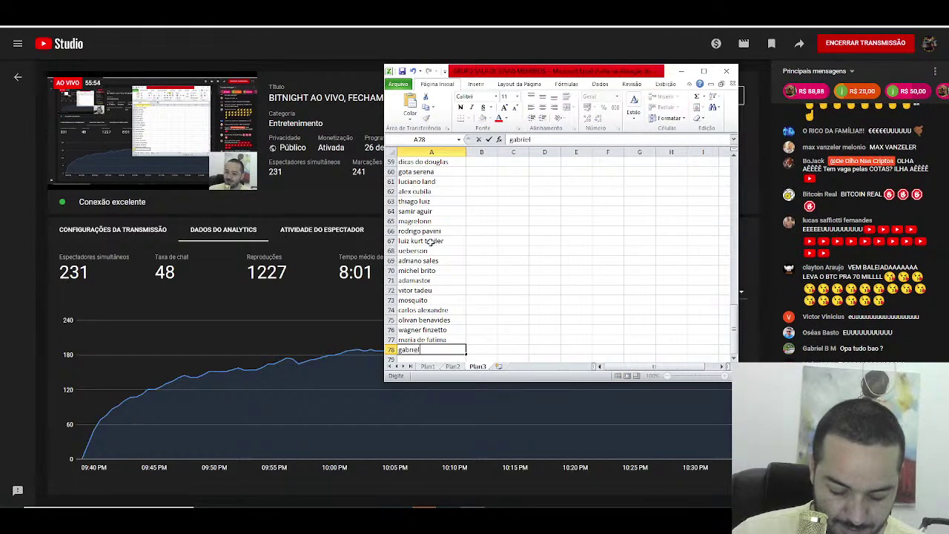
text( b m)
key(Return)
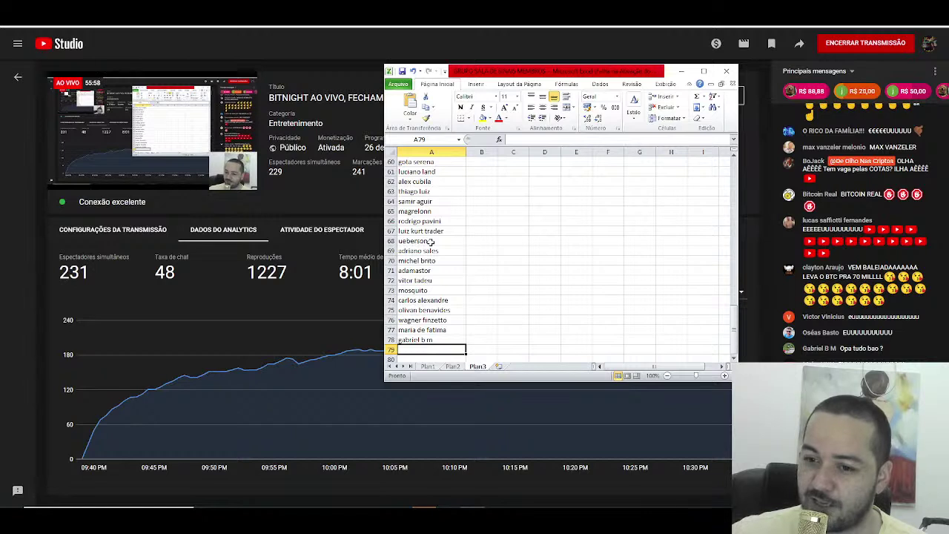
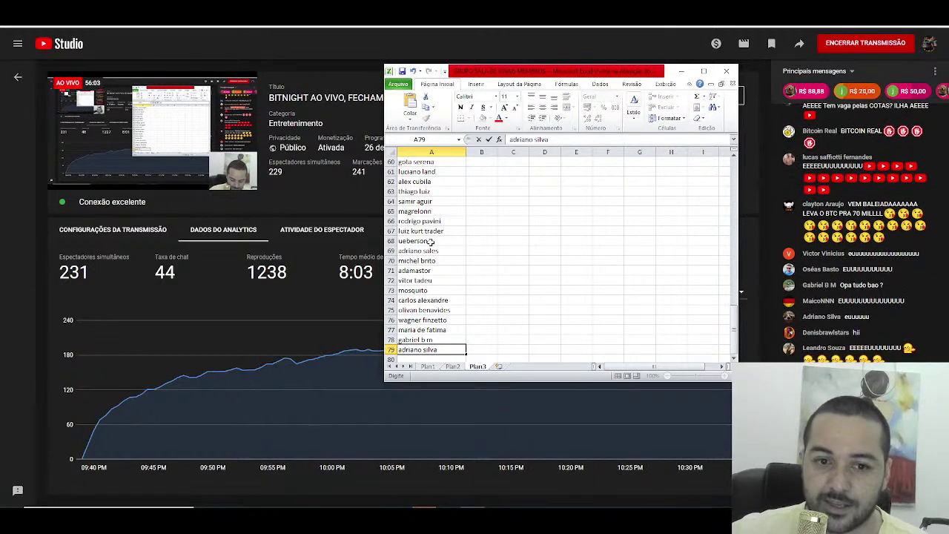
key(Return)
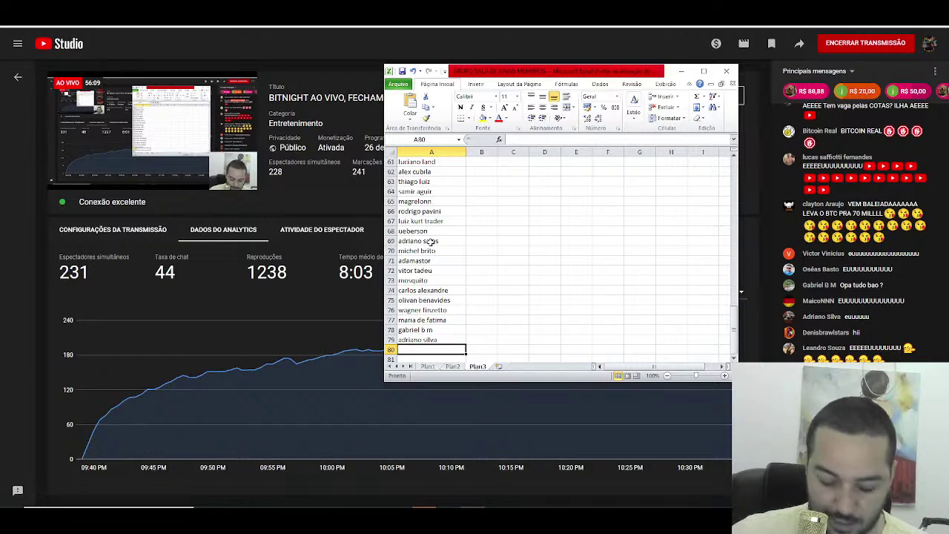
text(denisb)
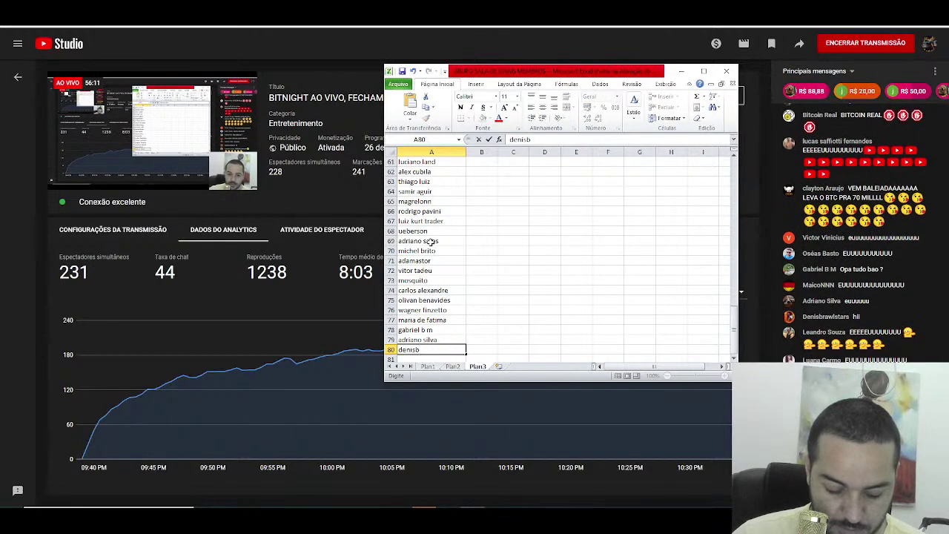
text(rawlstar)
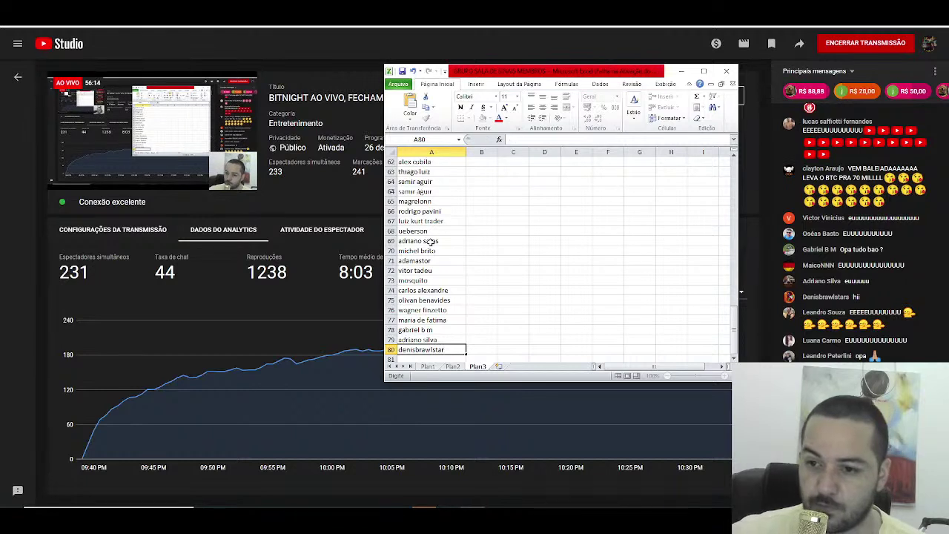
key(Return)
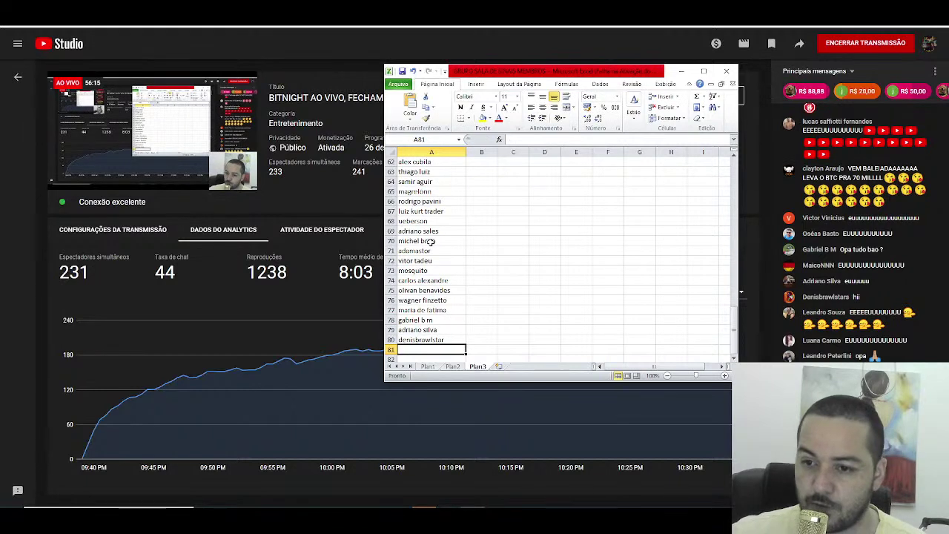
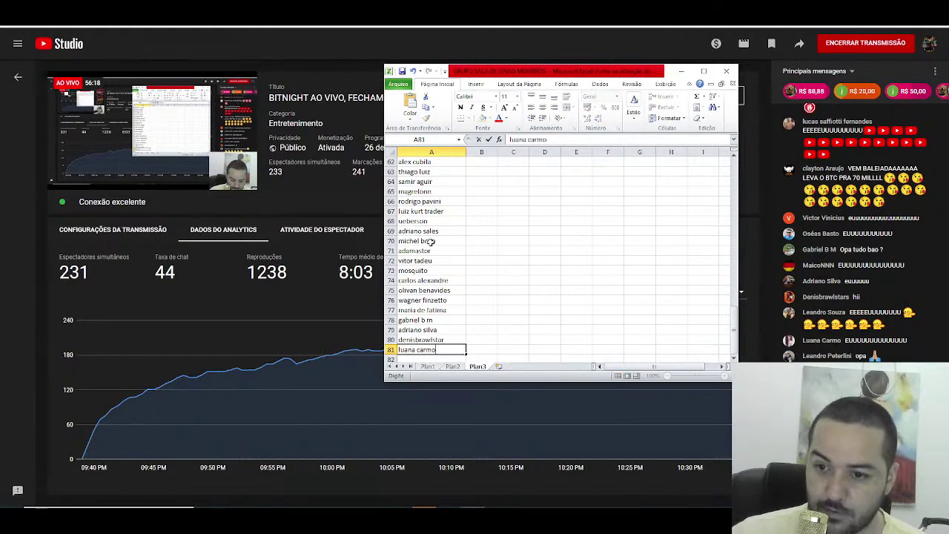
key(Return)
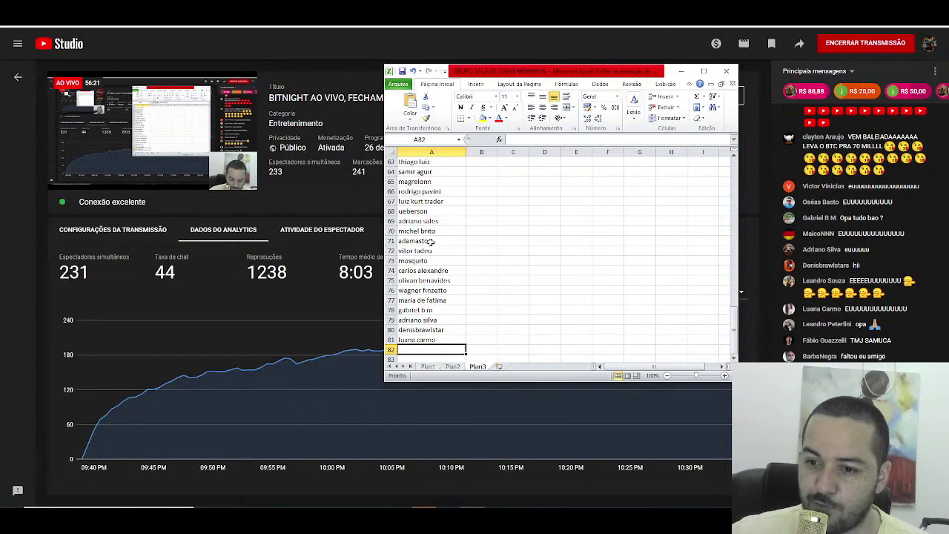
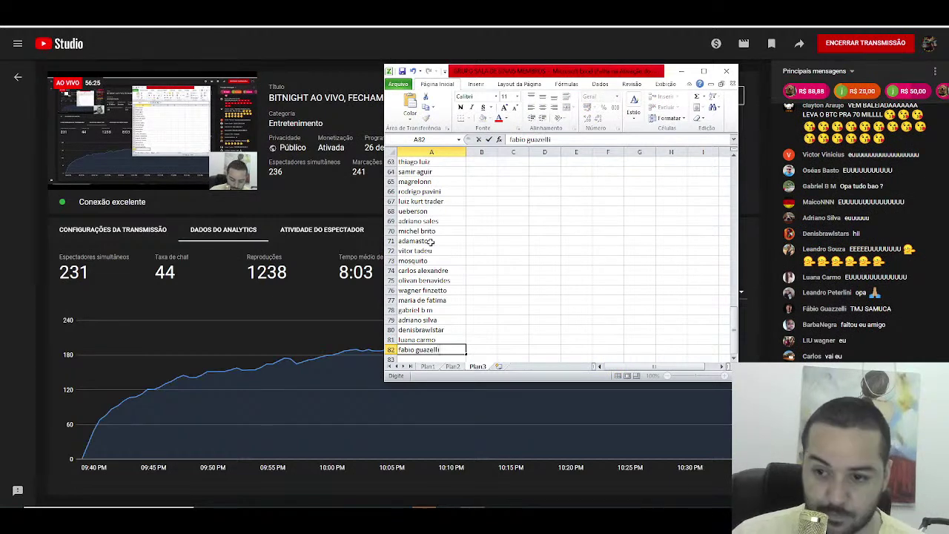
key(Return)
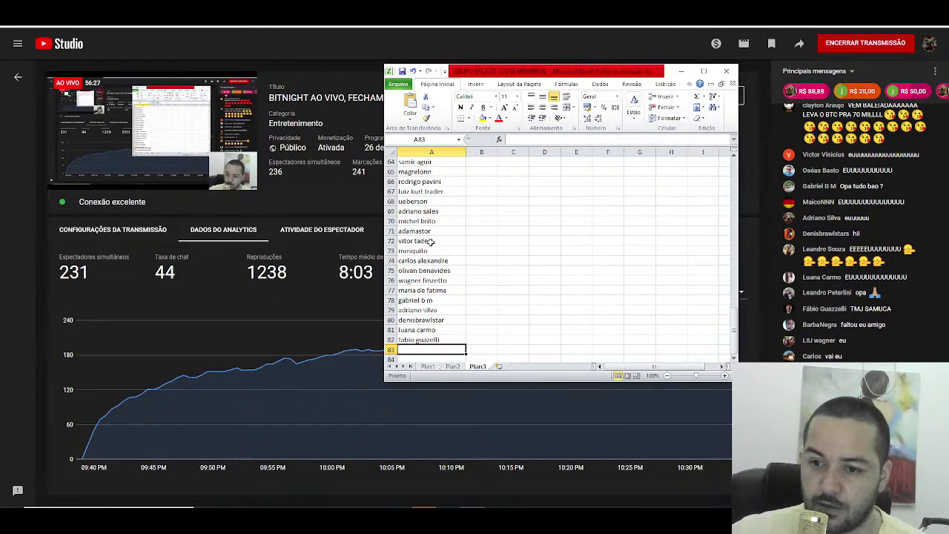
Step: Fix the misspelled entry in A83 so it holds just the first name 'carlos'
text(calos)
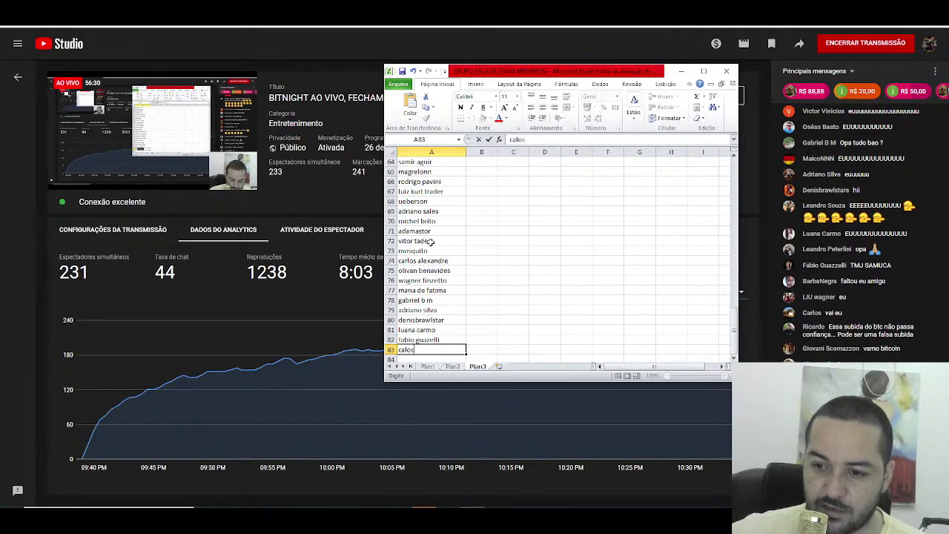
key(ctrl+Return)
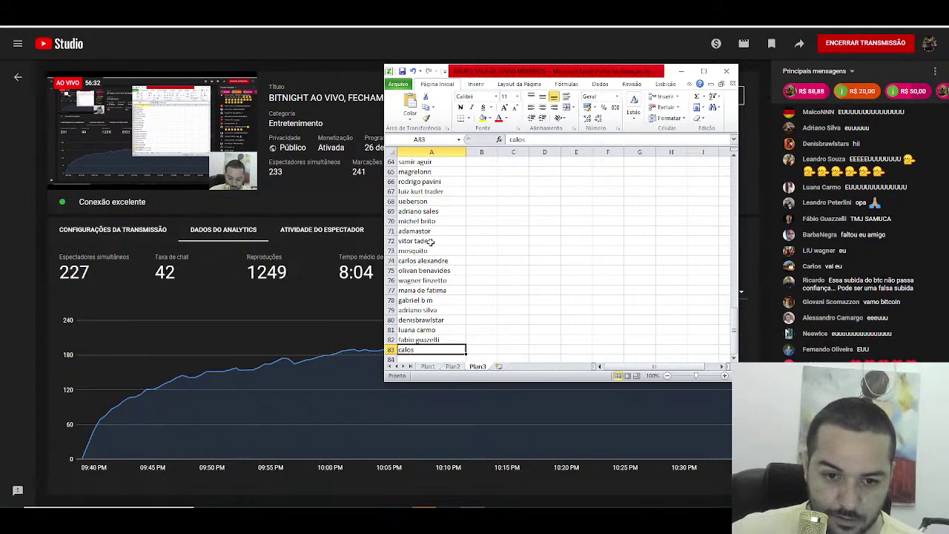
key(BackSpace)
text(carlos)
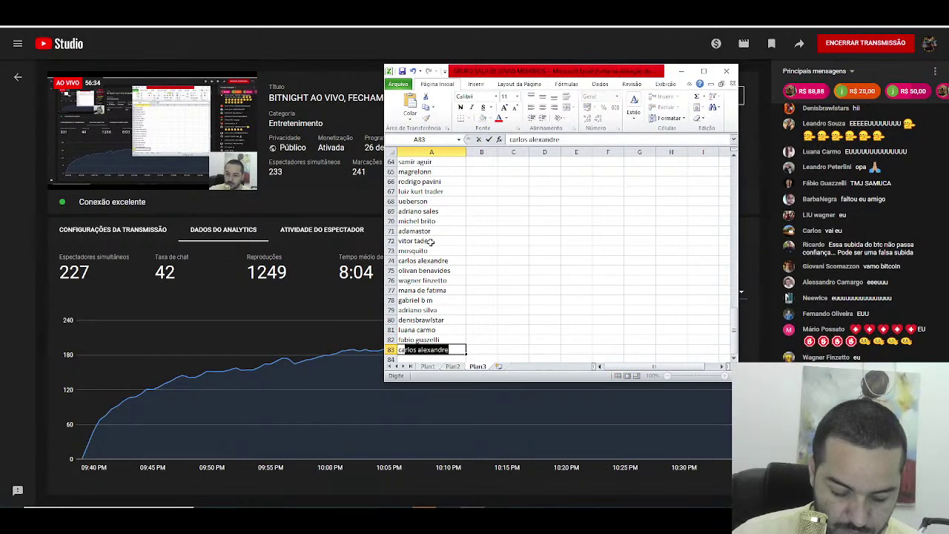
key(ctrl+Return)
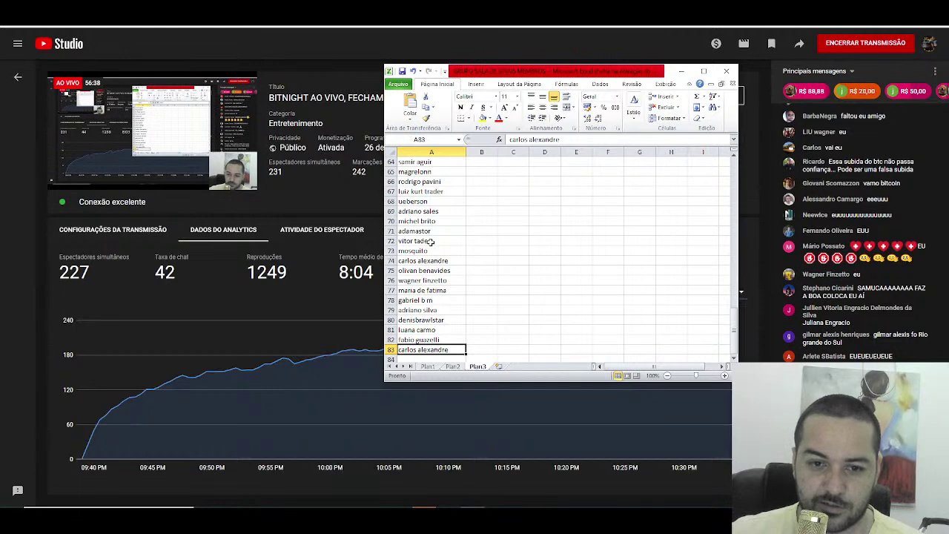
text(car)
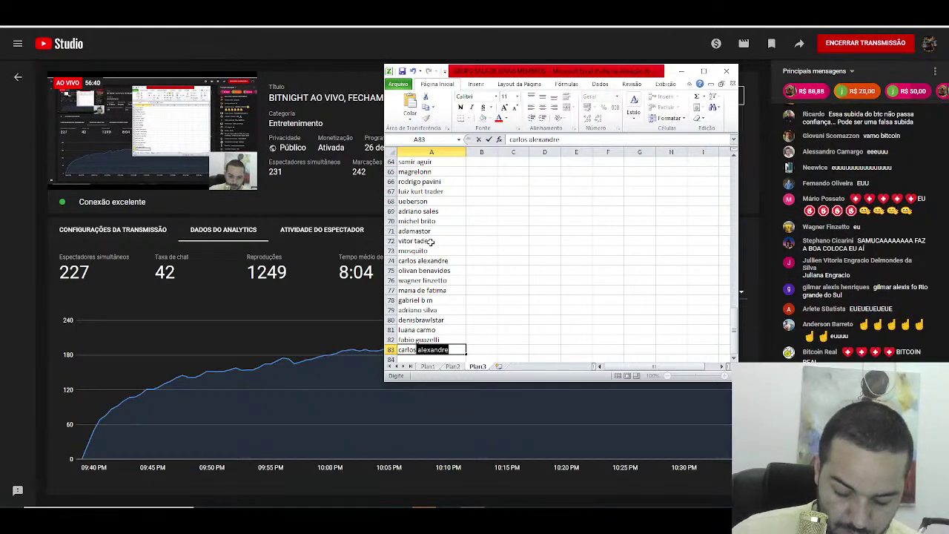
text(los)
key(BackSpace)
key(Return)
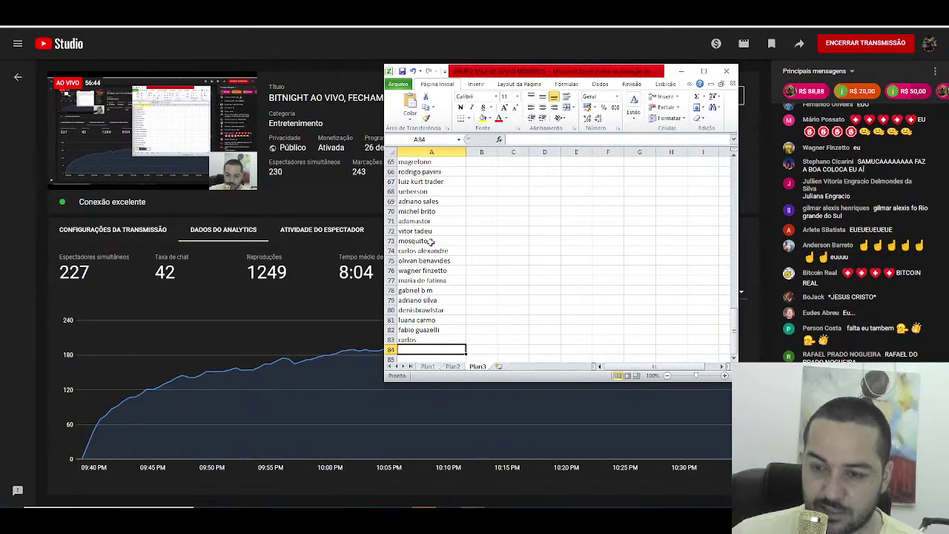
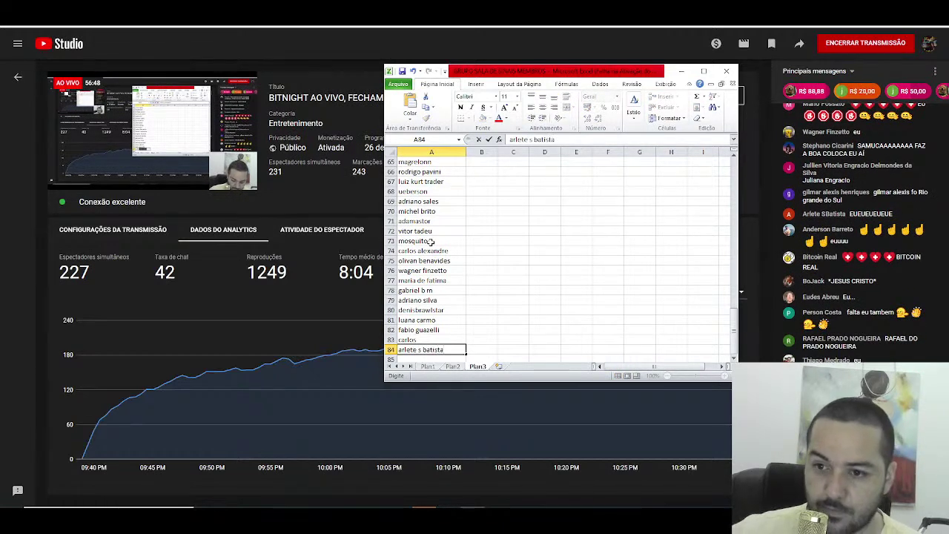
Step: Enter viewer names into A84 through A86, correcting a typo in A86
key(Return)
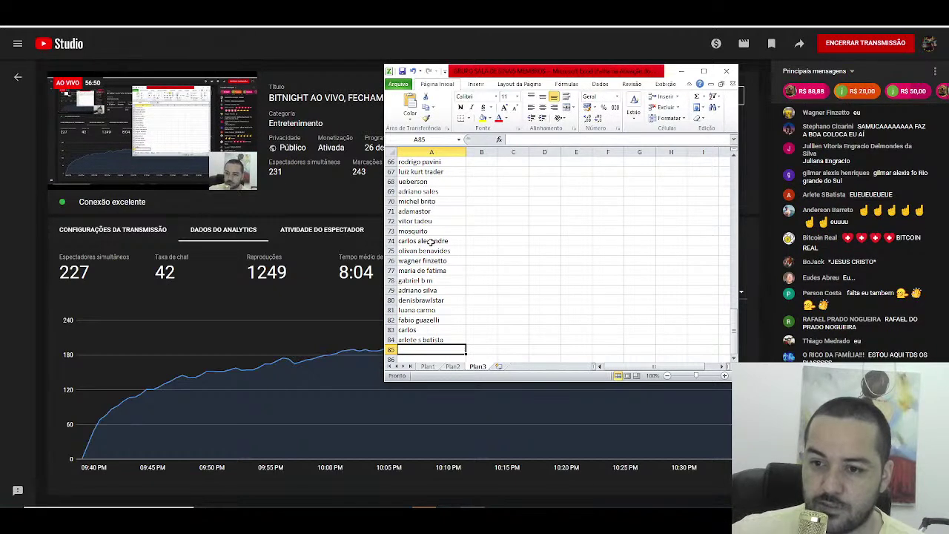
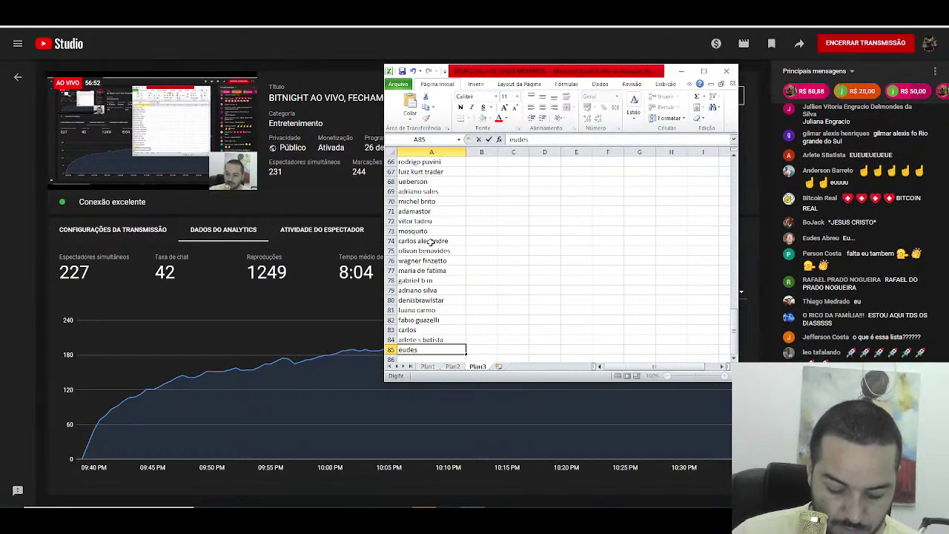
key(Return)
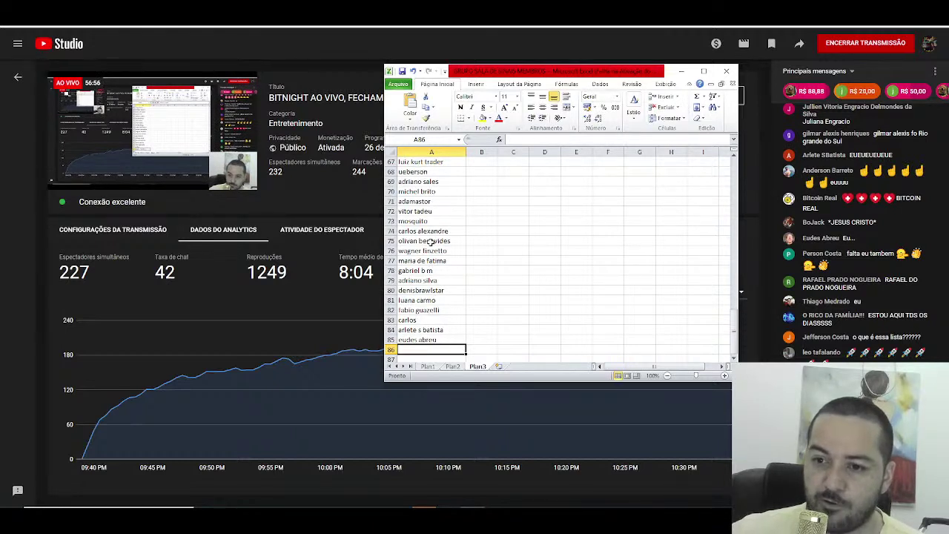
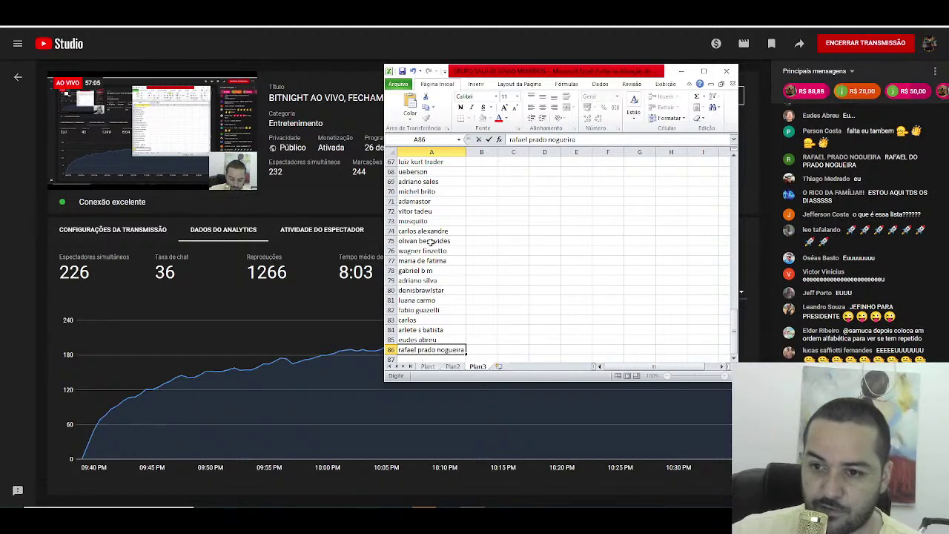
key(Return)
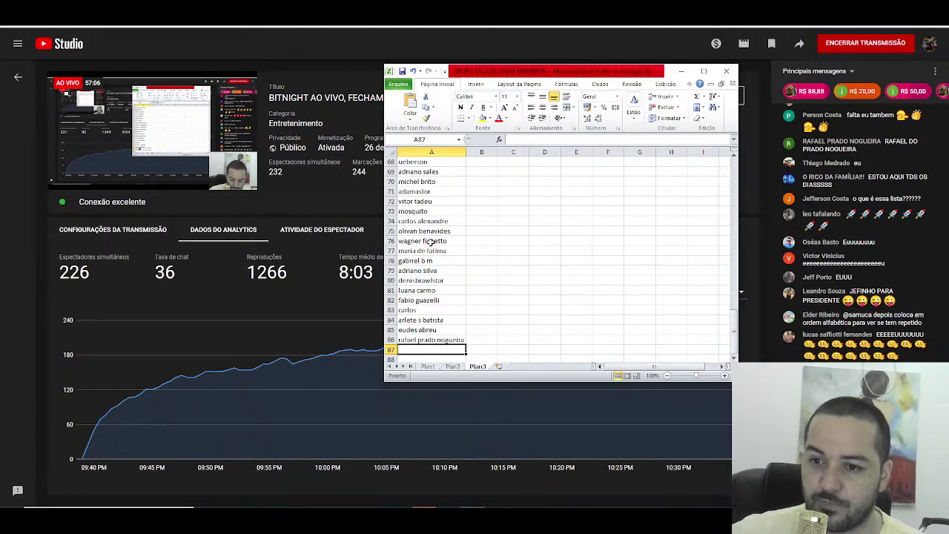
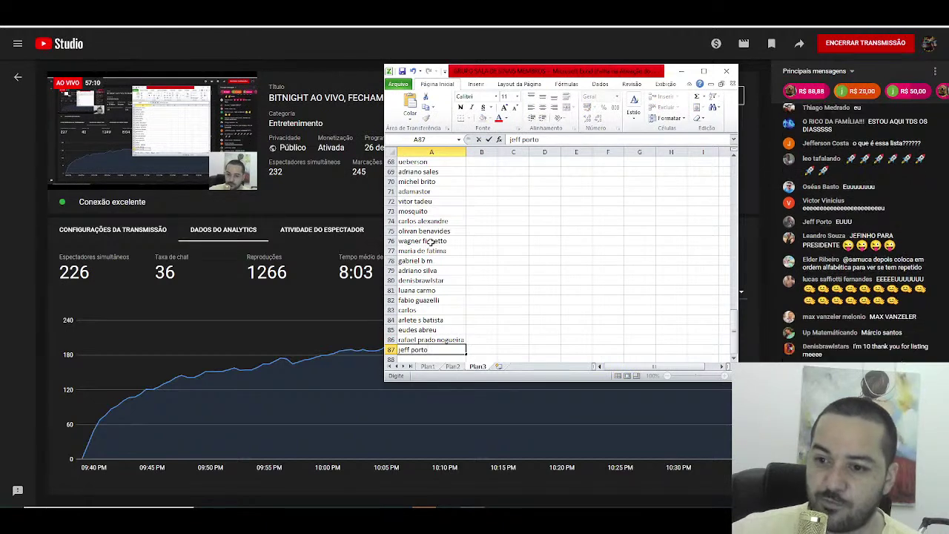
Step: Enter four viewer names into cells A87 through A90
key(Return)
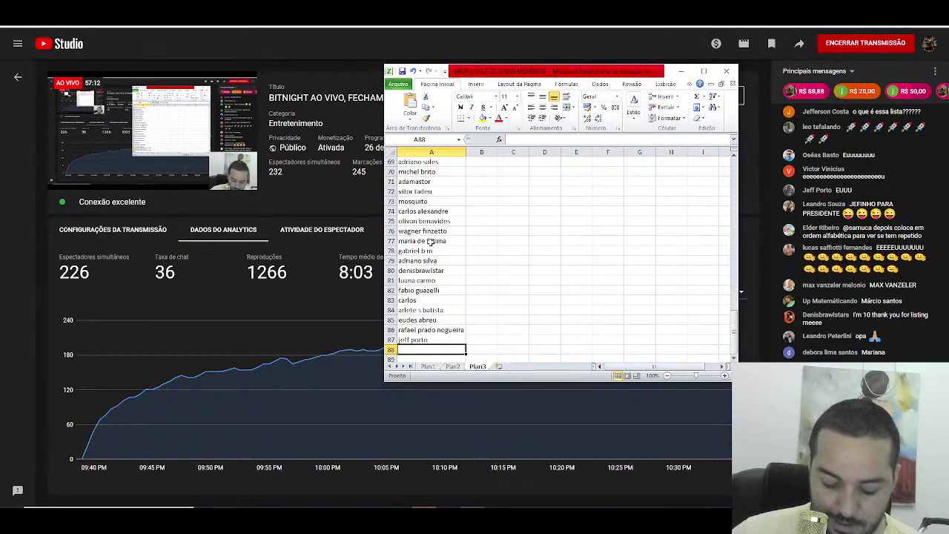
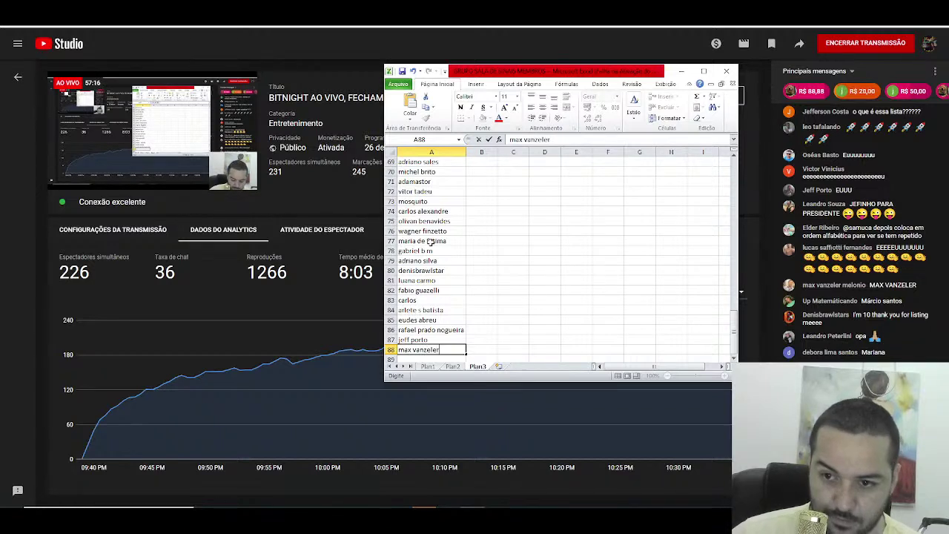
key(Return)
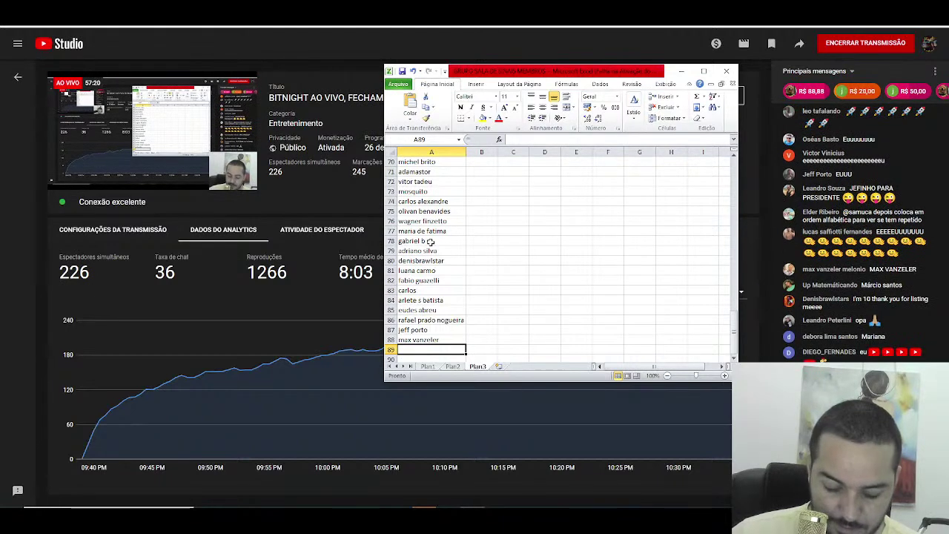
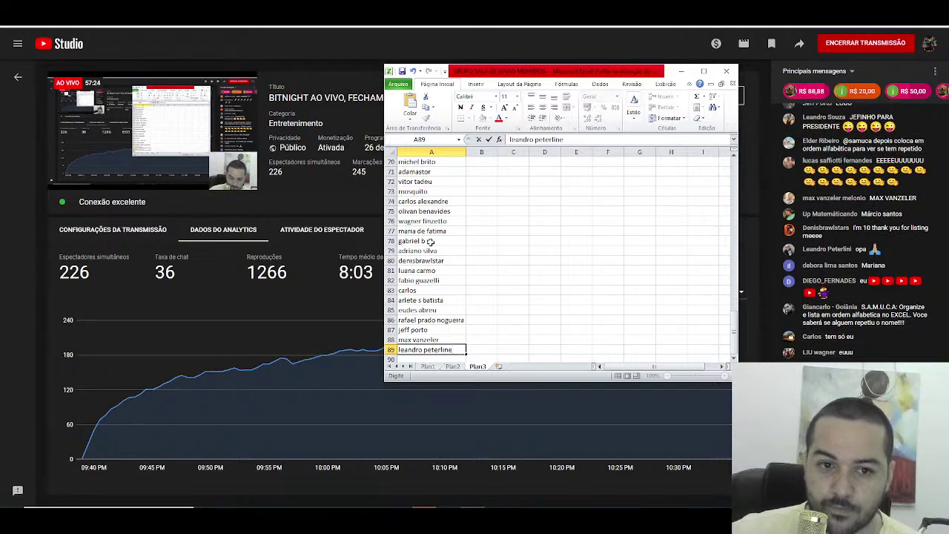
key(Return)
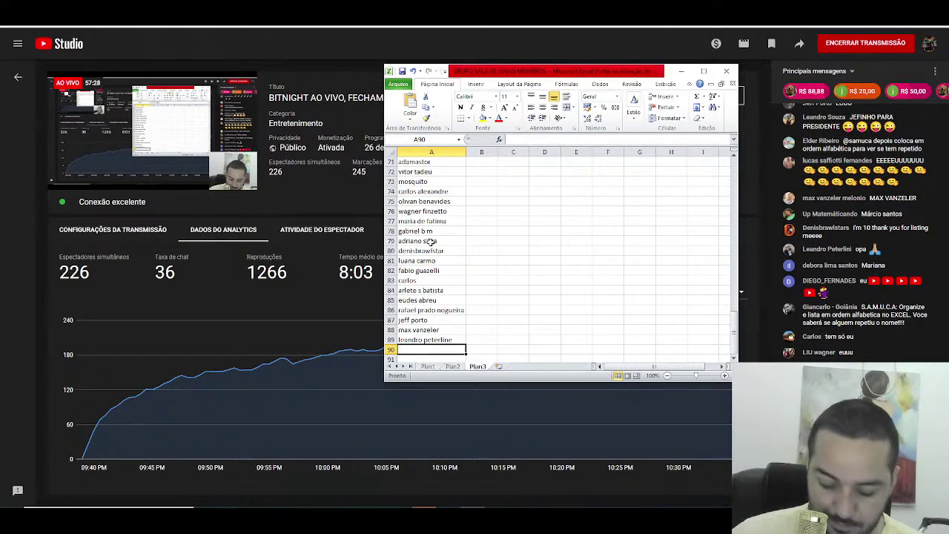
text(mariana)
key(Return)
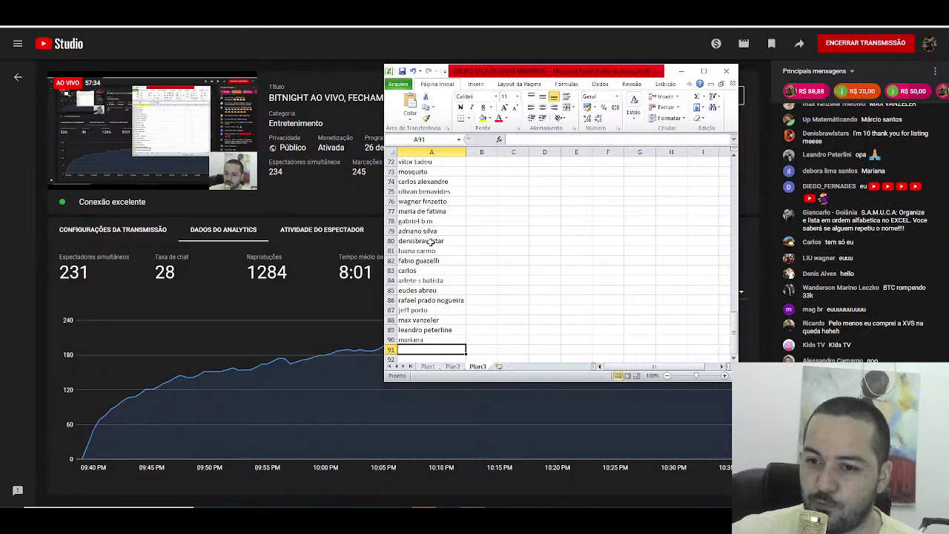
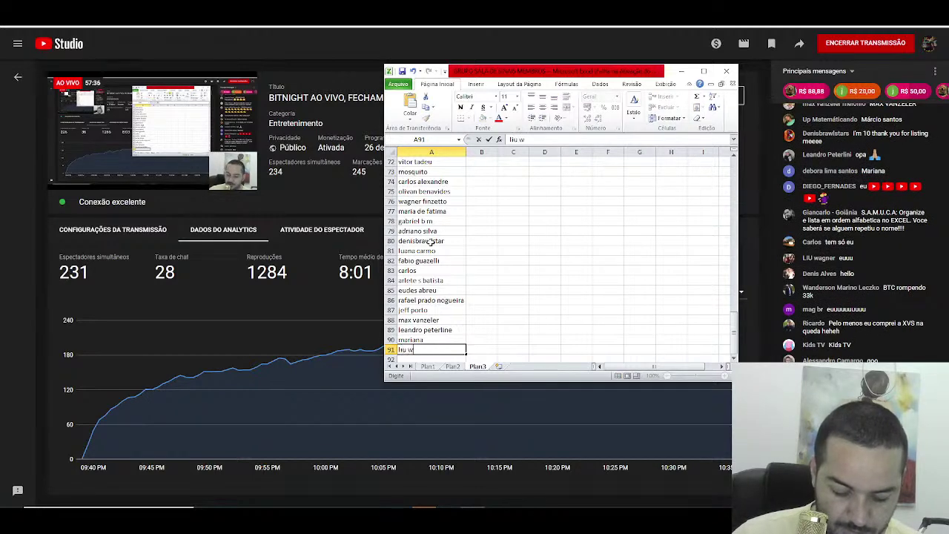
Step: Enter viewer names into A91 through A94 and start the next name in A95
key(Return)
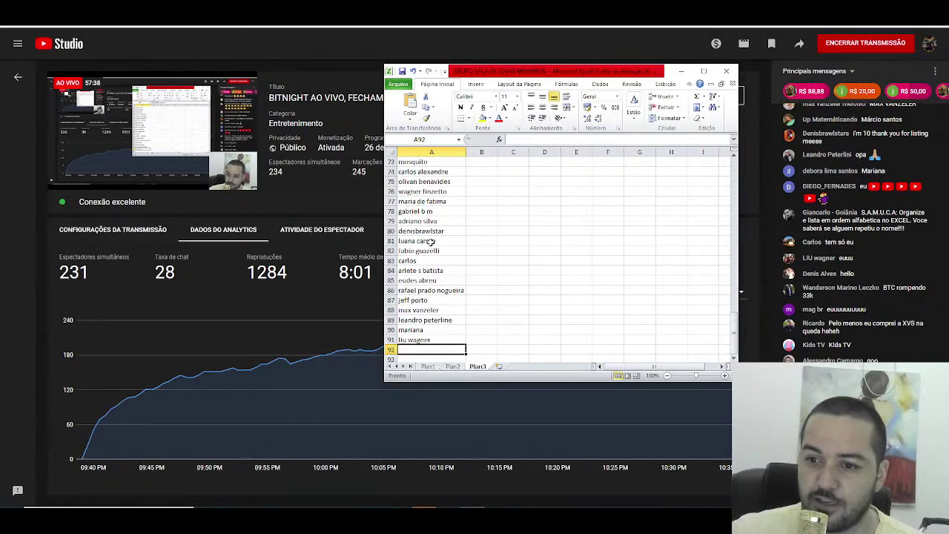
text(m)
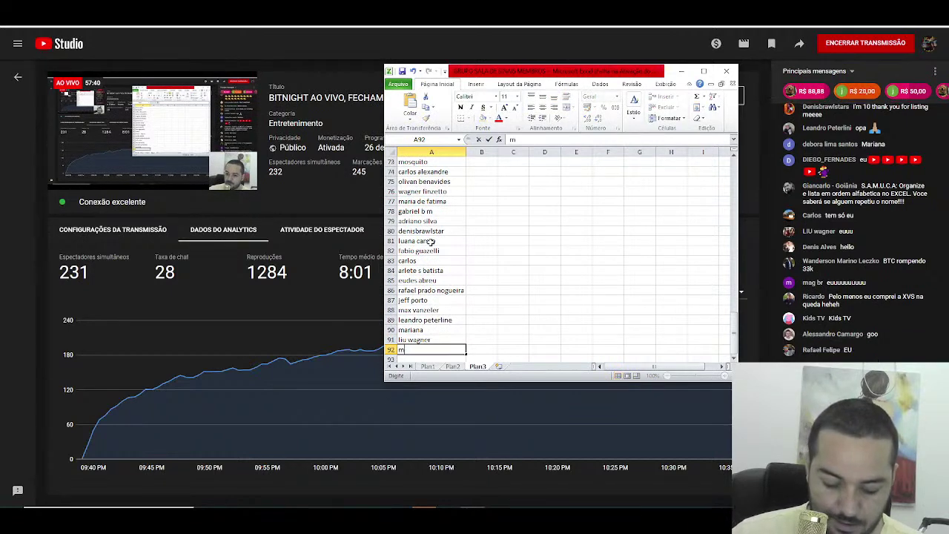
text(ag)
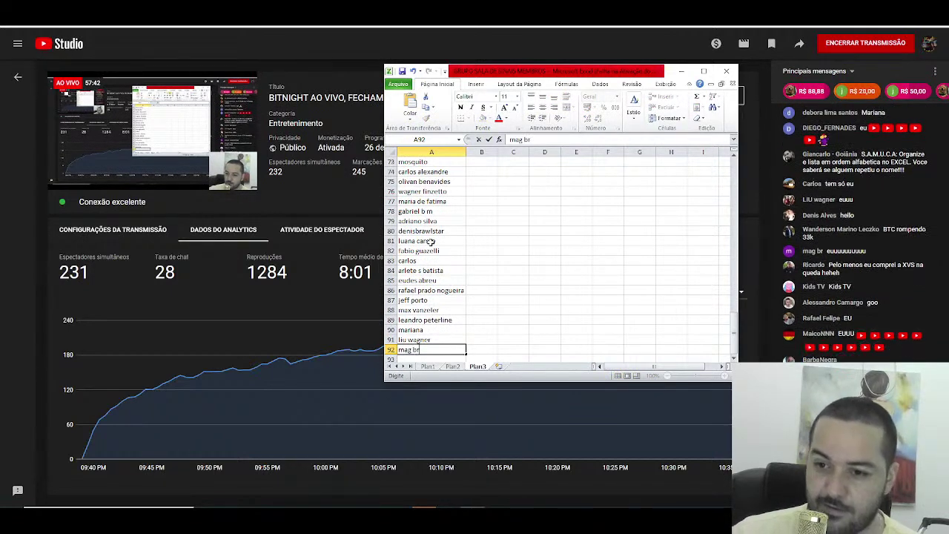
text( br)
key(Return)
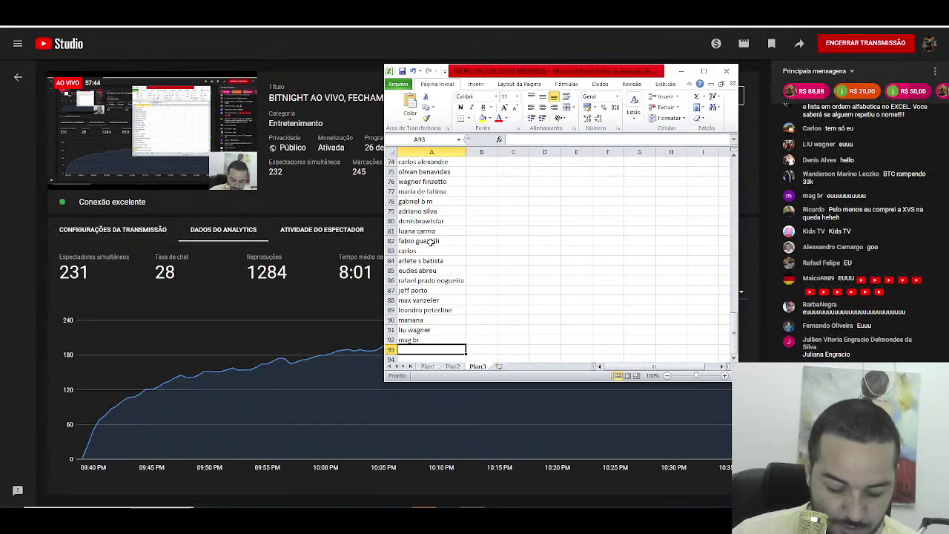
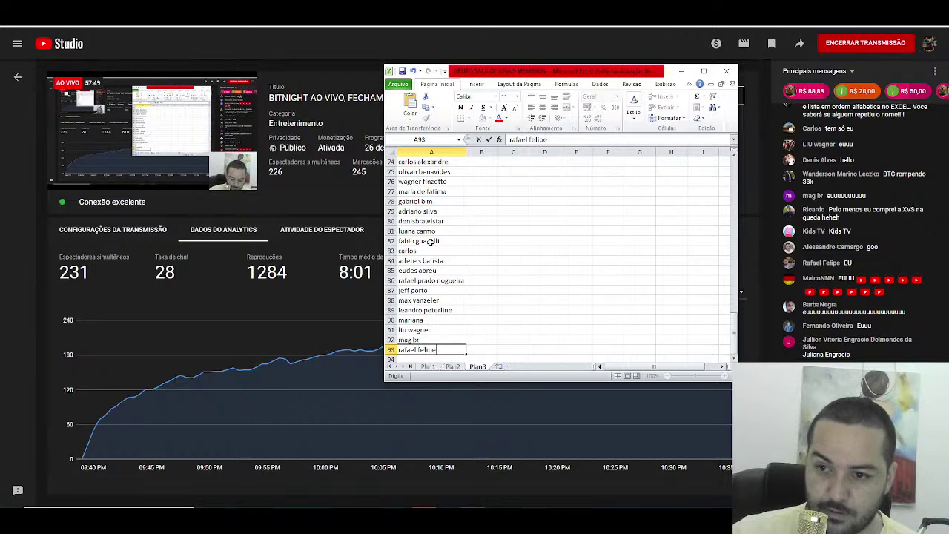
key(Return)
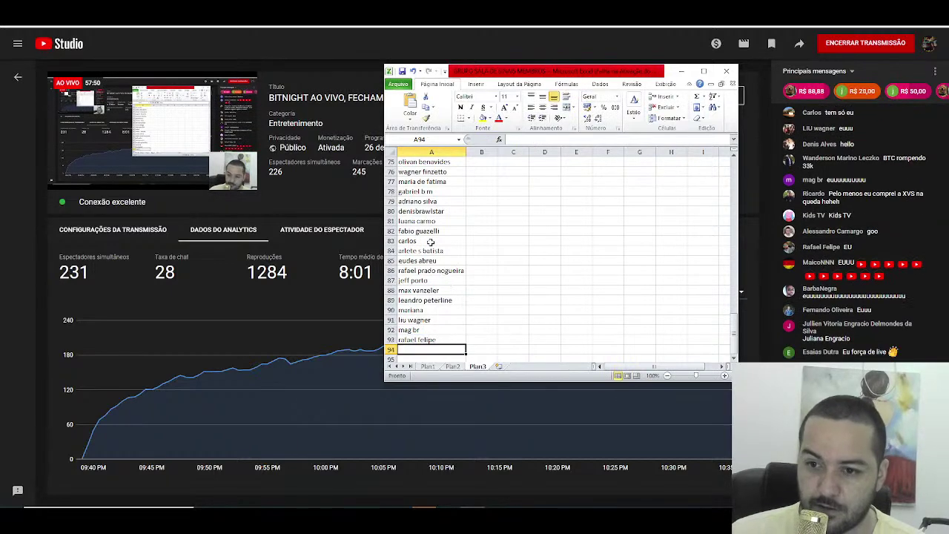
text(barba negra)
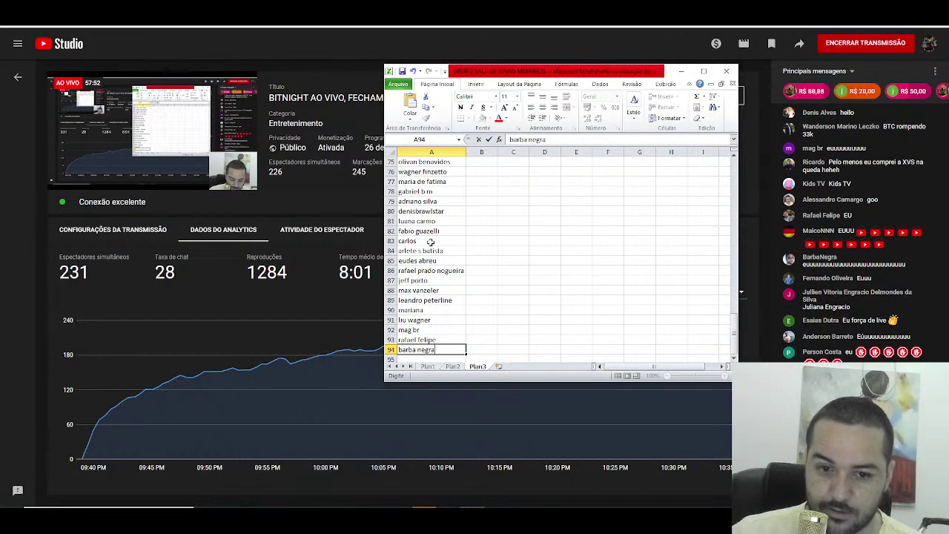
key(Return)
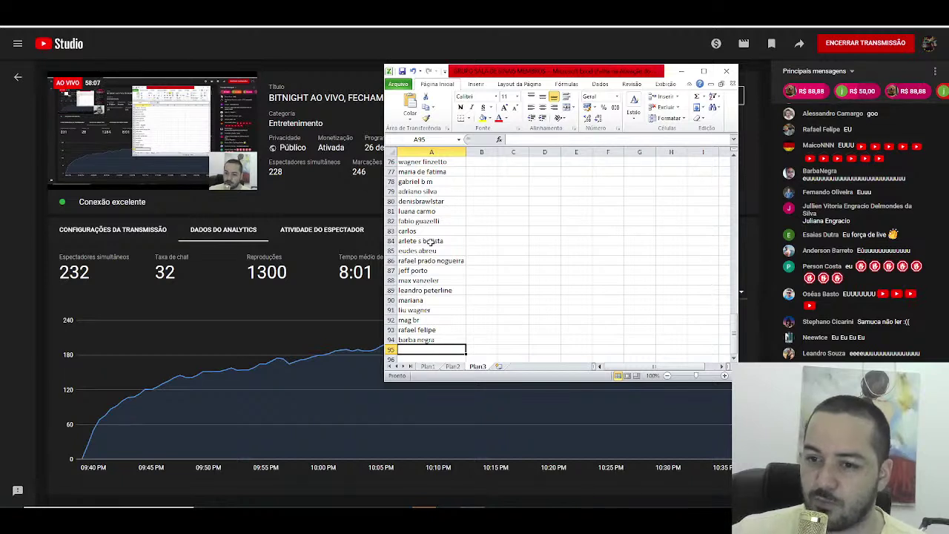
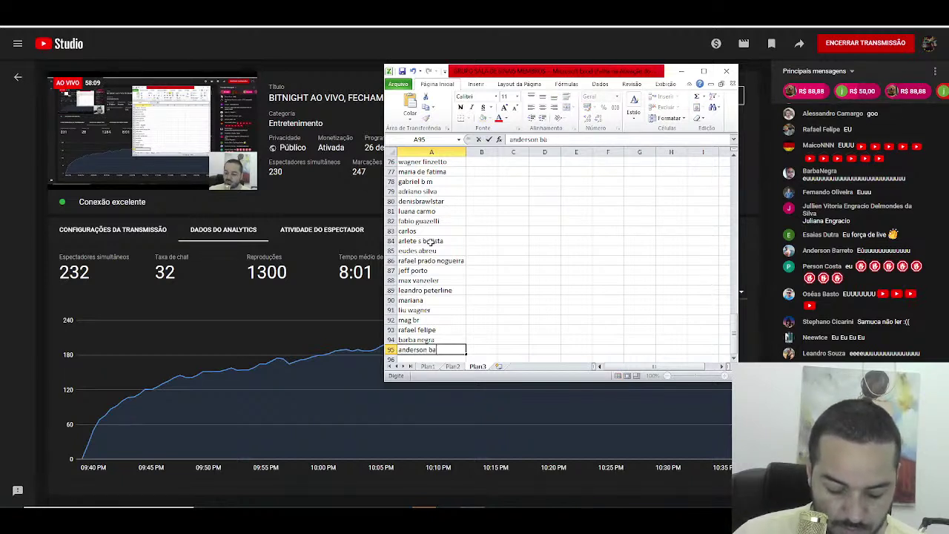
Step: Confirm the name in A95 and enter five more viewer names in A96 through A100
key(Return)
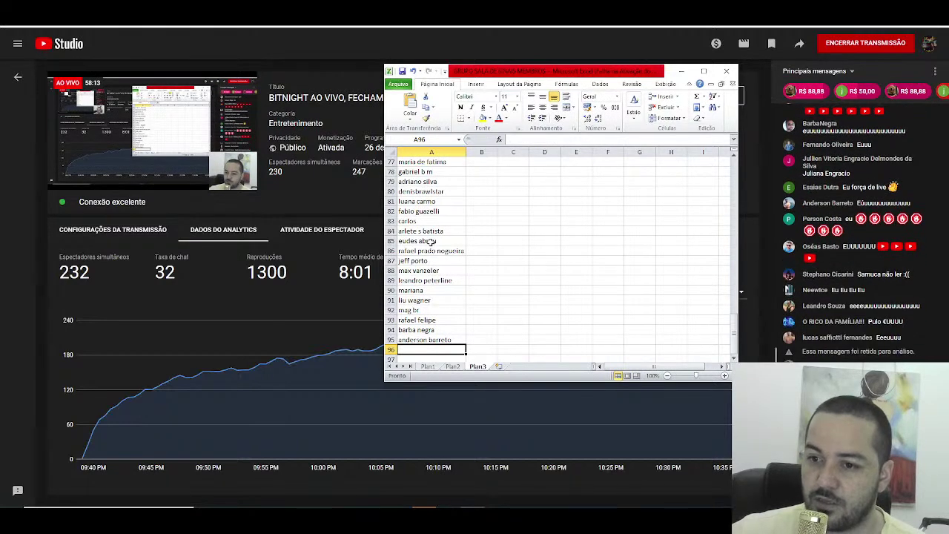
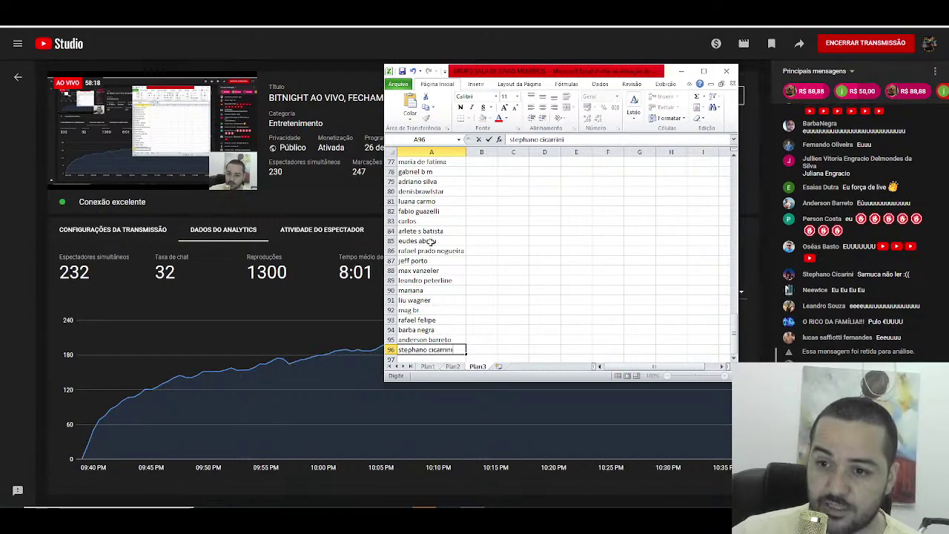
key(Return)
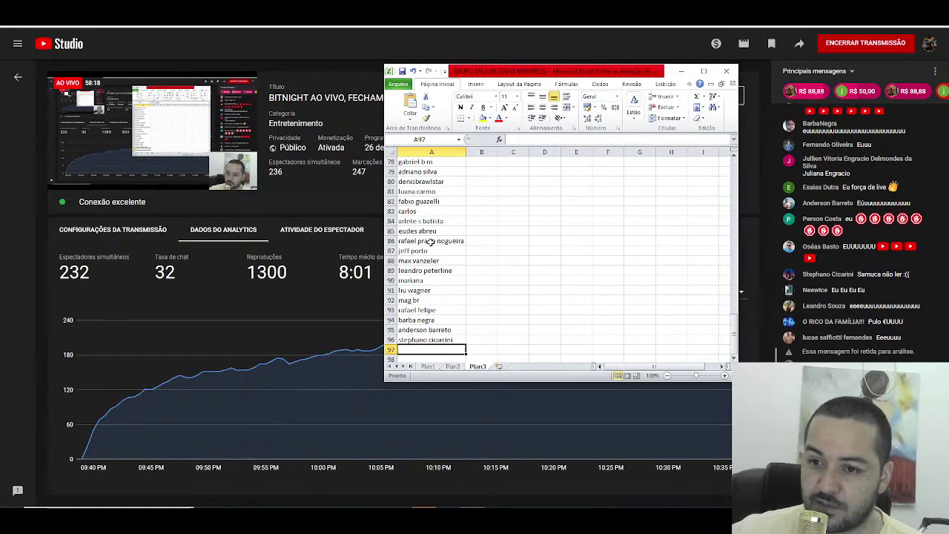
text(neew)
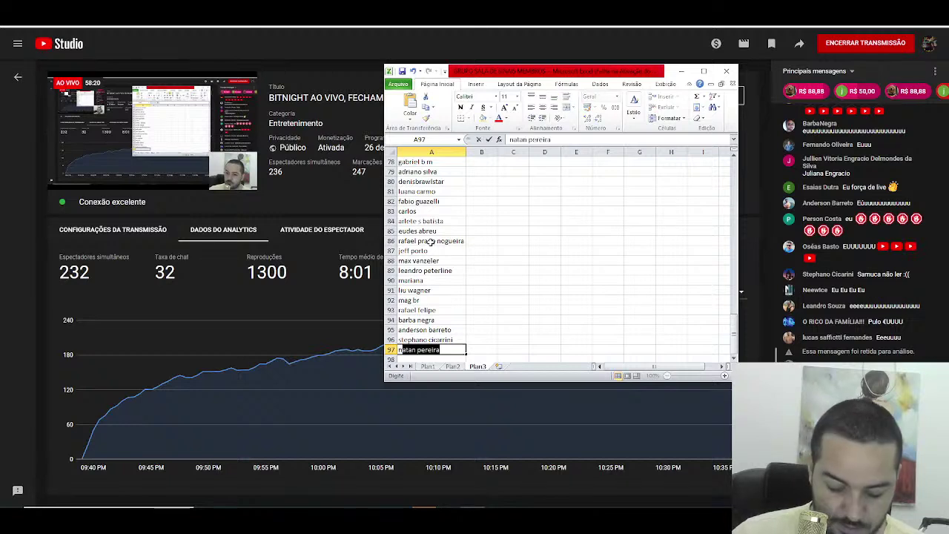
text(ice)
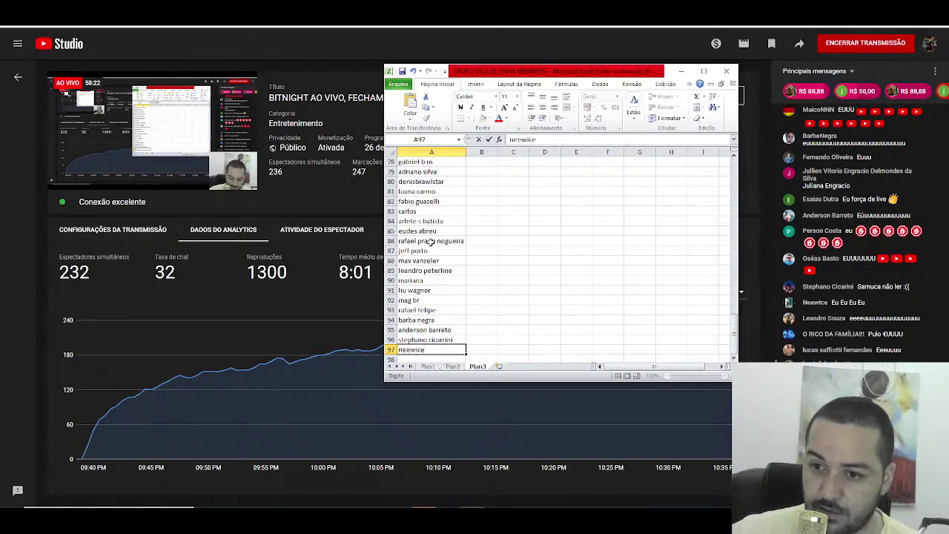
key(Return)
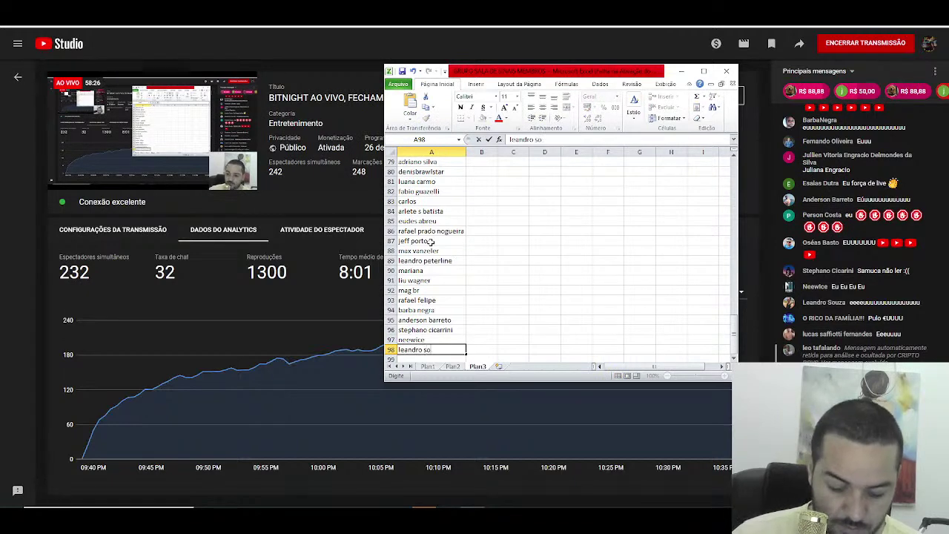
key(Return)
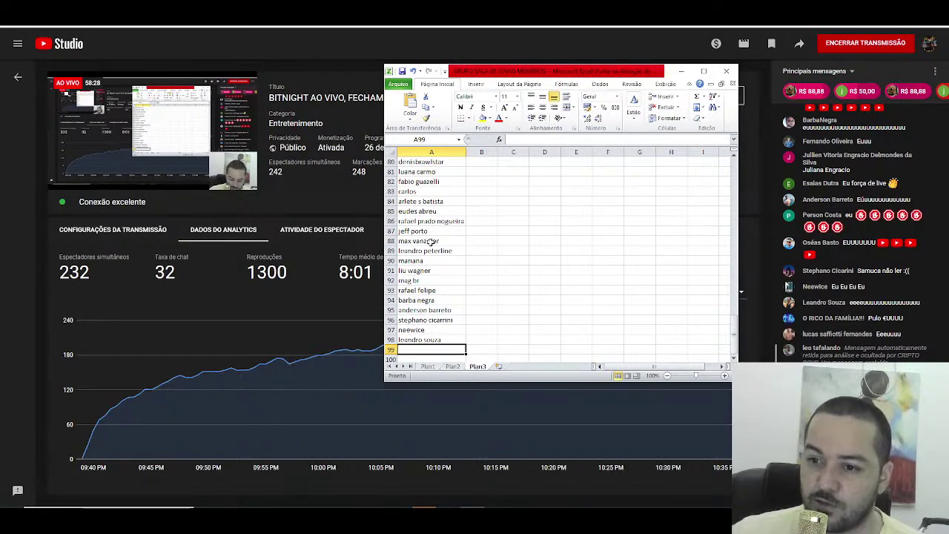
text(o rico da)
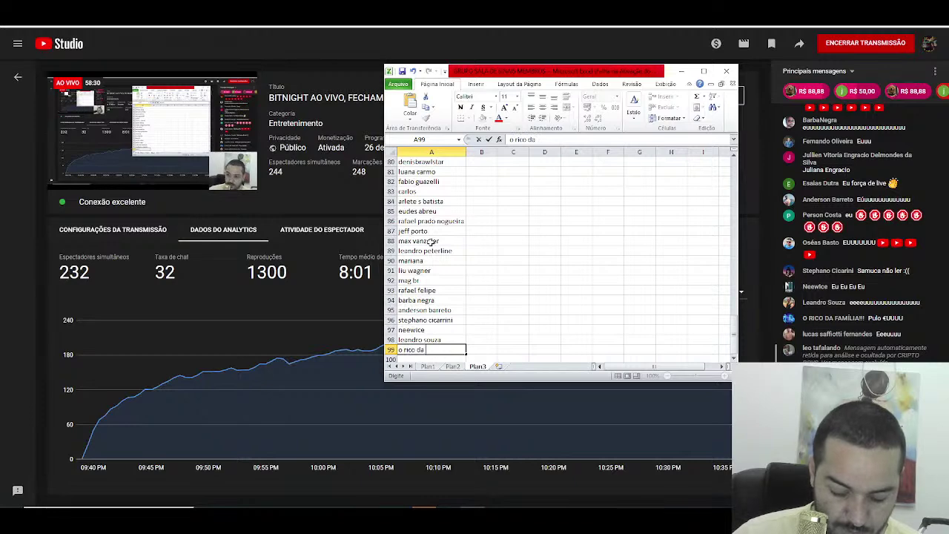
text( familia)
key(Return)
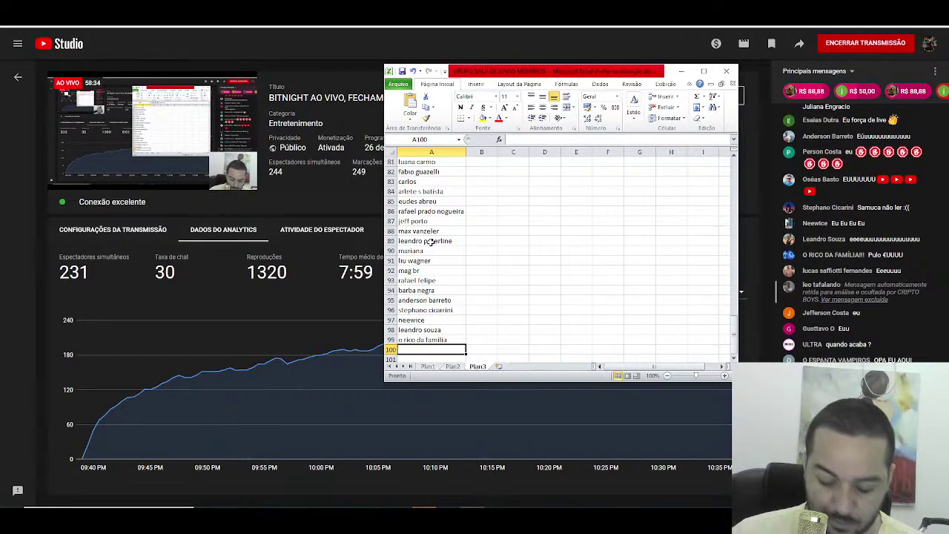
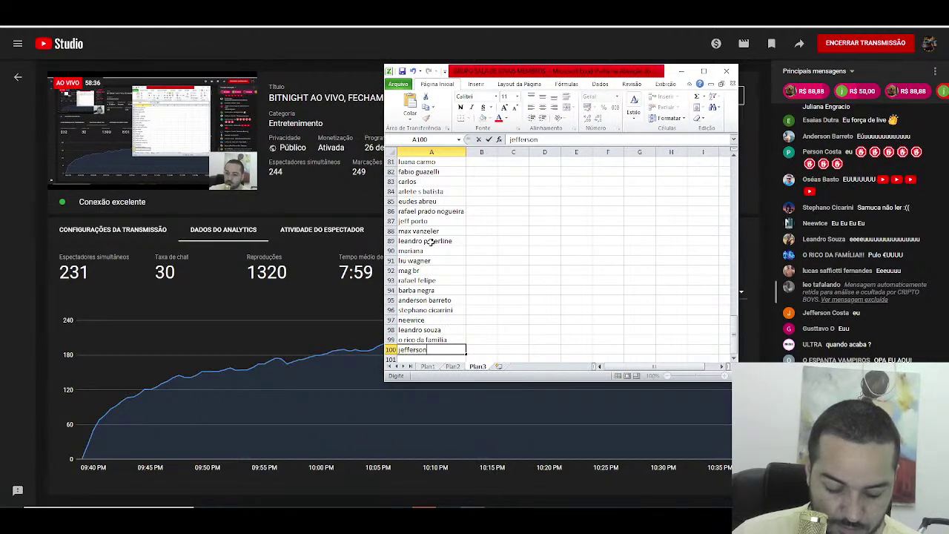
key(Return)
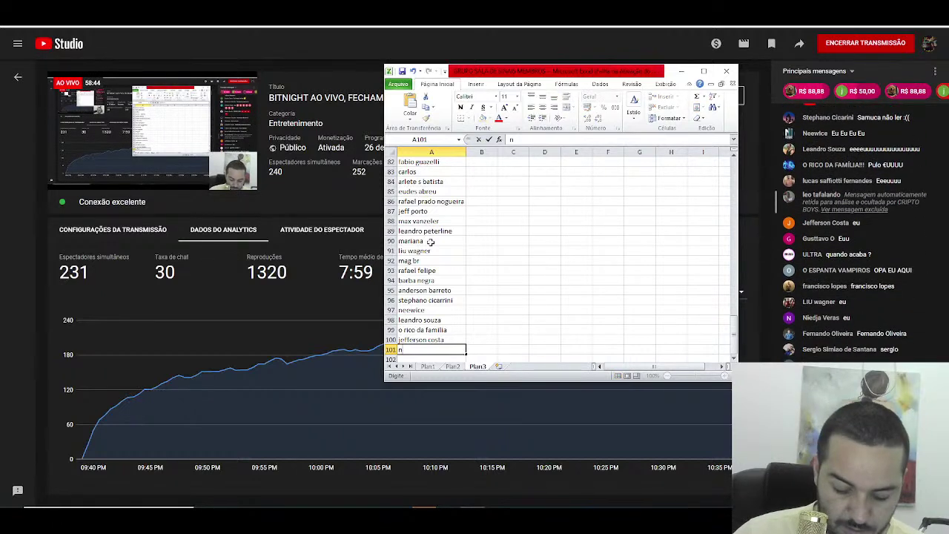
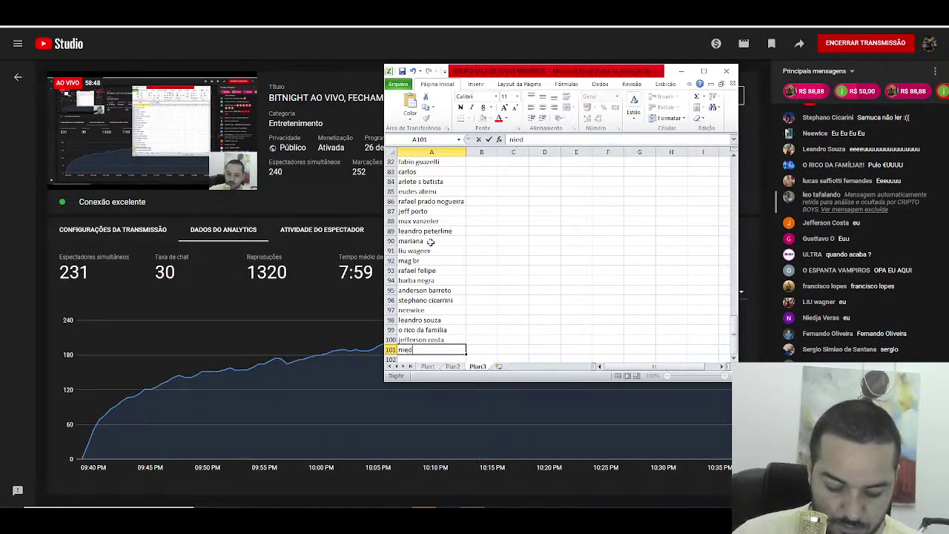
Step: Enter viewer names in A101 through A104, correcting a misspelling in A101
key(Return)
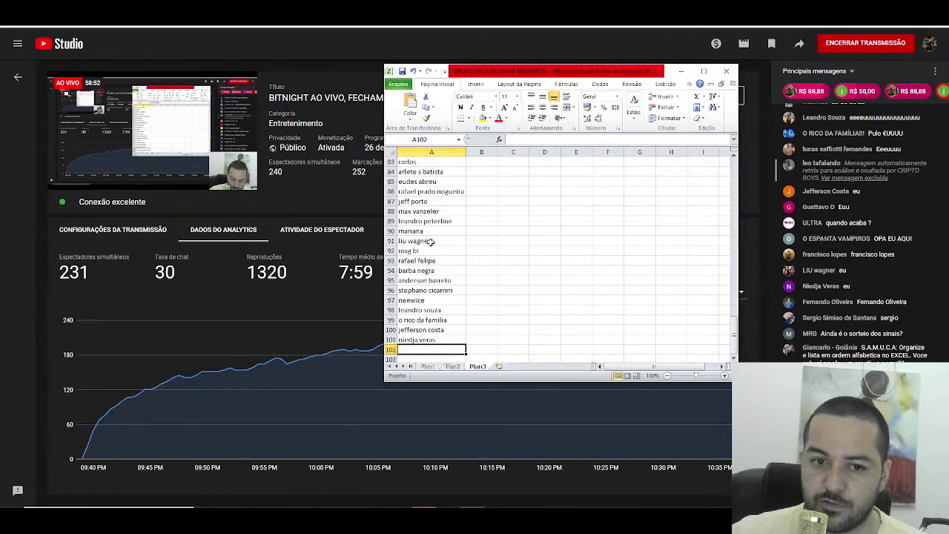
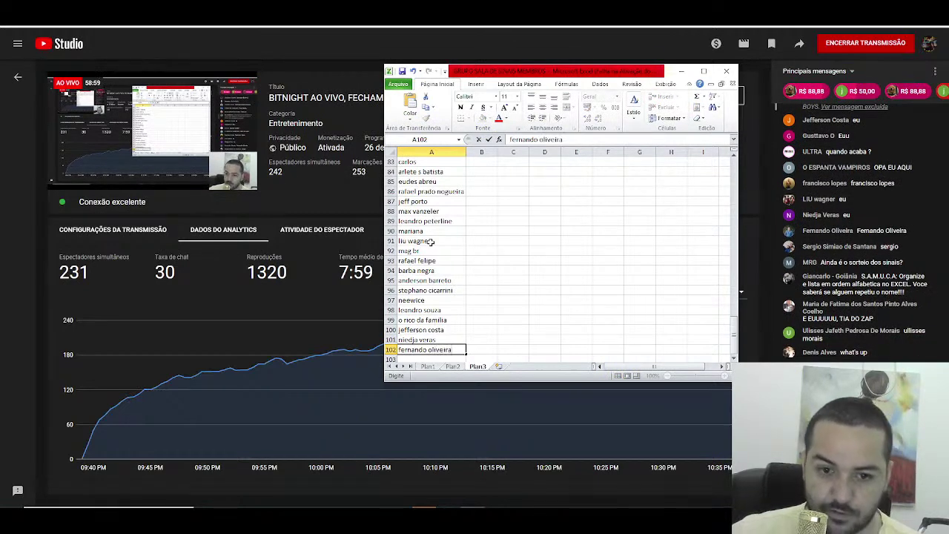
key(Return)
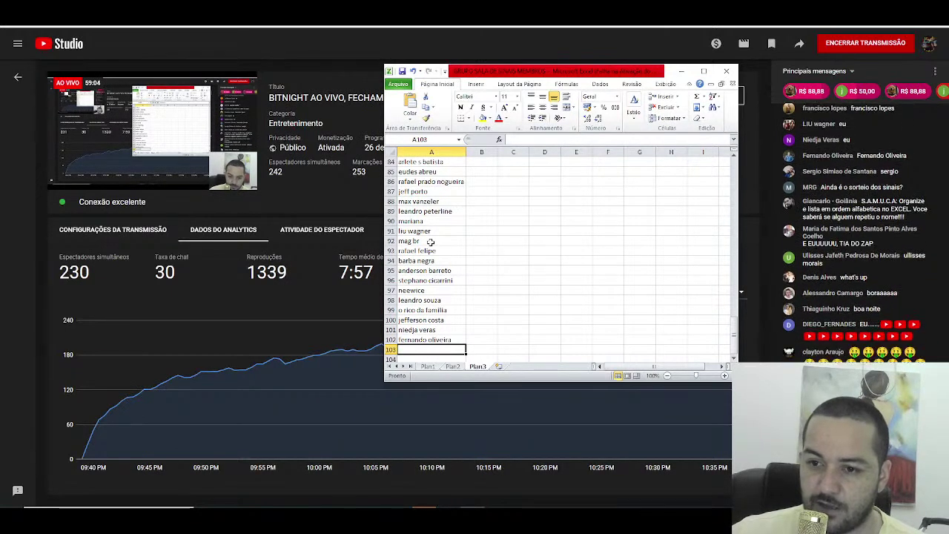
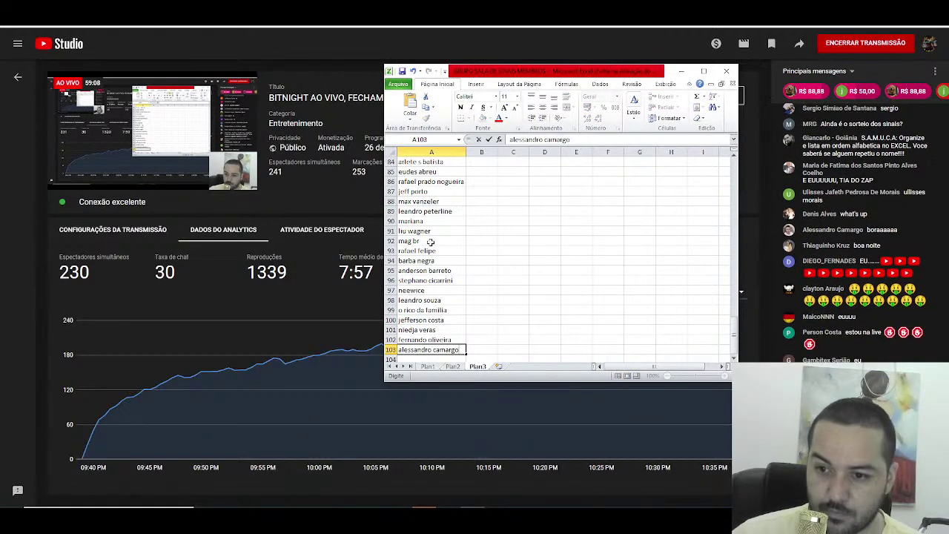
key(Return)
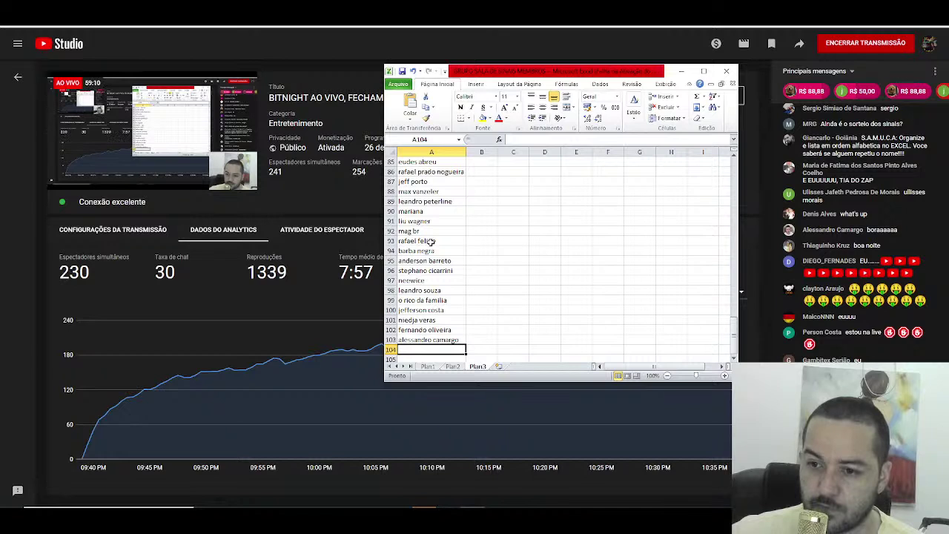
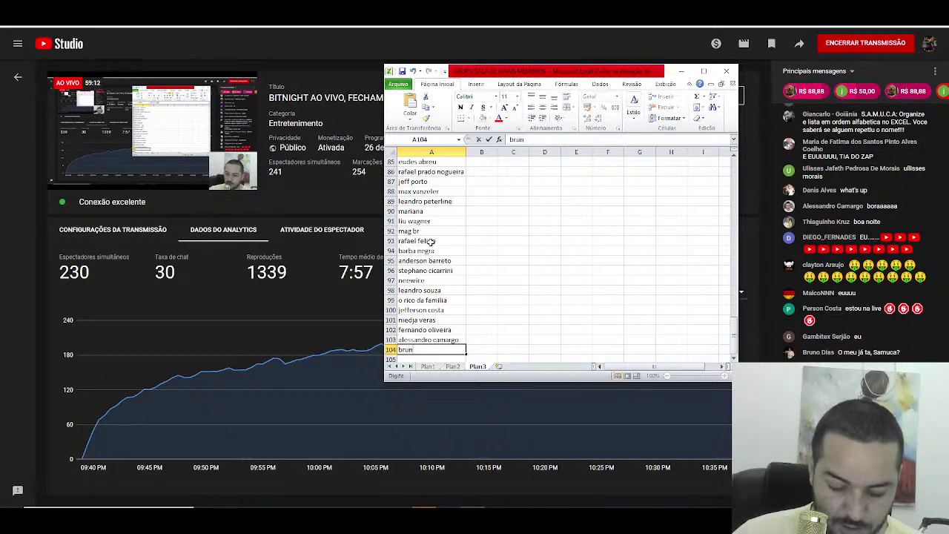
key(Return)
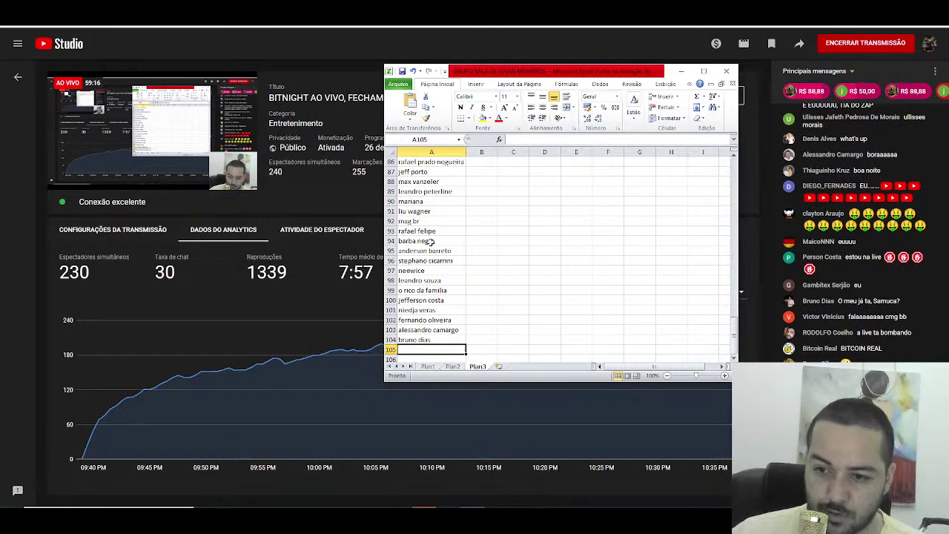
Step: Enter six more viewer names in A105 through A110, keeping typed text over AutoComplete suggestions
text(bitcoin real)
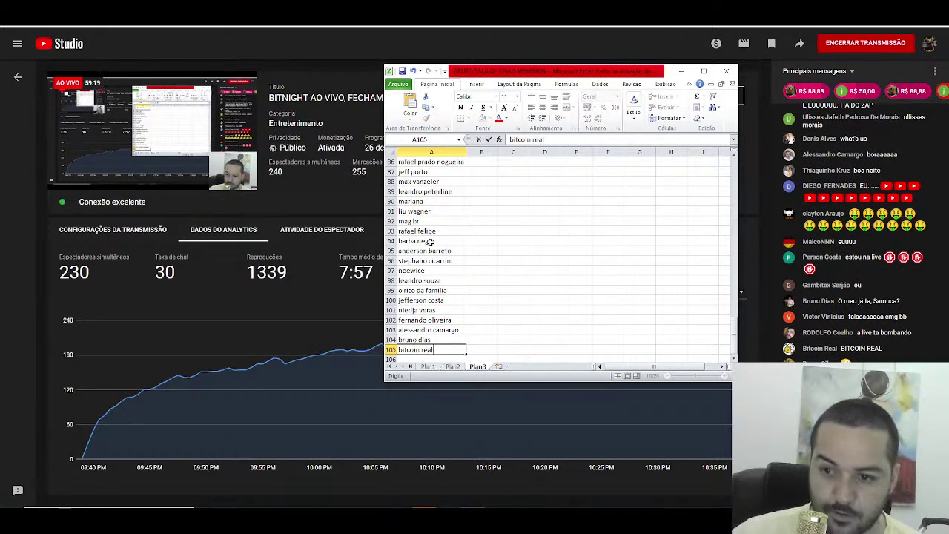
key(Return)
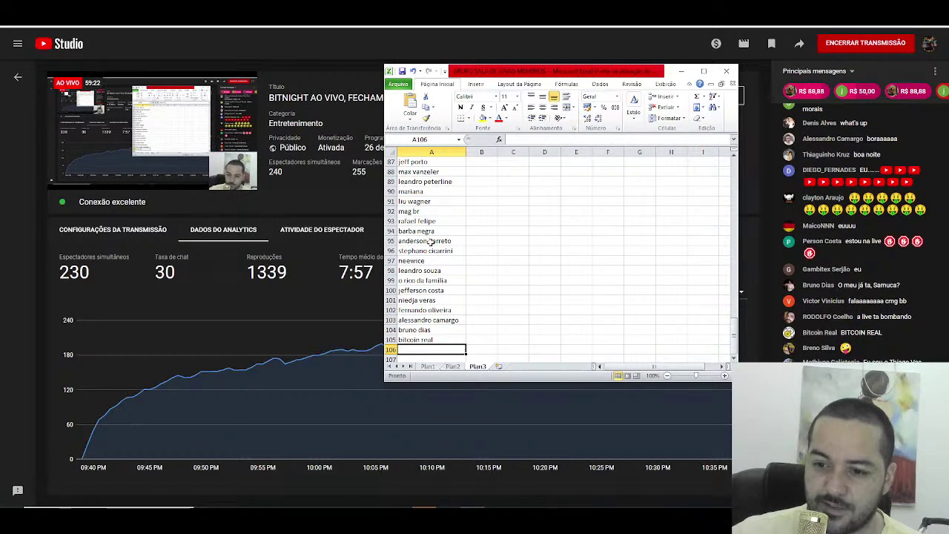
text(lucas a)
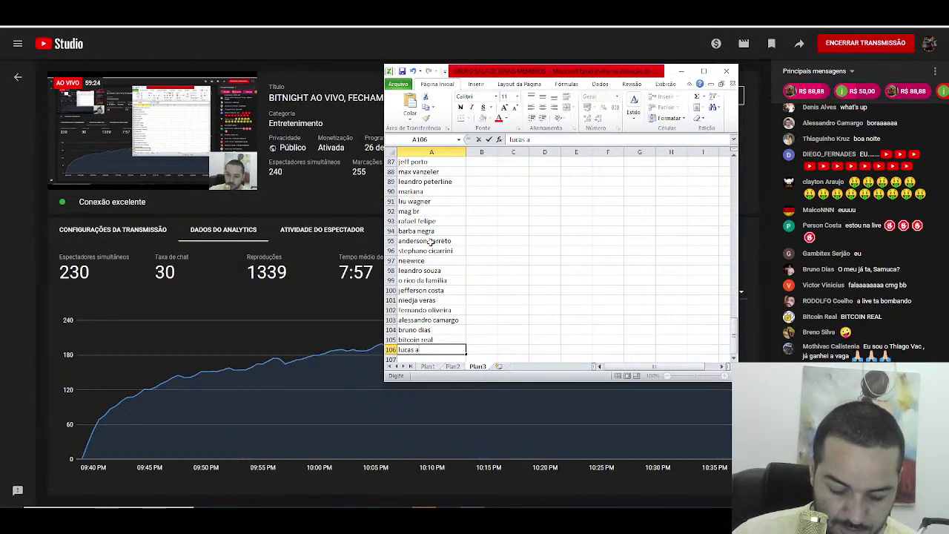
text(kmc7)
key(Return)
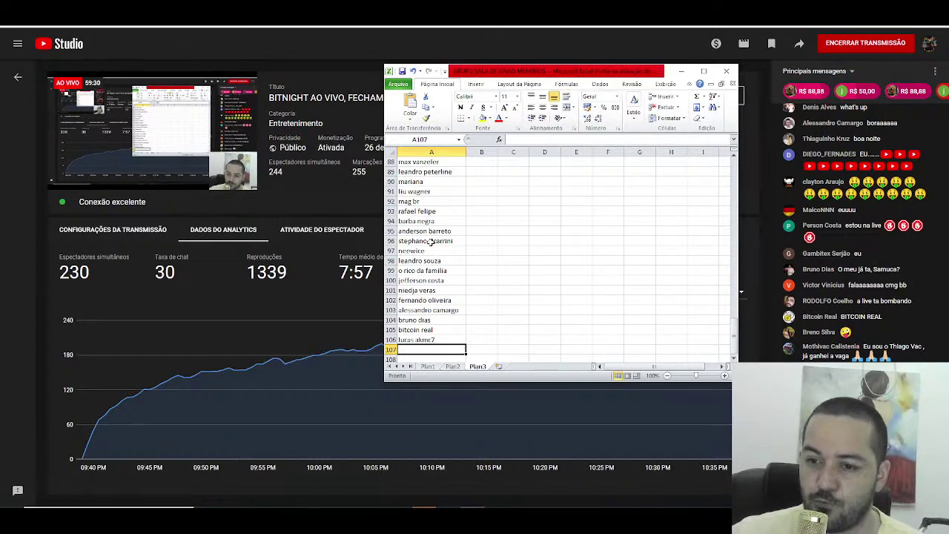
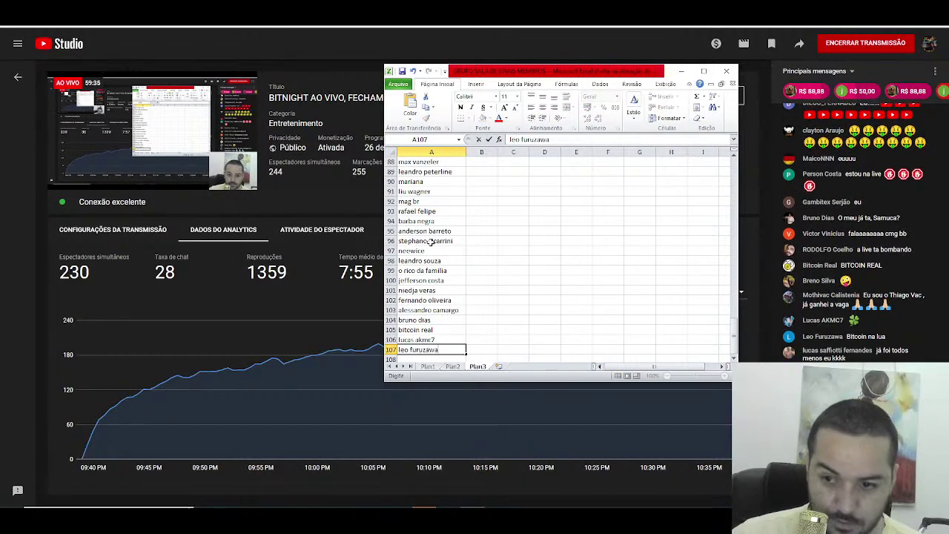
key(Return)
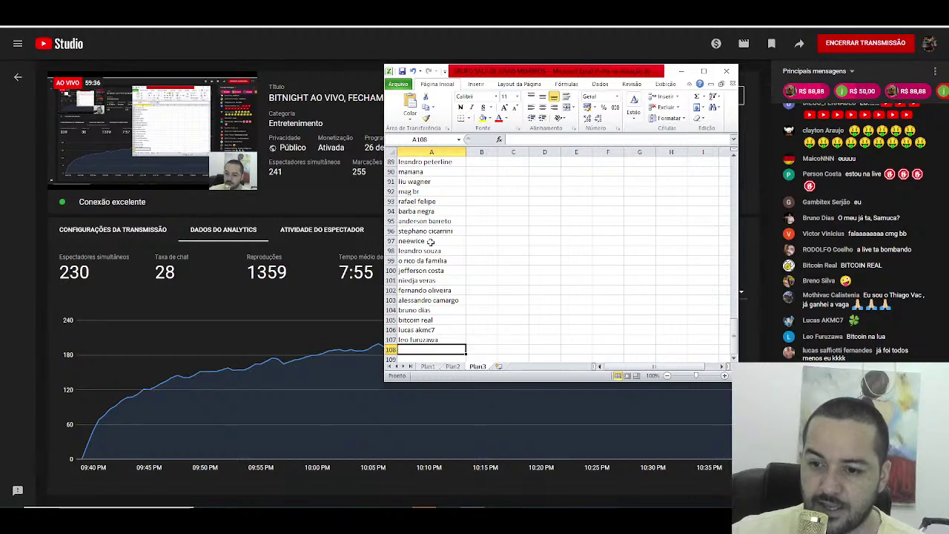
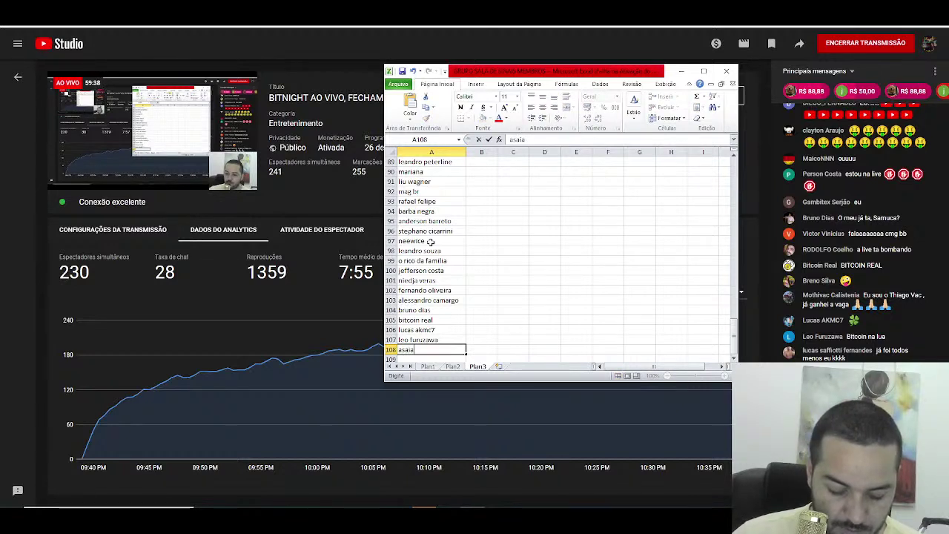
key(Return)
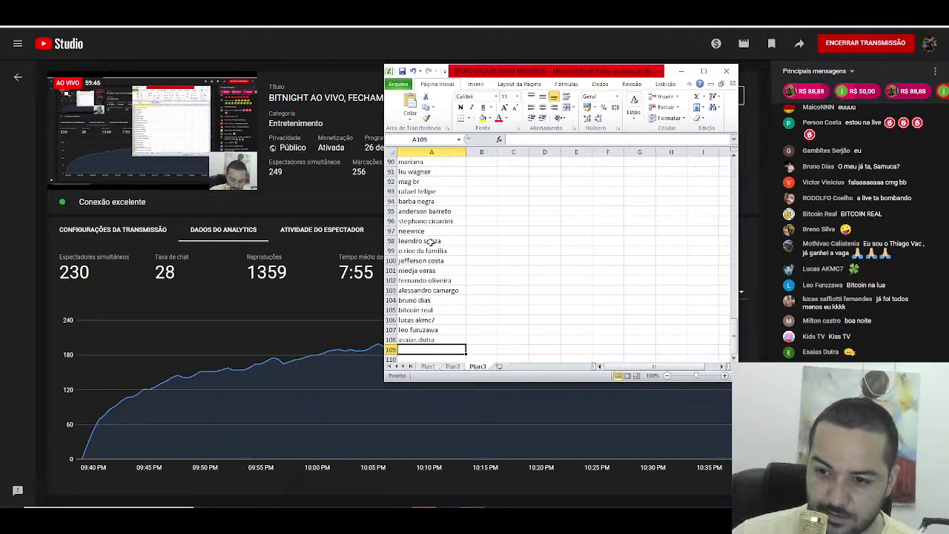
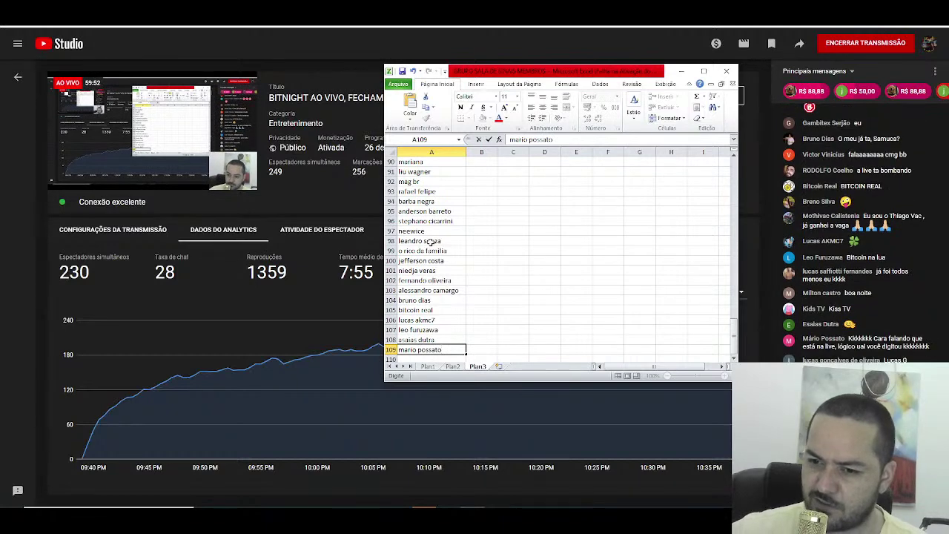
key(Return)
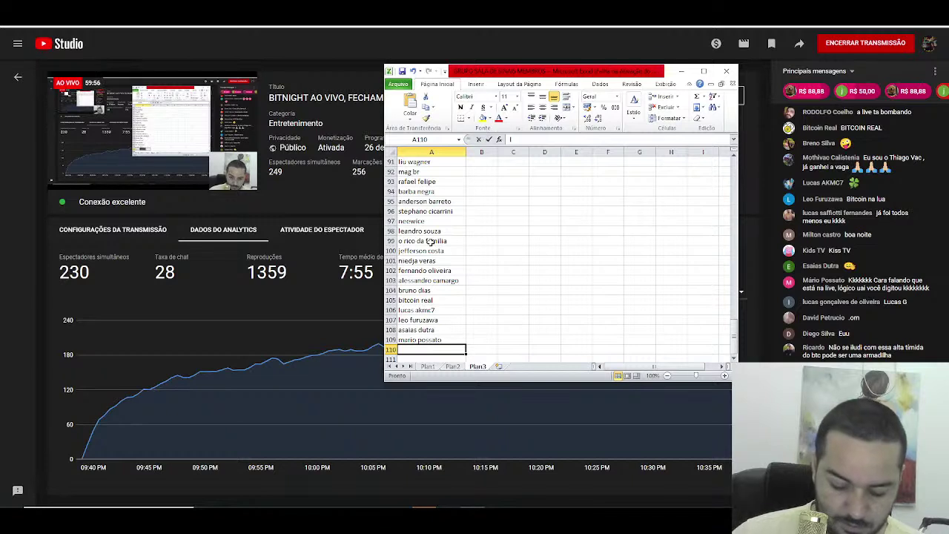
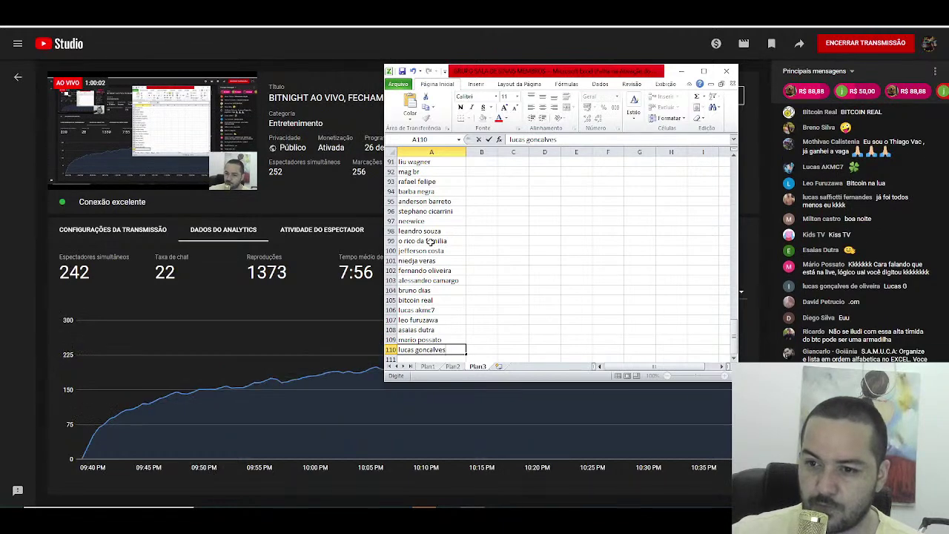
key(Return)
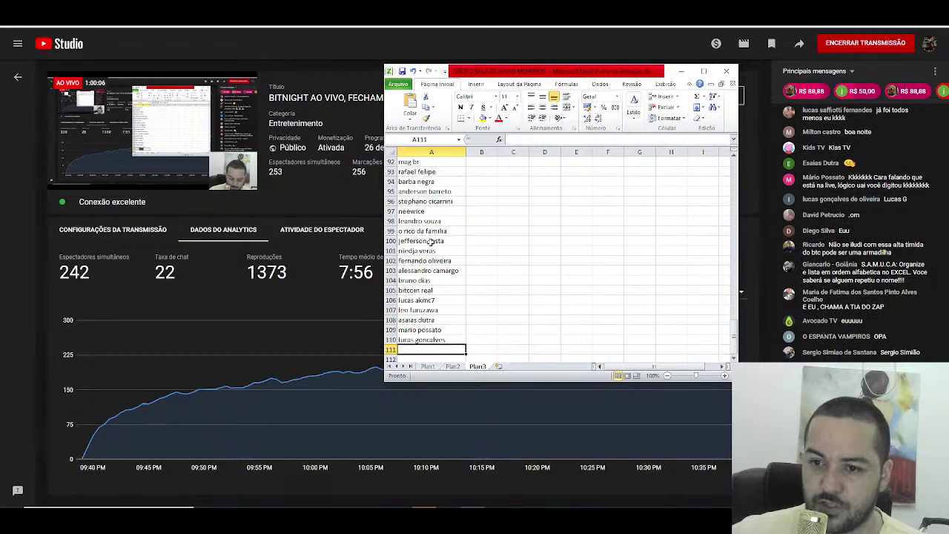
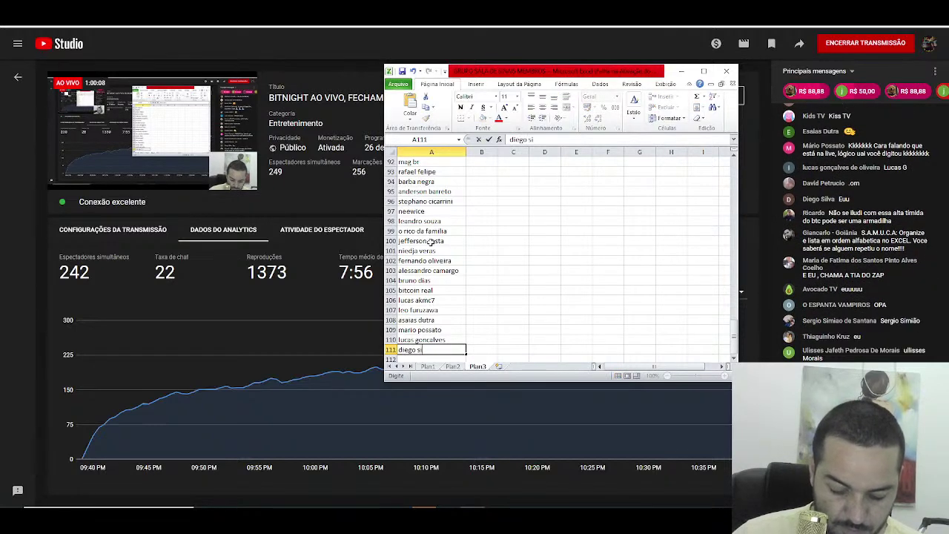
Step: Enter six viewer names into cells A111 through A116, one per row
key(Return)
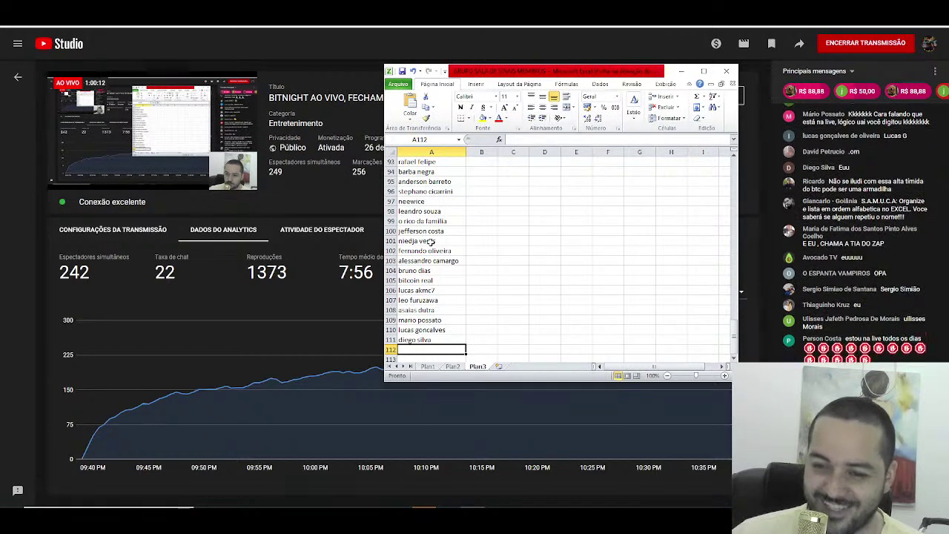
text(o espanta vamp)
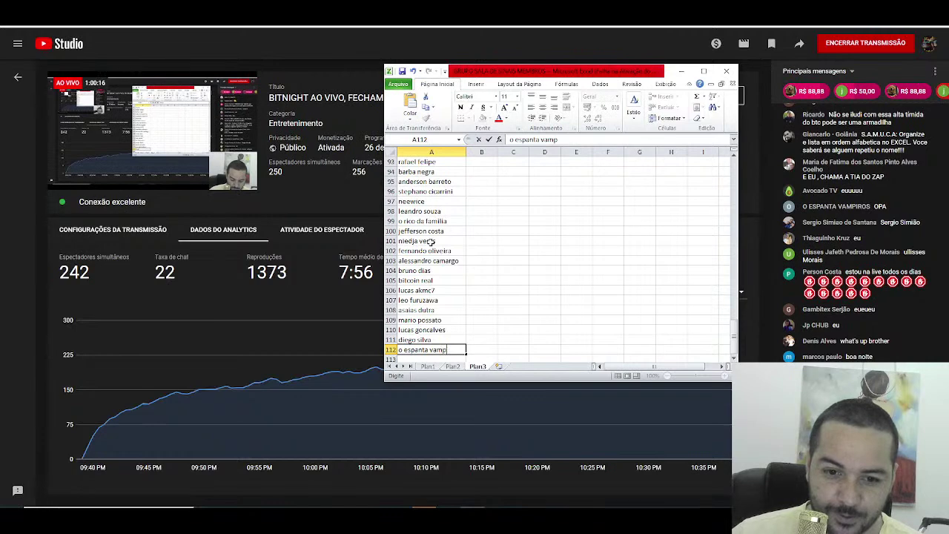
text(iros)
key(Return)
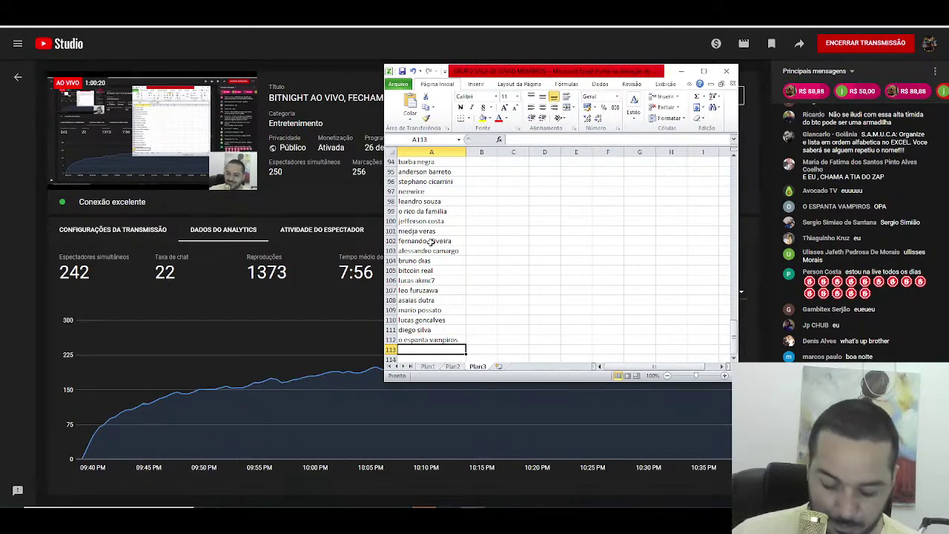
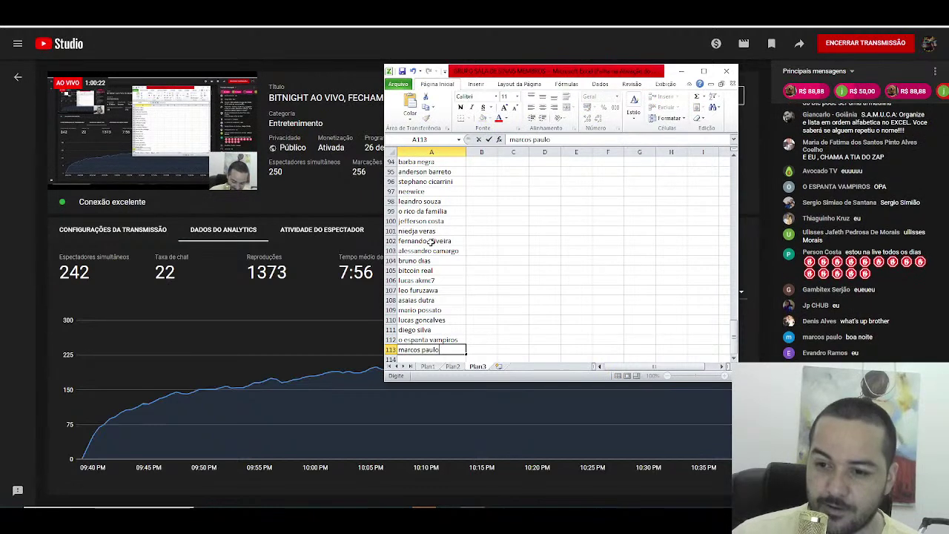
key(Return)
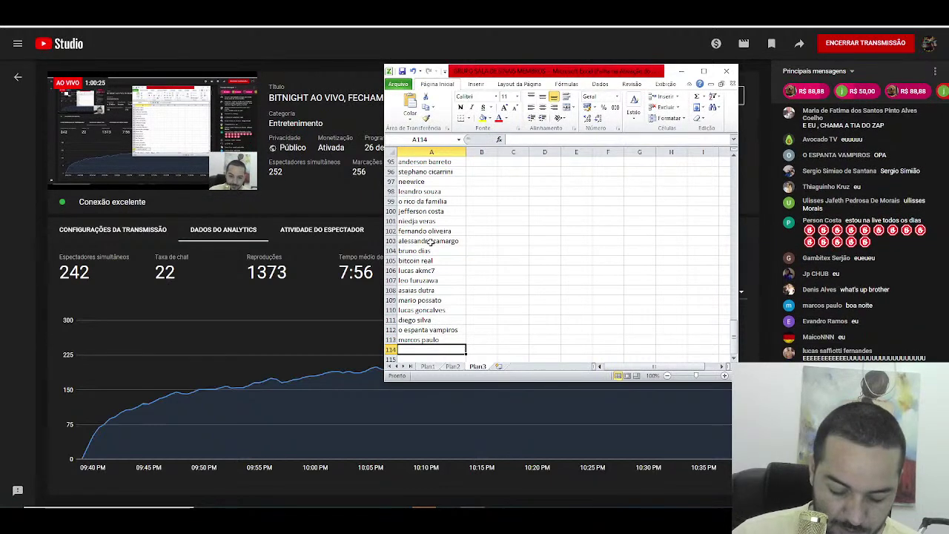
text(maiconn)
key(Return)
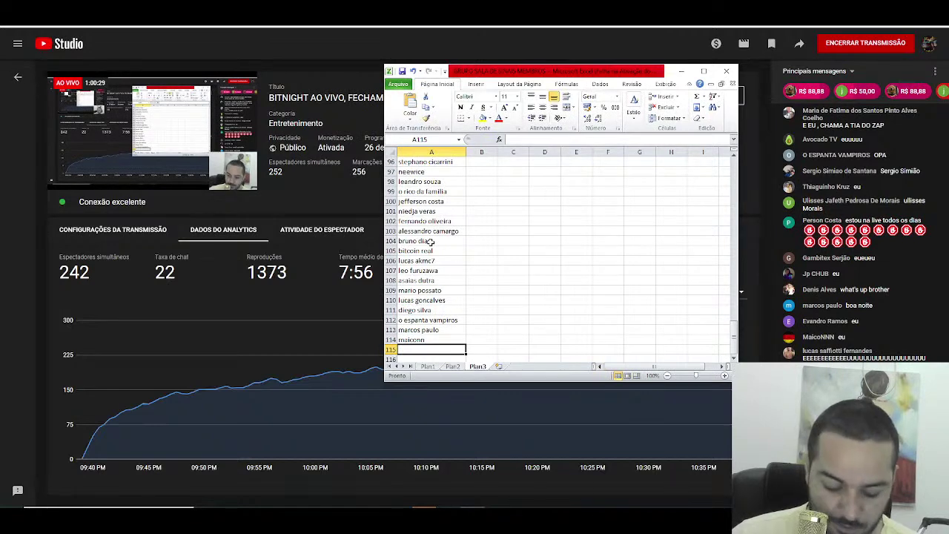
text(gustavo)
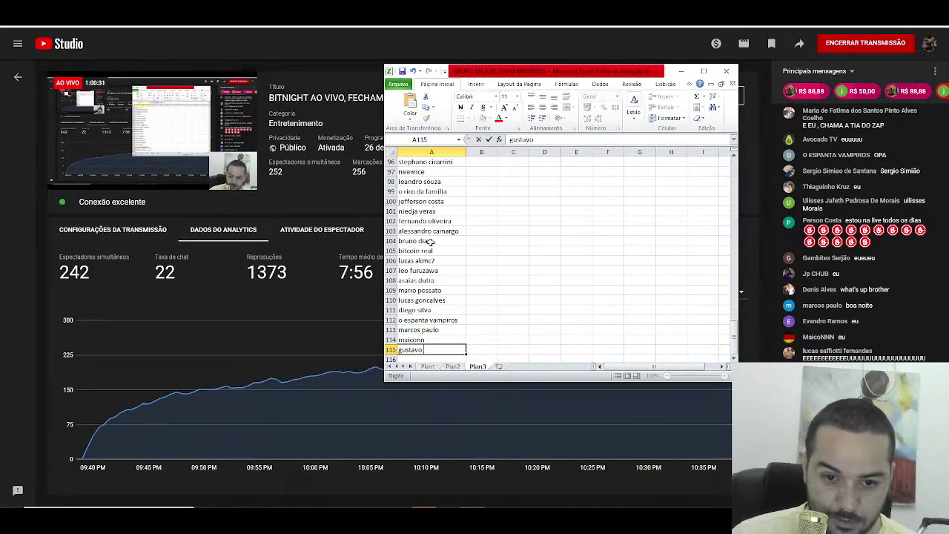
text( o)
key(Return)
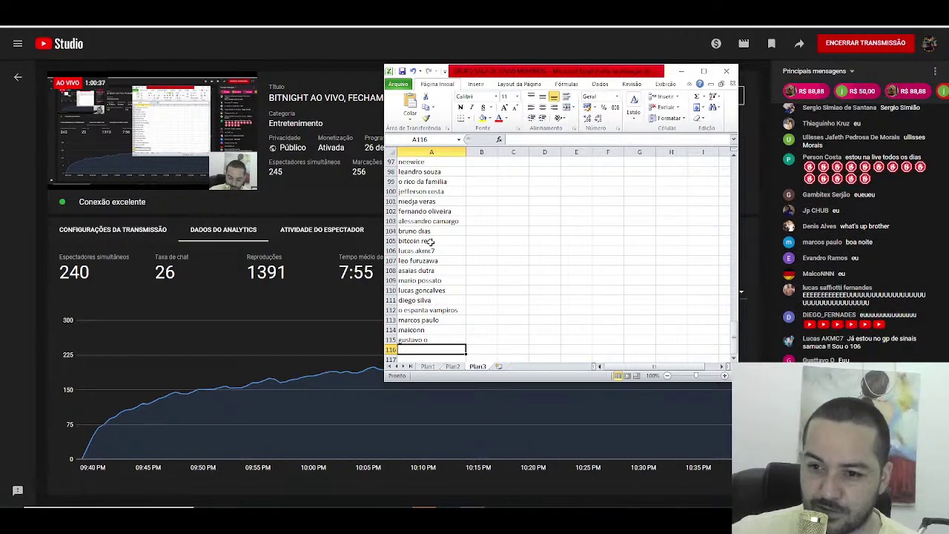
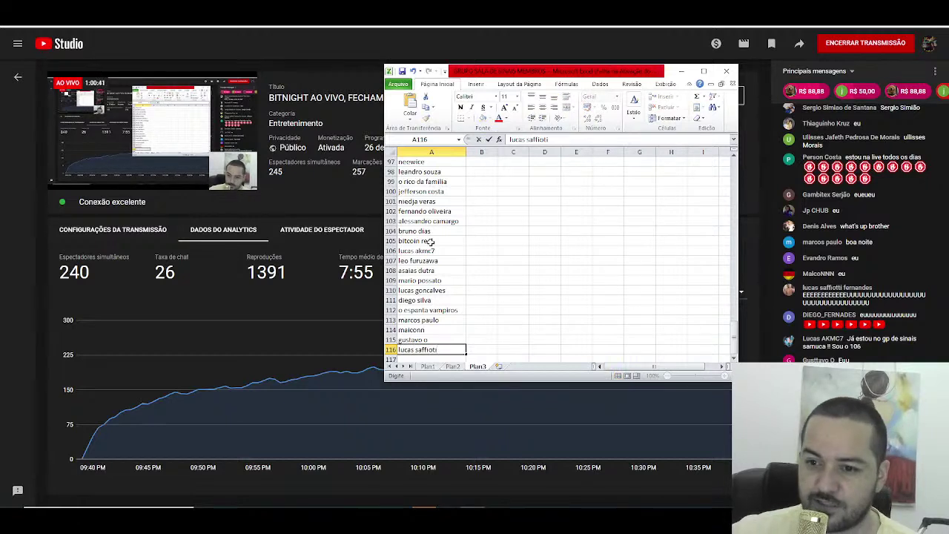
key(Return)
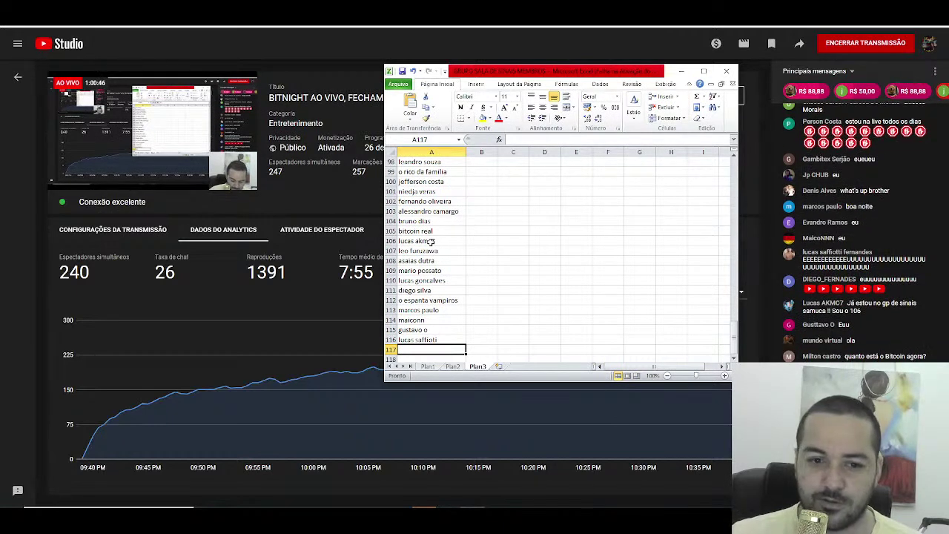
Step: Replace the entry in A106 with a different viewer name, then return to the list's end
click(432, 242)
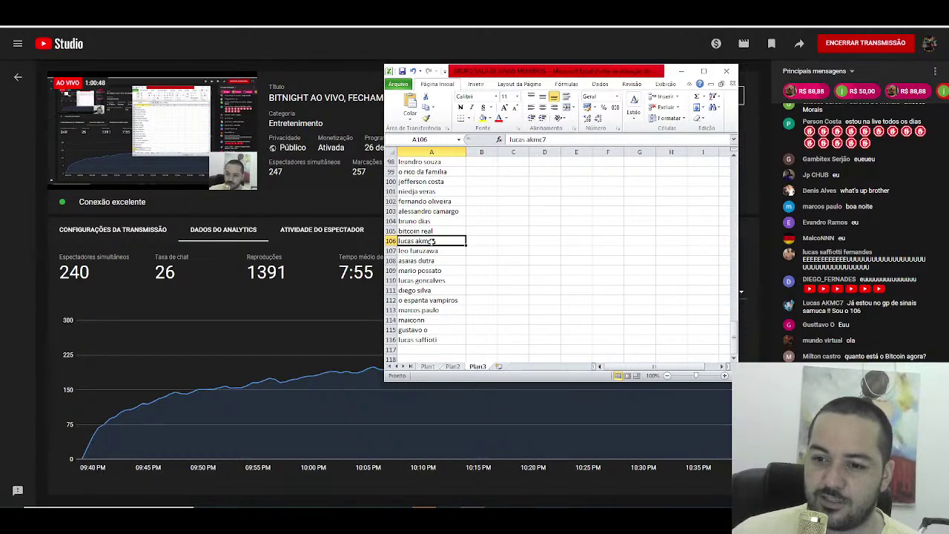
text(mundo vi)
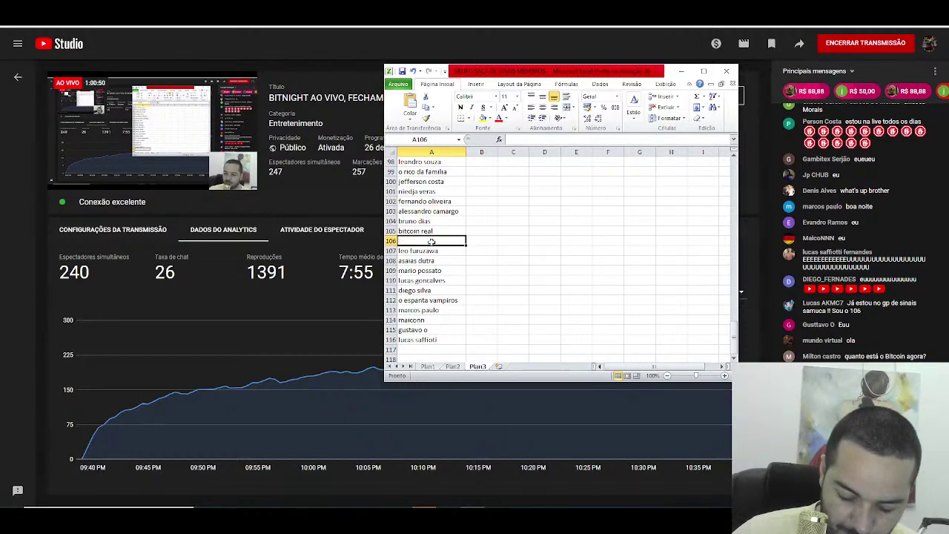
text(rtual)
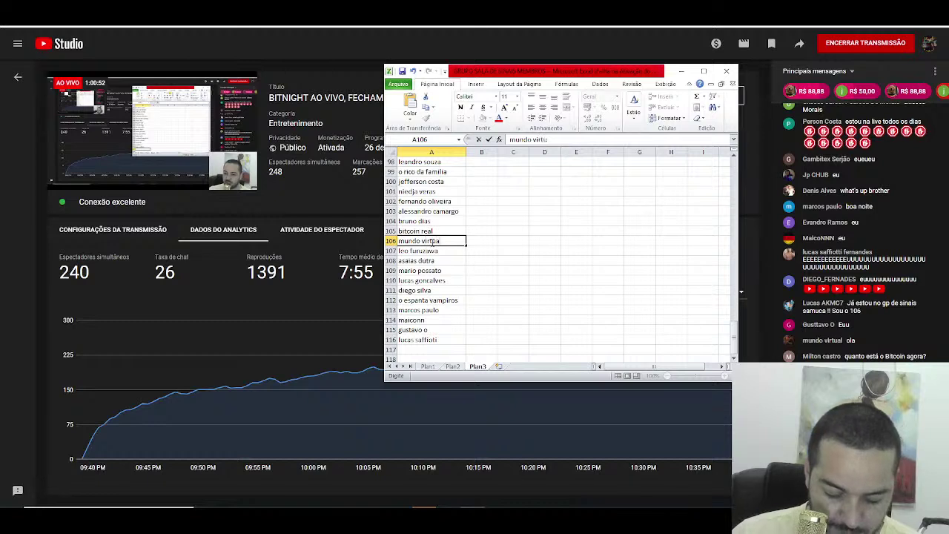
key(Return)
key(Down)
key(Down)
key(Down)
key(Down)
key(Down)
key(Down)
key(Down)
key(Down)
key(Down)
key(Down)
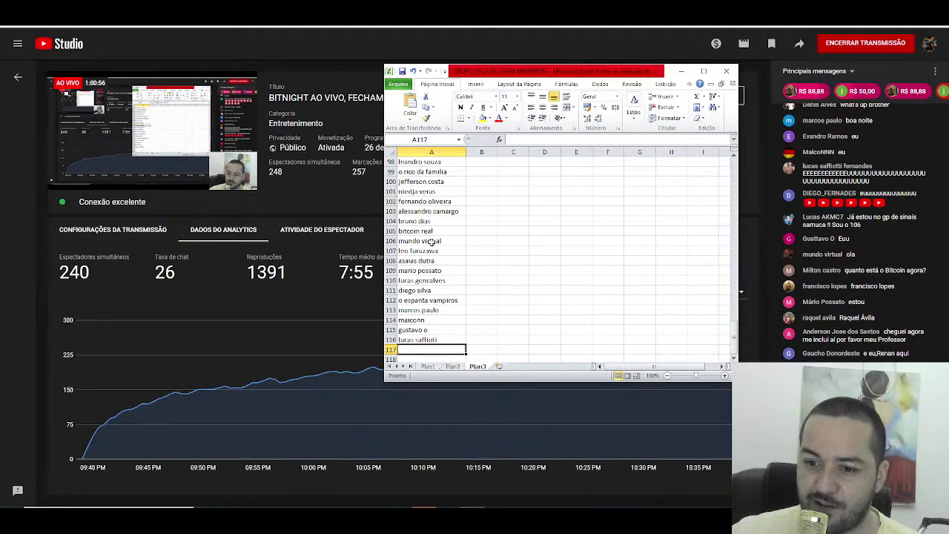
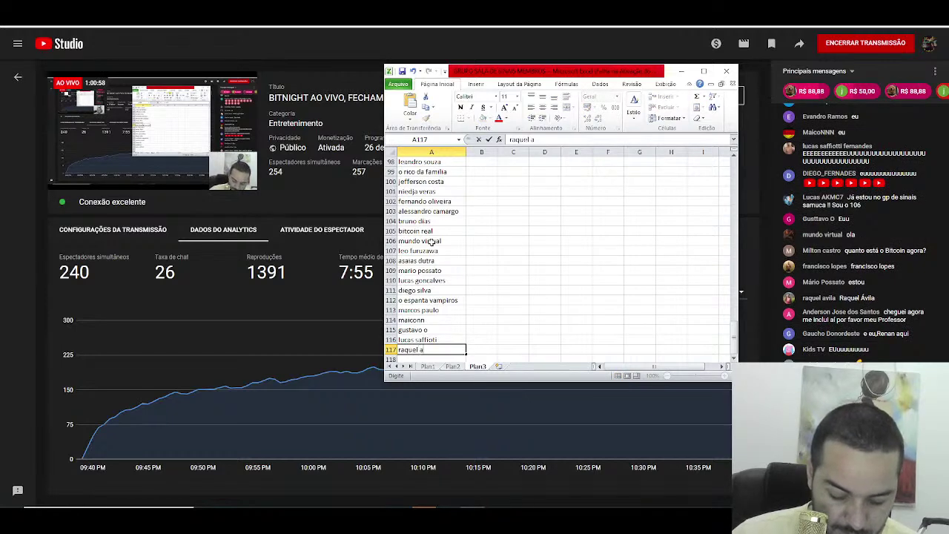
Step: Enter four viewer names in A117 through A120
key(Return)
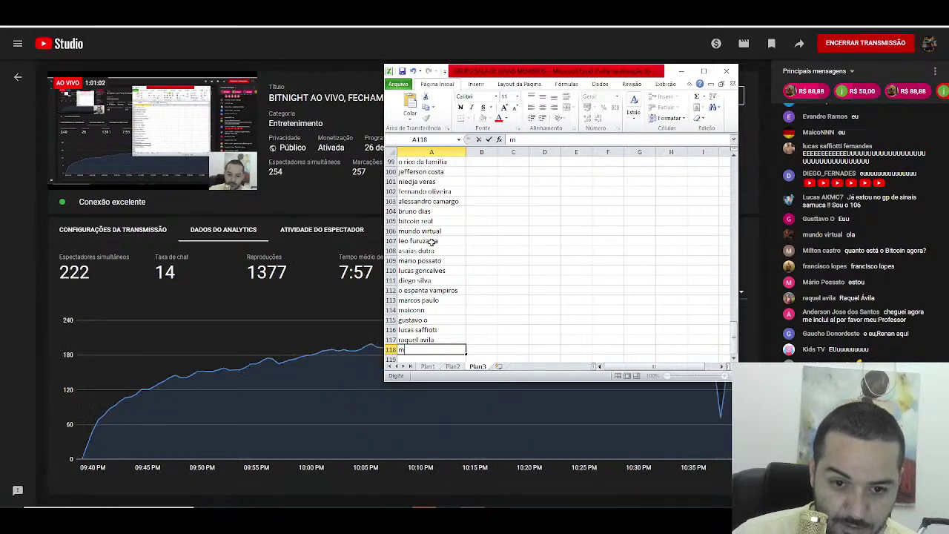
text(kids t)
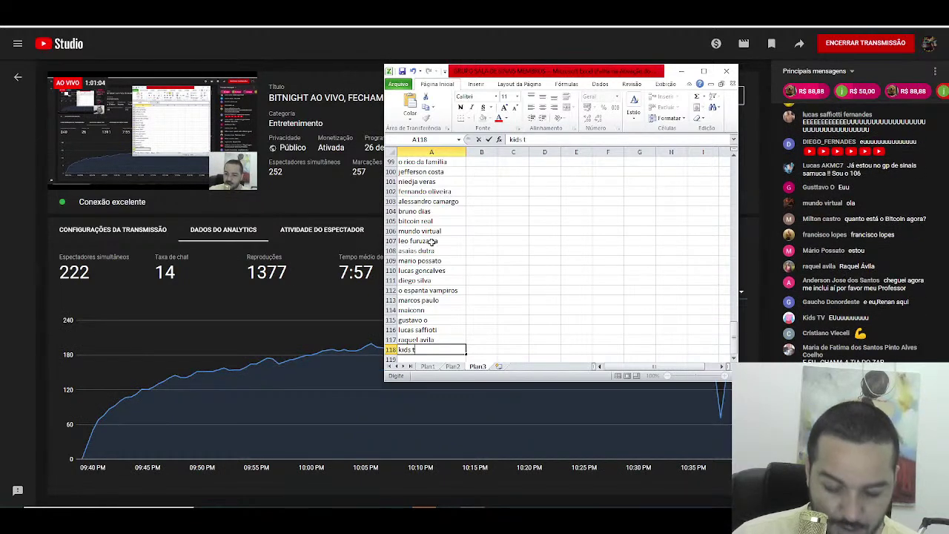
text(v)
key(Return)
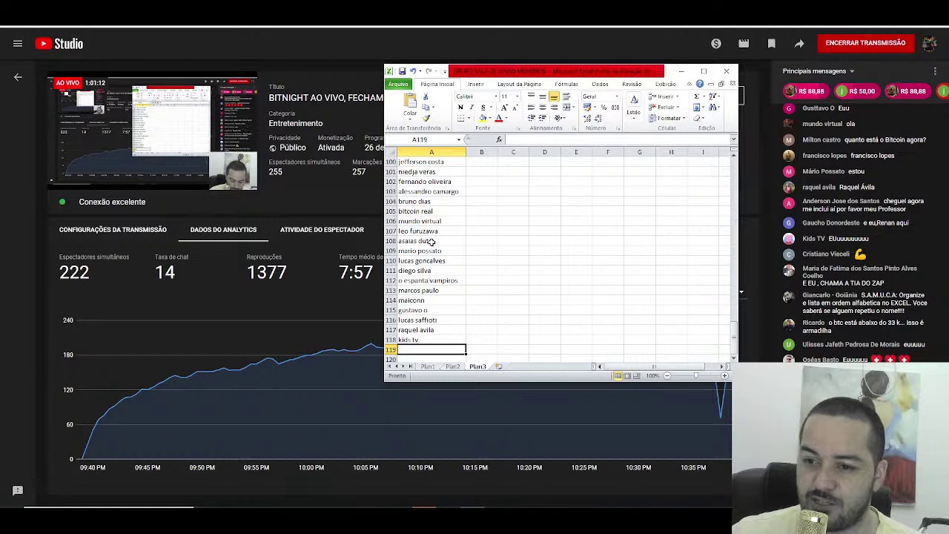
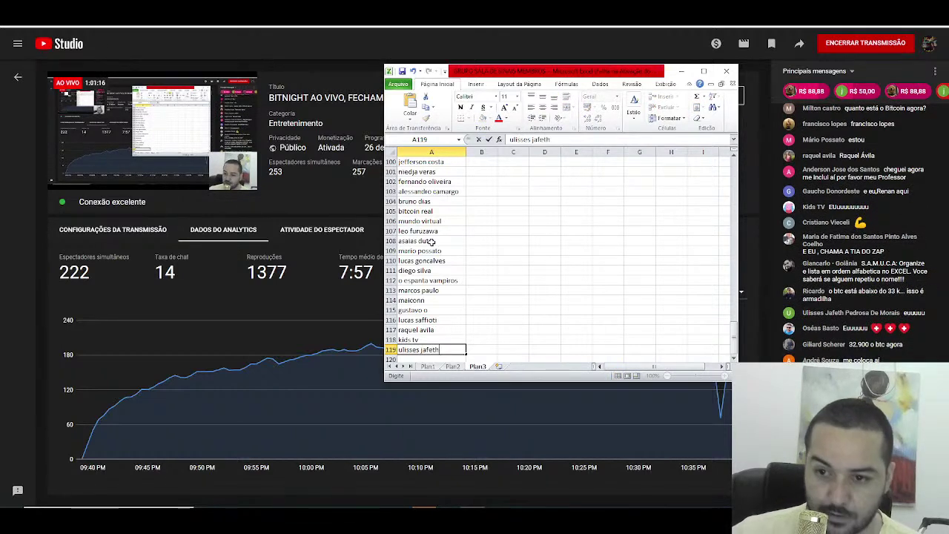
key(Return)
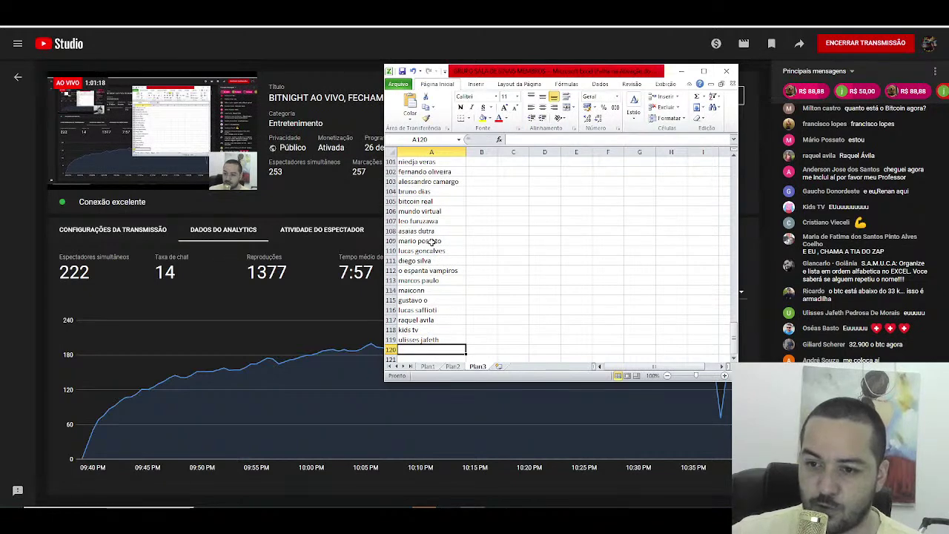
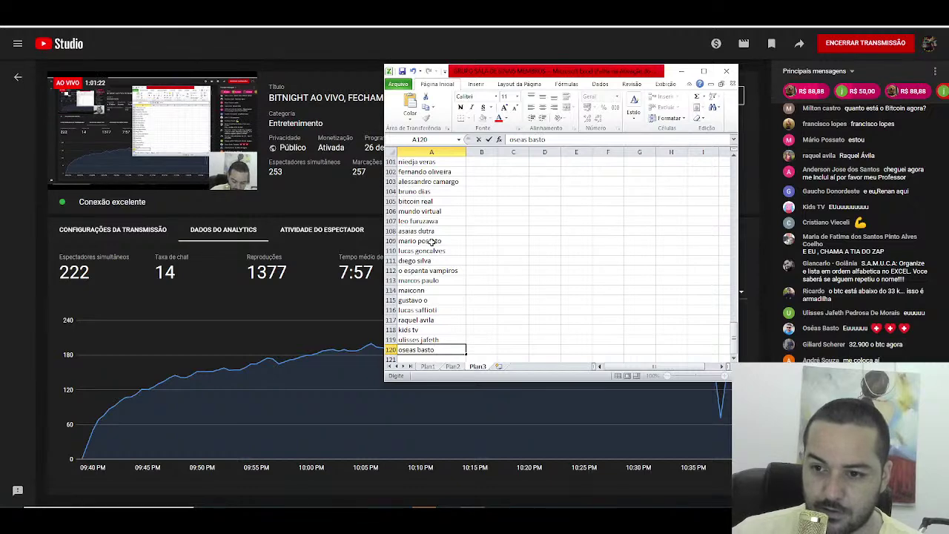
key(Return)
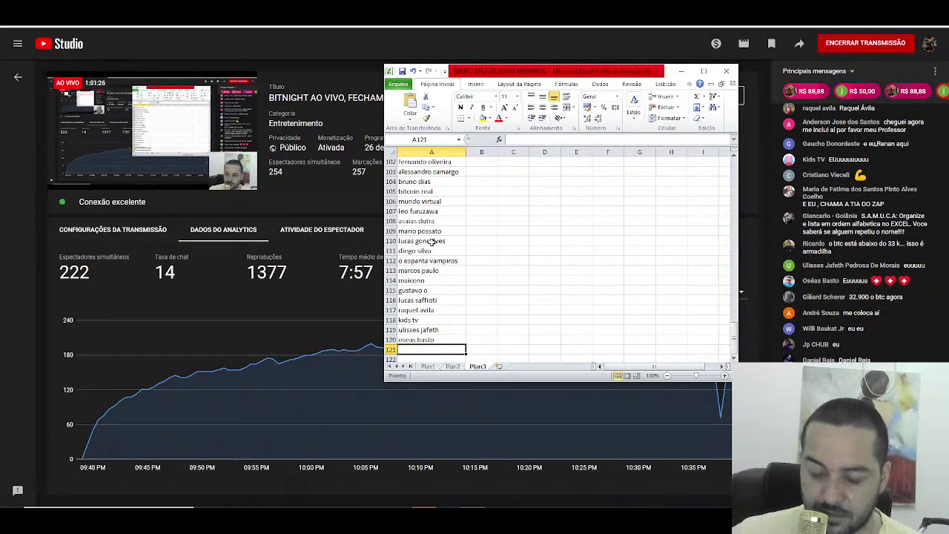
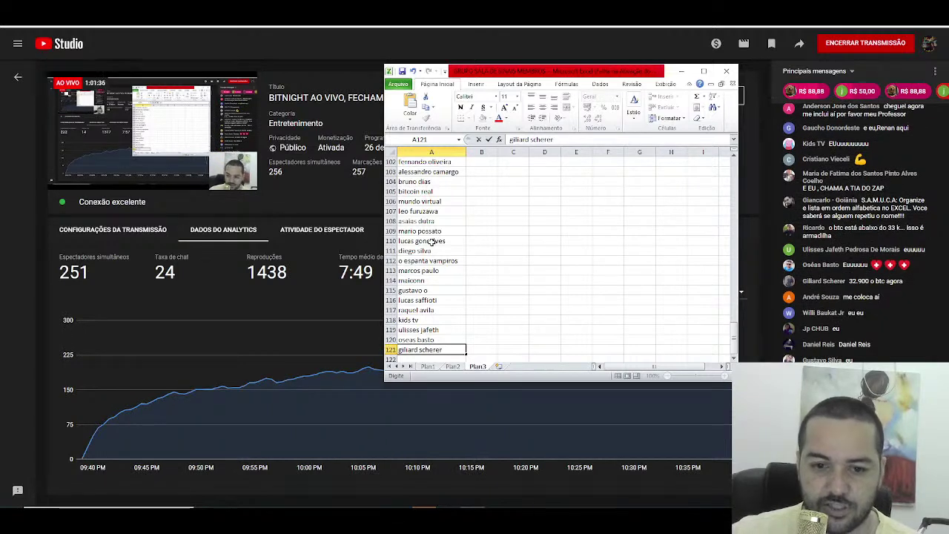
Step: Enter viewer names in A121 through A124 and type the A125 name, trimming its extra letter
key(Return)
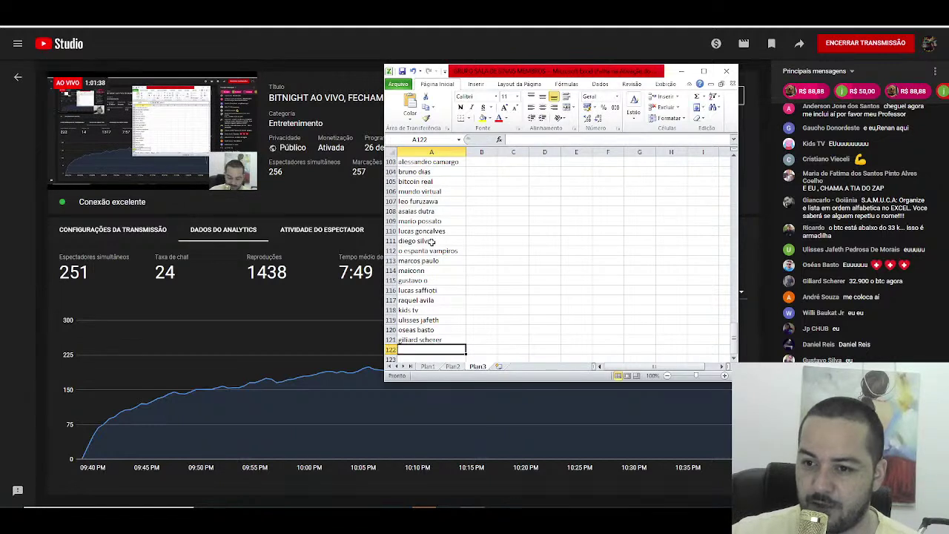
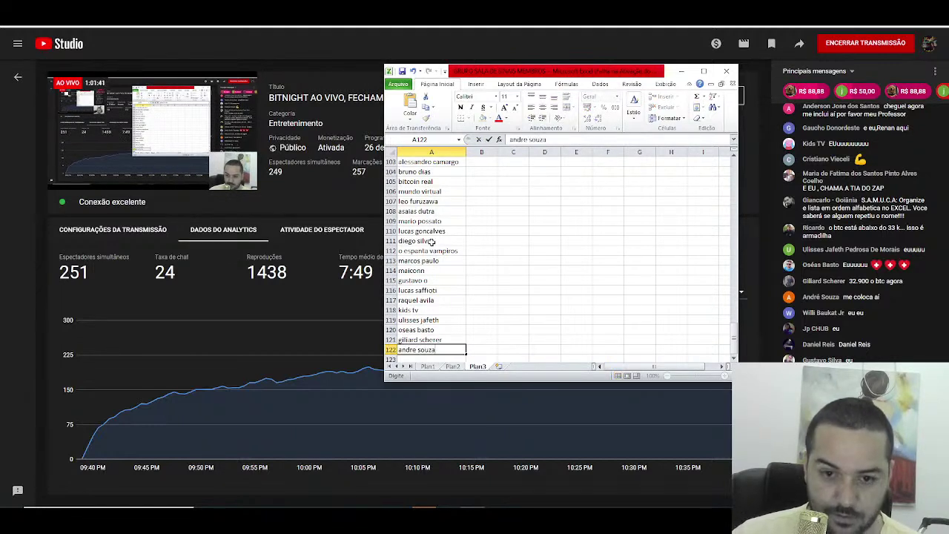
key(Return)
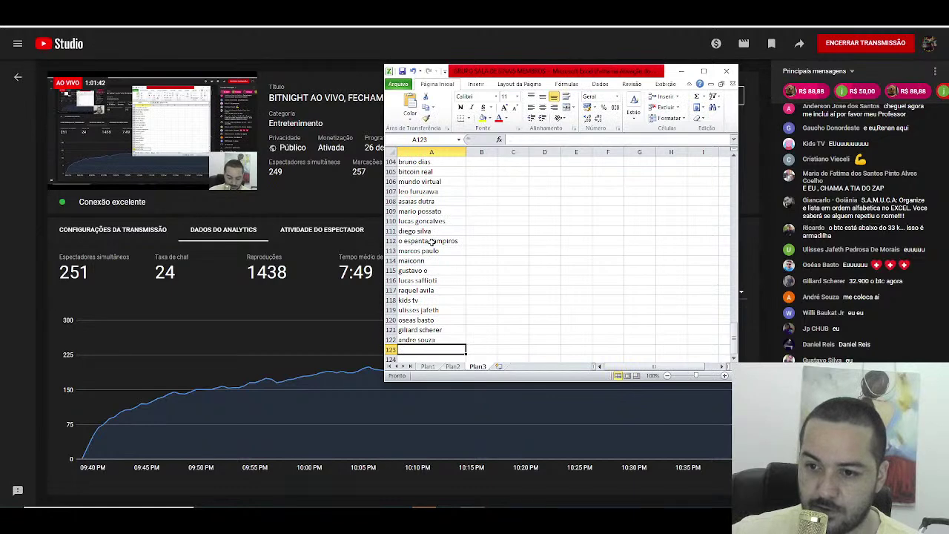
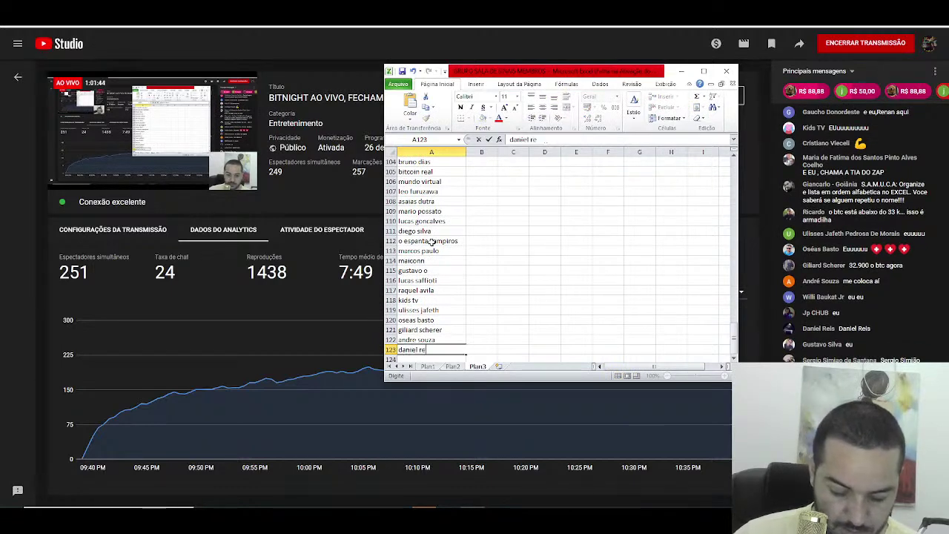
key(Return)
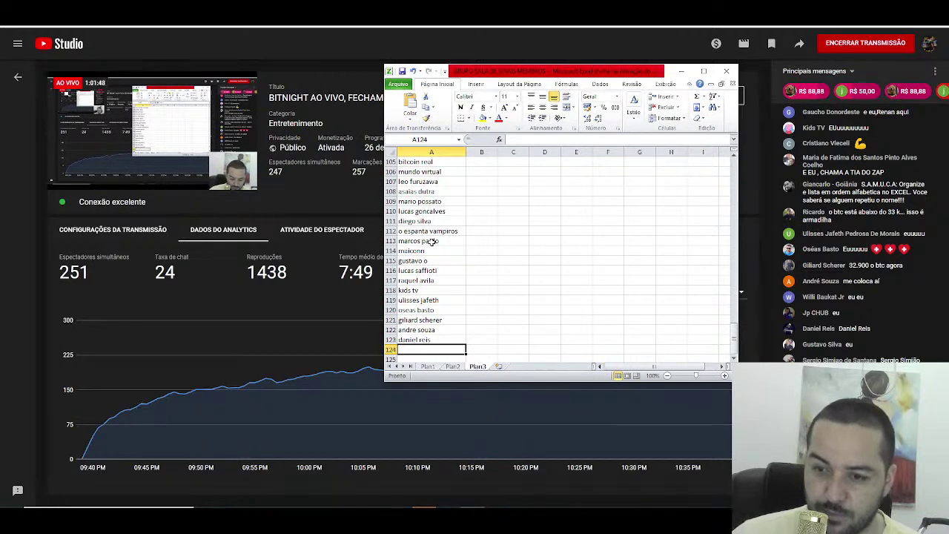
text(jp chub)
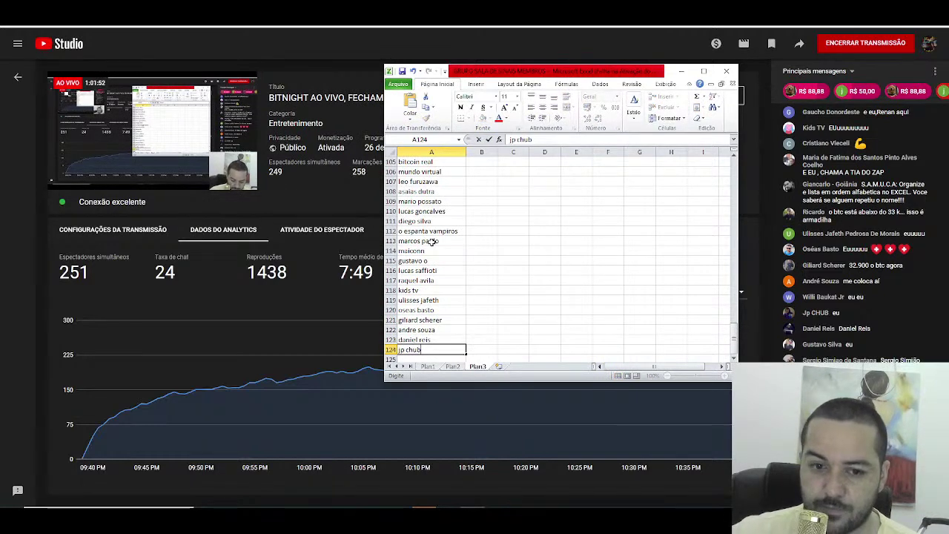
key(Return)
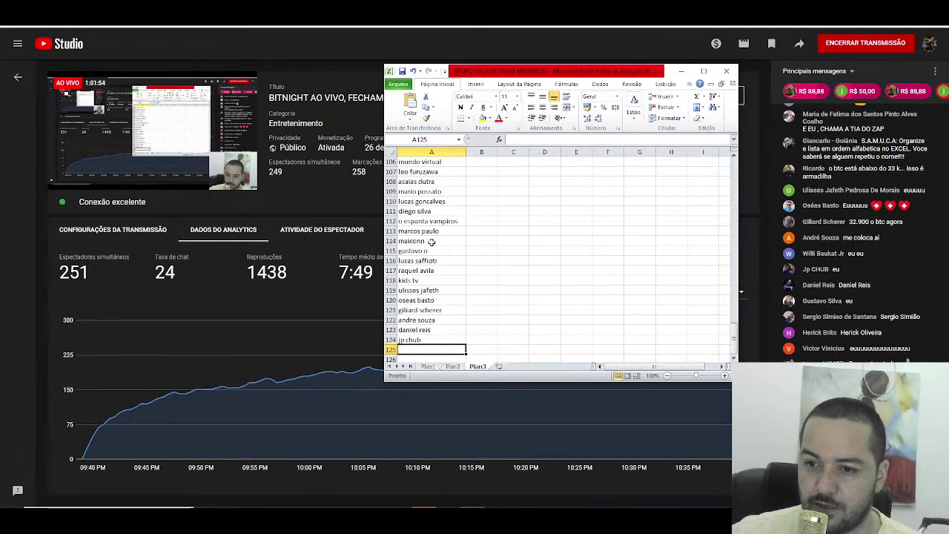
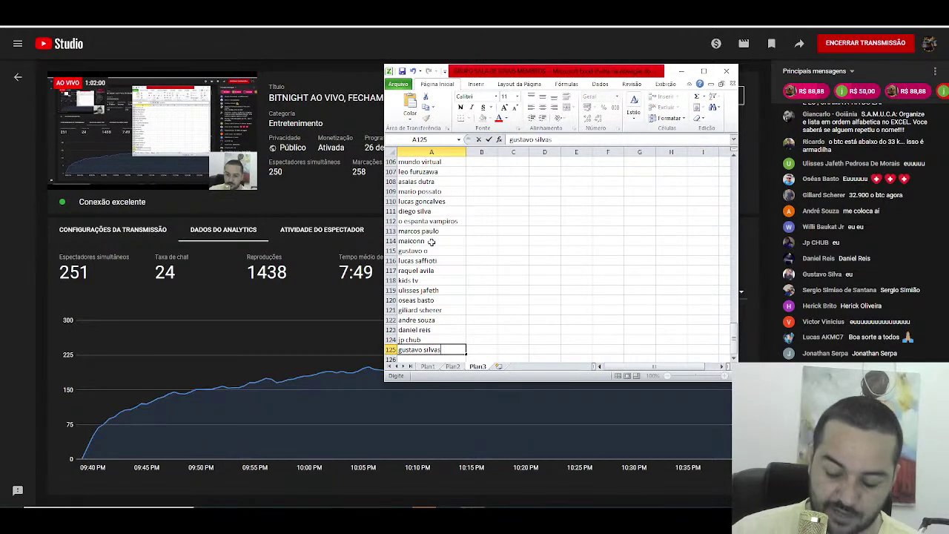
Step: Confirm the corrected name in A125 and enter viewer names in A126 through A128
key(Return)
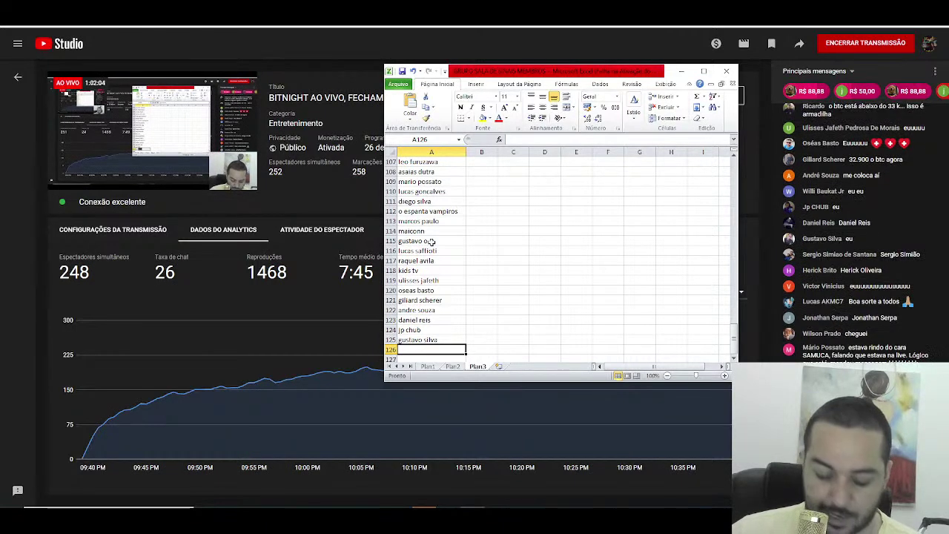
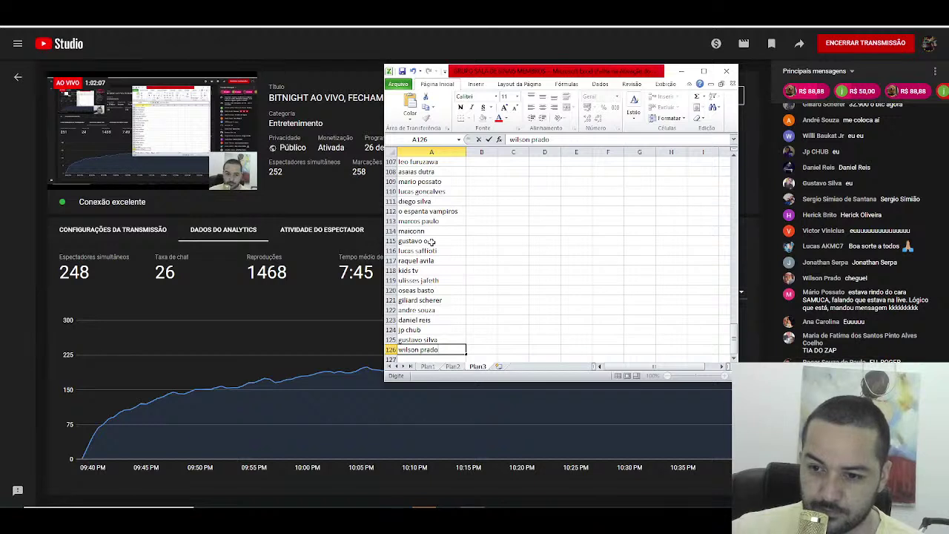
key(Return)
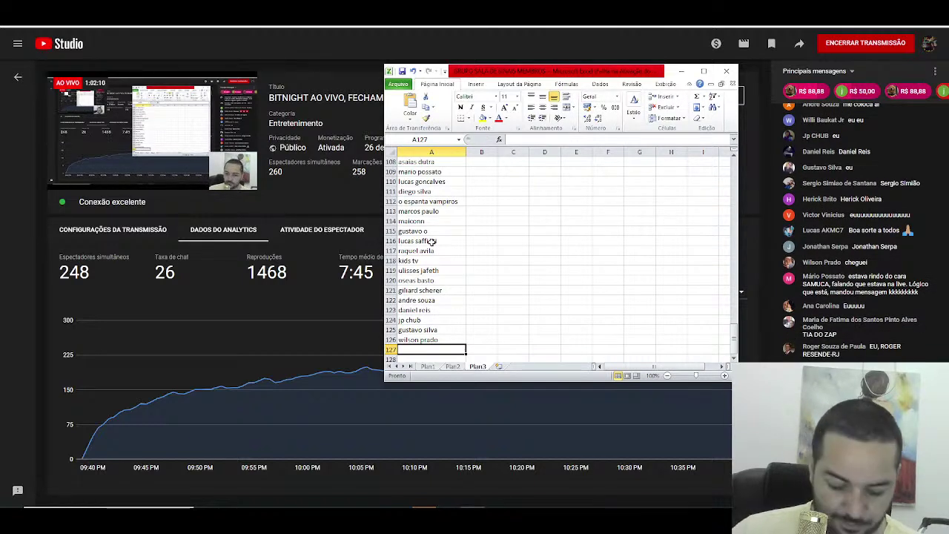
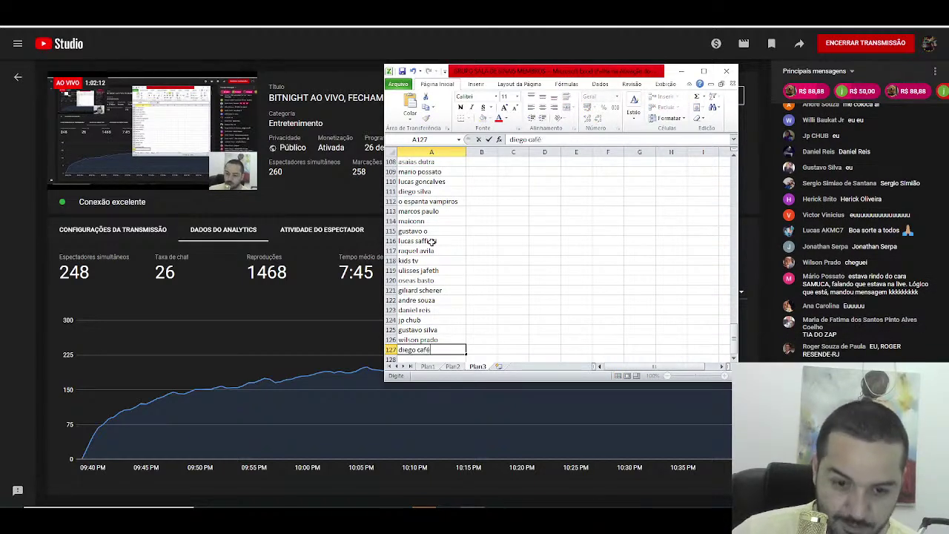
key(Return)
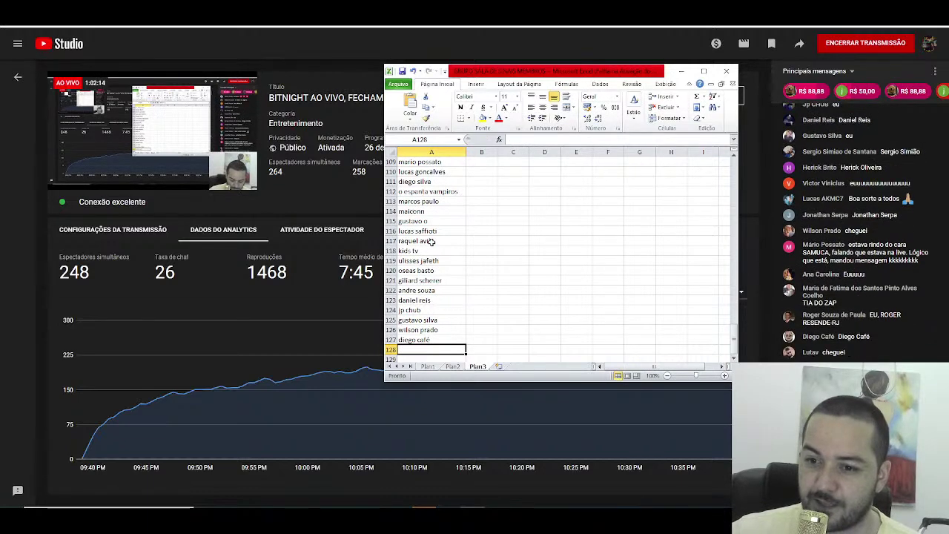
text(lutav)
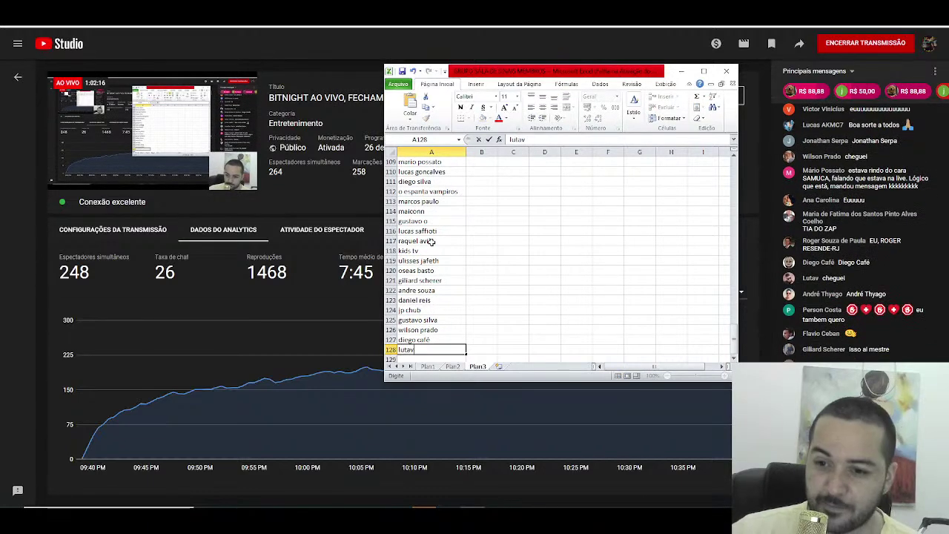
key(Return)
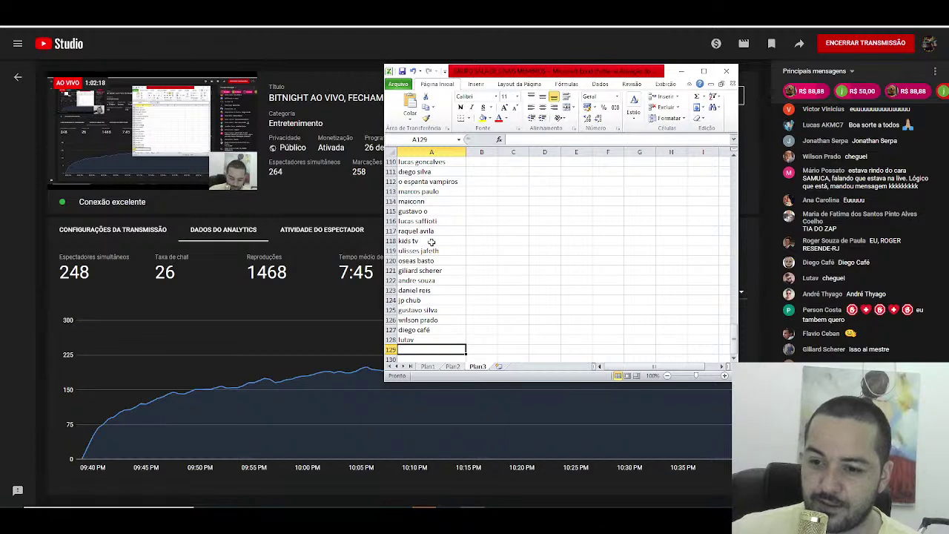
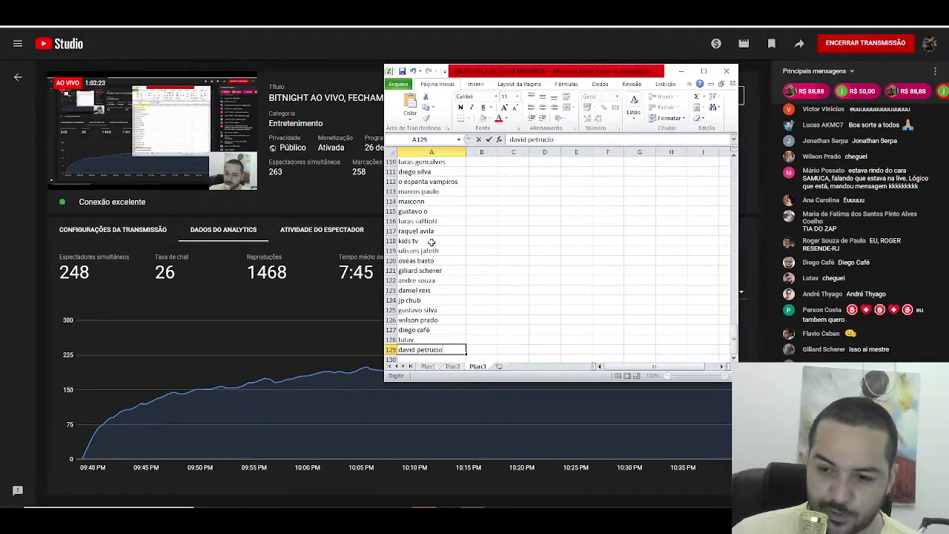
Step: Enter four more viewer names in A129 through A132
key(Return)
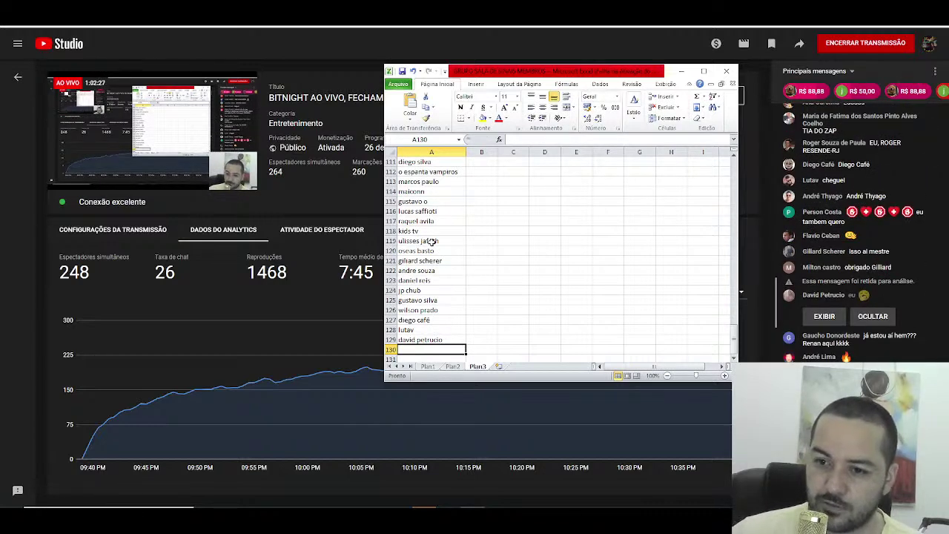
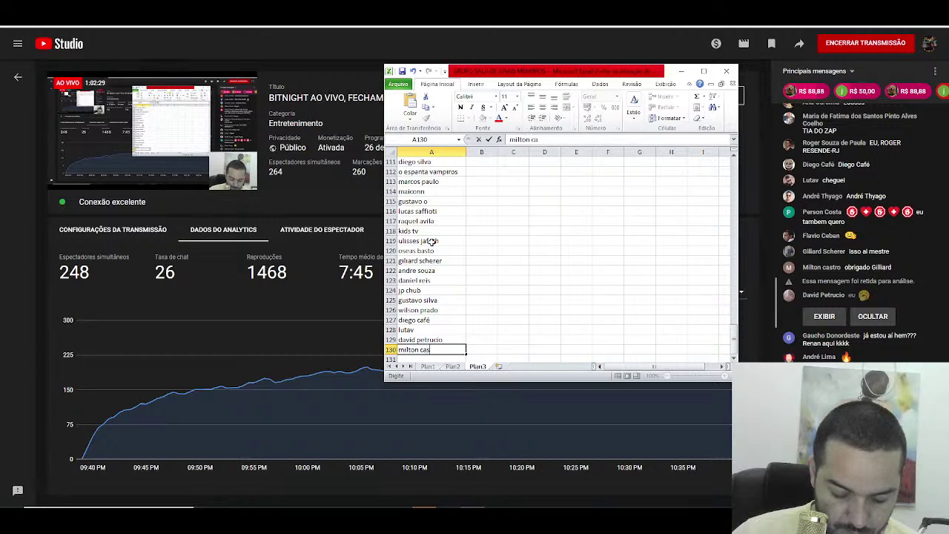
key(Return)
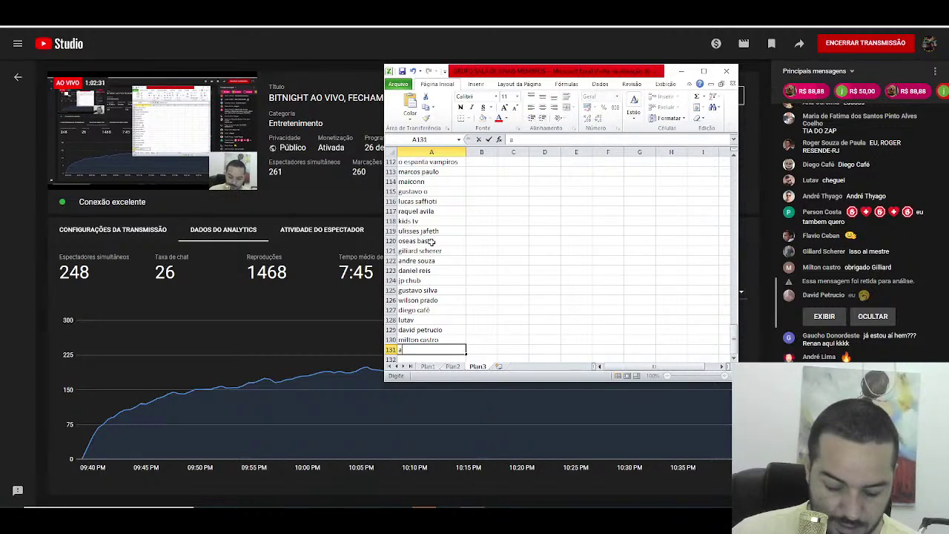
key(Return)
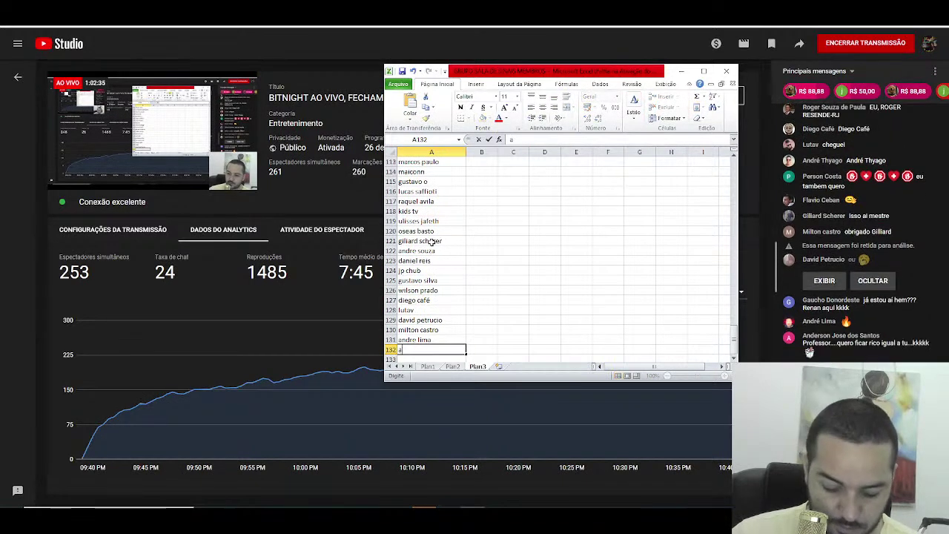
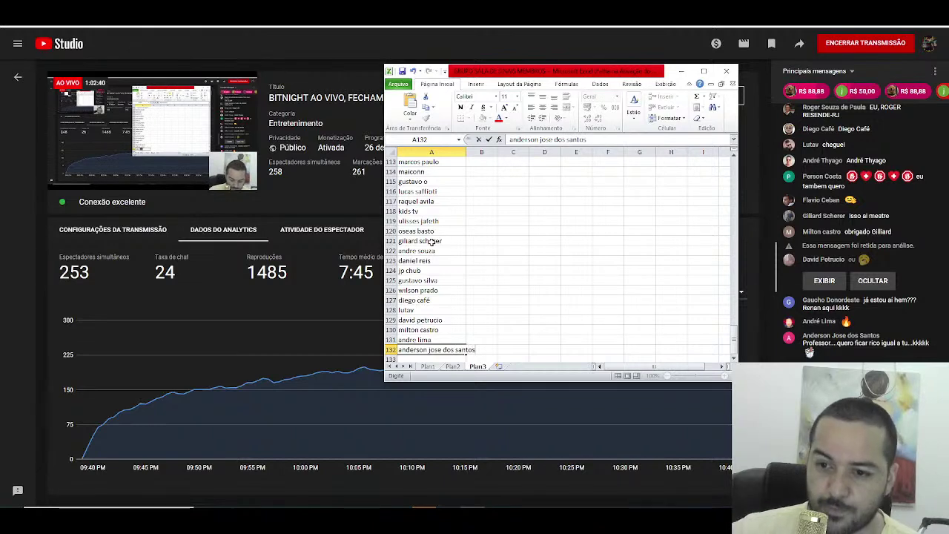
key(Return)
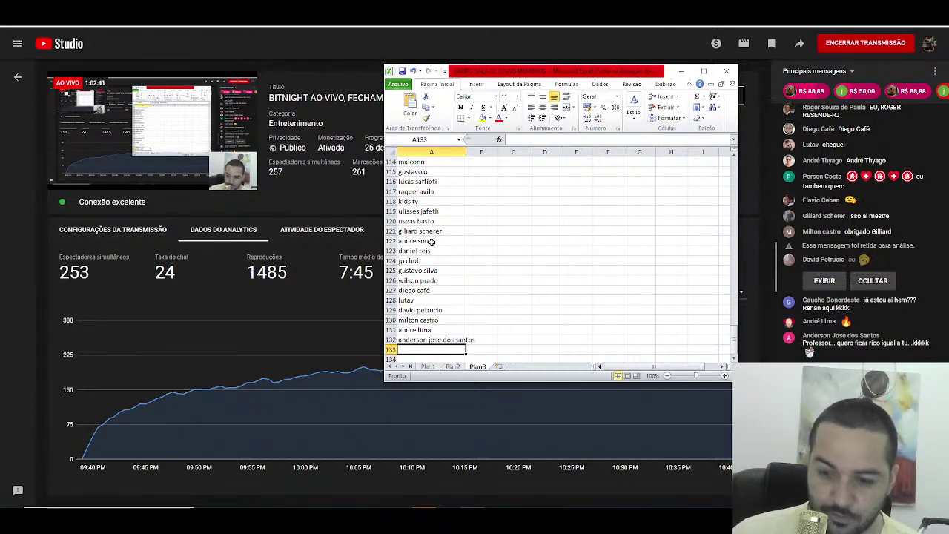
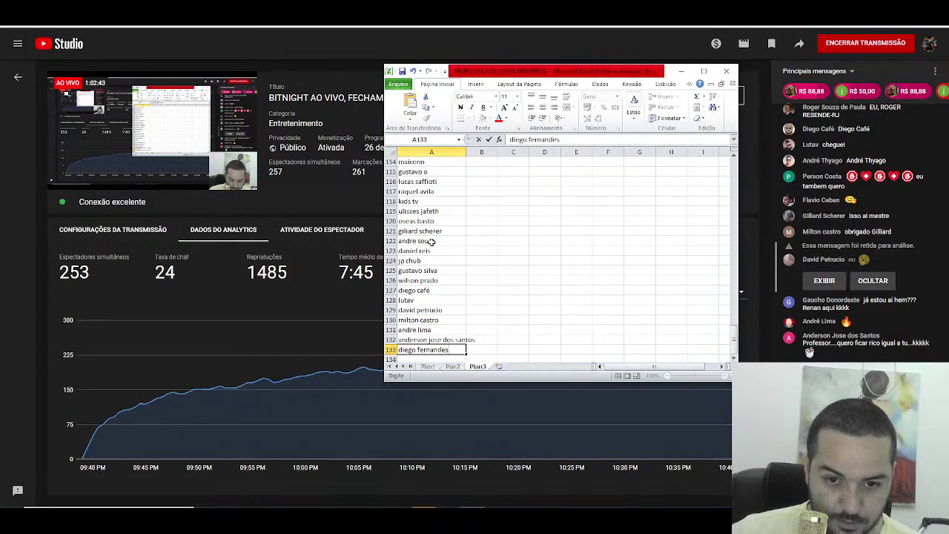
Step: Fill A133–A136 with viewer names, accepting AutoComplete in A135, and begin typing the A137 name
key(Return)
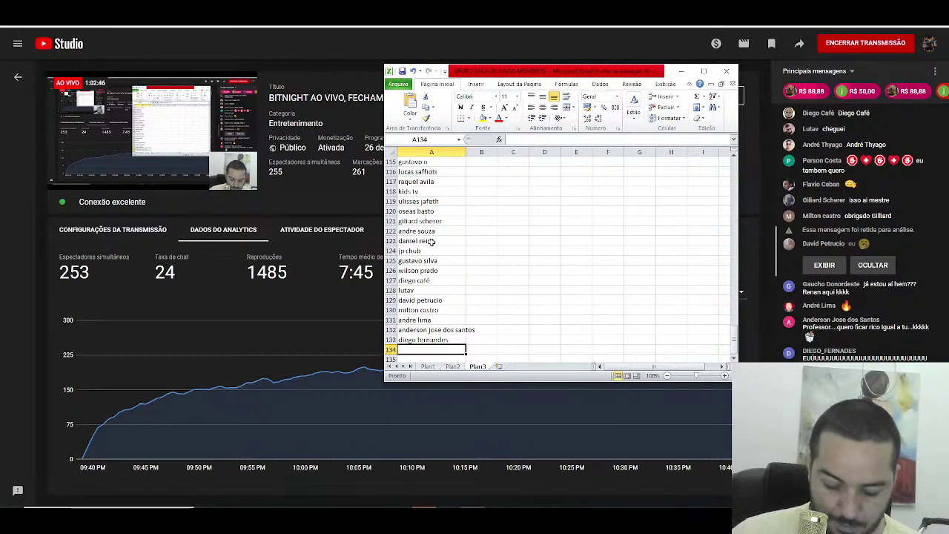
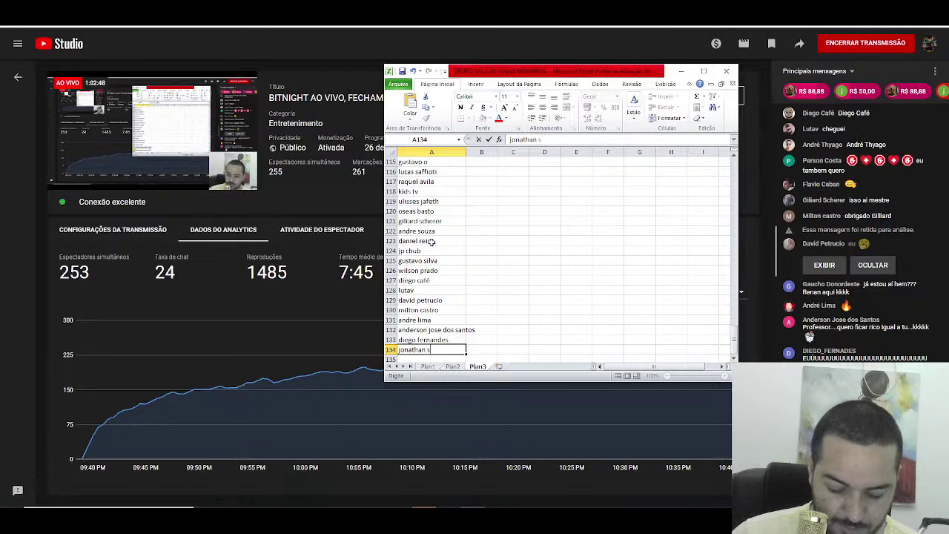
key(Return)
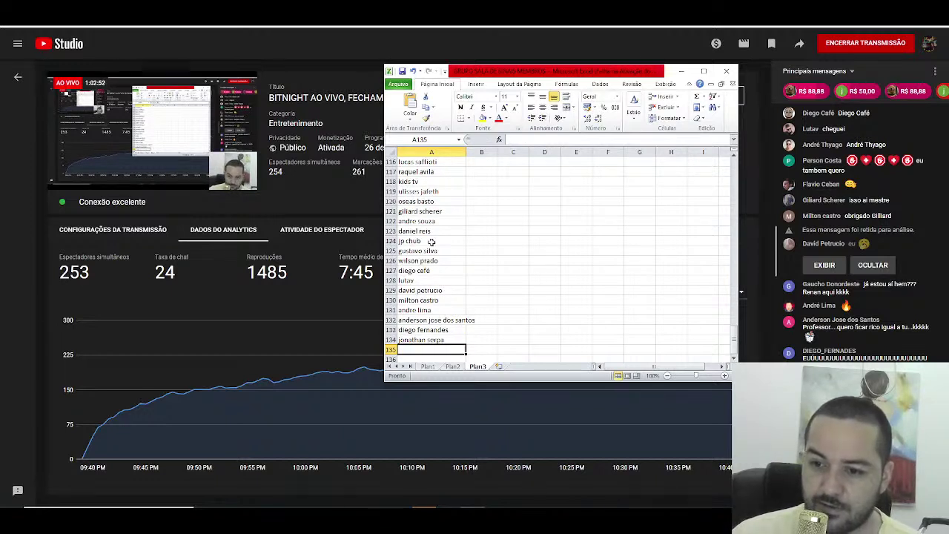
text(mikezero)
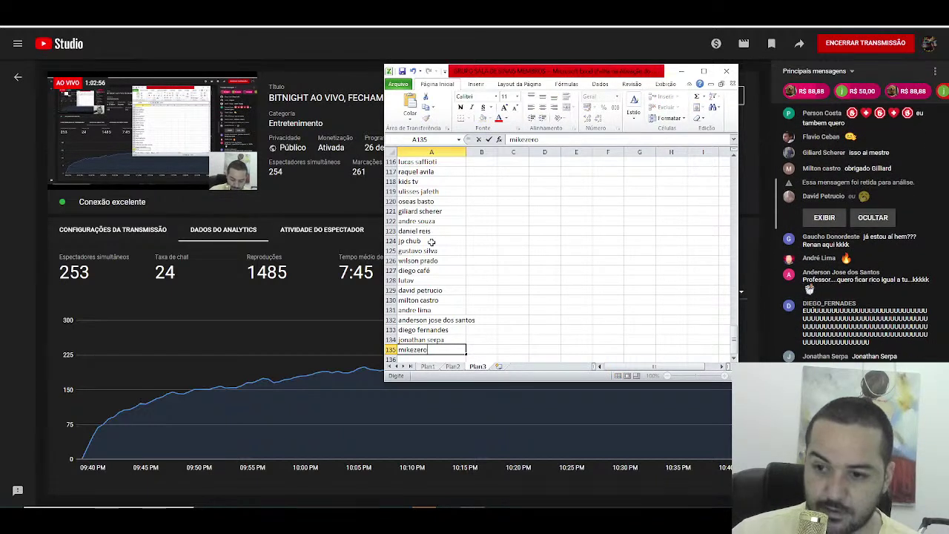
key(Return)
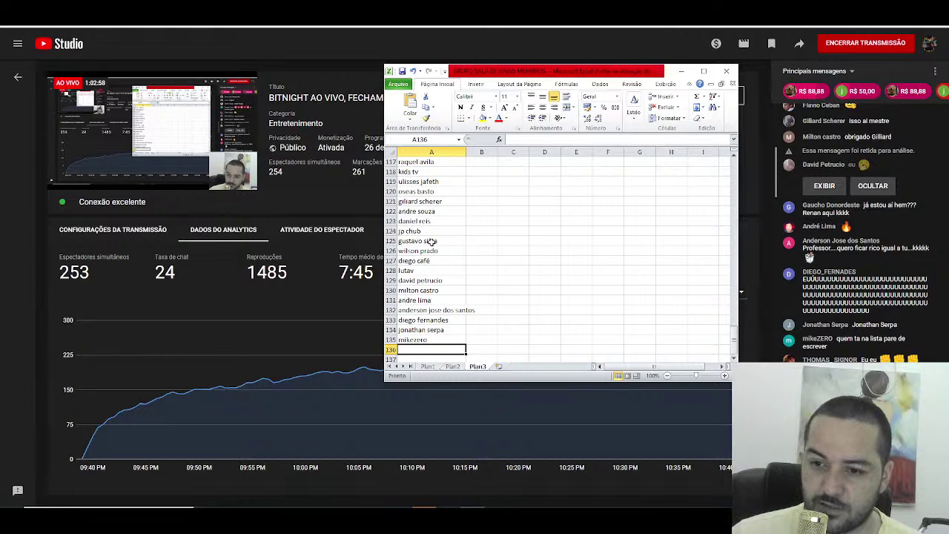
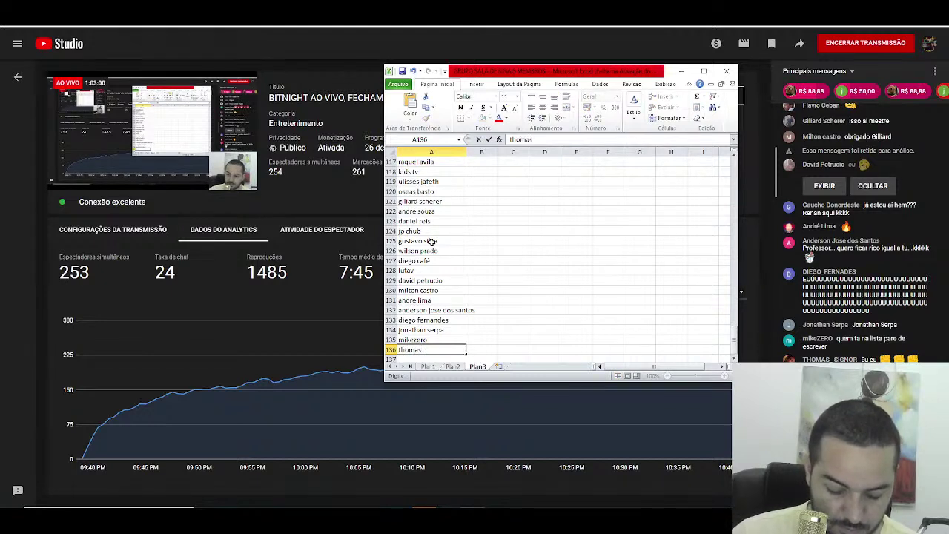
key(Return)
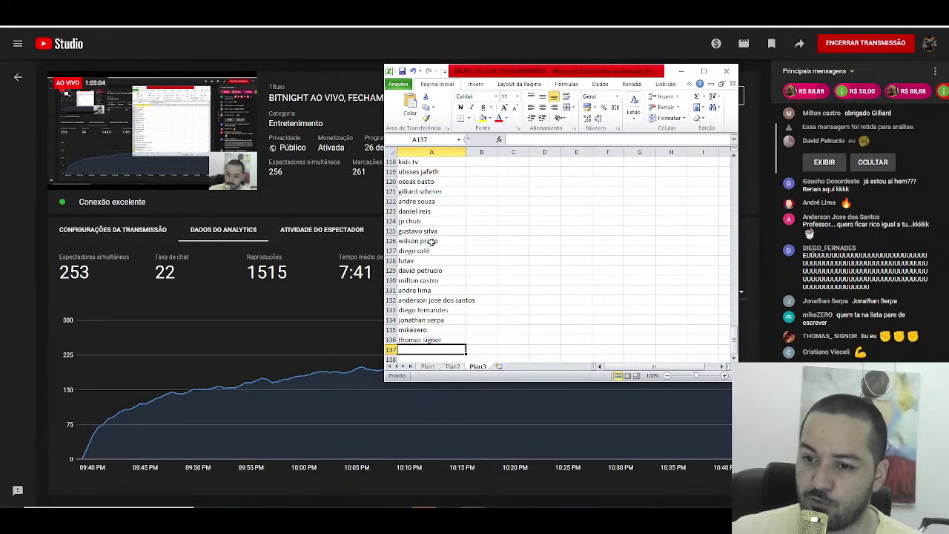
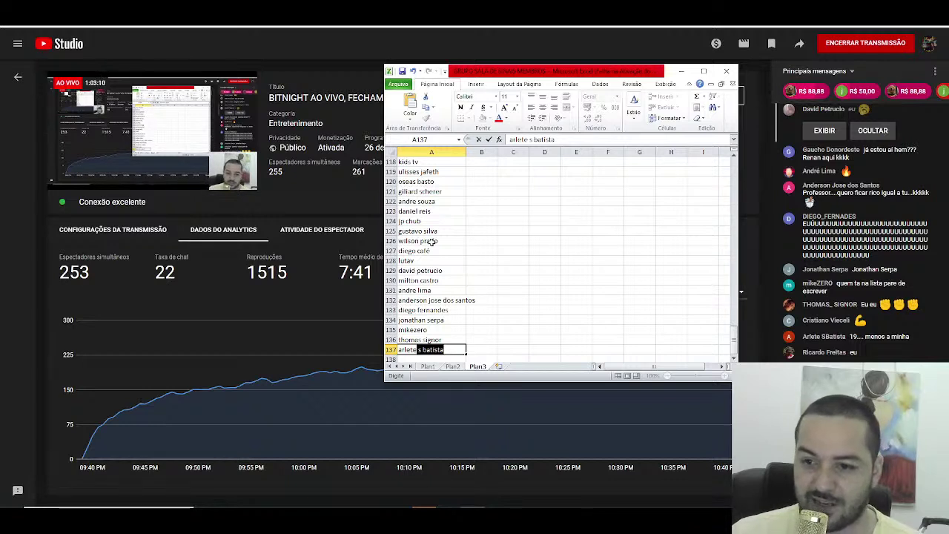
Step: Reject the AutoComplete suggestion and enter four viewer names into A137 through A140
key(BackSpace)
key(BackSpace)
key(BackSpace)
key(BackSpace)
key(BackSpace)
key(BackSpace)
key(BackSpace)
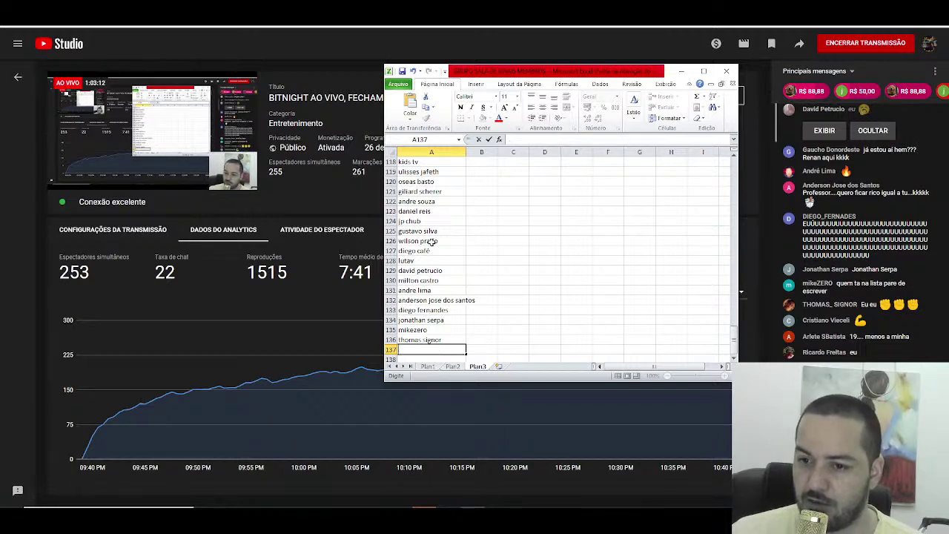
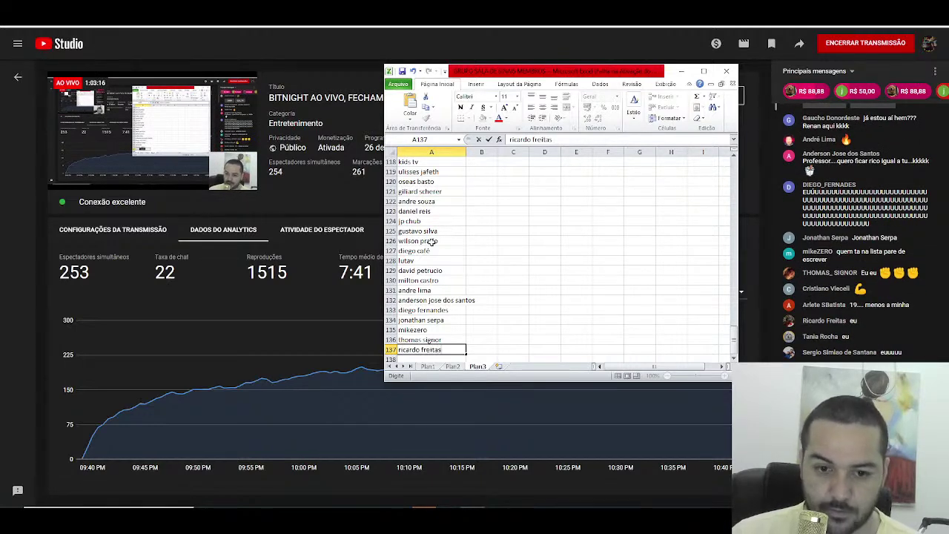
key(Return)
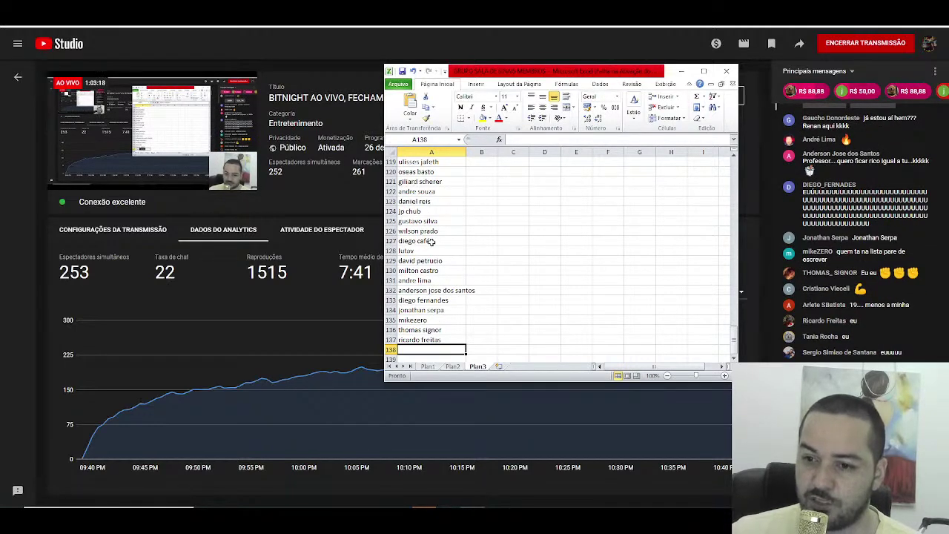
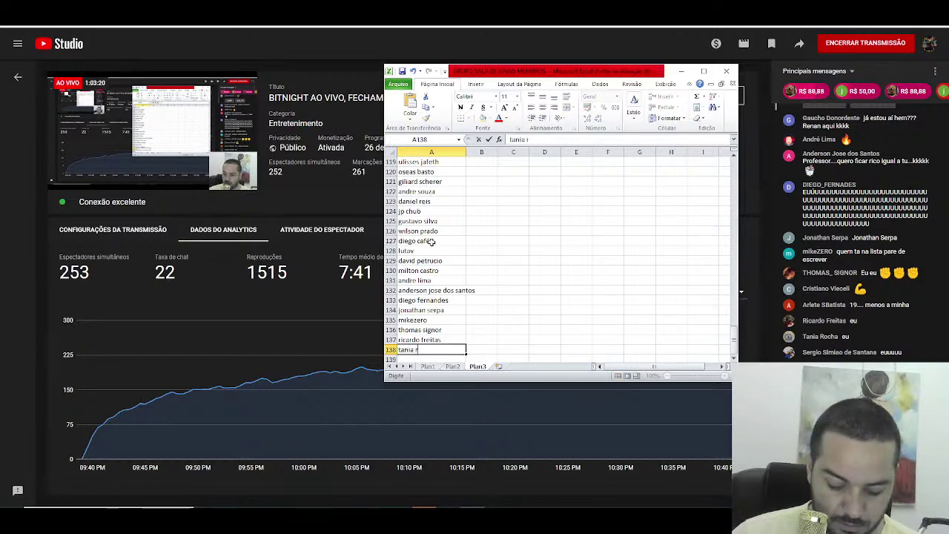
key(Return)
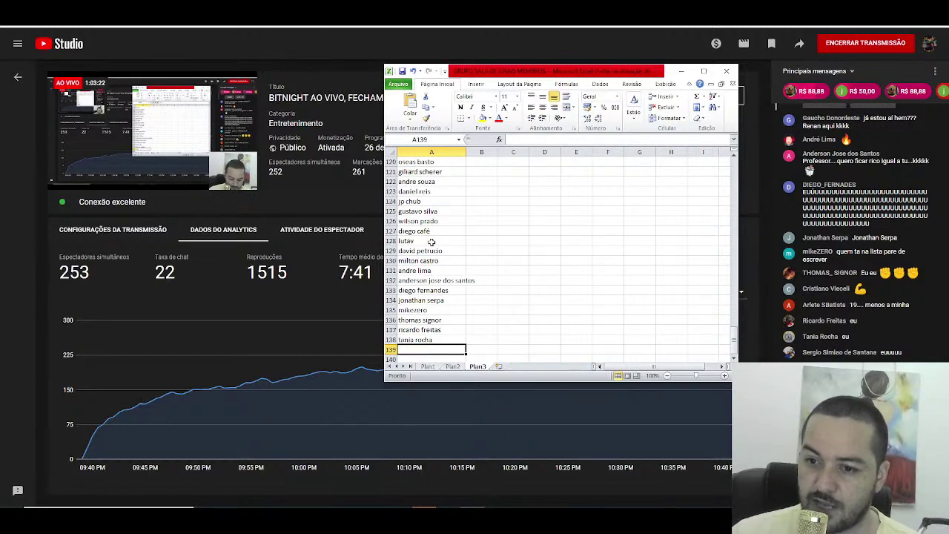
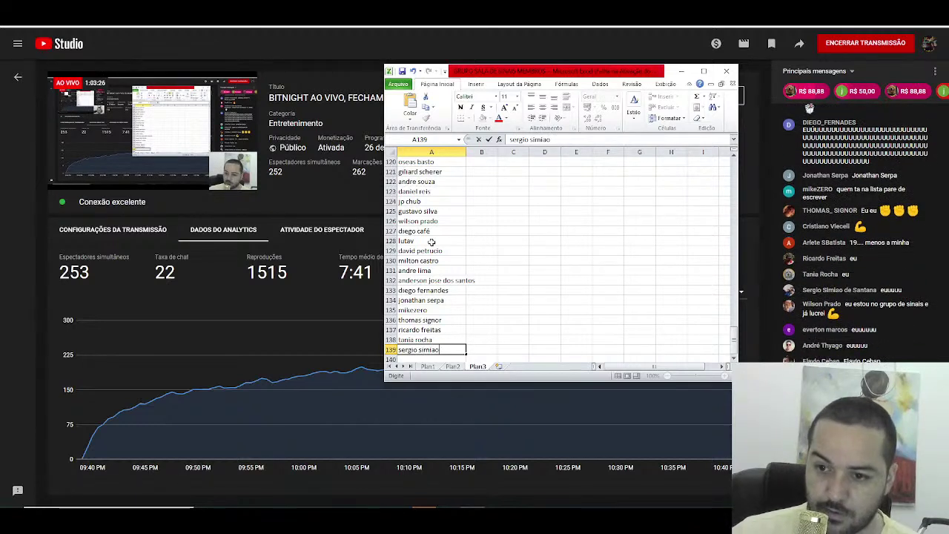
key(Return)
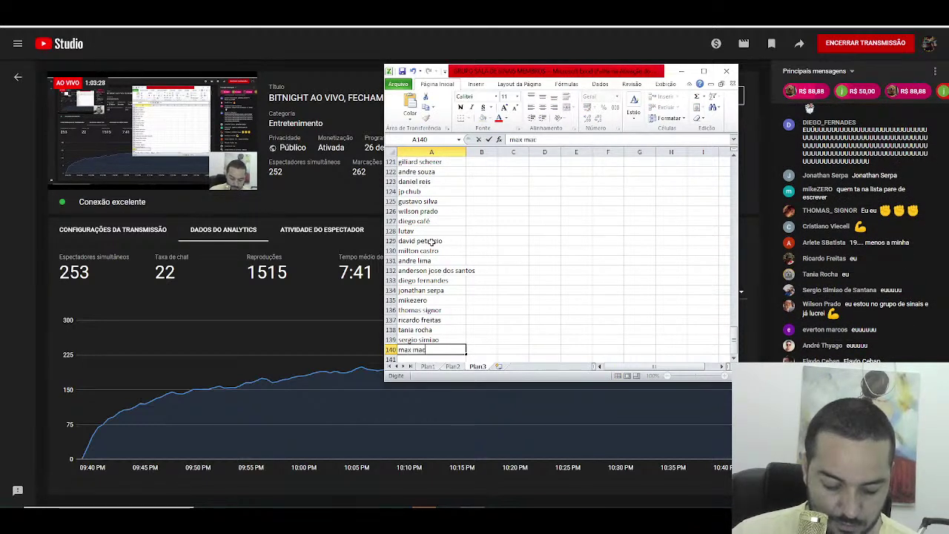
key(Return)
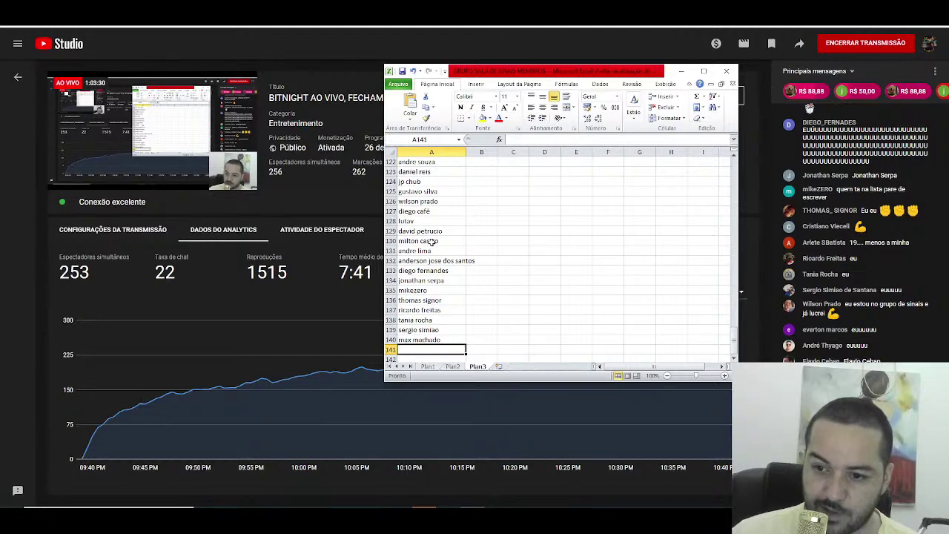
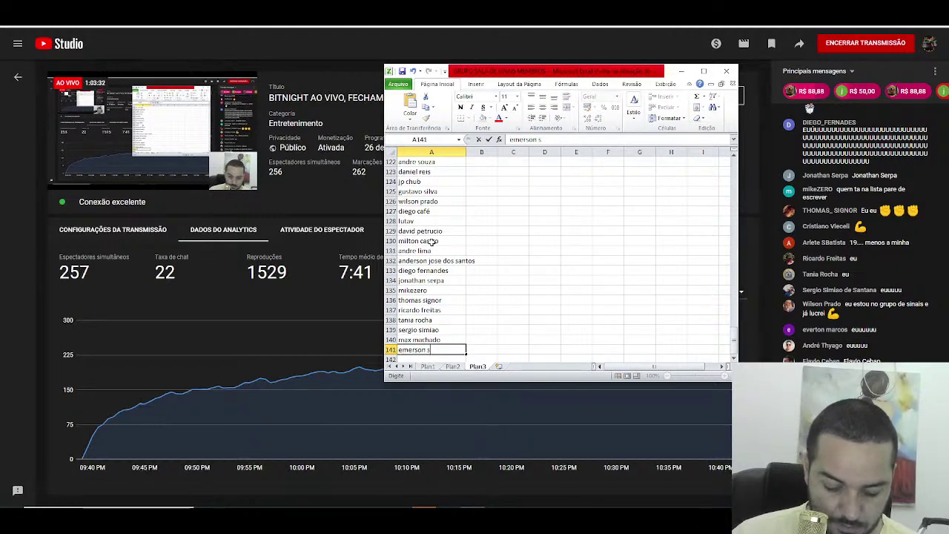
Step: Enter the next five viewer names into A141 through A145, keeping names as typed
key(Return)
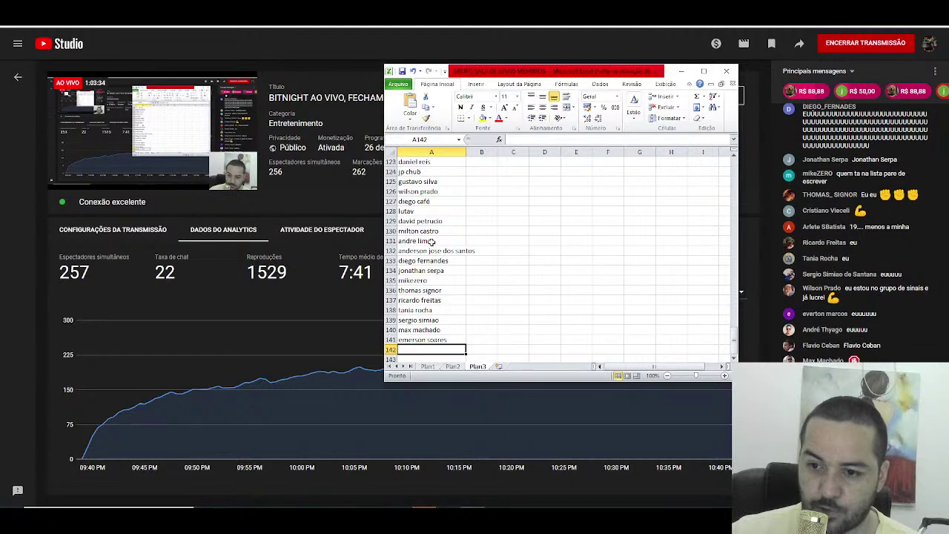
text(proje)
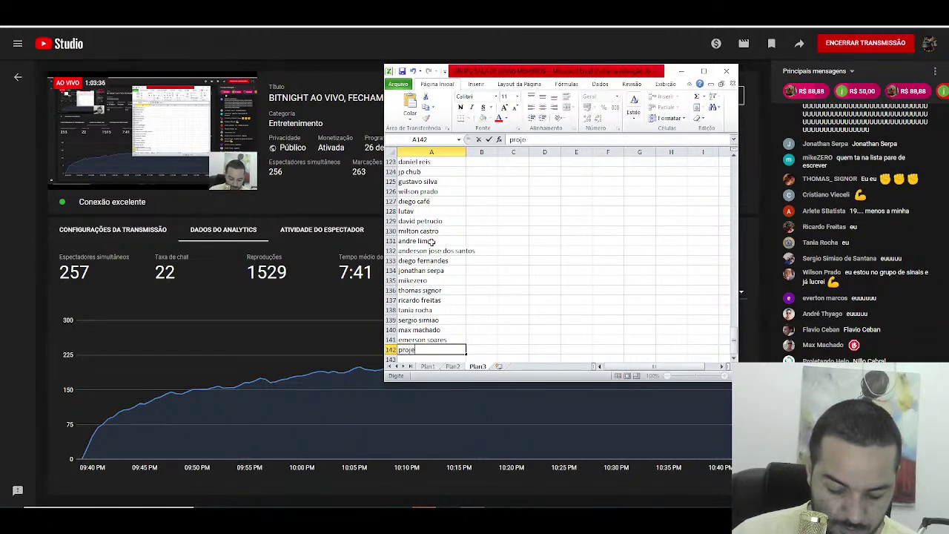
text(tando help)
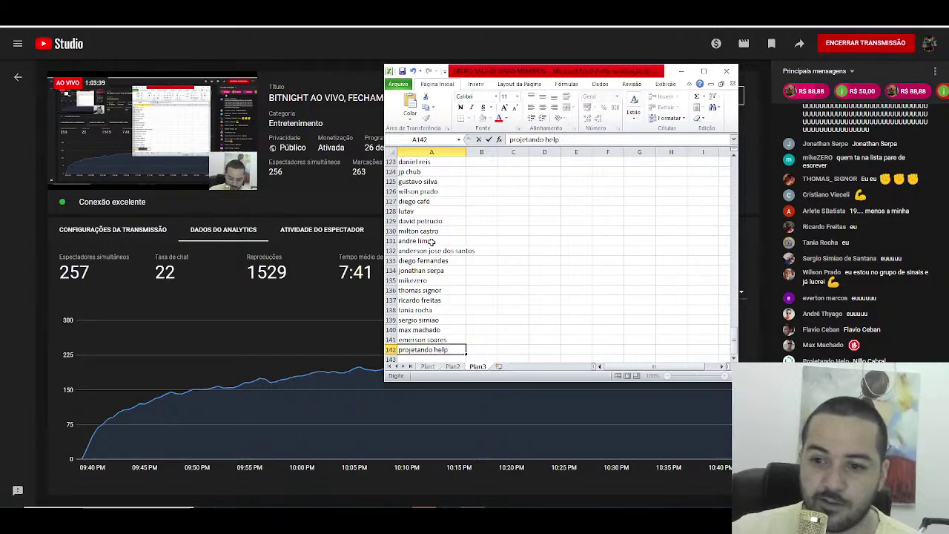
key(Return)
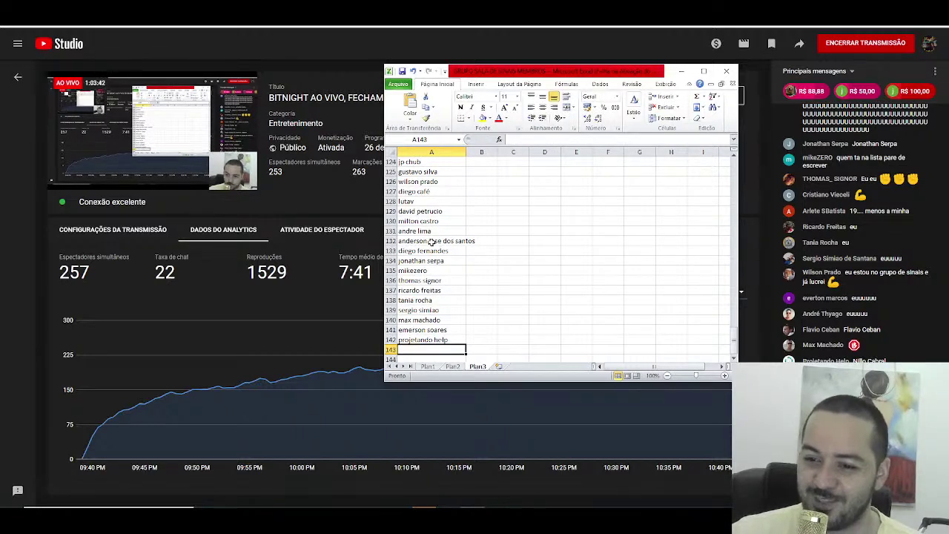
text(be)
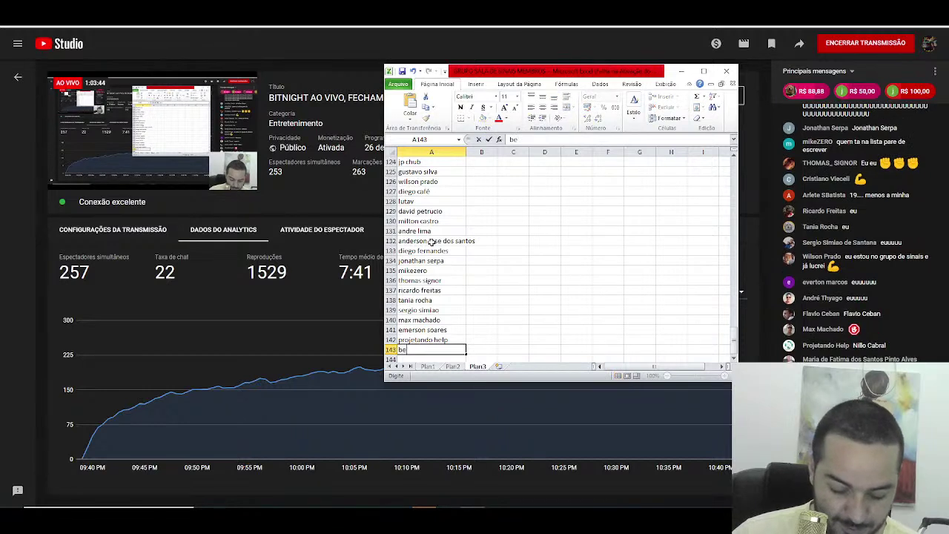
text(to junior)
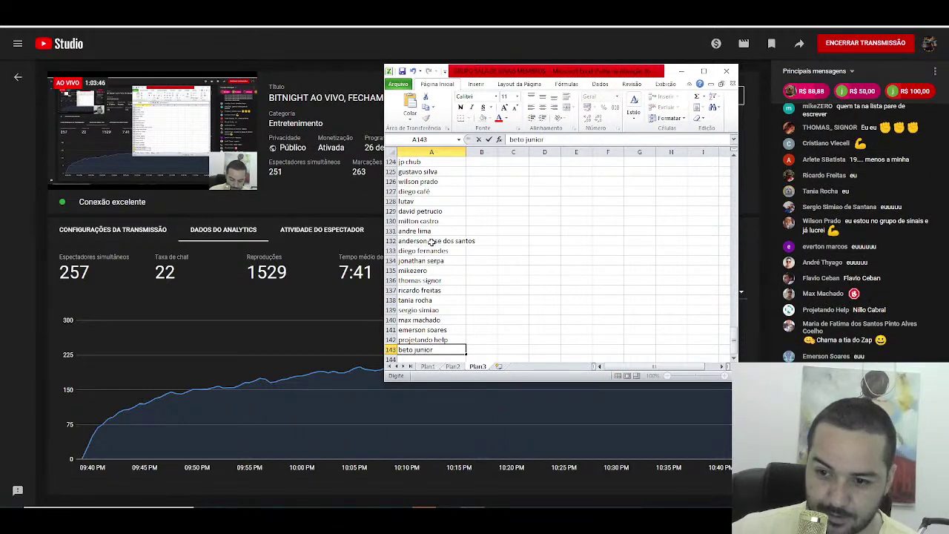
key(Return)
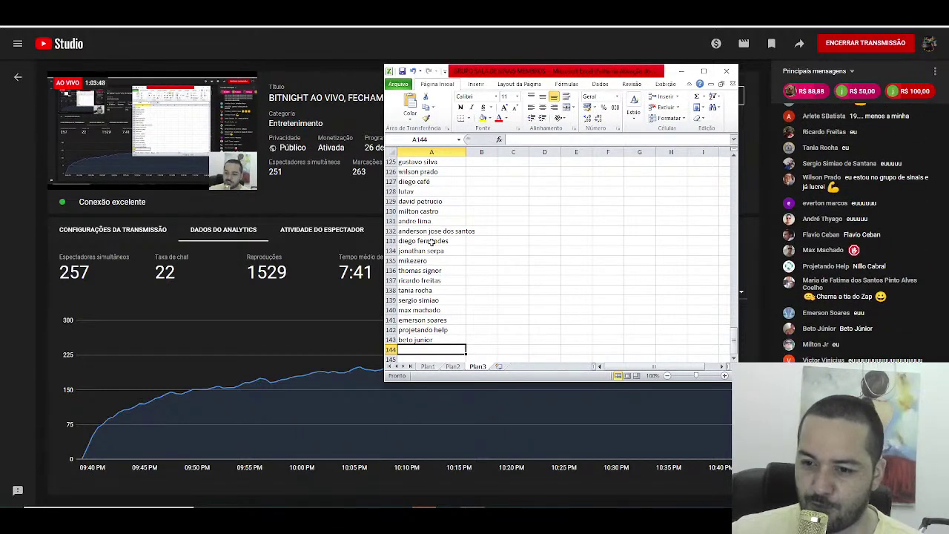
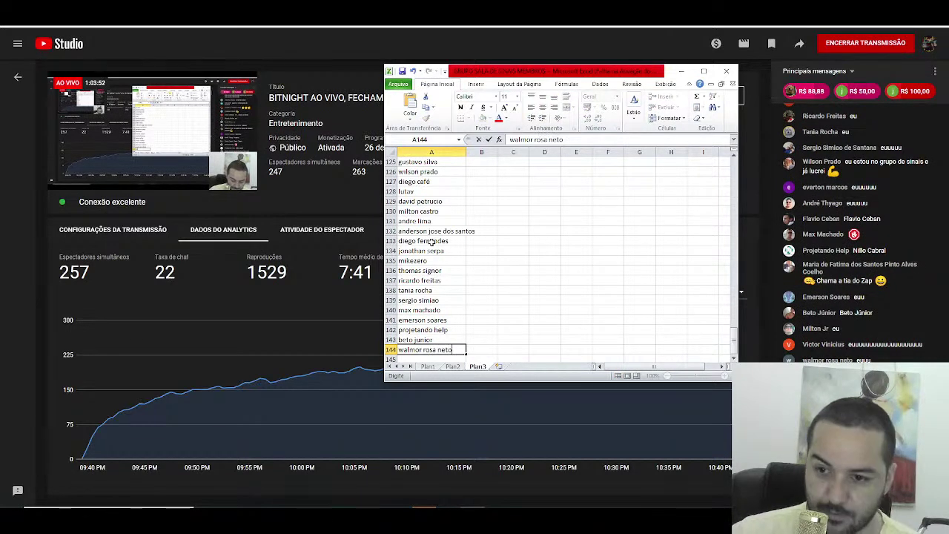
key(Return)
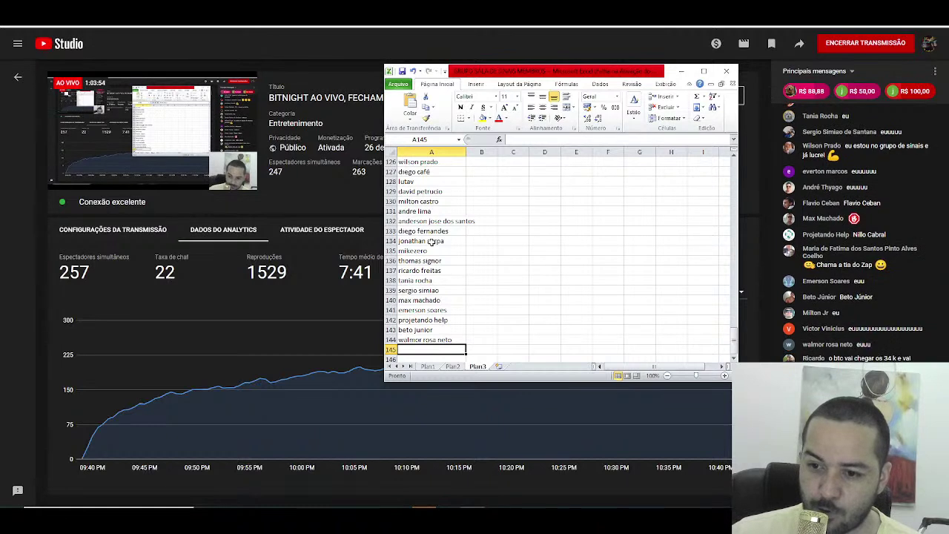
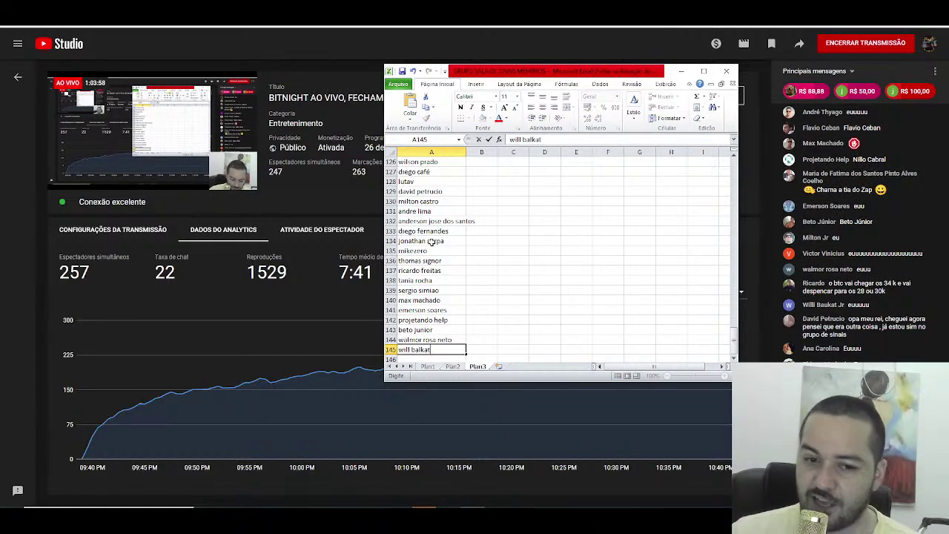
key(Return)
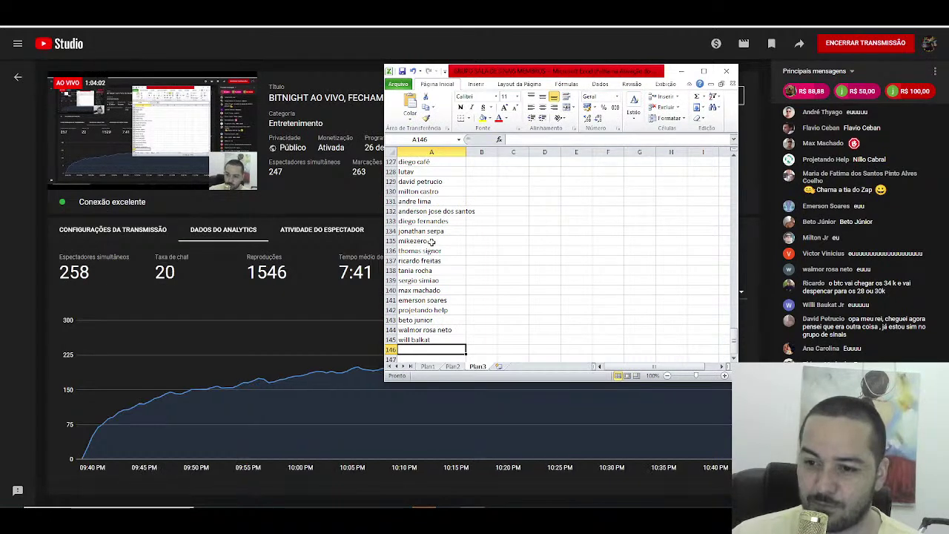
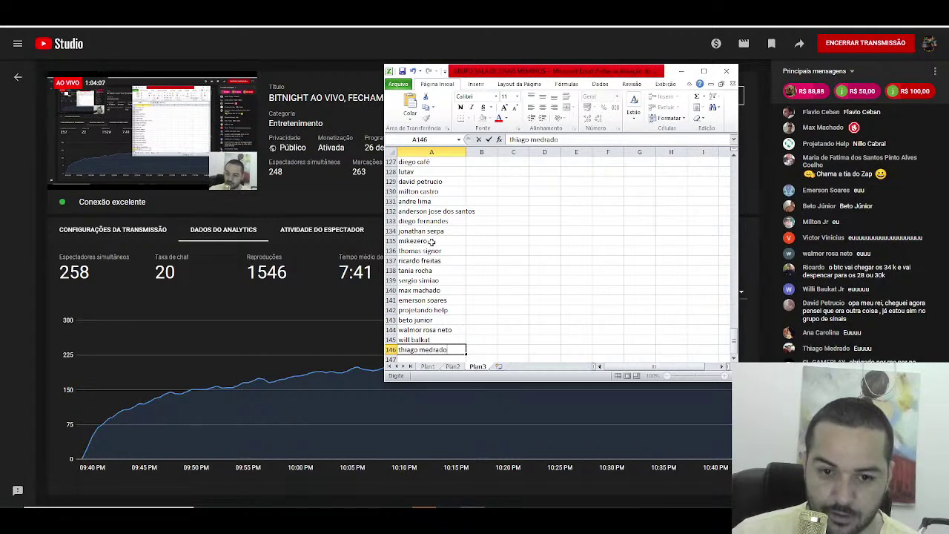
Step: Enter four viewer names into cells A146 through A149 of Plan3
key(Return)
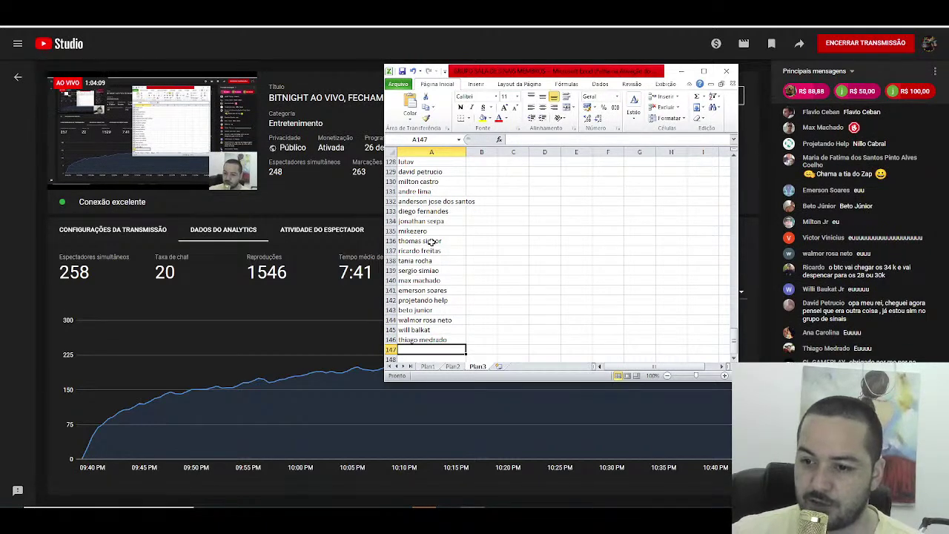
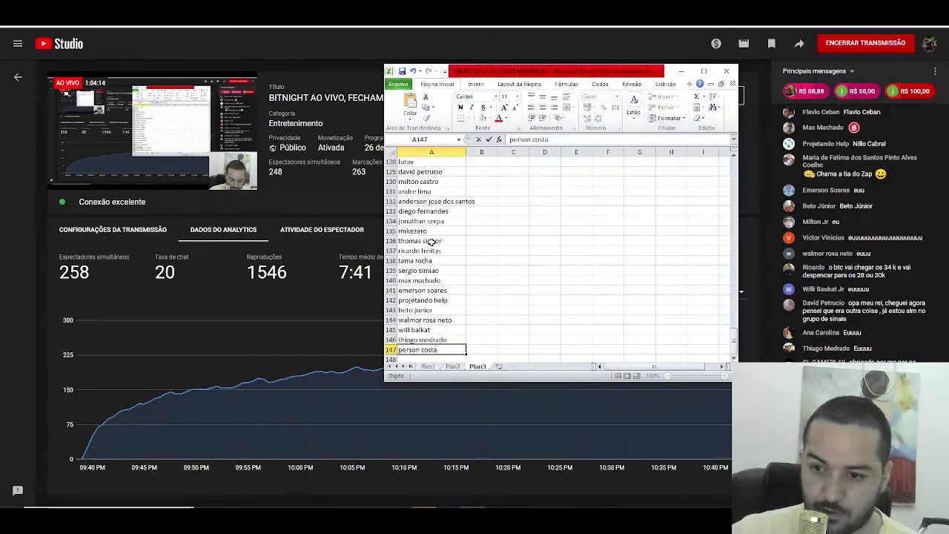
key(Return)
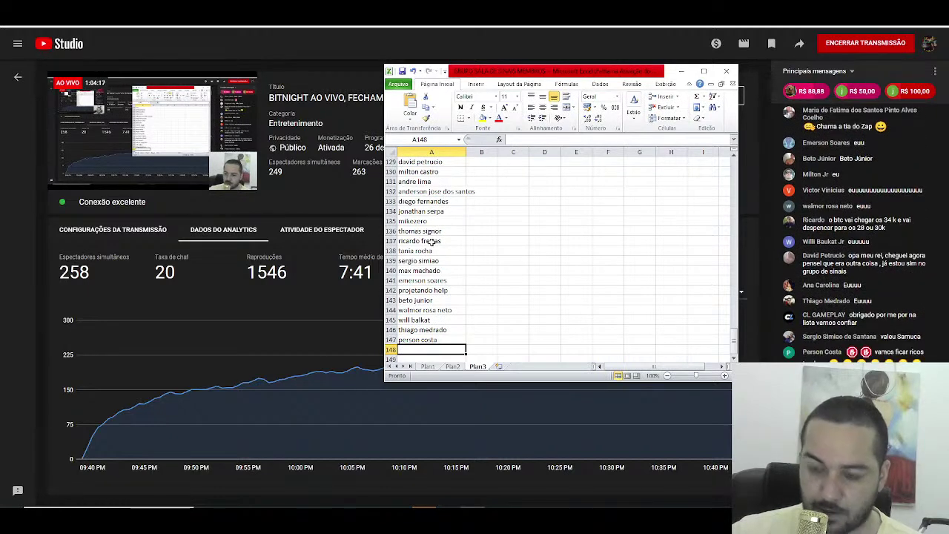
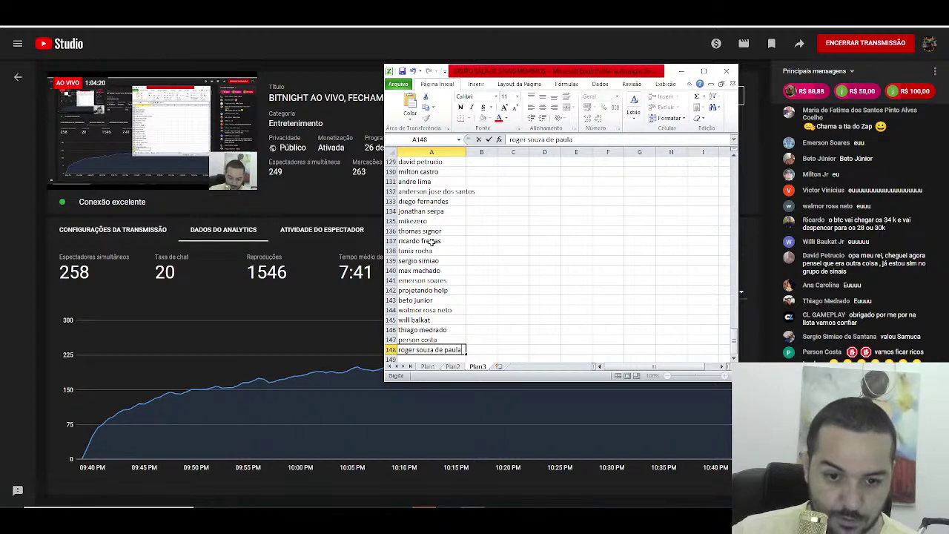
key(Return)
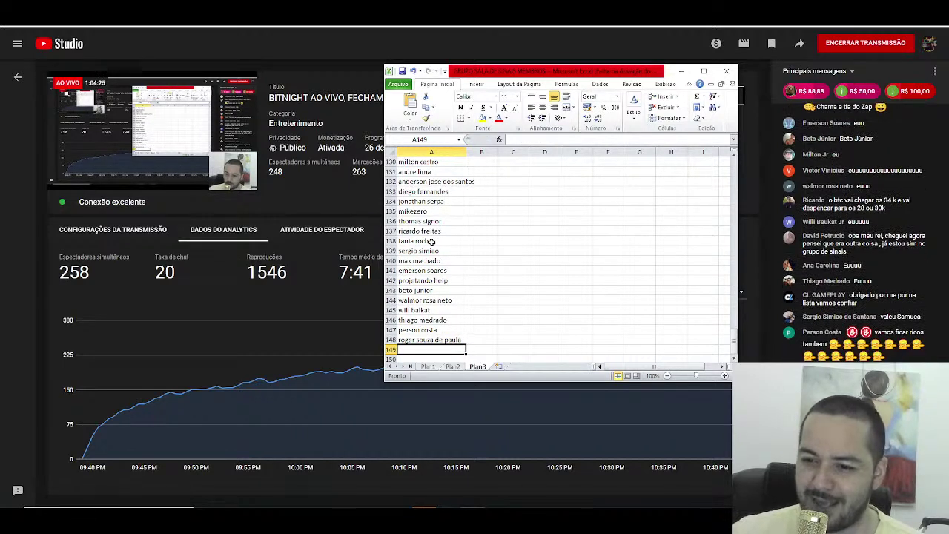
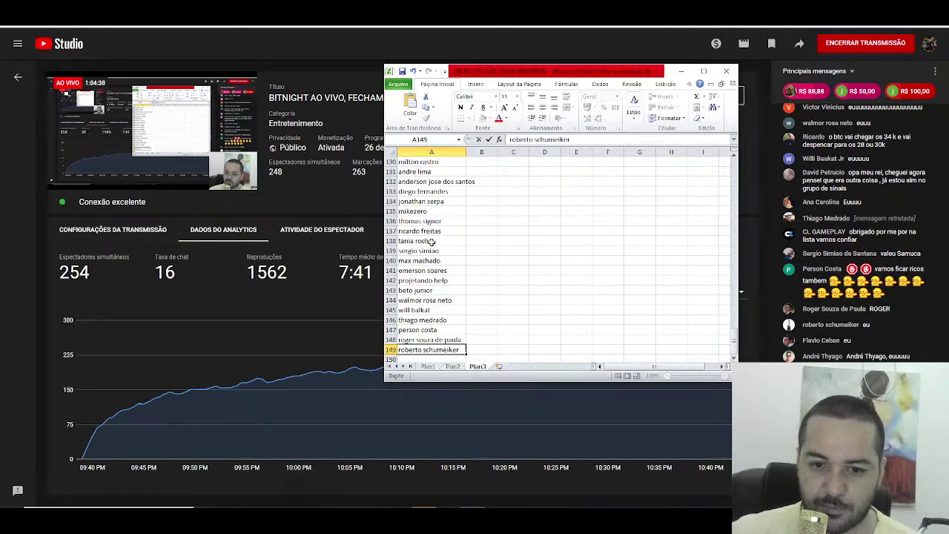
key(Return)
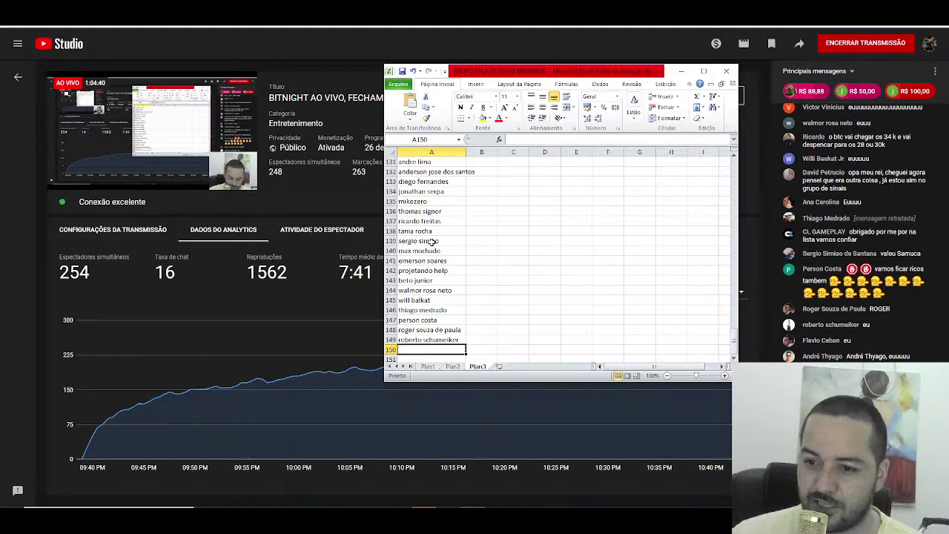
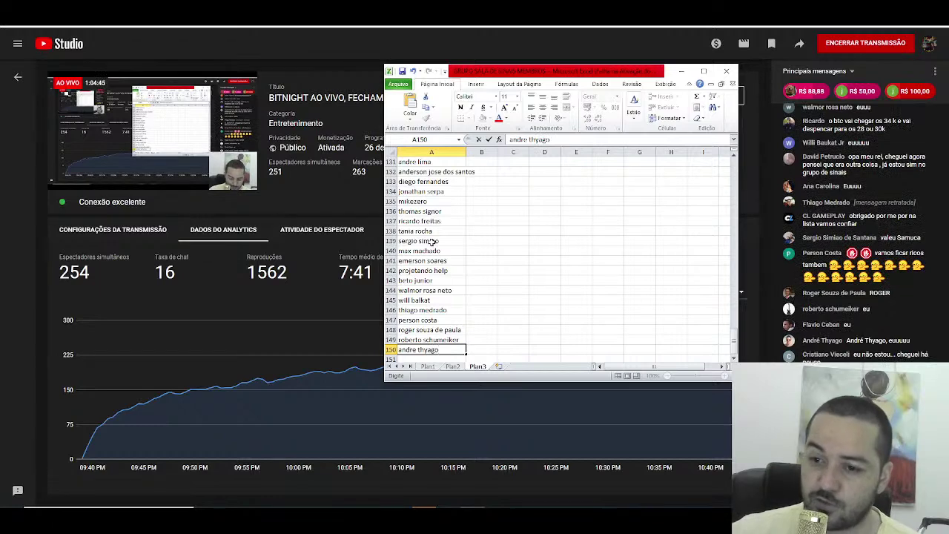
Step: Add the next five viewer names in A150 through A154
key(Return)
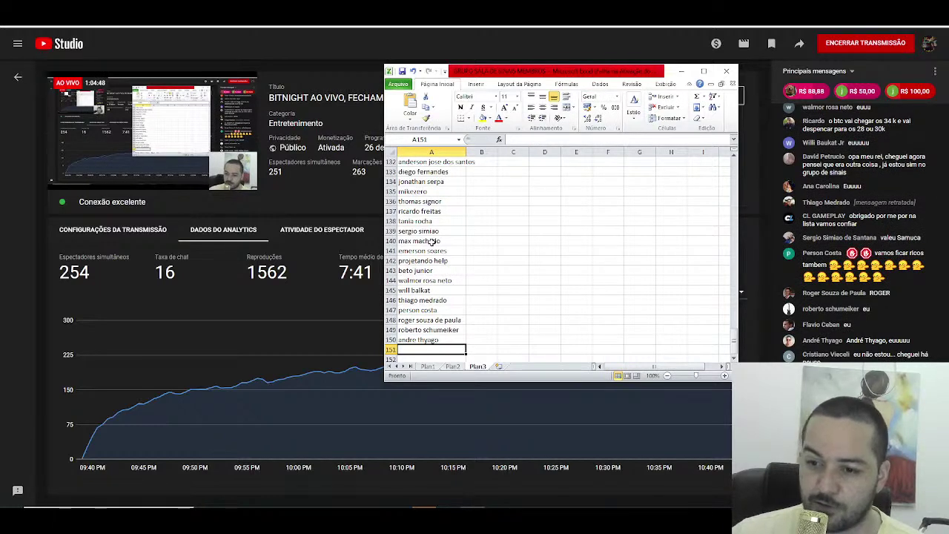
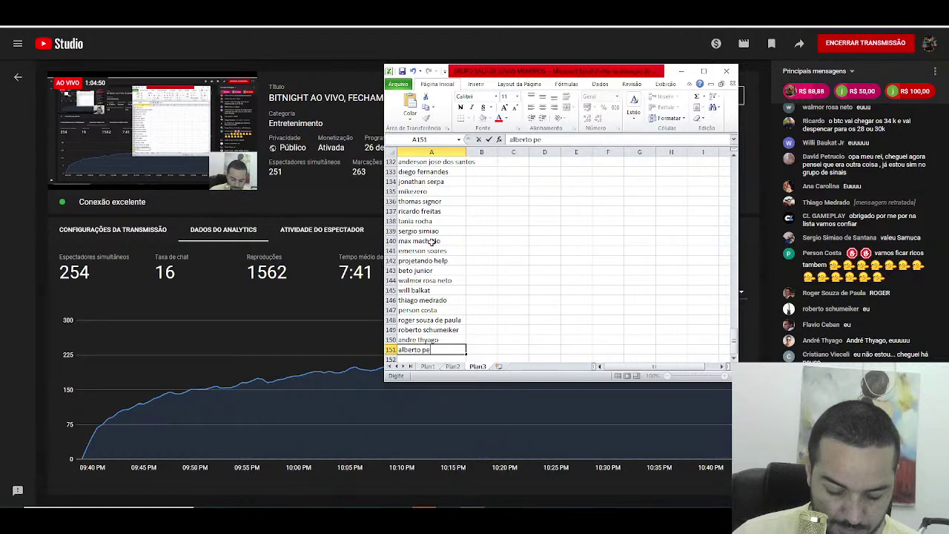
key(Return)
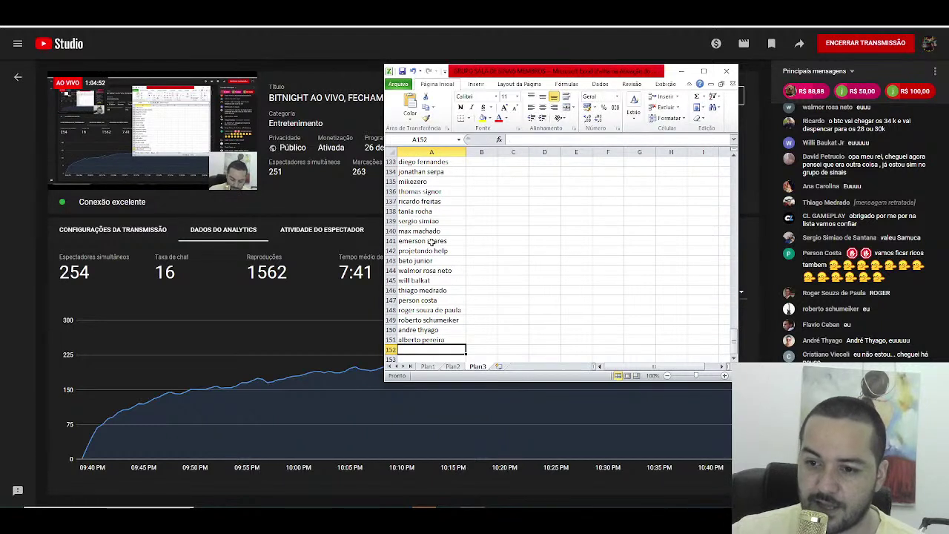
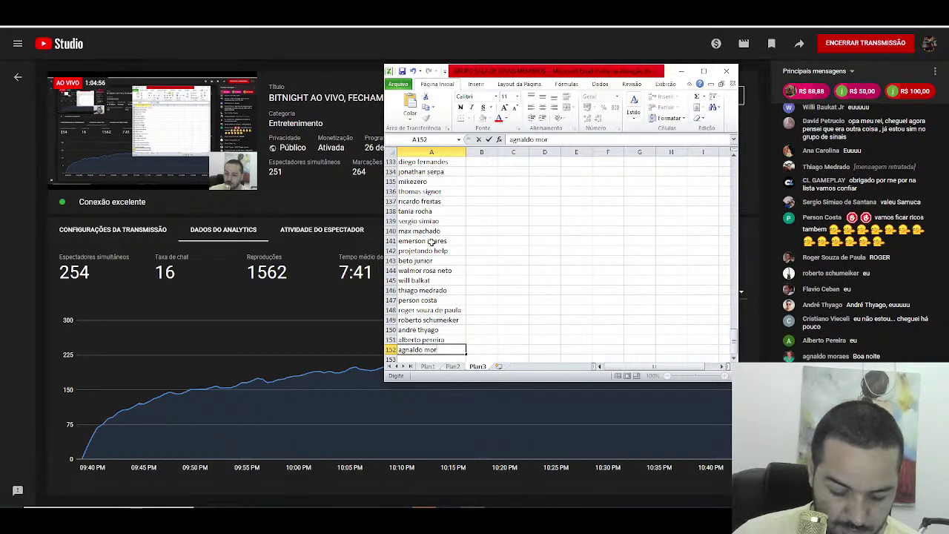
key(Return)
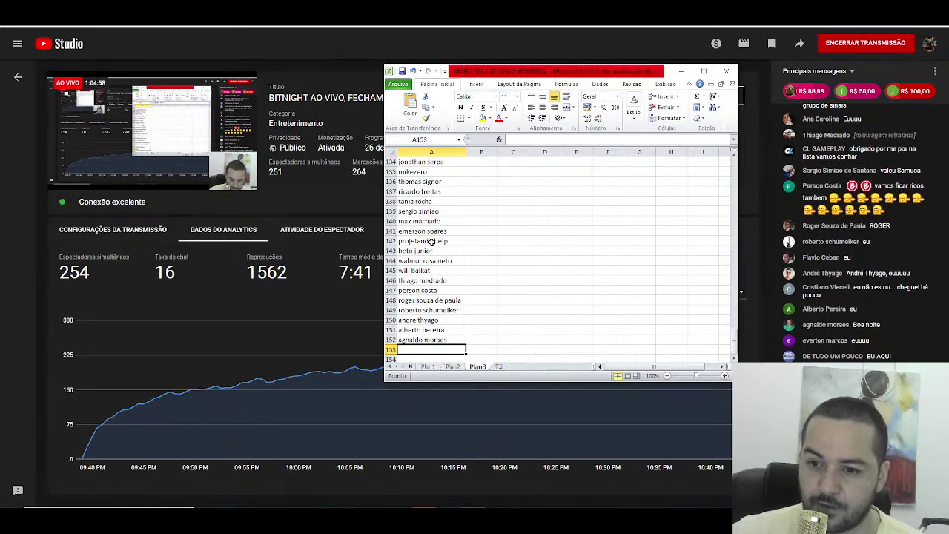
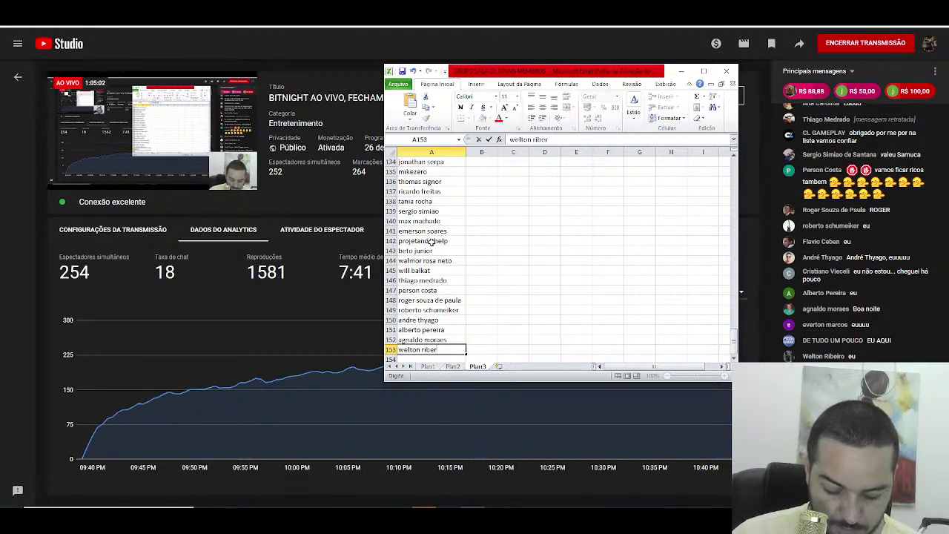
key(Return)
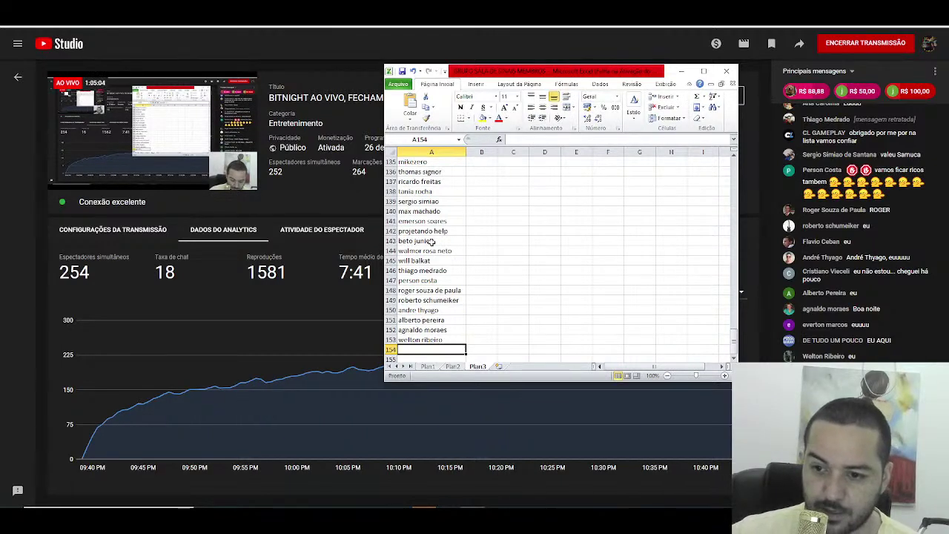
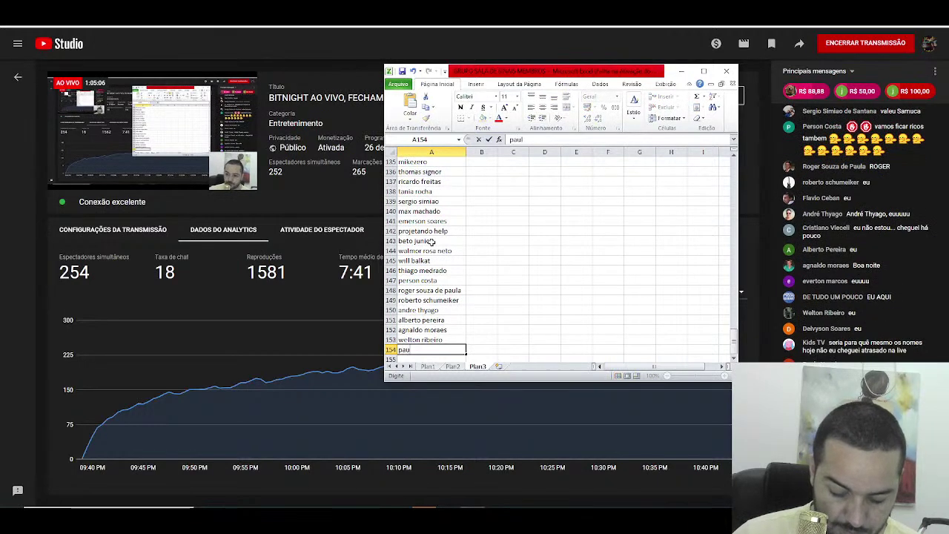
key(Return)
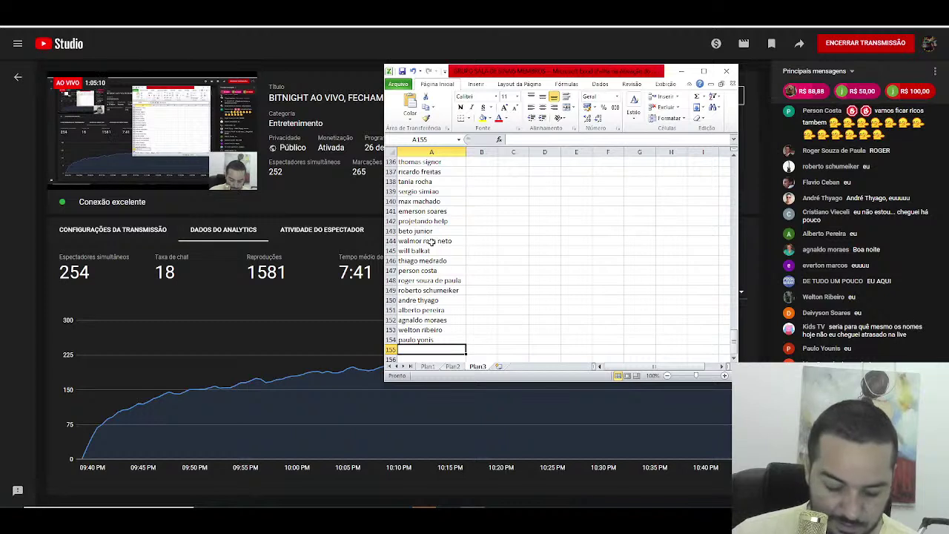
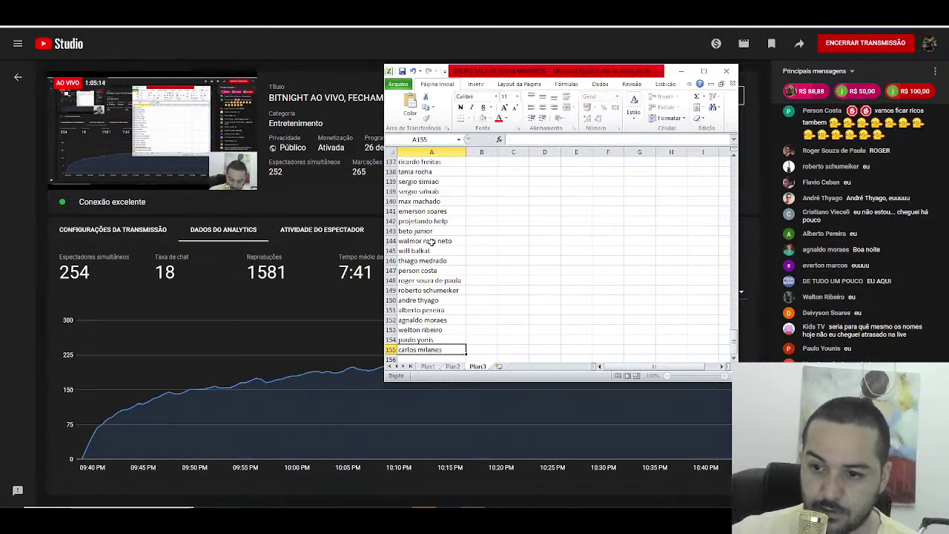
Step: Fill A155 through A160 with six more viewer names
key(Return)
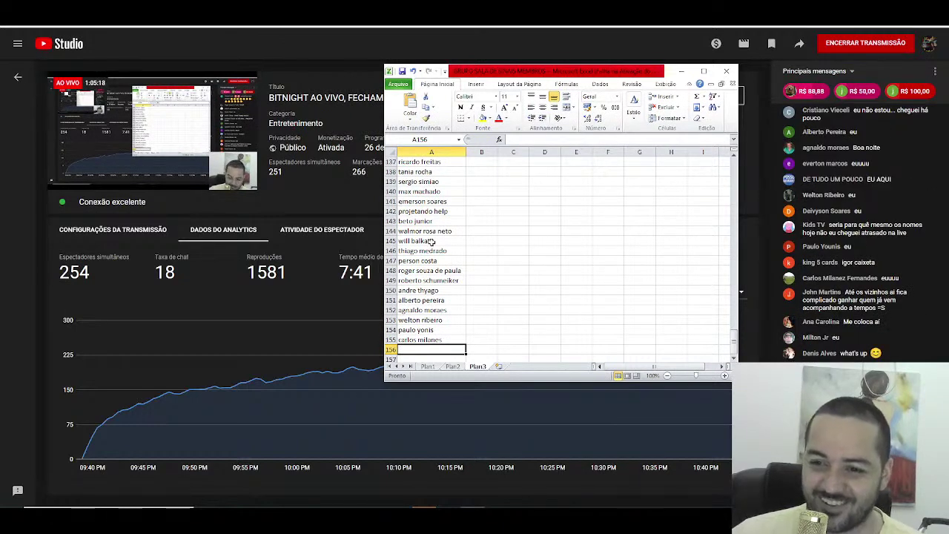
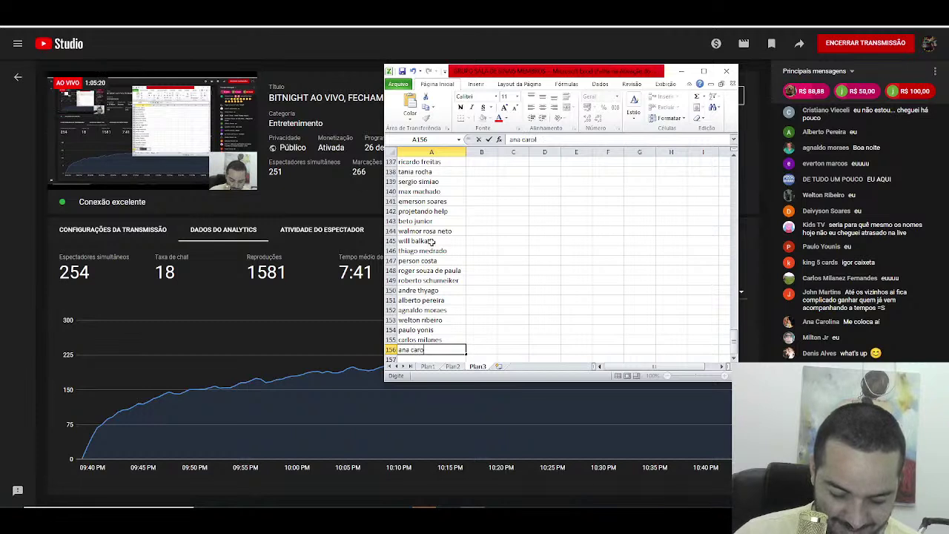
key(Return)
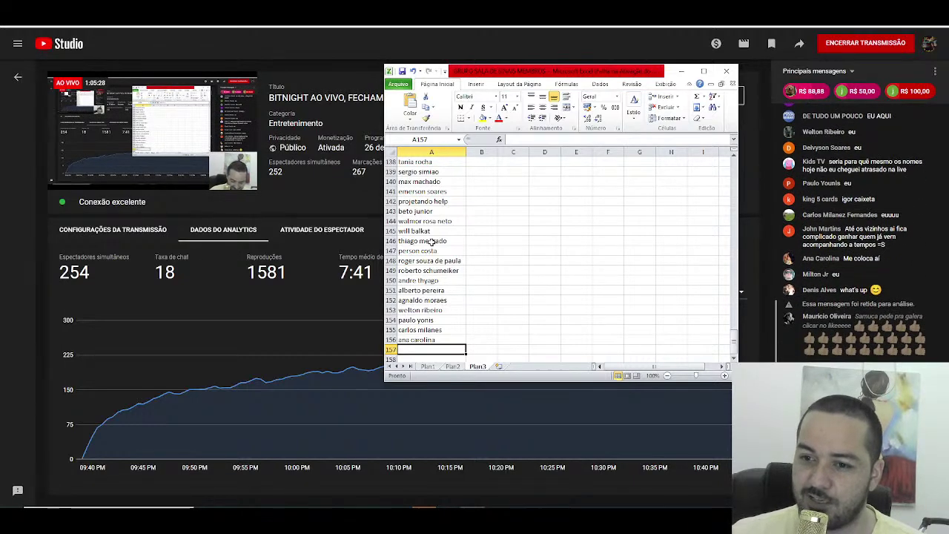
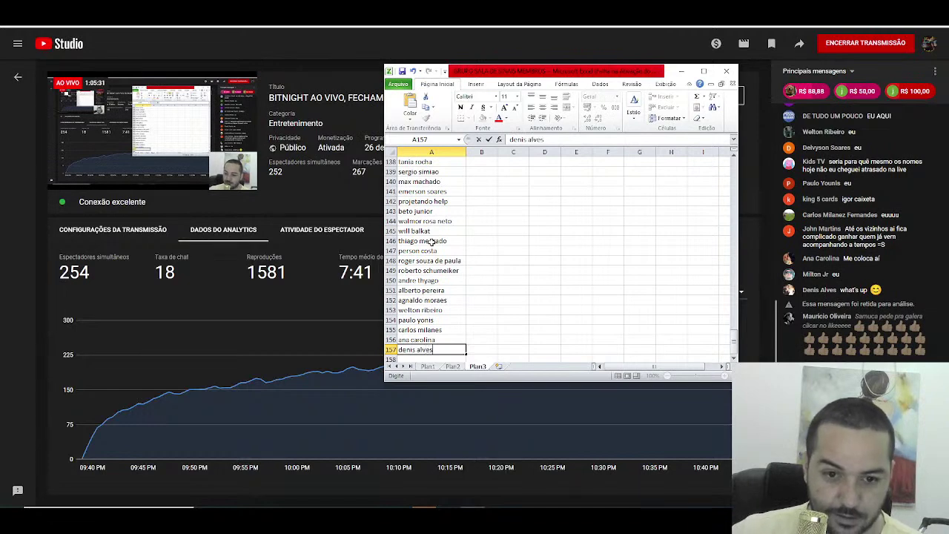
key(Return)
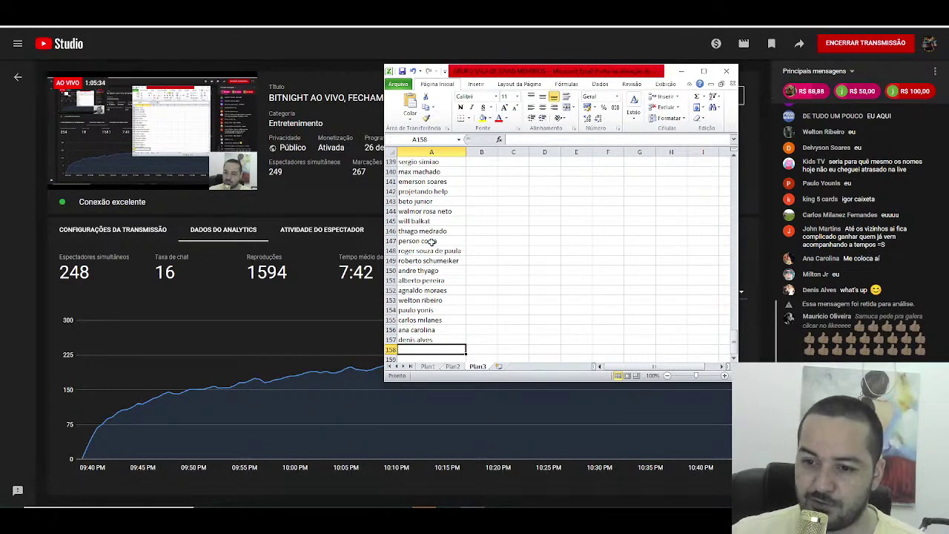
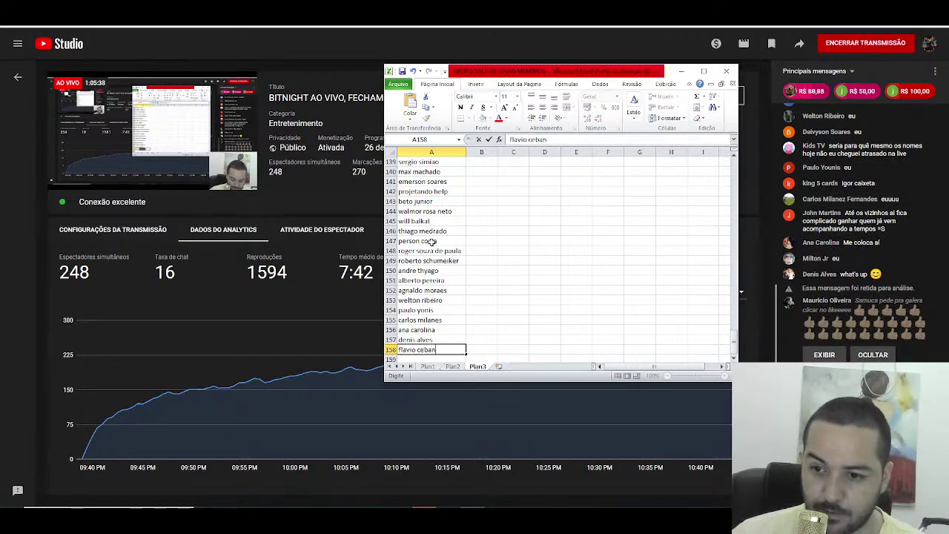
key(Return)
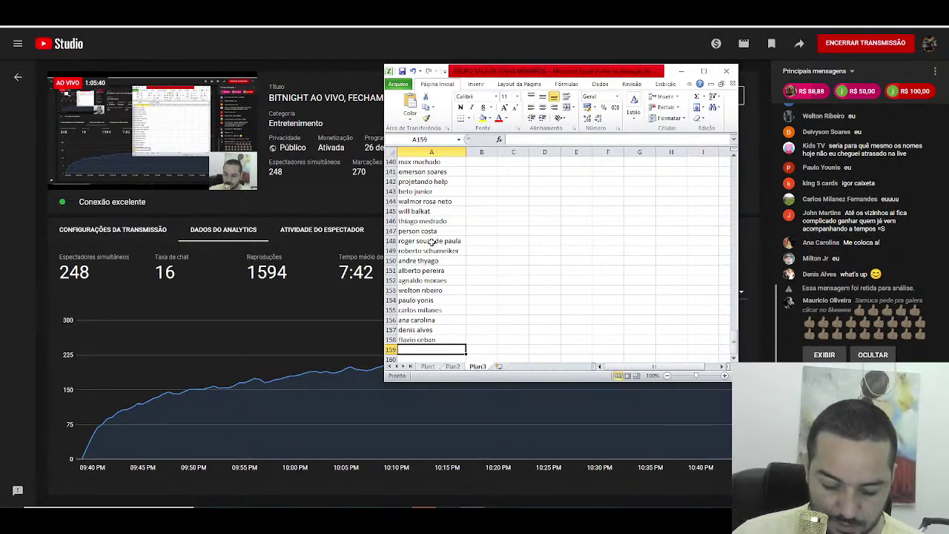
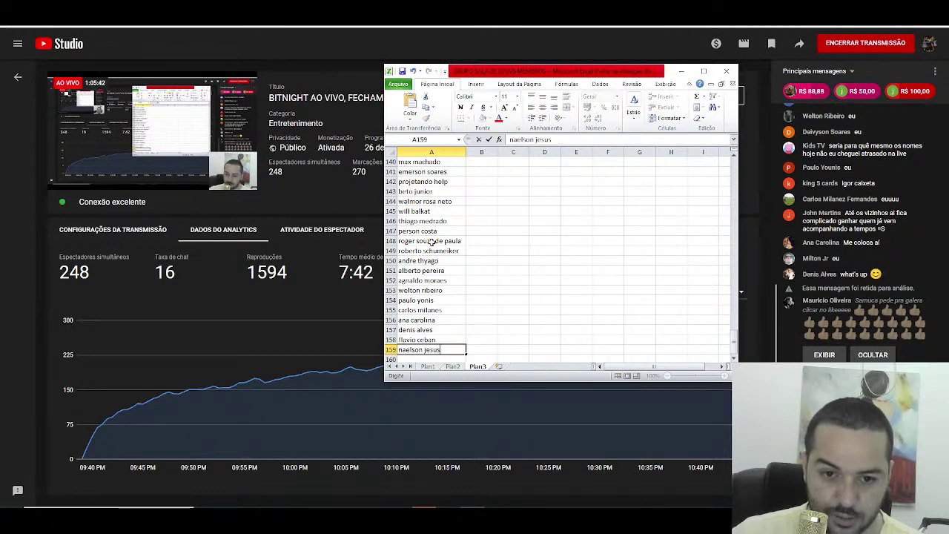
key(Return)
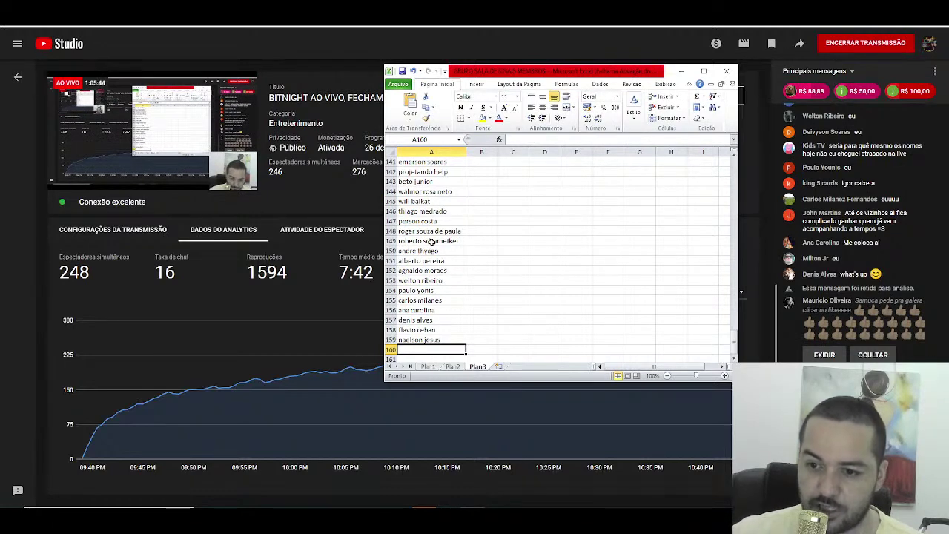
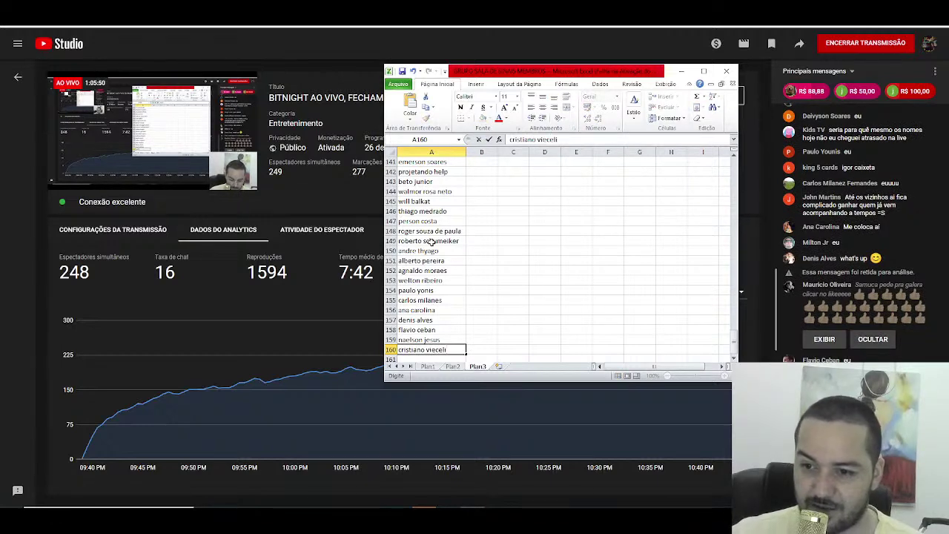
key(Return)
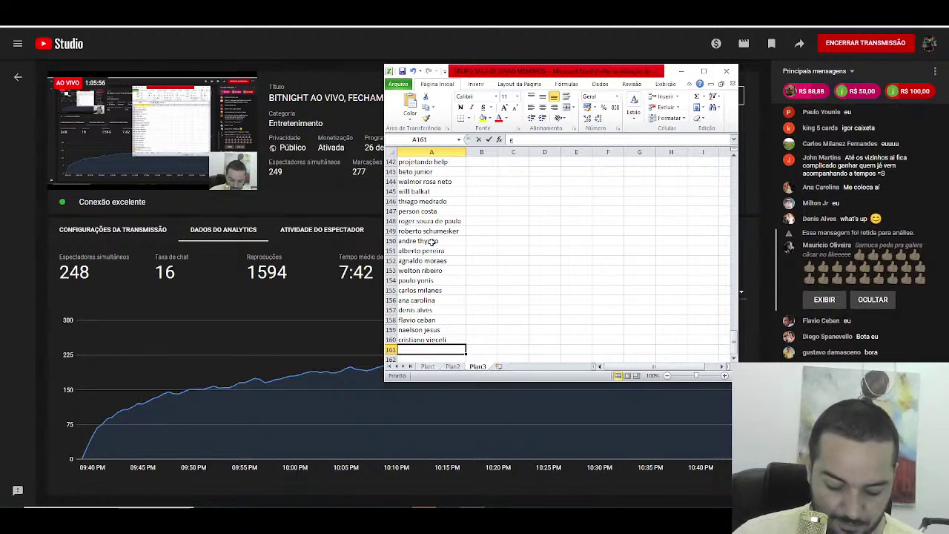
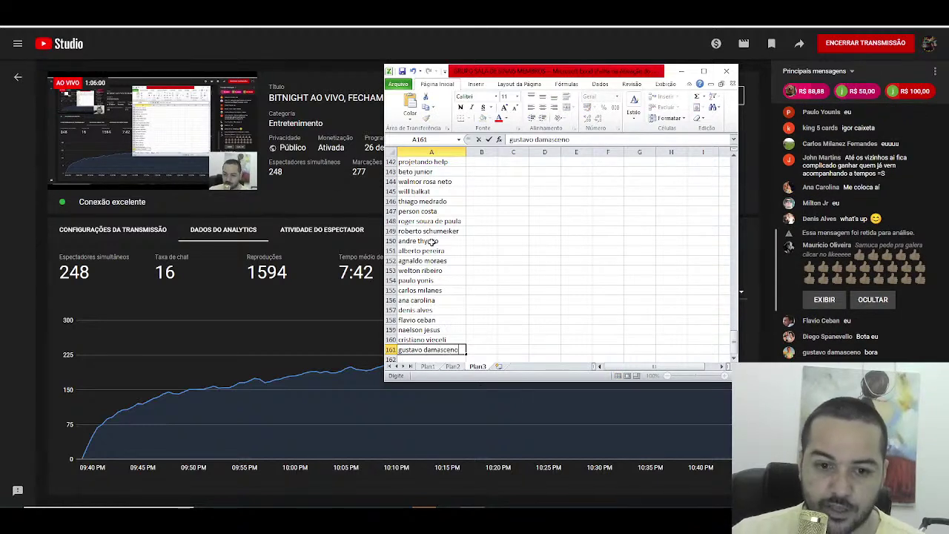
Step: Enter four viewer names into cells A161 through A164
key(Return)
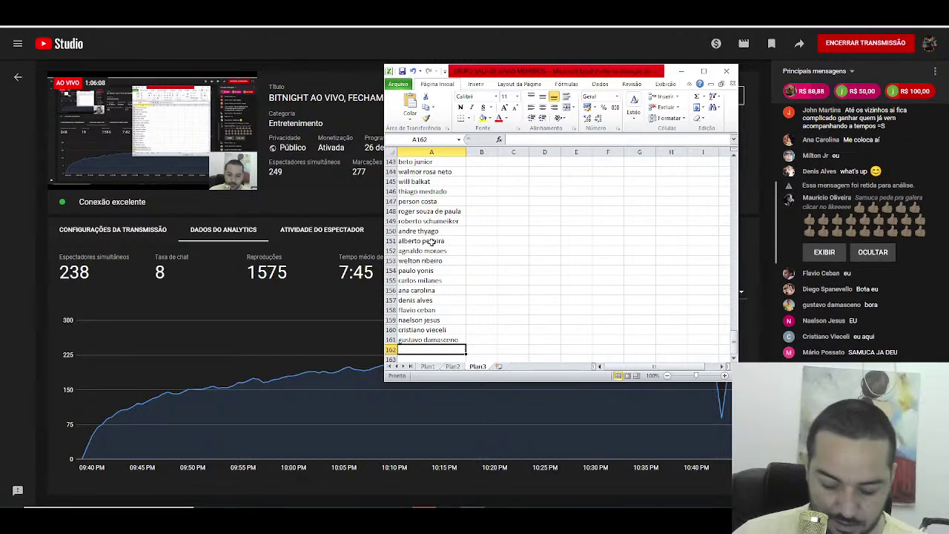
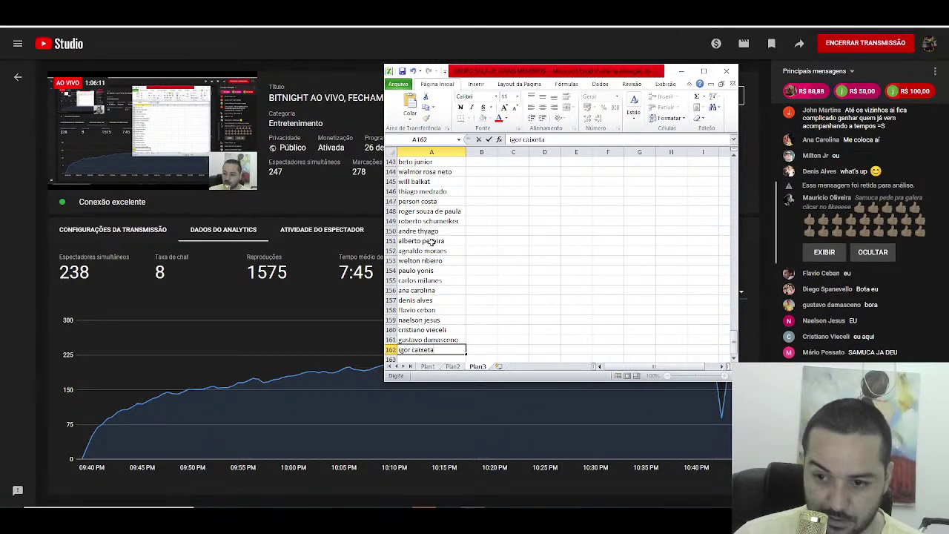
key(Return)
text(sil)
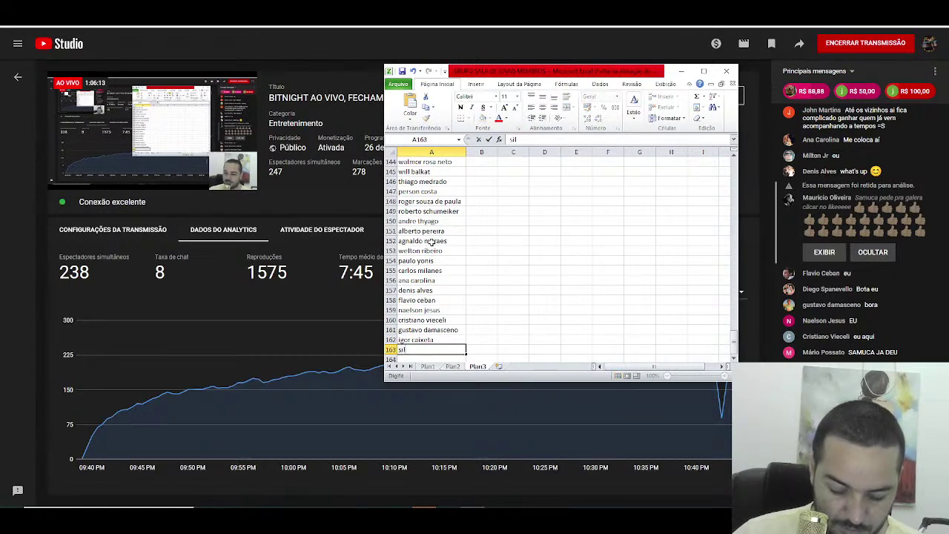
text(va lima)
key(Return)
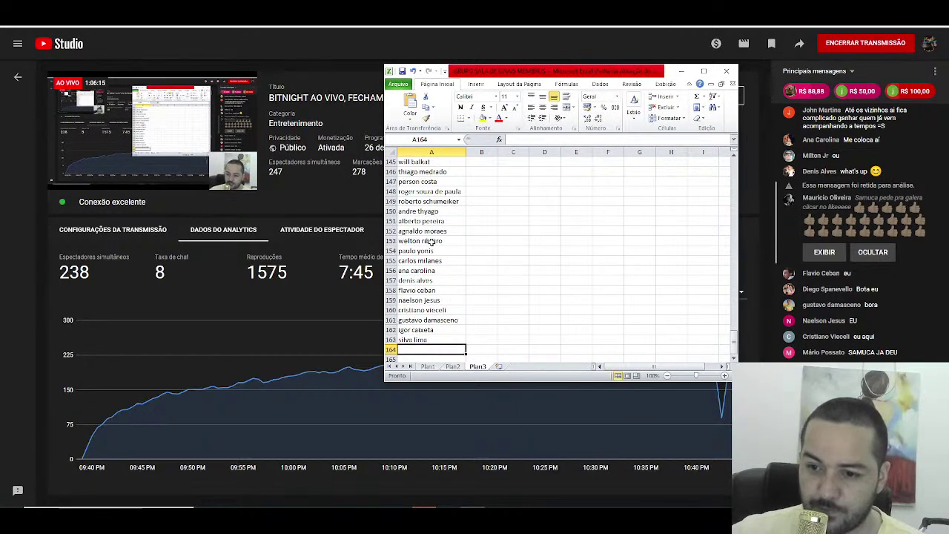
text(de magal)
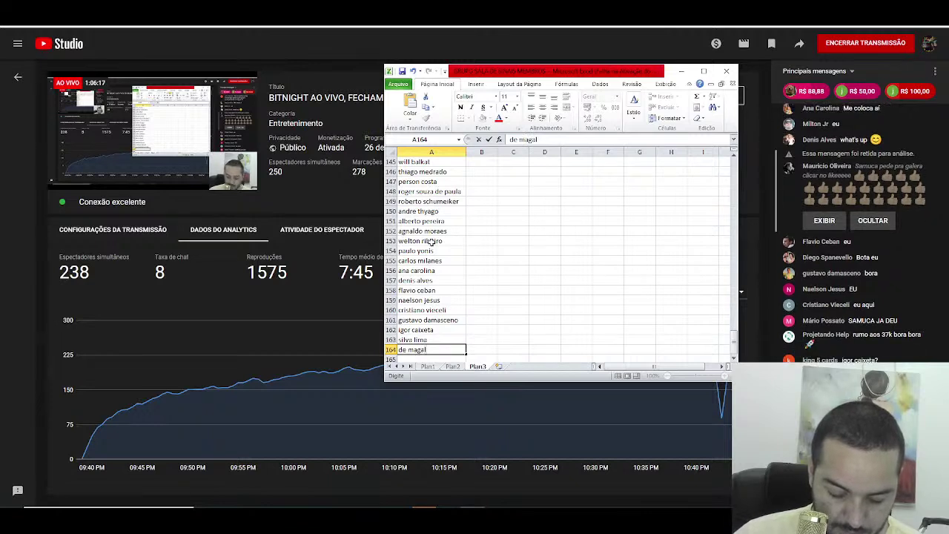
text(haes)
key(Return)
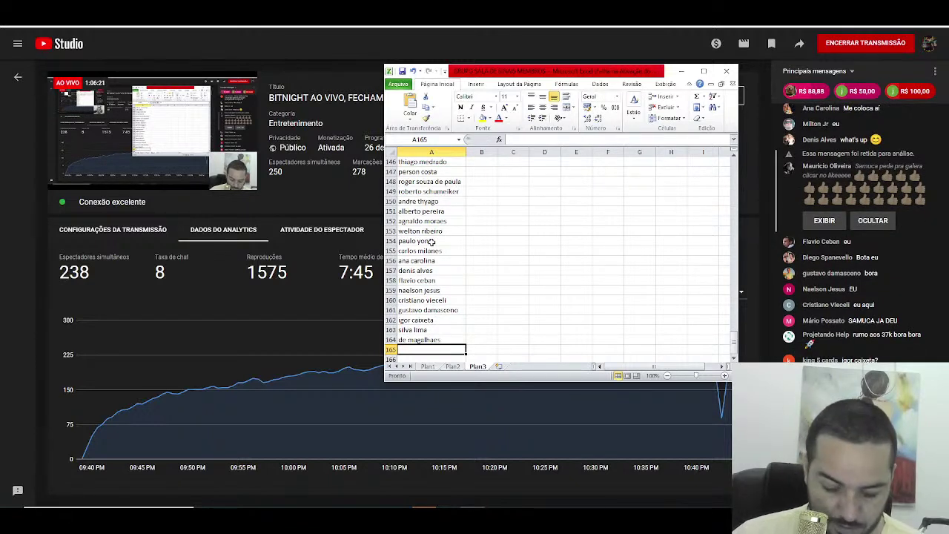
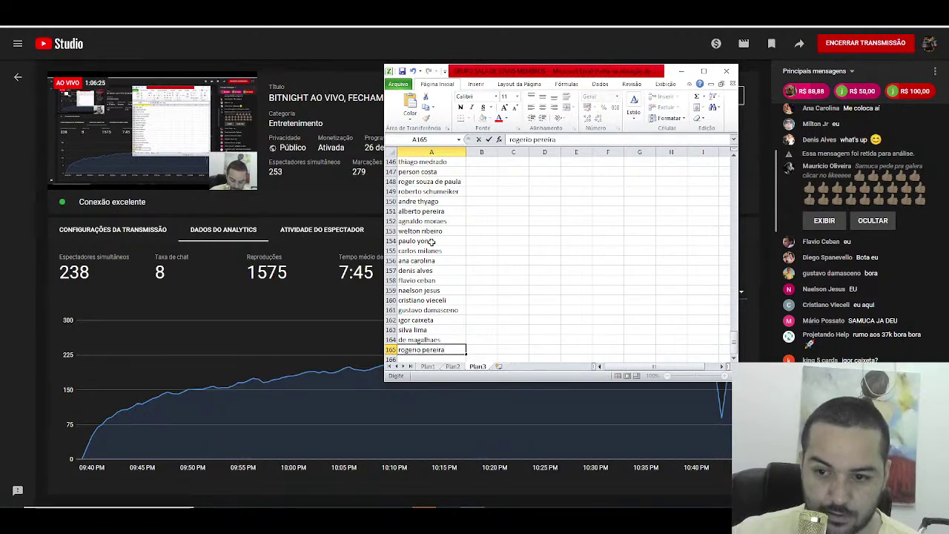
Step: Add a name in A165, then replace an unwanted AutoComplete entry in A166 with the correct name
key(Return)
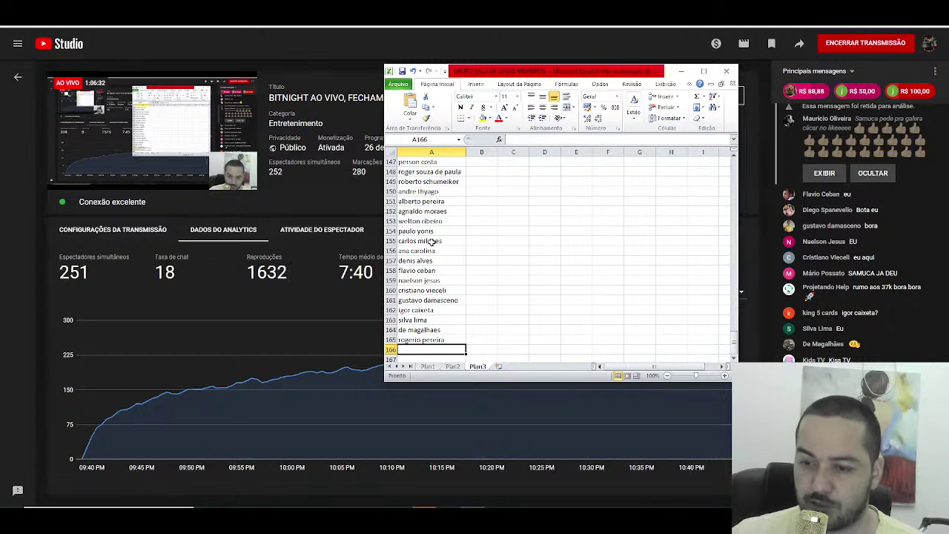
text(projetando)
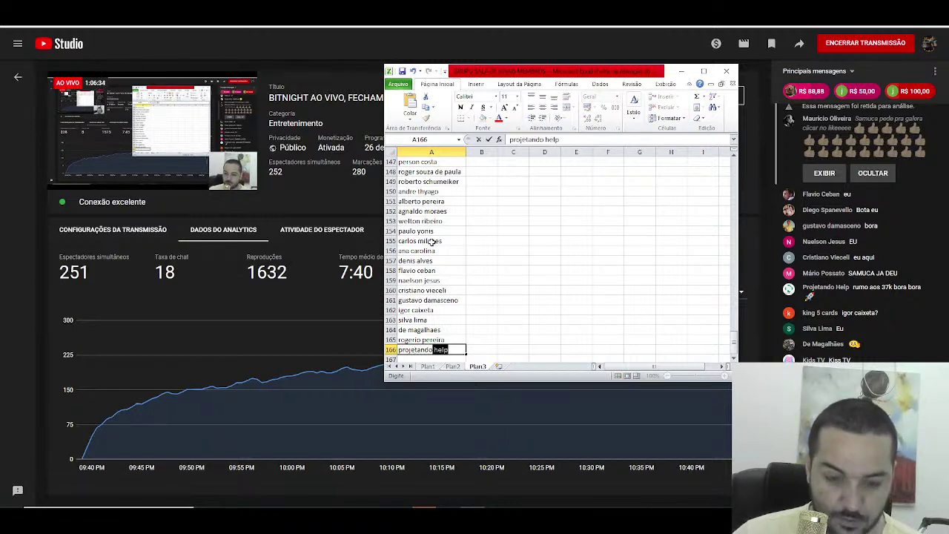
key(BackSpace)
key(BackSpace)
key(BackSpace)
key(BackSpace)
key(BackSpace)
key(BackSpace)
key(BackSpace)
key(BackSpace)
key(BackSpace)
key(BackSpace)
key(BackSpace)
key(BackSpace)
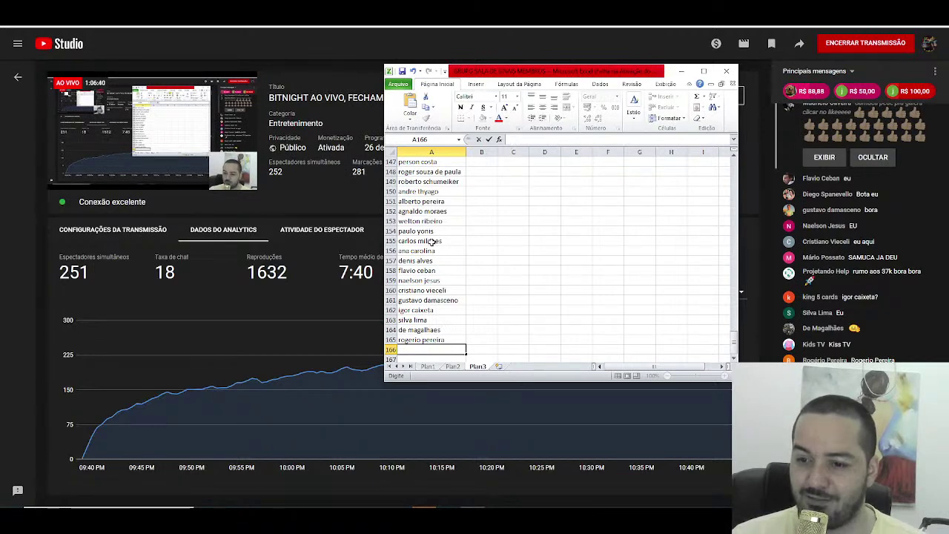
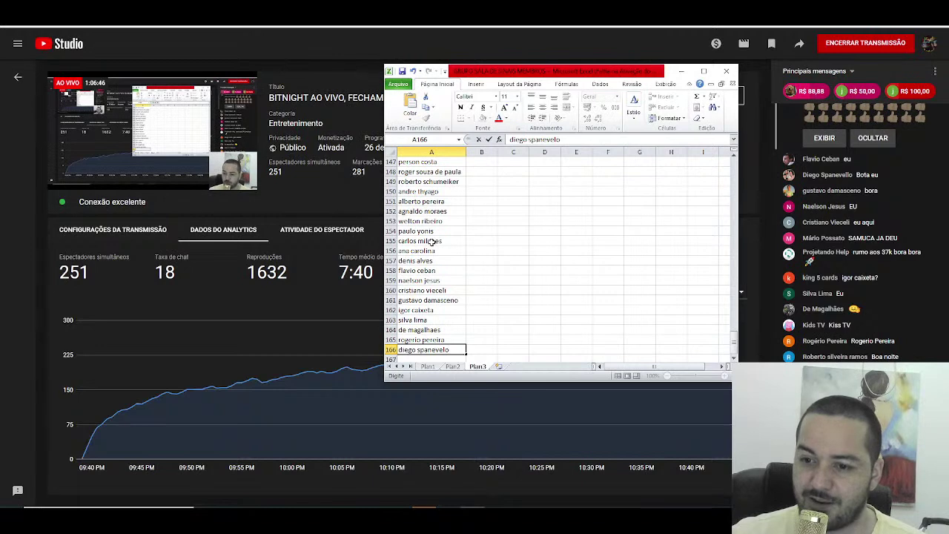
key(Return)
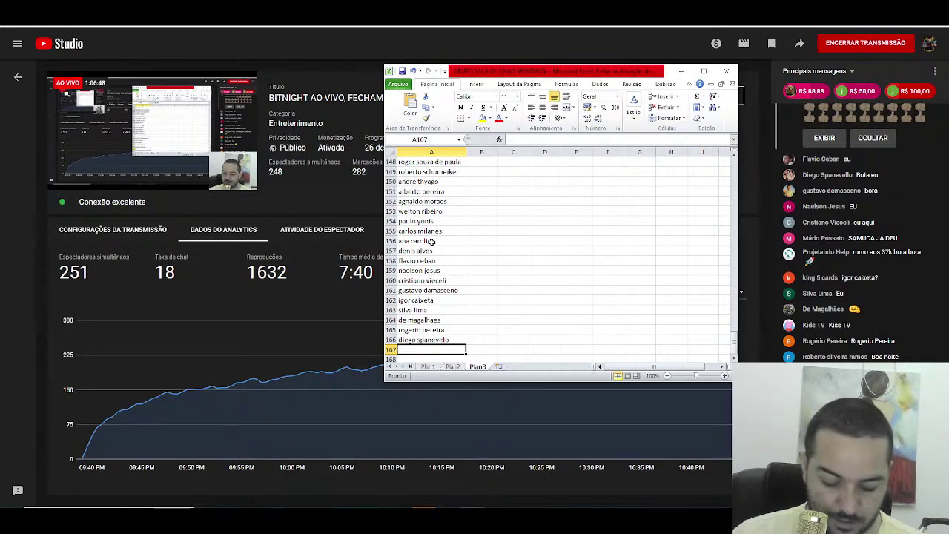
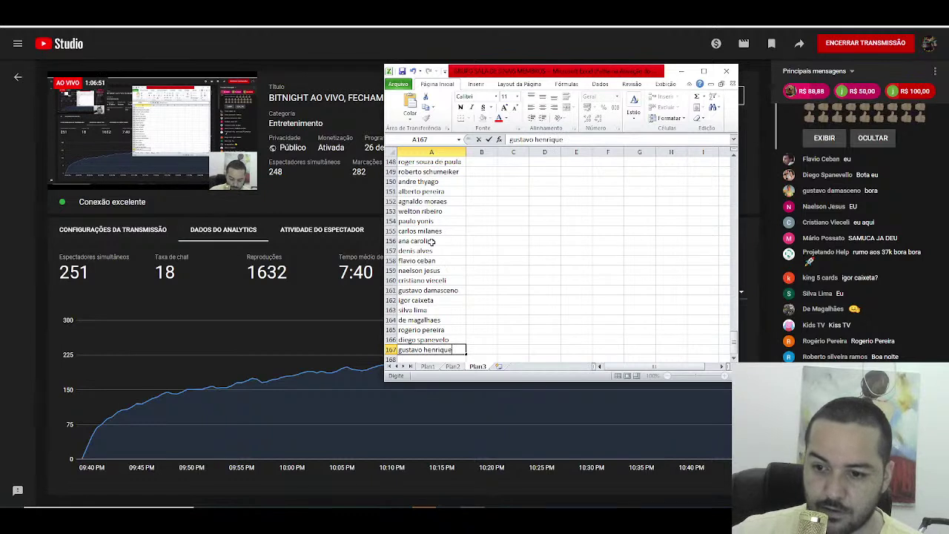
Step: Enter four viewer names into cells A167 through A170
key(Return)
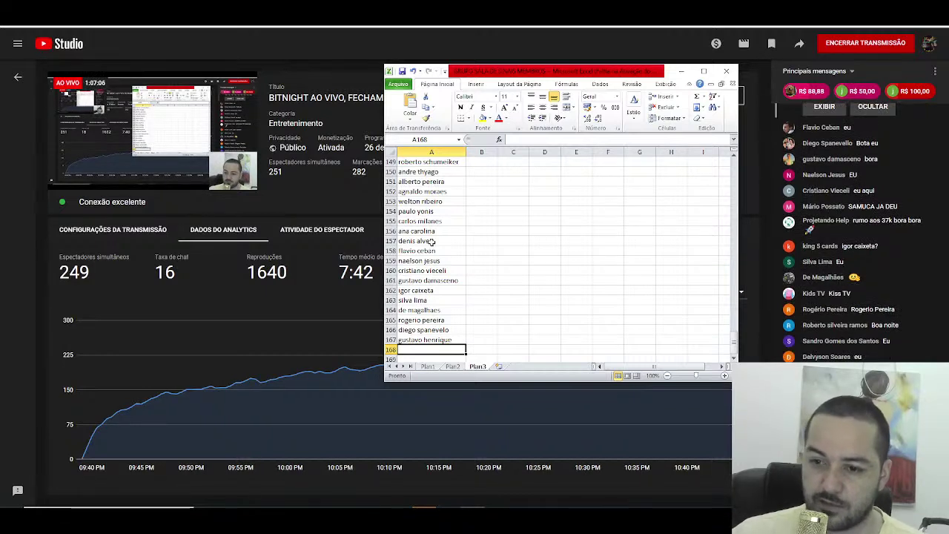
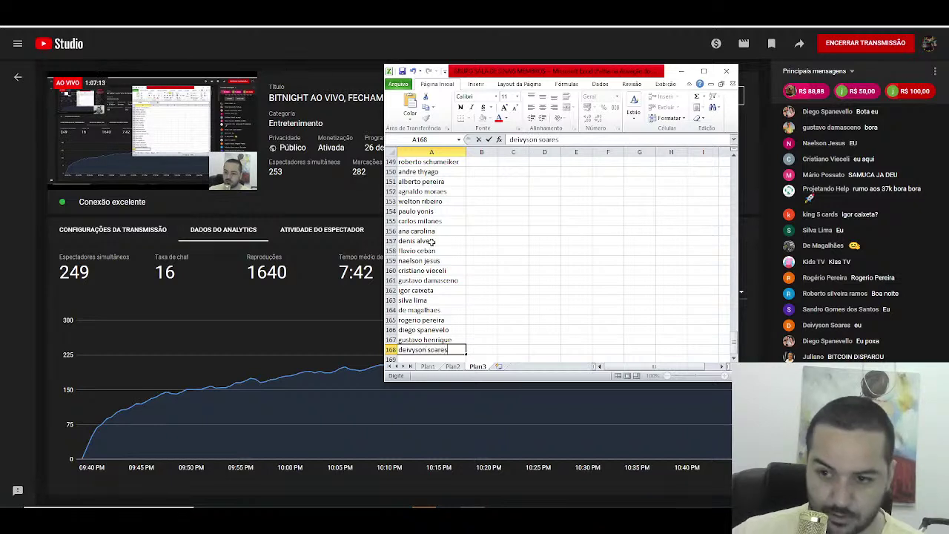
key(Return)
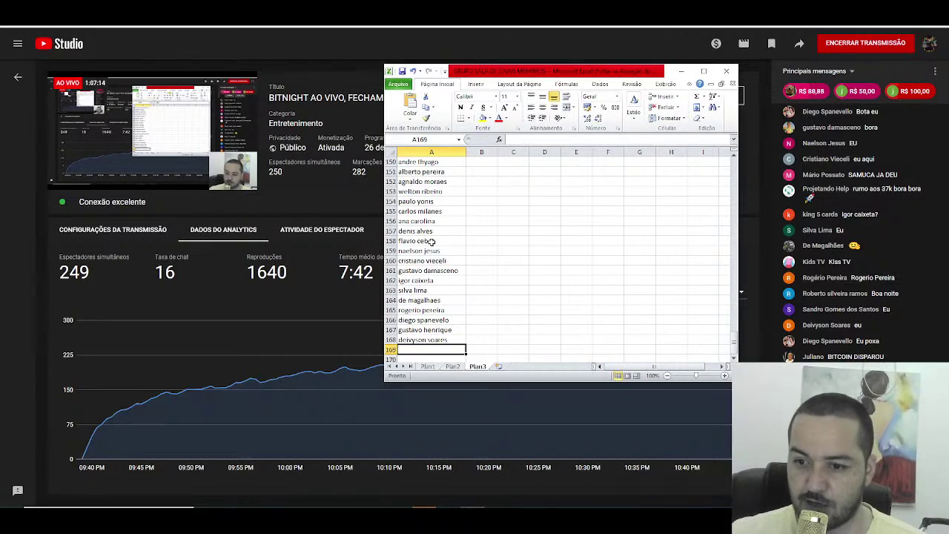
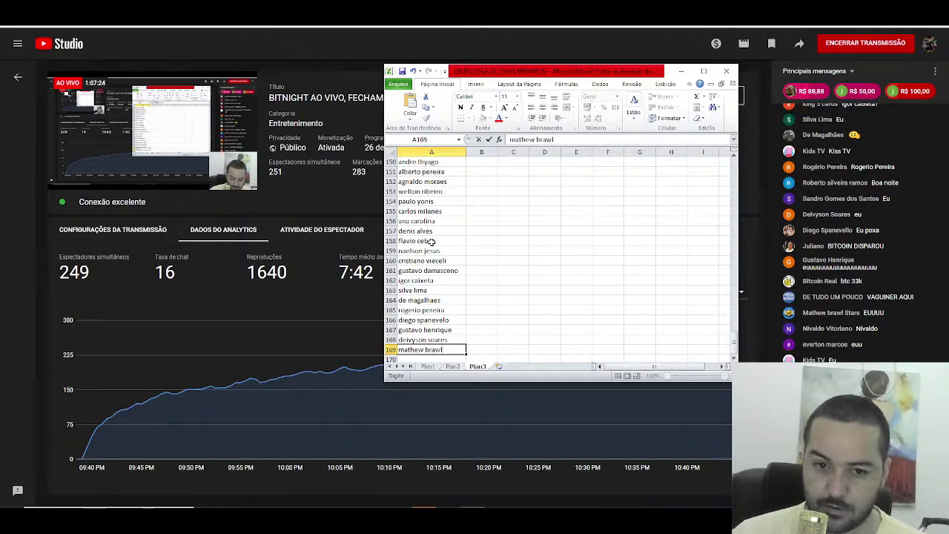
key(Return)
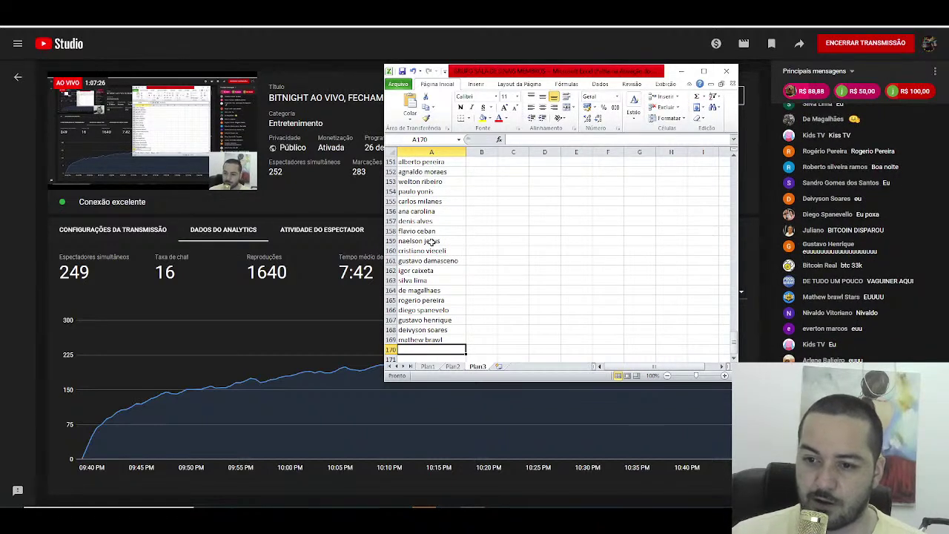
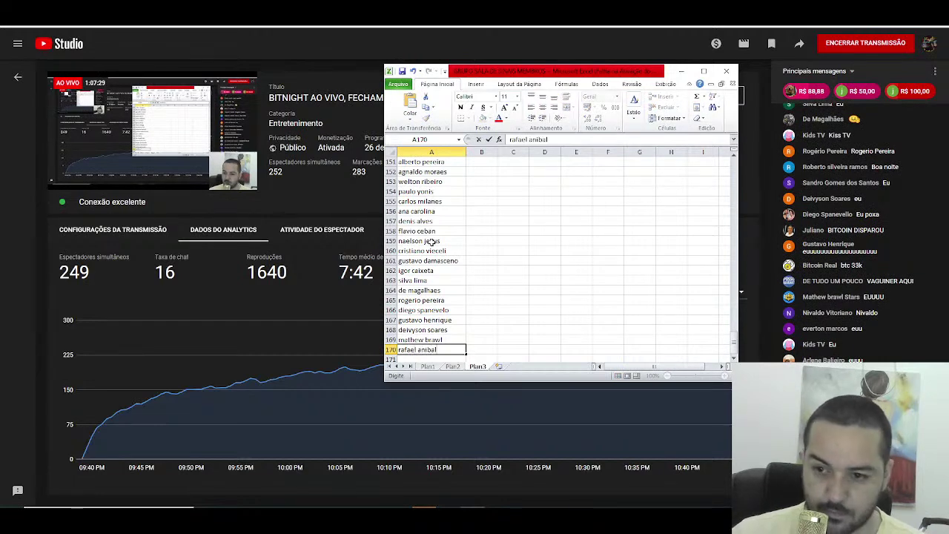
key(Return)
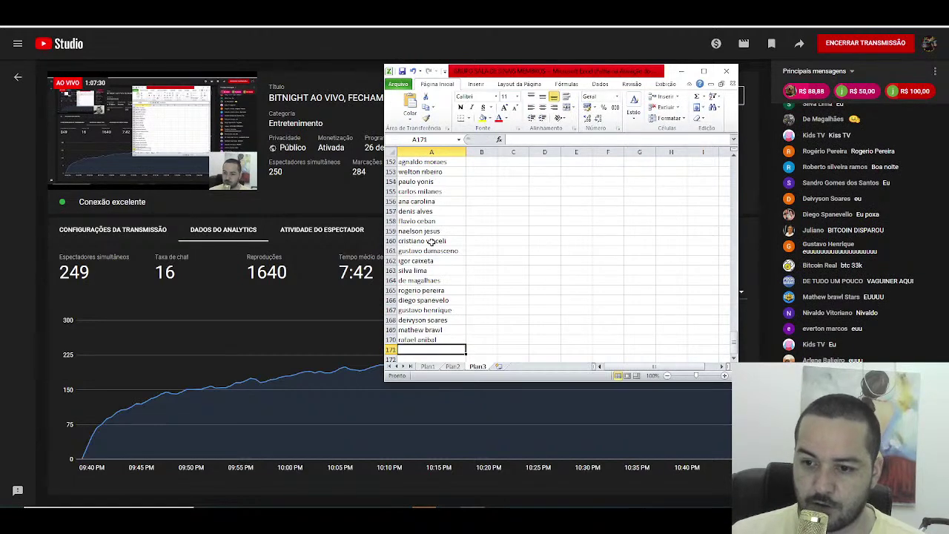
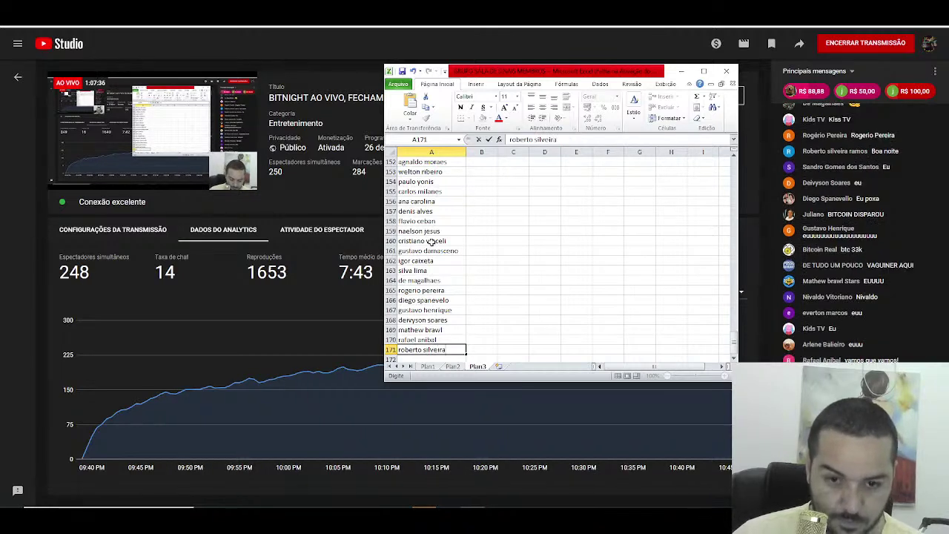
Step: Add six more viewer names in rows 171 through 176
key(Return)
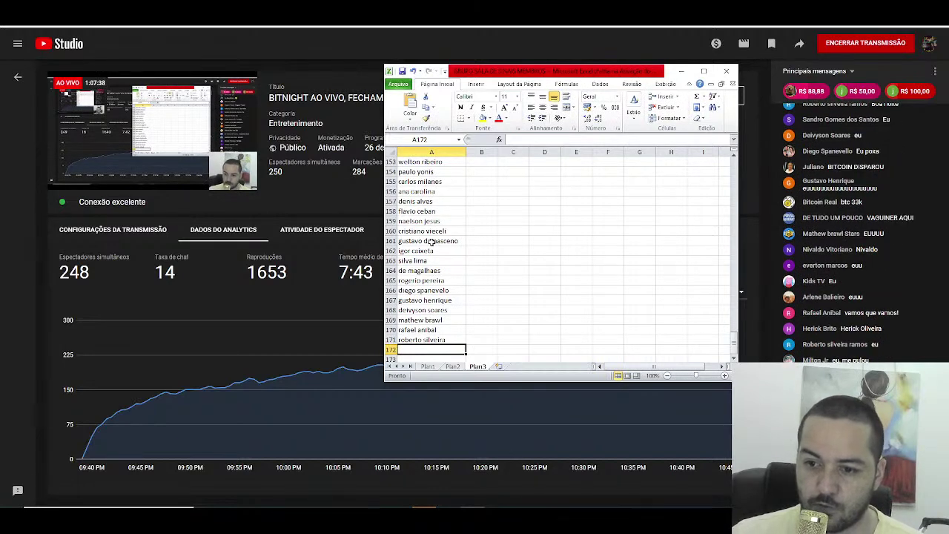
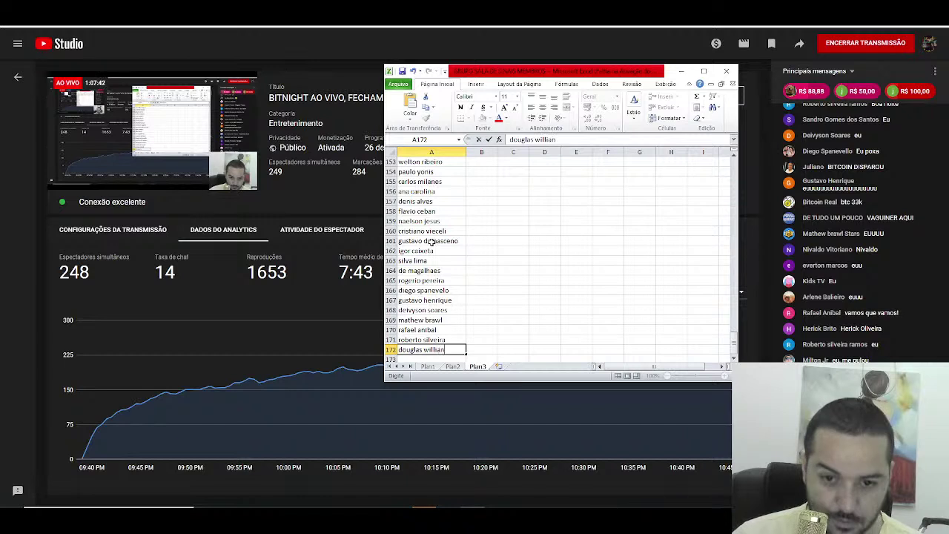
key(Return)
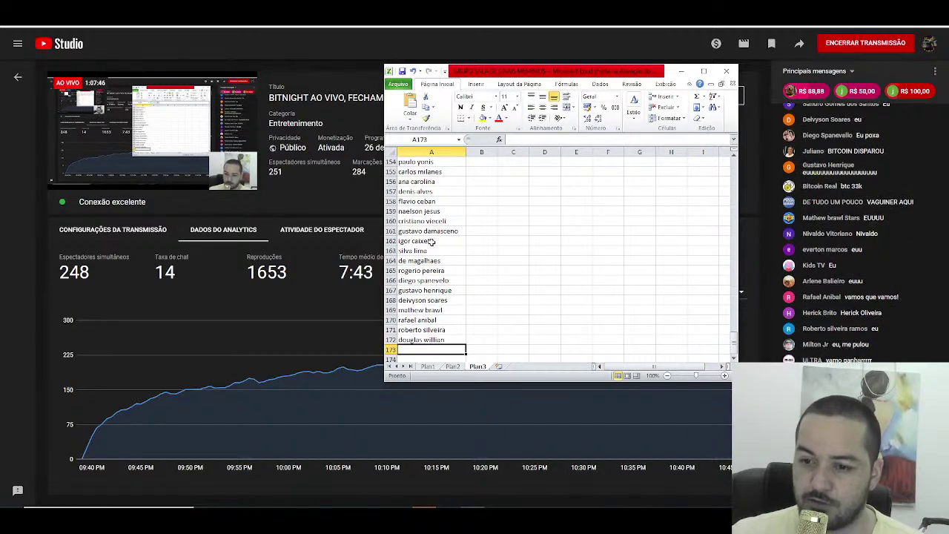
text(vulcan story)
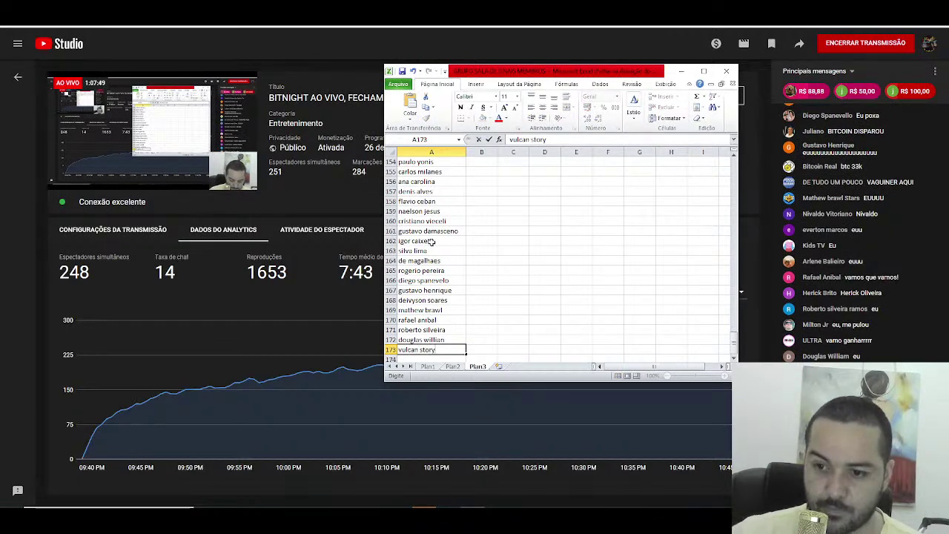
key(Return)
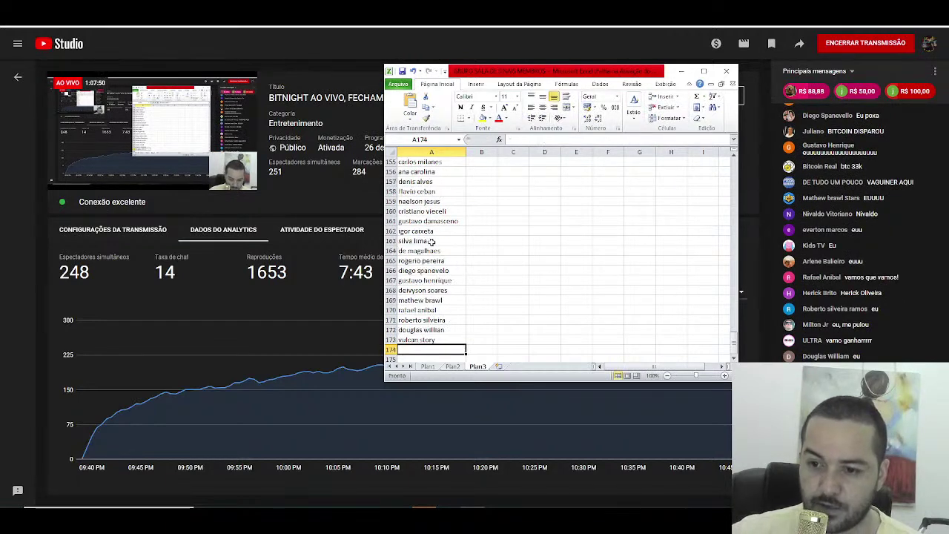
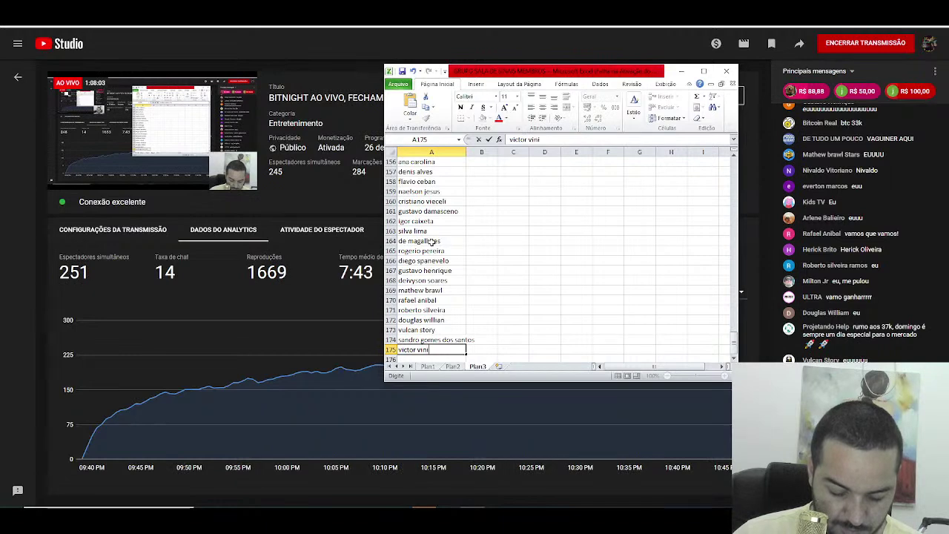
key(Return)
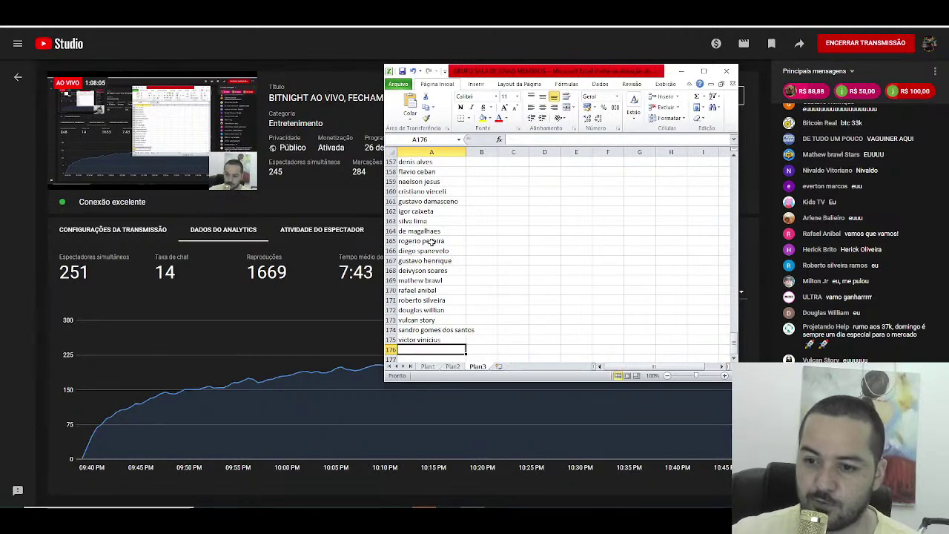
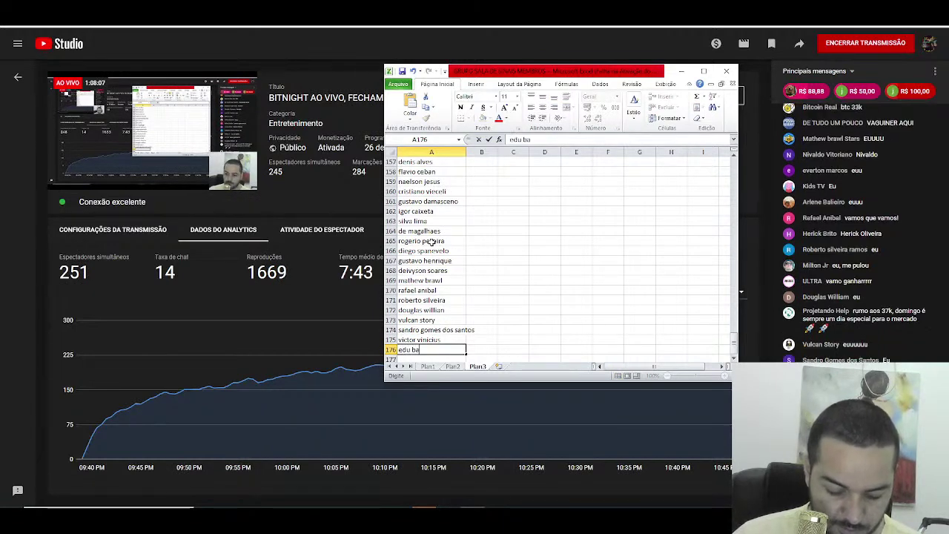
key(Return)
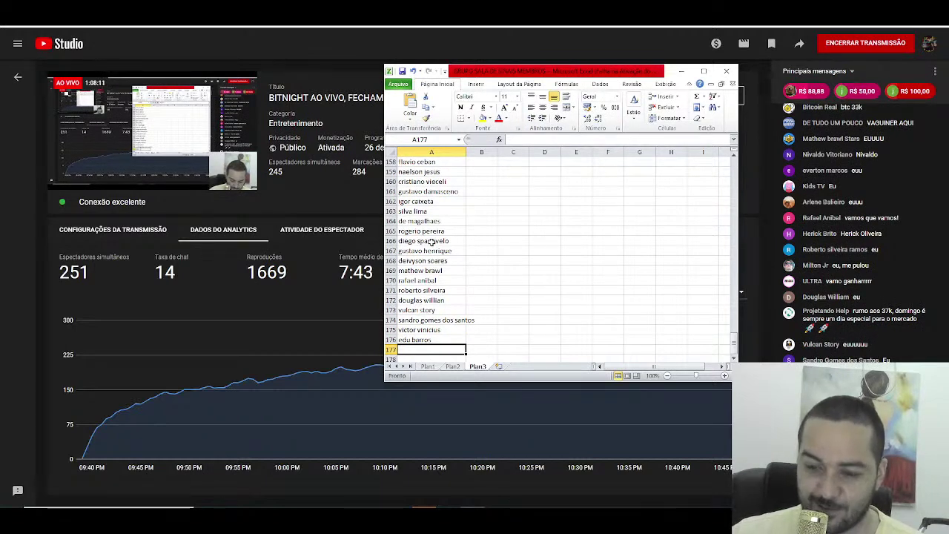
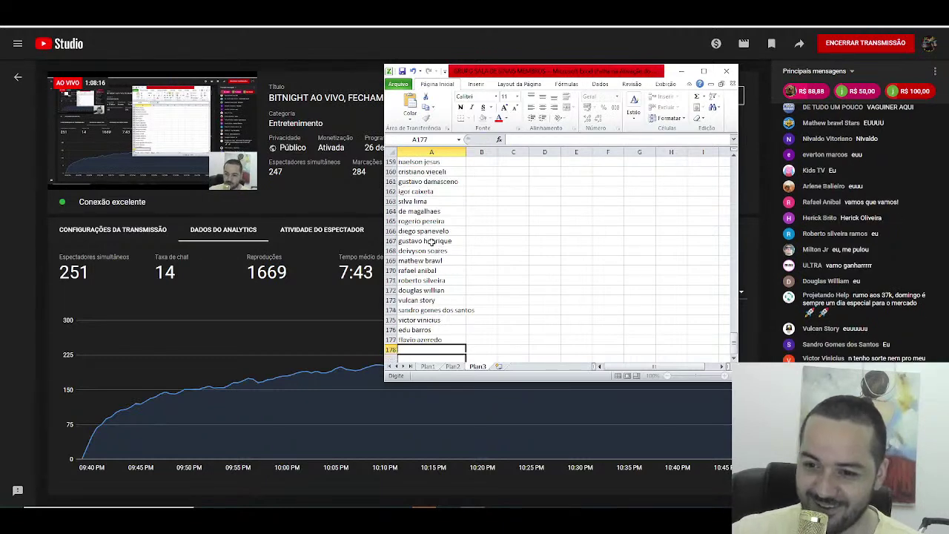
Step: Enter five viewer names into A177 through A181, keeping the last one as typed over AutoComplete
key(Return)
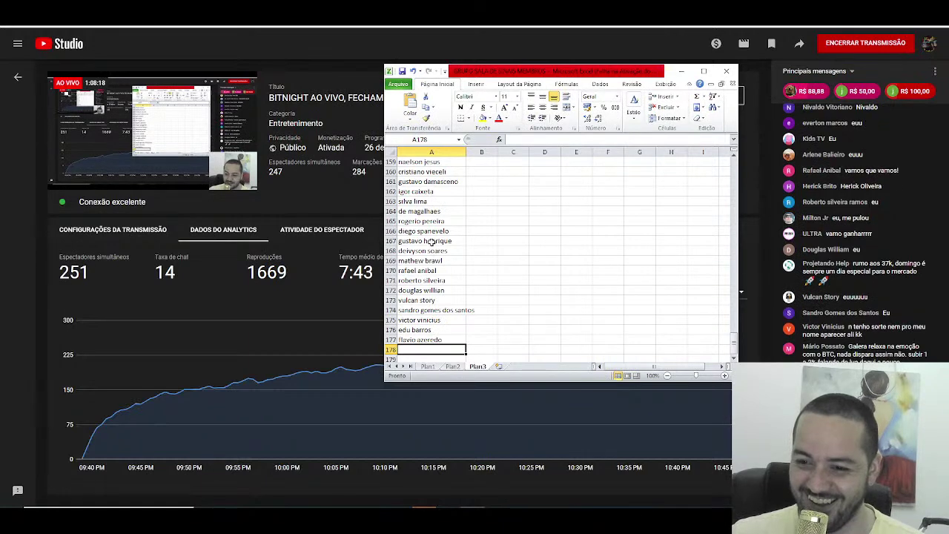
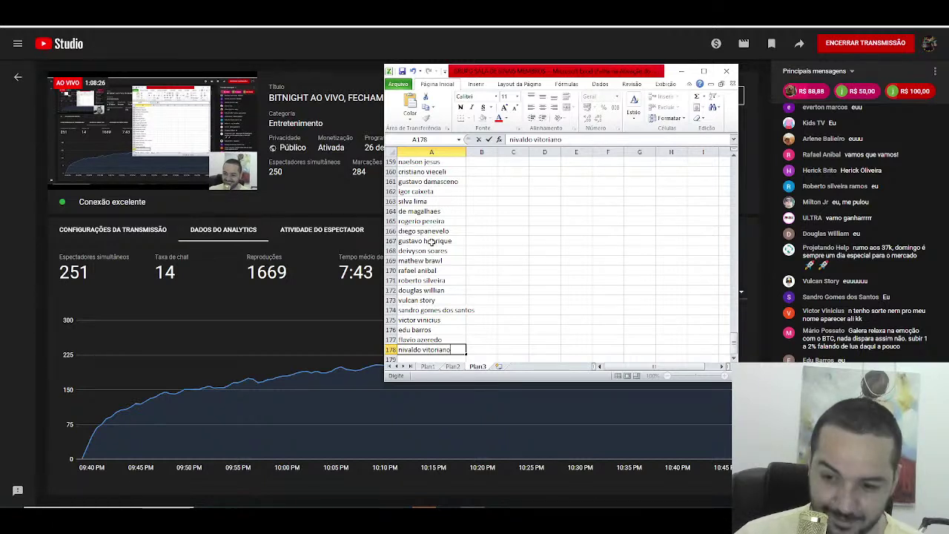
key(Return)
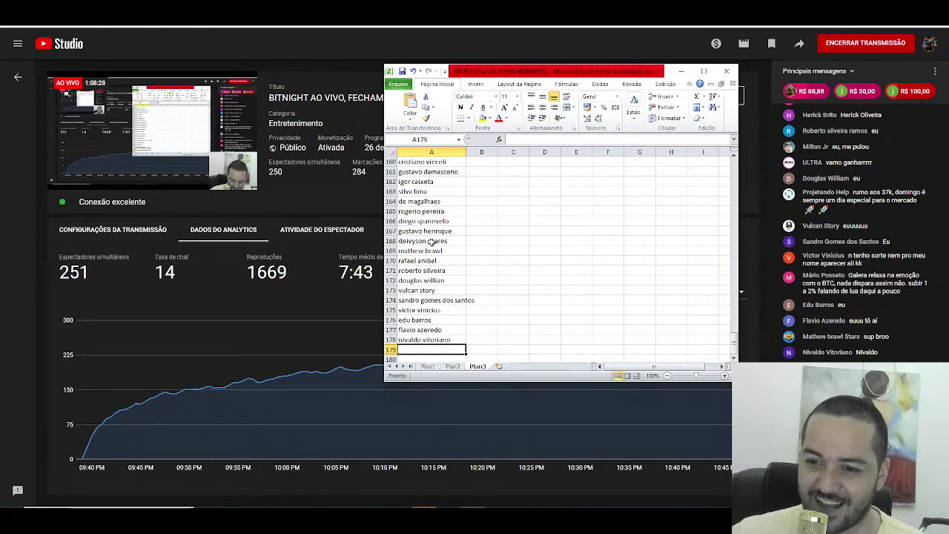
text(avocado tv)
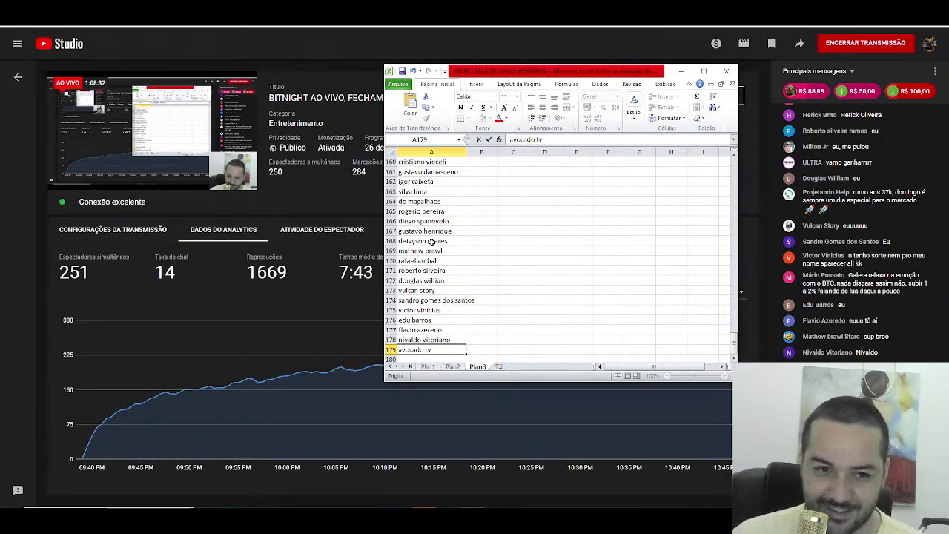
key(Return)
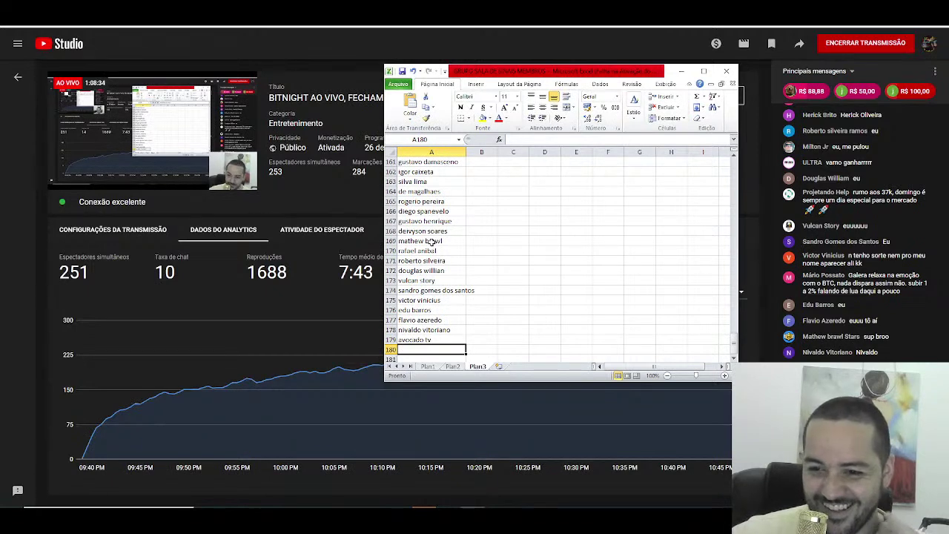
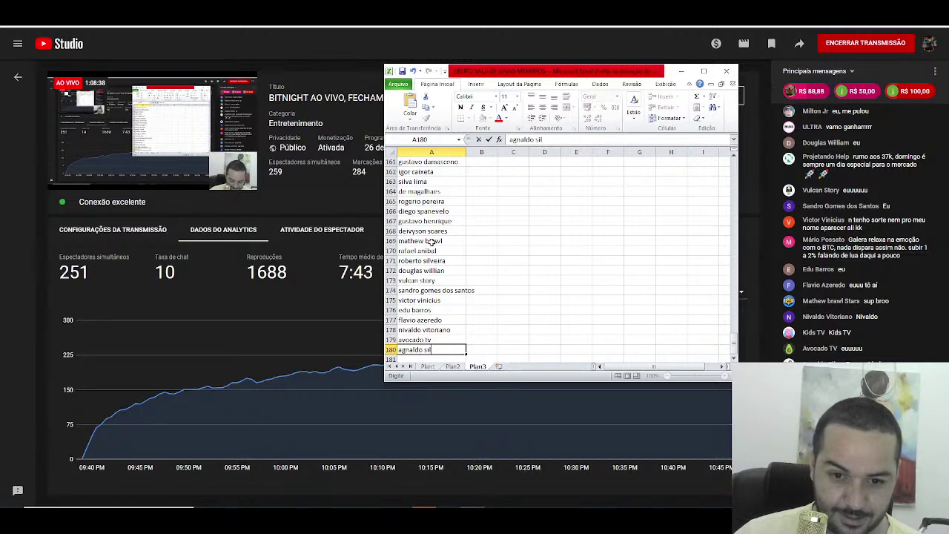
key(Return)
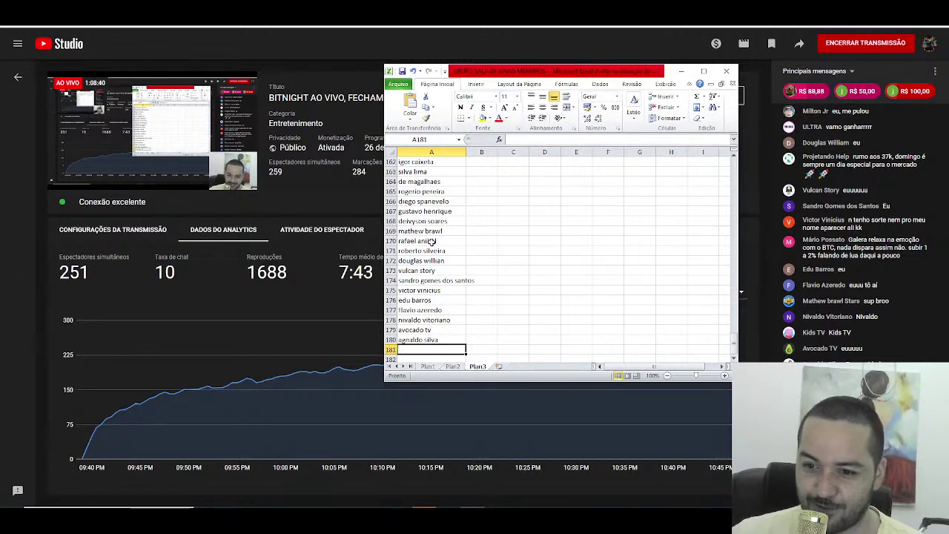
text(milton )
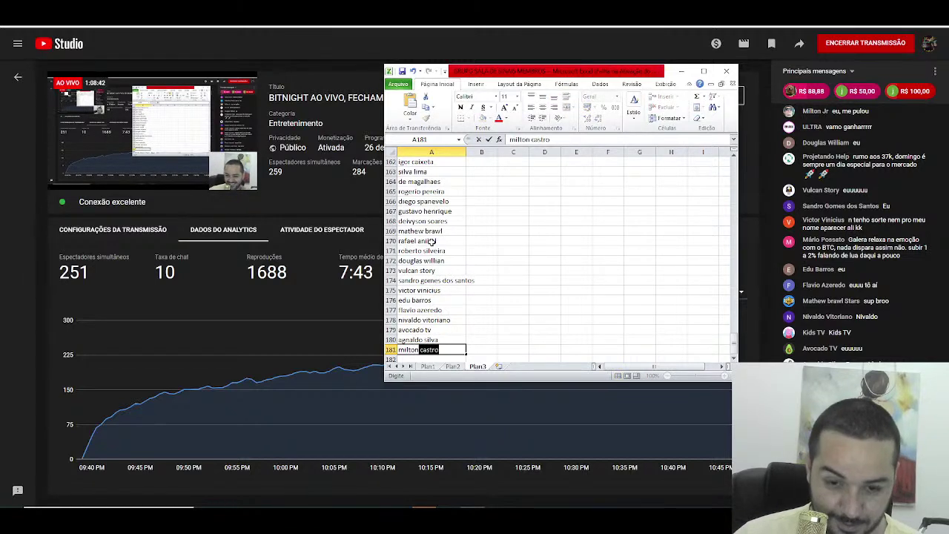
text(jr)
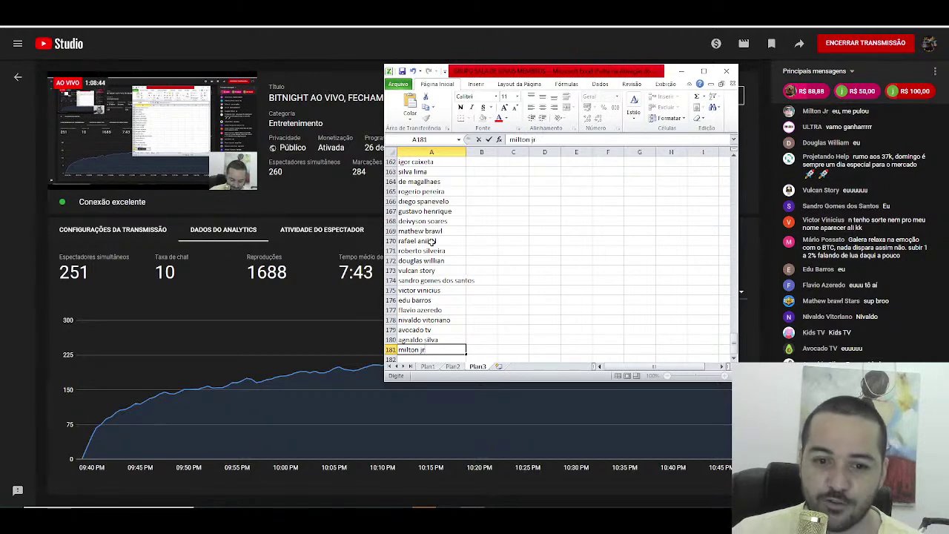
key(Return)
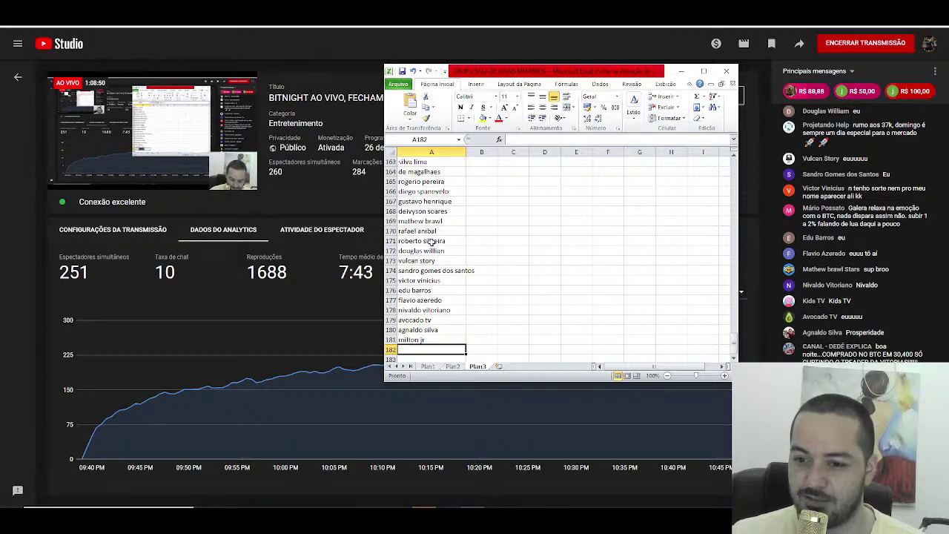
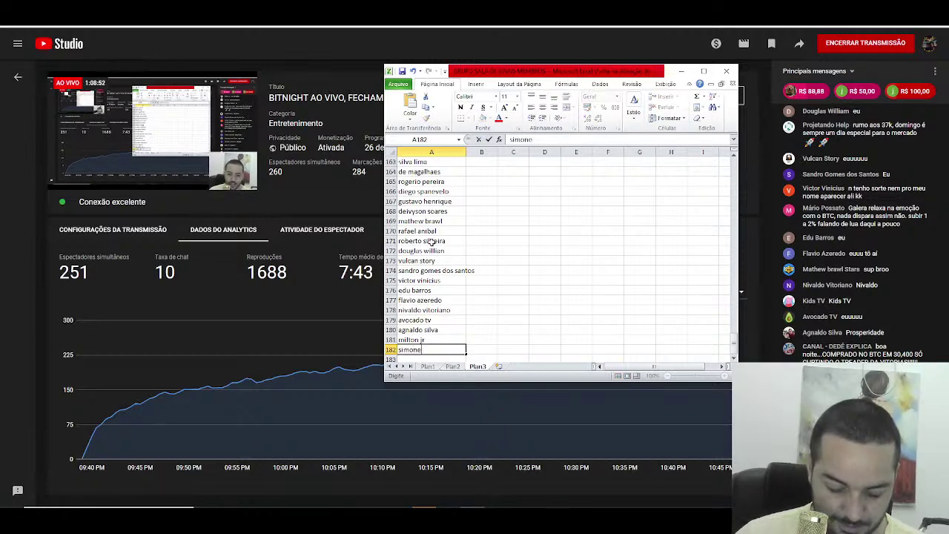
Step: Enter four viewer names into cells A182 through A185
key(Return)
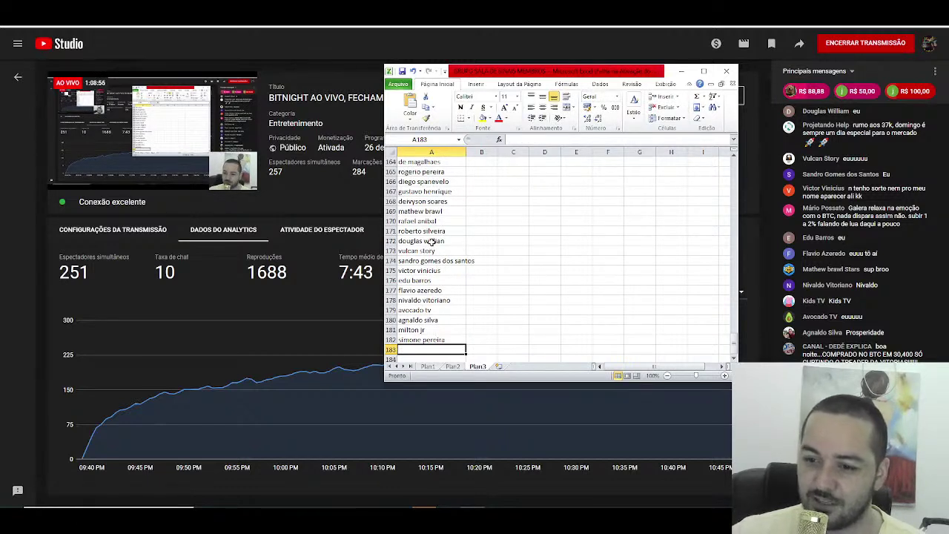
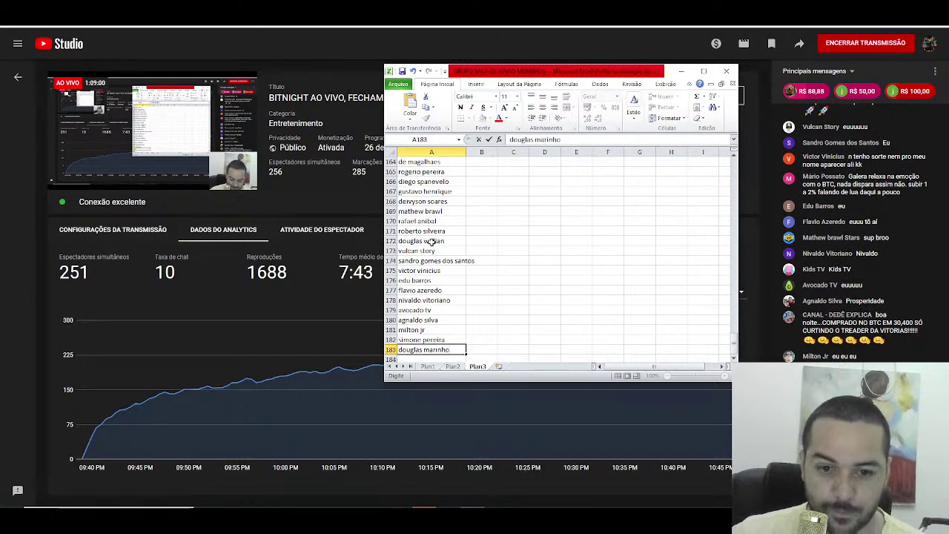
key(Return)
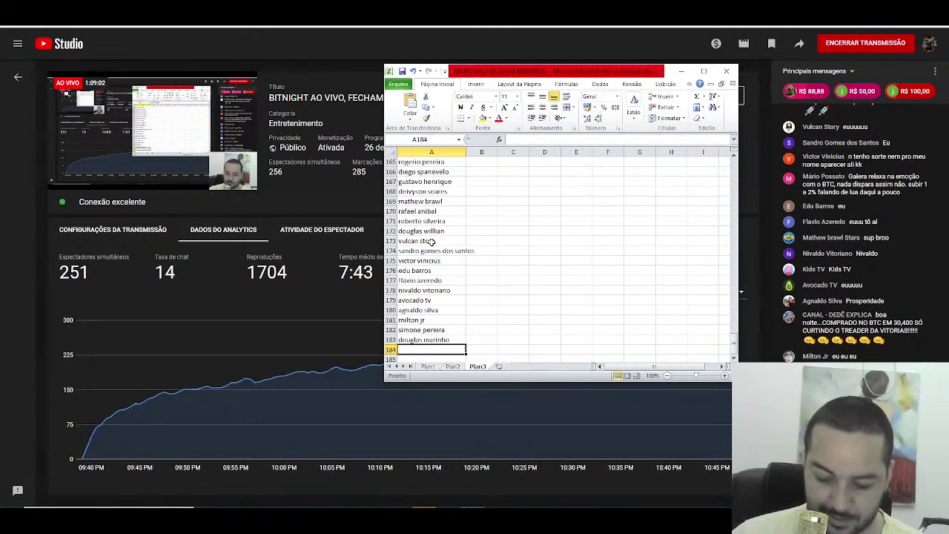
text(suporte sac)
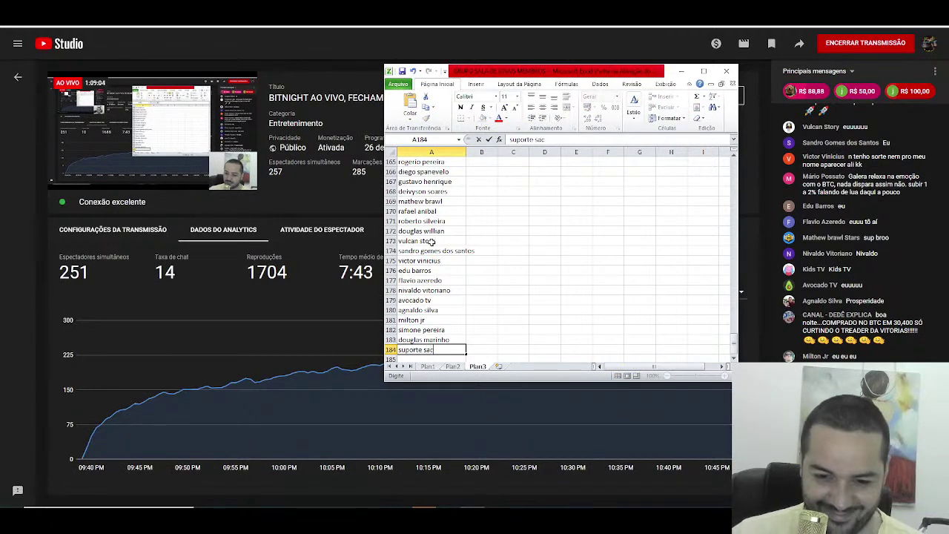
key(Return)
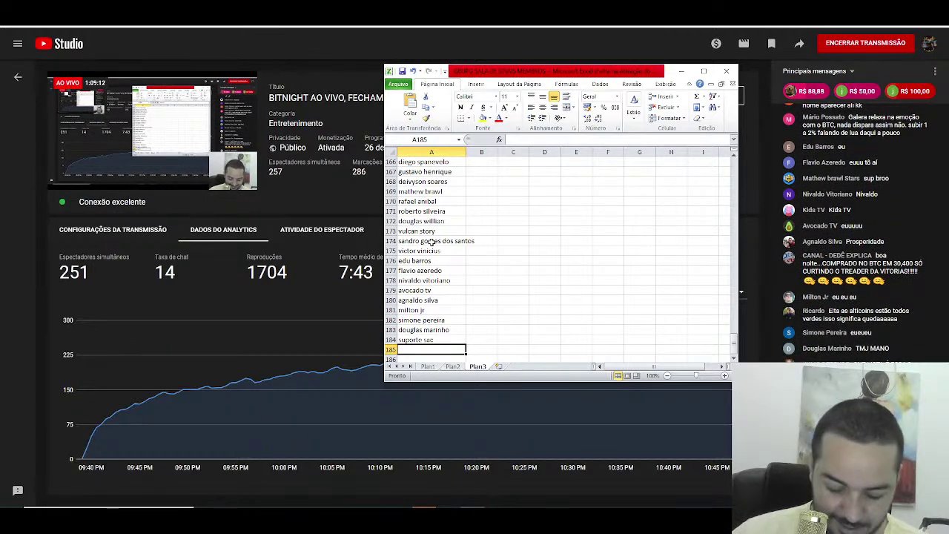
text(kings corte)
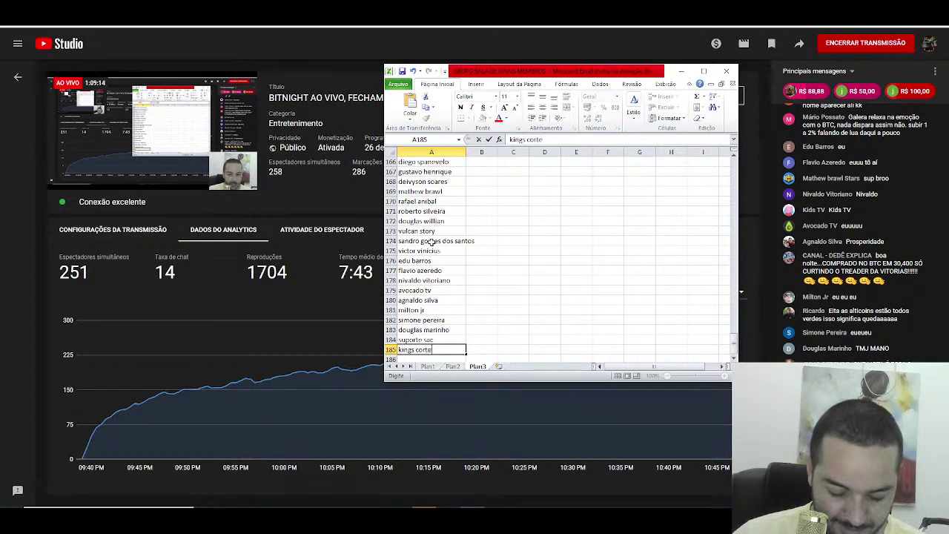
text( cast)
key(Return)
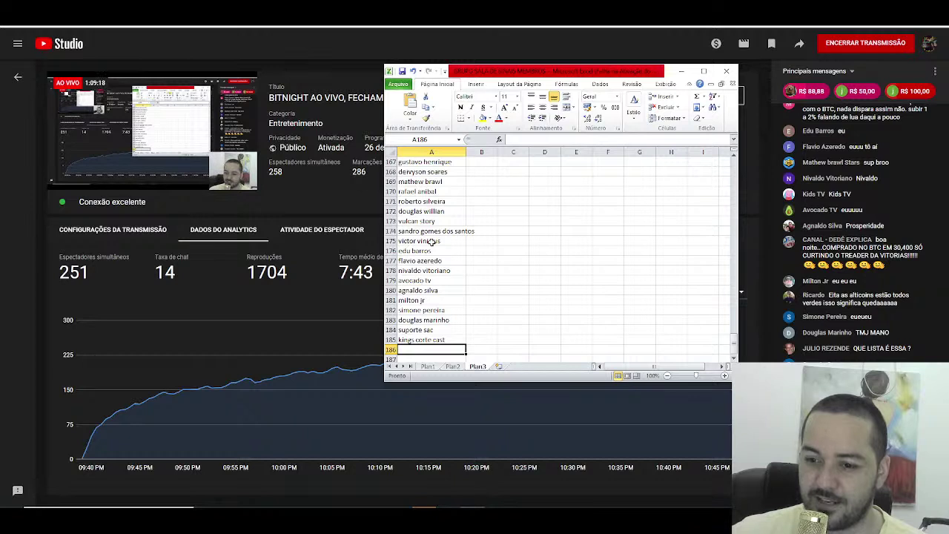
Step: Enter three viewer names into cells A186 through A188
text(hericj)
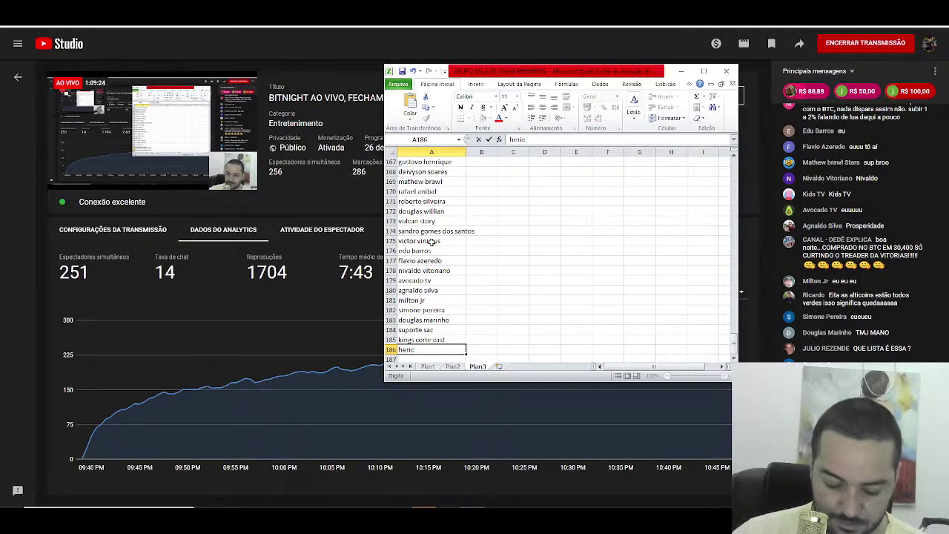
text(brito)
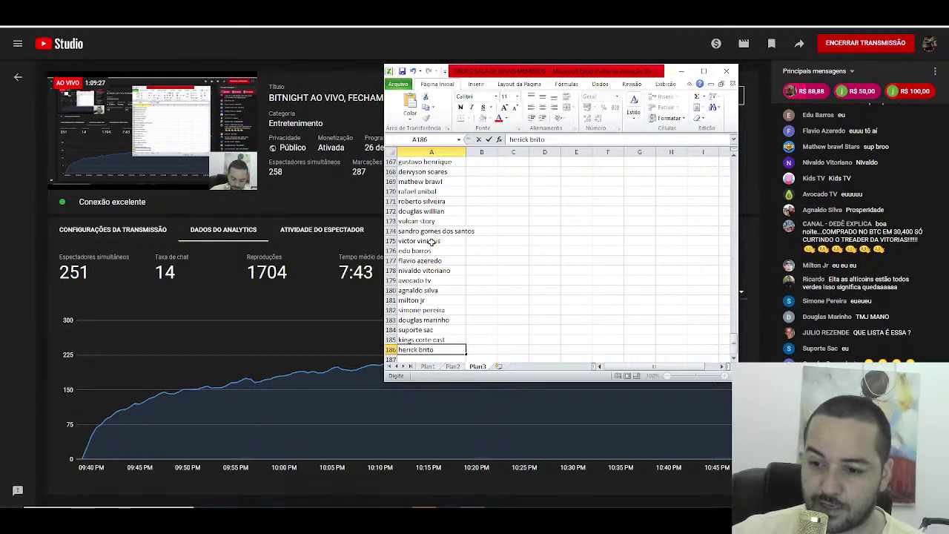
key(Return)
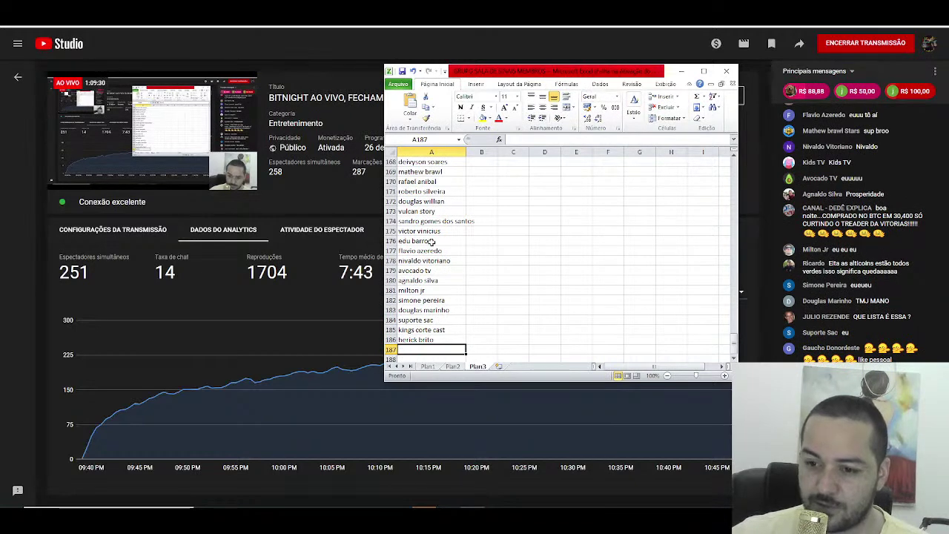
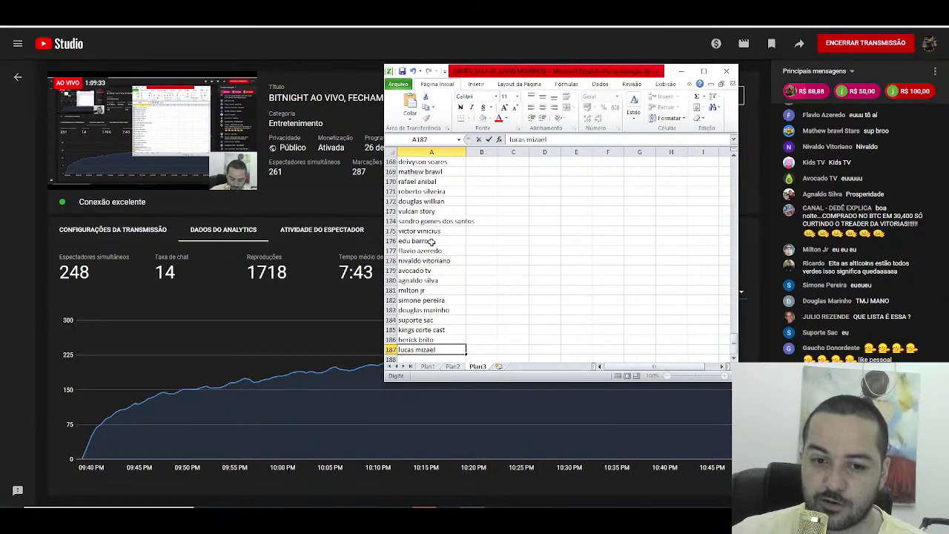
key(Return)
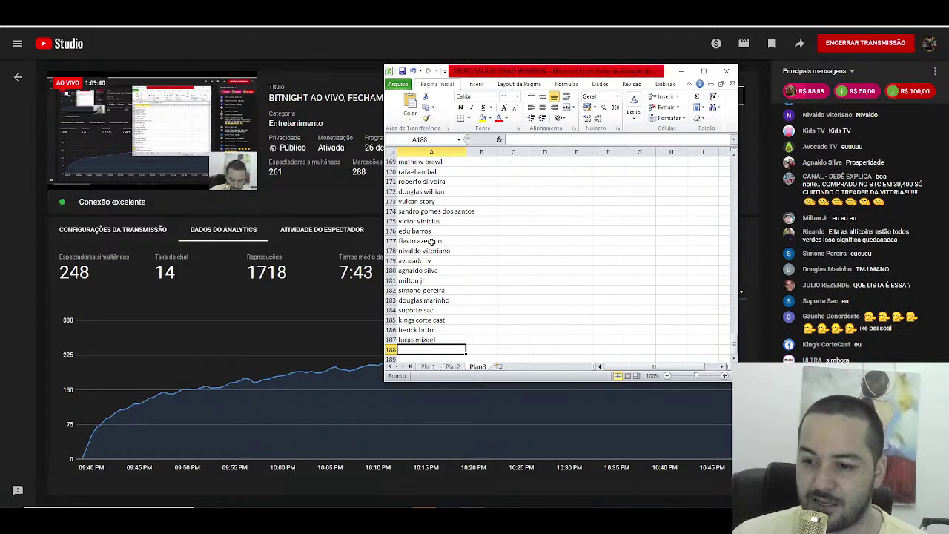
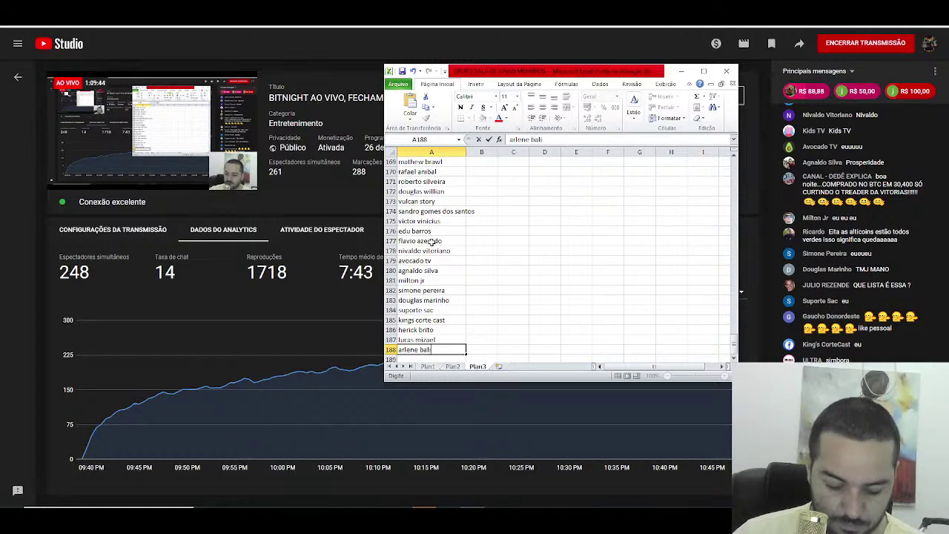
key(Return)
key(Return)
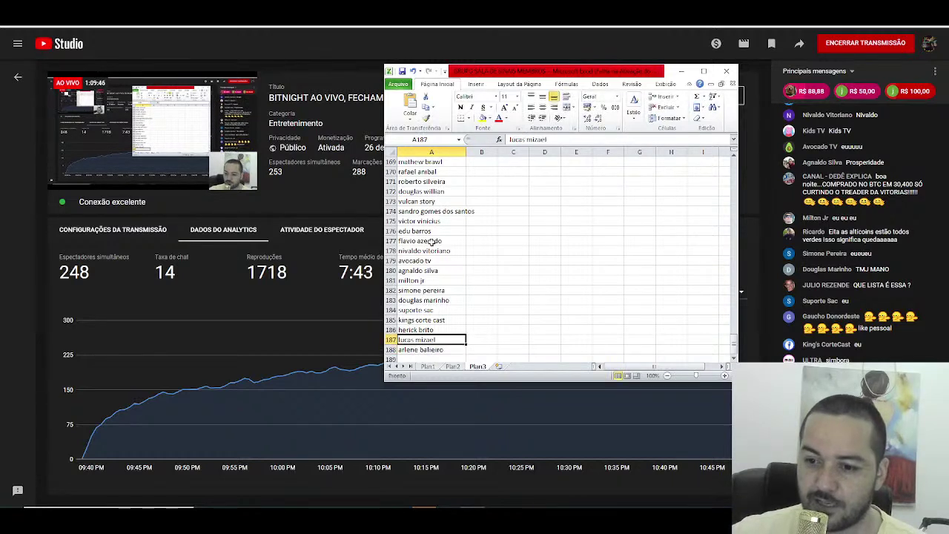
Step: Return to A189, discard the AutoComplete suggestion, and enter names in A189 and A190, fixing a typo
key(Up)
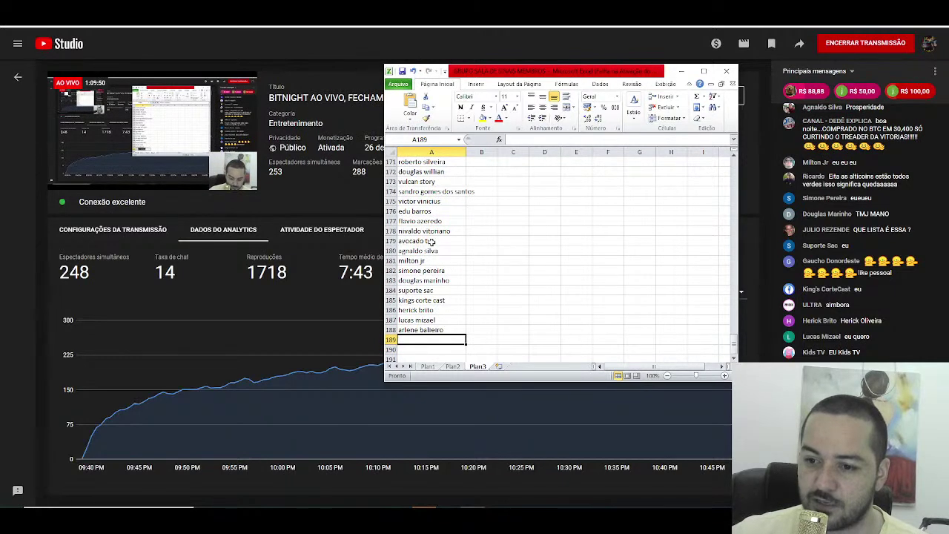
text(clayton)
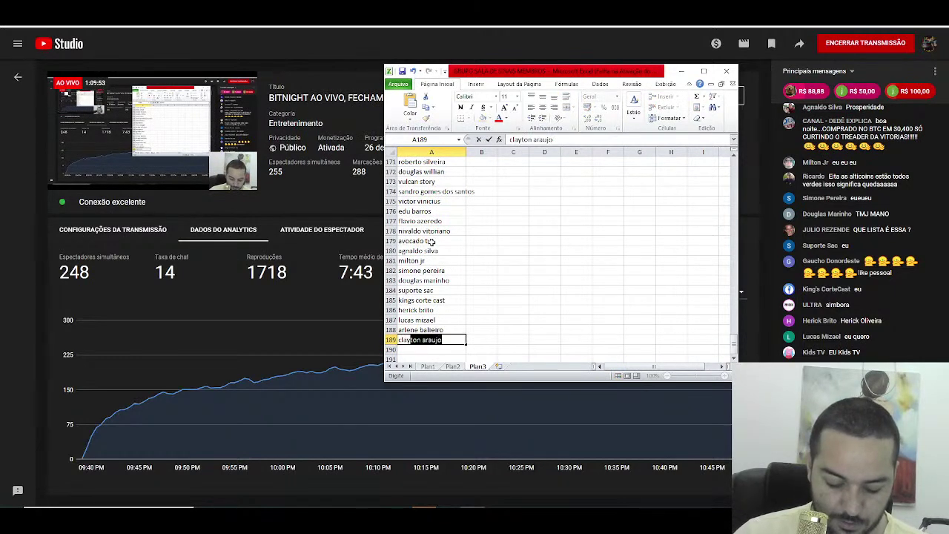
key(BackSpace)
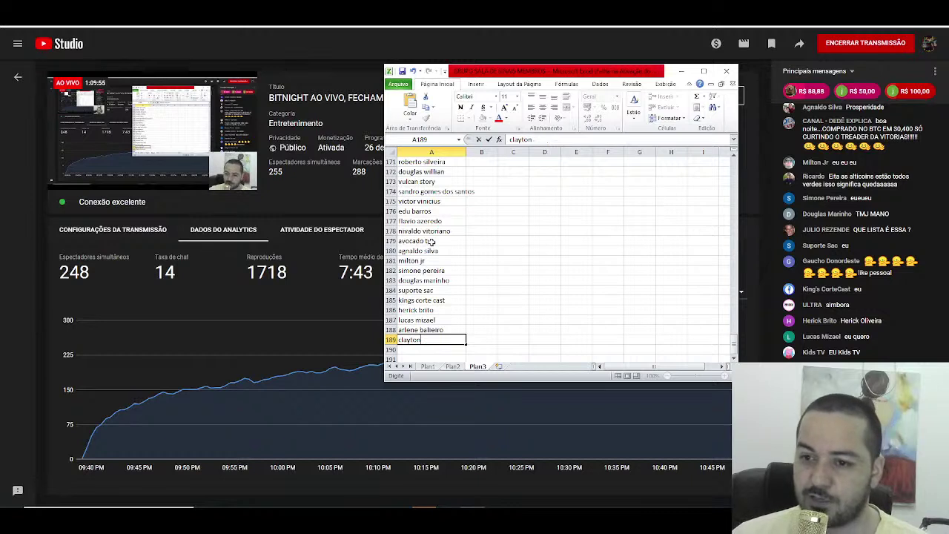
key(BackSpace)
key(BackSpace)
key(BackSpace)
key(BackSpace)
key(BackSpace)
key(BackSpace)
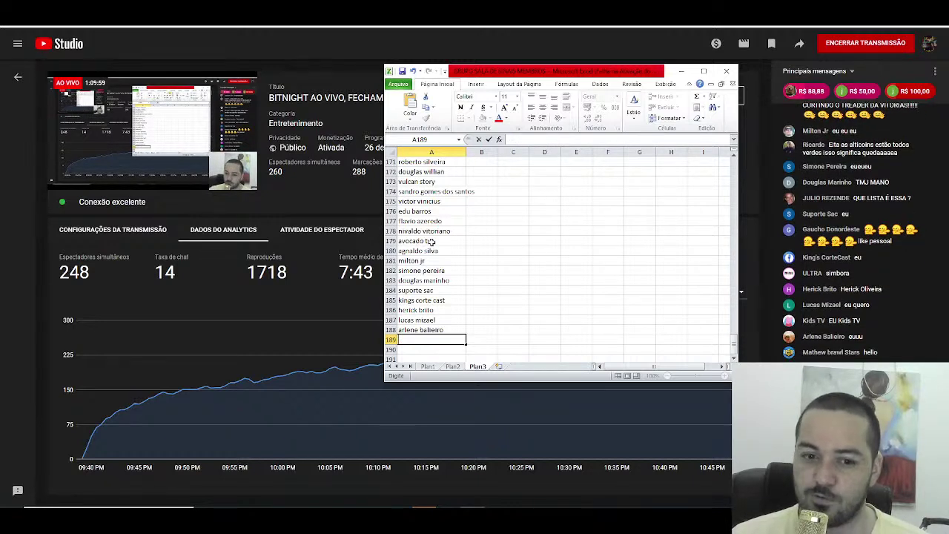
text(alex)
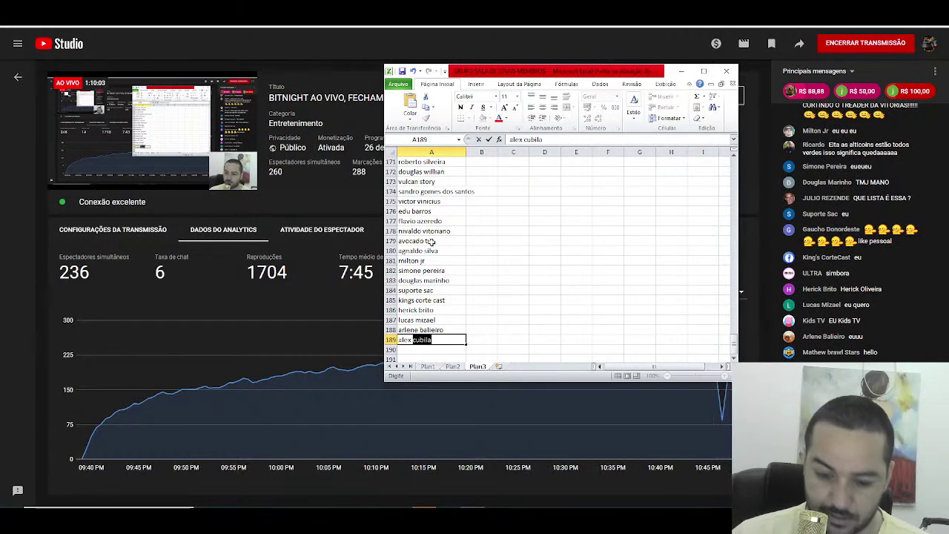
text( xpcoin)
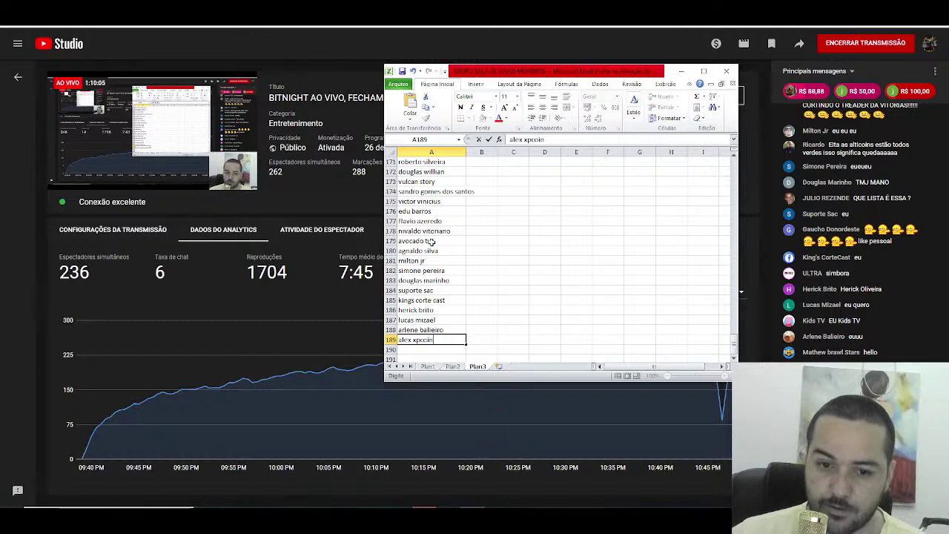
key(Return)
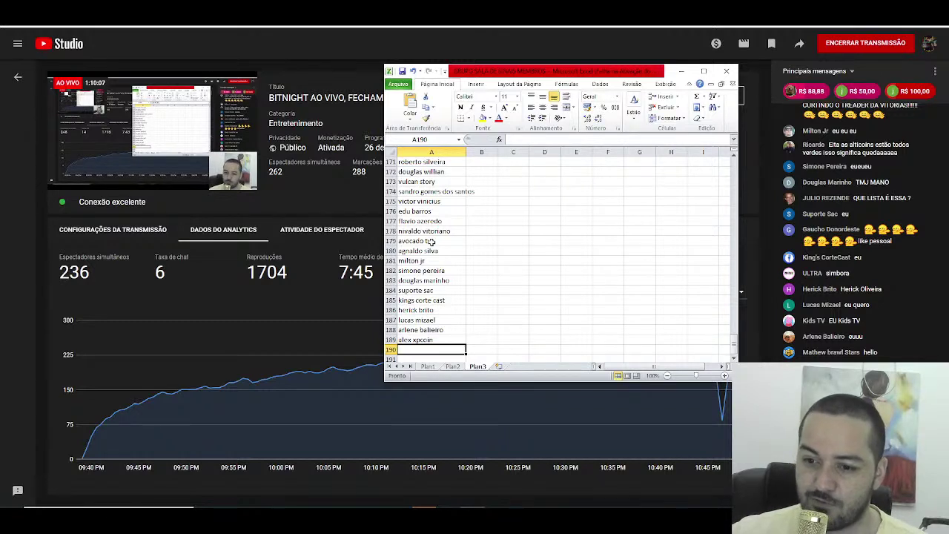
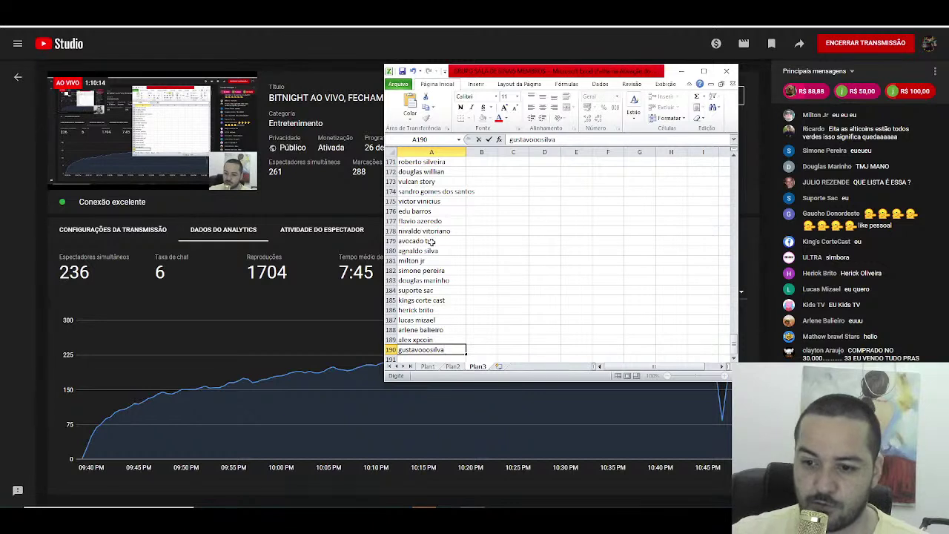
key(Return)
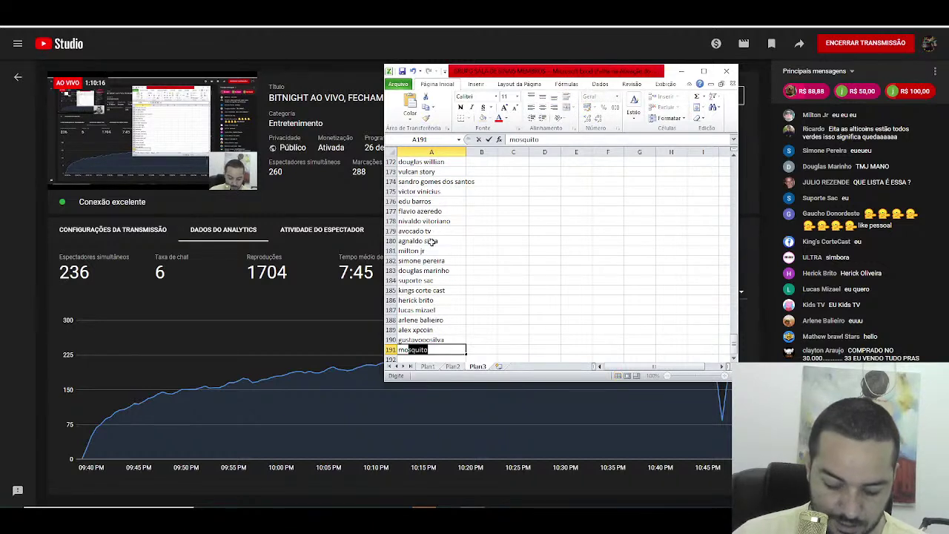
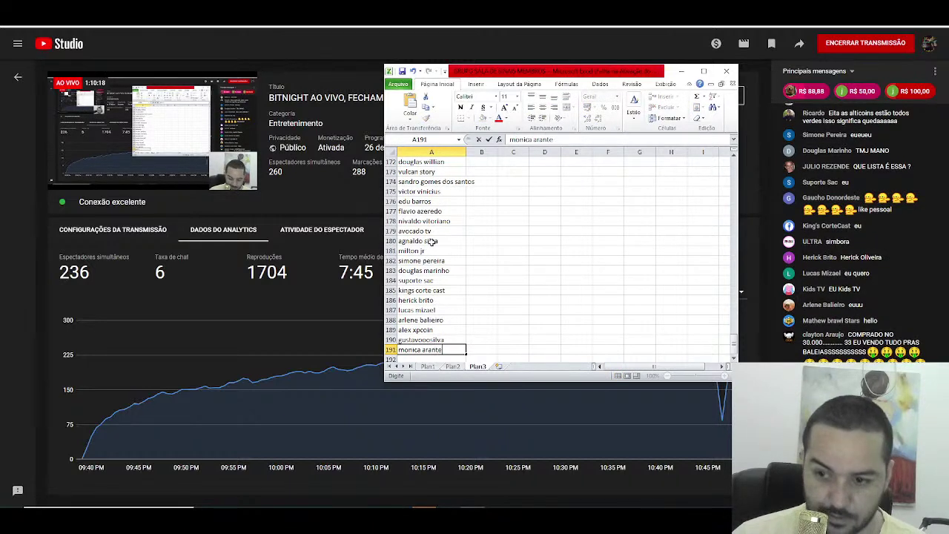
Step: Add three more viewer names in A191 through A193
key(Return)
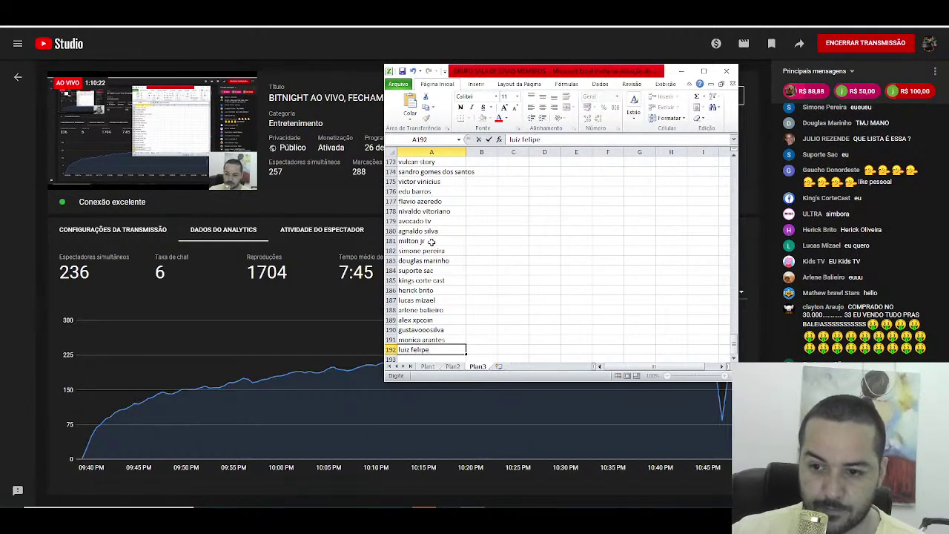
key(Return)
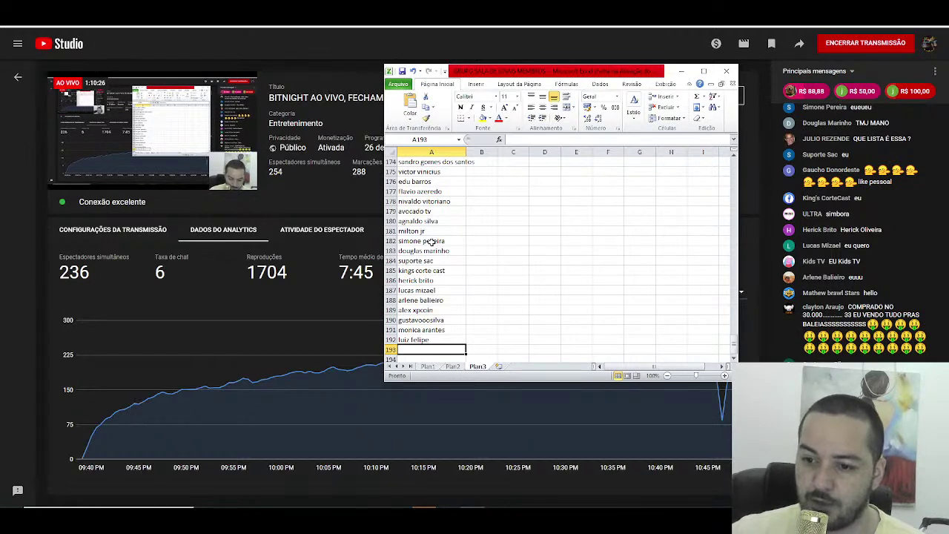
text(gau)
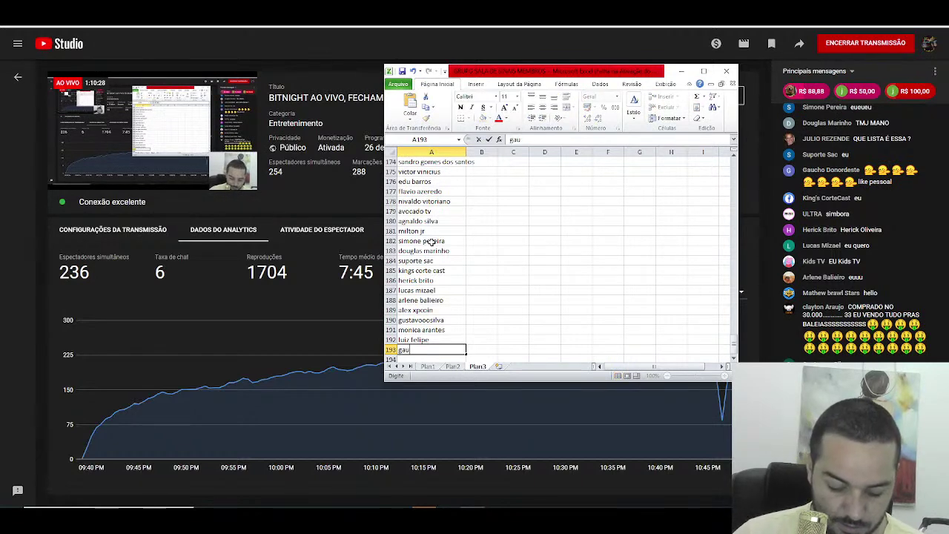
text(cho do nordeste)
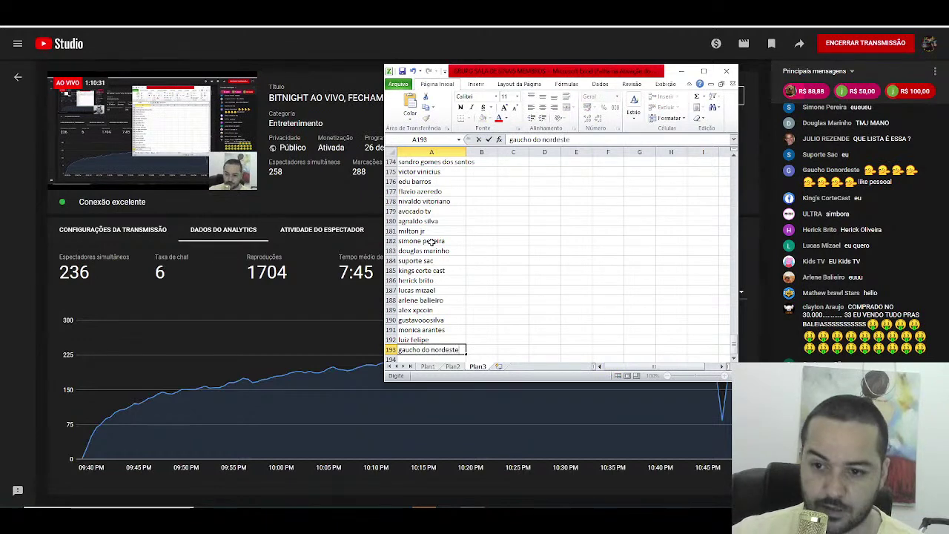
key(Return)
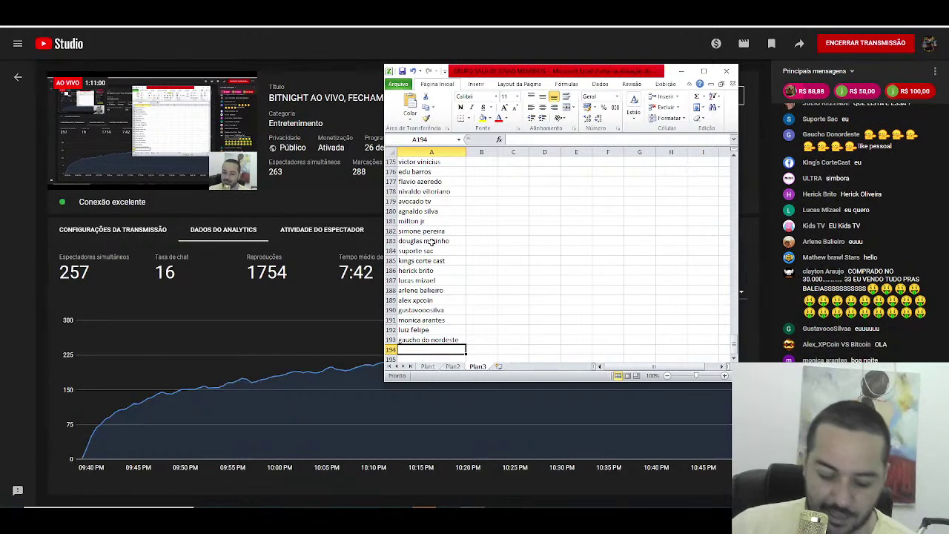
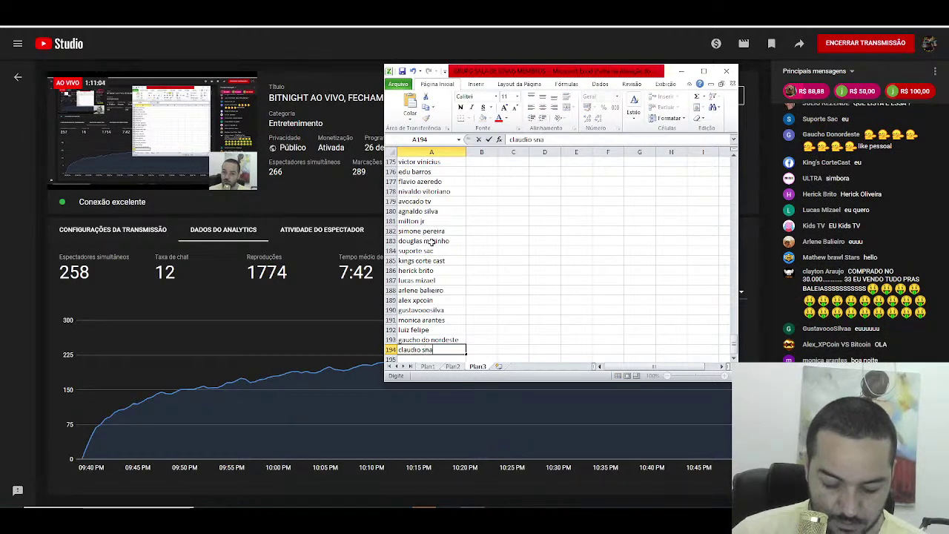
Step: Correct the misspelled surname in A194, then enter viewer names in A195 and A196
key(BackSpace)
key(BackSpace)
key(BackSpace)
key(BackSpace)
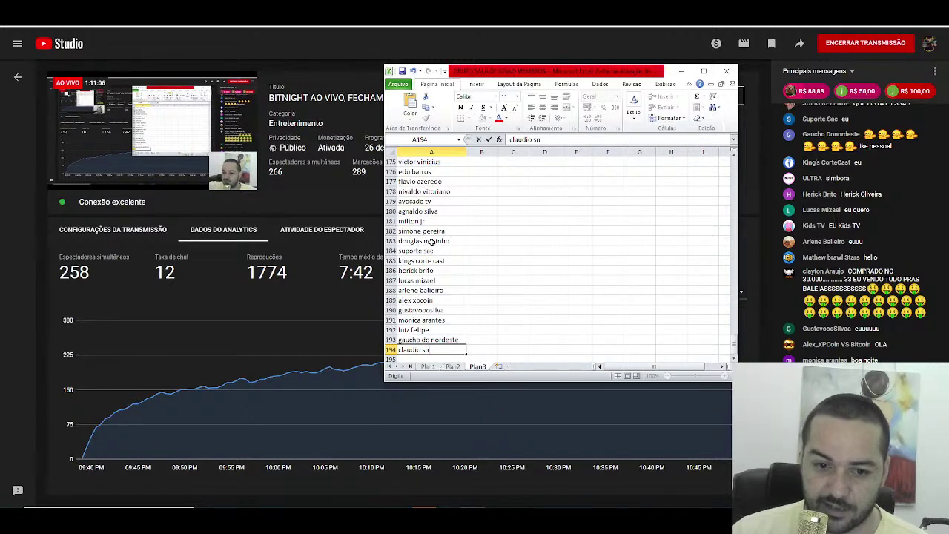
text(isnar)
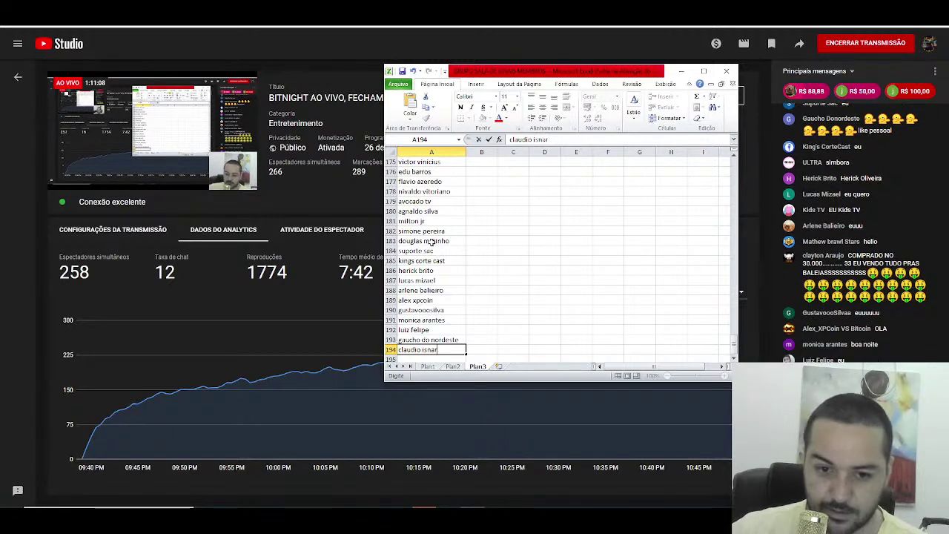
key(Return)
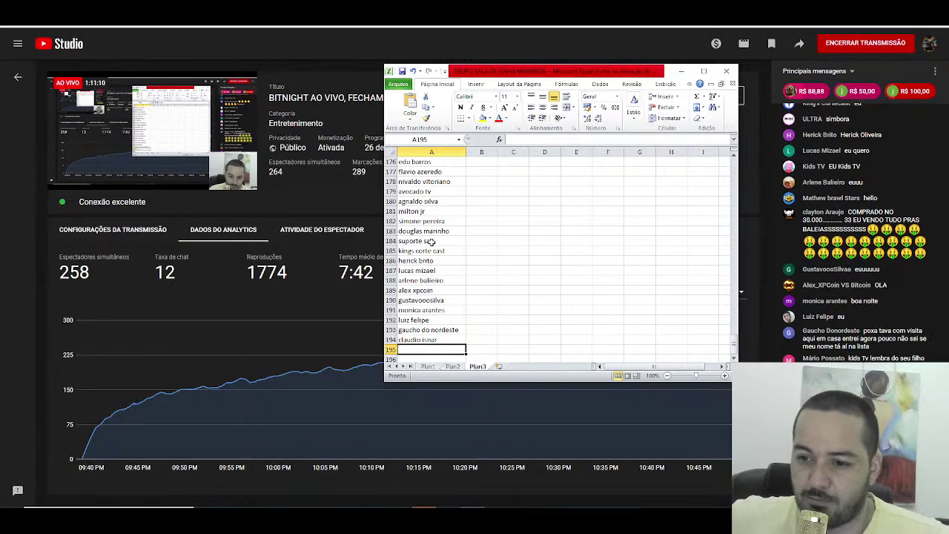
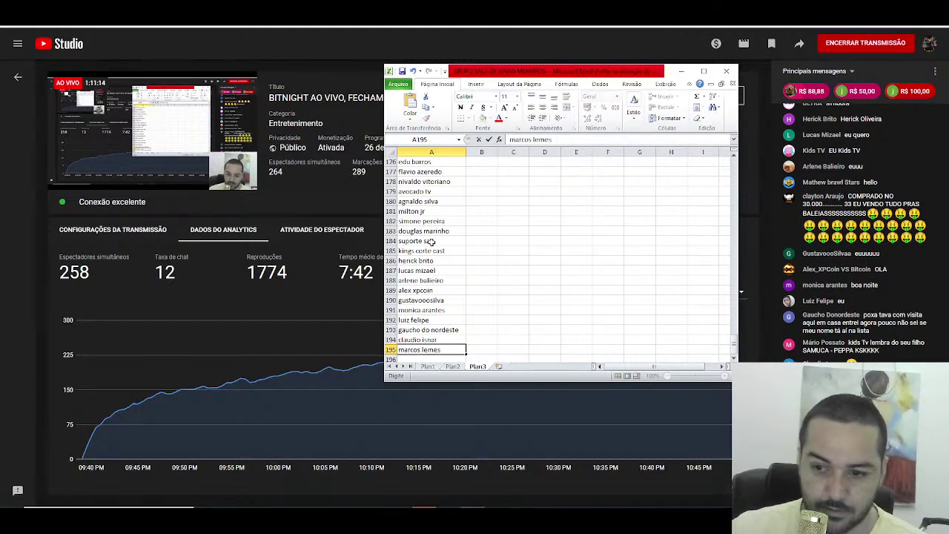
key(Return)
text(c)
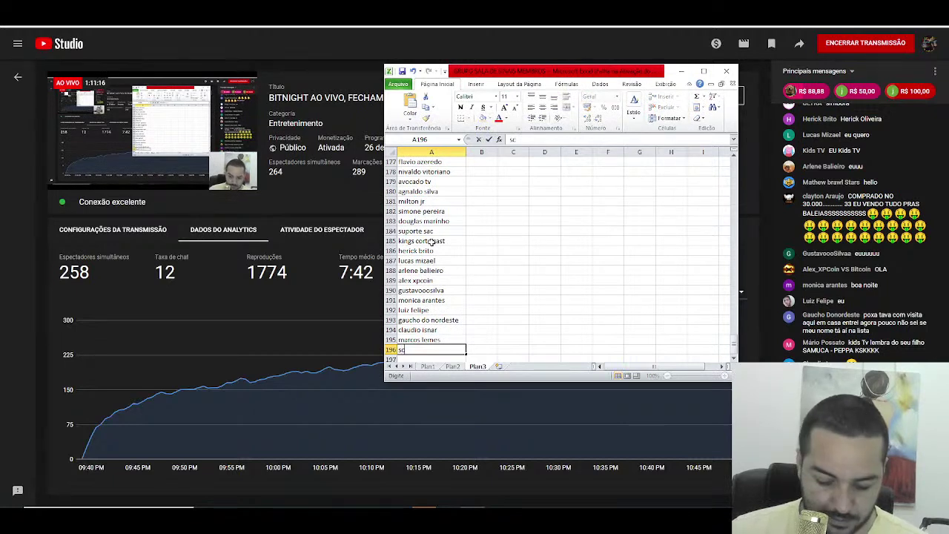
text(oi)
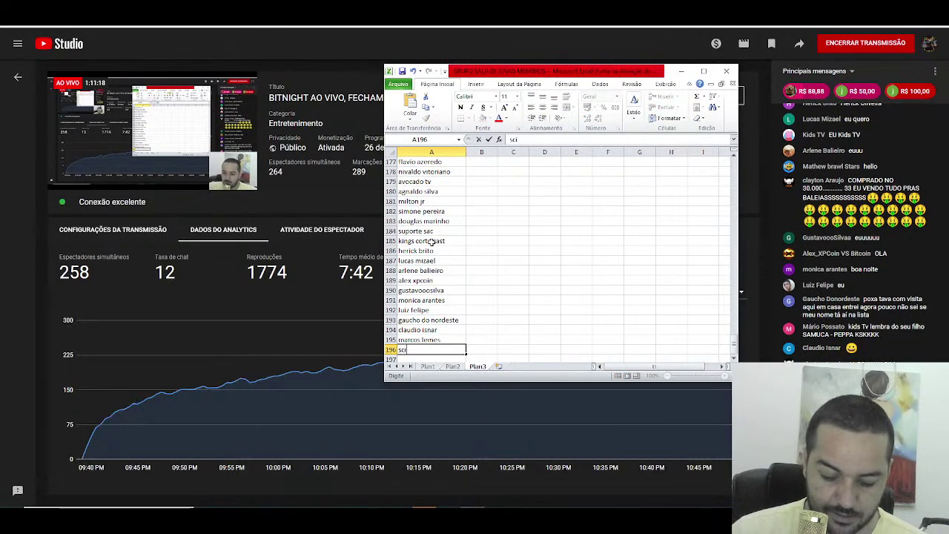
text(la alex)
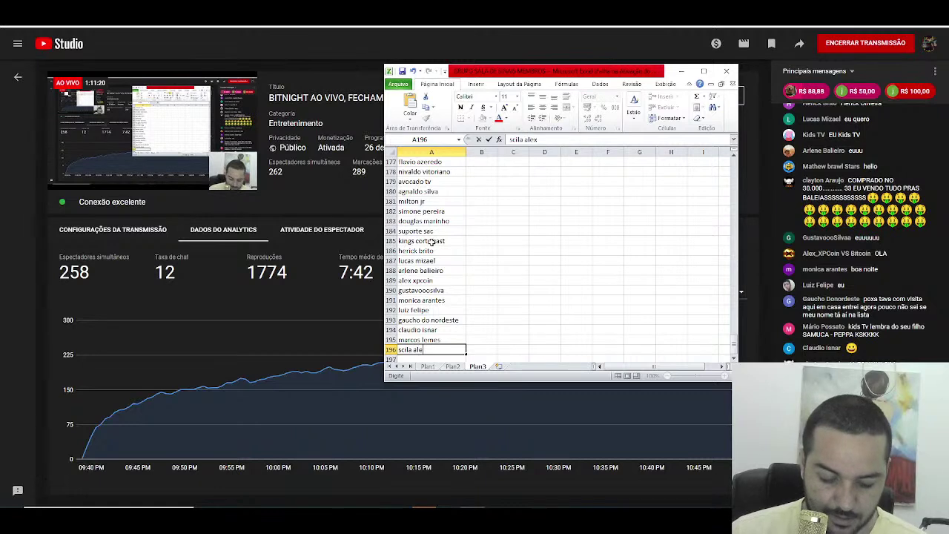
key(Return)
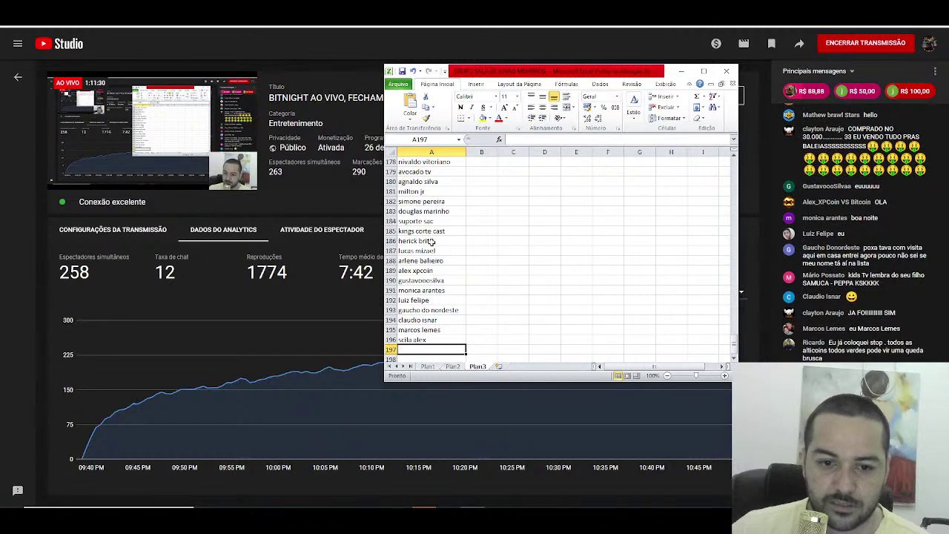
Step: Clear the AutoComplete suggestion in A197, then enter the correct viewer names in A197 and A198
text(monica a)
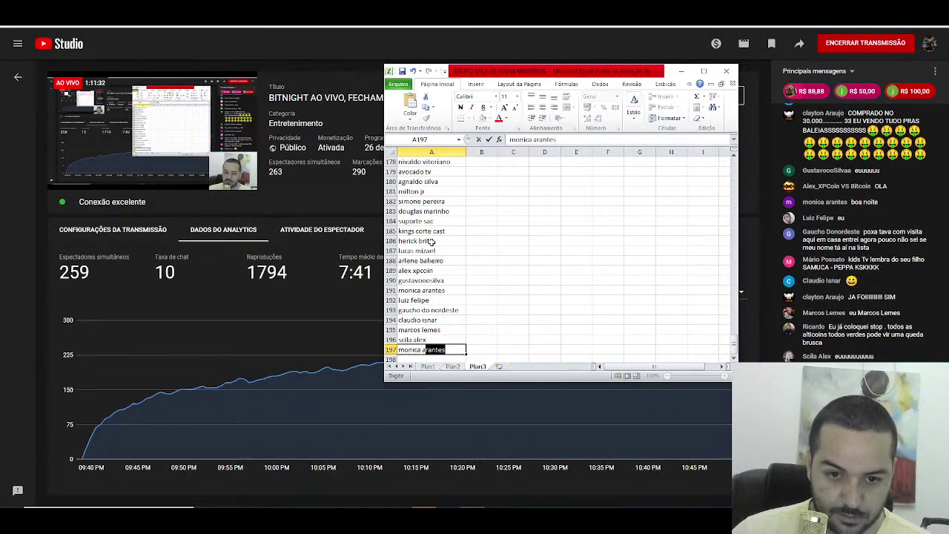
key(BackSpace)
key(BackSpace)
key(BackSpace)
key(BackSpace)
key(BackSpace)
key(BackSpace)
key(BackSpace)
key(BackSpace)
key(BackSpace)
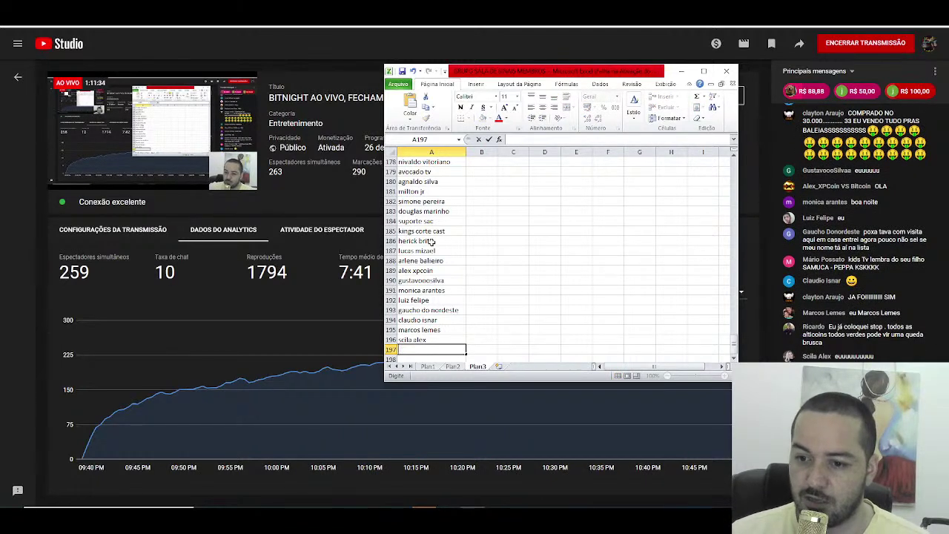
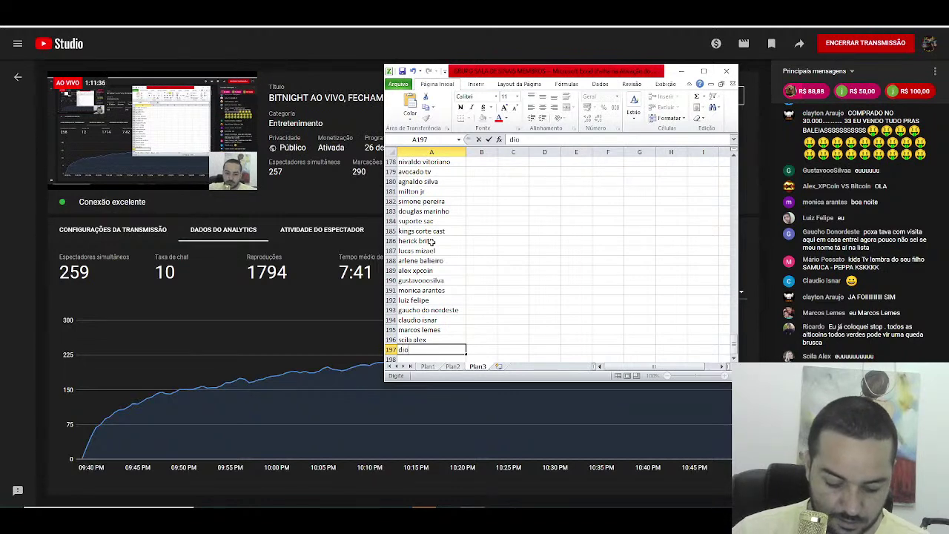
key(Return)
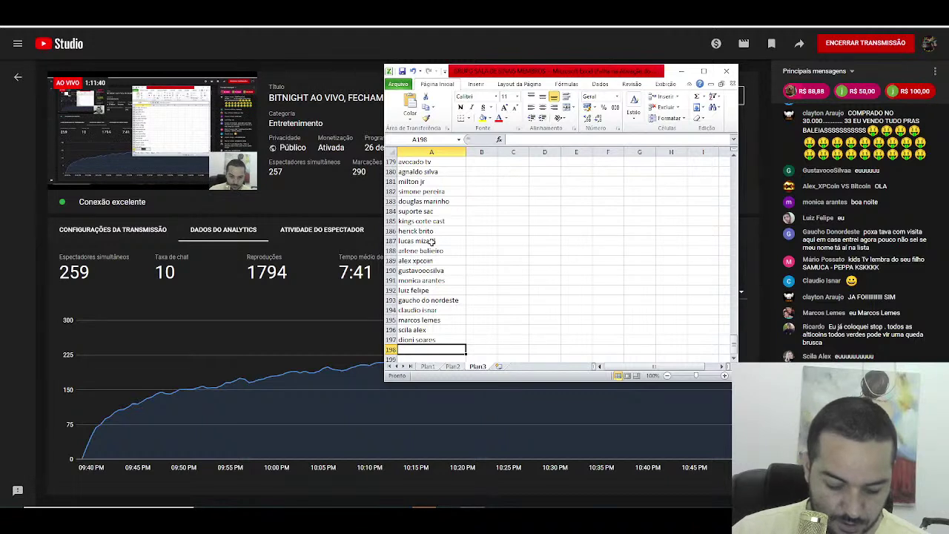
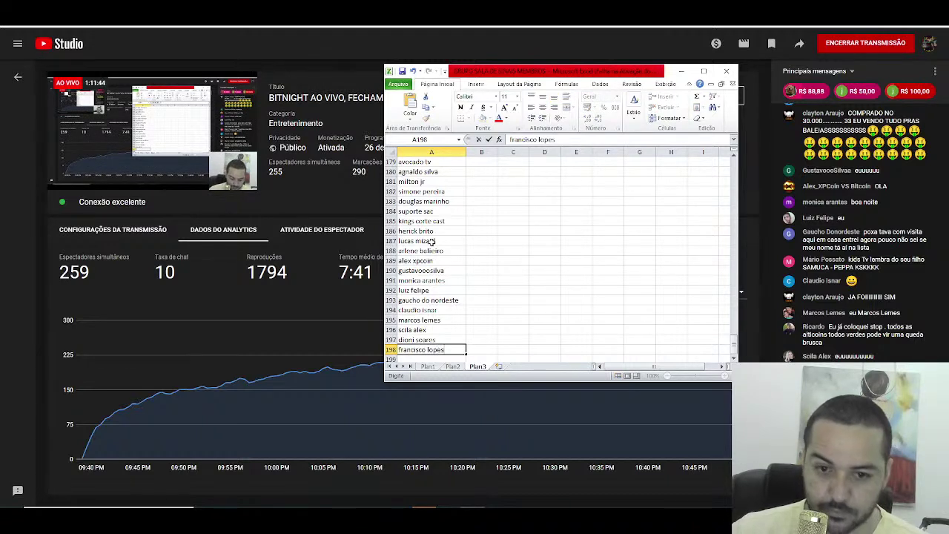
key(Return)
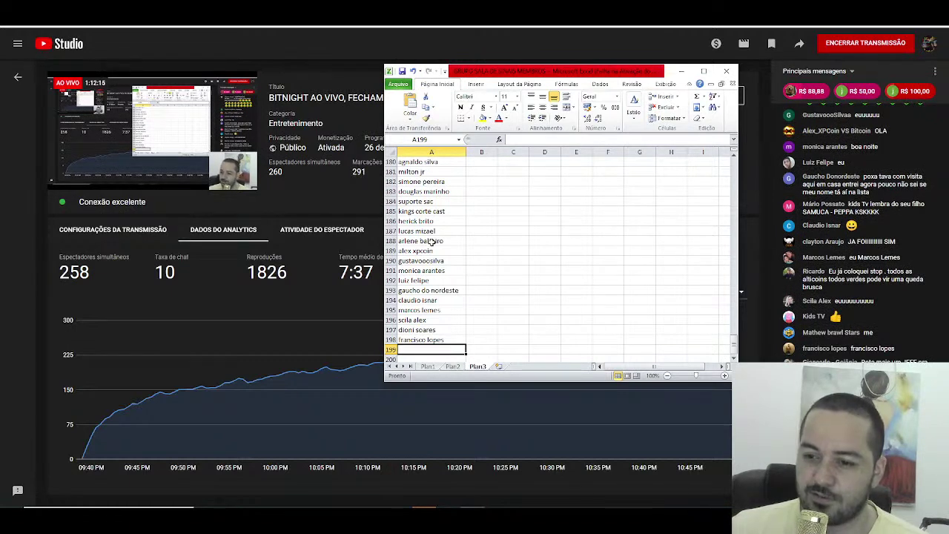
Step: Enter three more viewer names into cells A199, A200 and A201 of Plan3
text(isaacd)
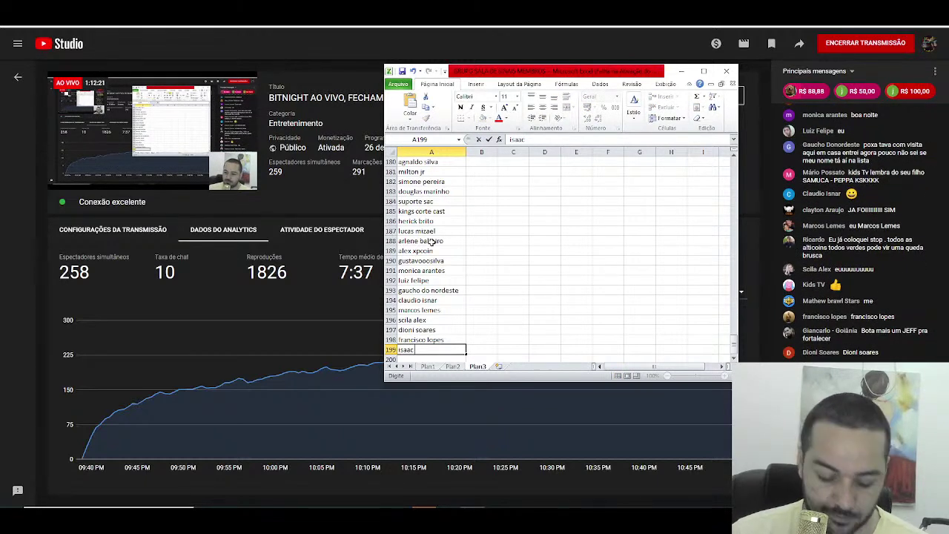
text(neiro)
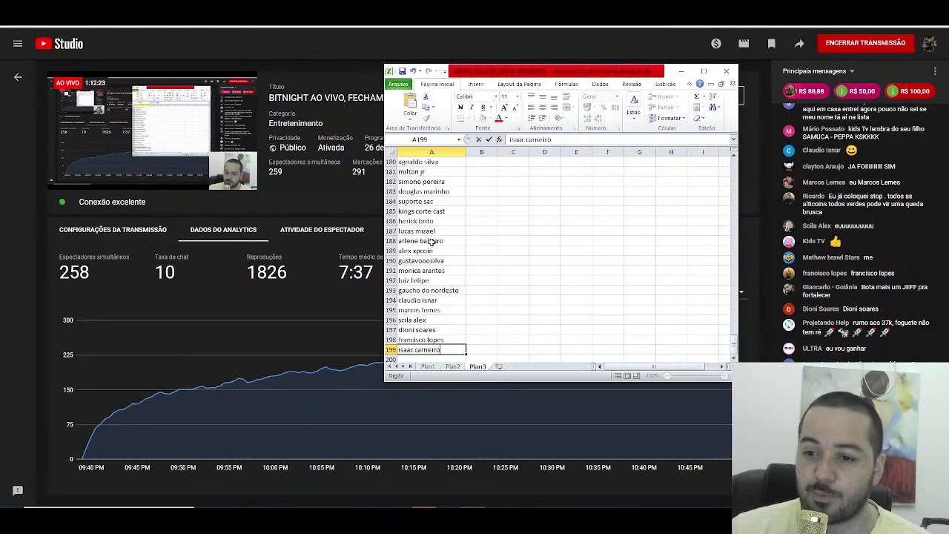
key(Return)
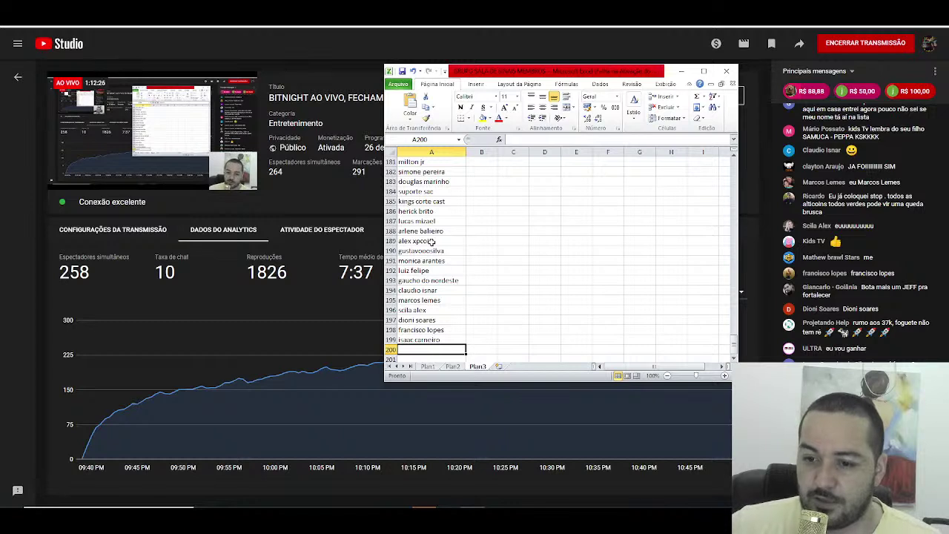
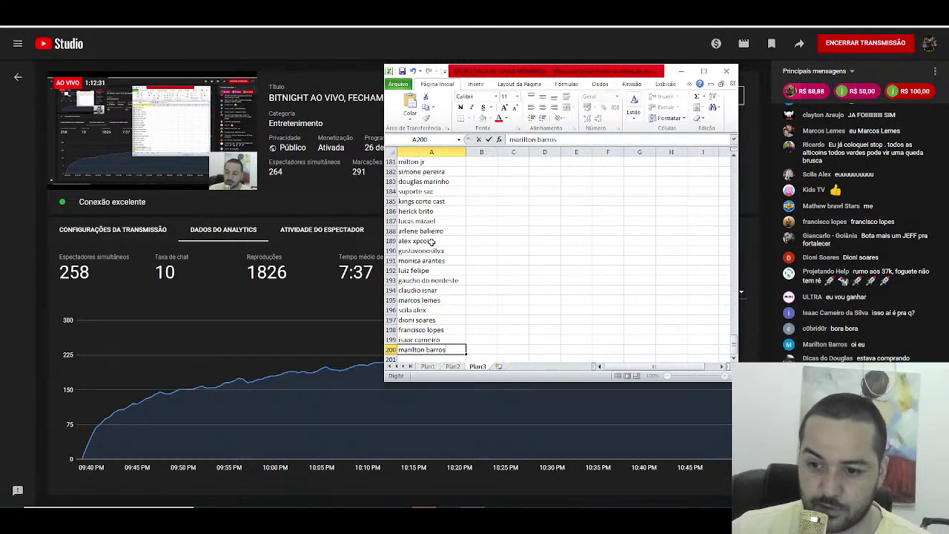
key(Return)
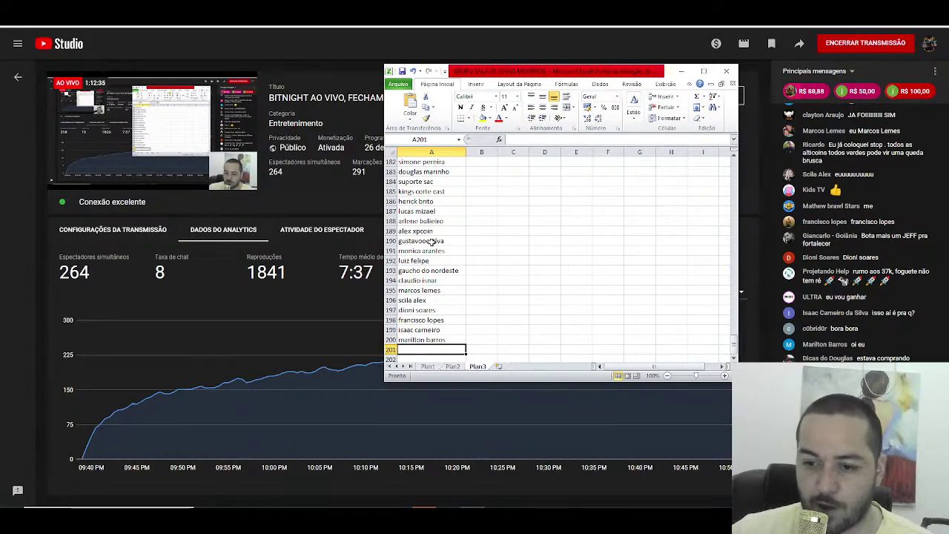
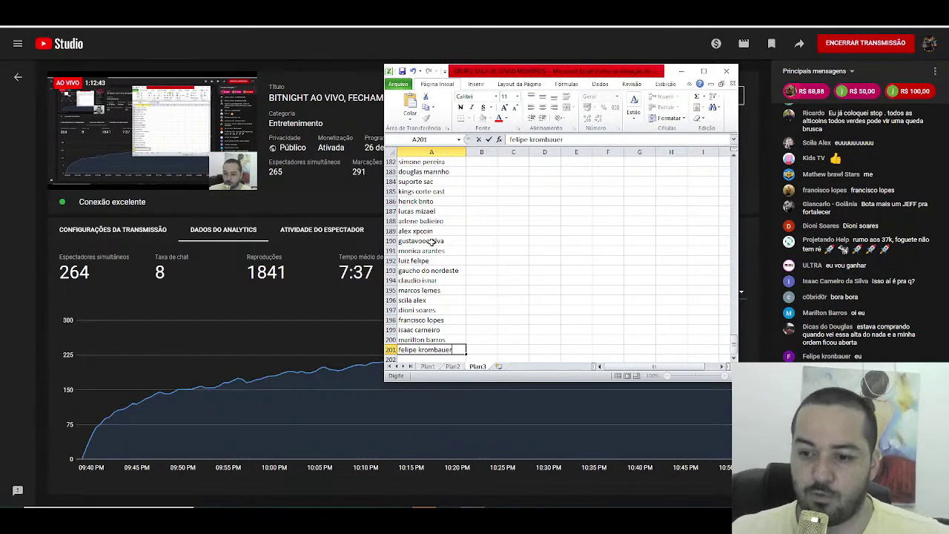
key(Return)
Step: Move back up the name list, enlarge the Excel window, then switch to the browser
key(Up)
key(Up)
key(Up)
key(Up)
key(Up)
key(Up)
key(Up)
key(Up)
key(Up)
key(Up)
key(Up)
key(Up)
key(Up)
key(Up)
key(Up)
key(Up)
key(Up)
key(Up)
key(Up)
key(Up)
key(Up)
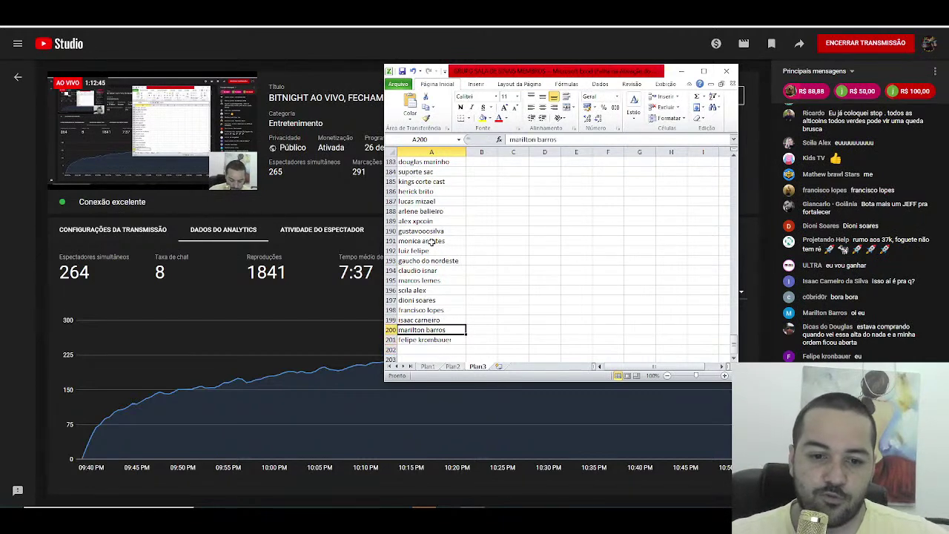
key(Up)
key(Up)
key(Up)
key(Up)
key(Up)
key(Up)
key(Up)
key(Up)
key(Up)
key(Up)
key(Up)
key(Up)
key(Up)
key(Up)
key(Up)
key(Up)
key(Up)
key(Up)
key(Up)
key(Up)
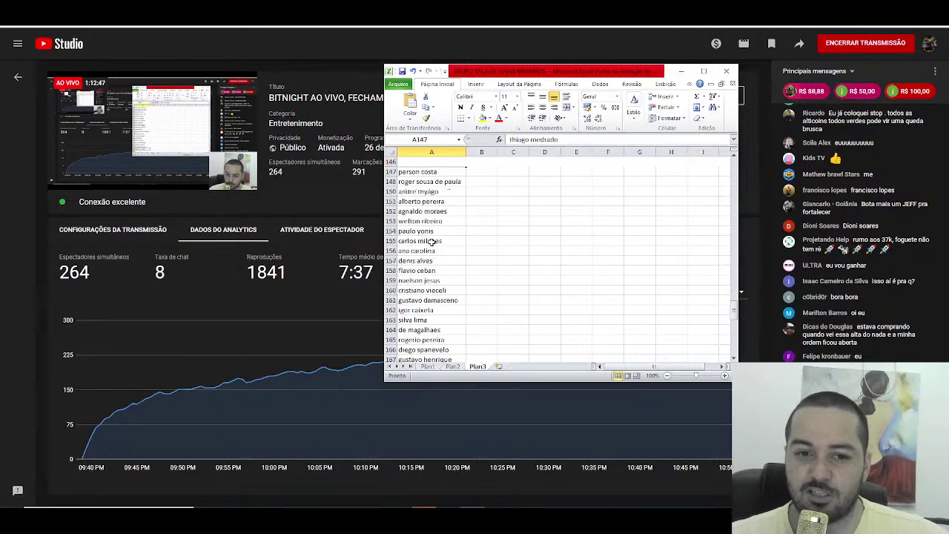
key(Up)
key(Up)
key(Up)
key(Up)
key(Up)
key(Up)
key(Up)
key(Up)
key(Up)
key(Up)
key(Up)
key(Up)
key(Up)
key(Up)
key(Up)
key(Up)
key(Up)
key(Up)
key(Up)
key(Up)
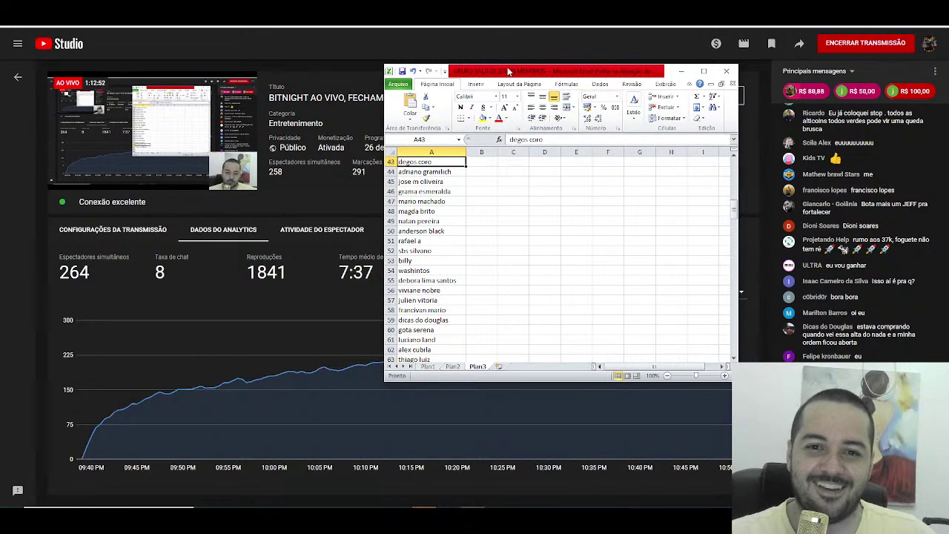
drag(509, 71, 299, 31)
drag(526, 337, 726, 463)
click(744, 333)
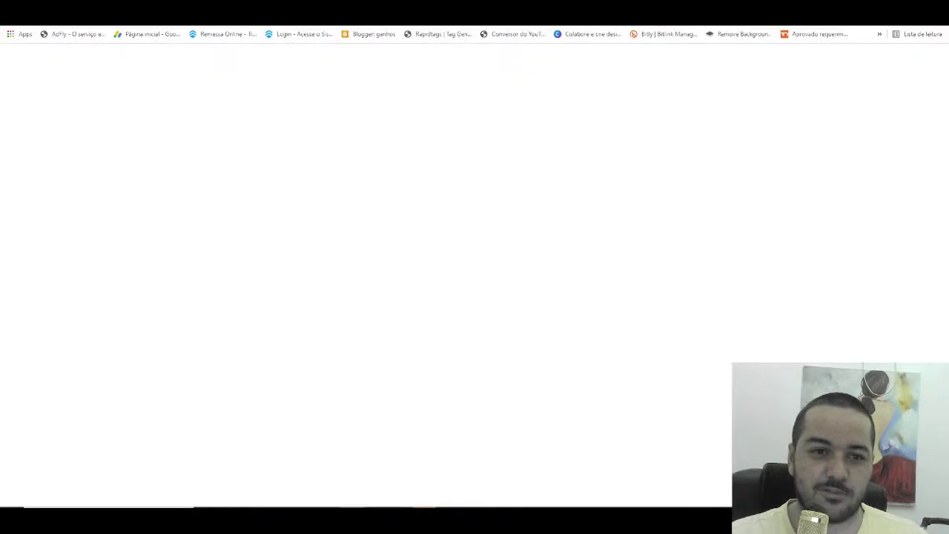
Step: Search the web for 'sortear' and open the Sorteador.com.br random-number page, selecting the quantity field
text(so)
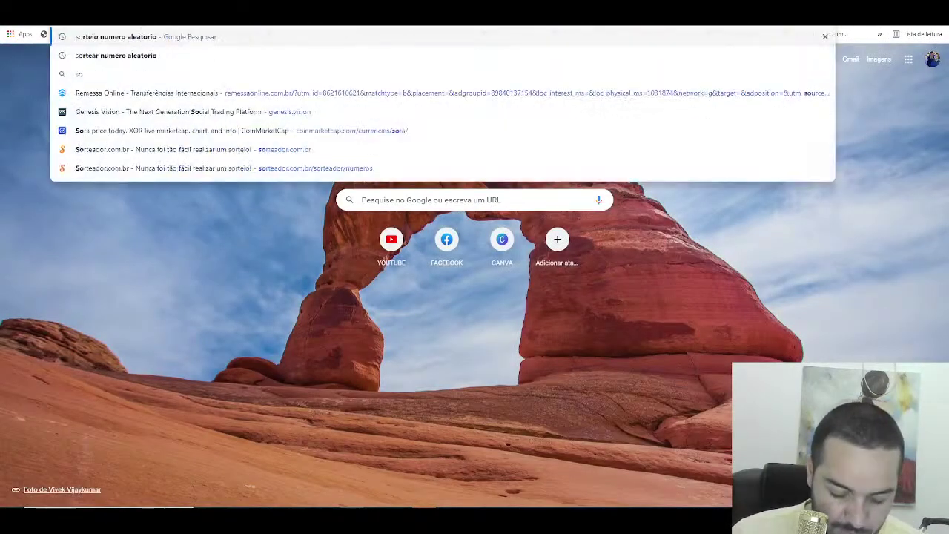
text(rtear)
key(Return)
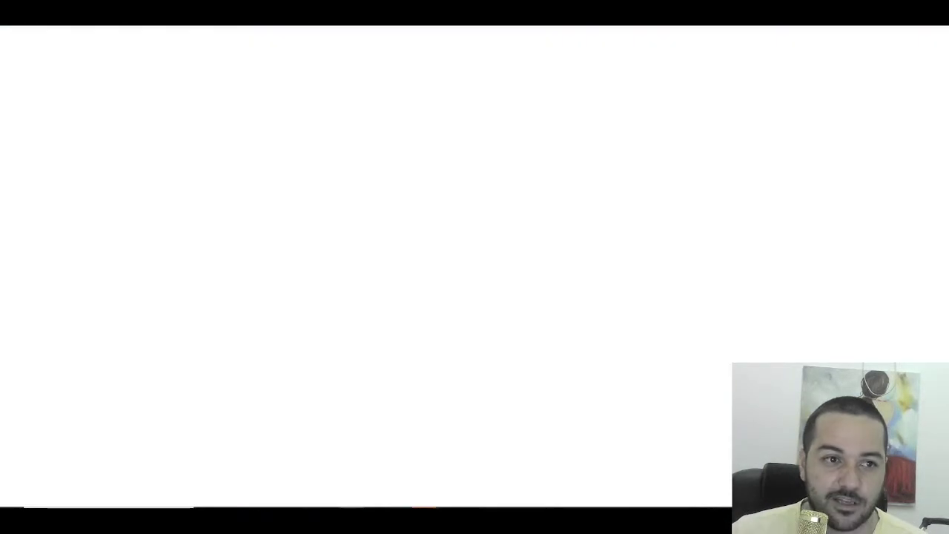
drag(89, 121, 156, 147)
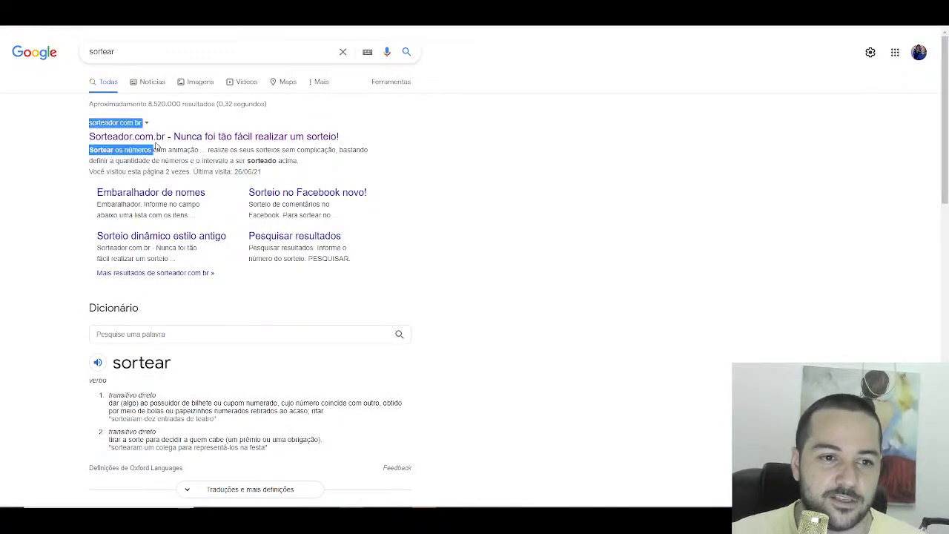
click(156, 140)
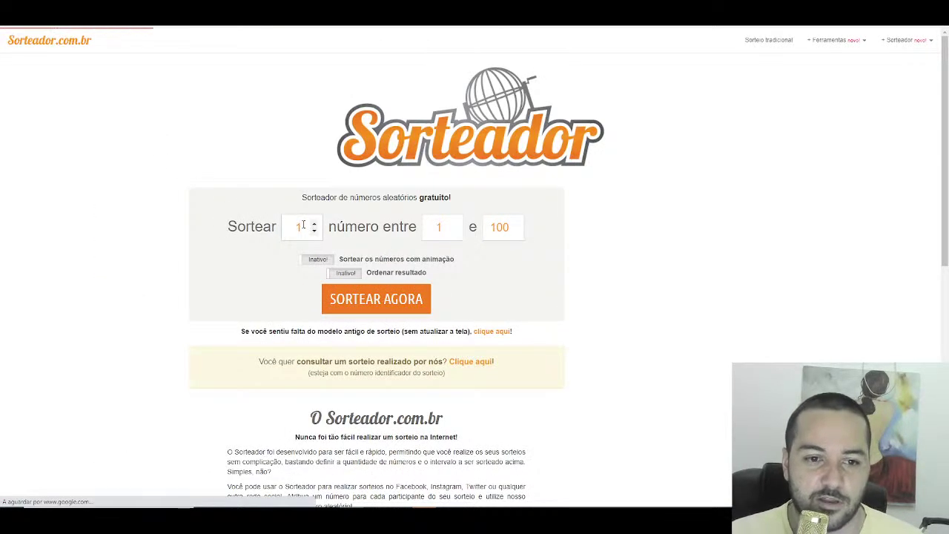
double_click(304, 224)
Step: Set the draw to 20 numbers with the upper limit raised to 201
text(20)
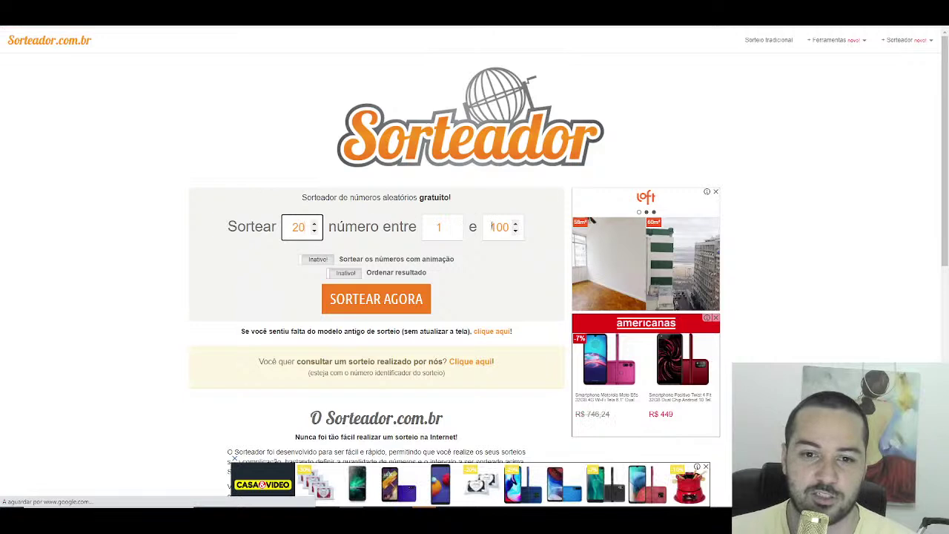
double_click(493, 227)
text(200)
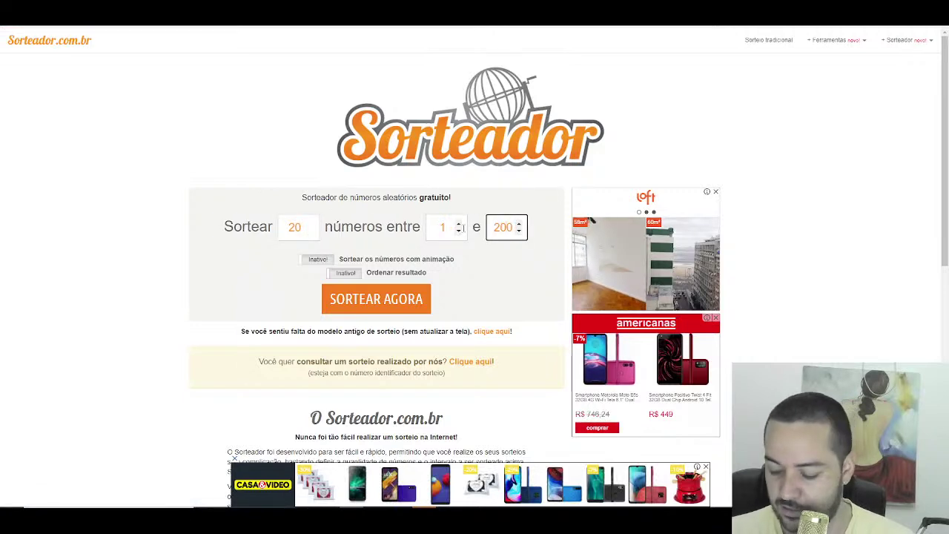
key(Up)
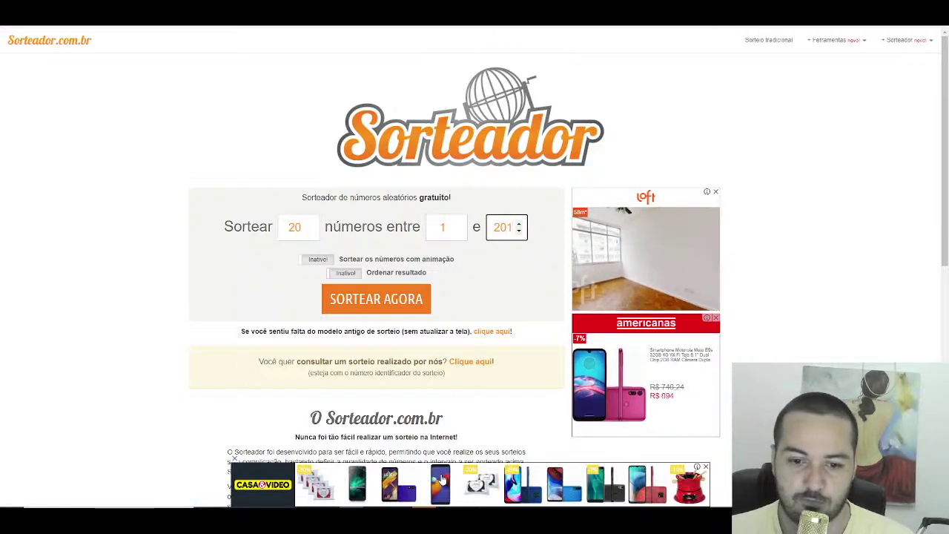
Step: Confirm in Excel that A201 is the last filled row, then draw the 20 numbers
key(alt+Tab)
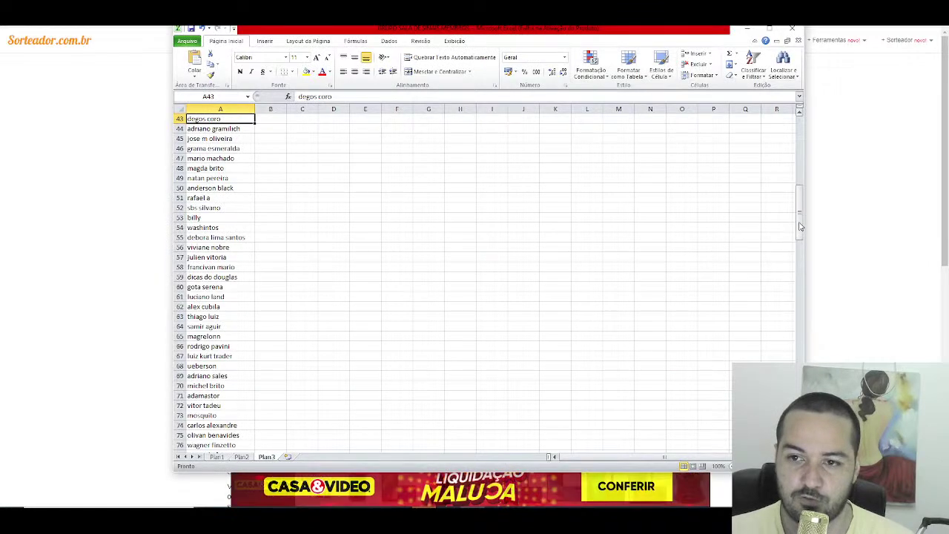
drag(799, 227, 800, 222)
scroll(684, 359, down, 6)
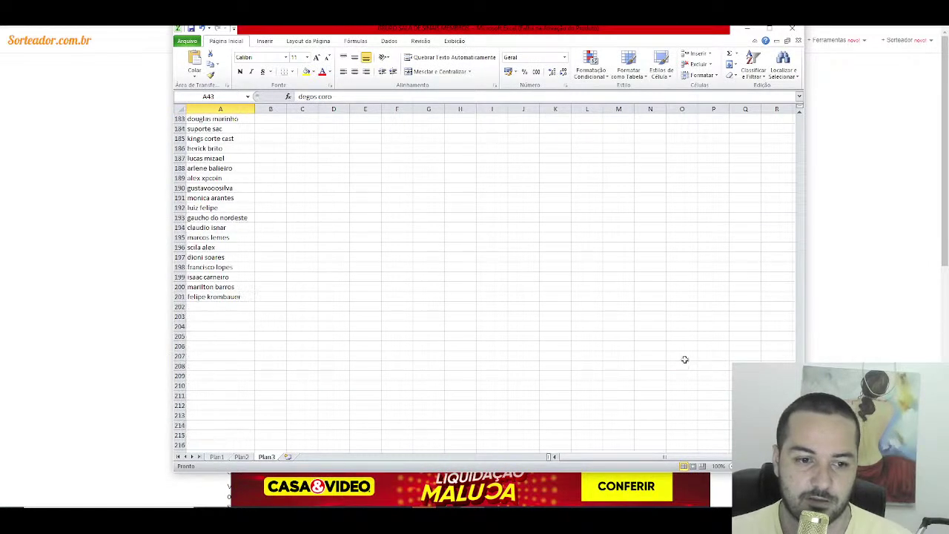
click(219, 297)
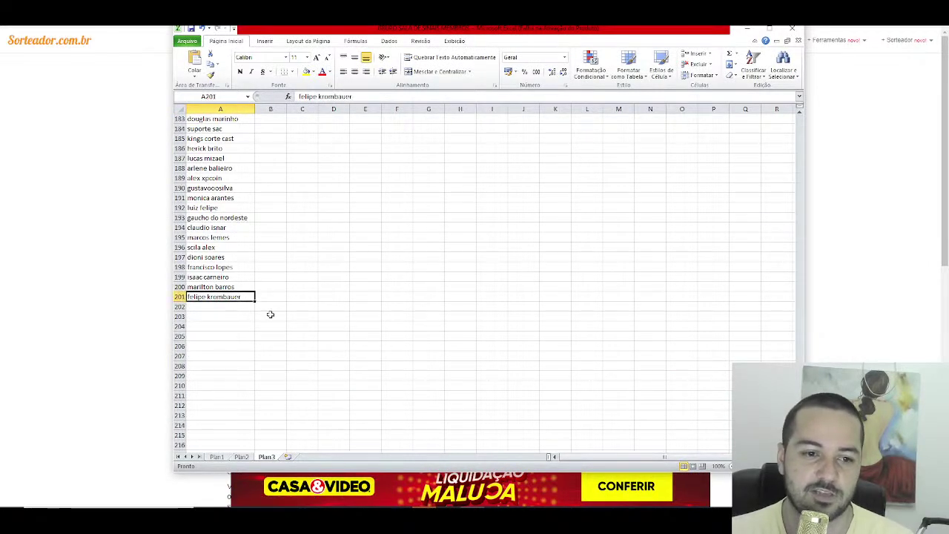
key(alt+Tab)
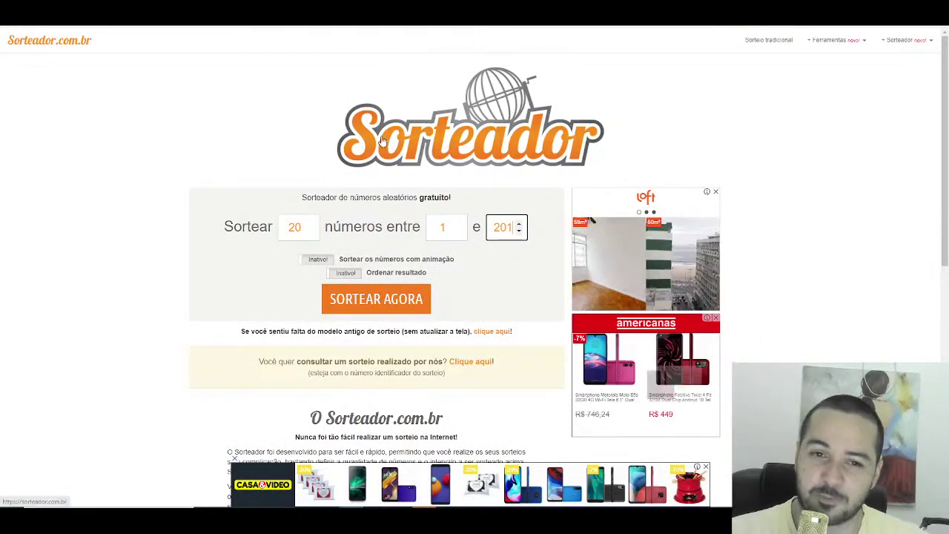
click(316, 170)
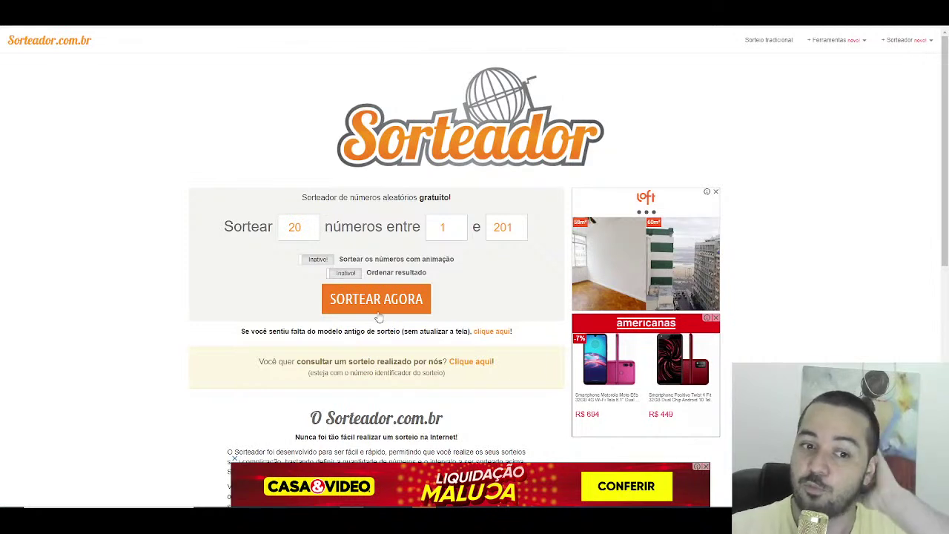
click(373, 301)
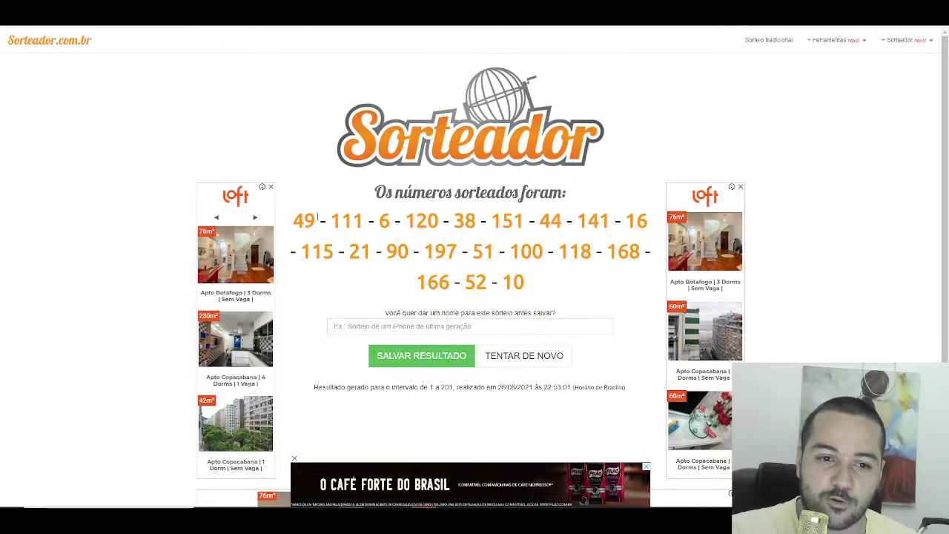
double_click(305, 221)
Step: Highlight cell A49 green with the Bom style for drawn number 49
drag(331, 220, 353, 220)
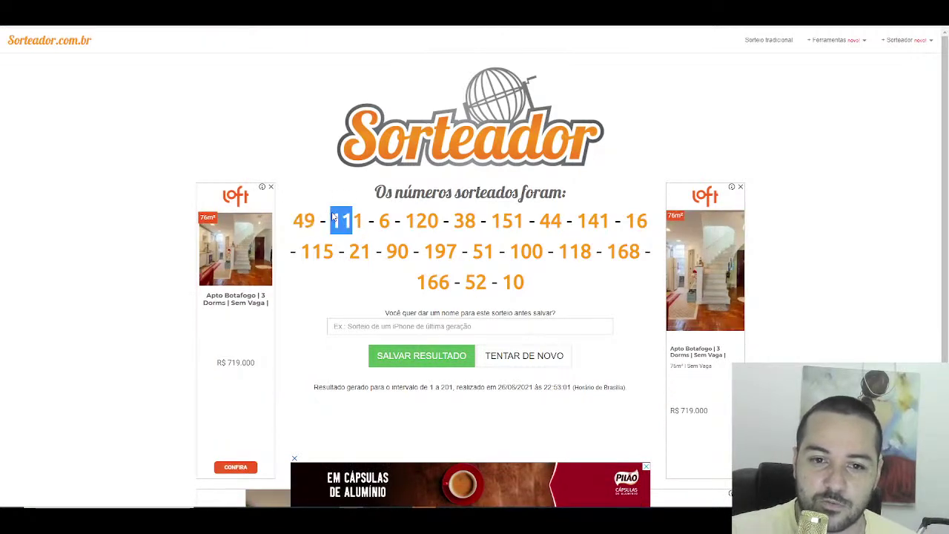
key(alt+Tab)
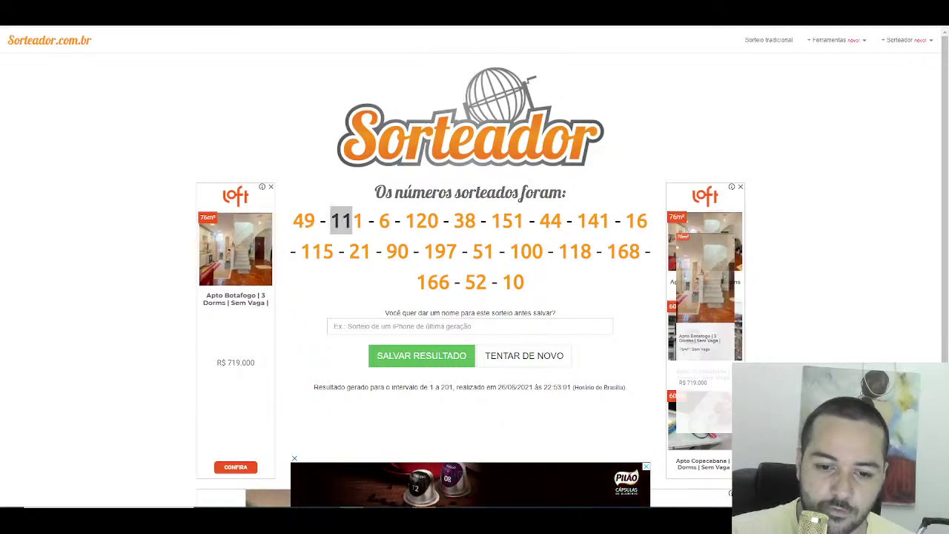
scroll(195, 220, up, 5)
scroll(195, 220, up, 20)
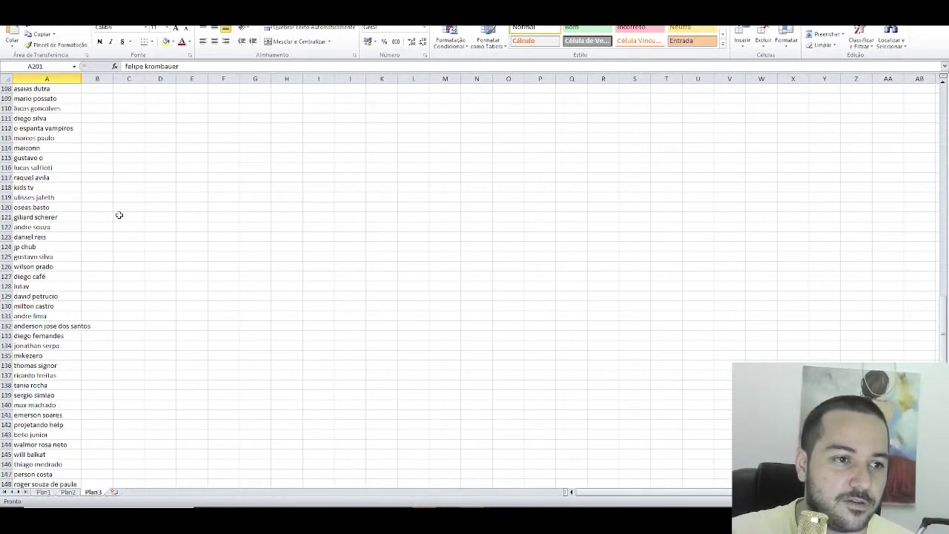
scroll(110, 196, up, 5)
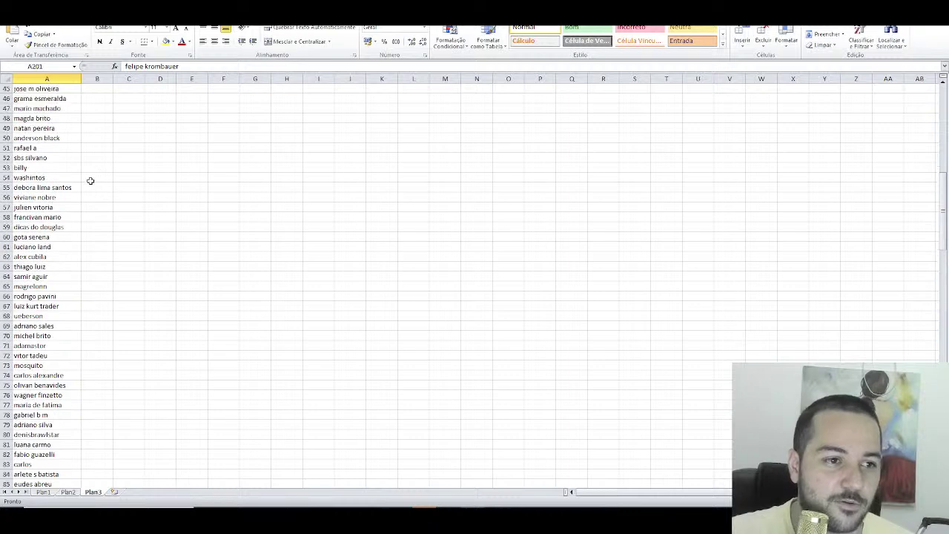
click(53, 121)
click(68, 128)
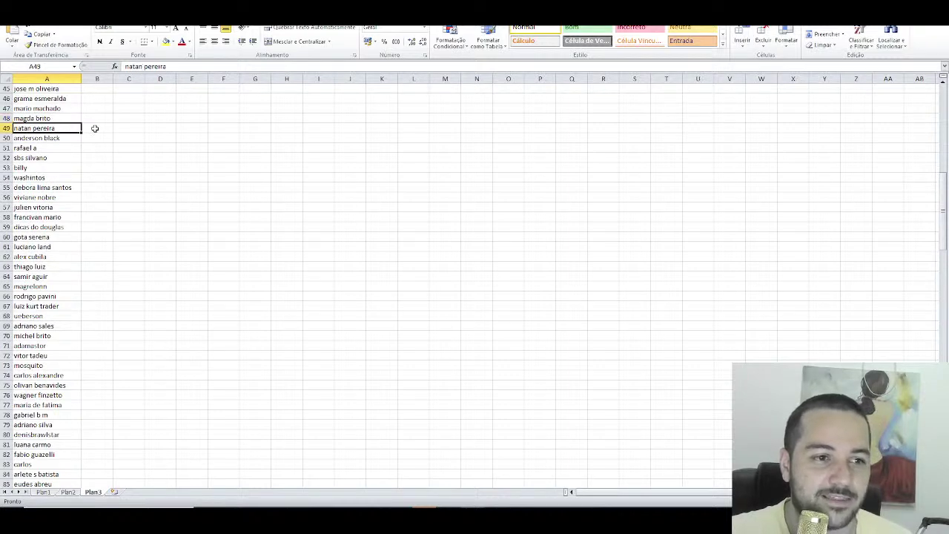
click(586, 29)
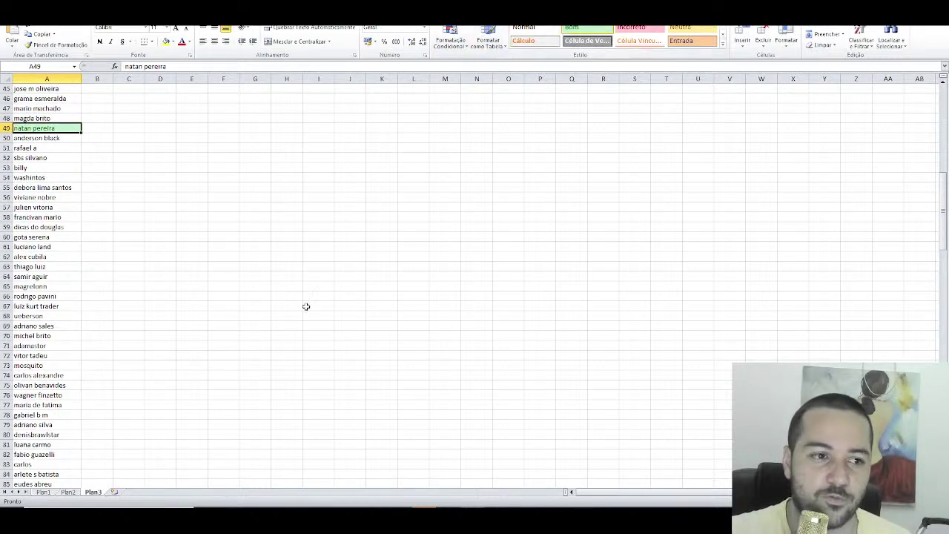
key(alt+Tab)
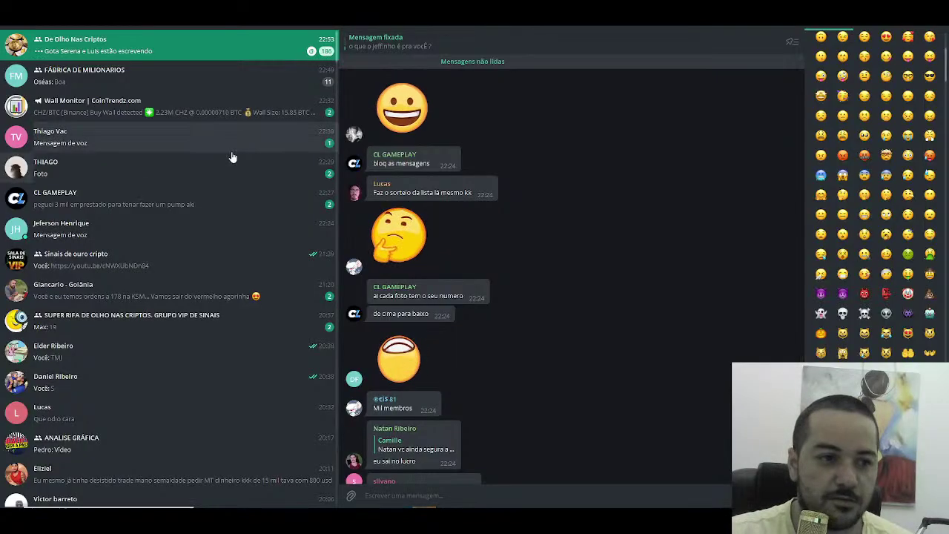
Step: Search the Sinais de ouro cripto group's member list for the row-49 viewer's name
click(131, 264)
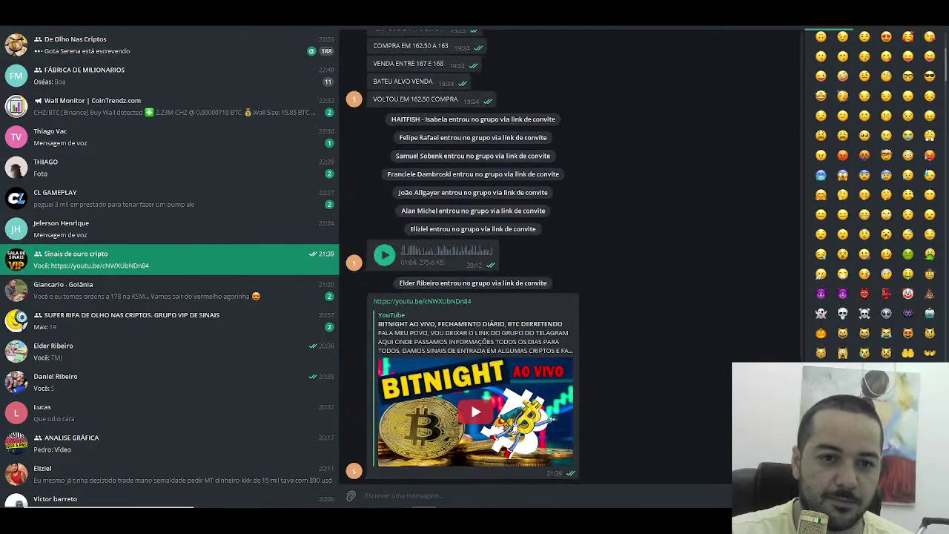
click(430, 26)
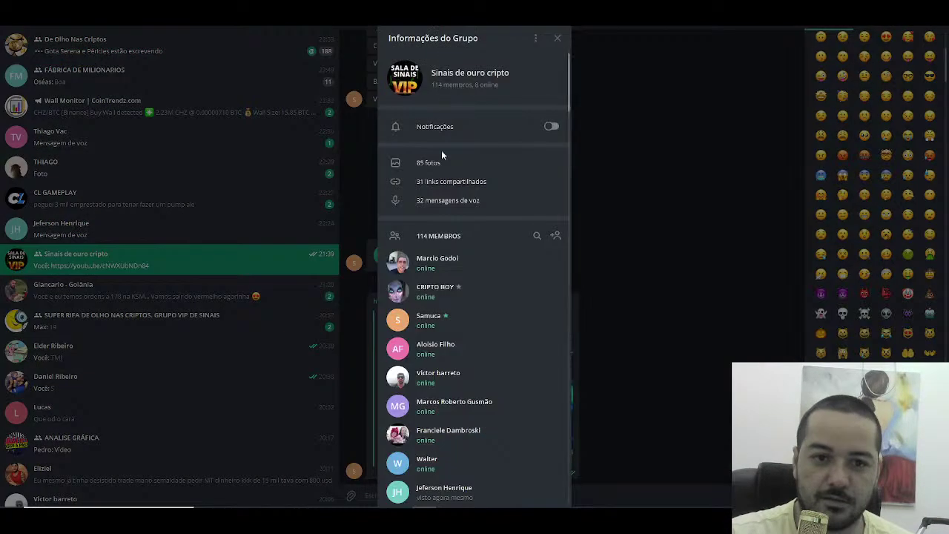
click(526, 236)
text(nata)
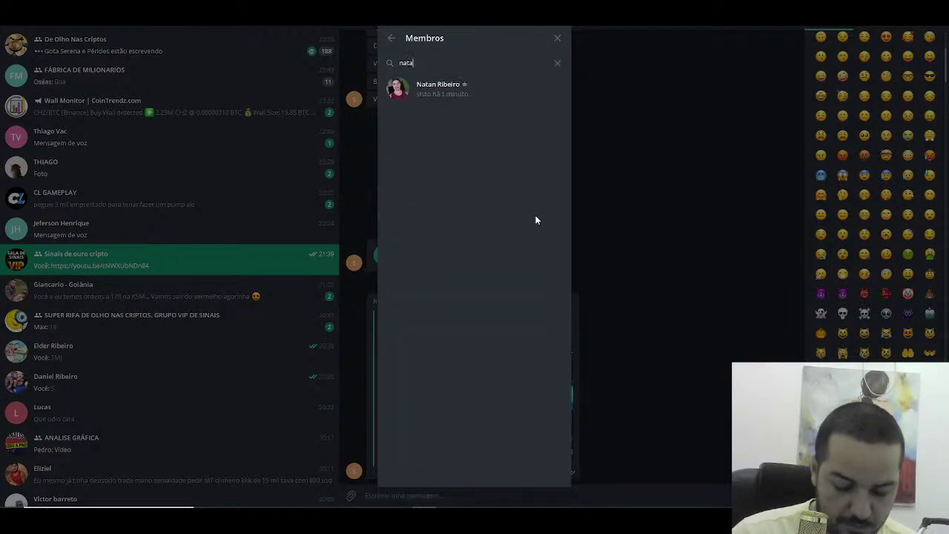
text(n)
key(BackSpace)
key(BackSpace)
key(BackSpace)
key(BackSpace)
key(BackSpace)
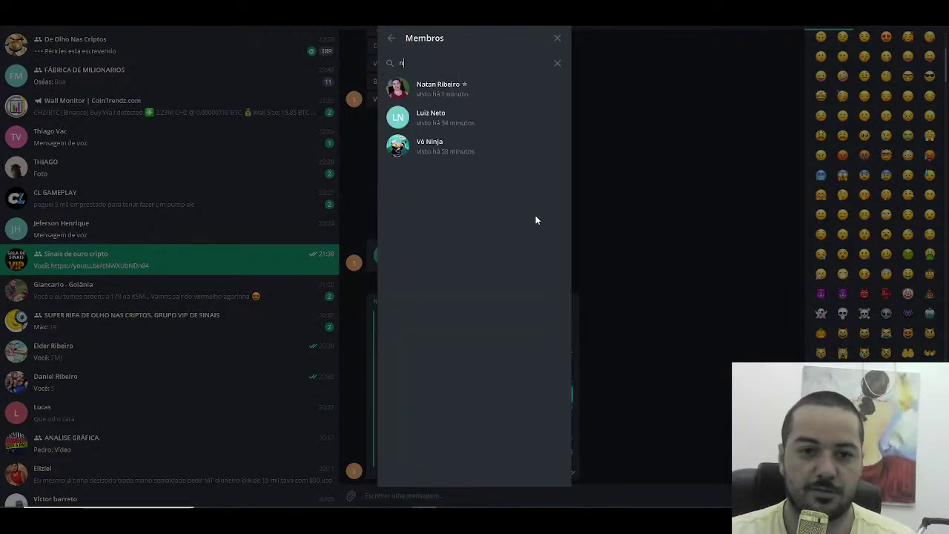
key(Escape)
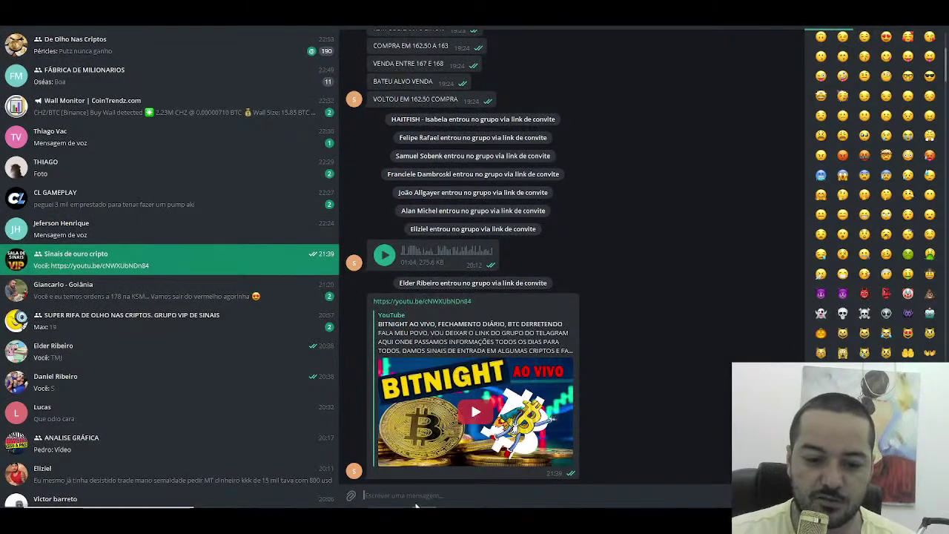
key(alt+Tab)
Step: Select cell A111 for drawn number 111 and search that viewer in the group members
scroll(47, 245, down, 14)
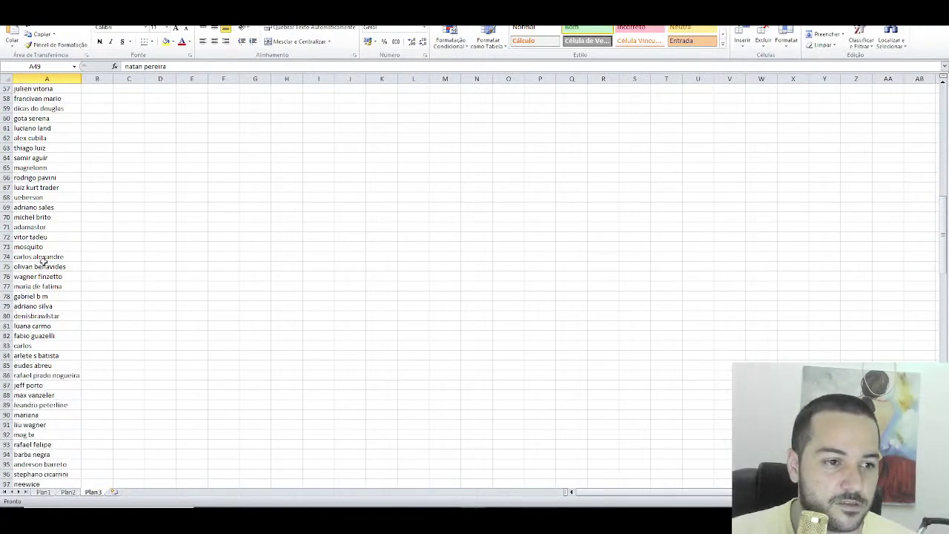
click(49, 328)
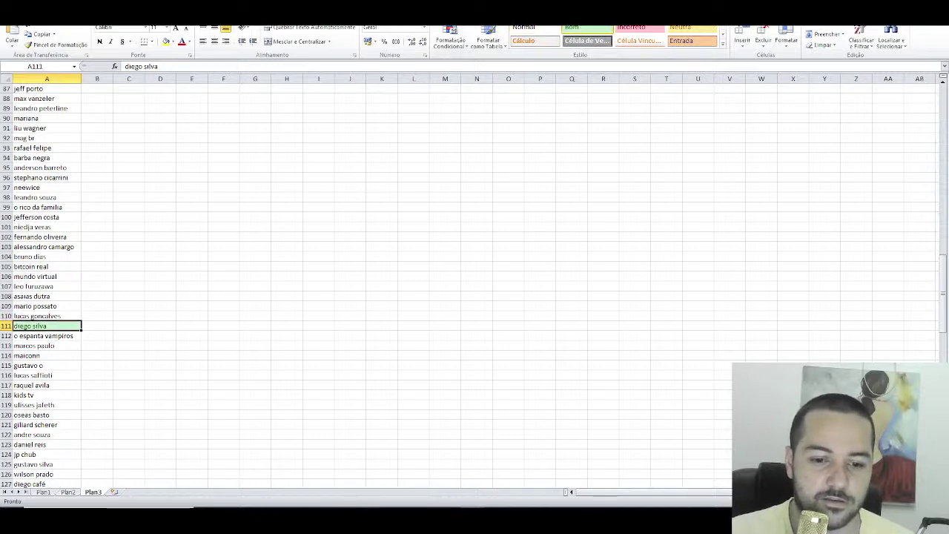
mouse_move(352, 519)
click(341, 475)
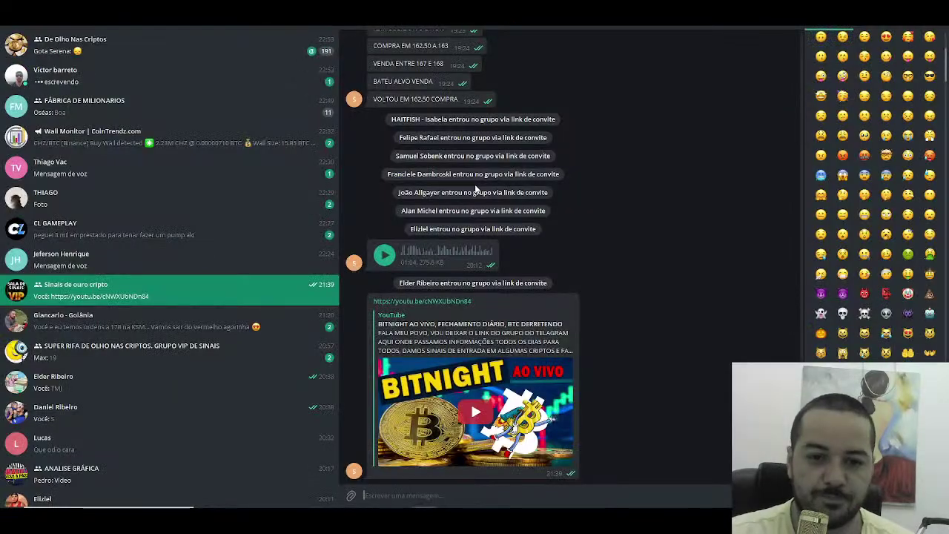
click(475, 15)
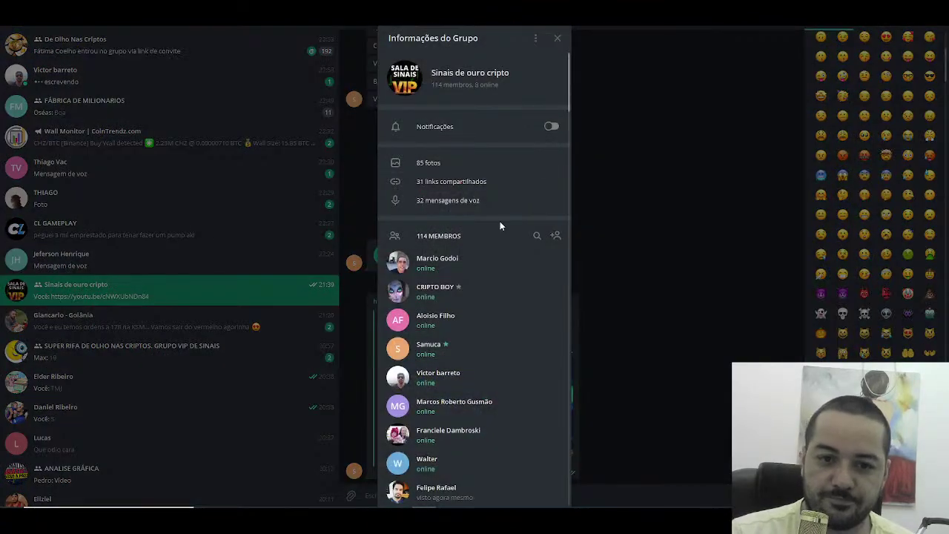
click(536, 235)
text(diego)
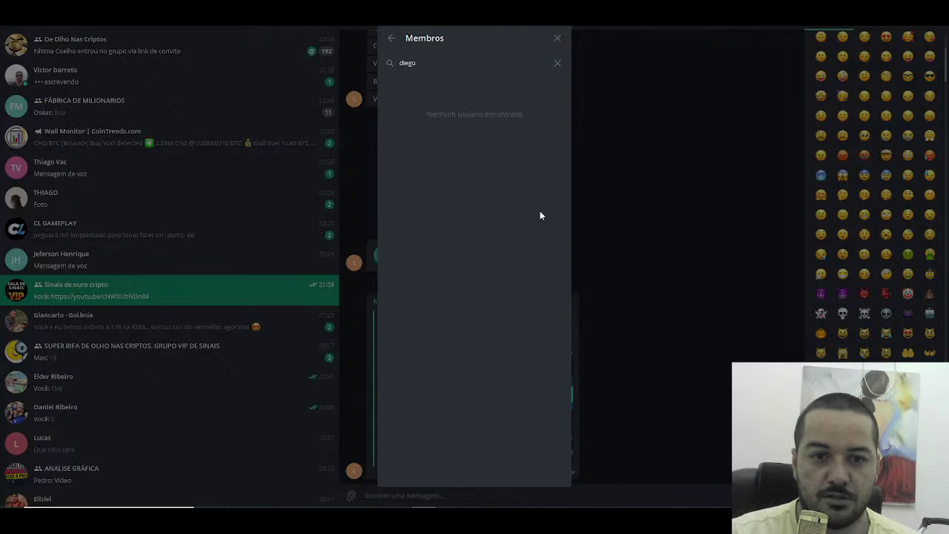
key(BackSpace)
key(BackSpace)
key(BackSpace)
key(BackSpace)
key(BackSpace)
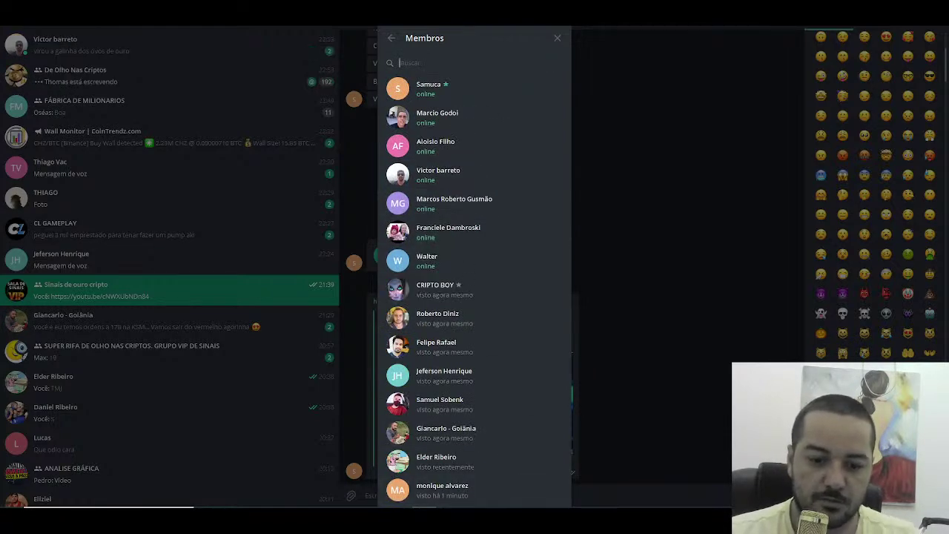
key(alt+Tab)
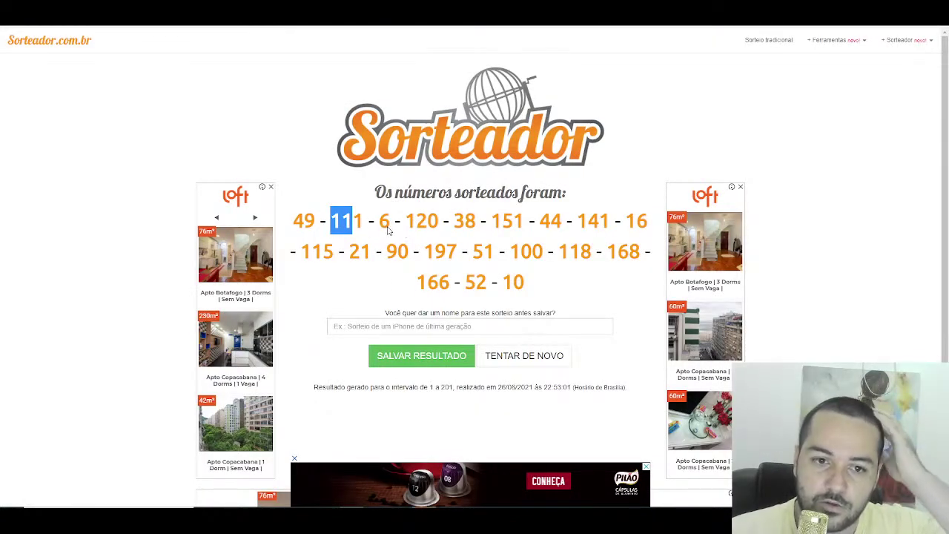
Step: Highlight cell A6 green for the third drawn number, 6
click(385, 226)
double_click(386, 226)
key(alt+Tab)
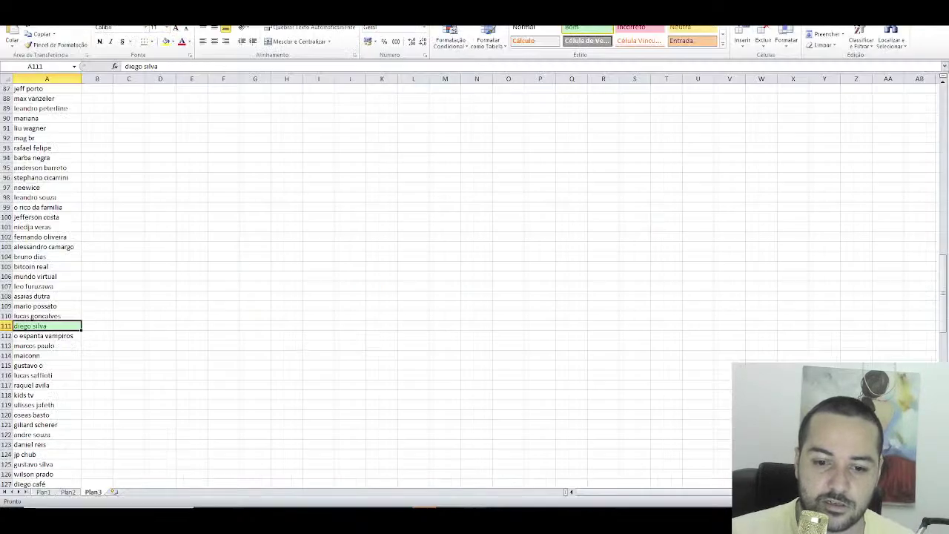
drag(943, 303, 943, 111)
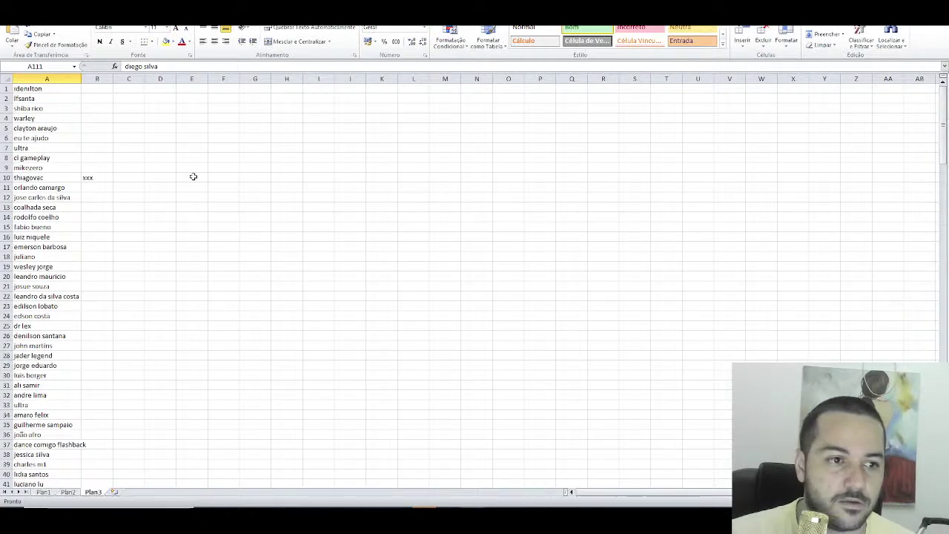
click(55, 140)
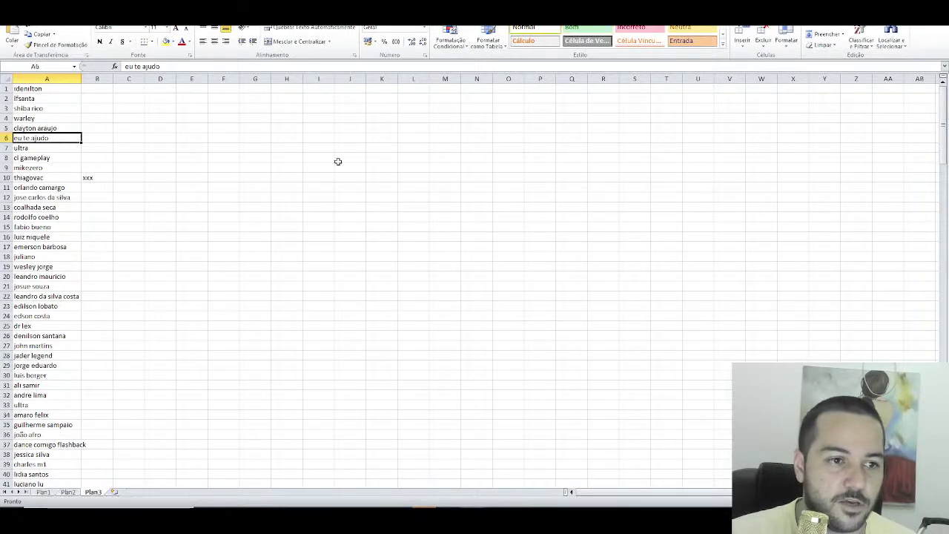
click(586, 28)
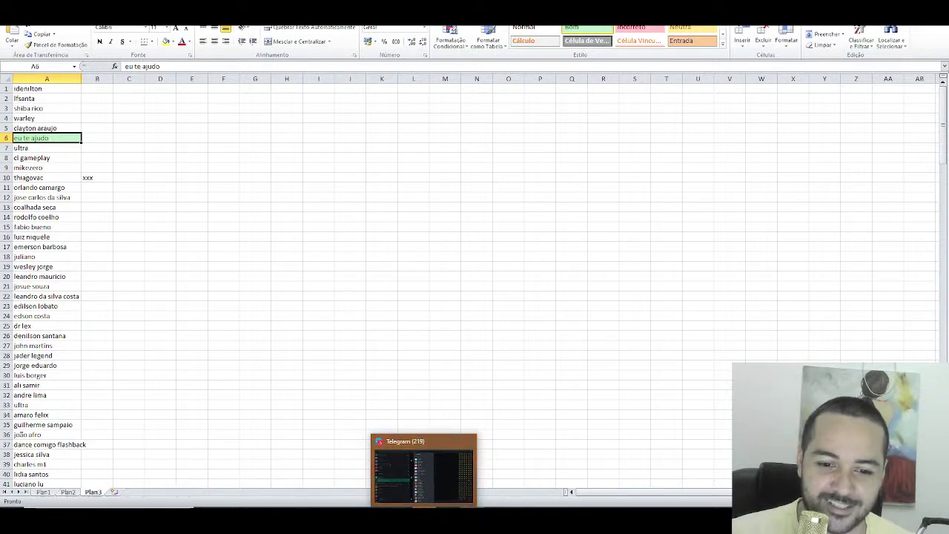
Step: Search Telegram's group members for the row-6 viewer's name, finding no match
click(423, 474)
click(429, 63)
text(e)
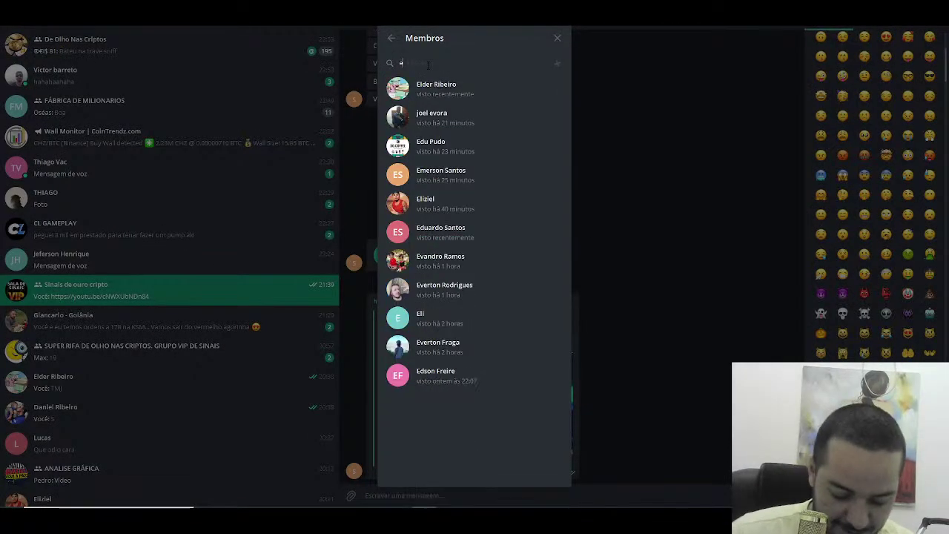
text(u te)
key(BackSpace)
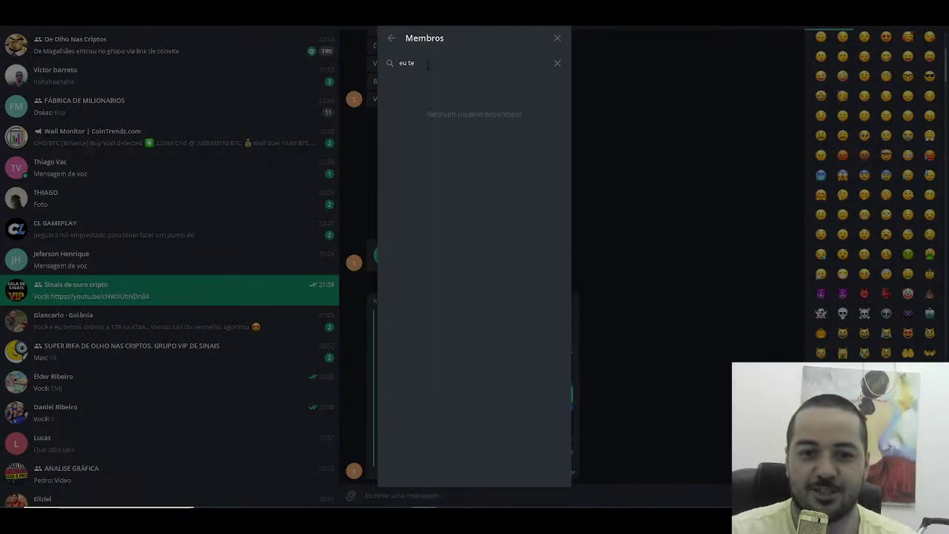
key(BackSpace)
key(BackSpace)
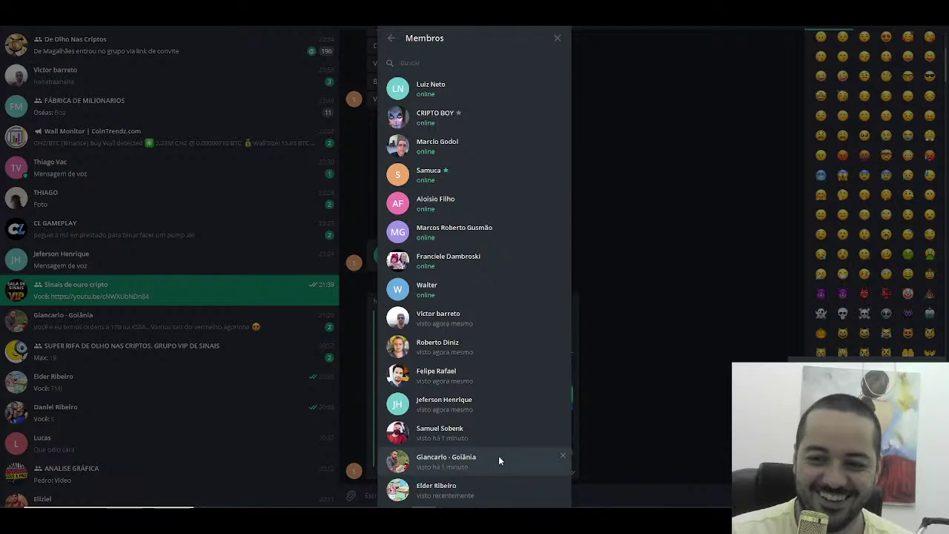
key(alt+Tab)
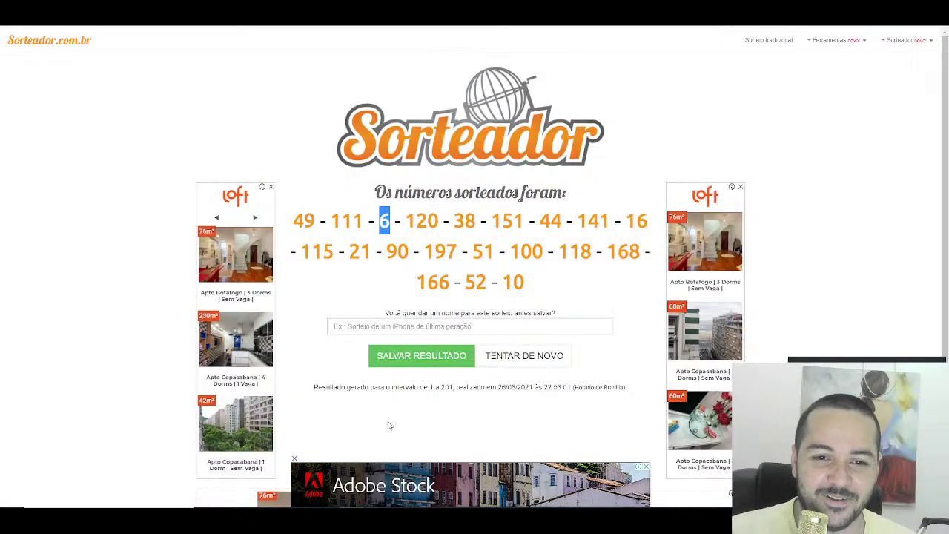
Step: Highlight cell A120 green for drawn number 120 and check that viewer among the members
drag(439, 221, 399, 226)
key(alt+Tab)
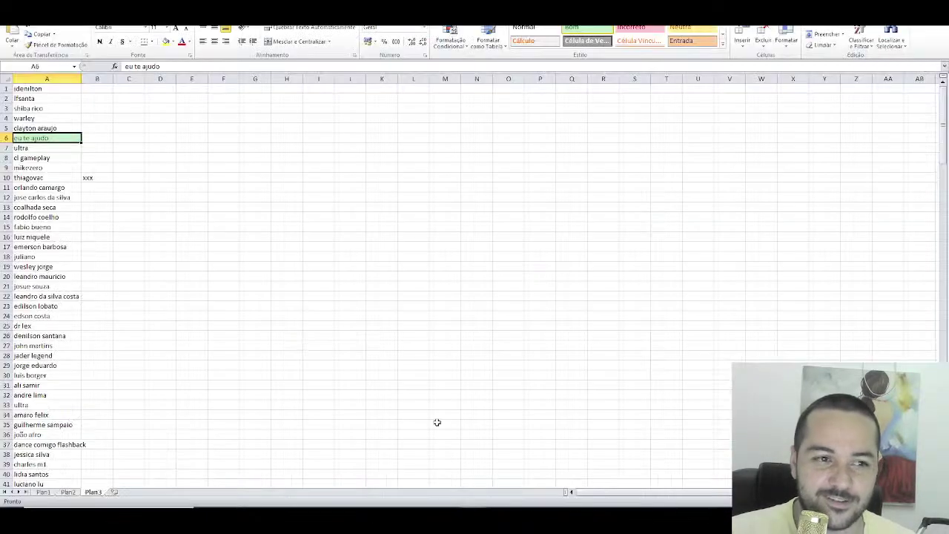
scroll(92, 312, down, 20)
scroll(91, 312, down, 14)
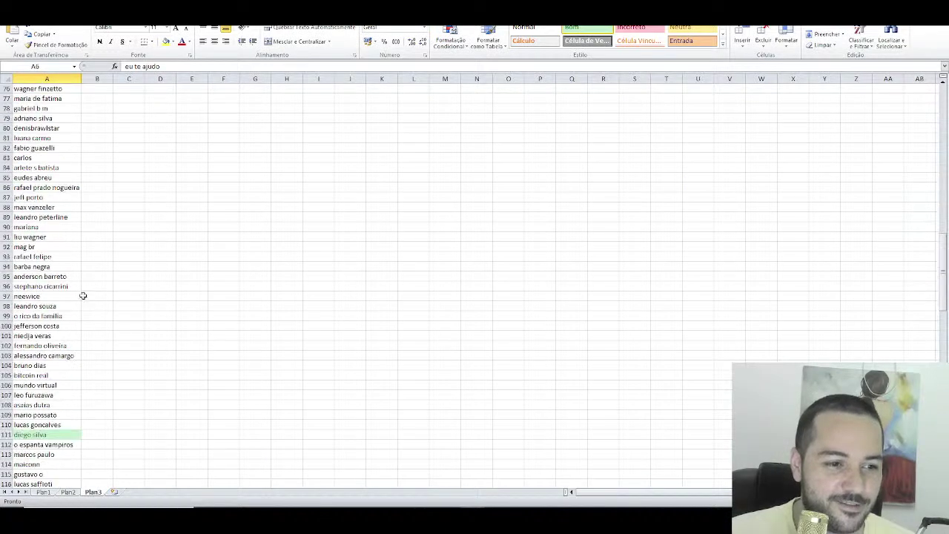
click(41, 258)
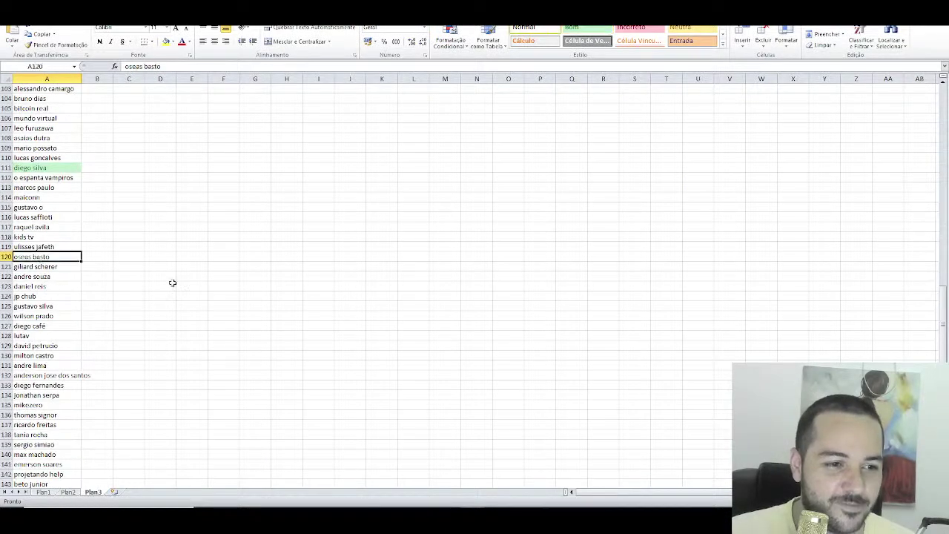
click(595, 30)
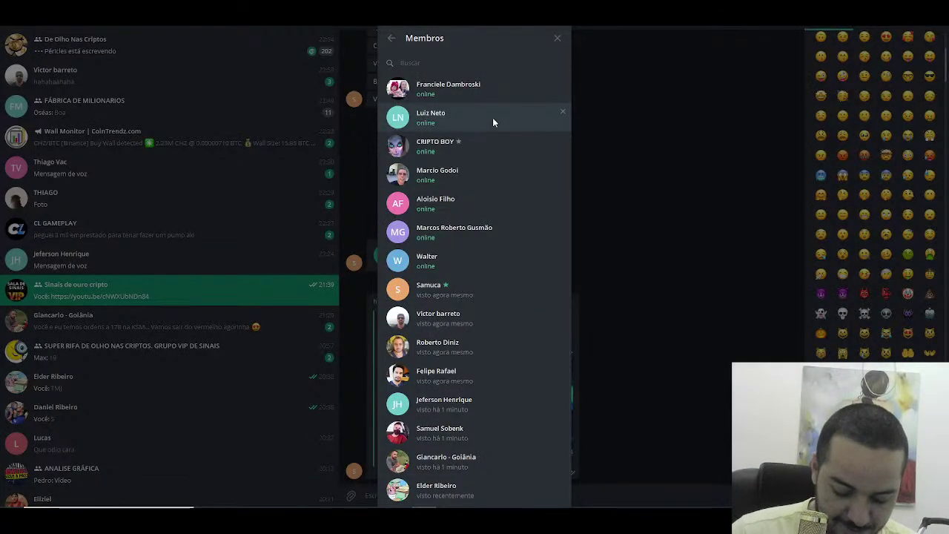
text(oseas)
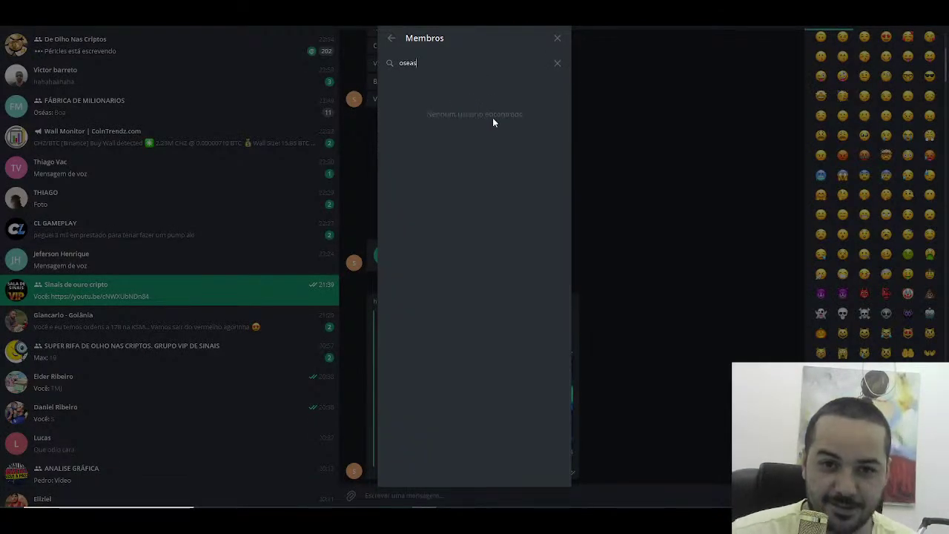
key(BackSpace)
key(BackSpace)
key(BackSpace)
key(BackSpace)
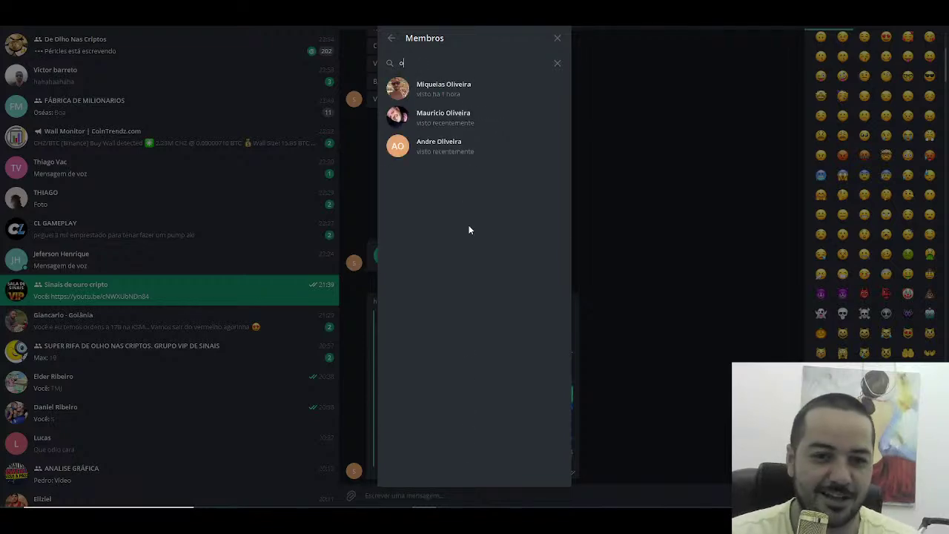
key(BackSpace)
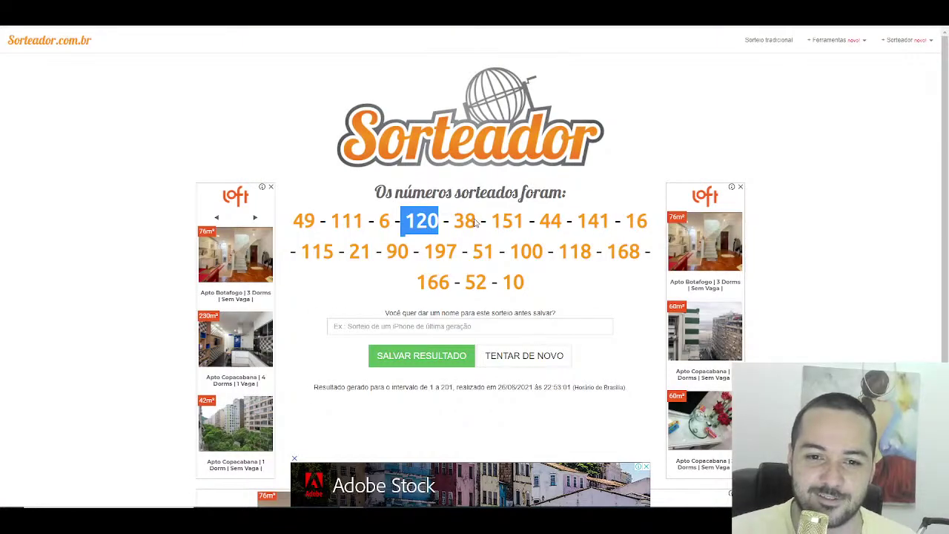
Step: Highlight cell A38 green for drawn number 38 and check that viewer among the members
double_click(466, 221)
key(alt+Tab)
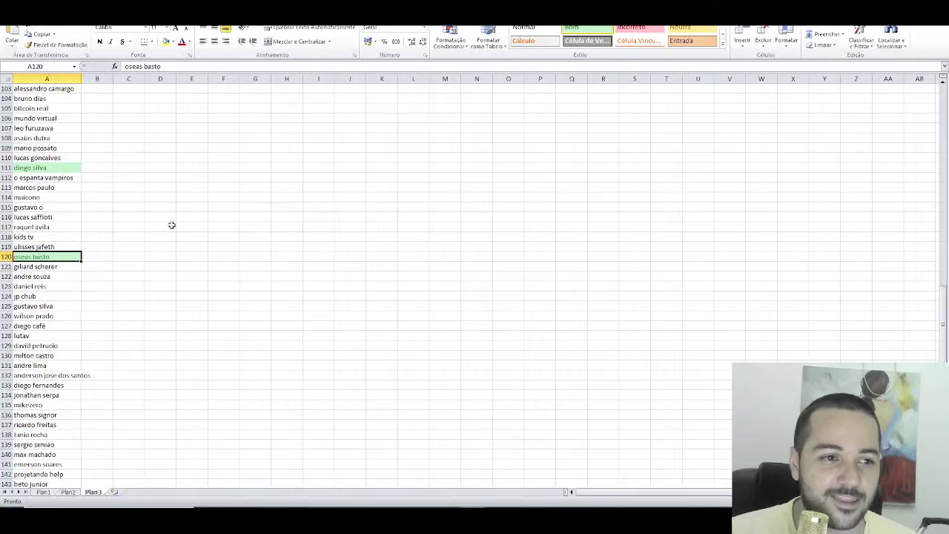
scroll(74, 183, up, 20)
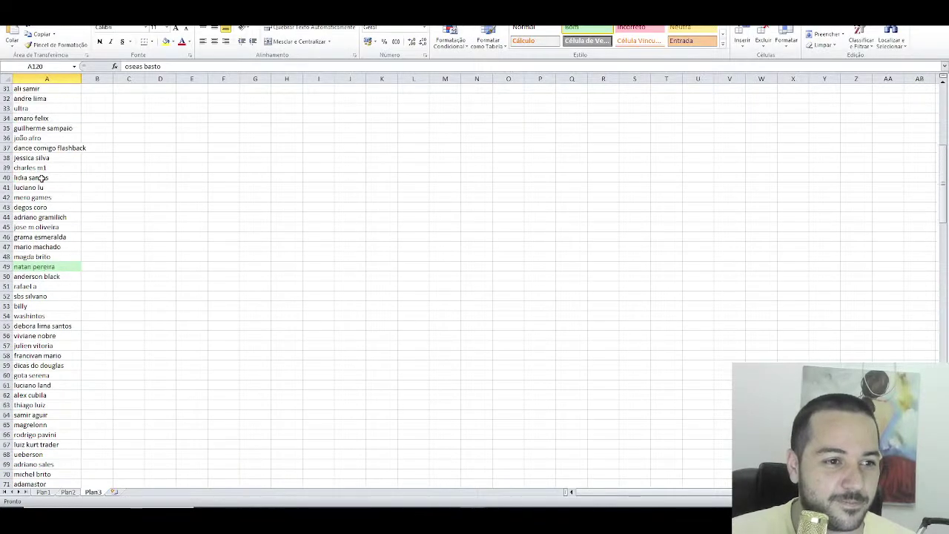
click(37, 158)
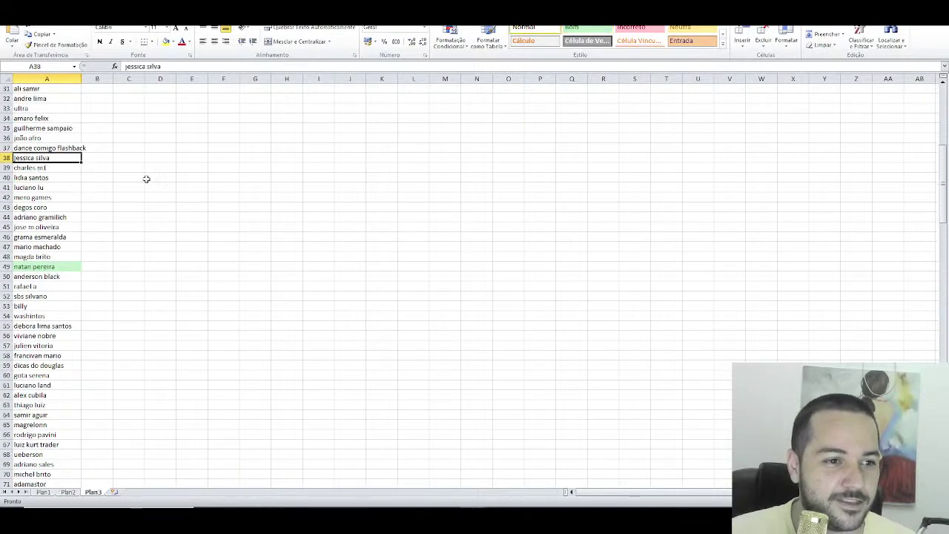
click(580, 30)
key(alt+Tab)
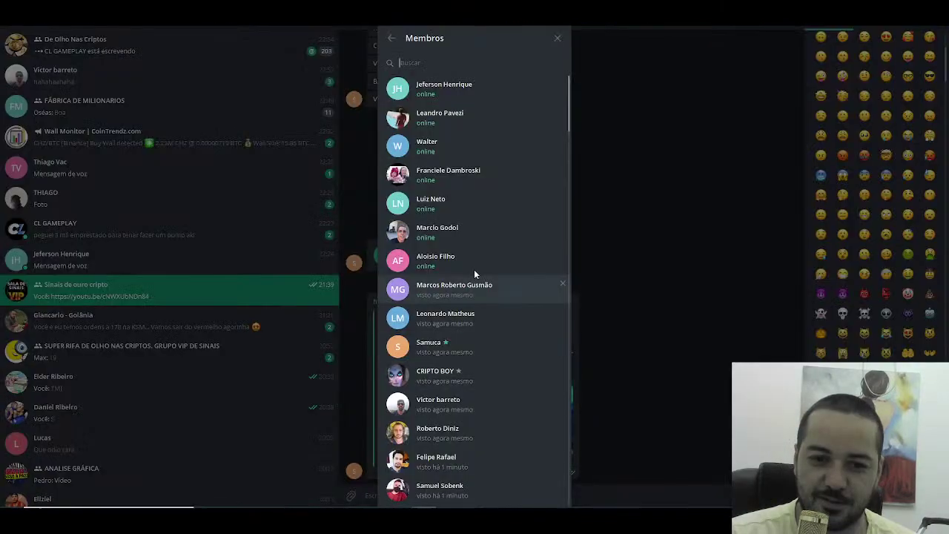
text(jessica)
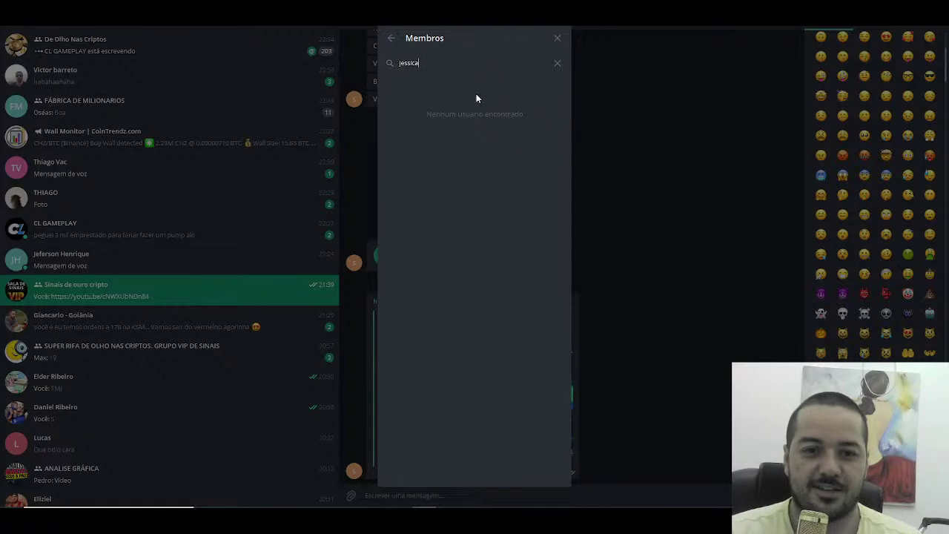
key(BackSpace)
key(BackSpace)
key(BackSpace)
key(BackSpace)
key(BackSpace)
key(BackSpace)
key(BackSpace)
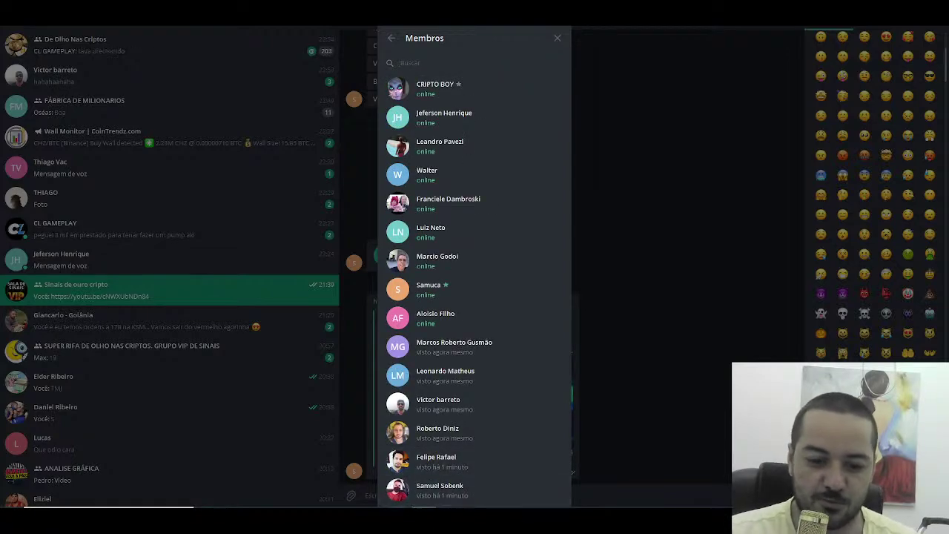
key(alt+Tab)
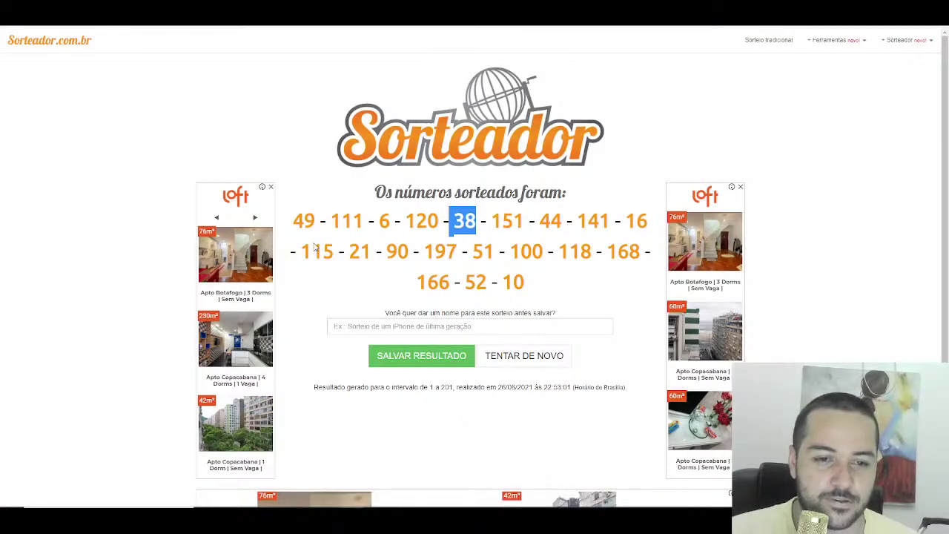
Step: Highlight cell A44 green for drawn number 44 and check that viewer among the members
key(alt+Tab)
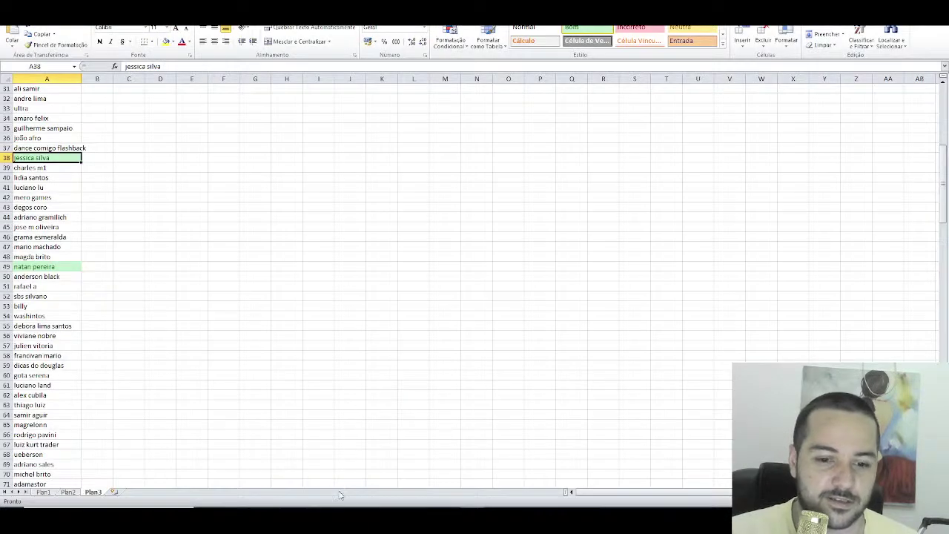
key(alt+Tab)
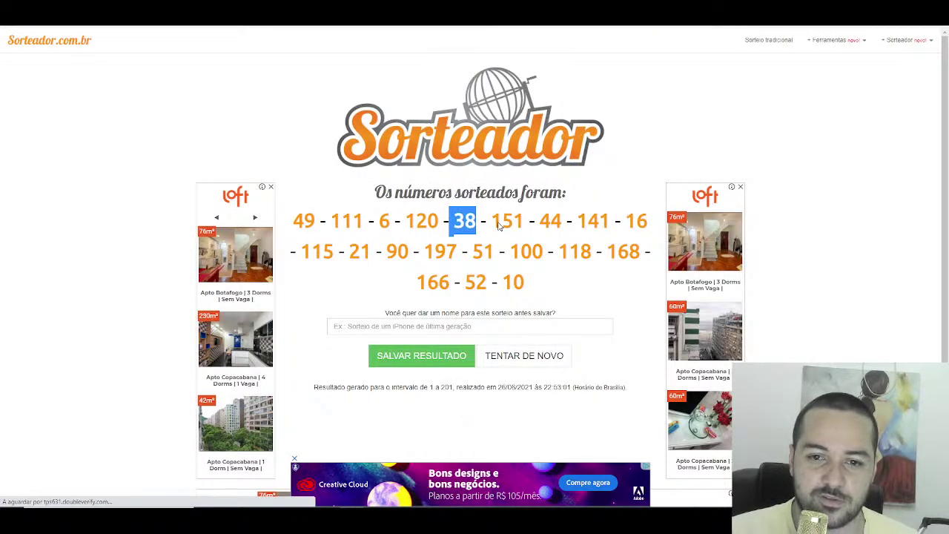
key(alt+Tab)
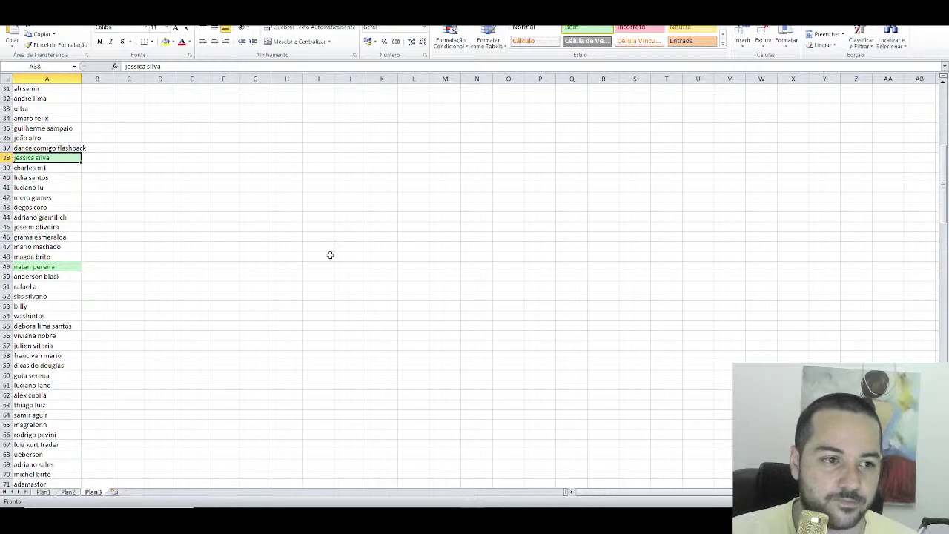
click(55, 217)
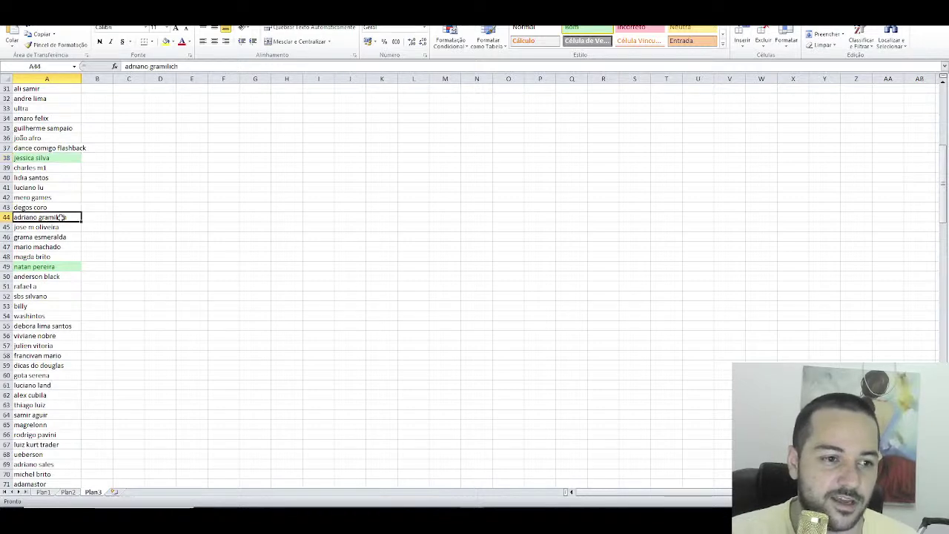
click(582, 28)
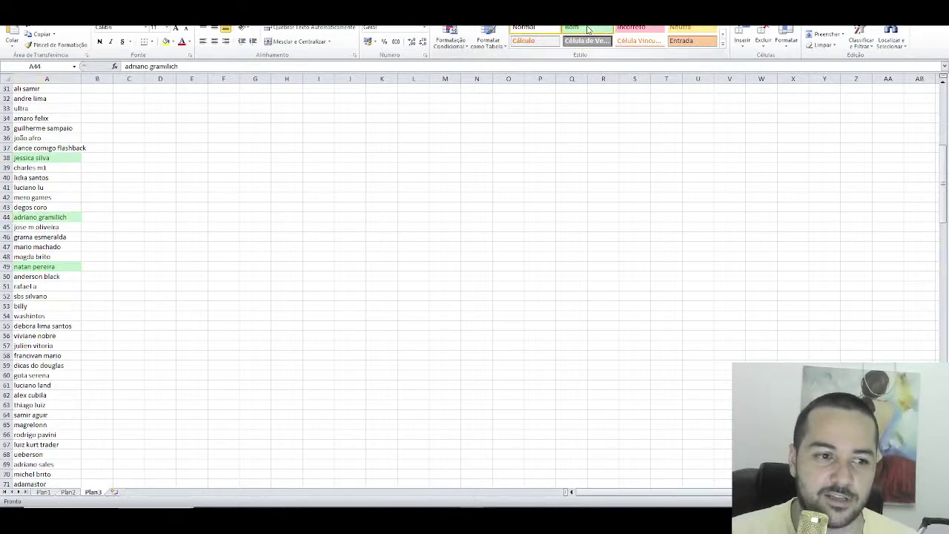
key(alt+Tab)
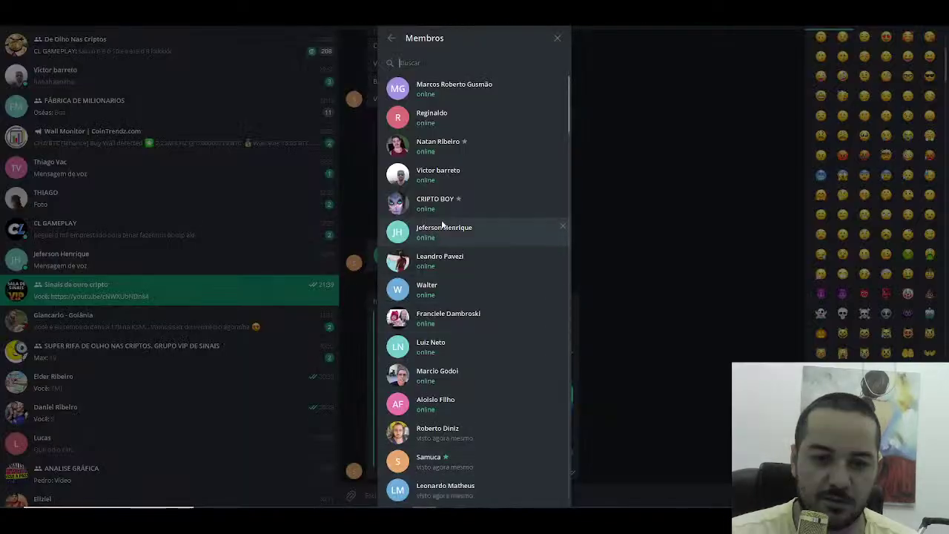
text(adriano)
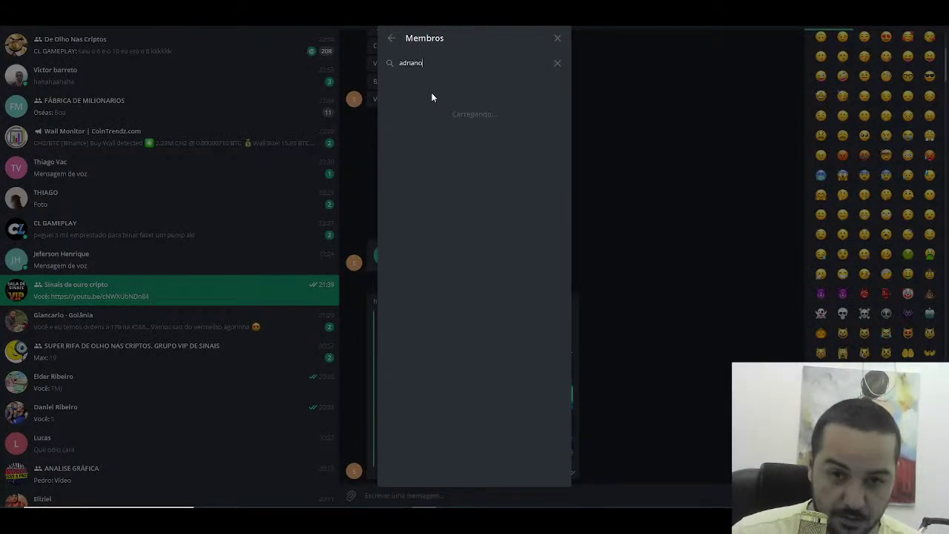
key(BackSpace)
key(BackSpace)
key(BackSpace)
key(BackSpace)
key(BackSpace)
key(BackSpace)
key(BackSpace)
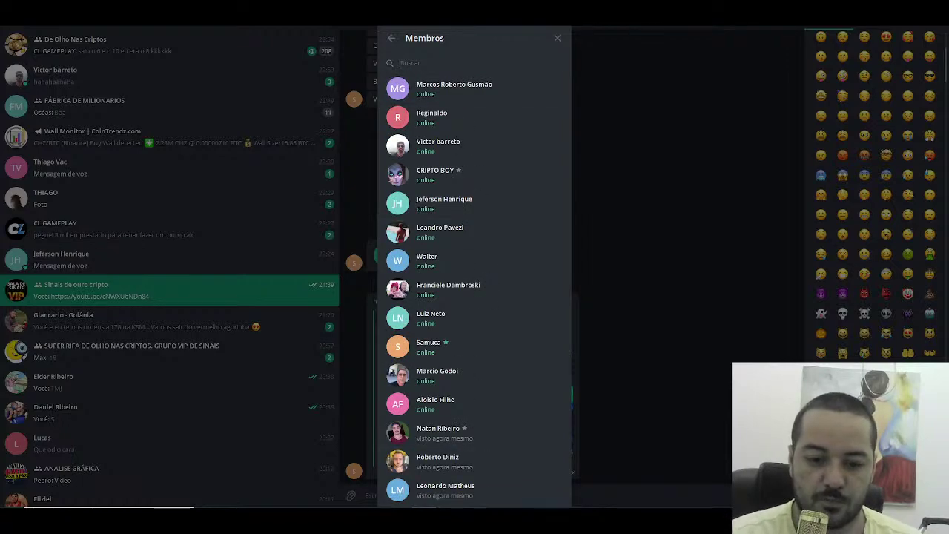
key(alt+Tab)
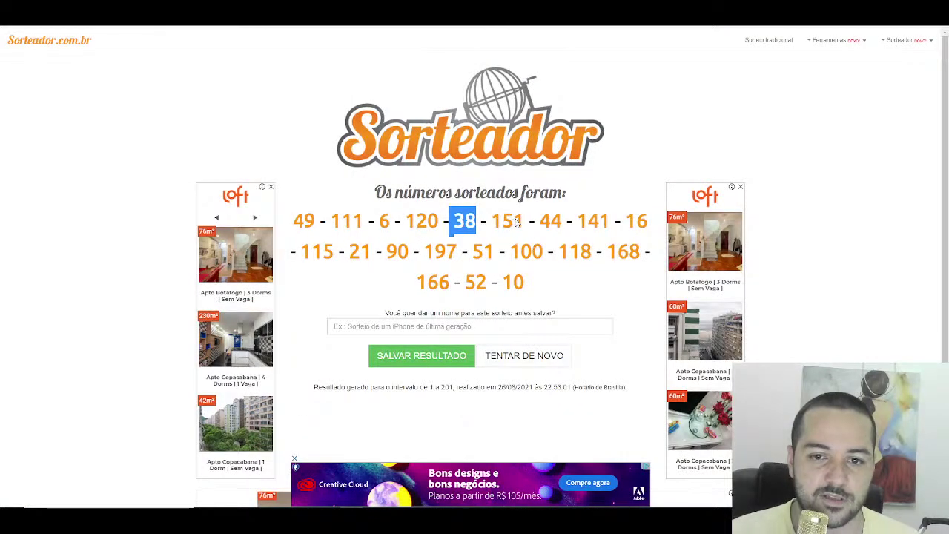
Step: Highlight cell A151 green for drawn number 151 and check that viewer among the members
drag(525, 220, 506, 221)
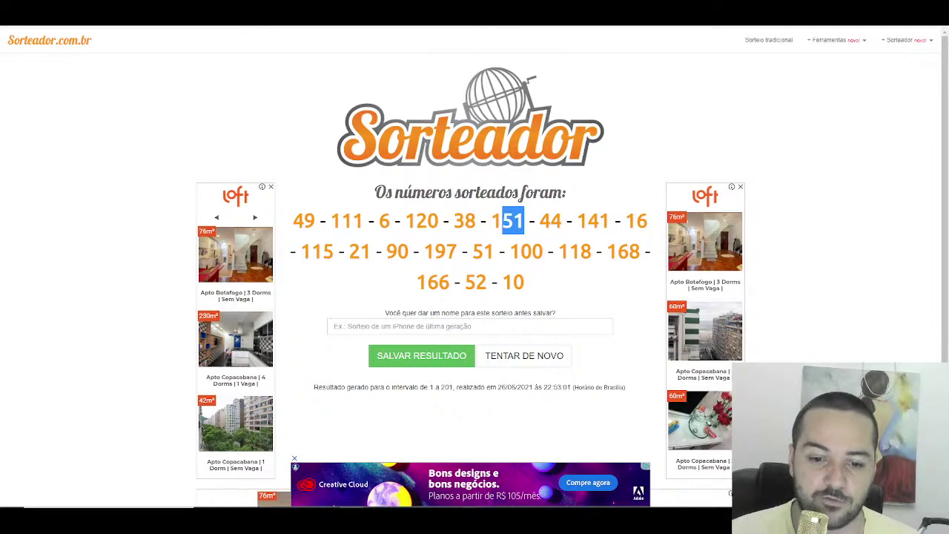
key(alt+Tab)
scroll(66, 284, down, 20)
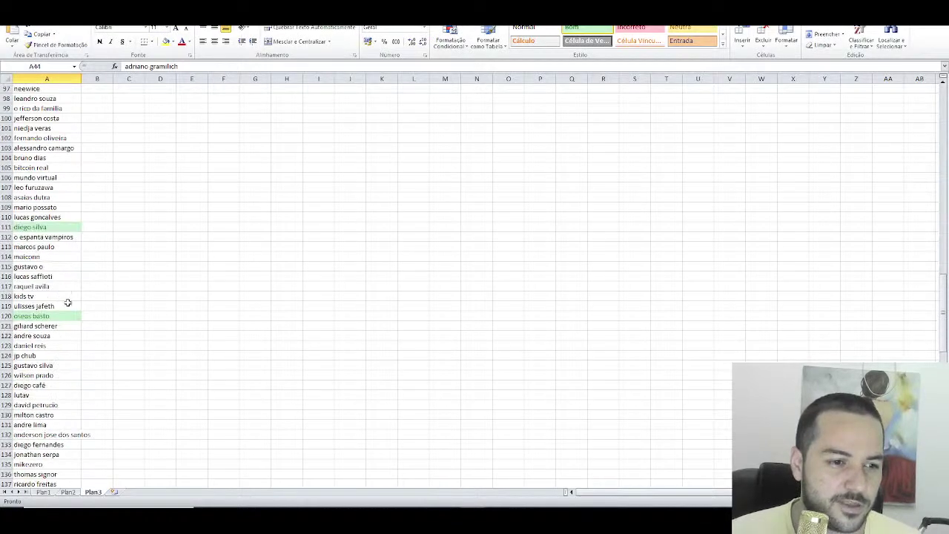
scroll(68, 303, down, 11)
click(52, 297)
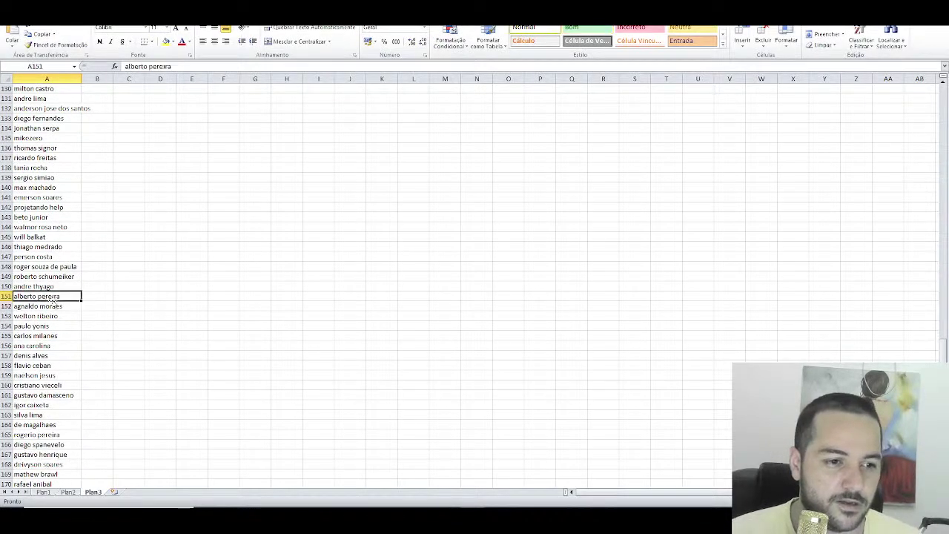
click(572, 28)
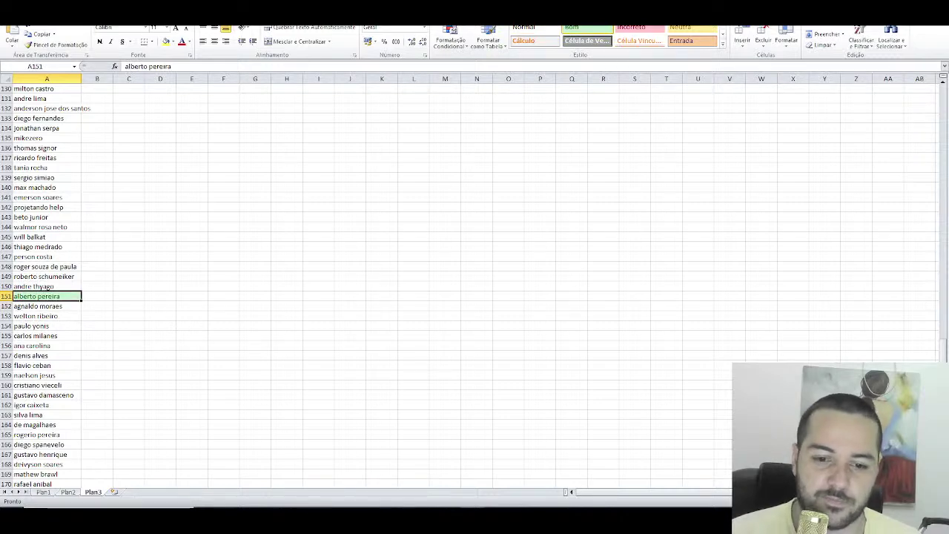
key(alt+Tab)
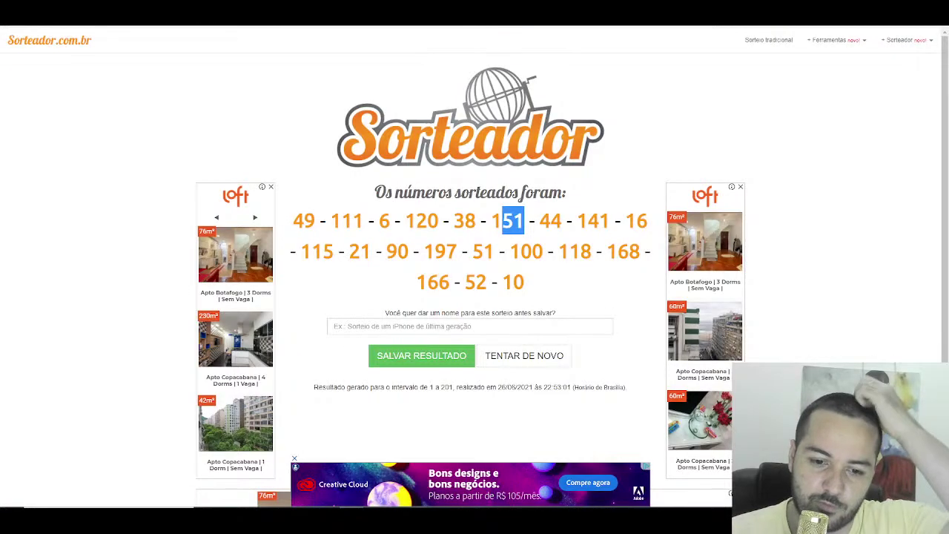
key(alt+Tab)
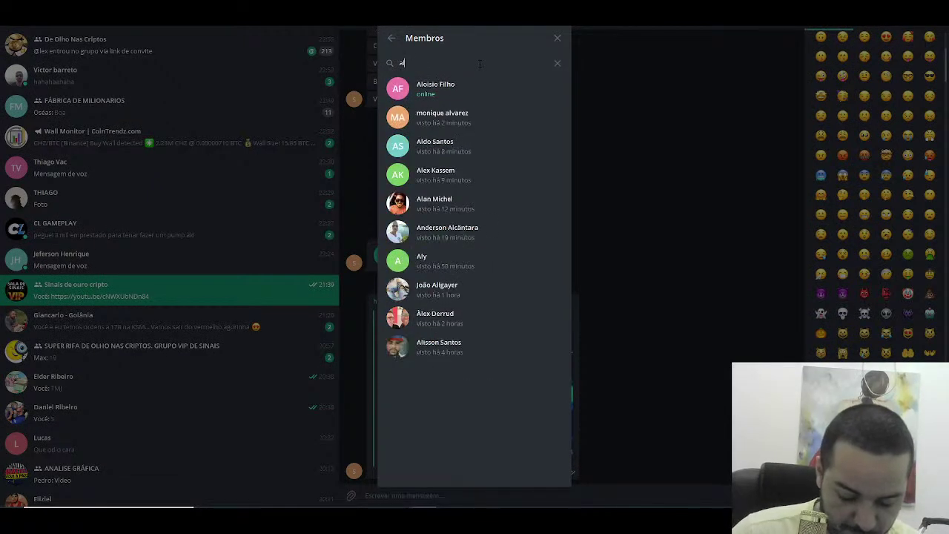
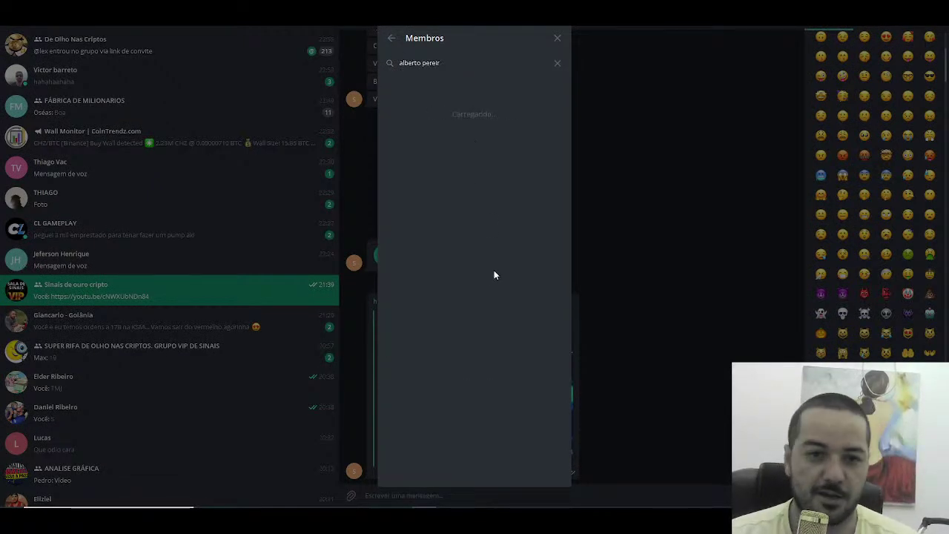
key(alt+Tab)
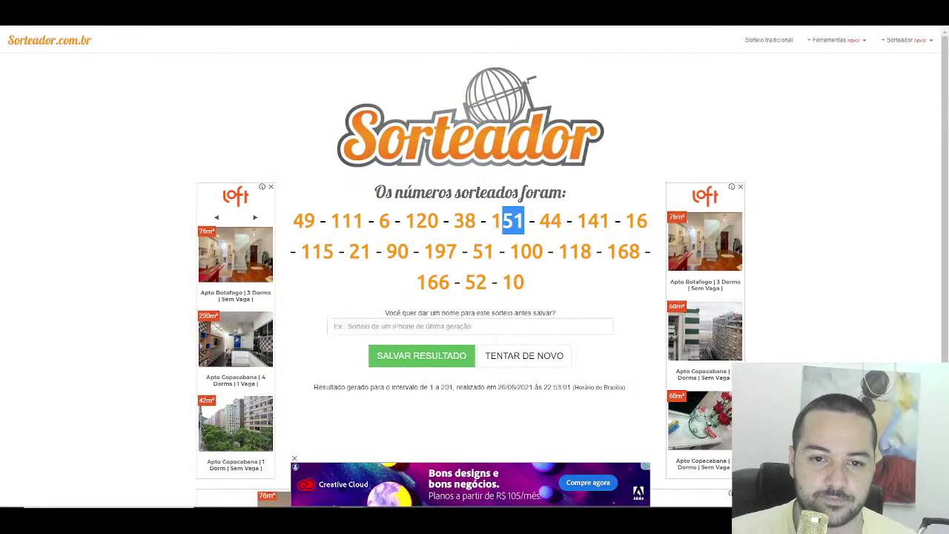
Step: Highlight the row-141 viewer green for drawn number 141 and check them among the members
drag(610, 222, 581, 226)
key(alt+Tab)
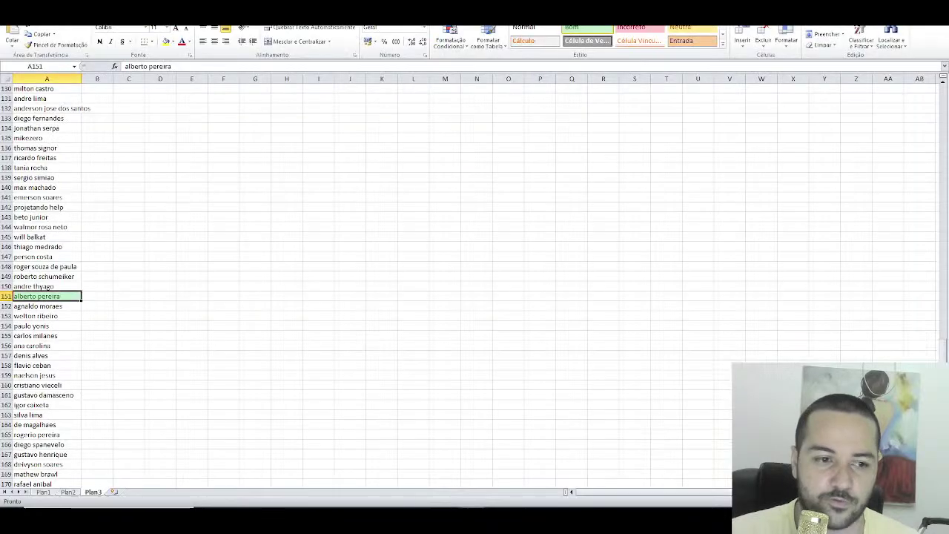
click(42, 198)
click(571, 30)
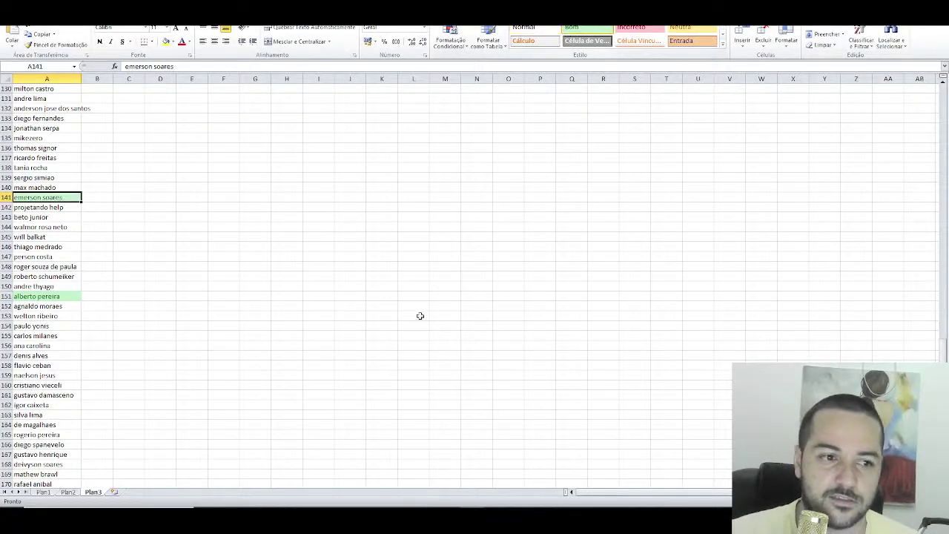
key(alt+Tab)
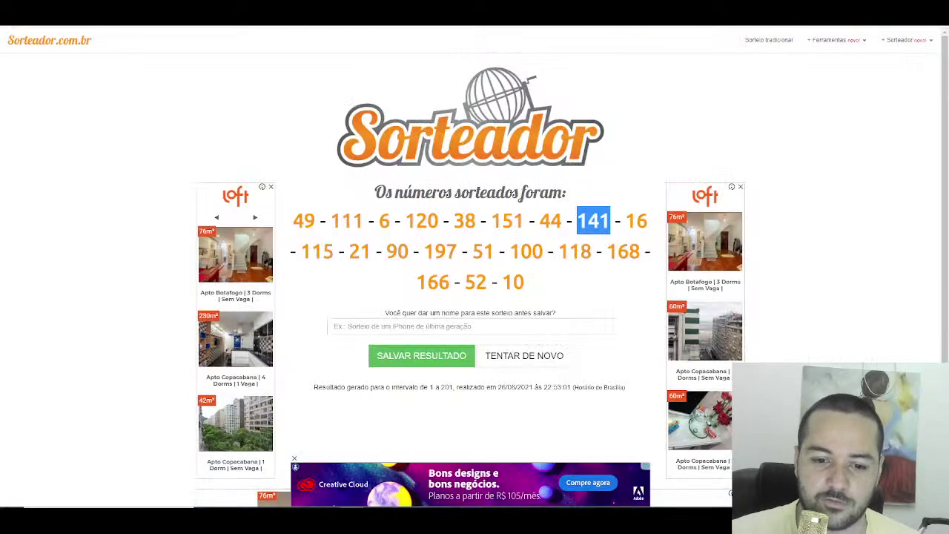
key(alt+Tab)
text(emer)
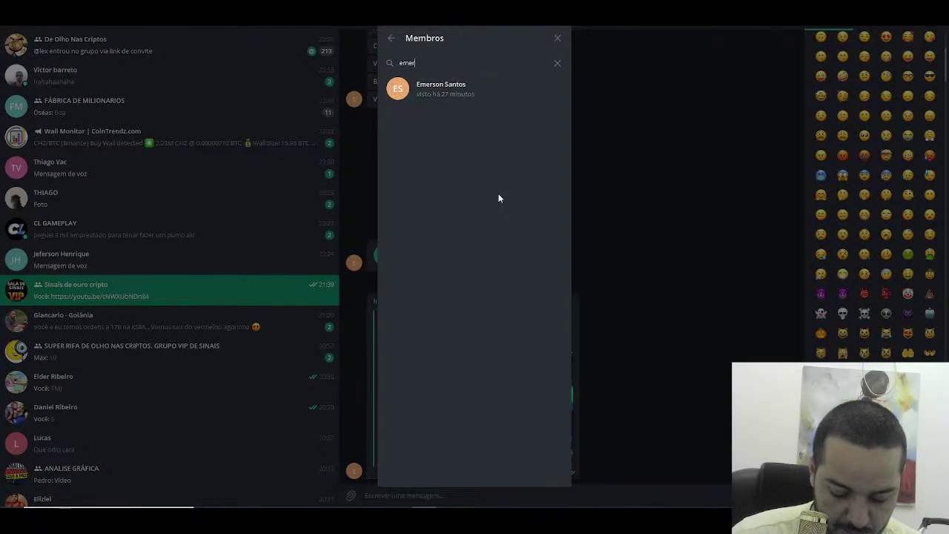
text(son)
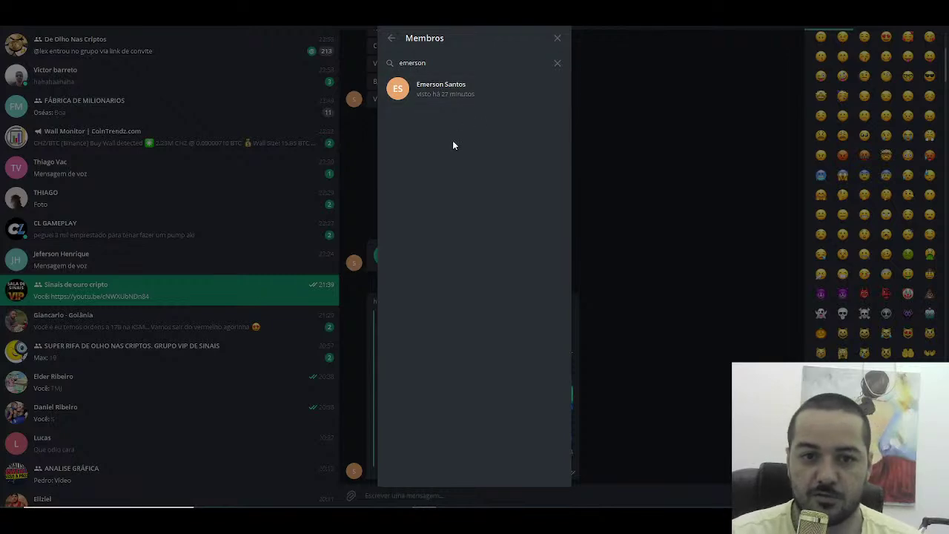
key(BackSpace)
key(BackSpace)
key(BackSpace)
key(BackSpace)
key(BackSpace)
key(BackSpace)
key(BackSpace)
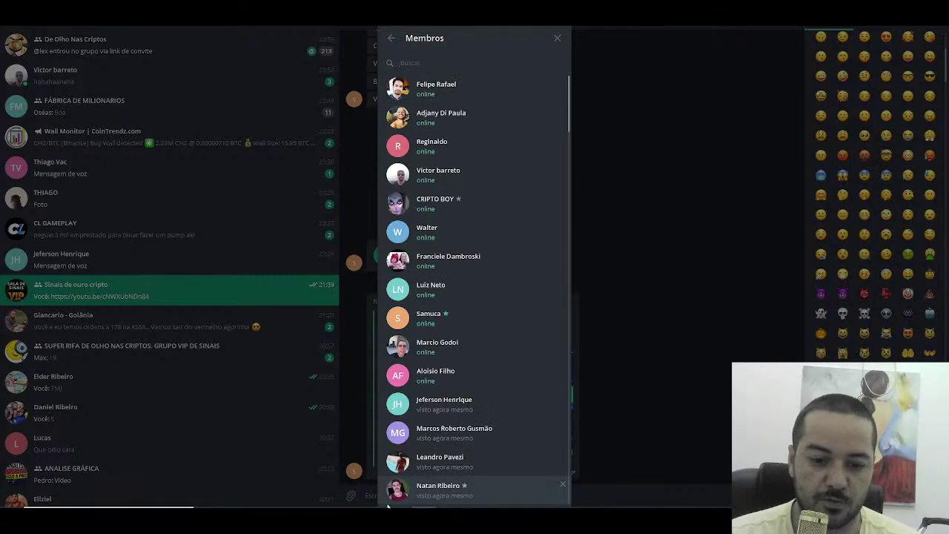
key(alt+Tab)
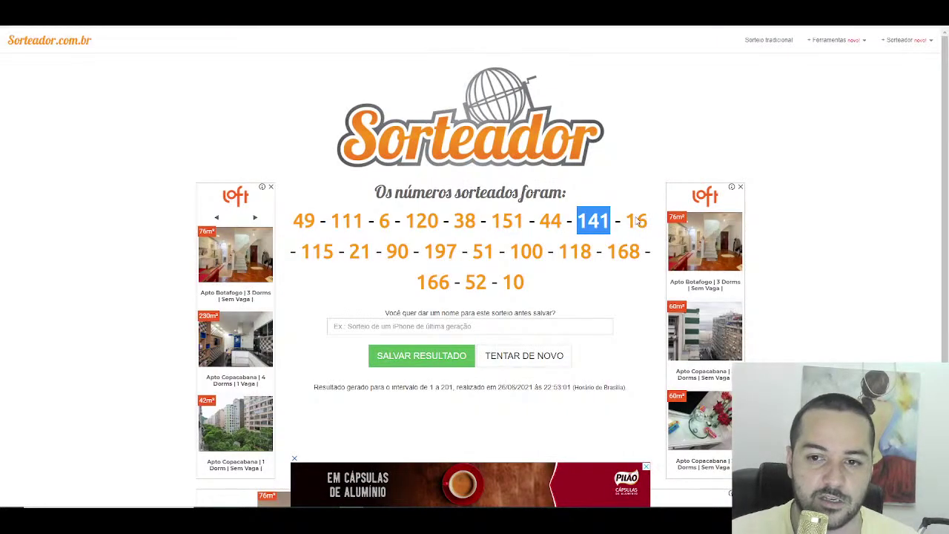
Step: Highlight cell A16 green for drawn number 16 and check that viewer among the members
double_click(636, 221)
key(alt+Tab)
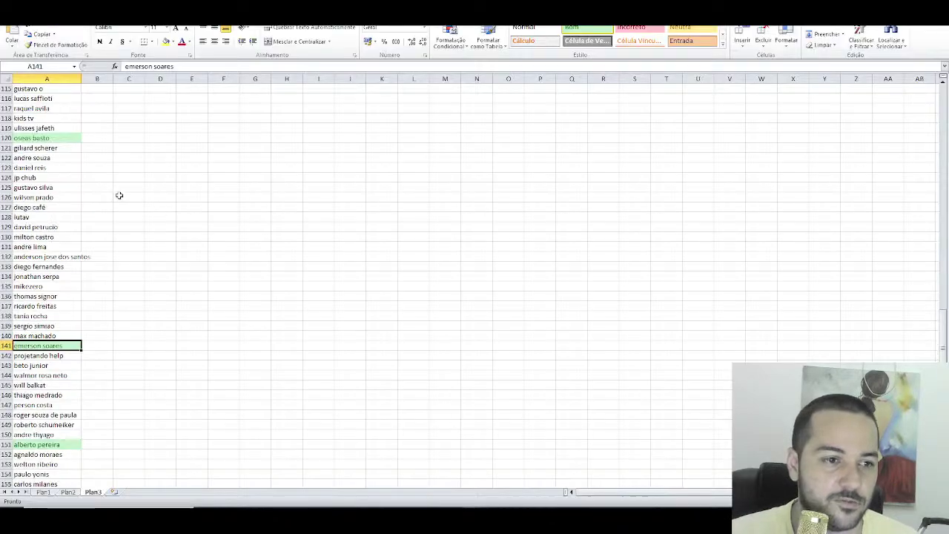
scroll(119, 195, up, 20)
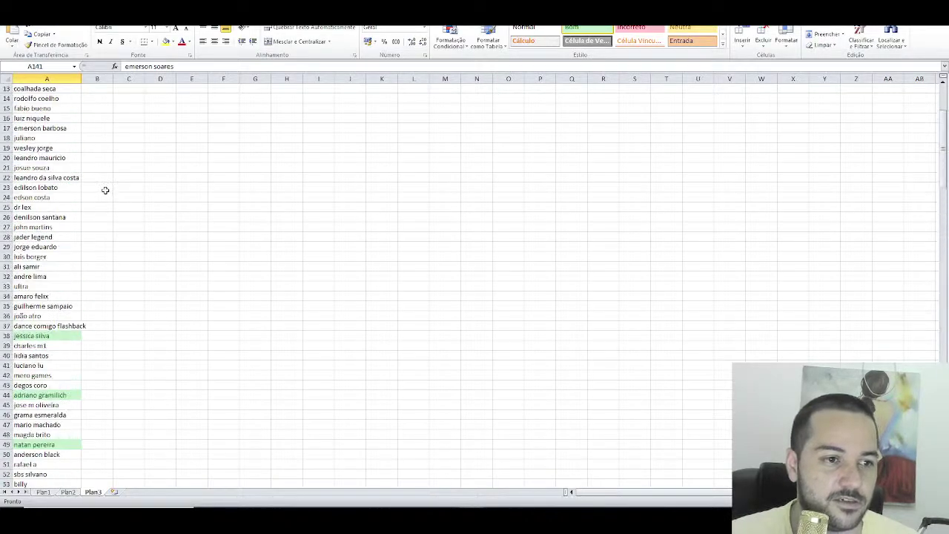
scroll(96, 193, up, 4)
click(52, 237)
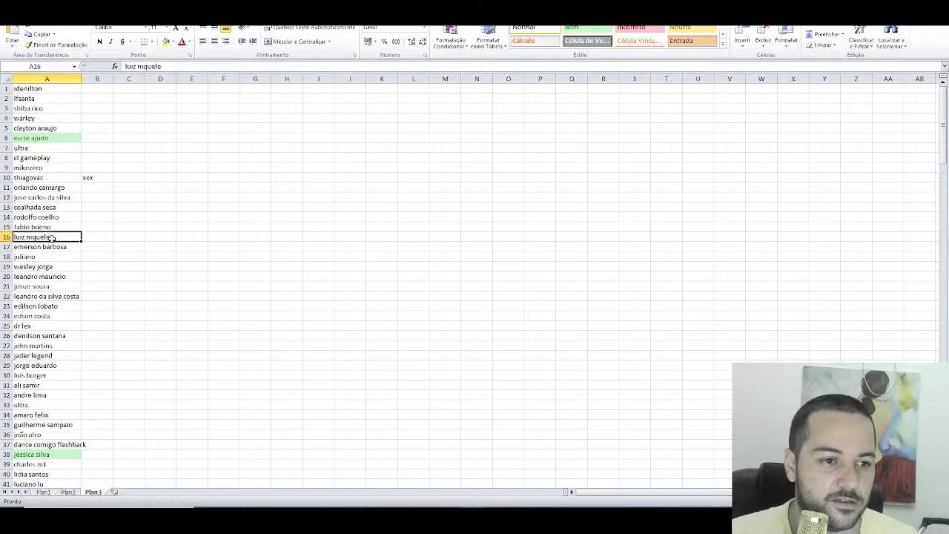
click(586, 30)
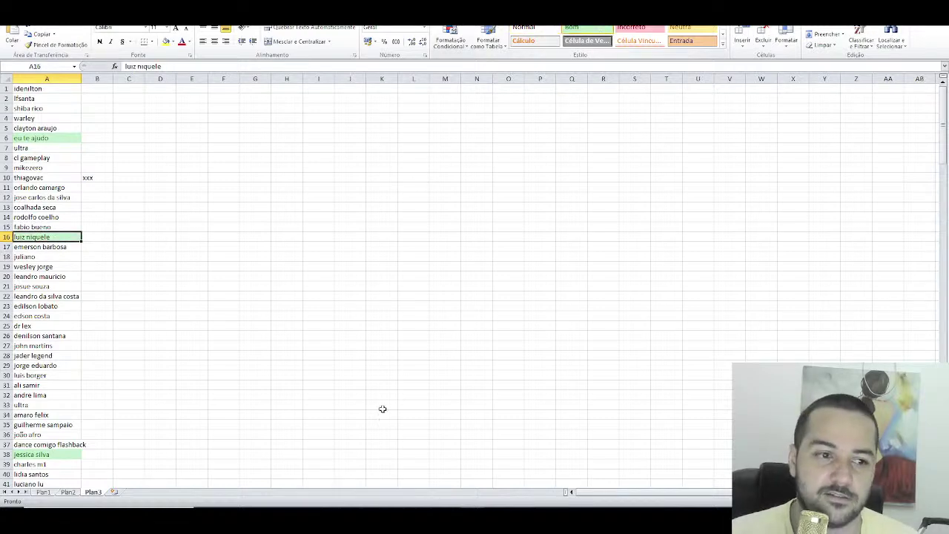
key(alt+Tab)
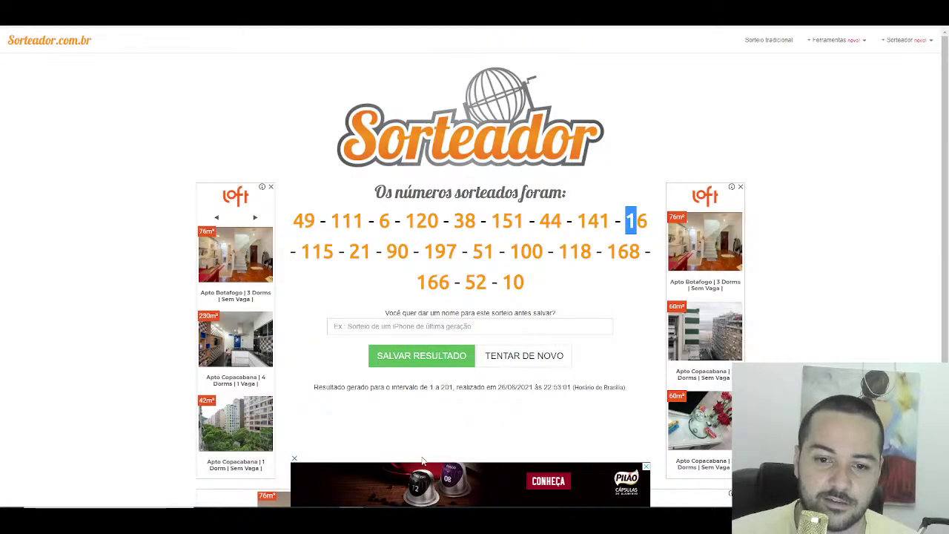
key(alt+Tab)
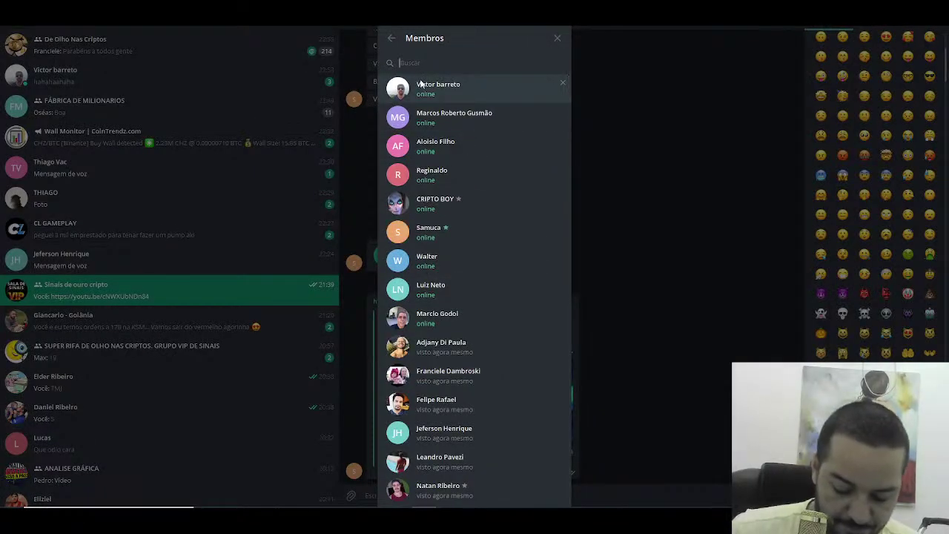
text(luiz)
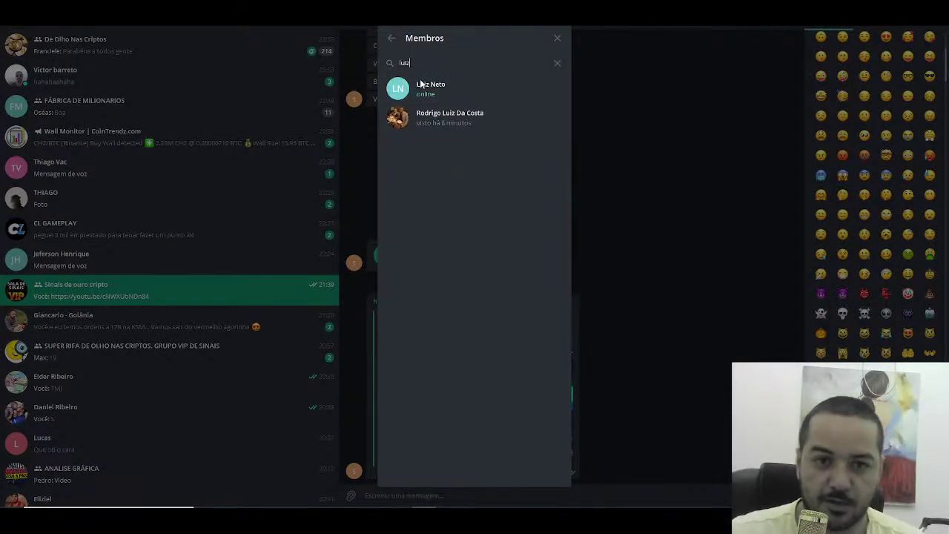
key(BackSpace)
key(BackSpace)
key(BackSpace)
key(BackSpace)
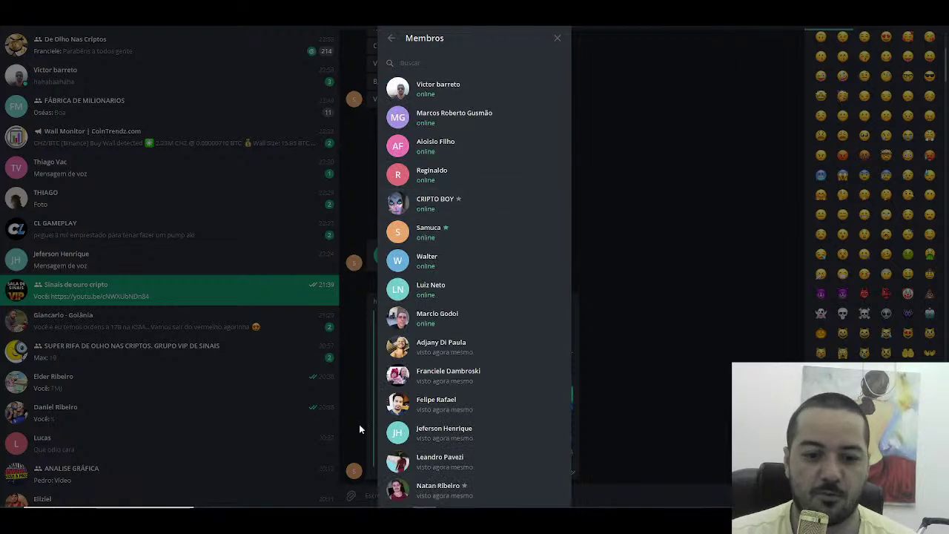
key(alt+Tab)
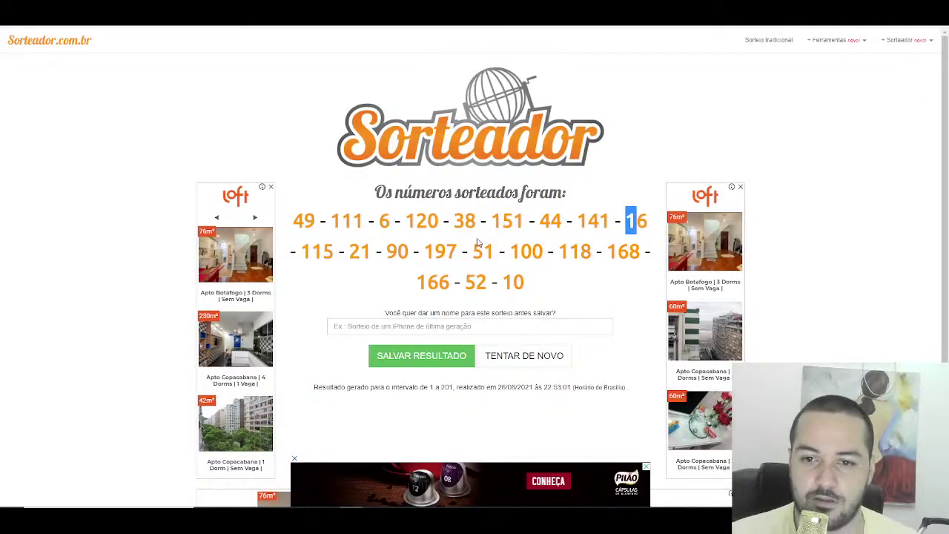
Step: Highlight cell A115 green for drawn number 115 and search that viewer among the members
drag(334, 258, 312, 258)
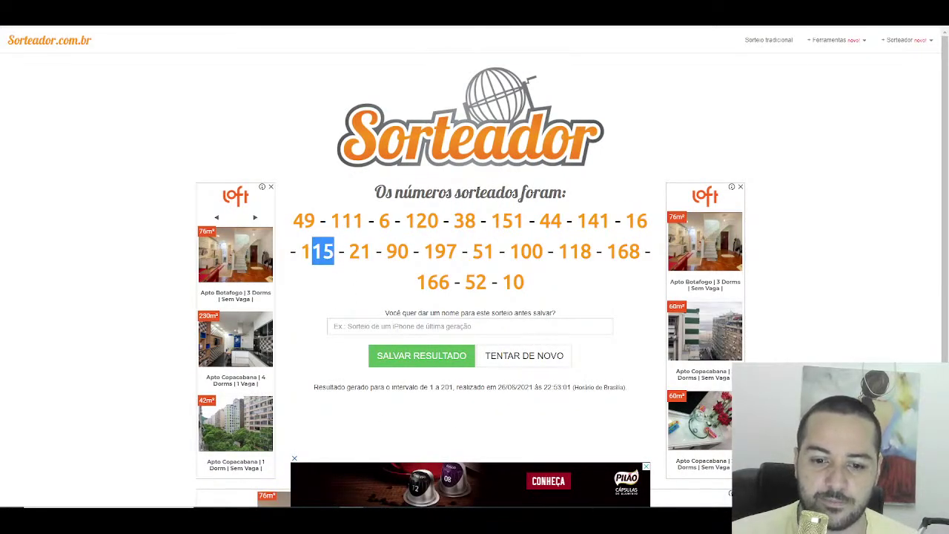
key(alt+Tab)
scroll(65, 274, down, 20)
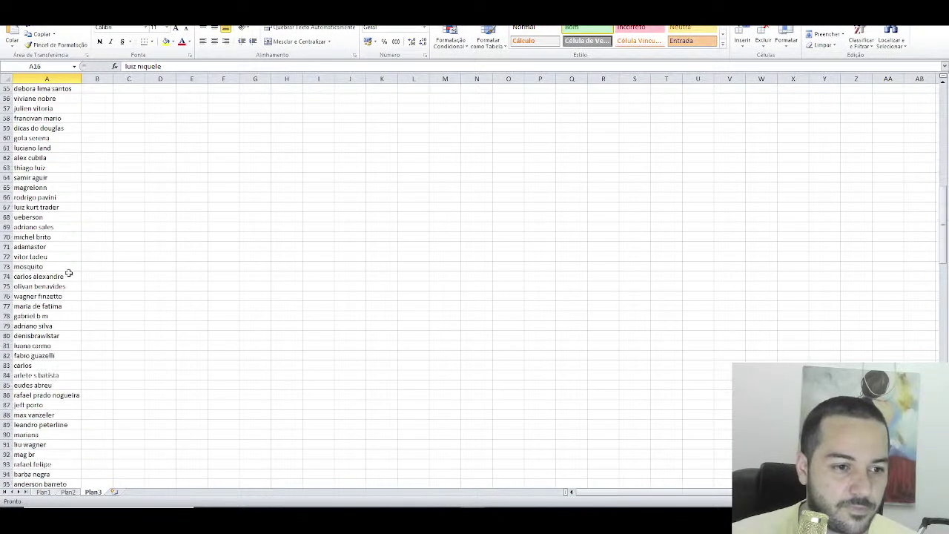
click(46, 266)
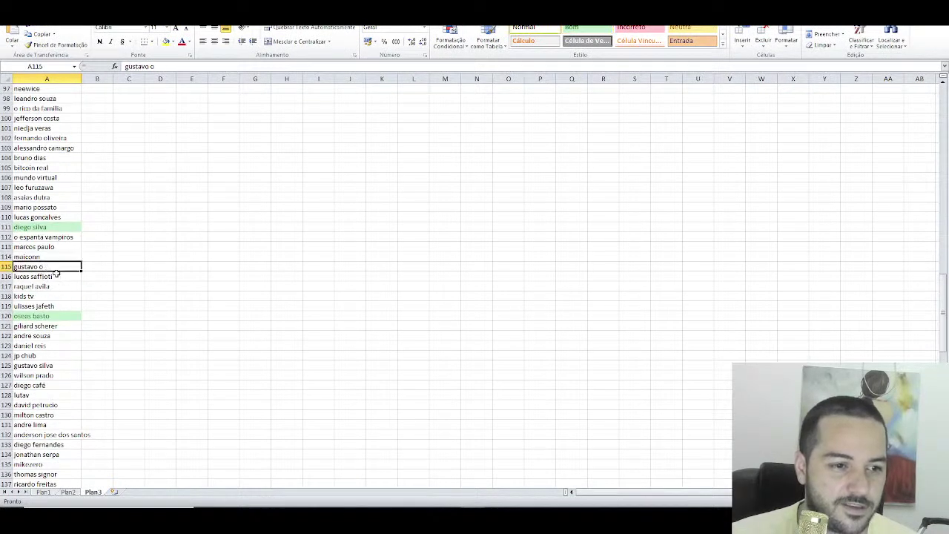
click(586, 28)
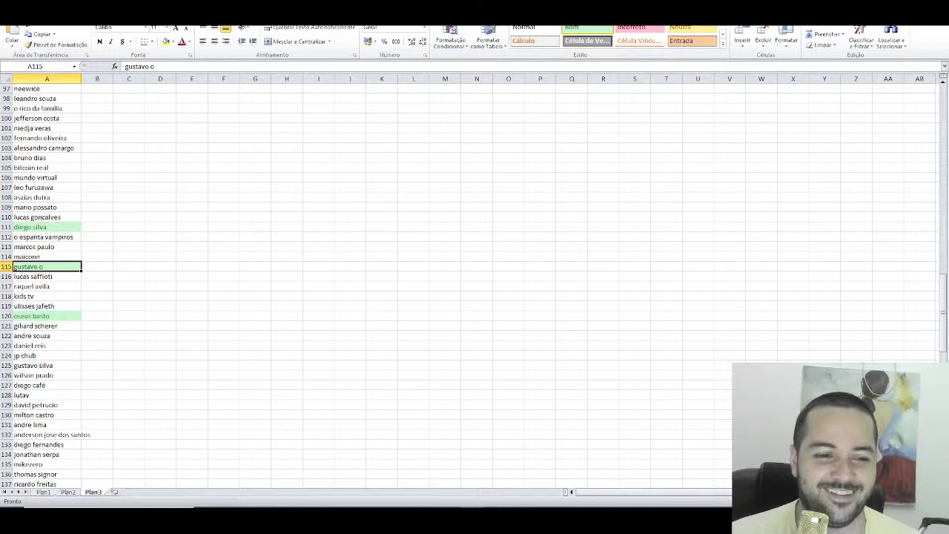
key(alt+Tab)
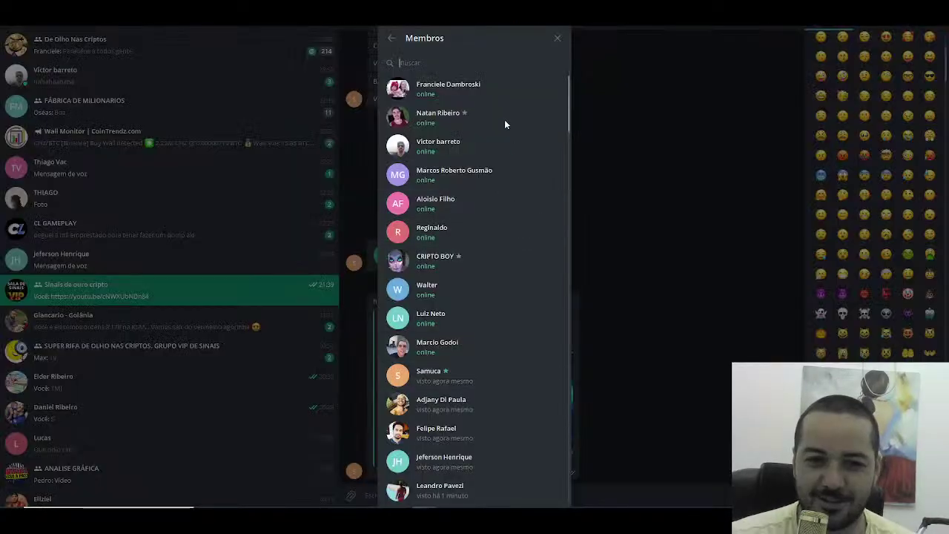
text(gustavo)
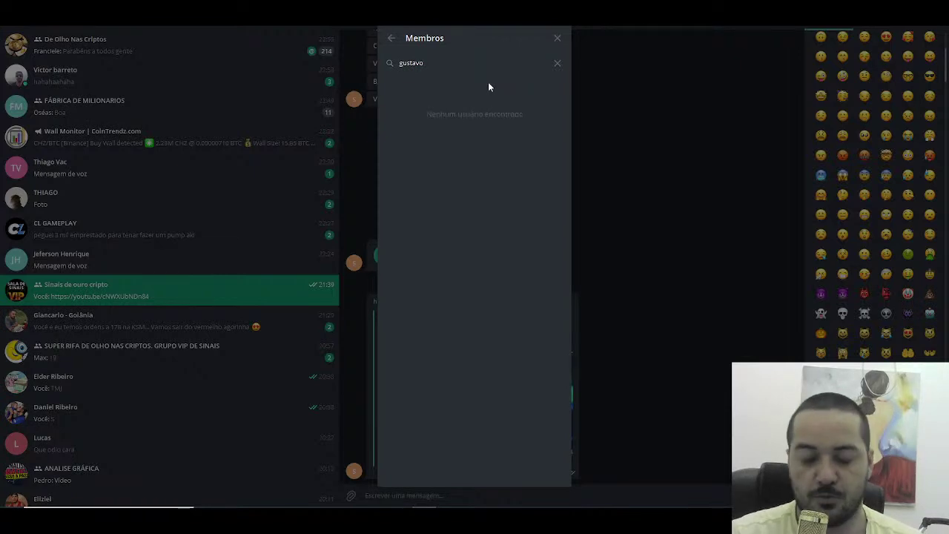
key(BackSpace)
key(BackSpace)
key(BackSpace)
key(BackSpace)
key(BackSpace)
key(BackSpace)
key(BackSpace)
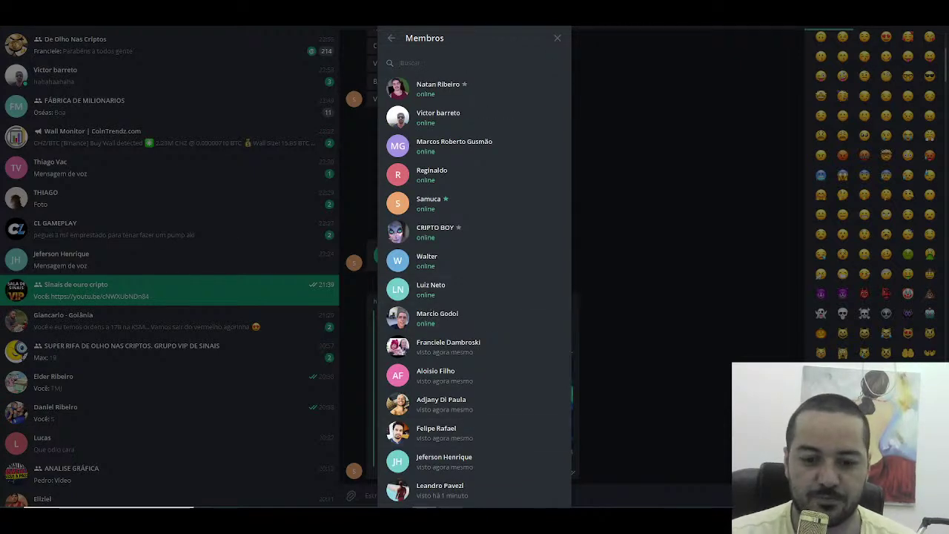
mouse_move(424, 519)
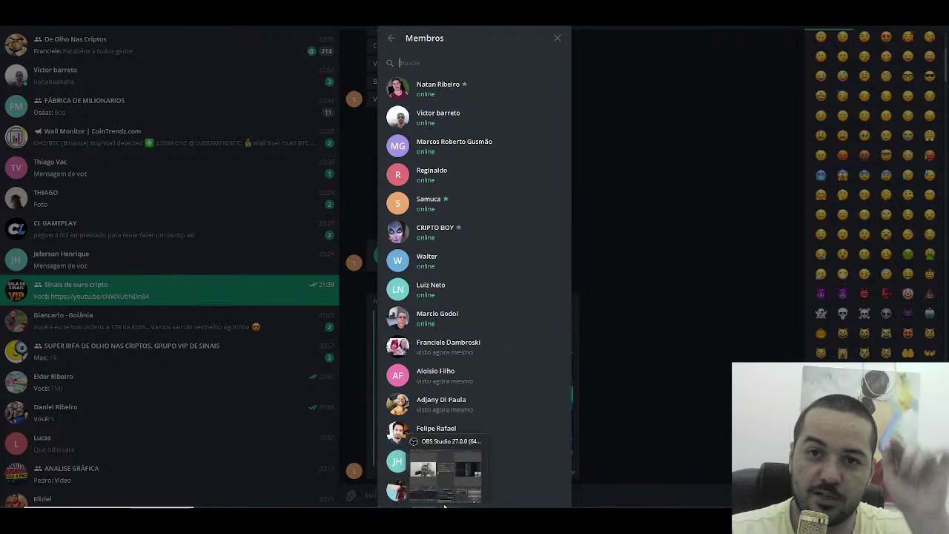
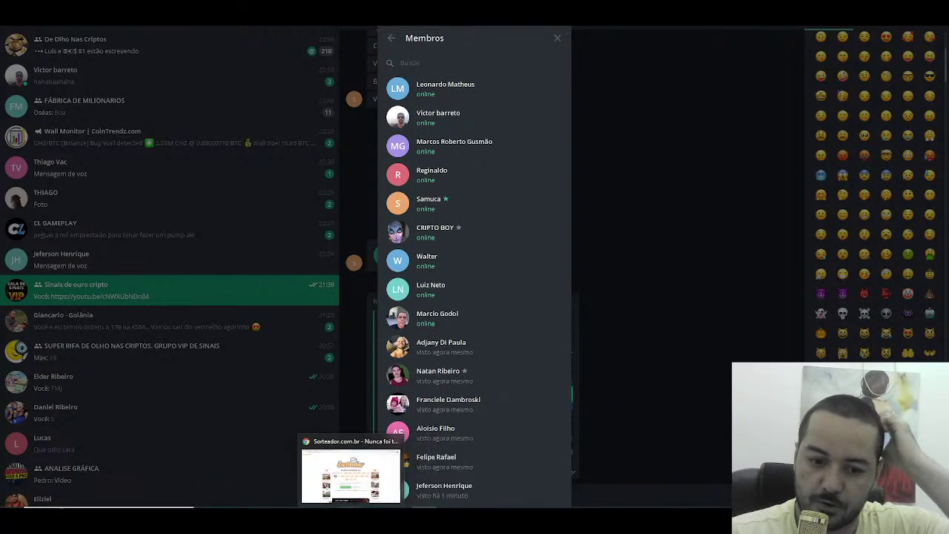
Step: Give the name in cell A21 the green winner fill by repeating the last style with F4
click(360, 504)
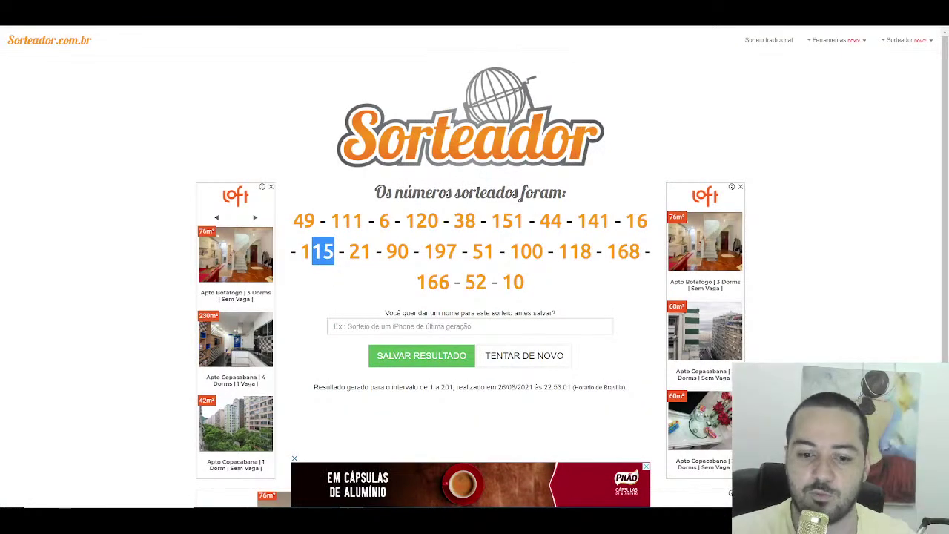
click(414, 504)
scroll(251, 282, up, 20)
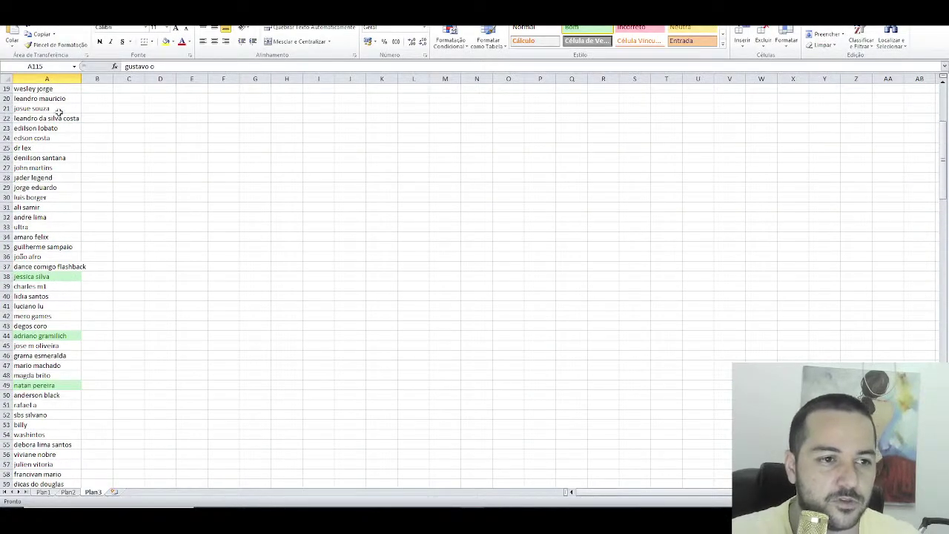
click(59, 112)
key(F4)
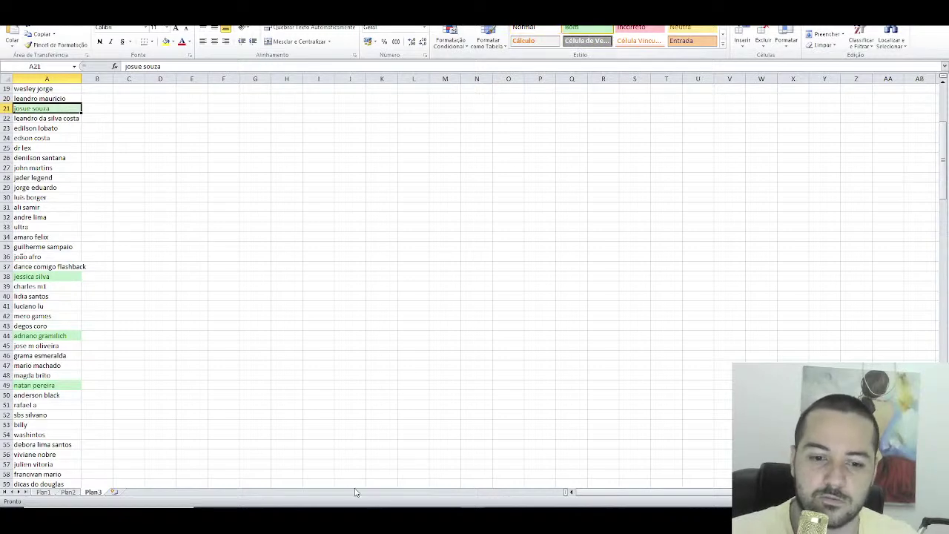
Step: Search the Telegram group members for 'josu', find no match, and clear the search
click(383, 491)
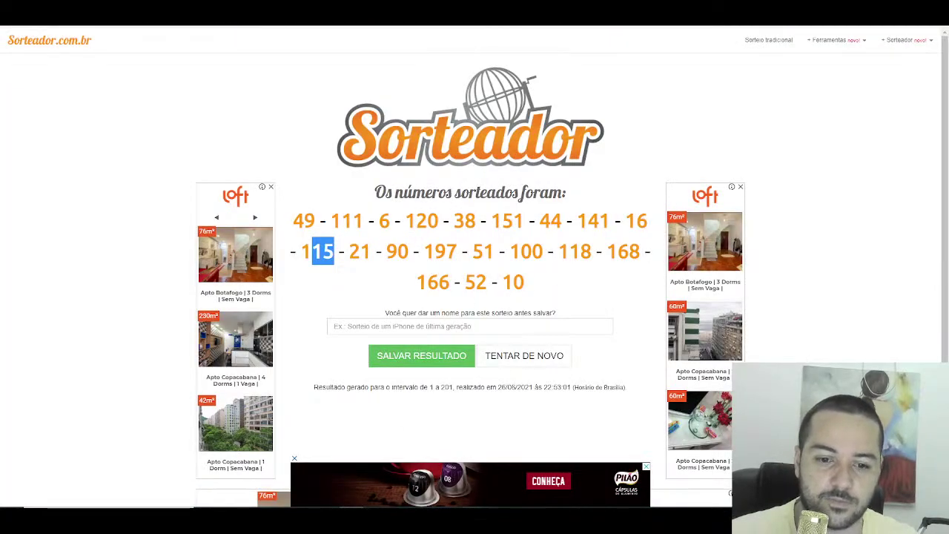
key(alt+Tab)
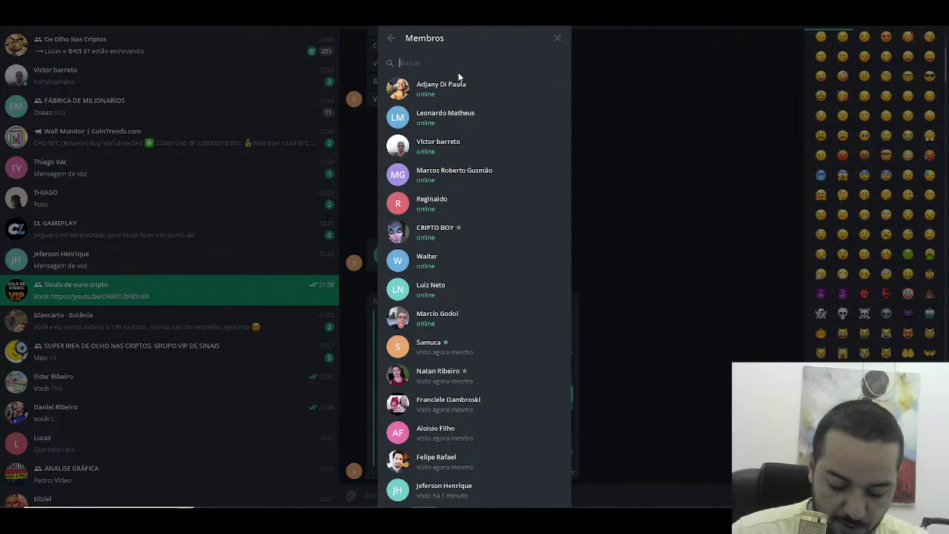
text(josu)
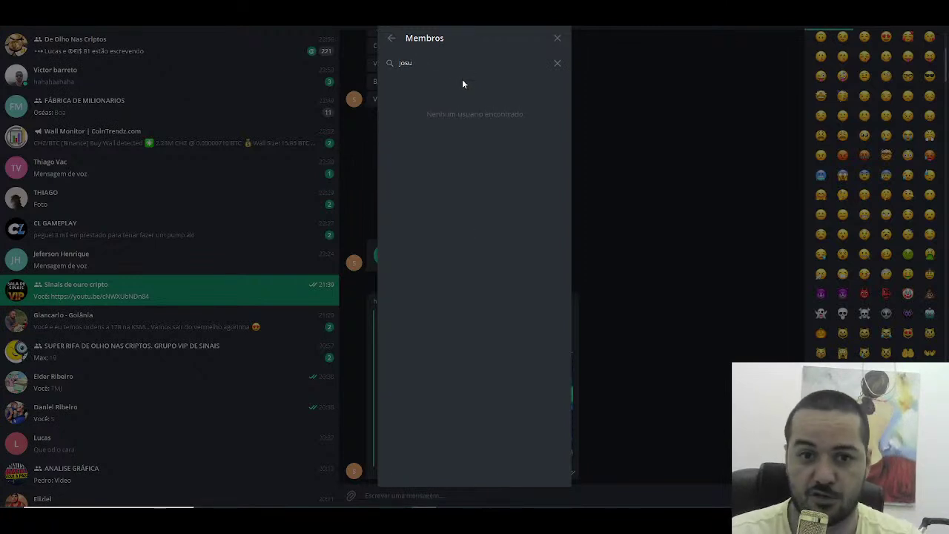
key(BackSpace)
key(BackSpace)
key(BackSpace)
key(BackSpace)
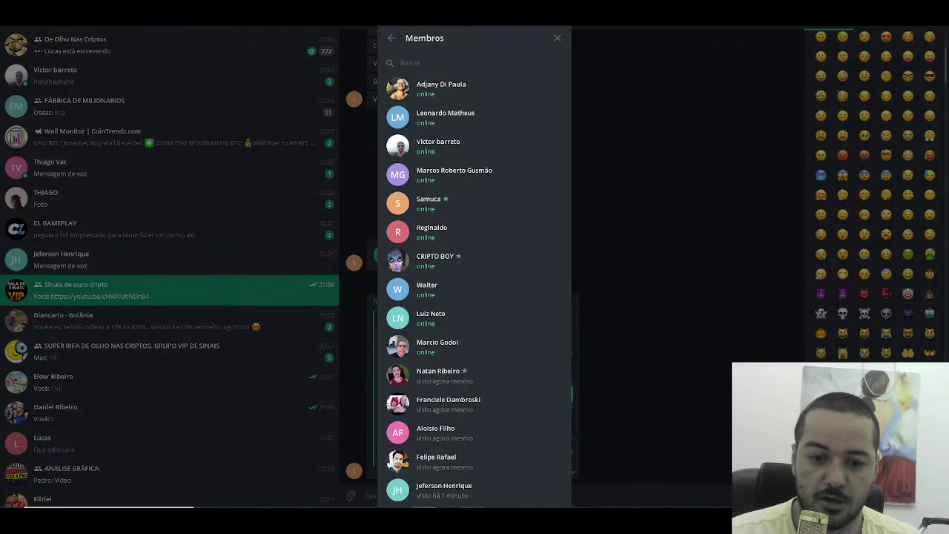
key(alt+Tab)
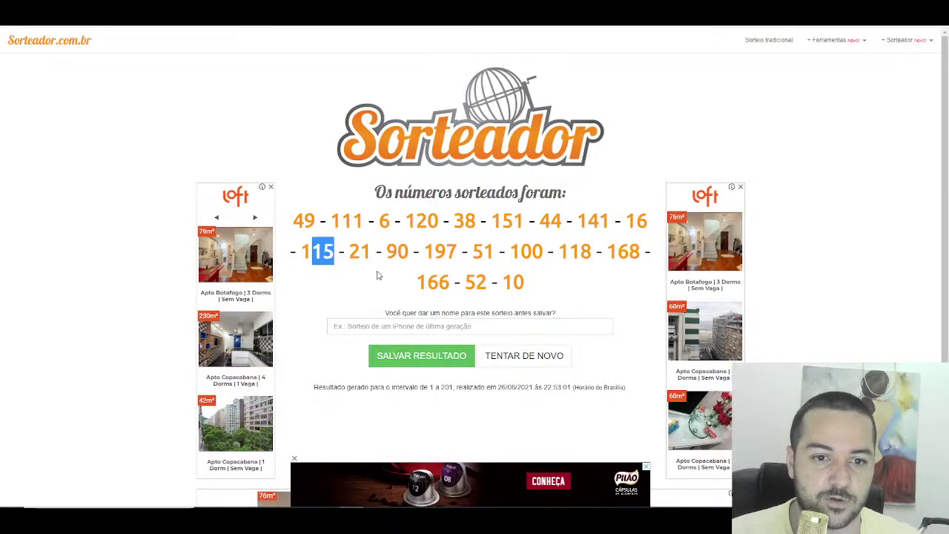
Step: Mark the next drawn number on Sorteador and apply the green Bom style to cell A90
double_click(364, 252)
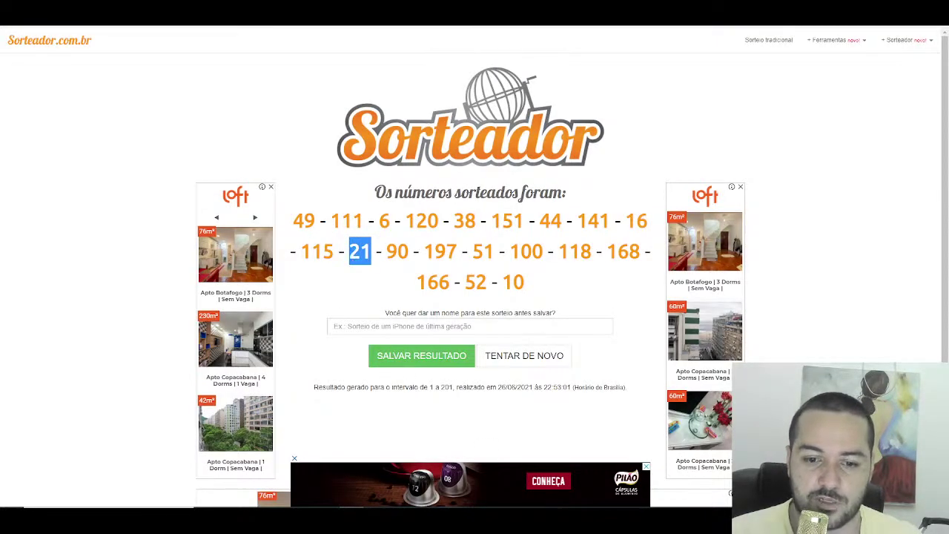
key(alt+Tab)
scroll(74, 311, down, 12)
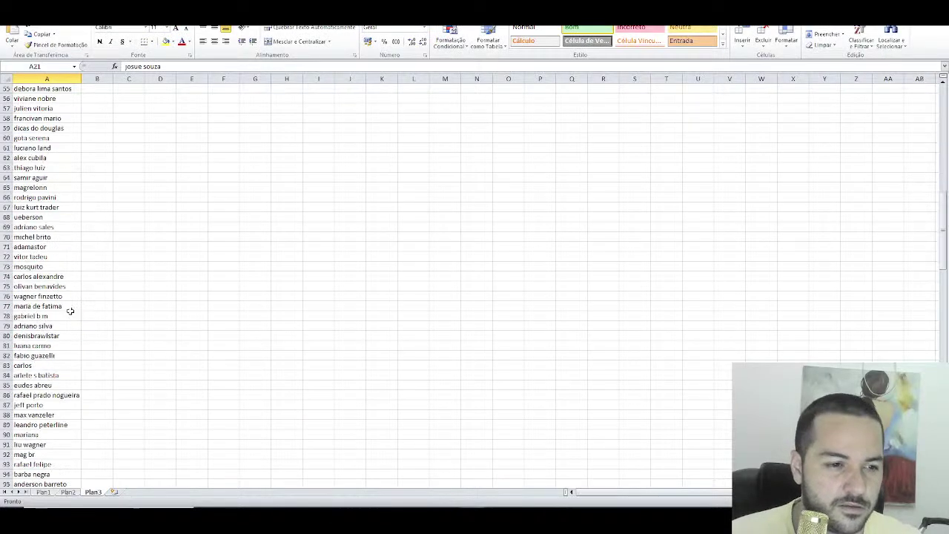
scroll(69, 307, down, 2)
click(46, 376)
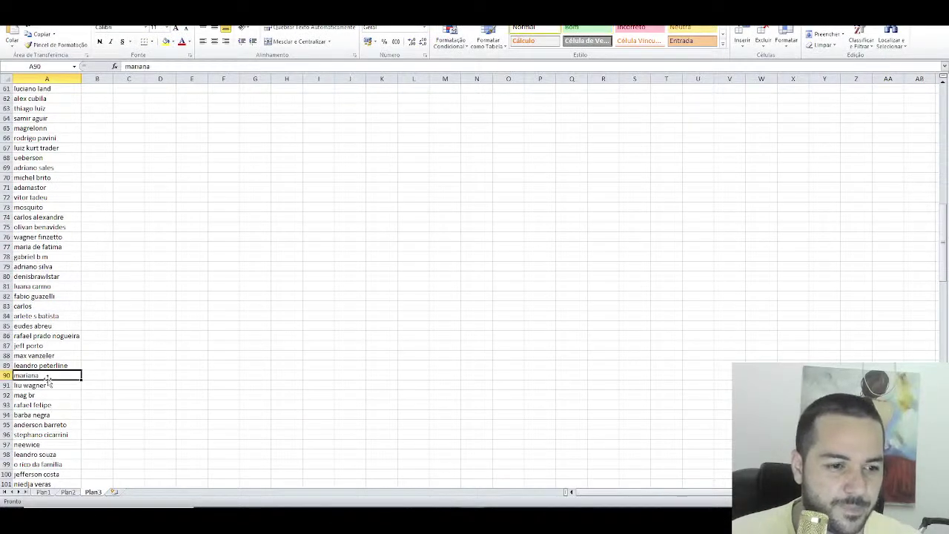
click(572, 27)
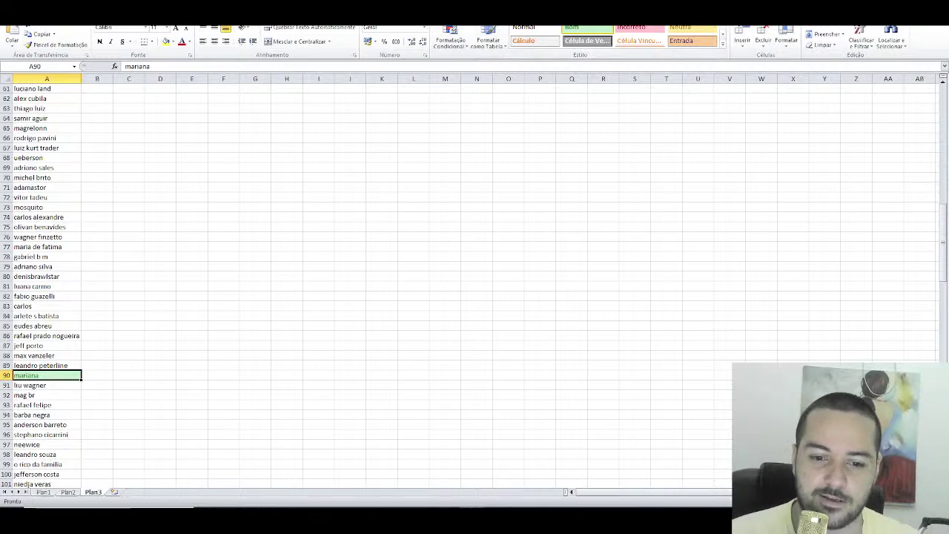
Step: Look up 'maria' in the Telegram member search, then clear it
key(alt+Tab)
text(m)
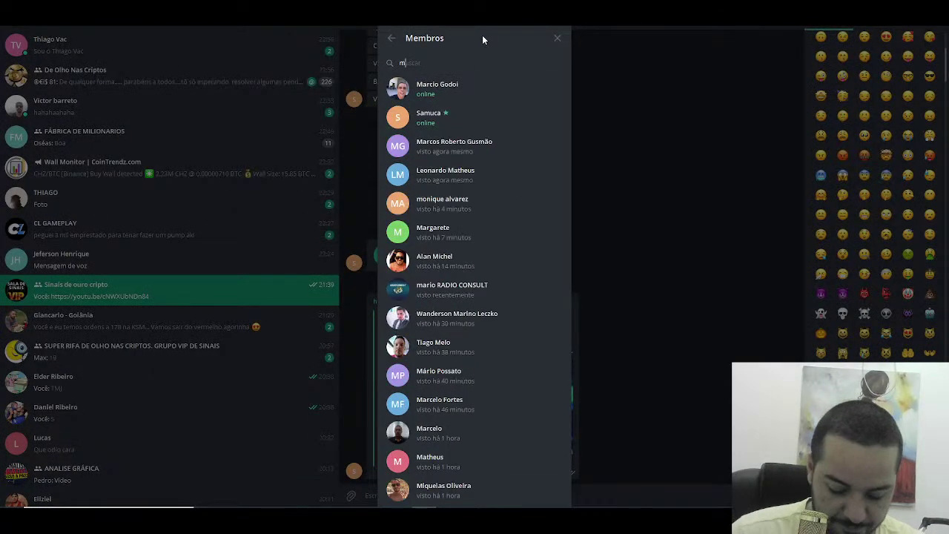
text(aria)
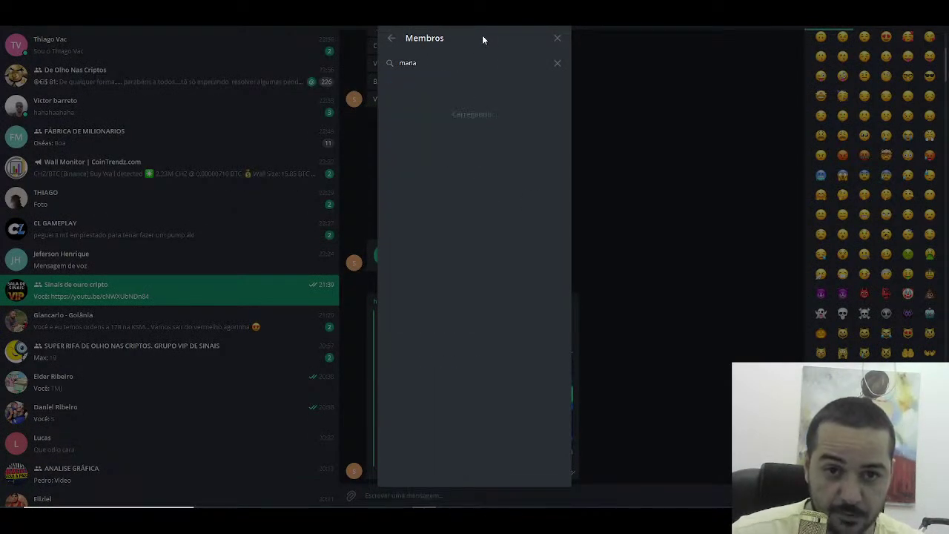
key(BackSpace)
key(BackSpace)
key(BackSpace)
key(BackSpace)
key(BackSpace)
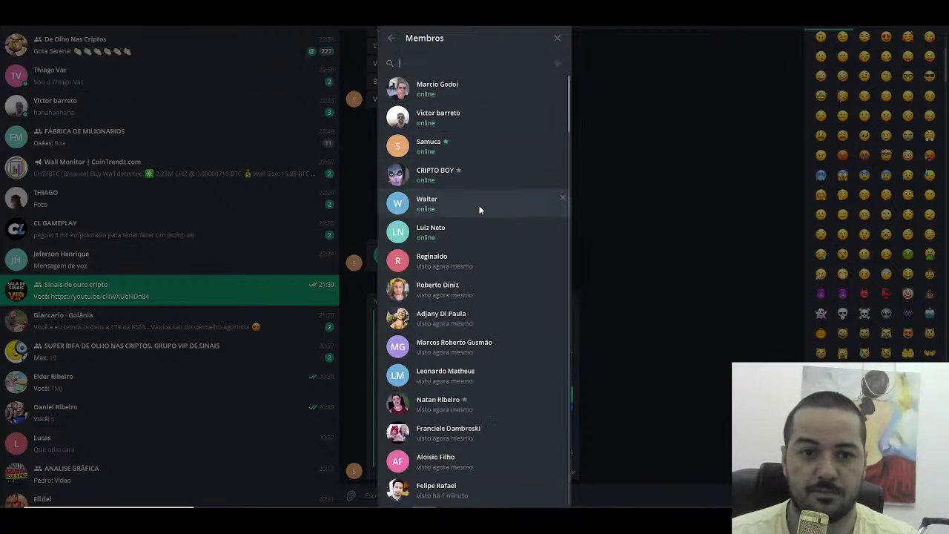
key(alt+Tab)
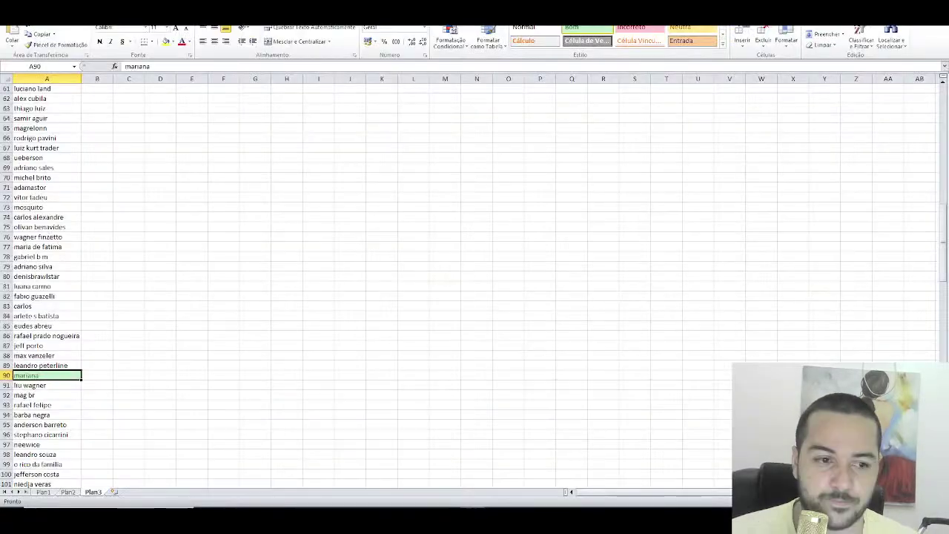
key(alt+Tab)
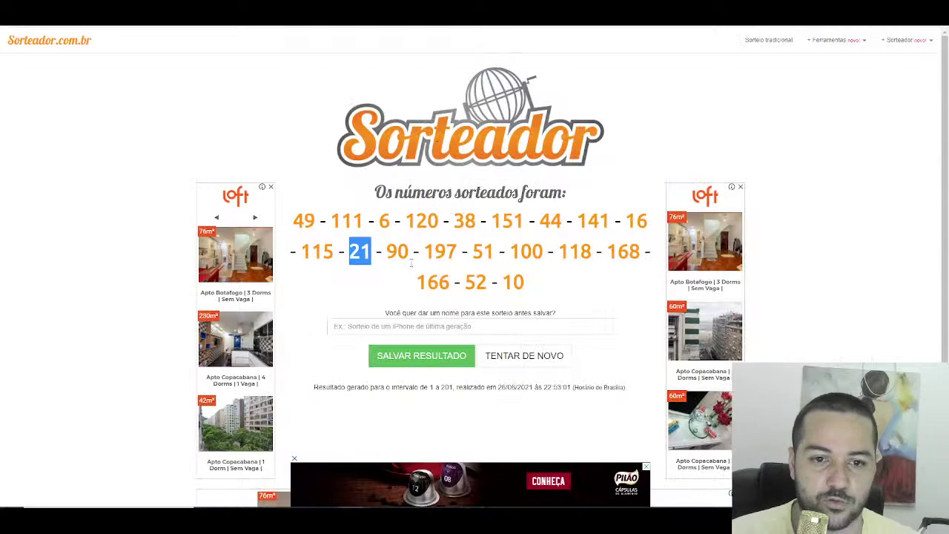
Step: Mark drawn number 197 and give cell A197 the green Bom winner fill
double_click(452, 251)
key(alt+Tab)
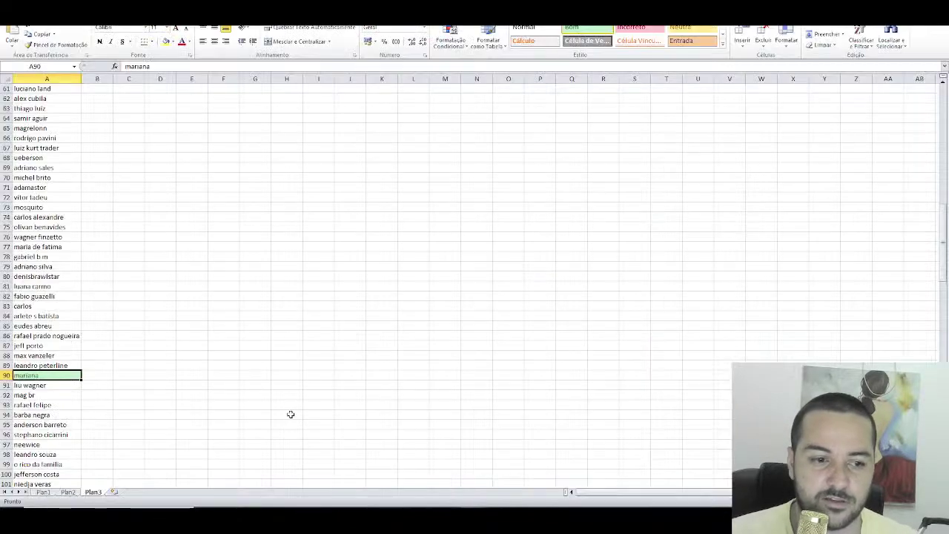
scroll(46, 315, down, 20)
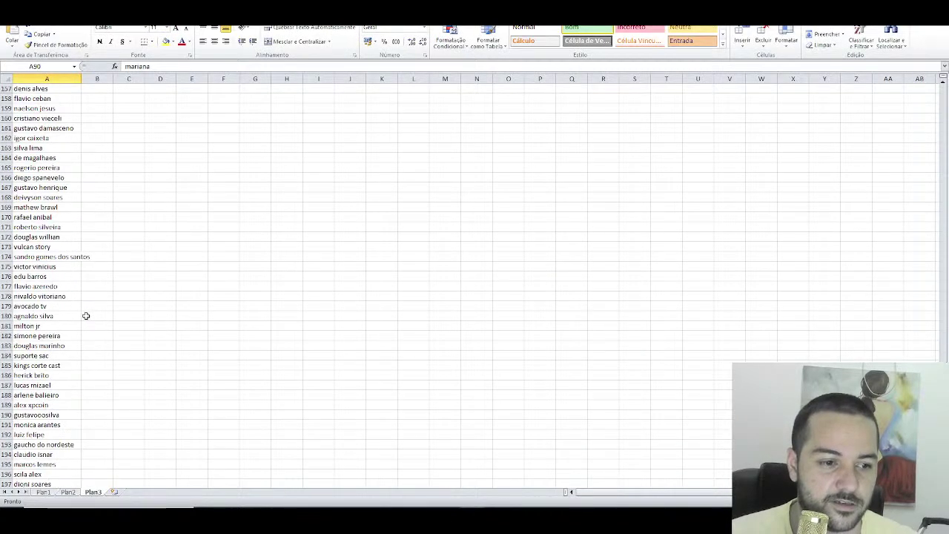
click(71, 373)
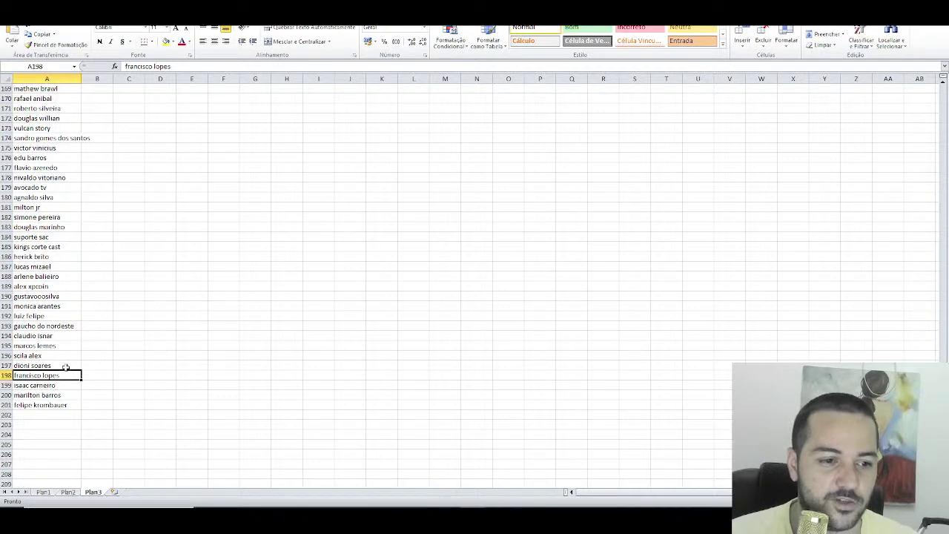
click(66, 366)
click(586, 28)
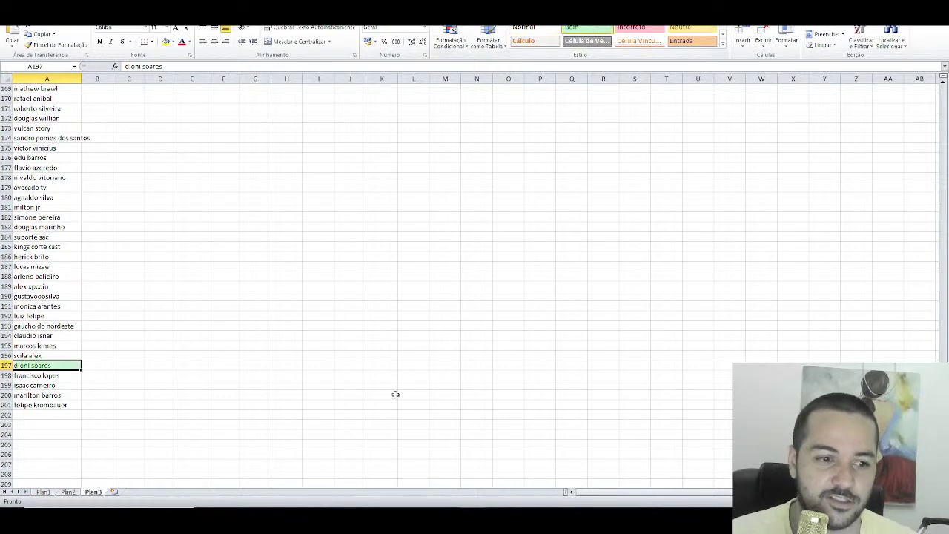
key(alt+Tab)
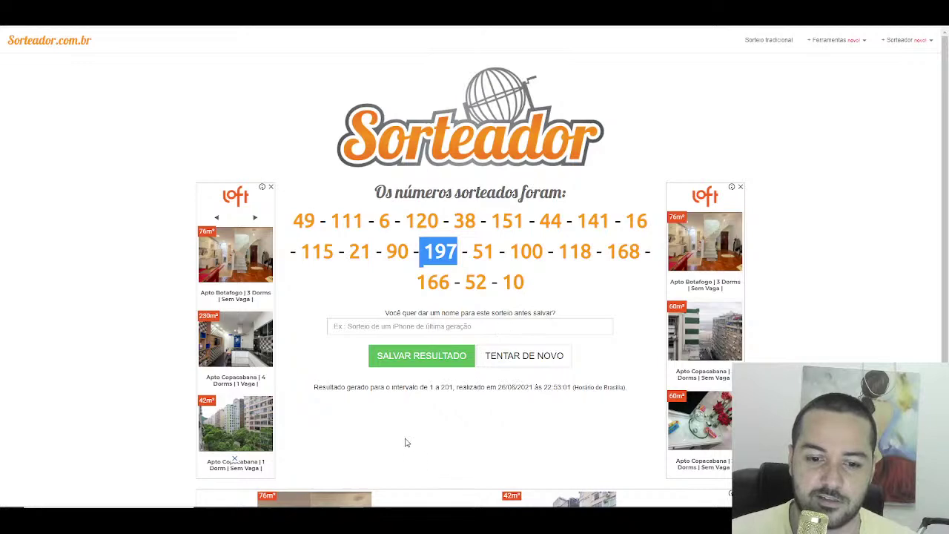
Step: Search the Telegram group members for 'dioni', then clear the search
key(alt+Tab)
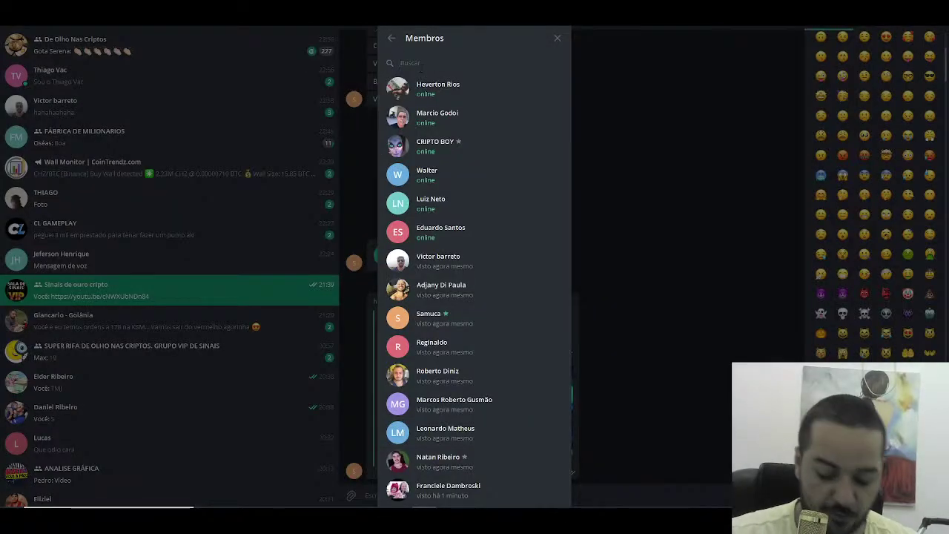
text(dio)
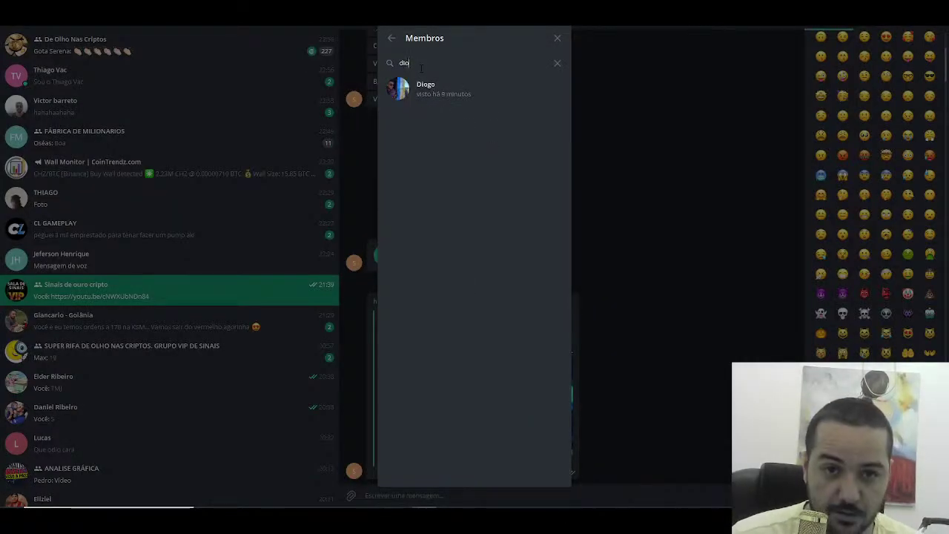
text(ni)
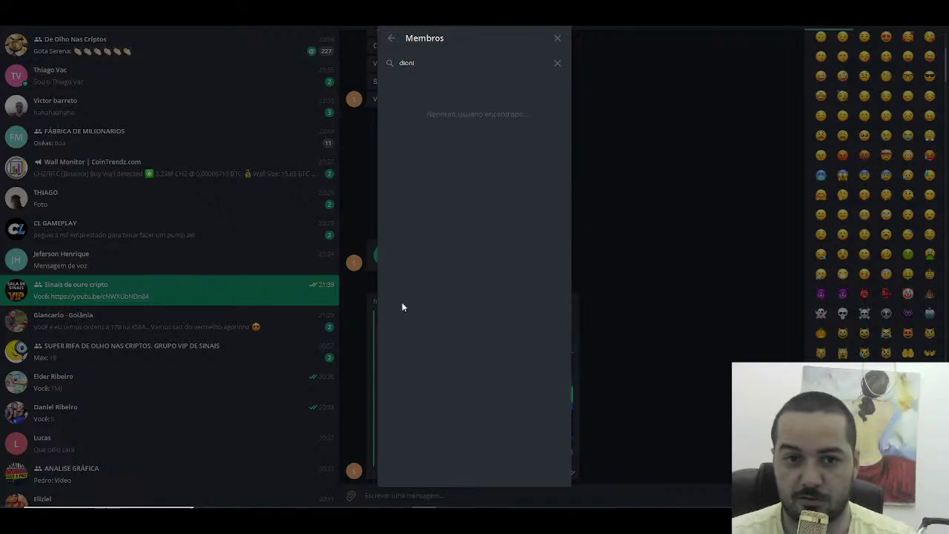
key(BackSpace)
key(BackSpace)
key(BackSpace)
key(BackSpace)
key(BackSpace)
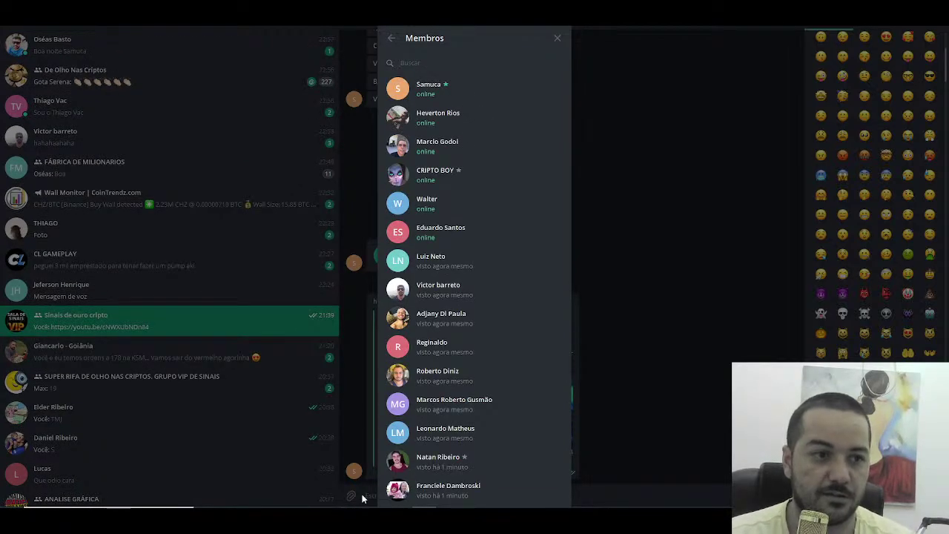
key(alt+Tab)
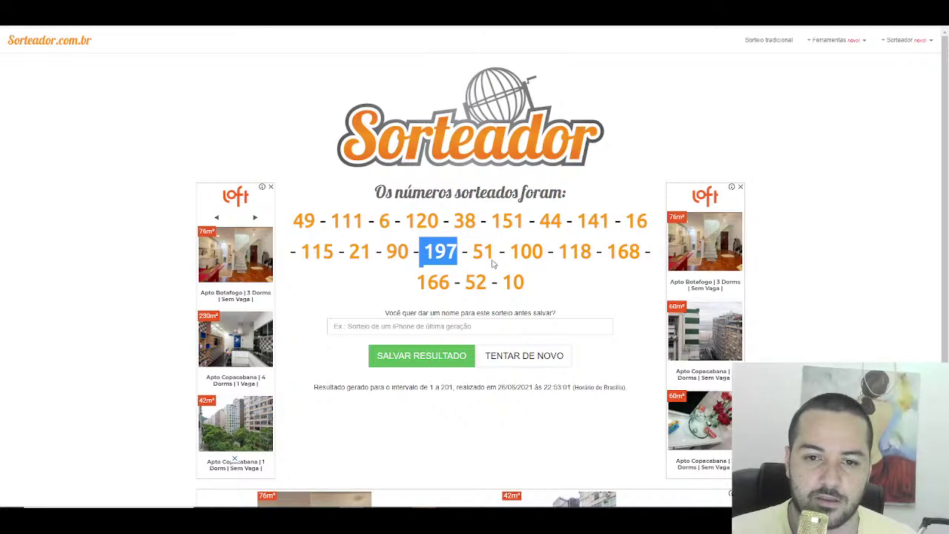
drag(494, 252, 473, 252)
key(alt+Tab)
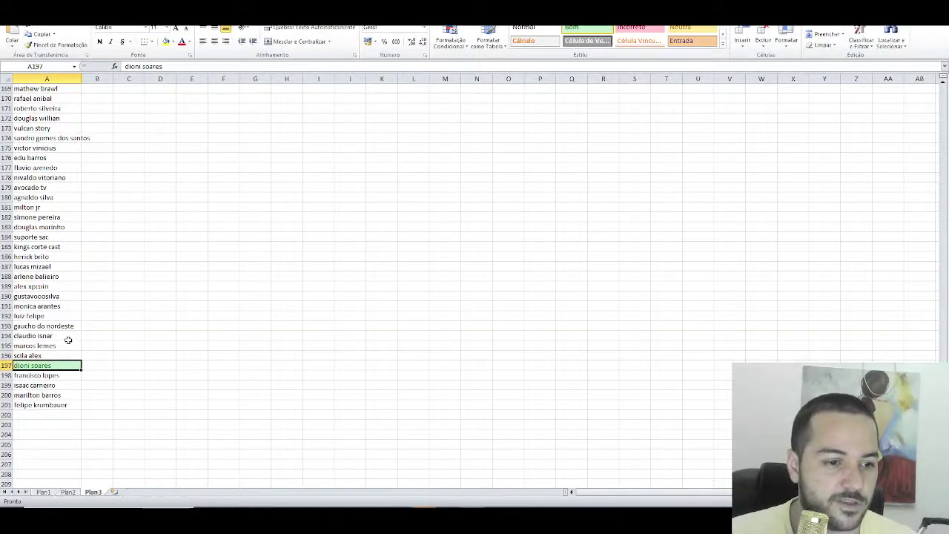
scroll(67, 340, up, 20)
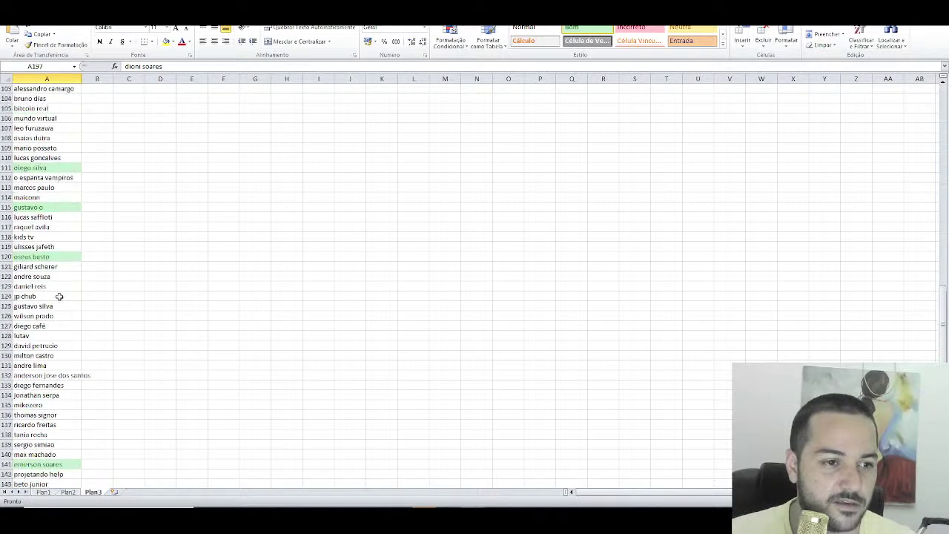
scroll(59, 296, up, 5)
click(46, 209)
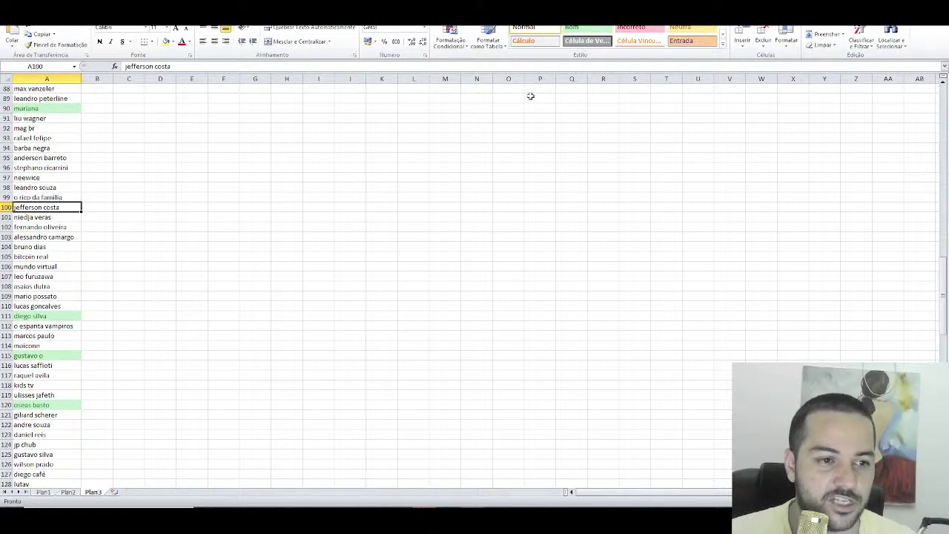
click(587, 32)
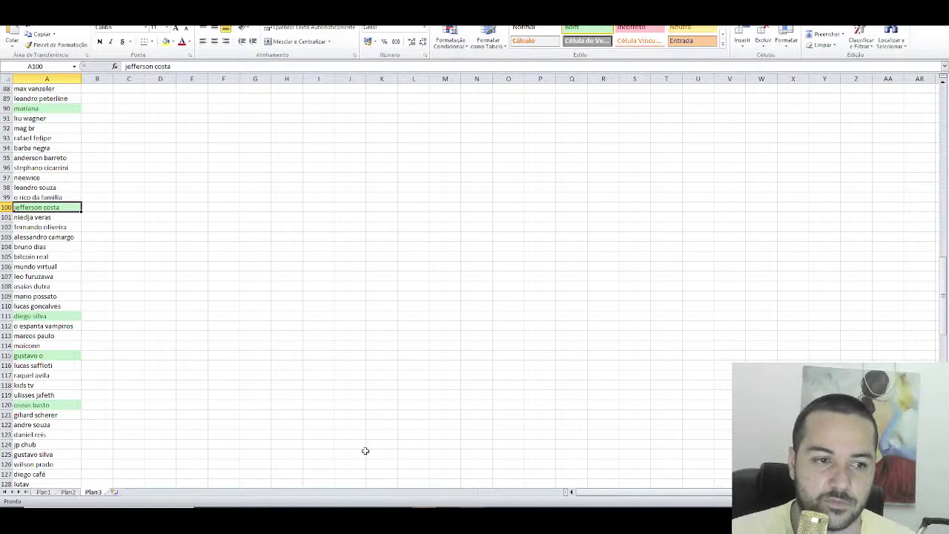
Step: Search the Telegram members for 'jeffer', then clear the search
key(alt+Tab)
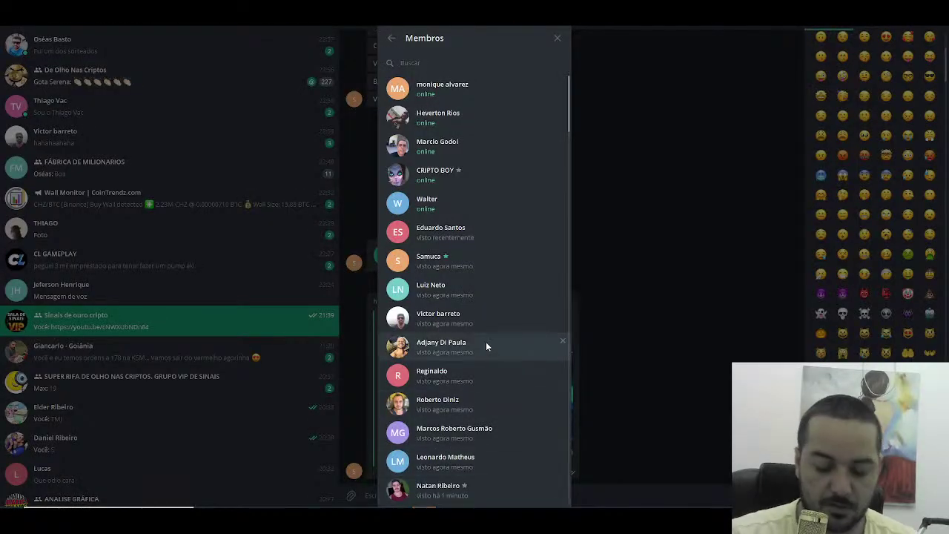
text(jef)
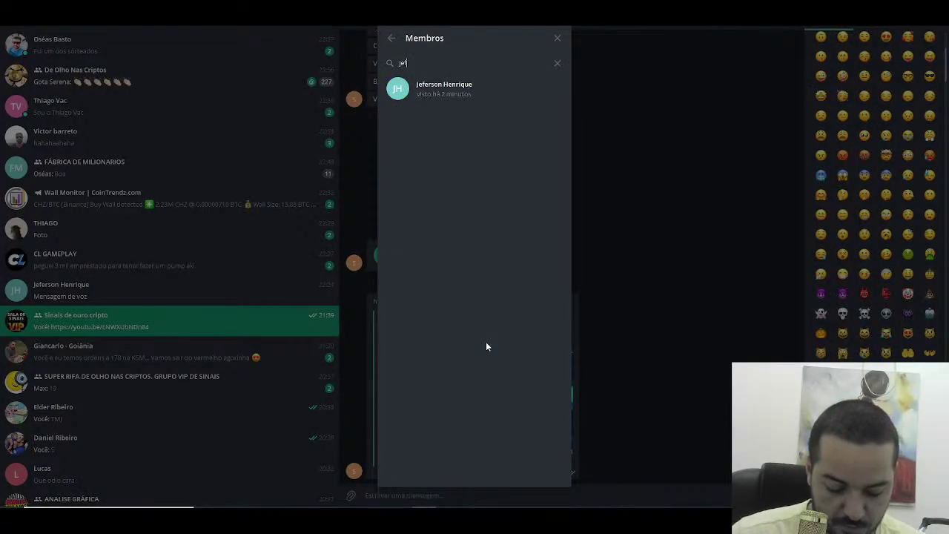
text(fer)
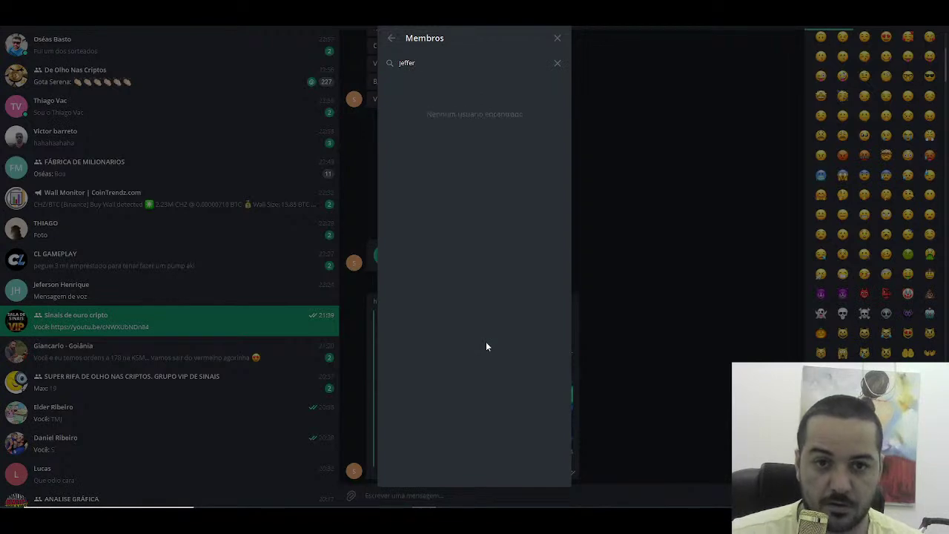
key(BackSpace)
key(BackSpace)
key(BackSpace)
key(BackSpace)
key(BackSpace)
key(BackSpace)
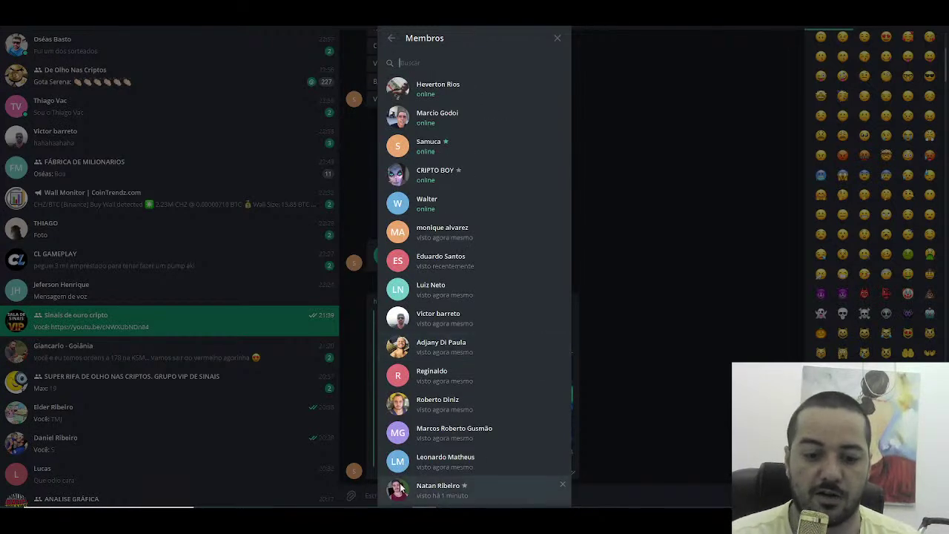
click(350, 470)
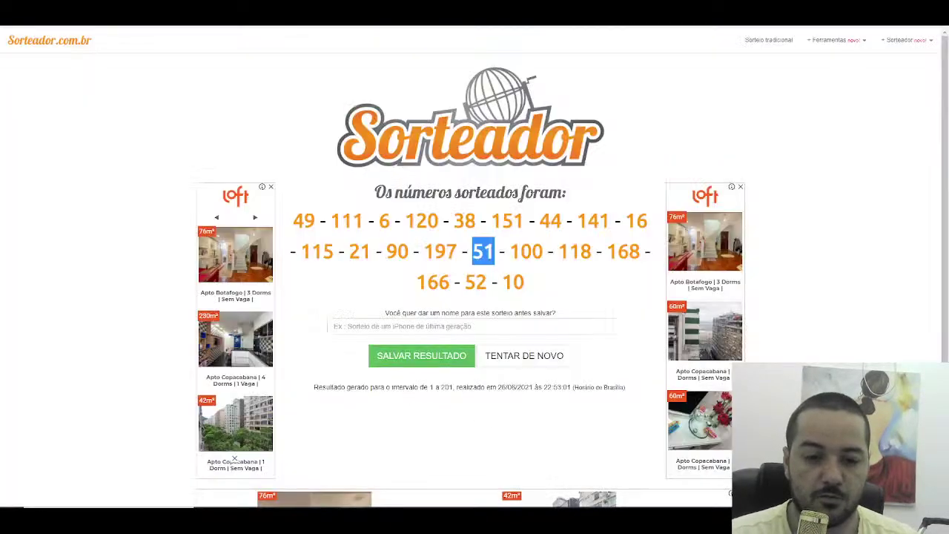
key(alt+Tab)
scroll(198, 282, up, 12)
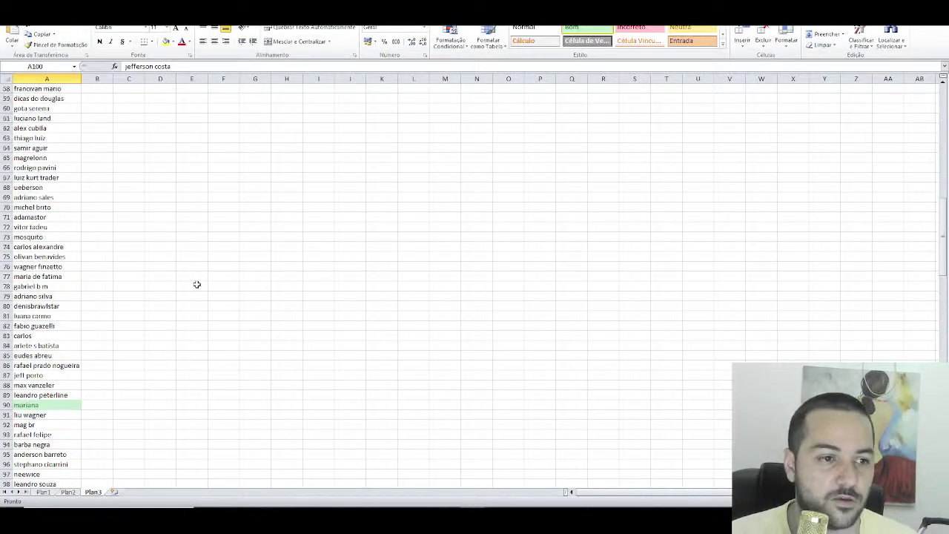
click(55, 138)
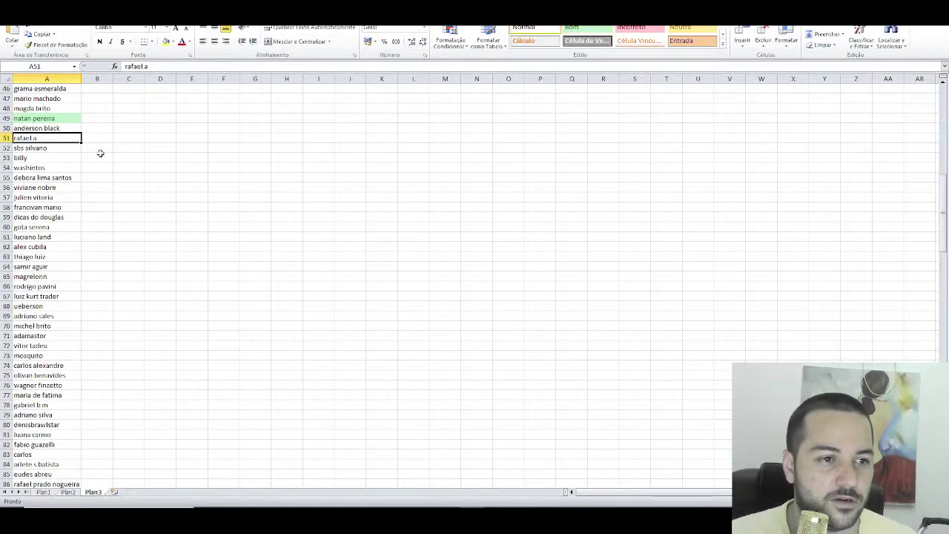
click(586, 29)
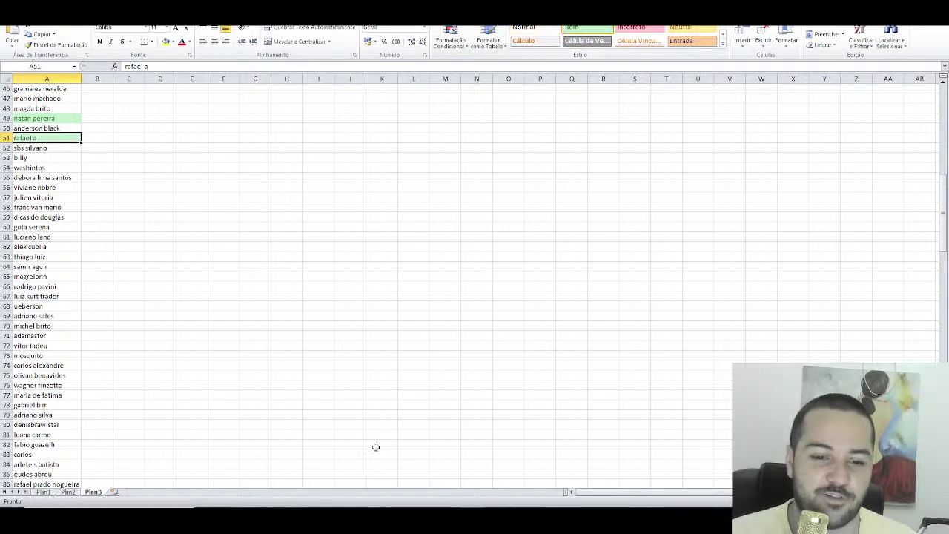
Step: Search the Telegram group members for 'rafael a', then clear the search
mouse_move(427, 519)
click(427, 467)
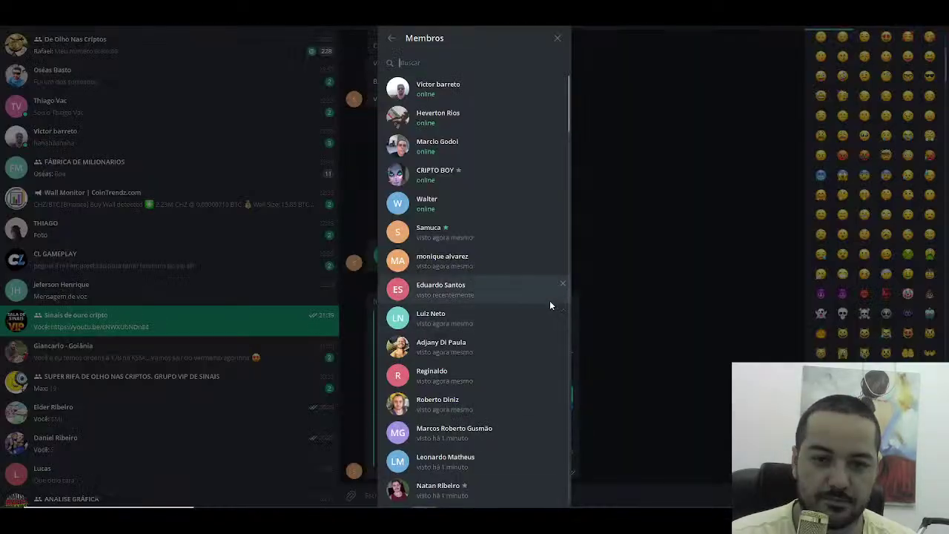
text(rafael a)
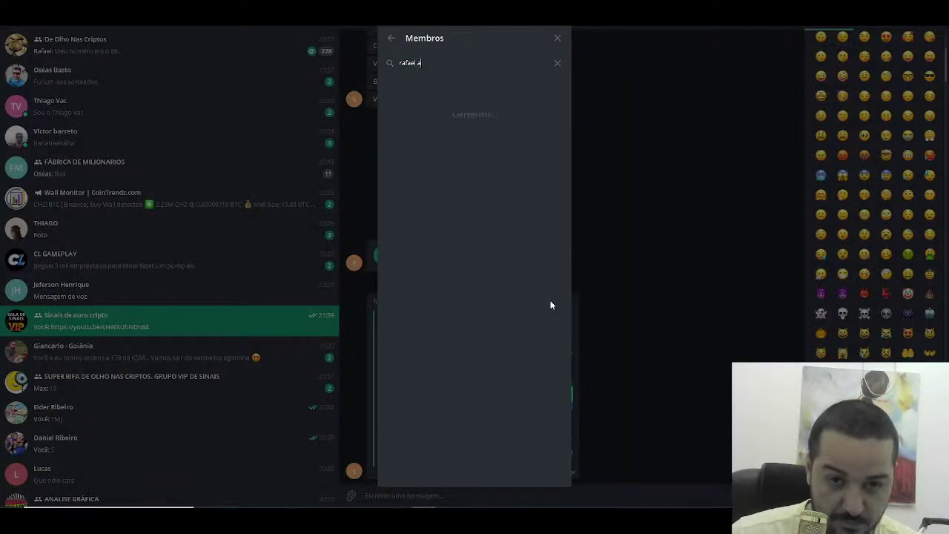
key(BackSpace)
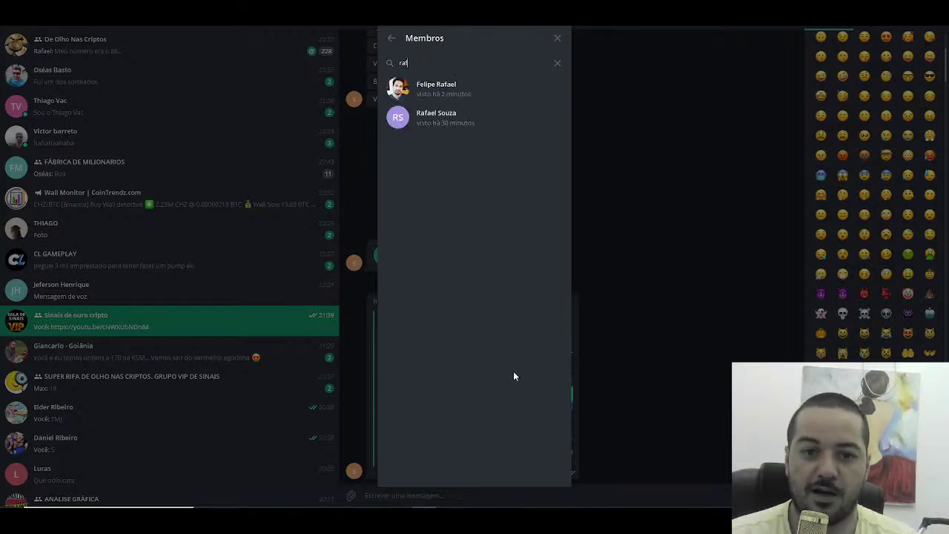
key(BackSpace)
key(BackSpace)
key(BackSpace)
Step: Mark drawn number 118 on the Sorteador results page
click(470, 519)
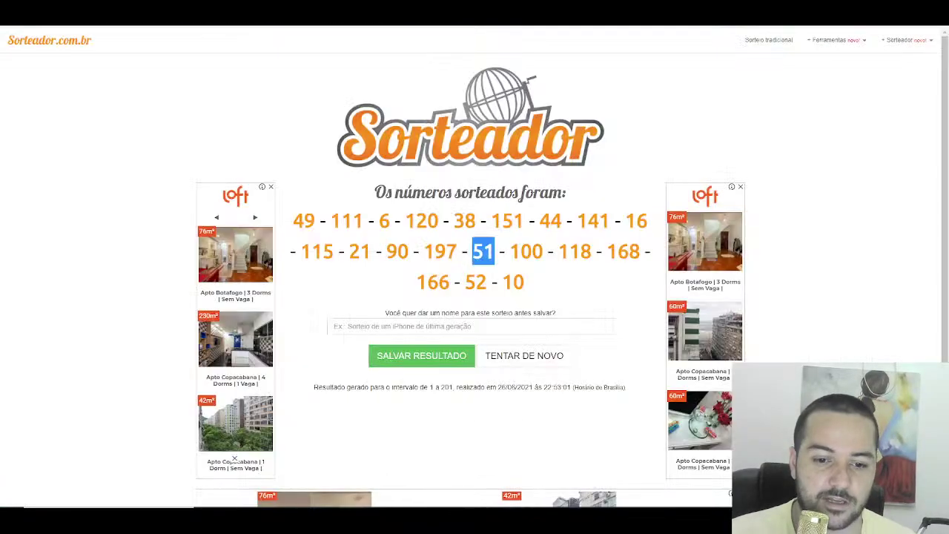
key(alt+Tab)
drag(561, 253, 580, 254)
Step: Scroll to kids tv in cell A118 and apply the green Bom winner style
click(470, 519)
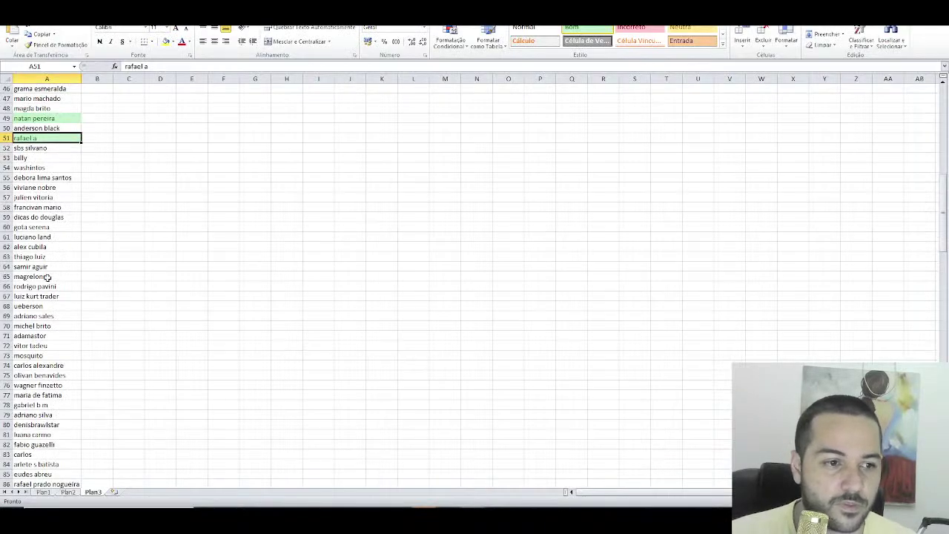
scroll(47, 277, down, 6)
scroll(63, 284, down, 5)
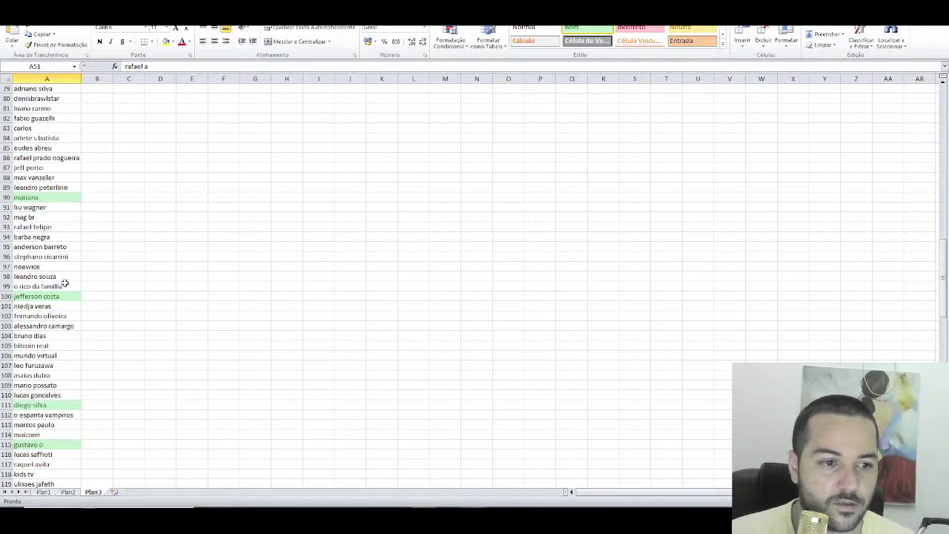
scroll(71, 312, down, 2)
scroll(57, 370, down, 1)
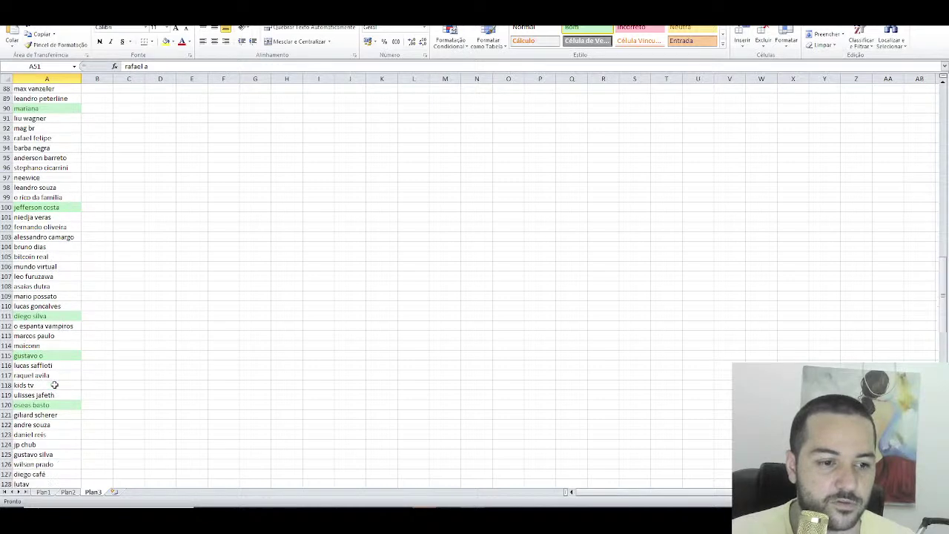
click(49, 385)
click(582, 28)
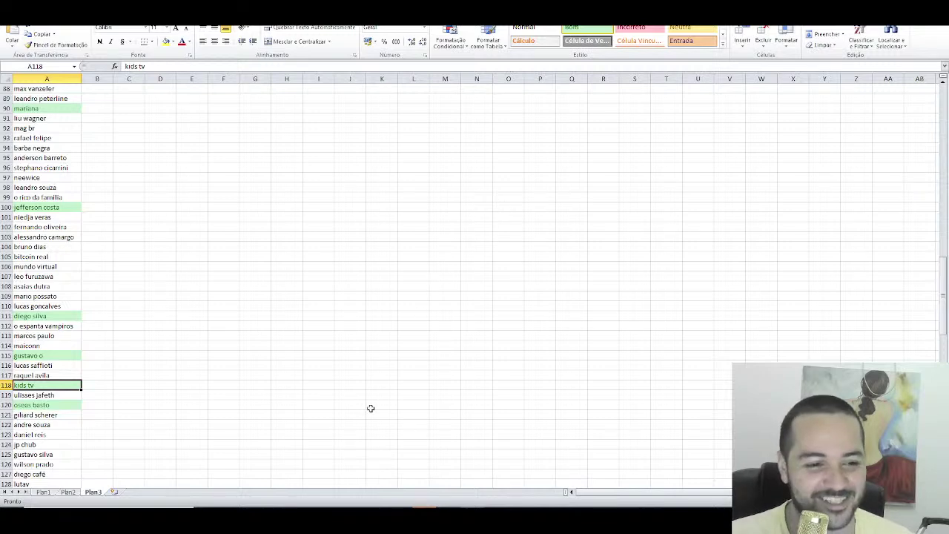
Step: Mark drawn number 168 on Sorteador and scroll the name list down toward row 168
mouse_move(350, 519)
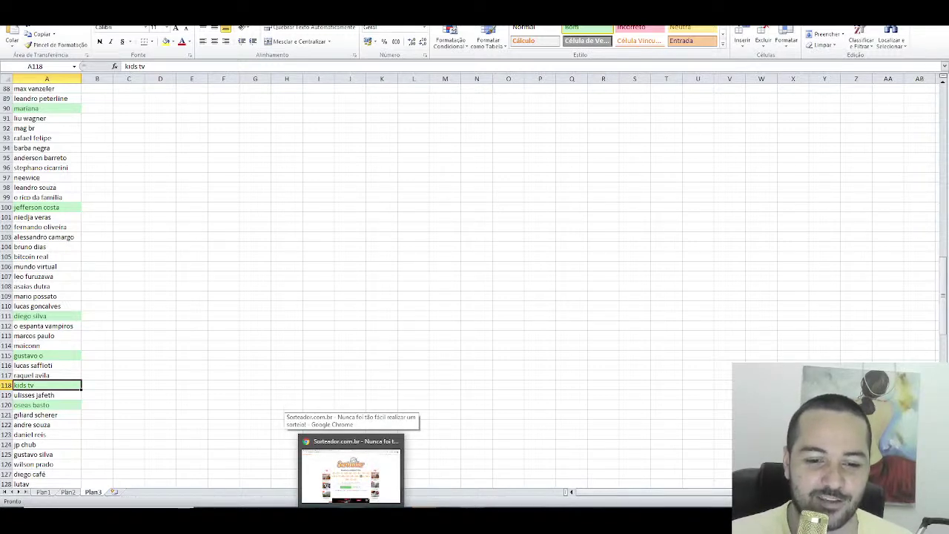
click(350, 475)
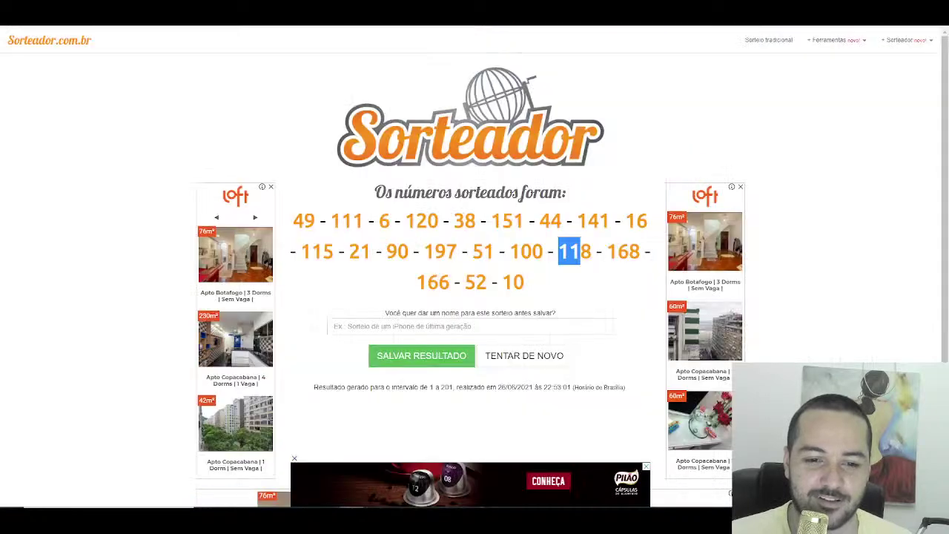
double_click(621, 255)
key(alt+Tab)
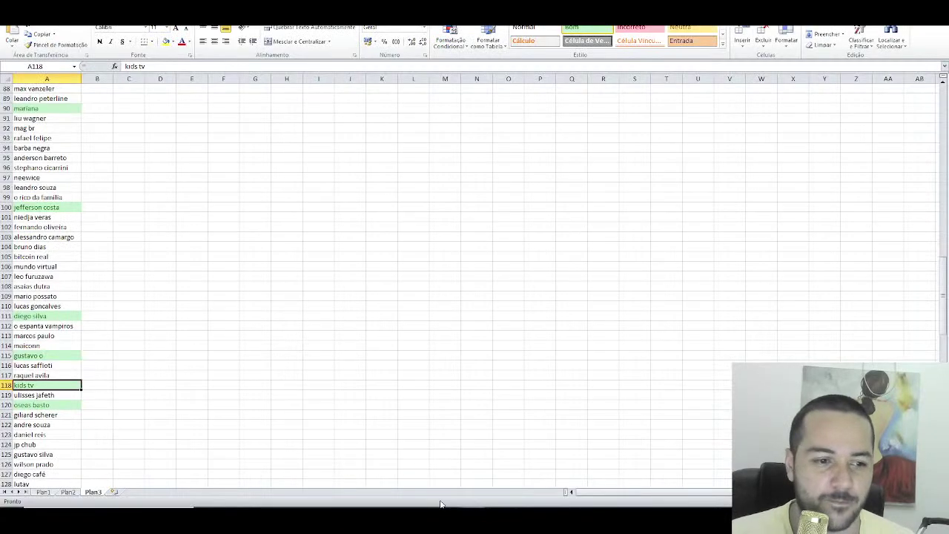
scroll(64, 388, down, 13)
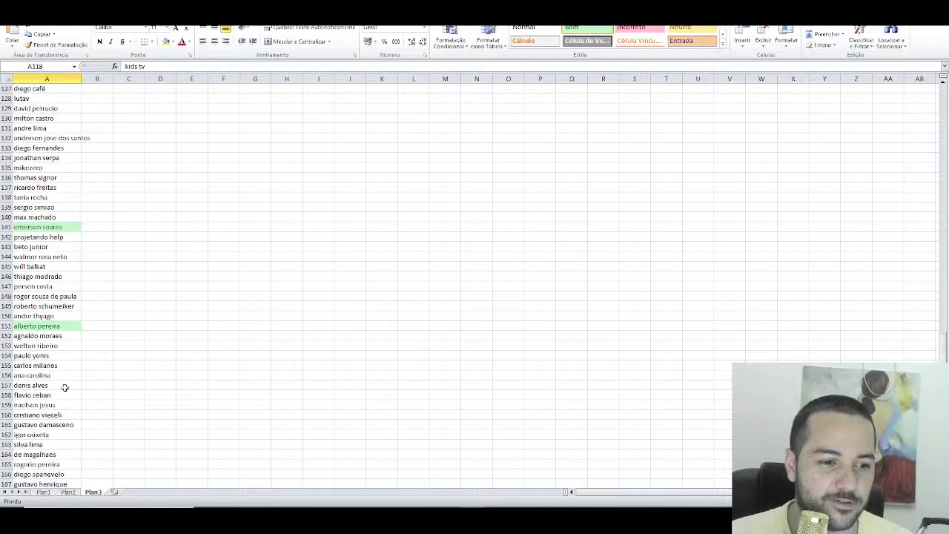
scroll(65, 387, down, 2)
scroll(49, 405, down, 2)
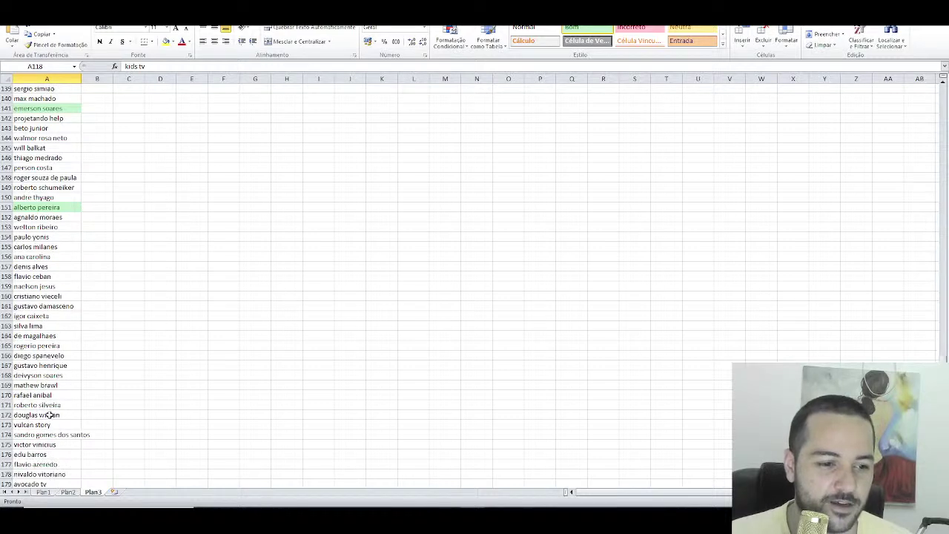
click(72, 376)
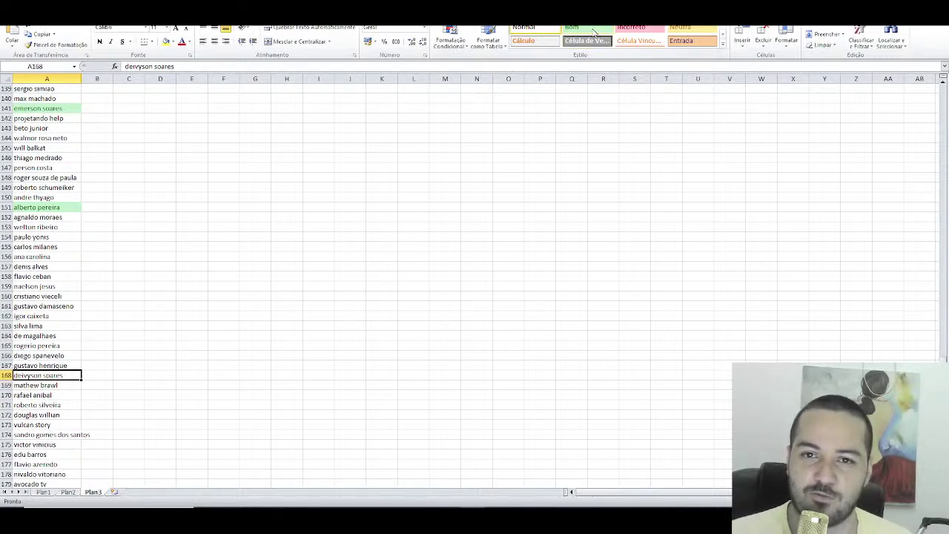
key(alt+Tab)
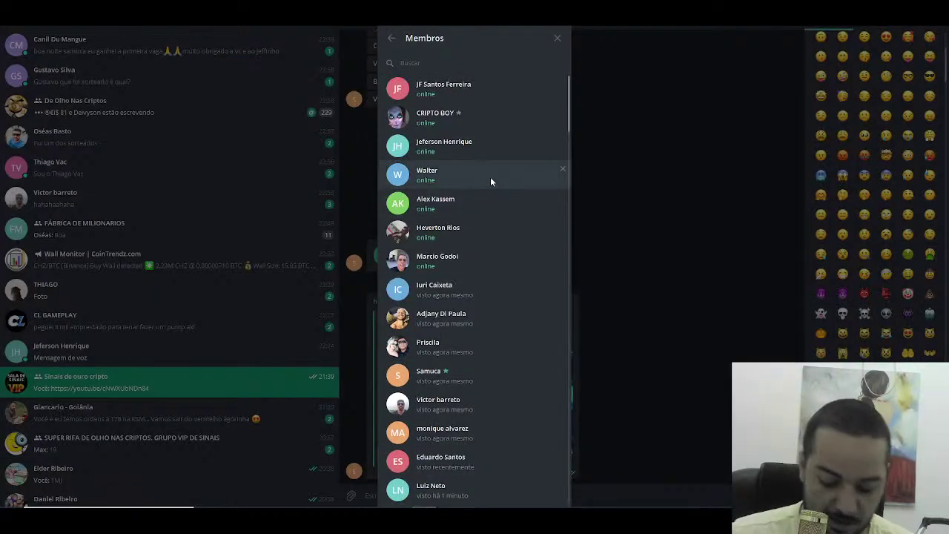
text(deyv)
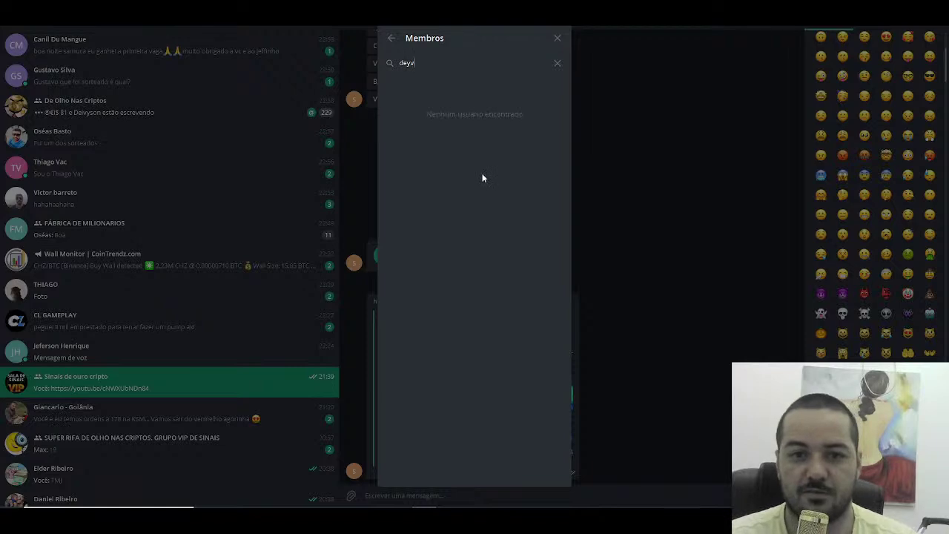
key(BackSpace)
key(BackSpace)
key(BackSpace)
key(BackSpace)
key(alt+Tab)
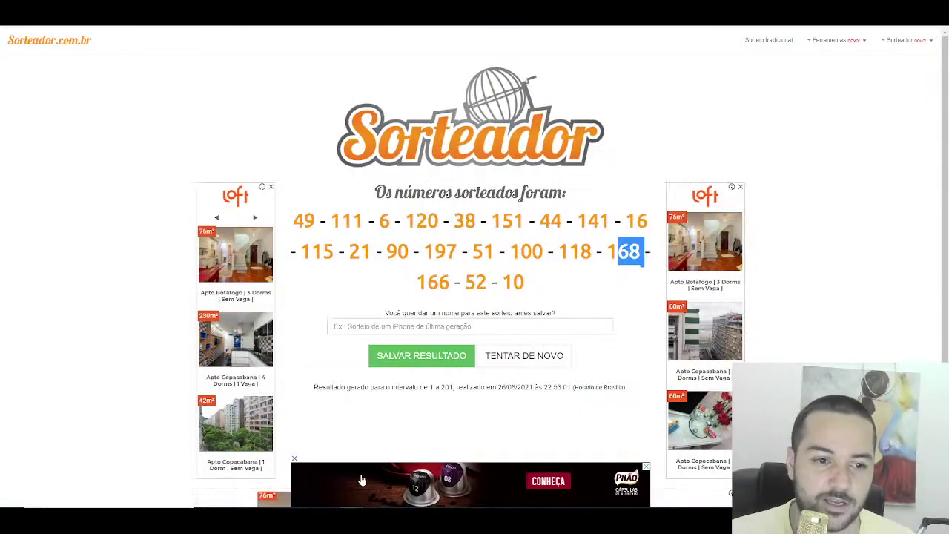
key(alt+Tab)
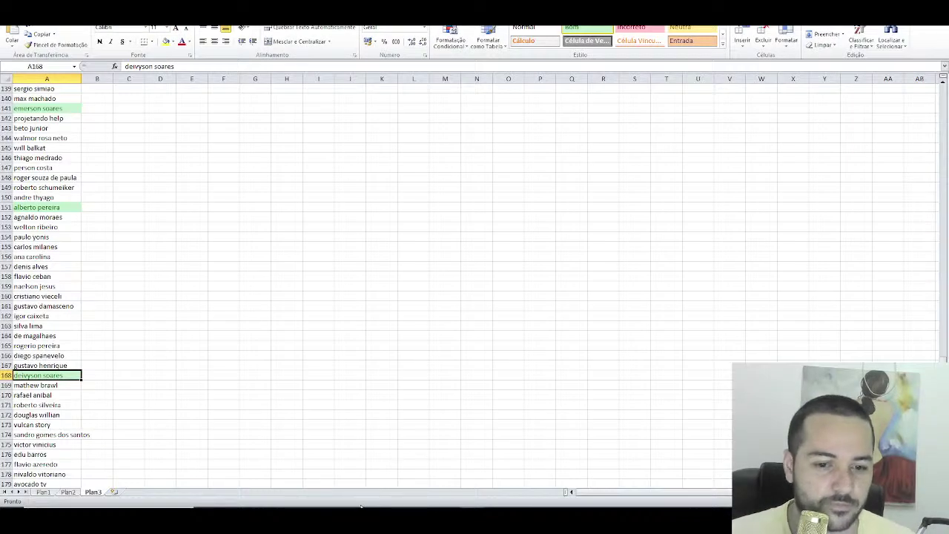
key(alt+Tab)
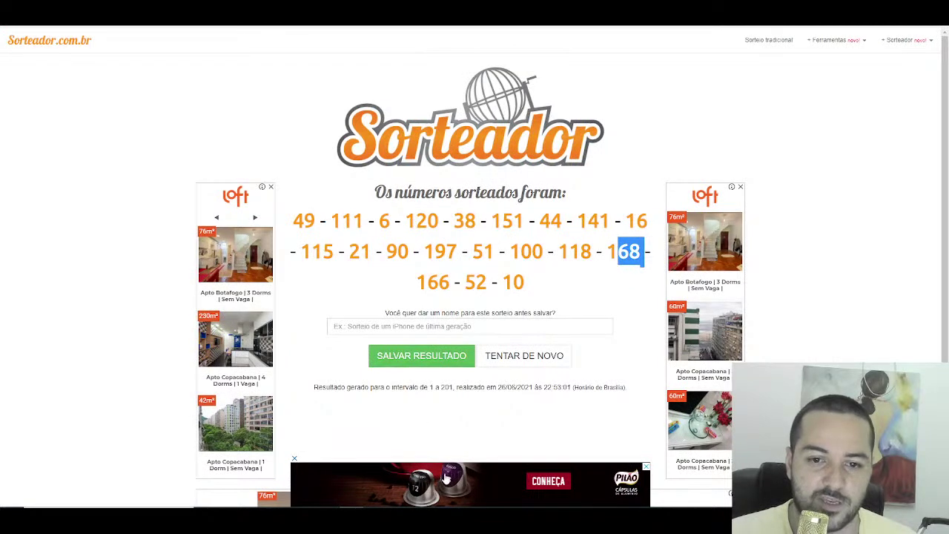
key(alt+Tab)
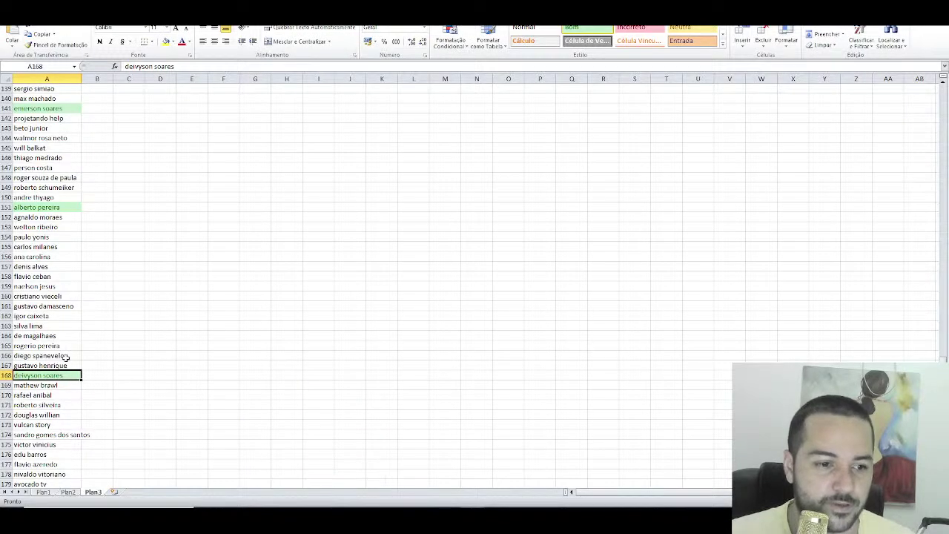
click(66, 357)
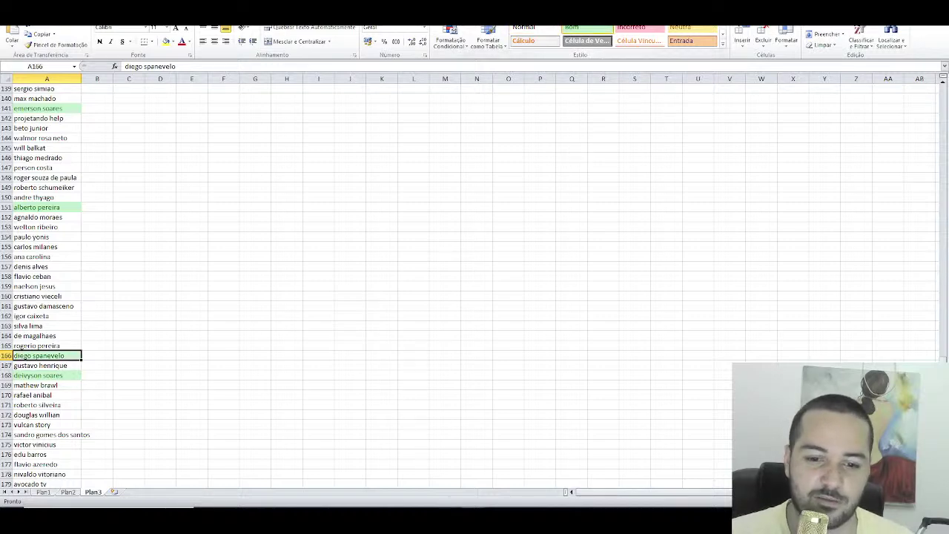
key(alt+Tab)
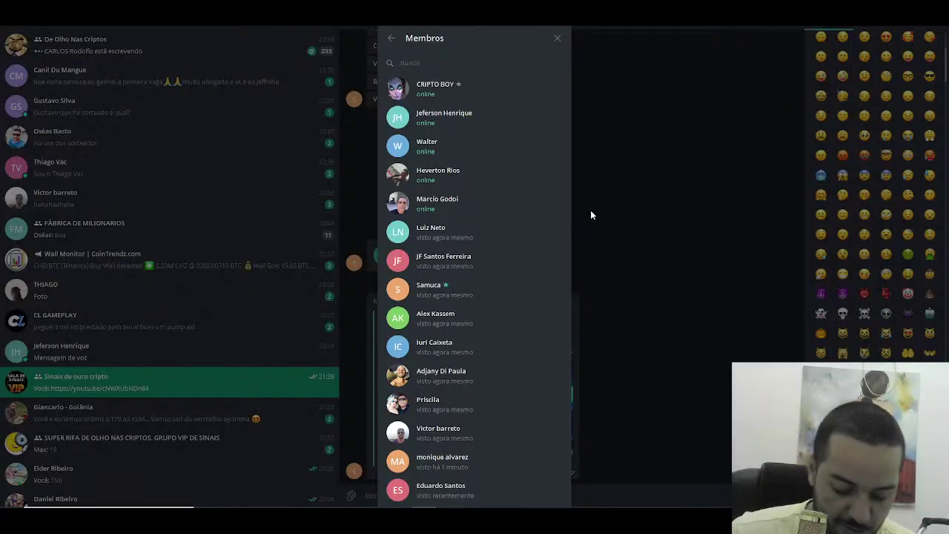
text(diego)
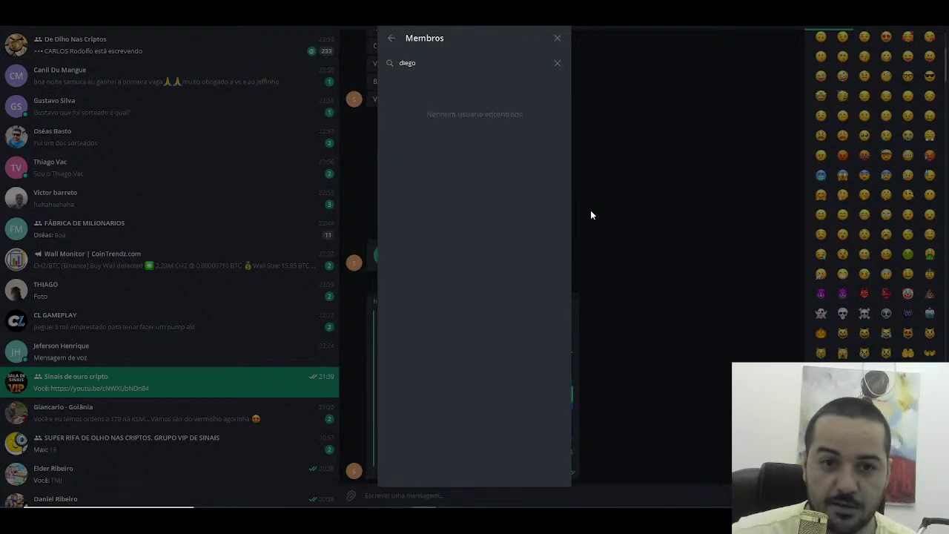
key(BackSpace)
key(BackSpace)
key(BackSpace)
key(BackSpace)
key(BackSpace)
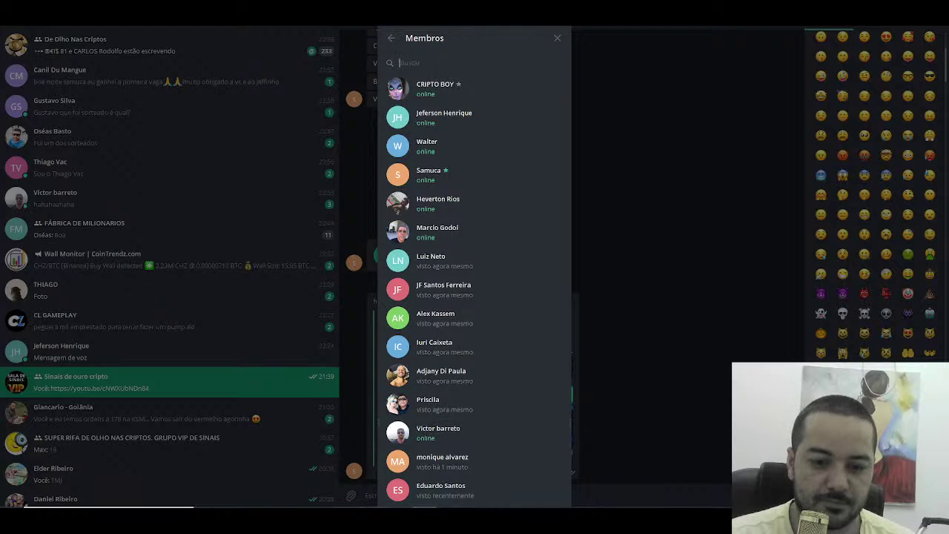
key(alt+Tab)
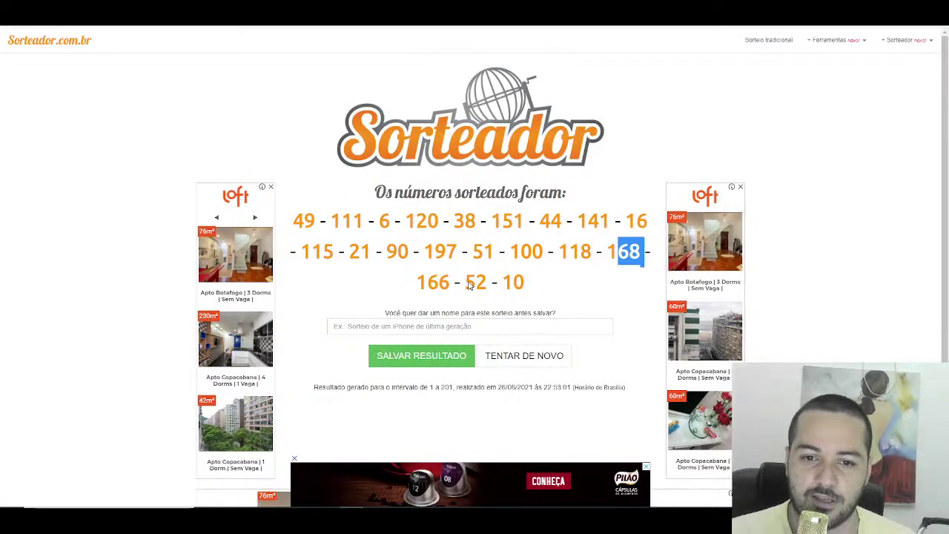
double_click(471, 283)
key(alt+Tab)
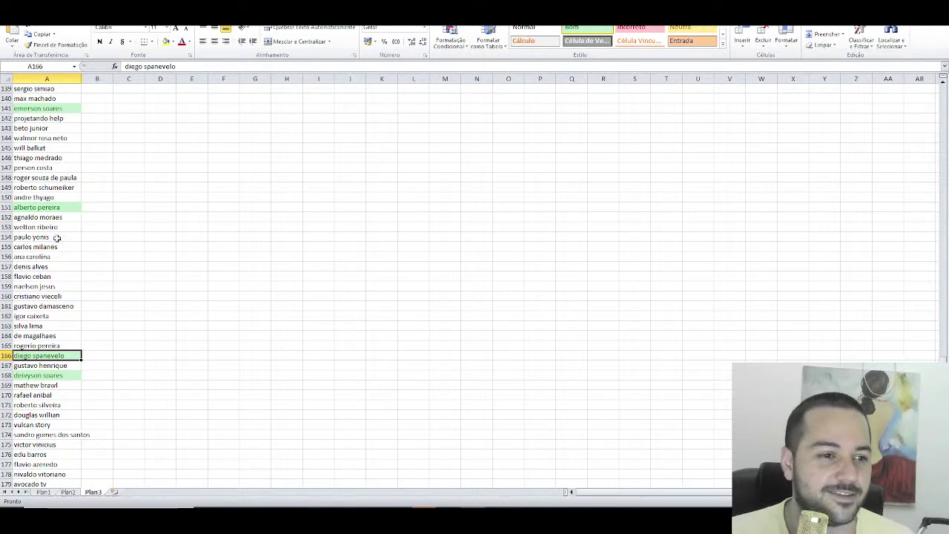
scroll(53, 222, up, 12)
Step: Select sbs silvano in cell A52 for drawn number 52
scroll(46, 209, up, 20)
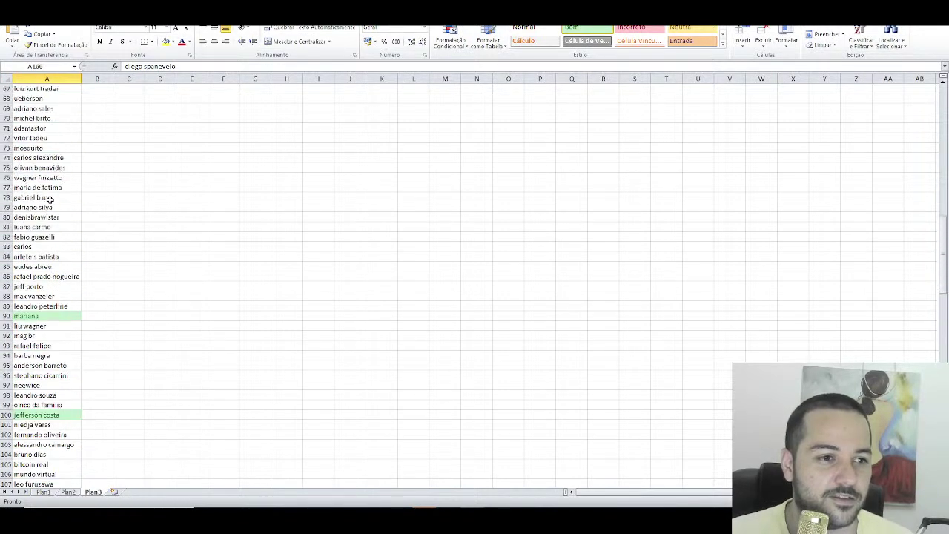
click(48, 238)
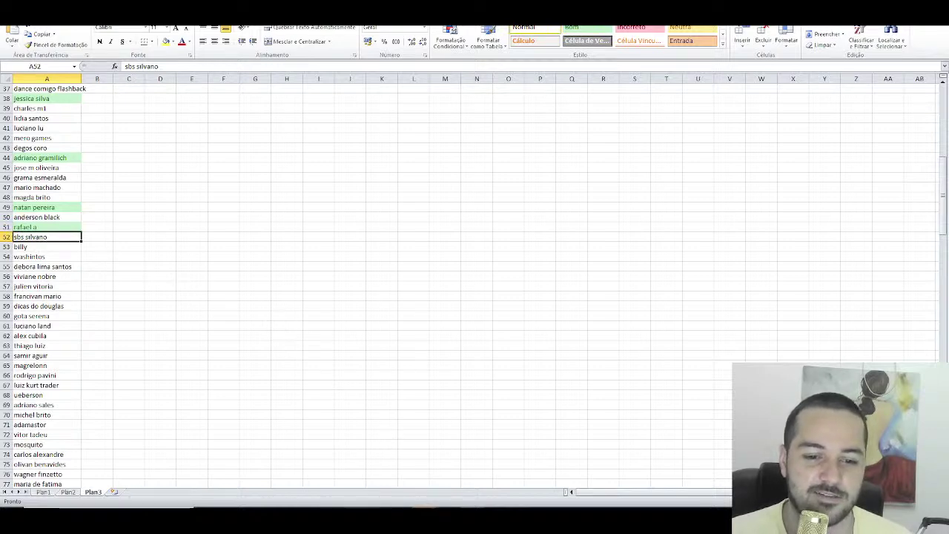
mouse_move(350, 521)
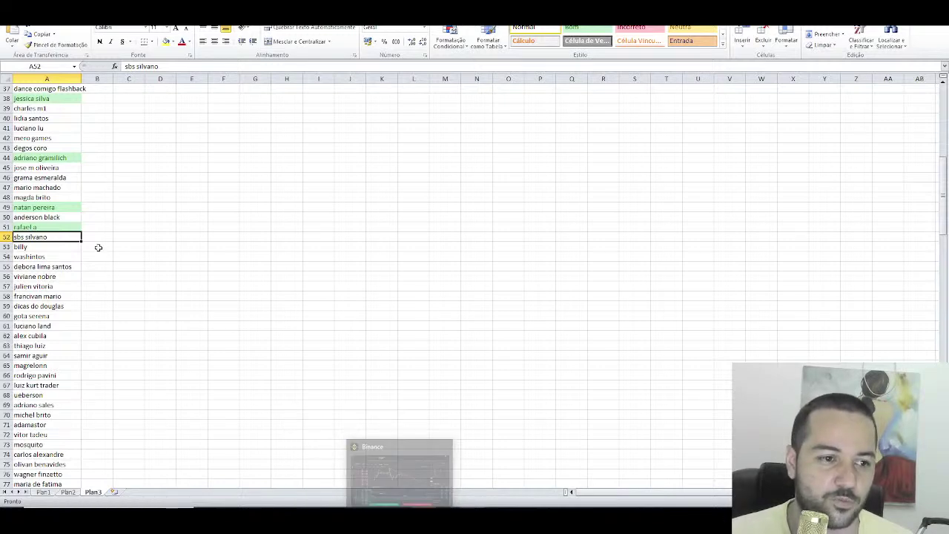
click(588, 40)
scroll(64, 264, up, 11)
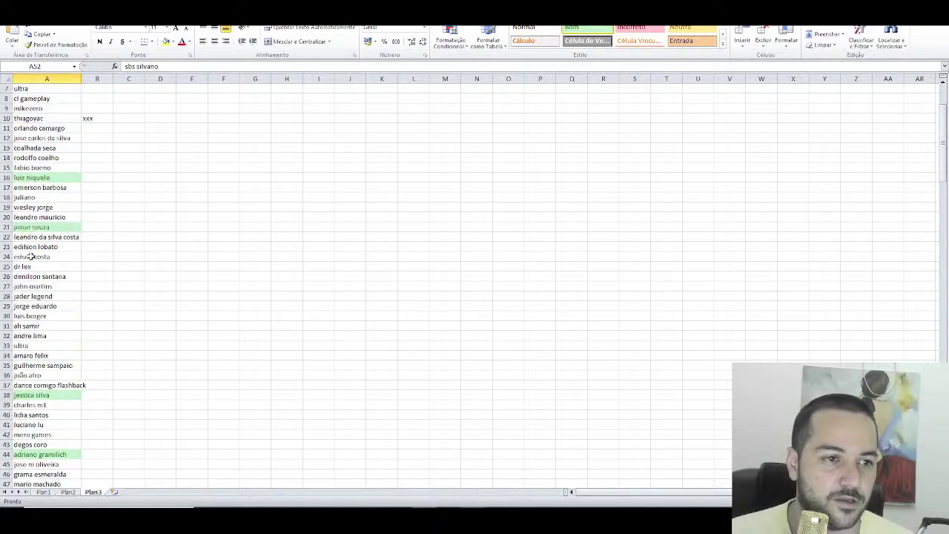
click(57, 148)
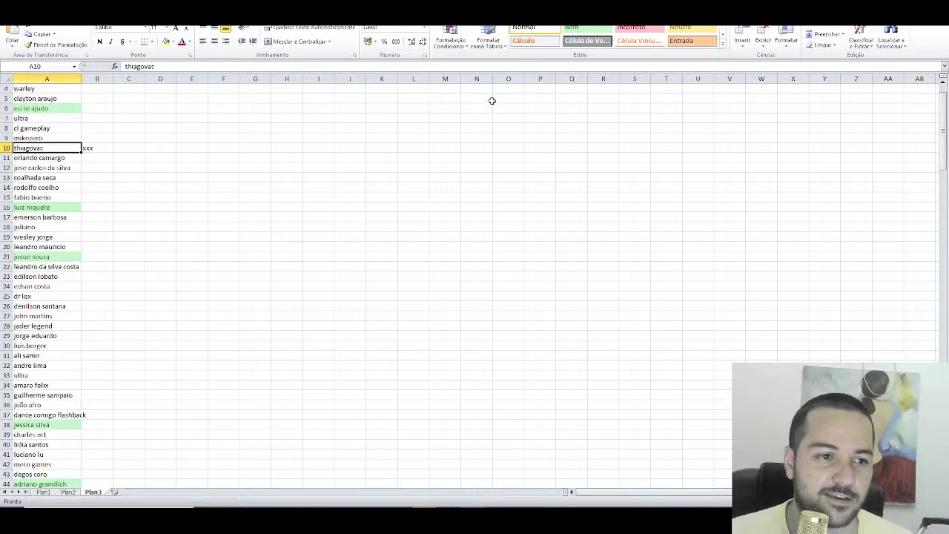
click(109, 148)
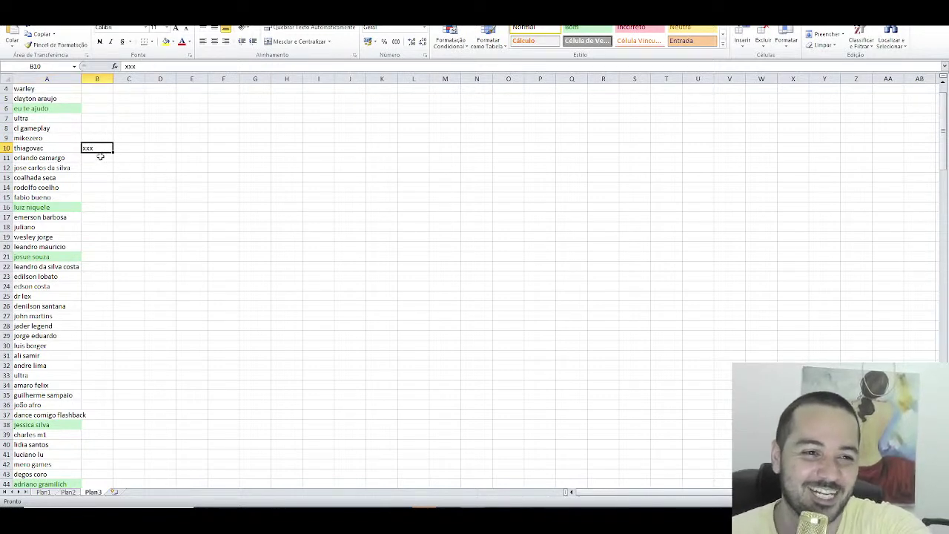
click(100, 156)
mouse_move(100, 156)
mouse_down()
mouse_move(104, 168)
mouse_move(100, 156)
mouse_up()
click(37, 149)
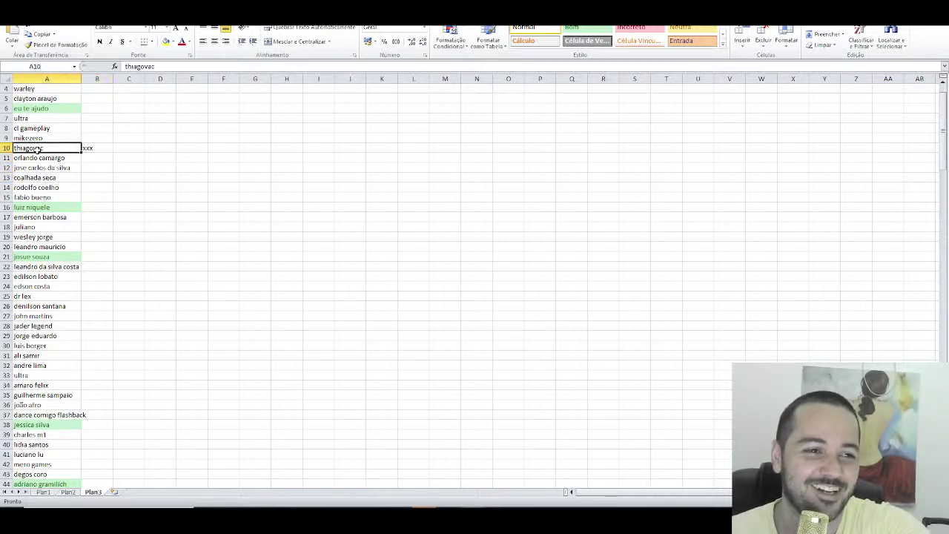
click(573, 29)
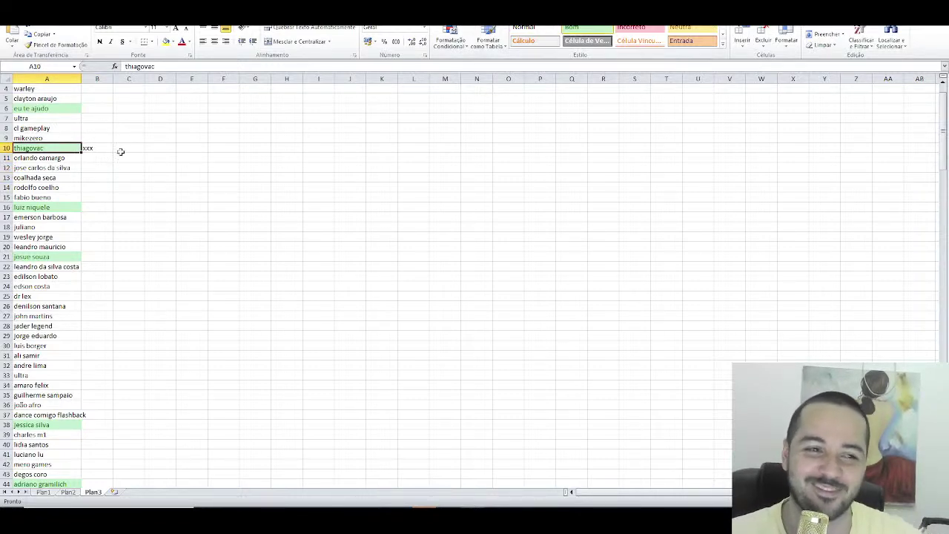
click(97, 149)
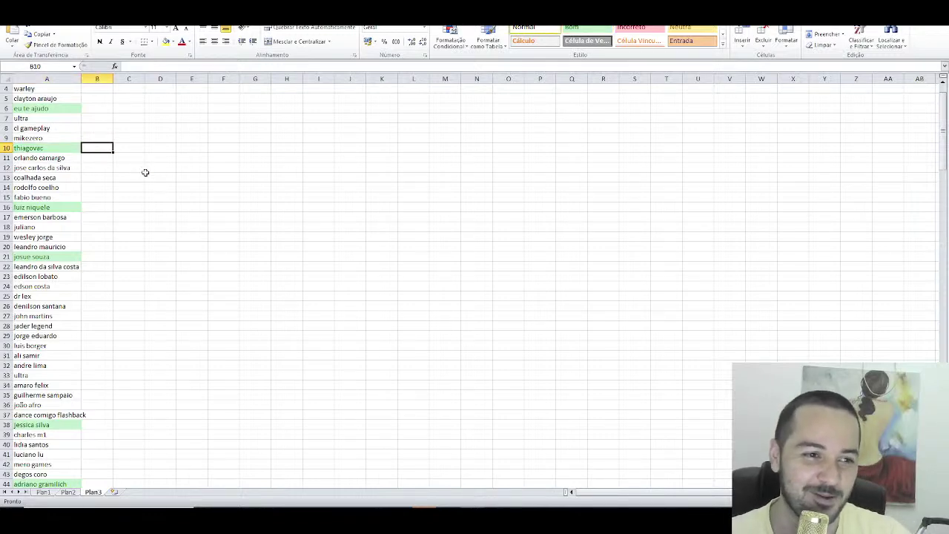
click(88, 160)
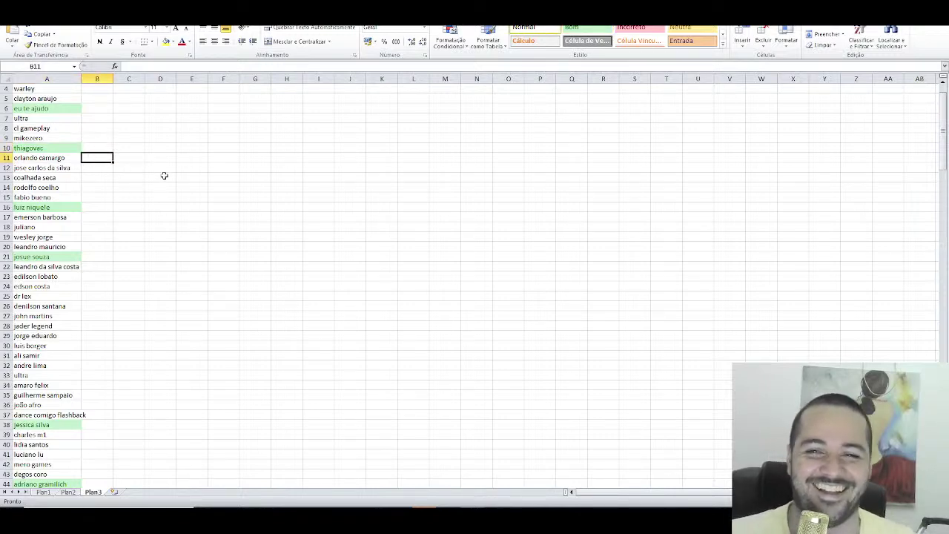
scroll(86, 167, up, 1)
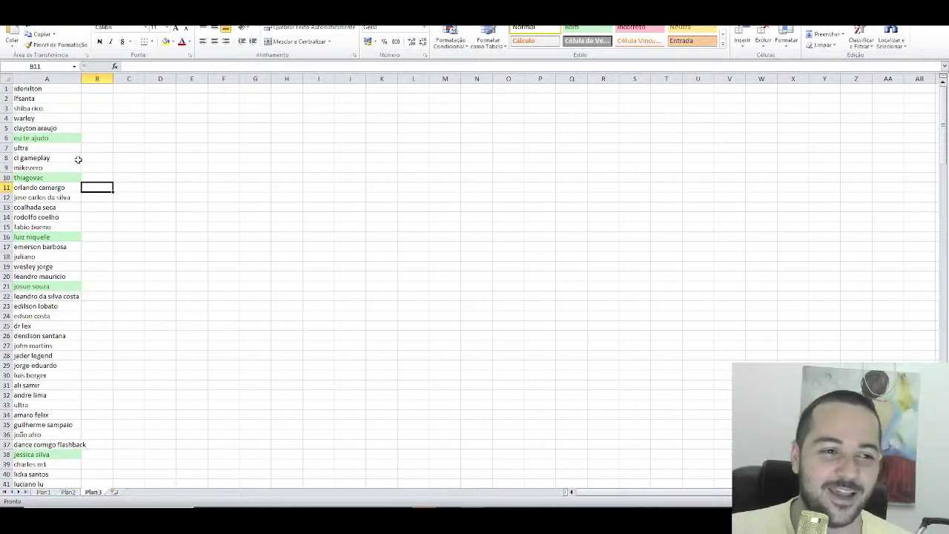
click(46, 138)
key(Down)
key(Down)
key(Down)
key(Down)
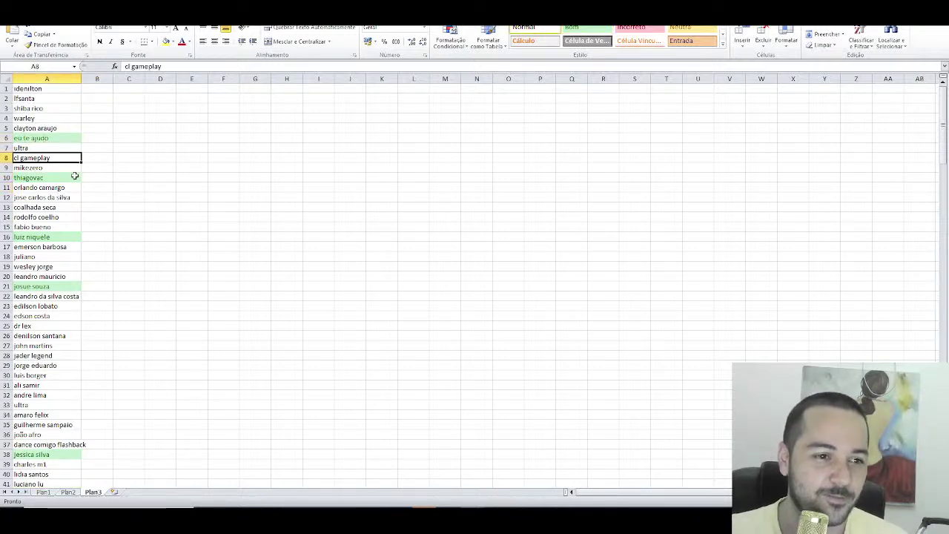
click(106, 138)
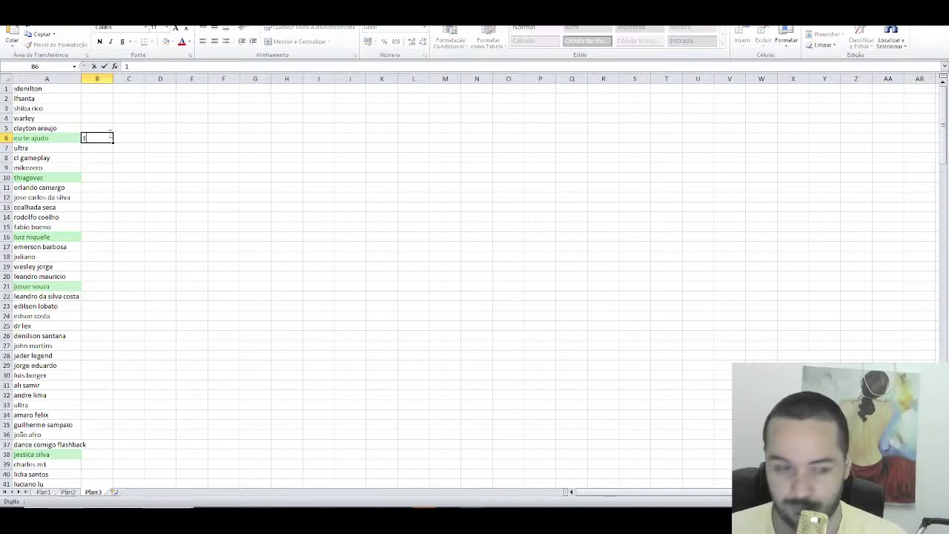
key(Down)
key(Down)
key(Down)
key(Down)
text(2)
key(Return)
key(Down)
key(Down)
key(Down)
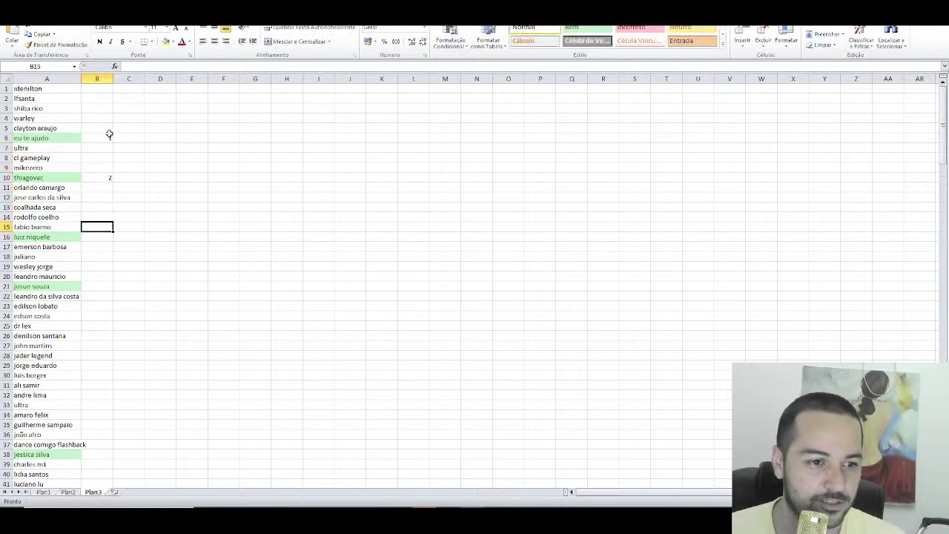
key(Down)
key(Down)
text(3)
key(Return)
key(Down)
key(Down)
key(Down)
key(Down)
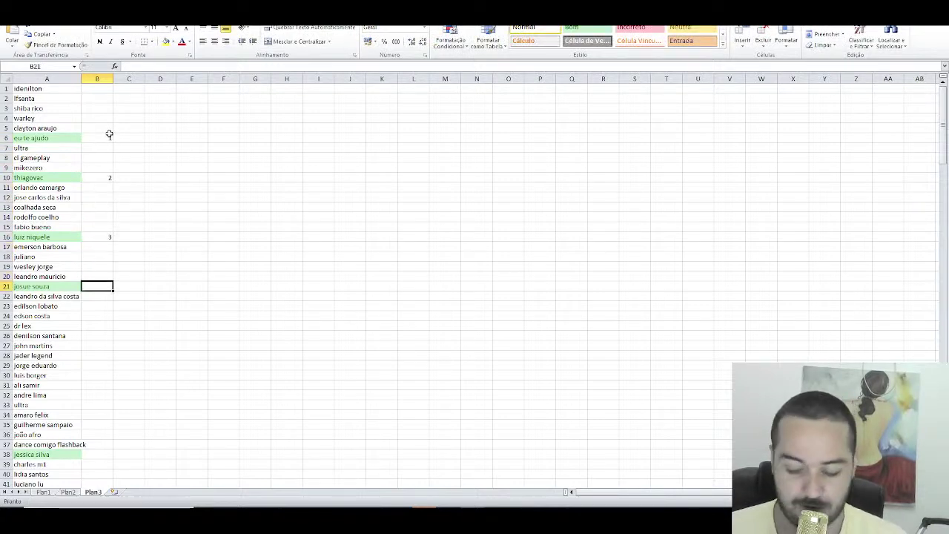
text(4)
key(Return)
key(Down)
key(Down)
key(Down)
key(Down)
key(Down)
key(Down)
key(Down)
key(Down)
key(Down)
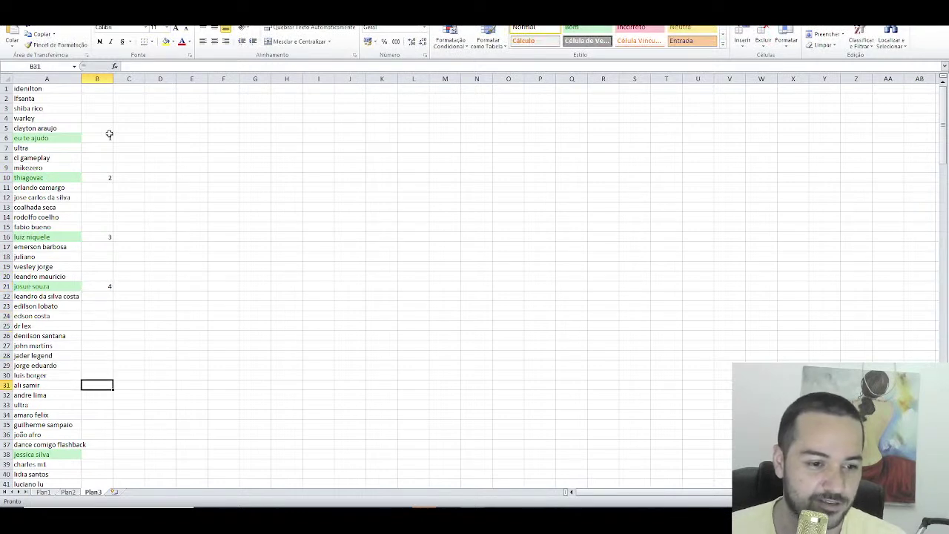
key(Down)
key(Down)
key(Down)
key(Down)
key(Down)
key(Down)
key(Down)
text(5)
key(Return)
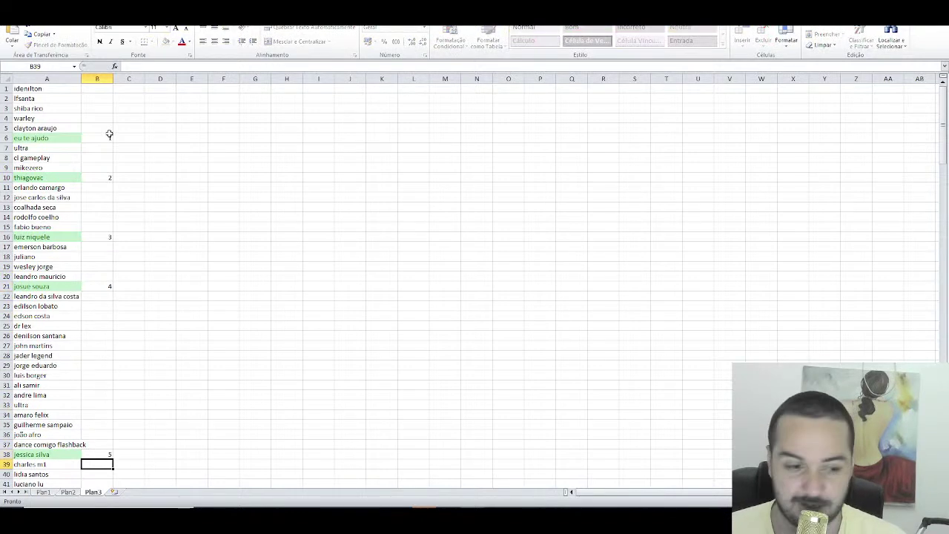
key(Down)
key(Down)
key(Down)
key(Down)
key(Down)
key(Down)
key(Down)
key(Up)
key(Up)
key(Up)
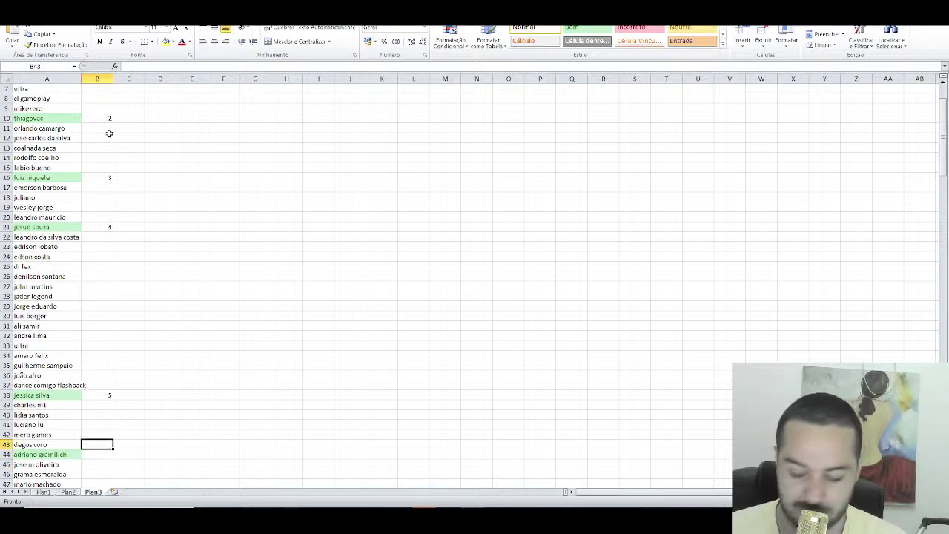
key(Down)
text(6)
key(Return)
key(Down)
key(Down)
key(Down)
key(Down)
key(Down)
key(Down)
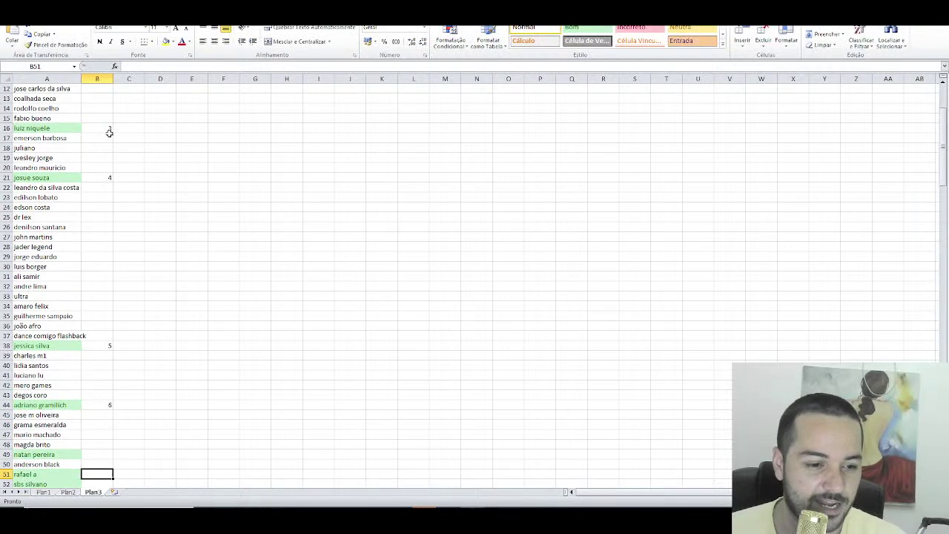
key(Up)
key(Up)
text(7)
key(Return)
key(Down)
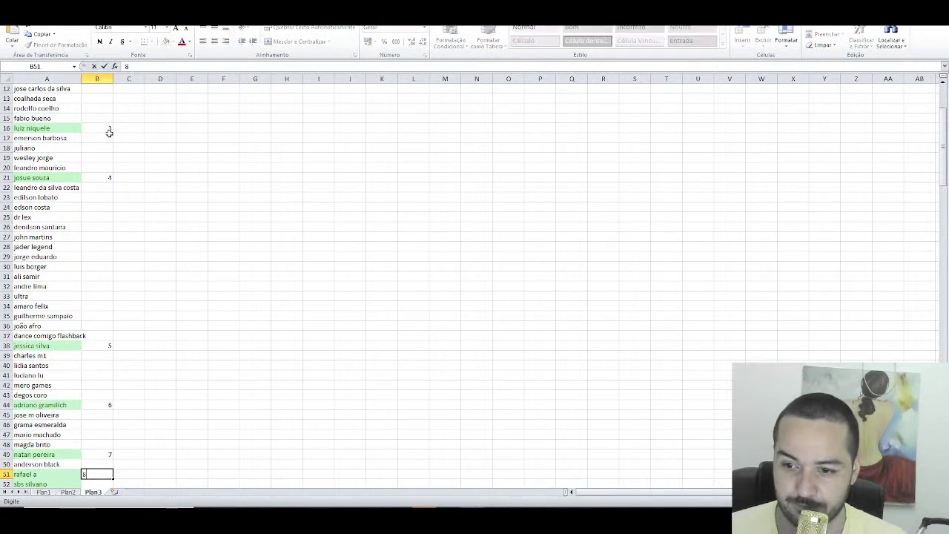
text(8)
key(Return)
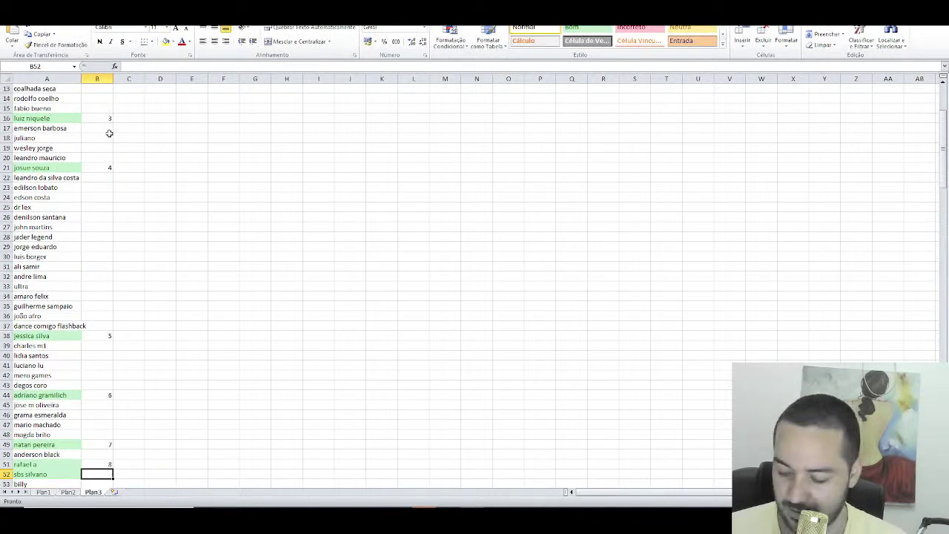
text(9)
key(Return)
key(Down)
key(Down)
key(Down)
key(Down)
key(Down)
key(Down)
key(Down)
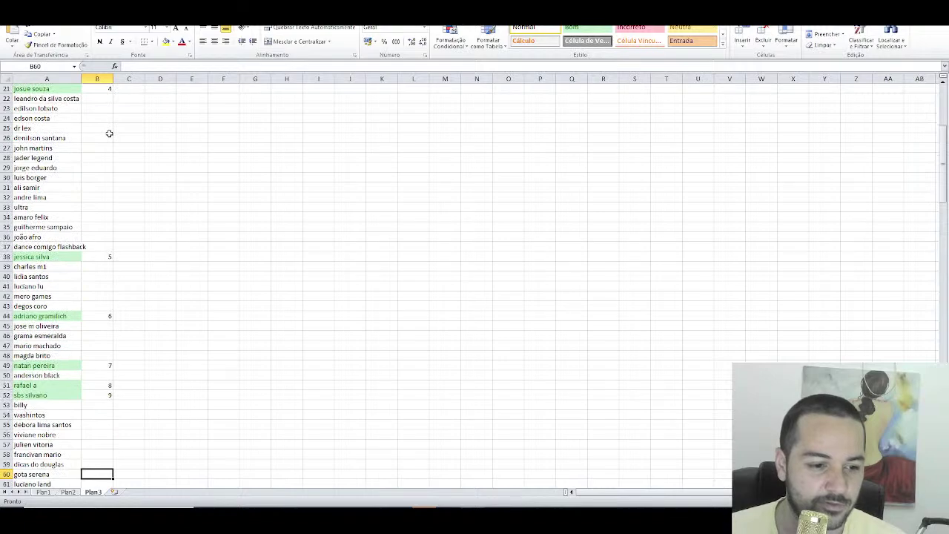
key(Down)
key(Down)
key(Down)
key(Down)
key(Down)
key(Down)
key(Down)
key(Down)
key(Down)
key(Down)
key(Down)
key(Down)
key(Down)
key(Down)
key(Down)
key(Down)
key(Down)
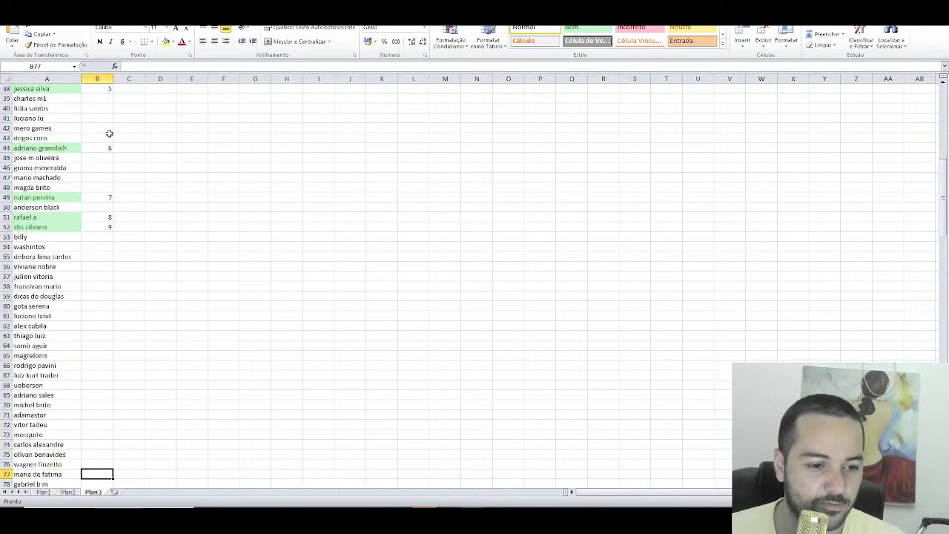
key(Down)
key(Down)
key(Down)
key(Down)
key(Down)
key(Down)
key(Down)
key(Down)
key(Down)
key(Down)
key(Down)
key(Down)
key(Down)
key(Down)
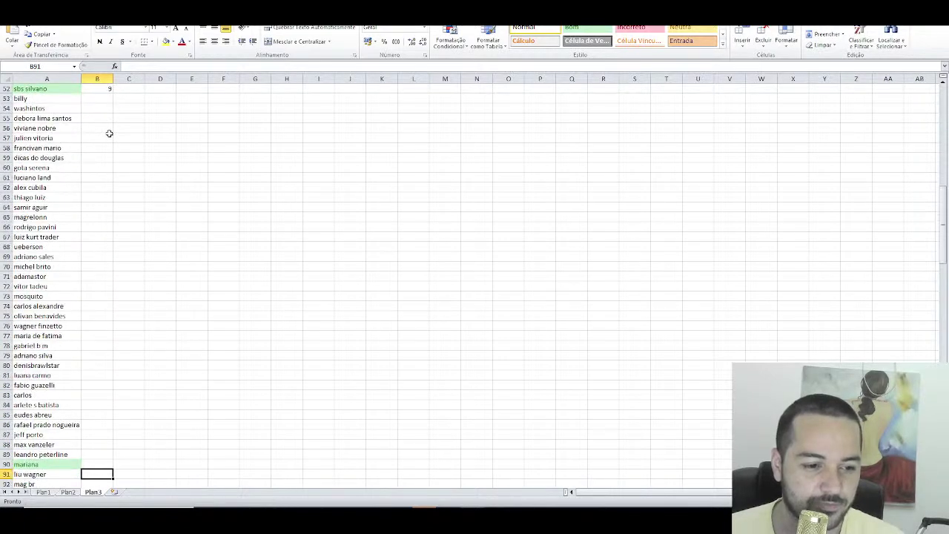
key(Up)
text(10)
key(Return)
key(Down)
key(Down)
key(Down)
key(Down)
key(Down)
key(Down)
key(Down)
key(Down)
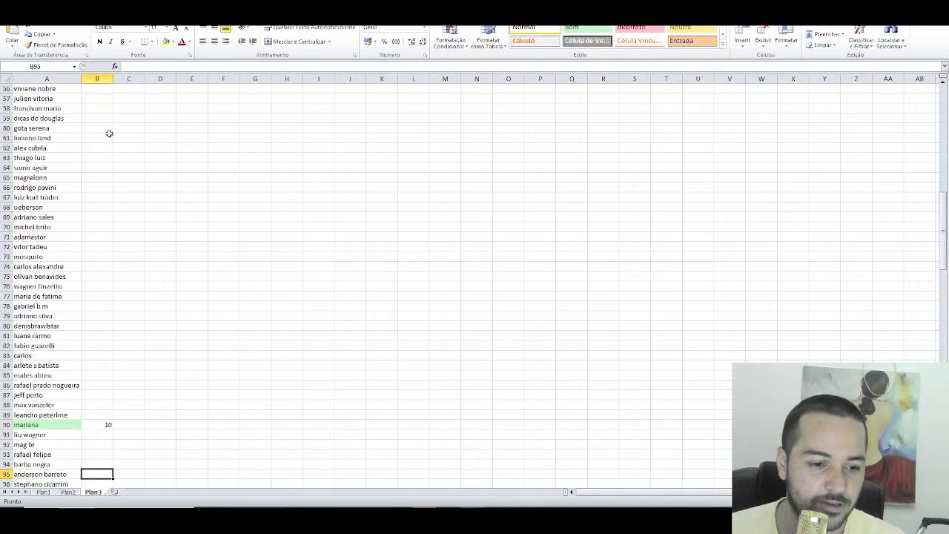
key(Down)
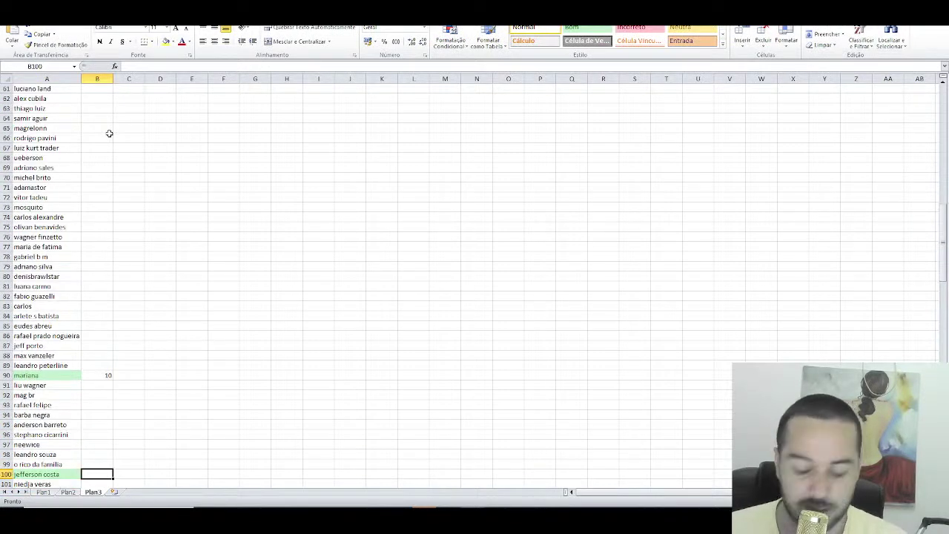
text(11)
key(Return)
Step: Number the next green-highlighted winners 12 through 17 in column B
key(Down)
key(Down)
key(Down)
key(Down)
key(Down)
key(Down)
key(Down)
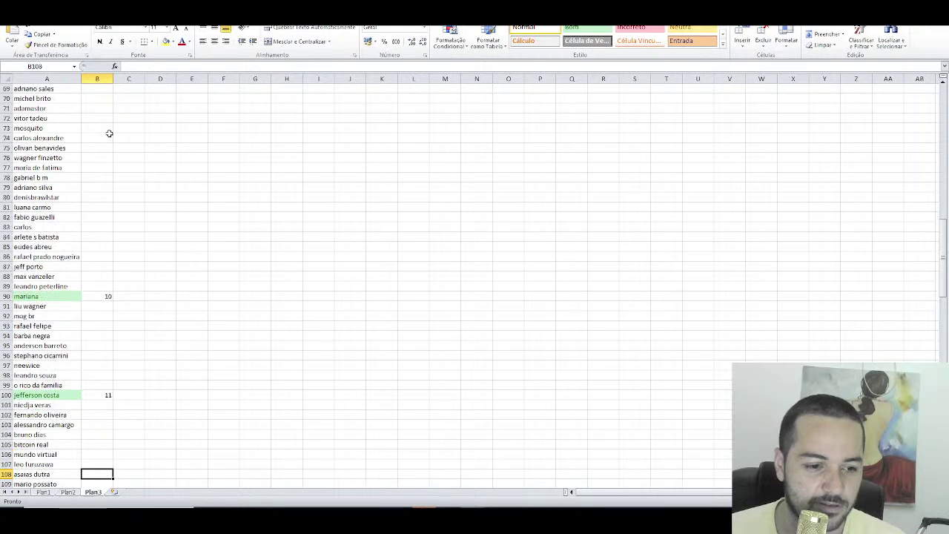
key(Down)
key(Down)
key(Down)
text(12)
key(Return)
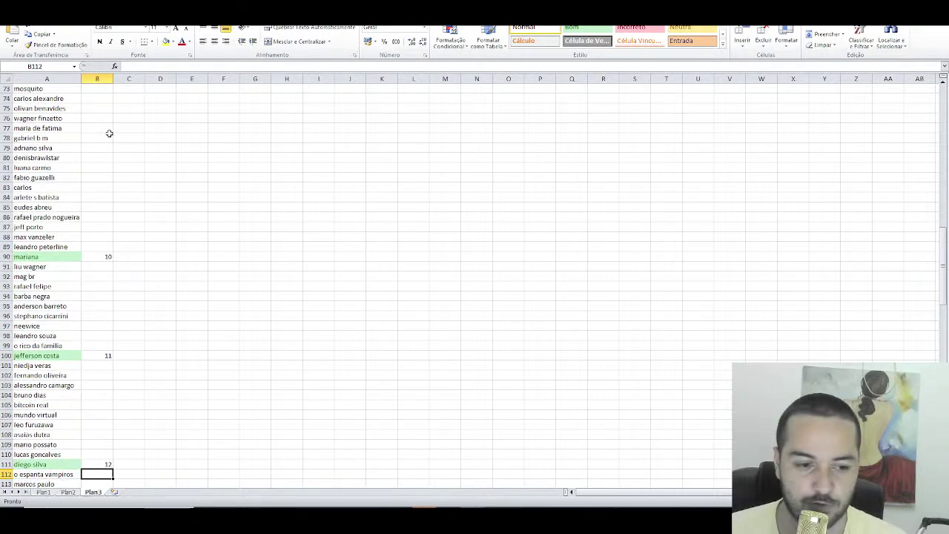
key(Down)
key(Down)
key(Down)
key(Down)
key(Down)
key(Down)
key(Up)
key(Up)
key(Up)
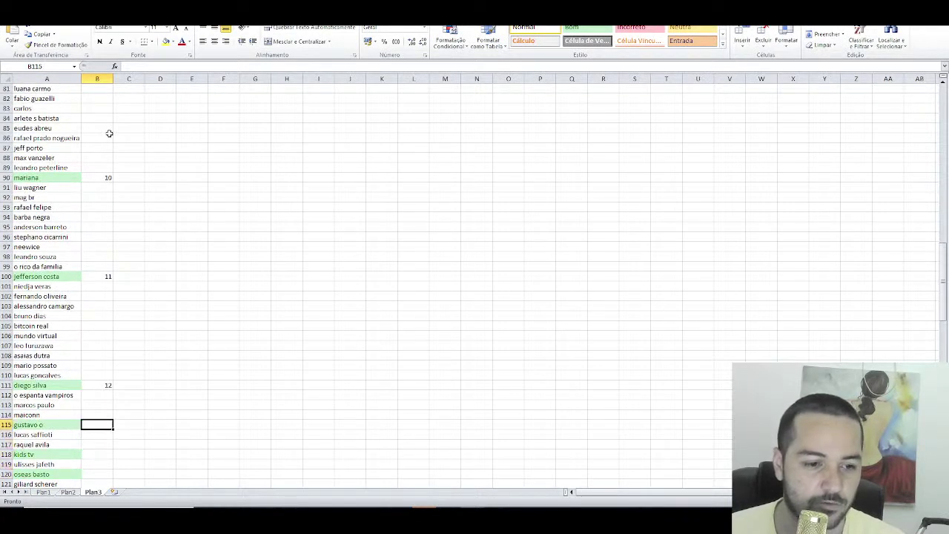
text(13)
key(Return)
key(Down)
key(Down)
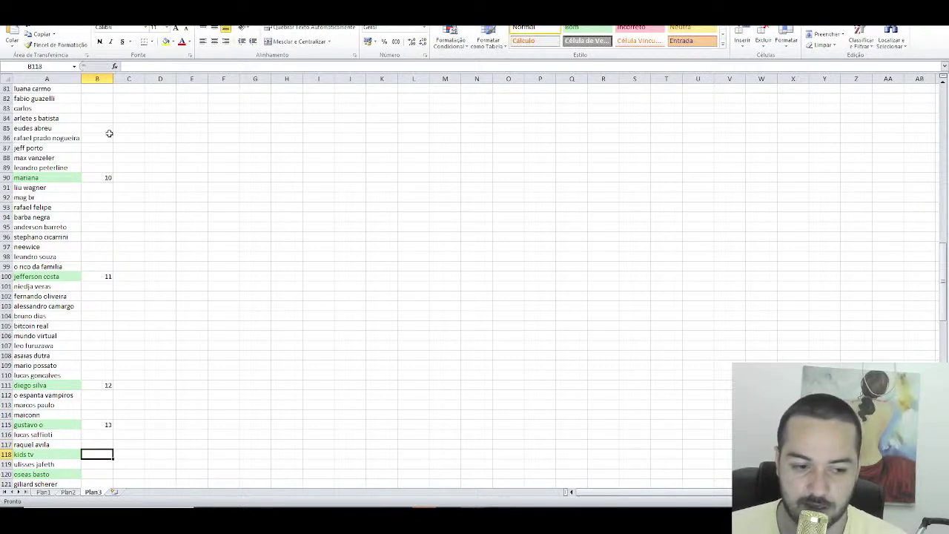
text(14)
key(Return)
key(Down)
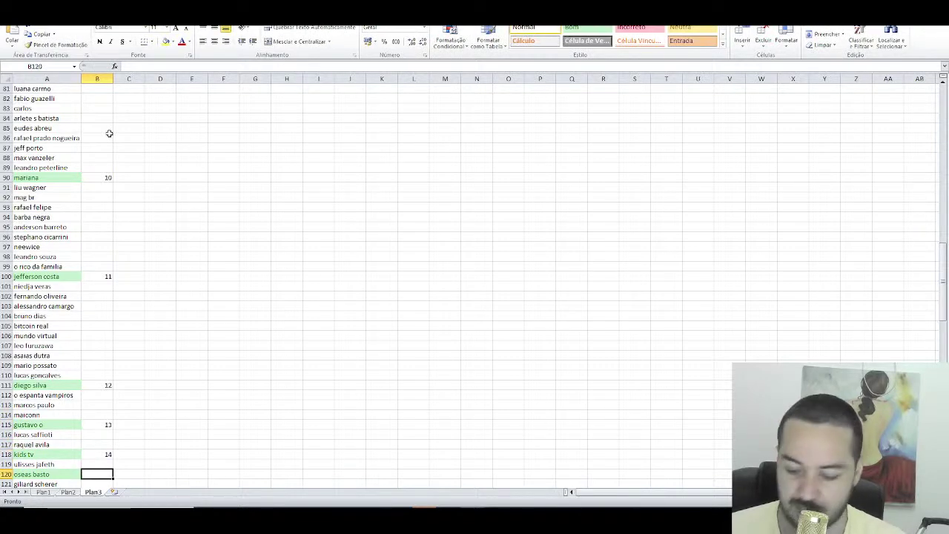
text(15)
key(Return)
key(Down)
key(Down)
key(Down)
key(Down)
key(Down)
key(Down)
key(Down)
key(Down)
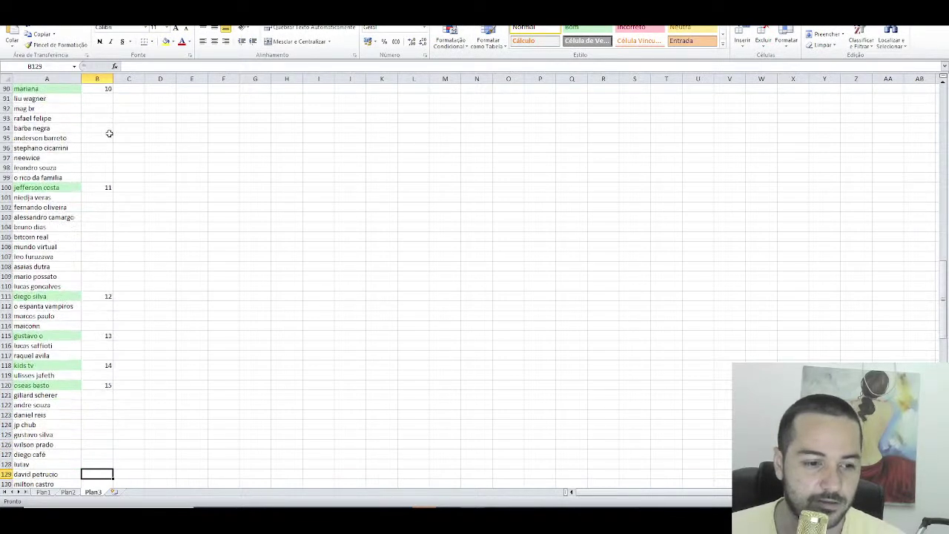
key(Down)
key(Down)
key(Down)
key(Down)
key(Down)
key(Down)
key(Down)
key(Down)
key(Down)
key(Down)
key(Down)
key(Down)
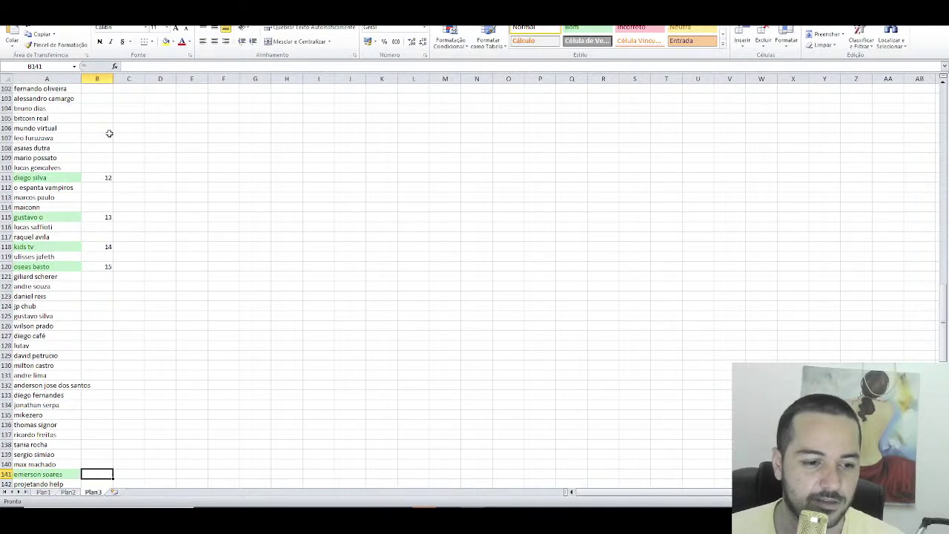
text(16)
key(Return)
key(Down)
key(Down)
key(Down)
key(Down)
key(Down)
key(Down)
key(Down)
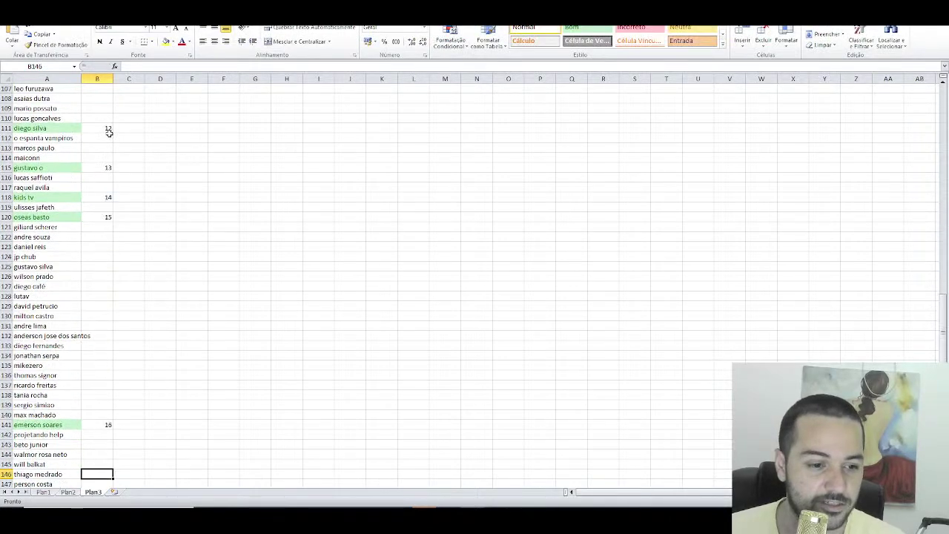
key(Down)
key(Down)
text(17)
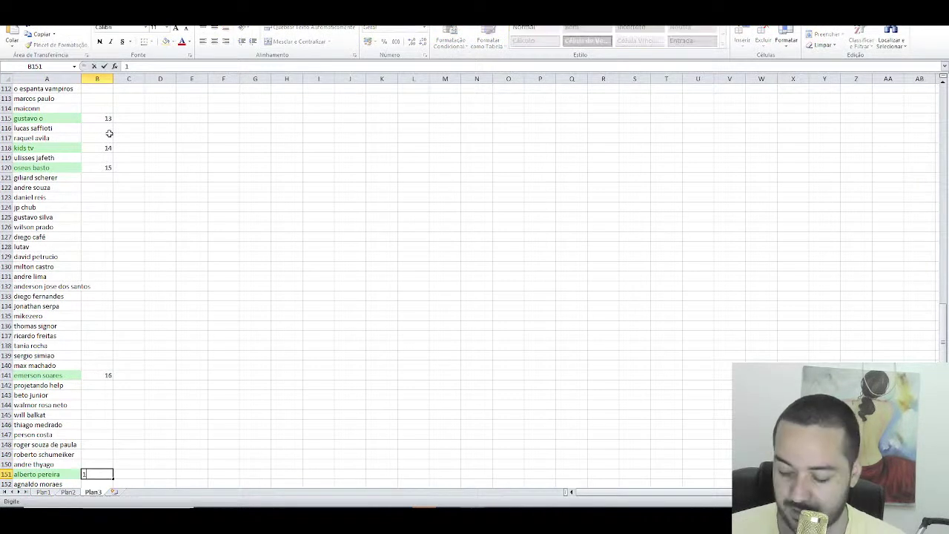
key(Return)
Step: Number the last green winners 18, 19 and 20, ending at the bottom of the list
key(Down)
key(Down)
key(Down)
key(Down)
key(Down)
key(Down)
key(Down)
key(Down)
key(Down)
key(Down)
key(Down)
key(Down)
key(Down)
key(Down)
key(Down)
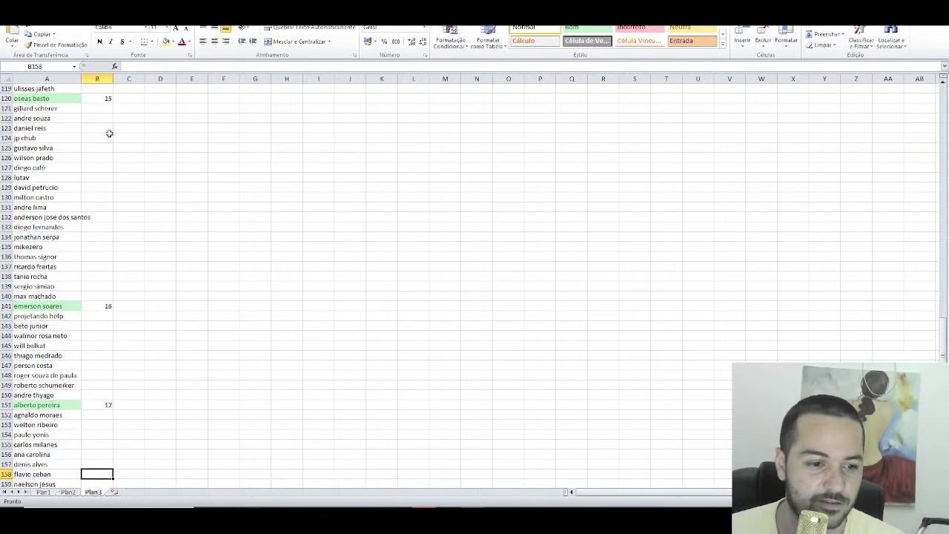
key(Up)
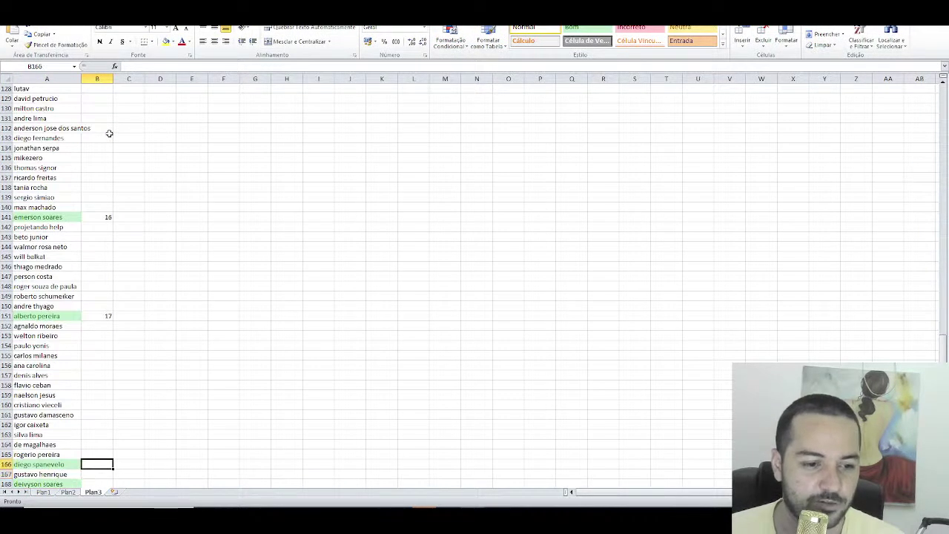
text(18)
key(Return)
key(Down)
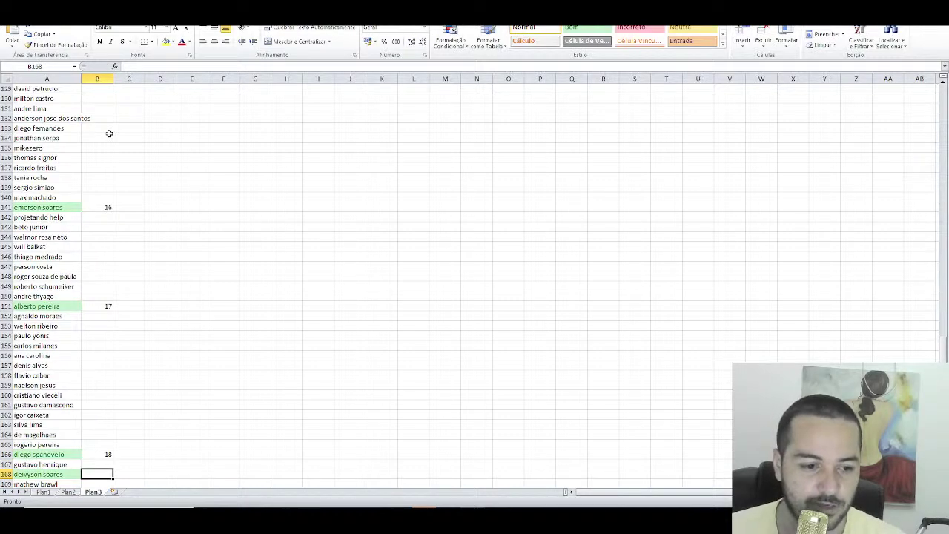
text(19)
key(Return)
key(Down)
key(Down)
key(Down)
key(Down)
key(Down)
key(Down)
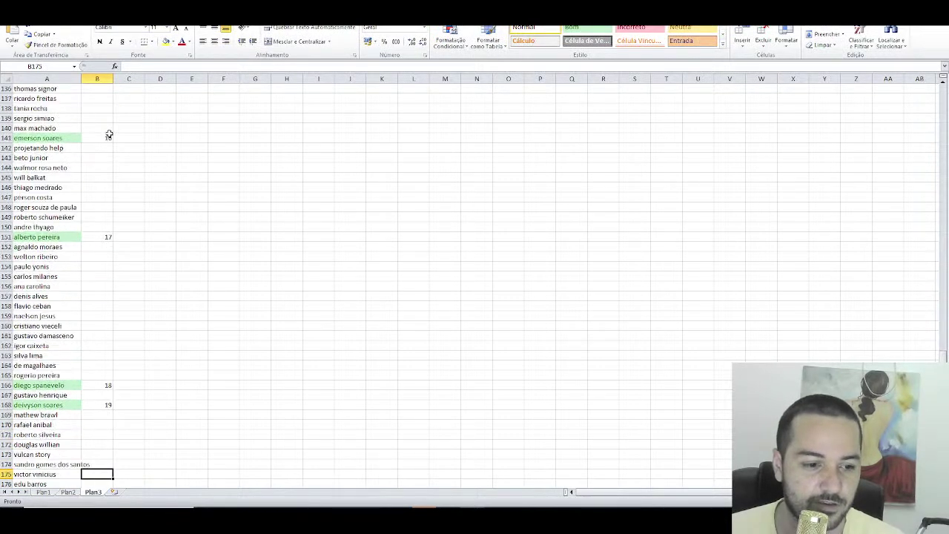
key(Down)
key(Down)
key(Down)
key(Down)
key(Down)
key(Down)
key(Down)
key(Down)
key(Down)
key(Down)
key(Down)
key(Down)
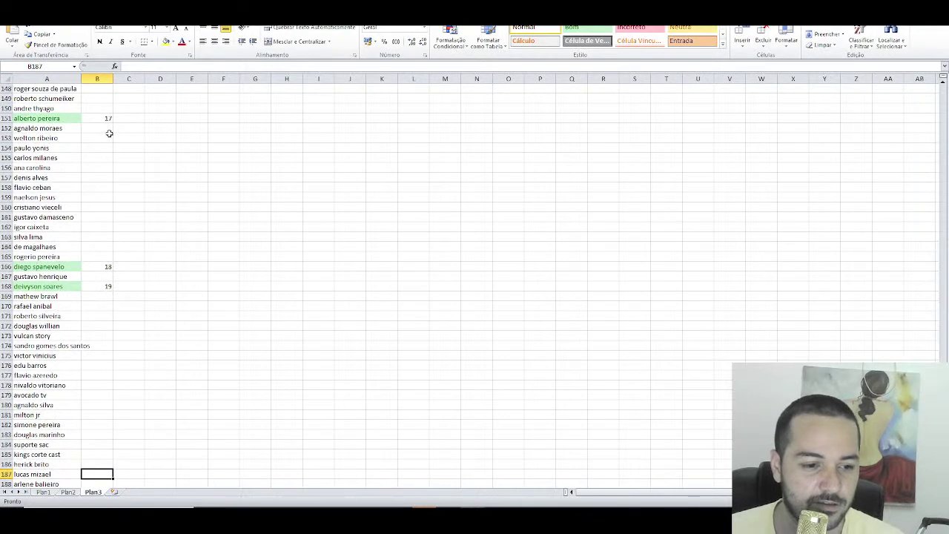
key(Down)
key(Down)
key(Down)
key(Down)
key(Down)
key(Down)
key(Down)
key(Down)
key(Down)
key(Down)
key(Down)
key(Down)
key(Down)
key(Down)
key(Down)
key(Down)
key(Up)
key(Up)
key(Up)
key(Up)
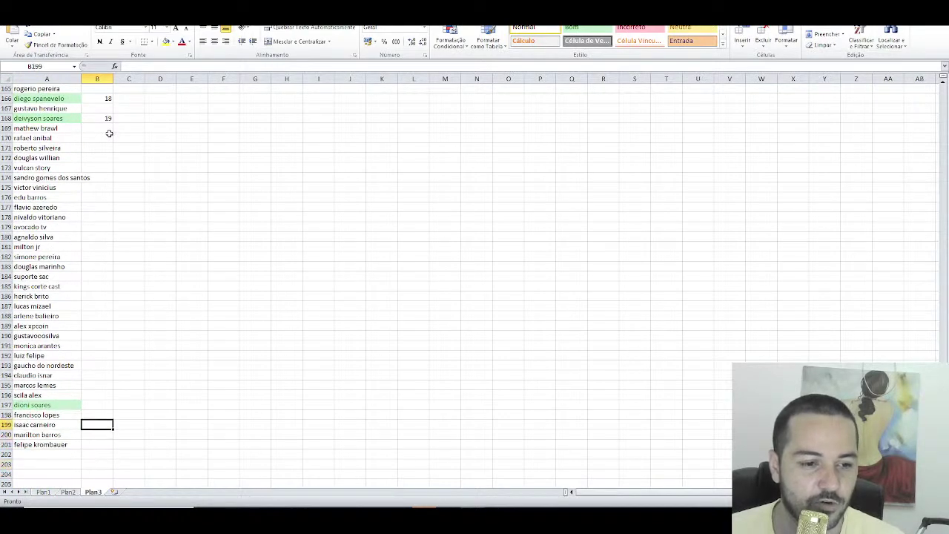
key(Up)
key(Up)
text(2)
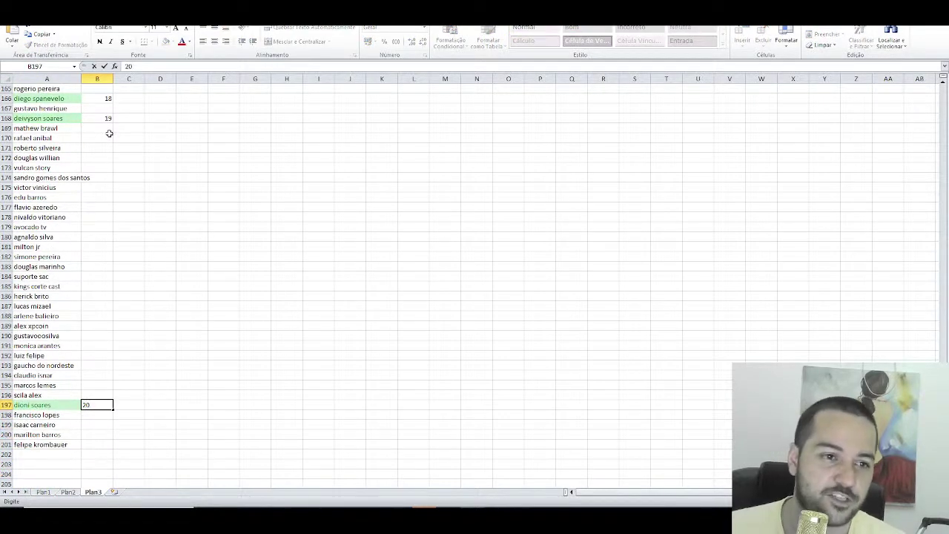
text(0)
key(Return)
key(Up)
key(Up)
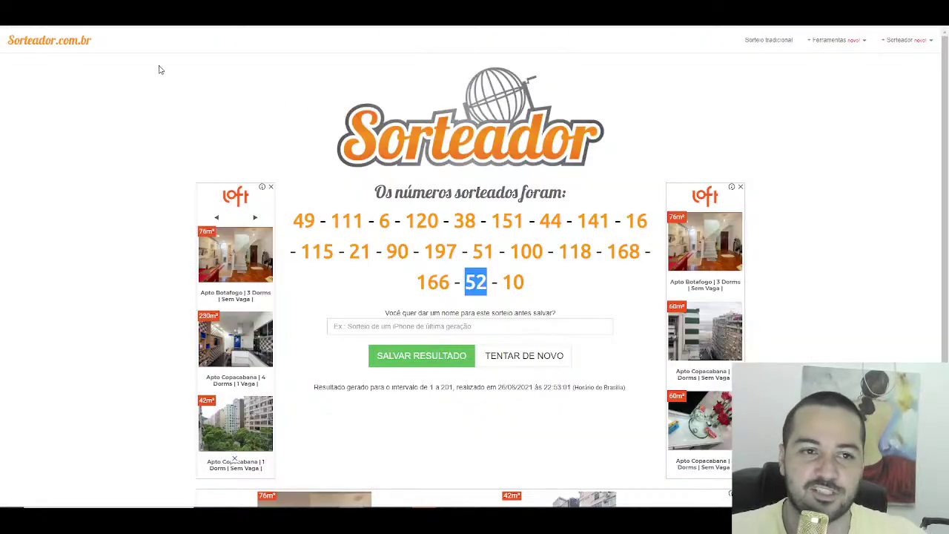
Step: Expand the R$ 100,00 and R$ 88,88 Super Chat messages on the live dashboard, then close the card
key(ctrl+Tab)
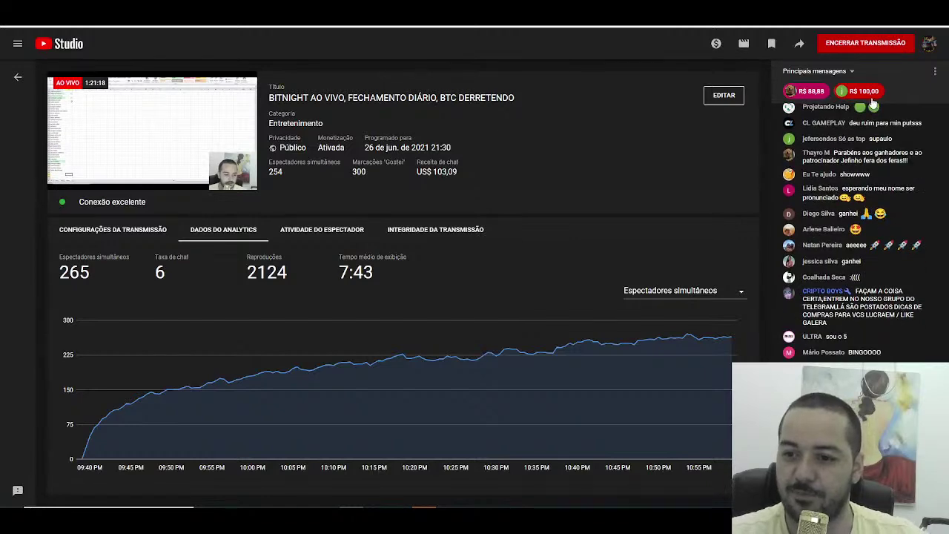
click(864, 94)
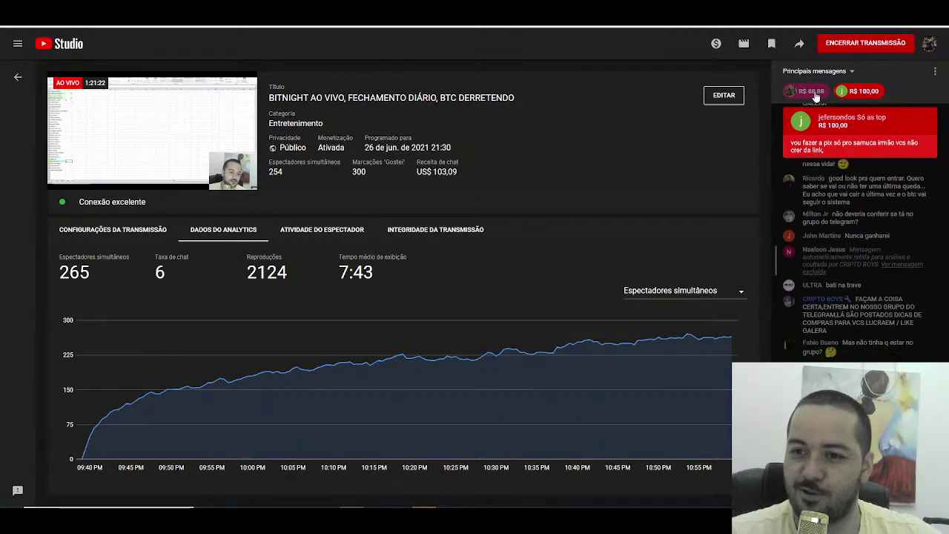
click(813, 92)
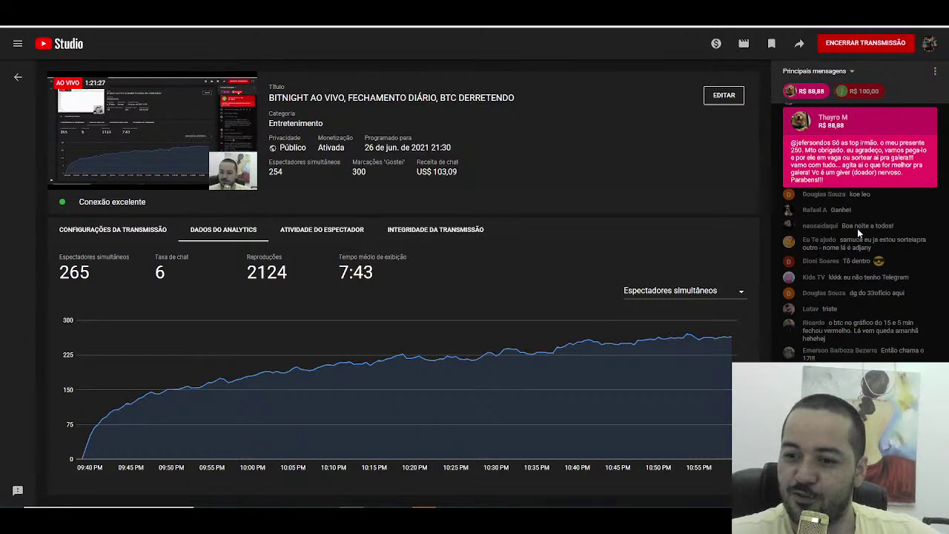
click(855, 185)
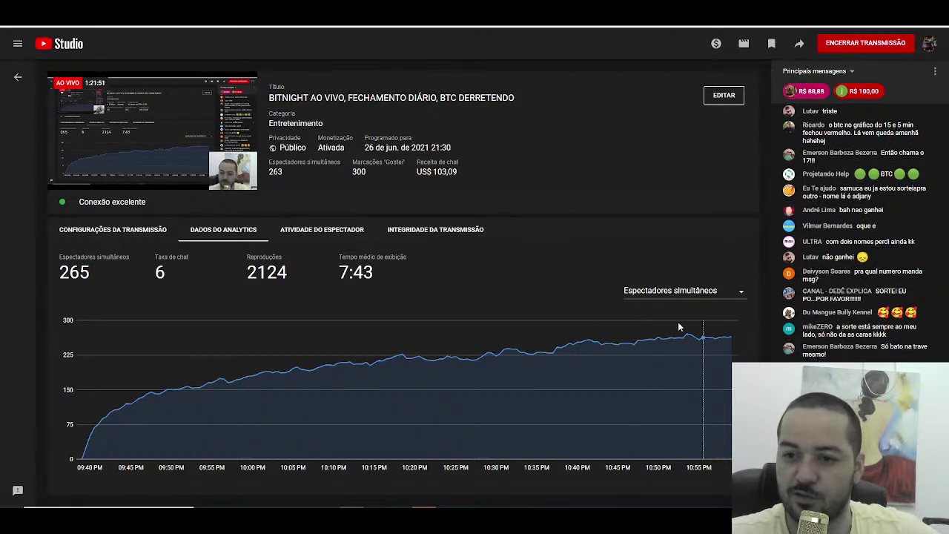
Step: Scroll up through the winners numbered 1–20 in Excel, then bring back the Sorteador results
key(alt+Tab)
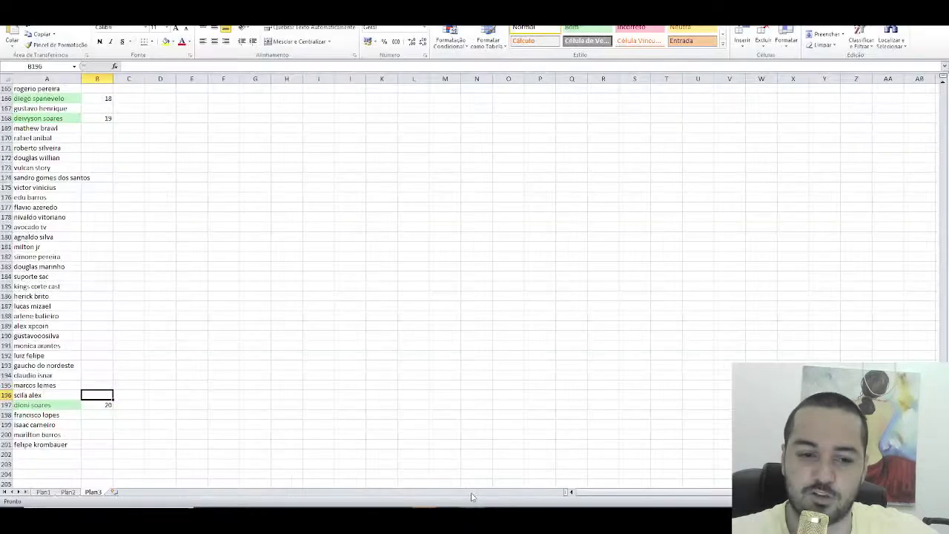
scroll(161, 313, up, 19)
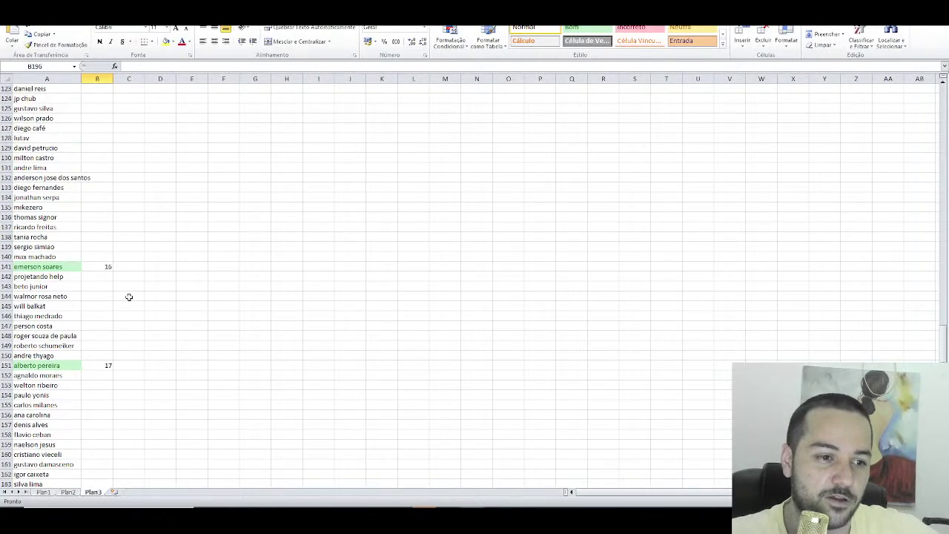
scroll(119, 286, up, 4)
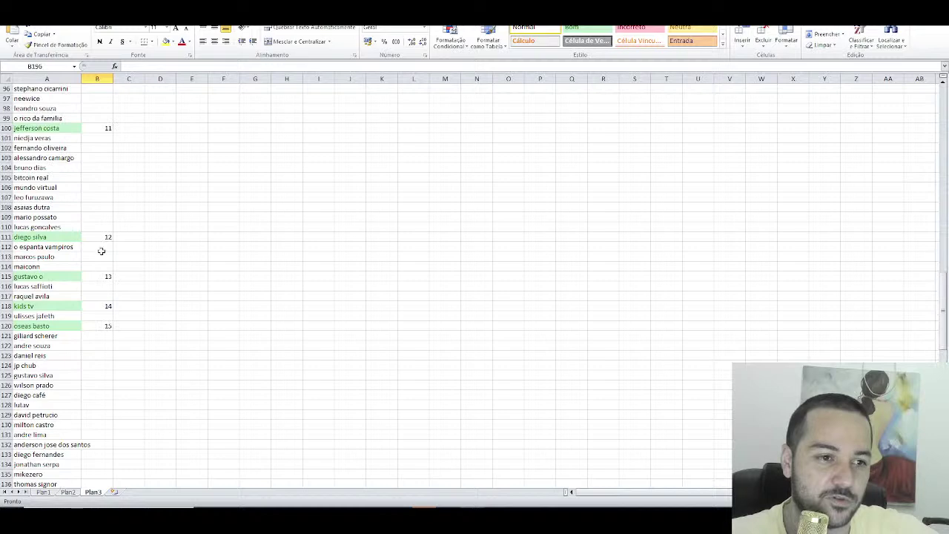
key(alt+Tab)
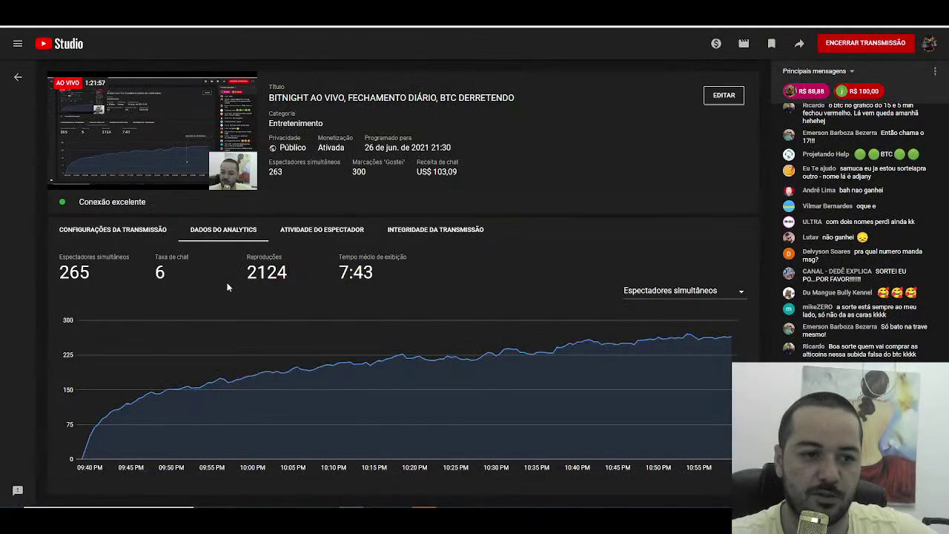
key(alt+Tab)
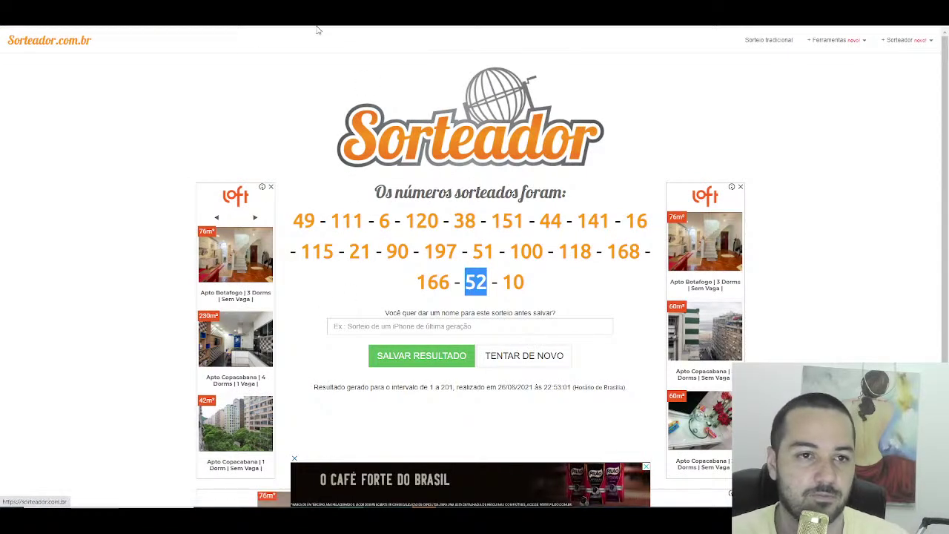
Step: Run a new Sorteador draw of 1 number between 1 and 201, getting 4
click(35, 31)
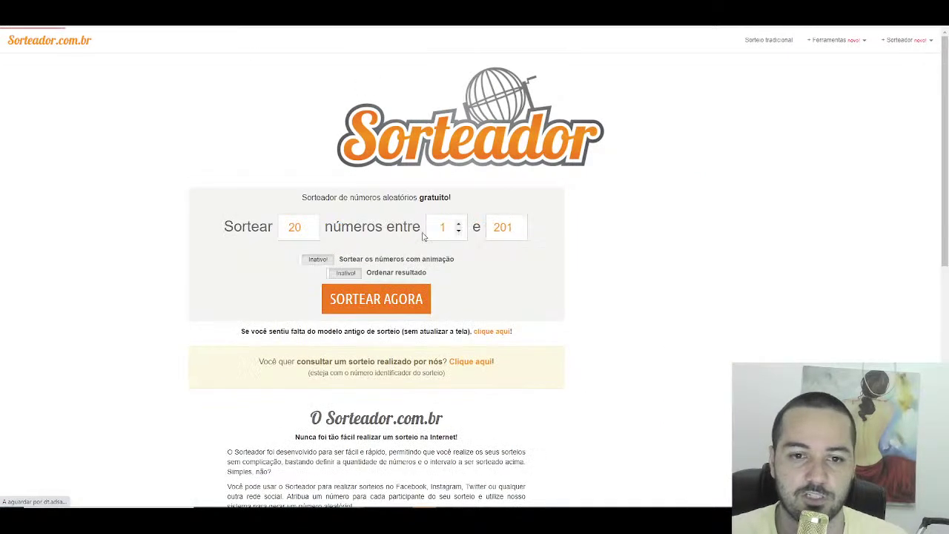
double_click(296, 227)
text(1)
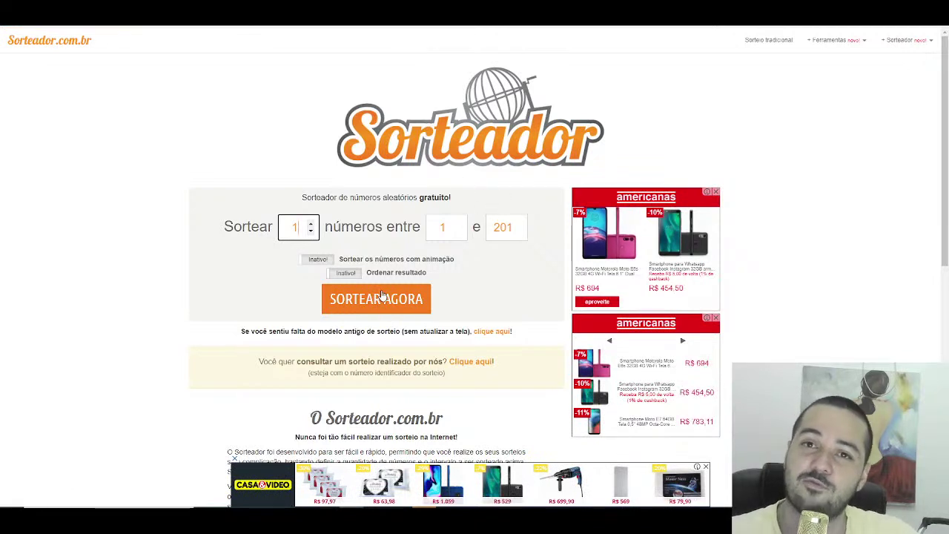
click(381, 296)
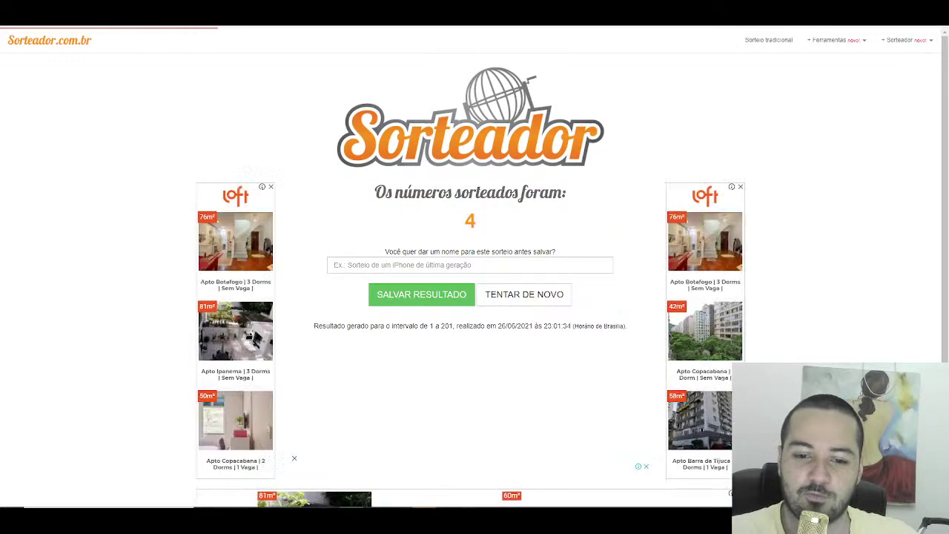
Step: Check the name in cell A4 of the Excel list, then return to Telegram's member list
key(alt+Tab)
scroll(307, 371, up, 20)
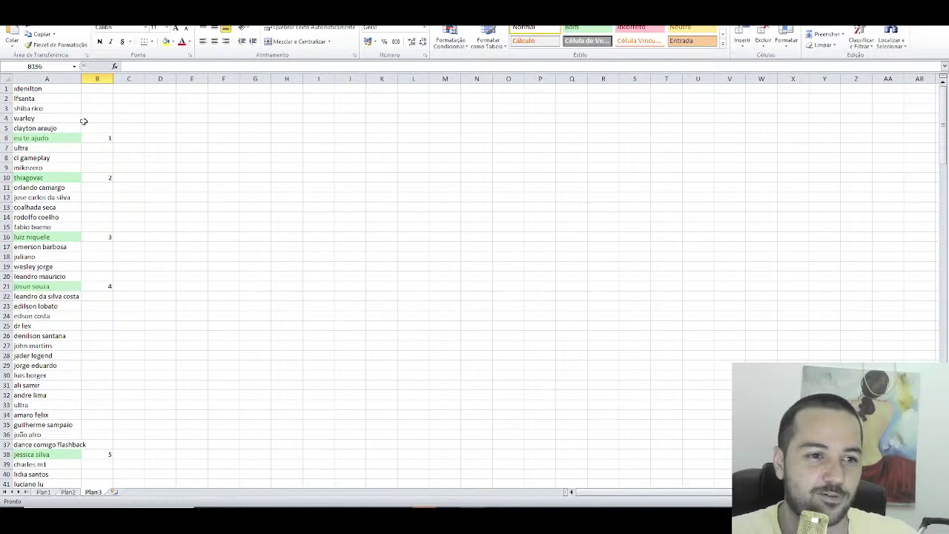
click(61, 119)
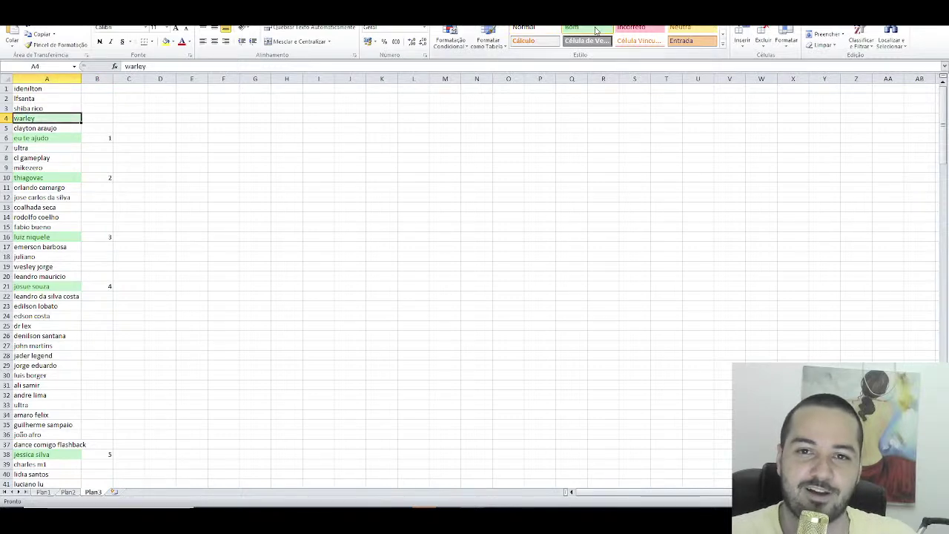
key(alt+Tab)
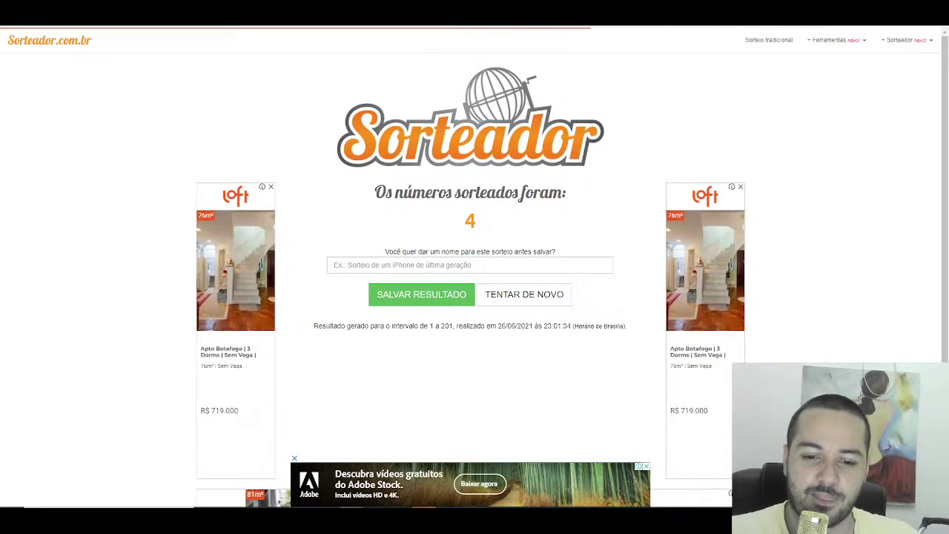
key(alt+Tab)
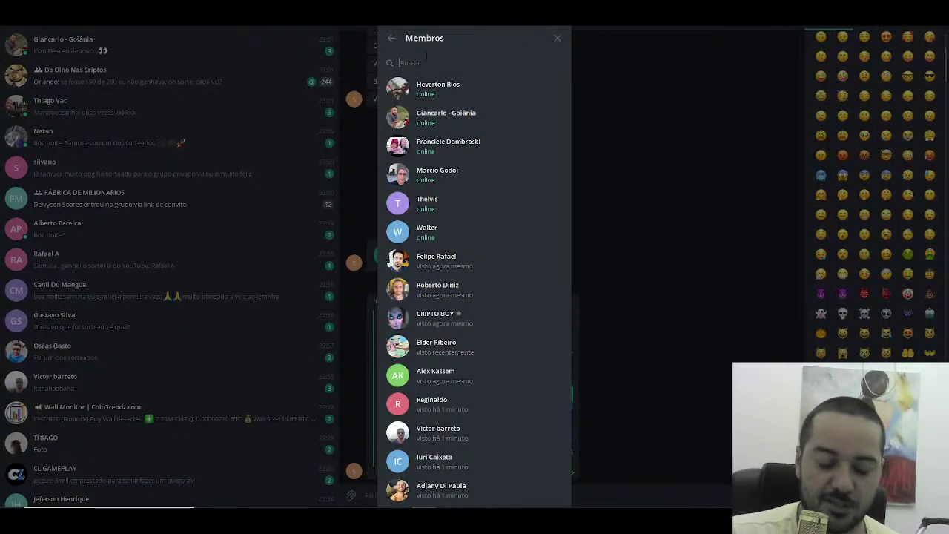
Step: Search the group members for 'war', clear the search, and close the member list
text(warle)
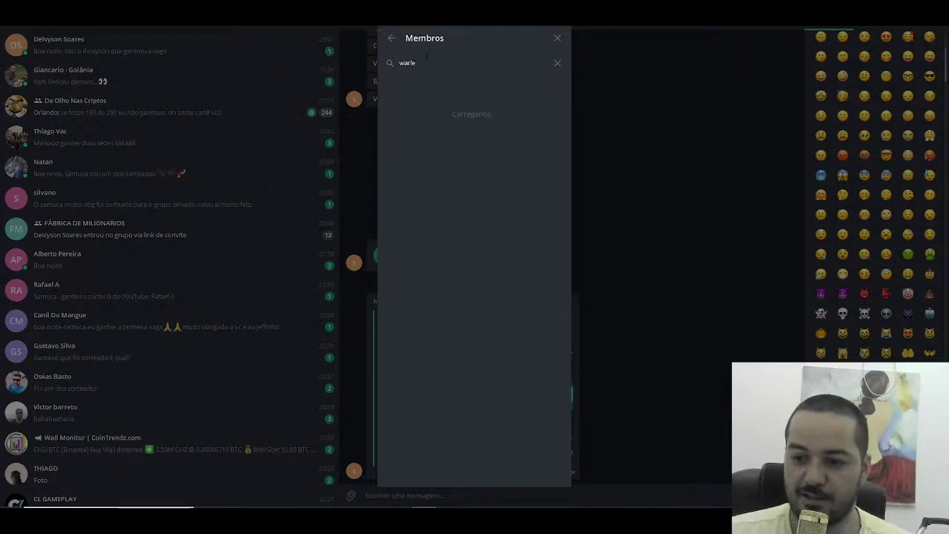
key(BackSpace)
key(BackSpace)
key(BackSpace)
key(BackSpace)
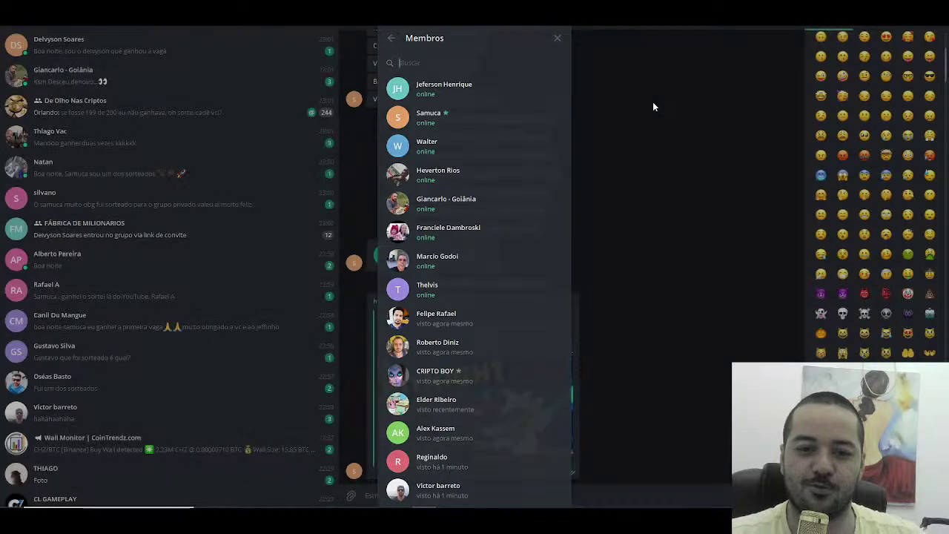
click(652, 101)
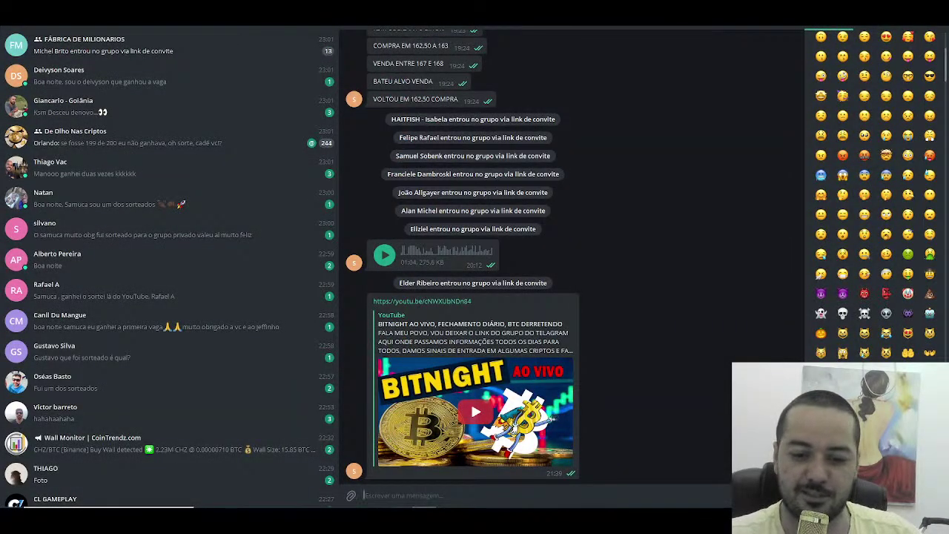
Step: Glance at the Sorteador result and YouTube Studio, then scroll Telegram's chat list
key(alt+Tab)
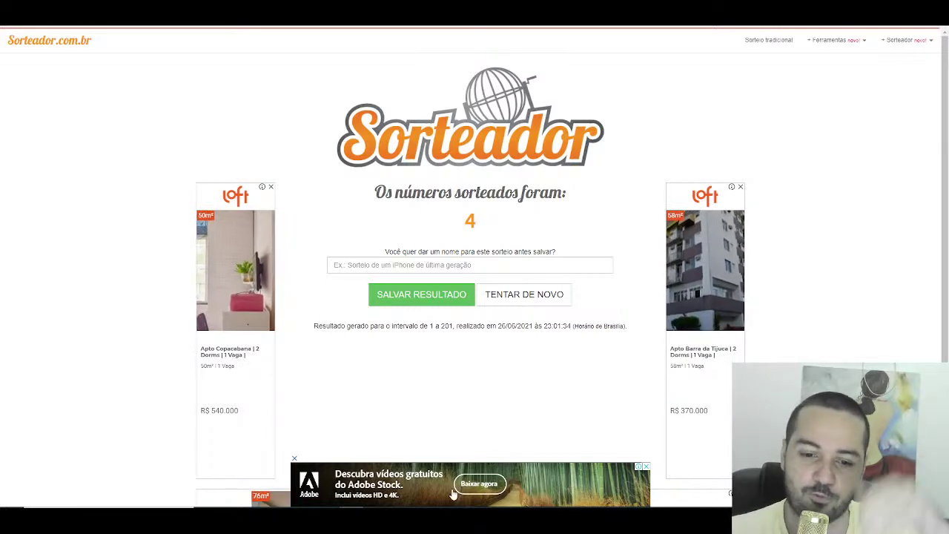
key(alt+Tab)
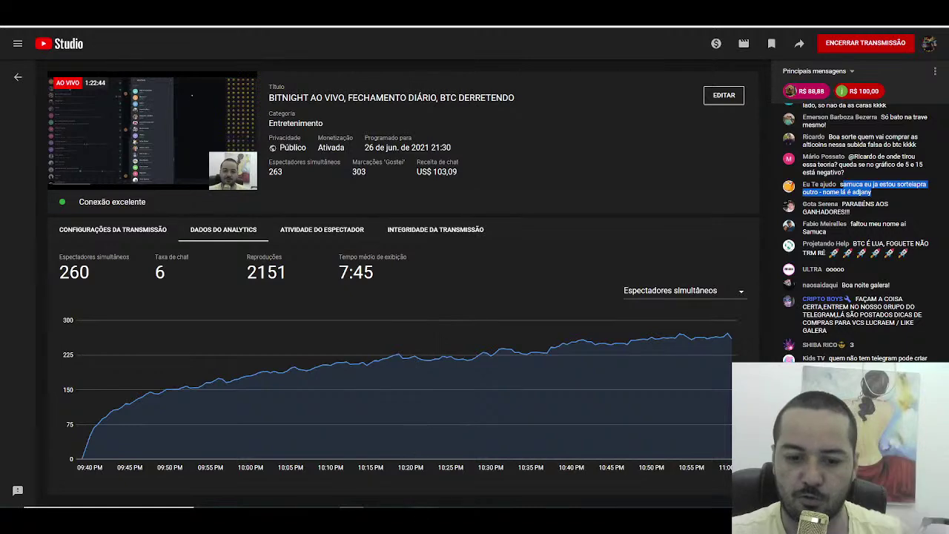
key(alt+Tab)
scroll(182, 294, down, 5)
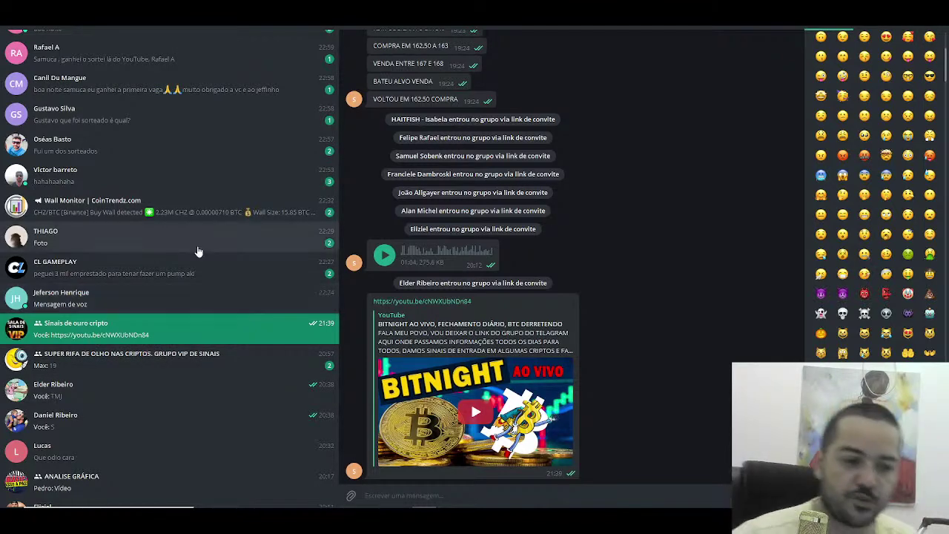
scroll(177, 266, down, 7)
scroll(144, 327, down, 5)
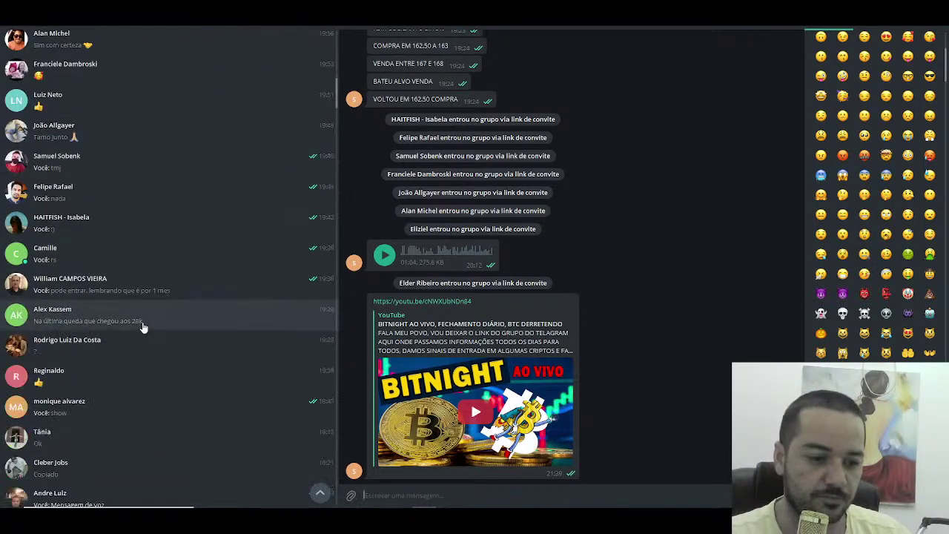
scroll(144, 324, up, 7)
scroll(133, 315, up, 10)
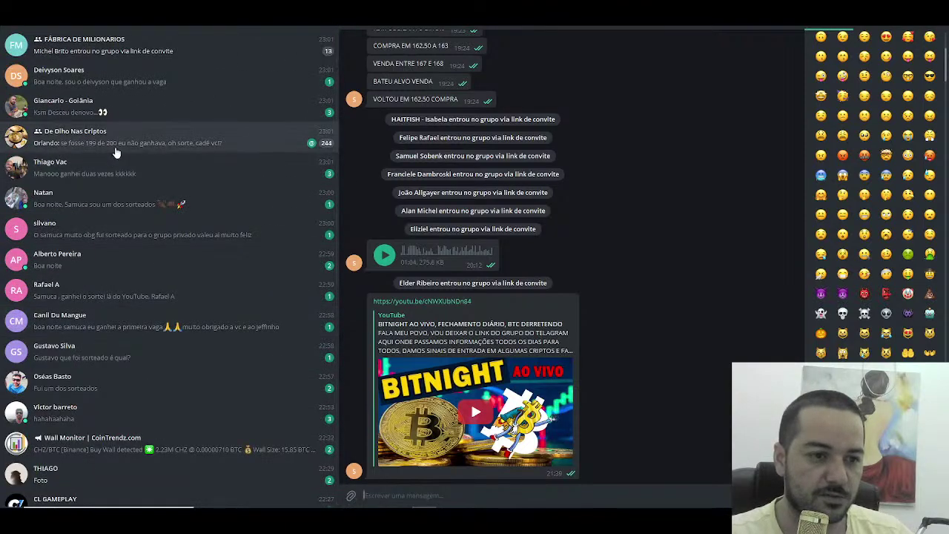
Step: Copy the De Olho Nas Criptos invite link via Convidar via Link, briefly checking YouTube Studio
click(118, 137)
click(519, 39)
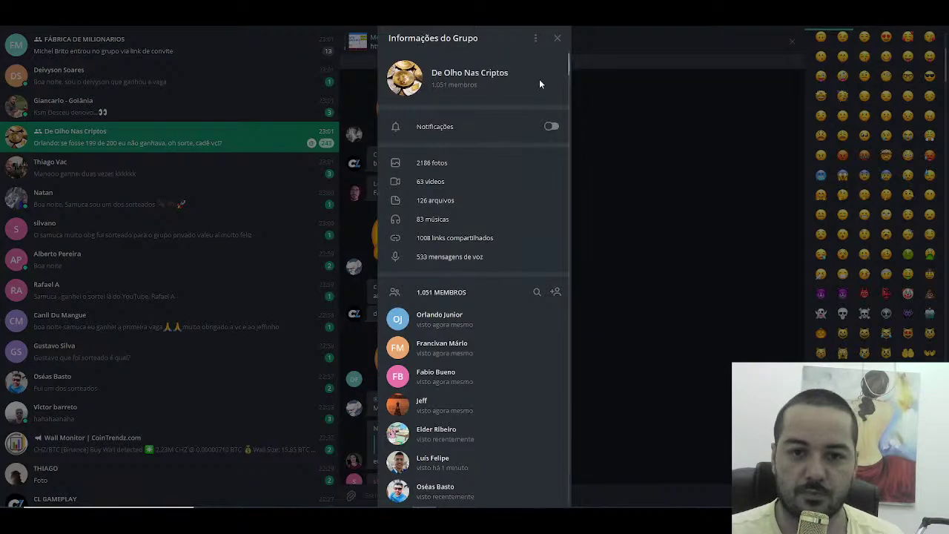
click(556, 293)
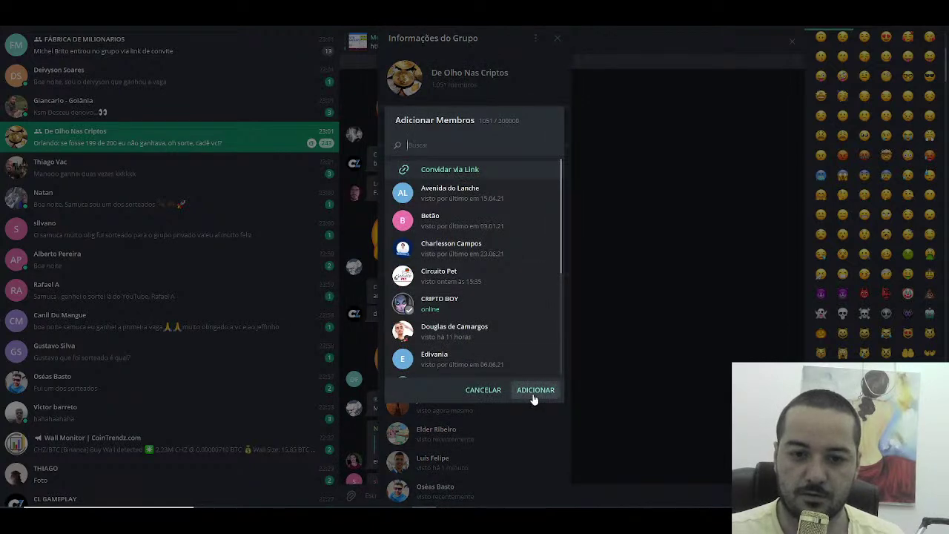
click(482, 169)
click(445, 208)
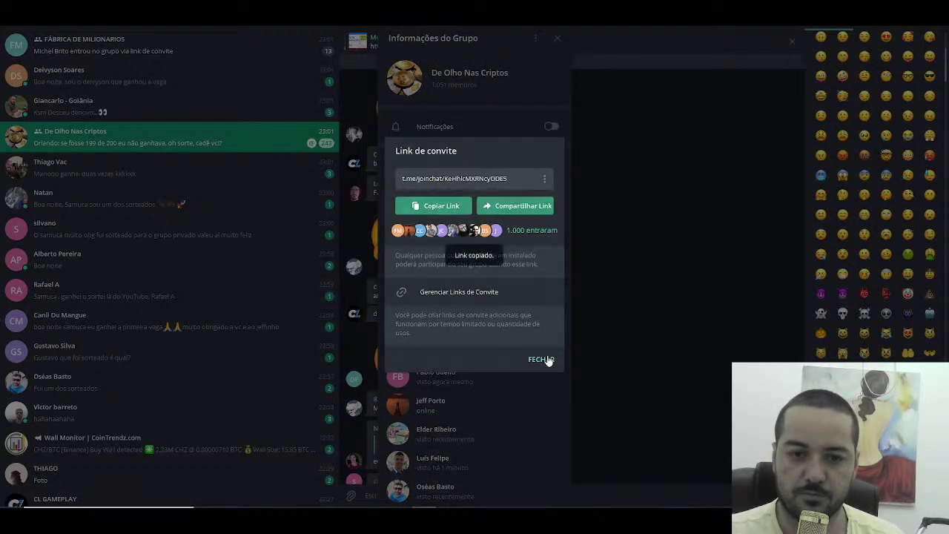
click(541, 363)
key(alt+Tab)
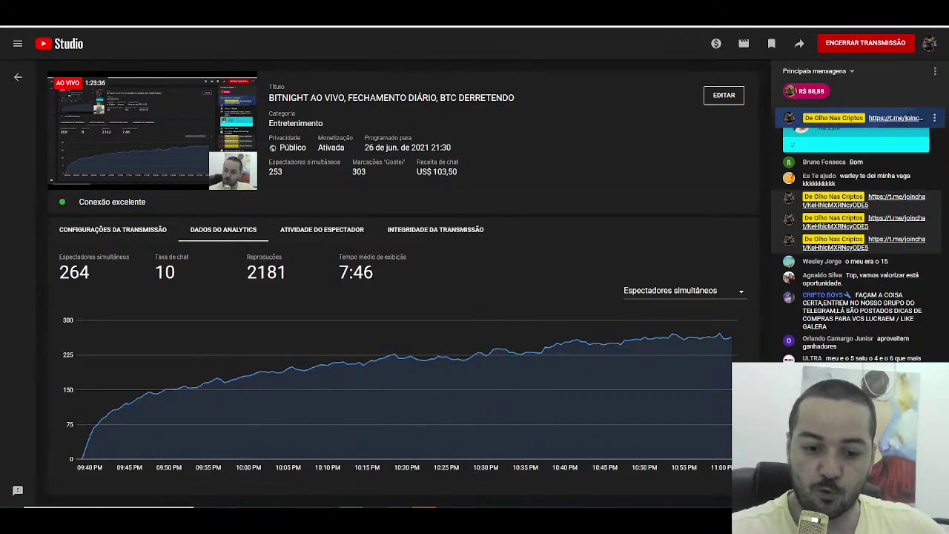
key(alt+Tab)
Step: Close the group dialogs, open and scroll the Sinais de ouro cripto chat, then check YouTube Studio
key(Escape)
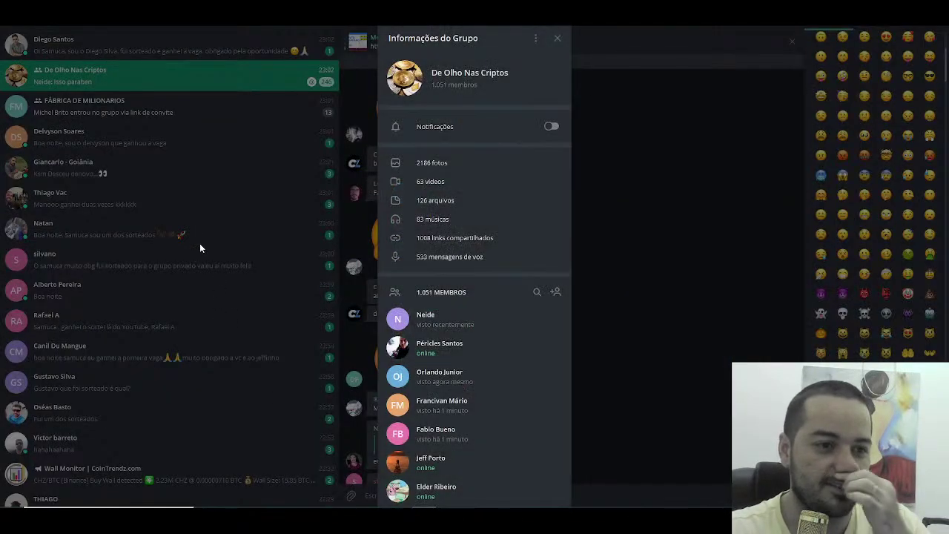
key(Escape)
scroll(137, 205, down, 5)
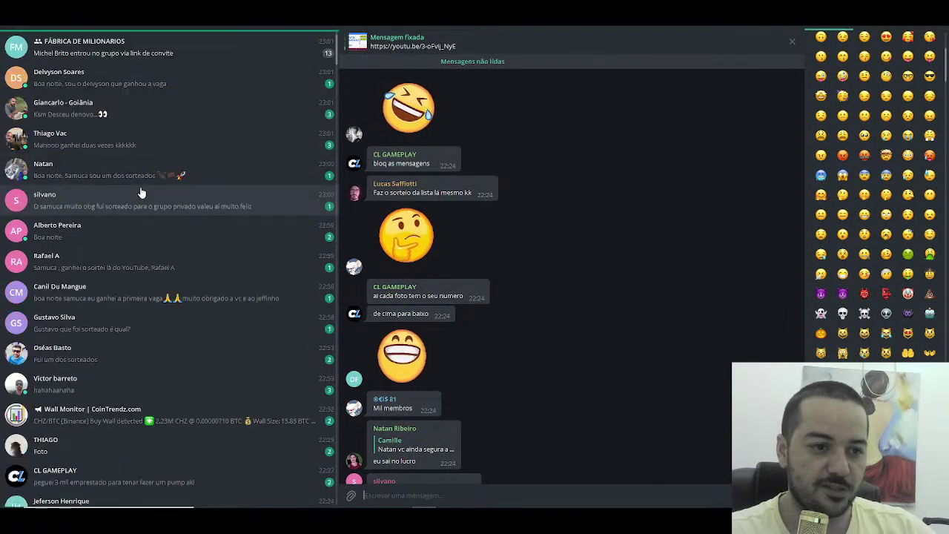
click(129, 271)
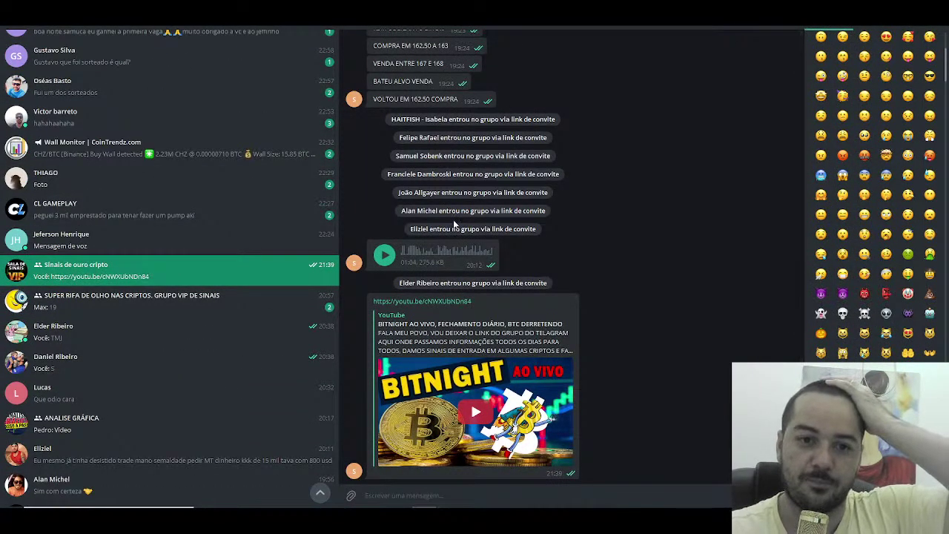
scroll(453, 218, up, 5)
scroll(448, 209, down, 5)
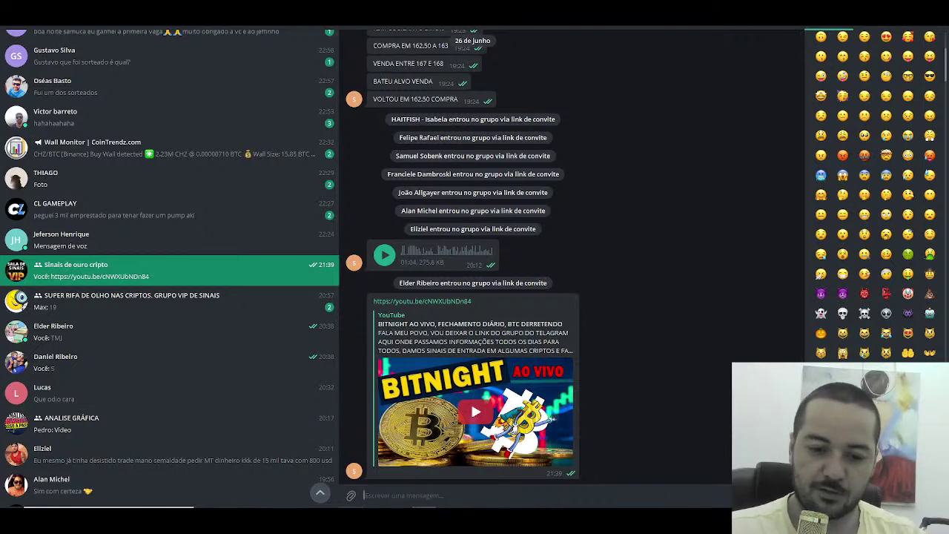
key(alt+Tab)
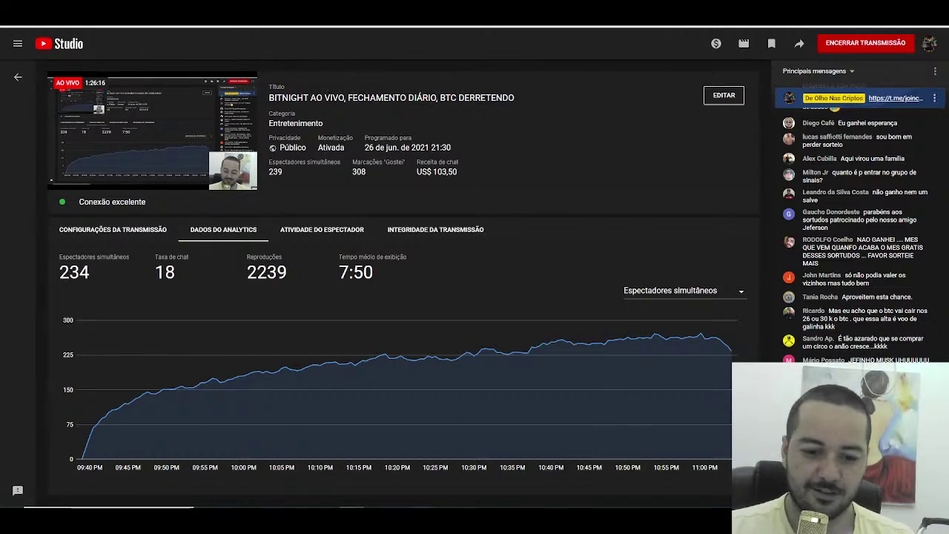
key(alt+Tab)
Step: Frame the BTC/USDT 1-hour chart on the triangle and descending trend line by compressing and panning
key(ctrl+Tab)
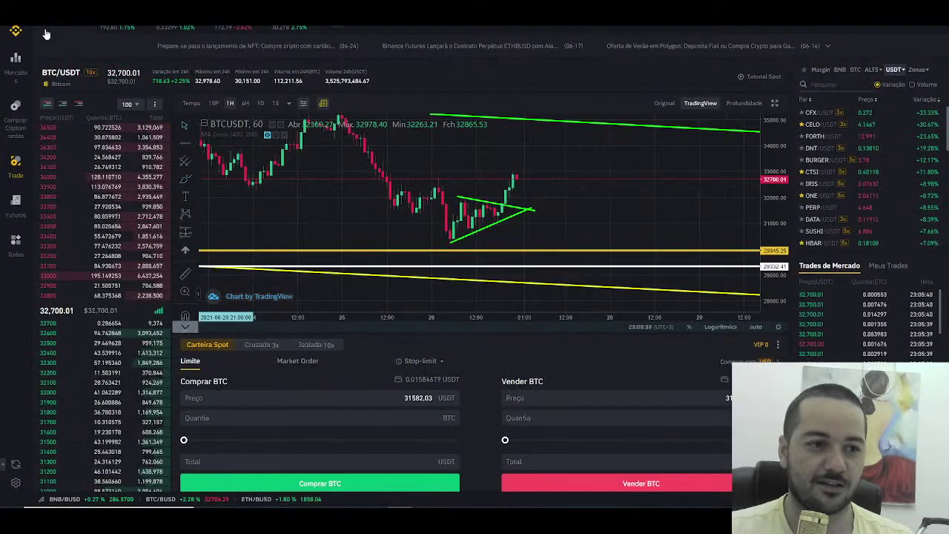
drag(766, 186, 760, 206)
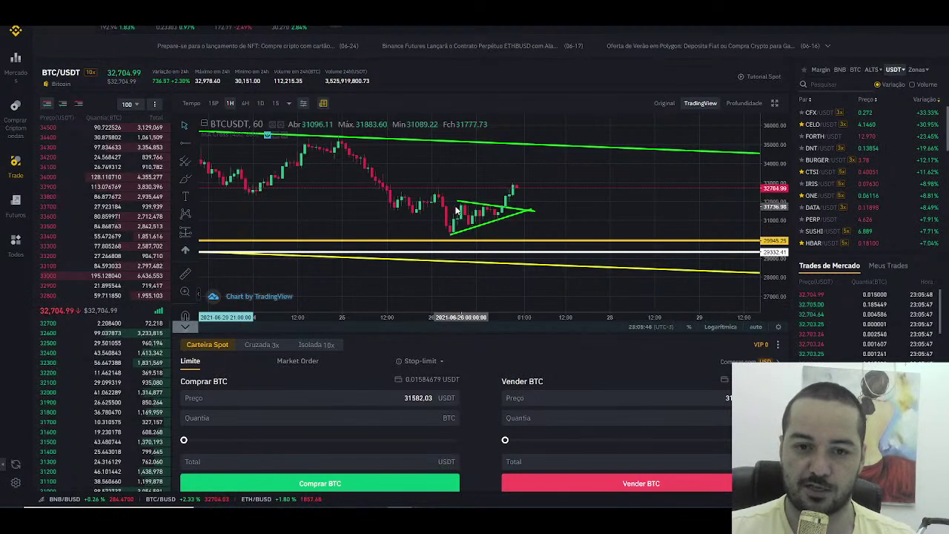
scroll(465, 200, down, 2)
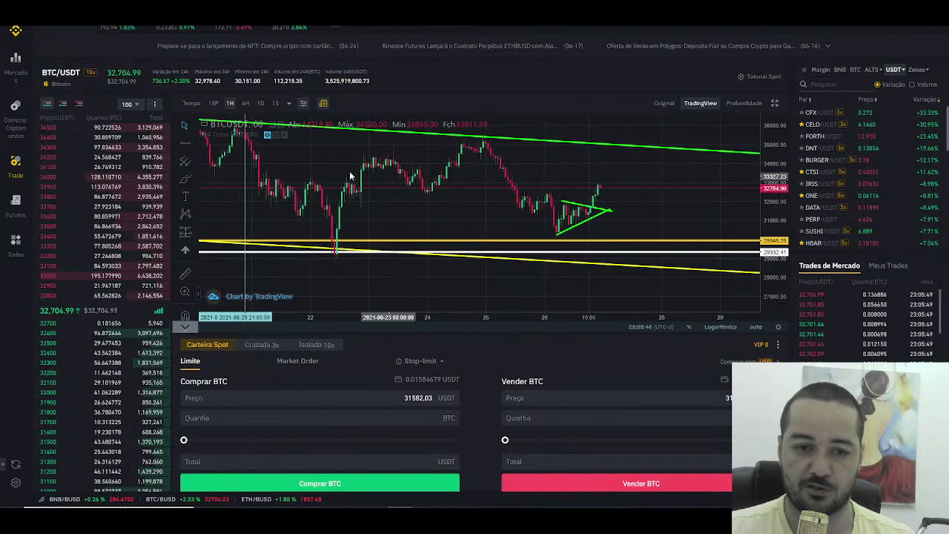
scroll(622, 181, up, 2)
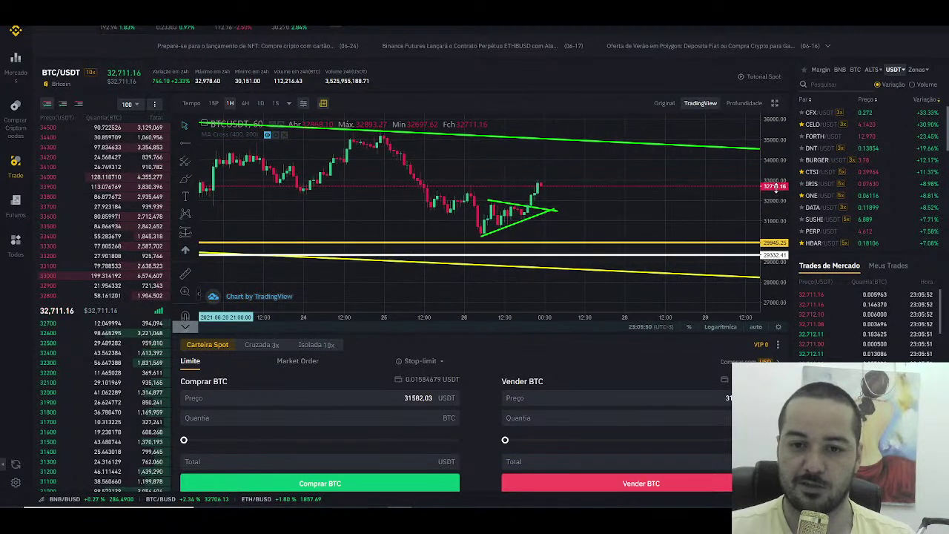
drag(623, 197, 597, 231)
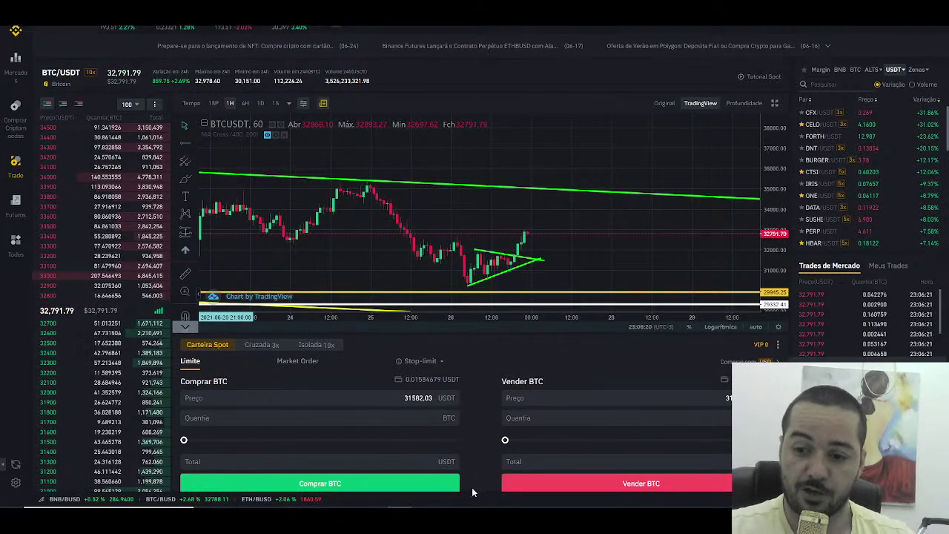
key(alt+Tab)
scroll(335, 252, down, 20)
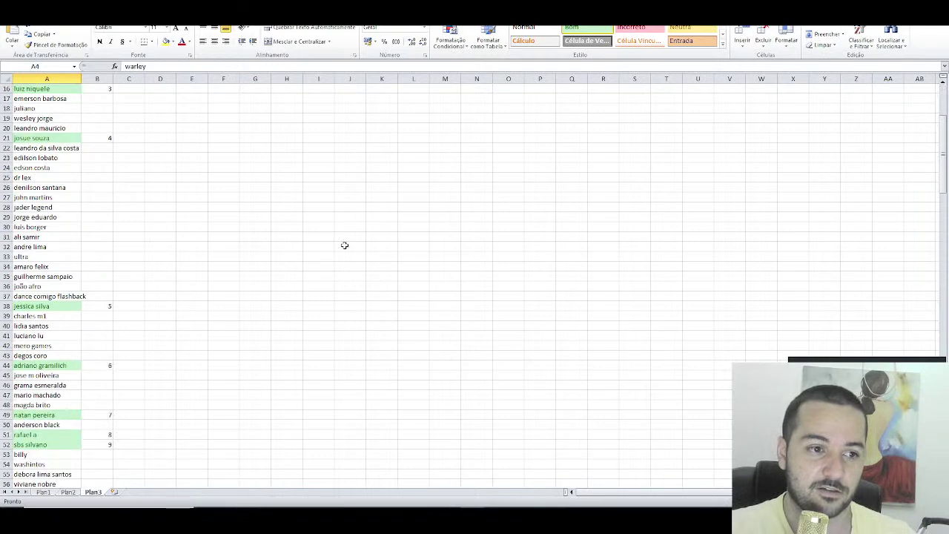
scroll(335, 252, down, 17)
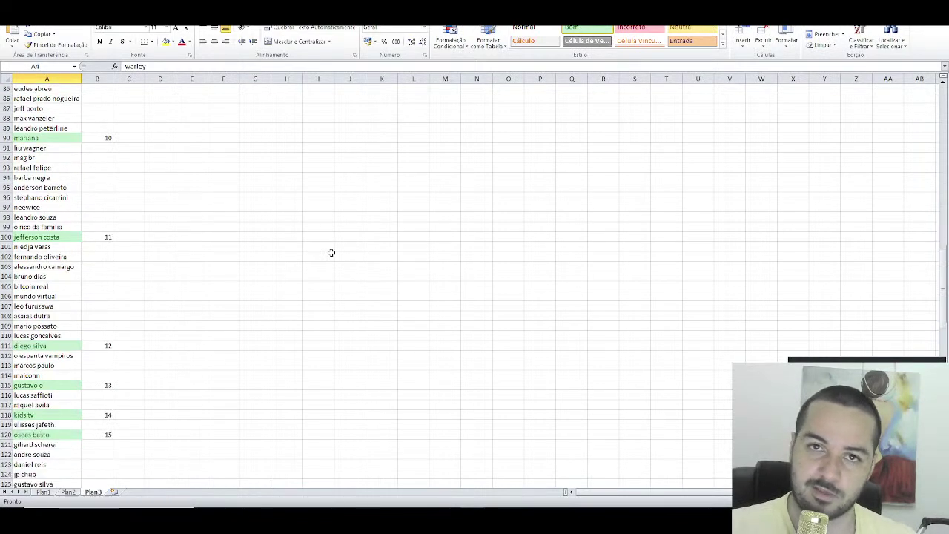
scroll(332, 253, down, 5)
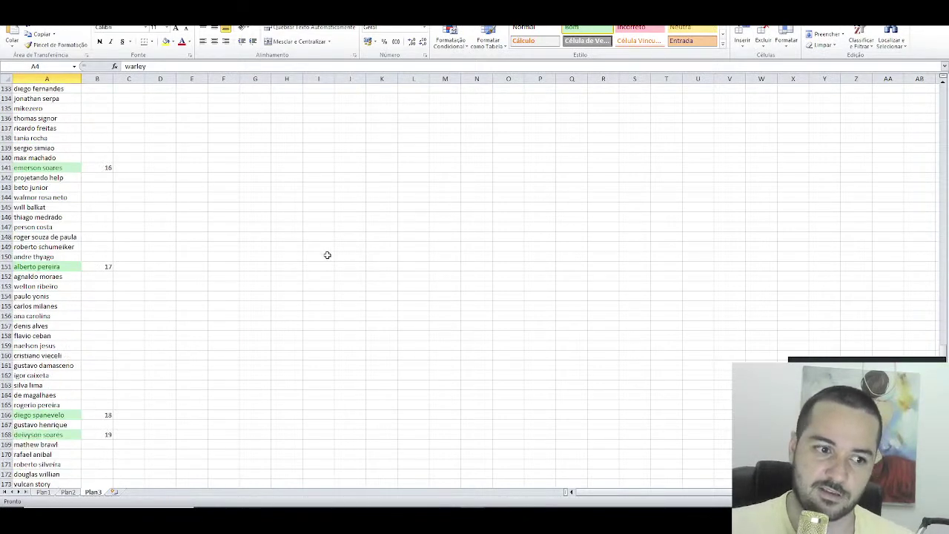
click(63, 237)
drag(63, 236, 64, 400)
scroll(106, 343, down, 14)
scroll(121, 336, up, 20)
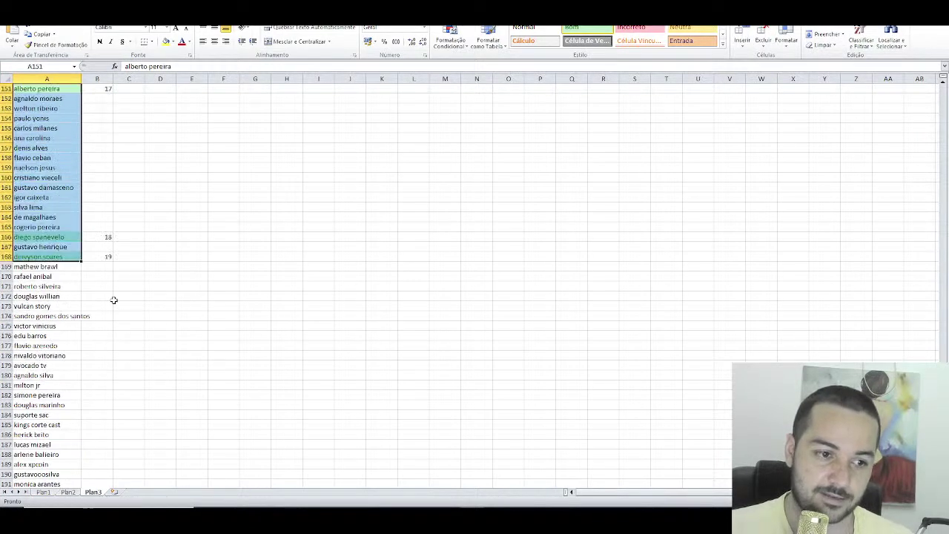
scroll(105, 287, up, 20)
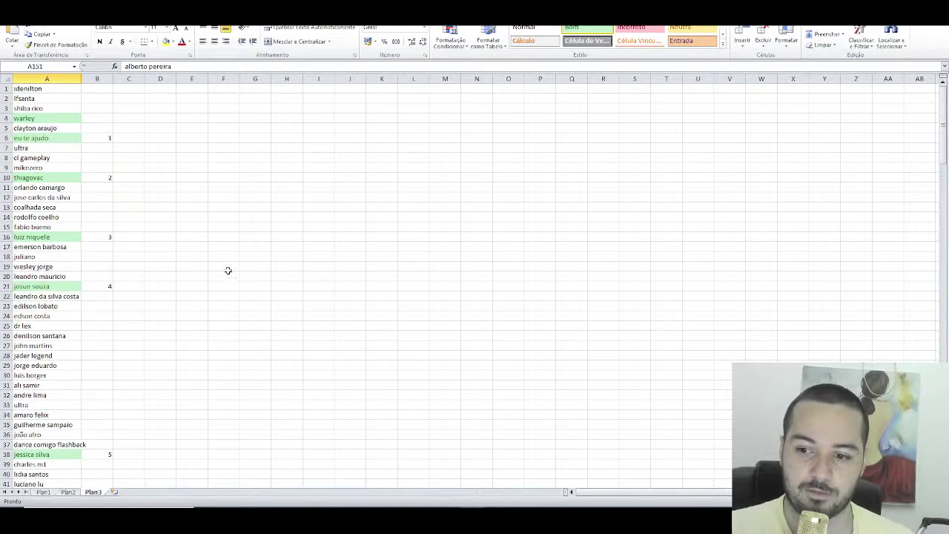
click(70, 237)
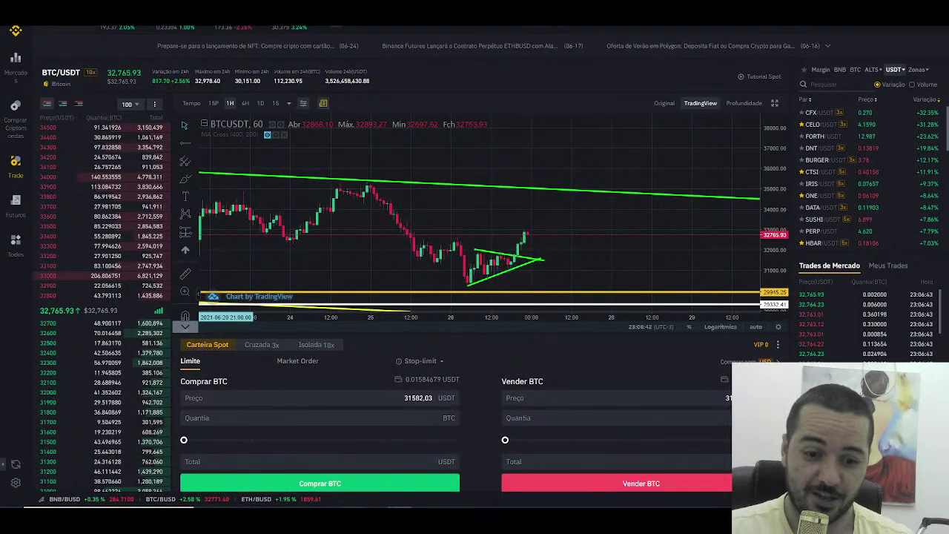
key(alt+Tab)
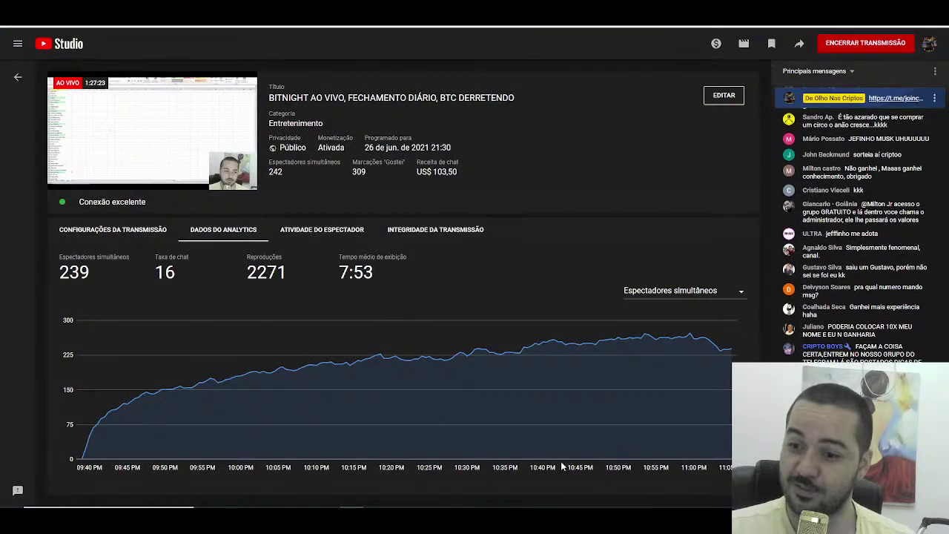
Step: Check the dashboard's US$ 103,50 chat revenue at 239 viewers and 2271 views, briefly viewing Excel
mouse_move(561, 451)
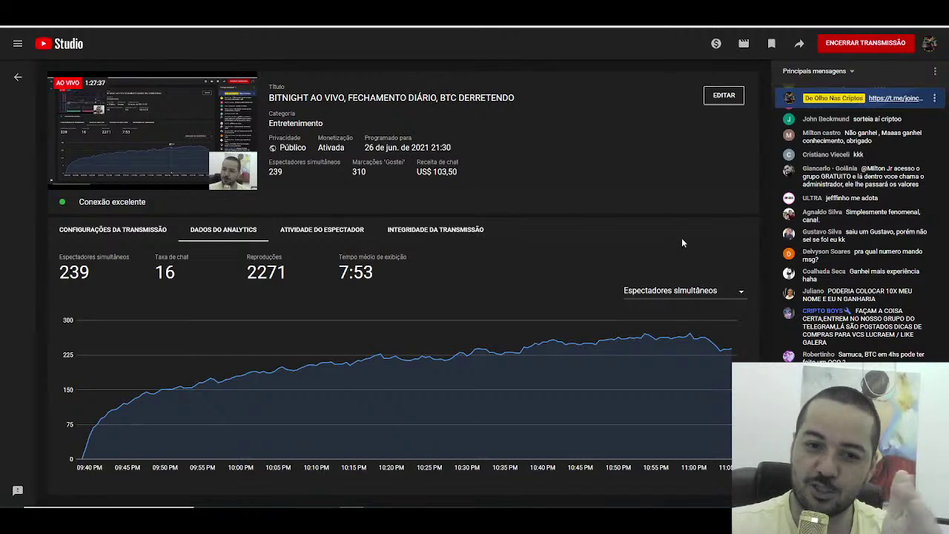
drag(460, 172, 413, 173)
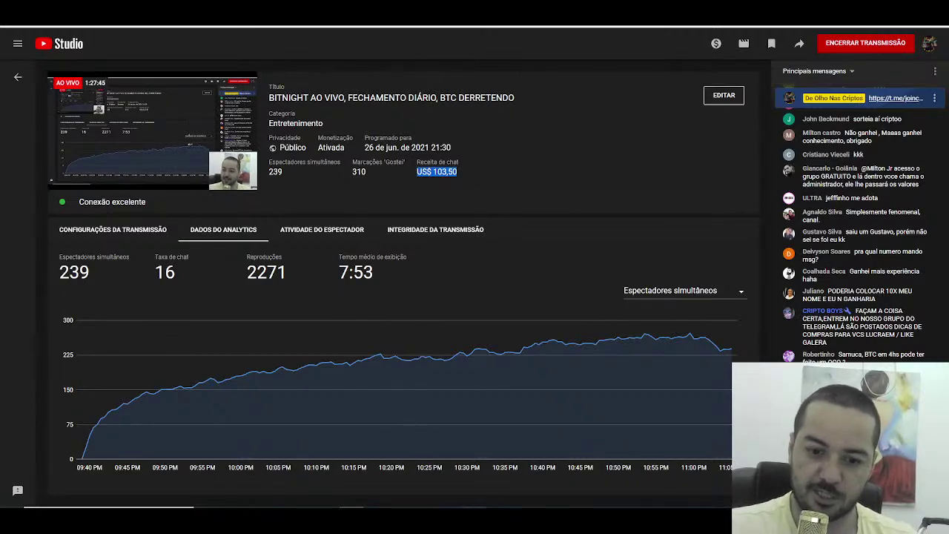
key(alt+Tab)
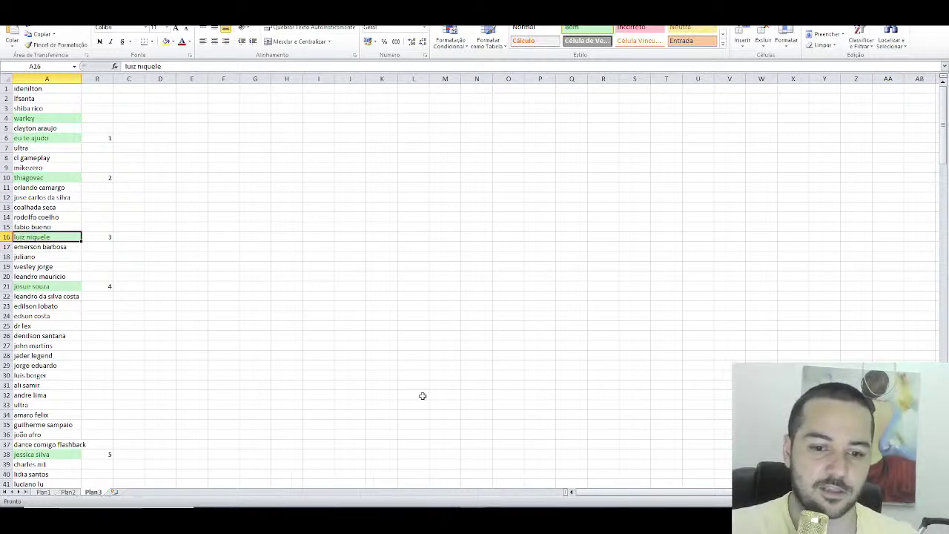
key(alt+Tab)
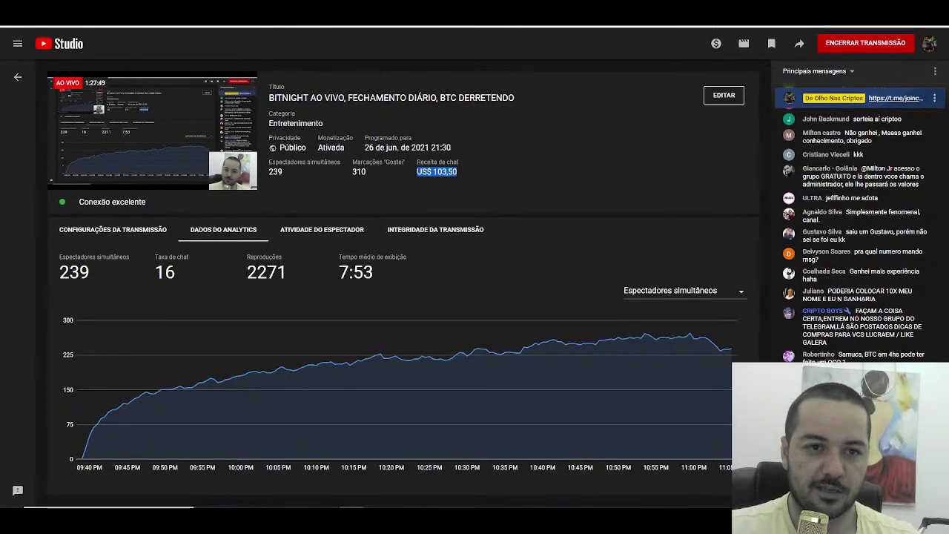
Step: Draw 2 numbers between 1 and 201 on Sorteador, getting 13 and 1, and select the result
key(alt+Tab)
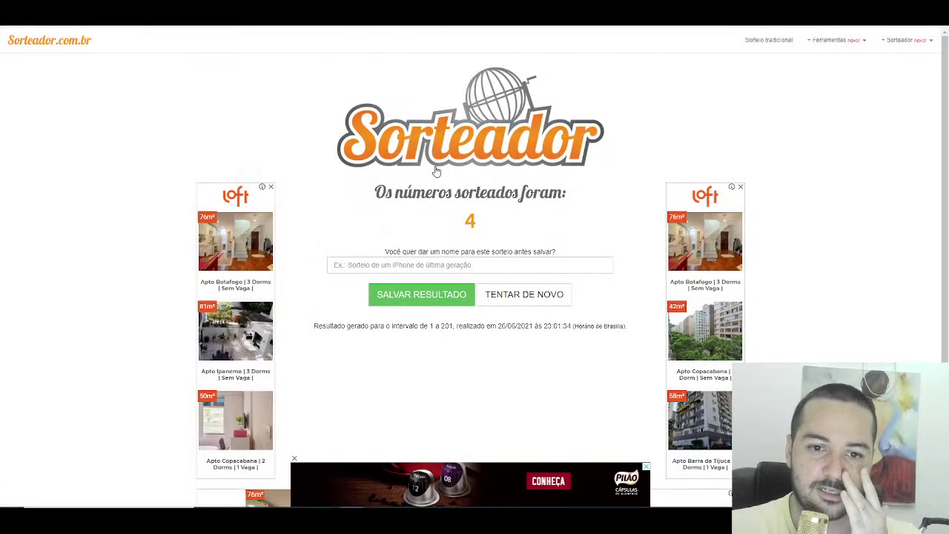
click(49, 40)
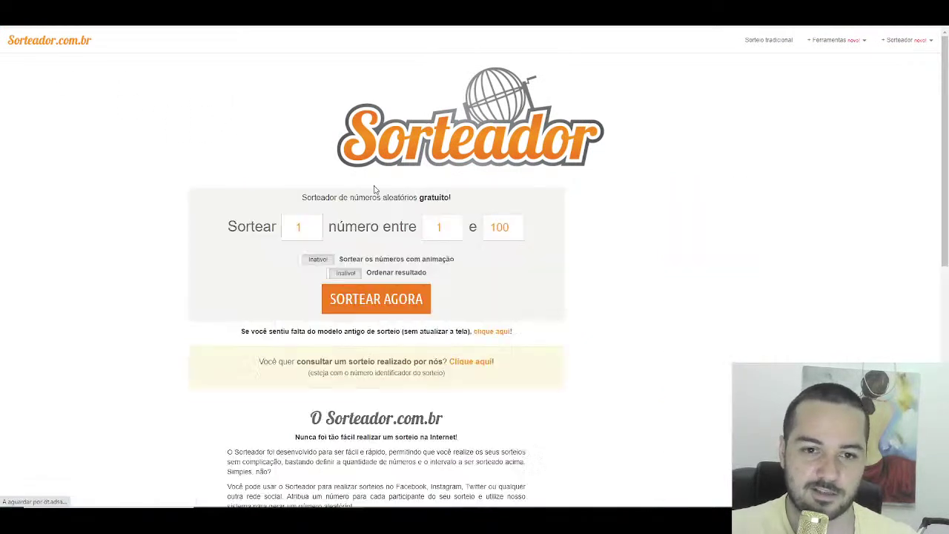
double_click(299, 227)
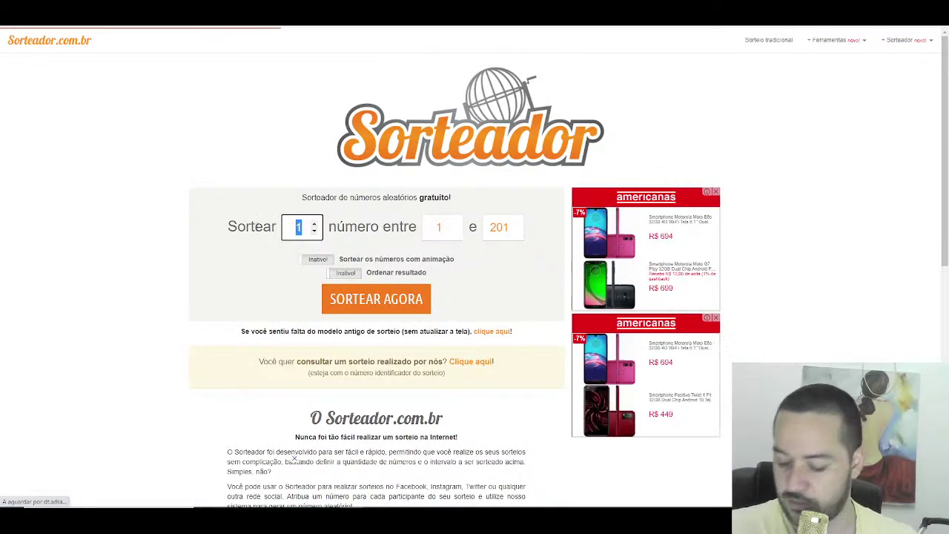
text(2)
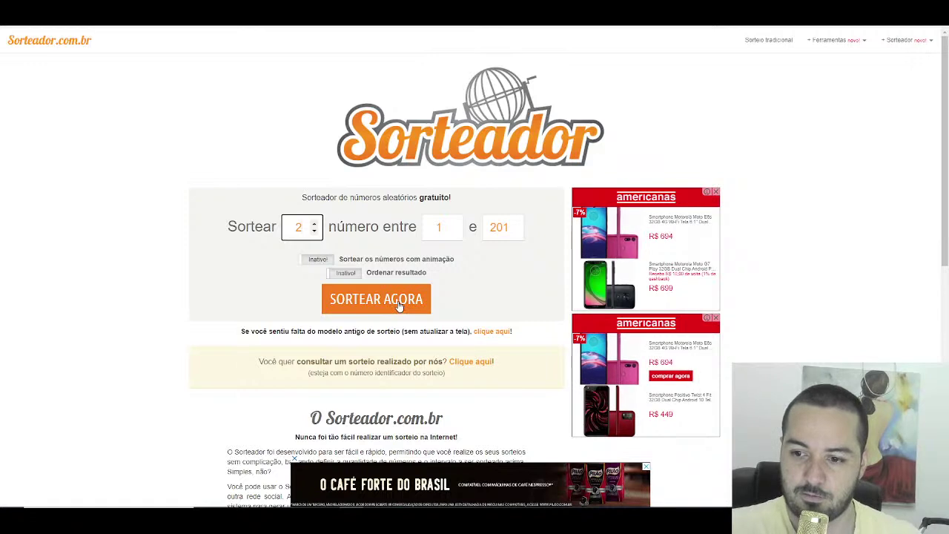
click(399, 304)
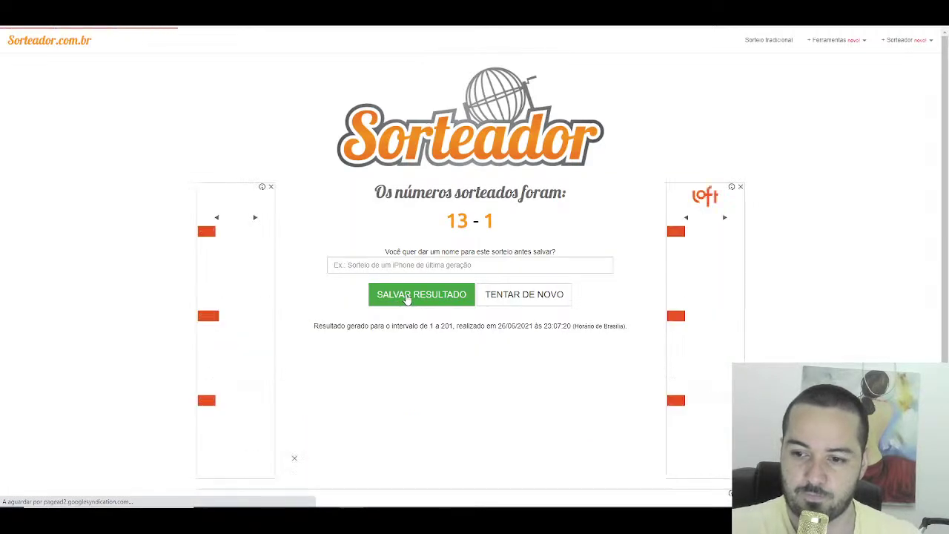
triple_click(470, 218)
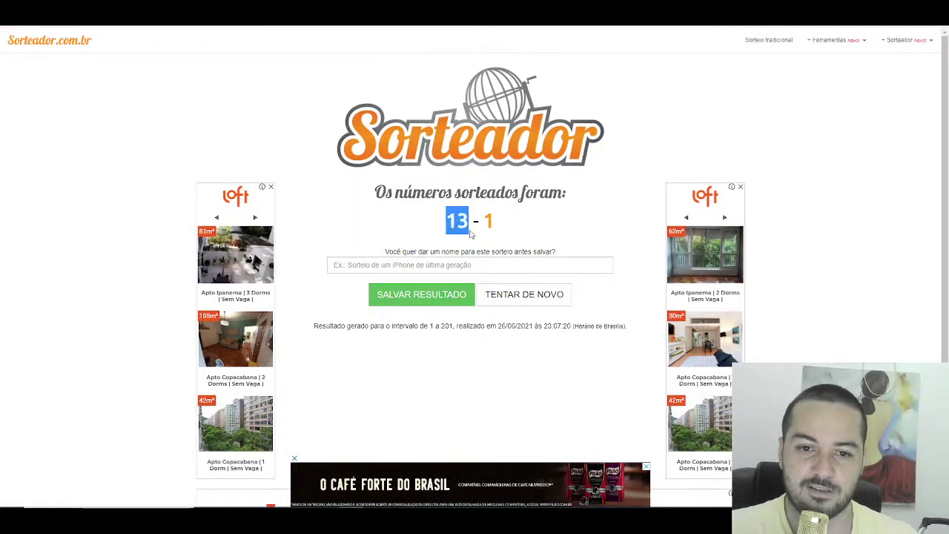
Step: Back in Excel, mark the names in A13 and A1 as green winners, then bring up Telegram
key(alt+Tab)
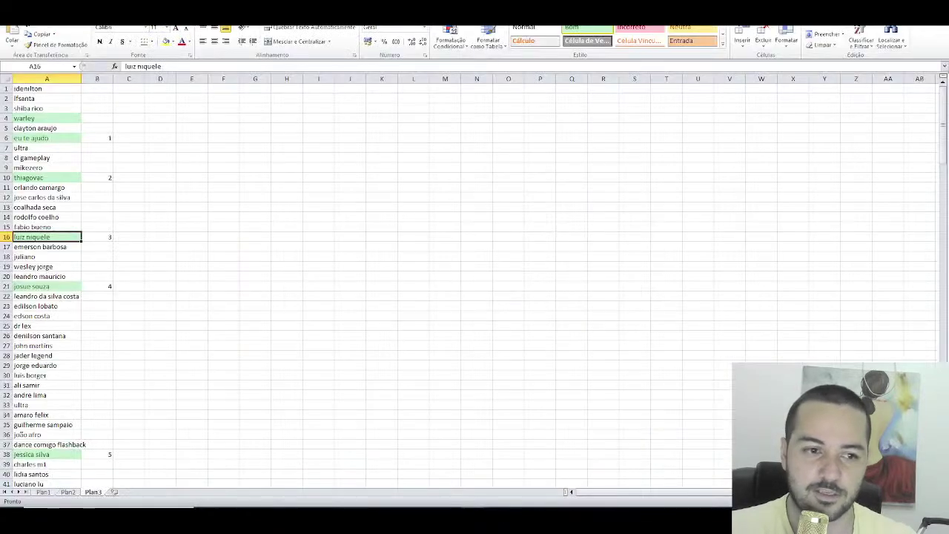
click(68, 208)
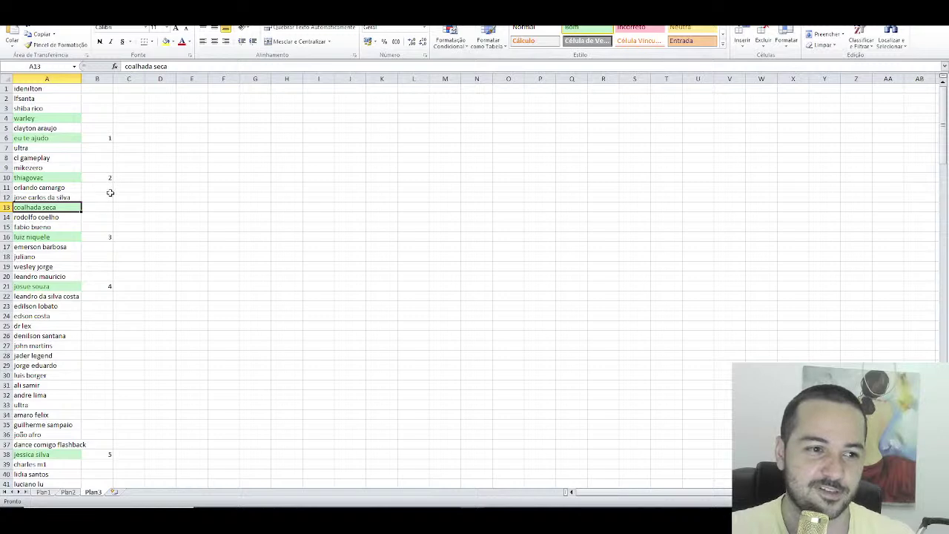
click(63, 92)
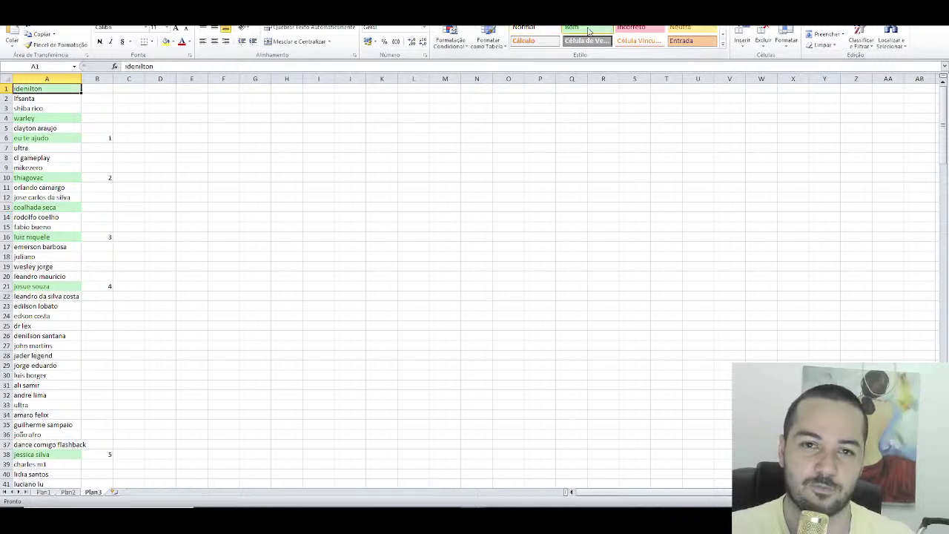
click(412, 497)
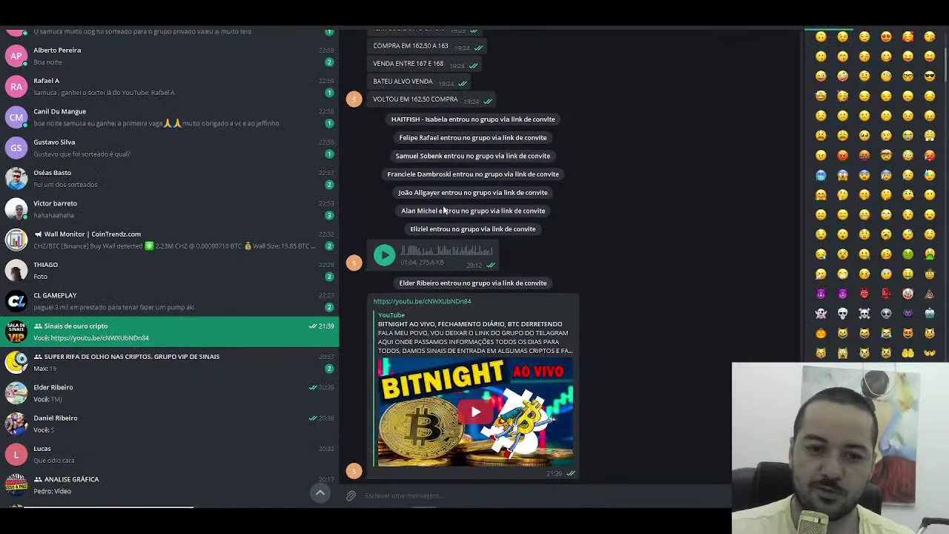
Step: Search the Sinais de ouro cripto group's member list for the first drawn winner's name
click(738, 26)
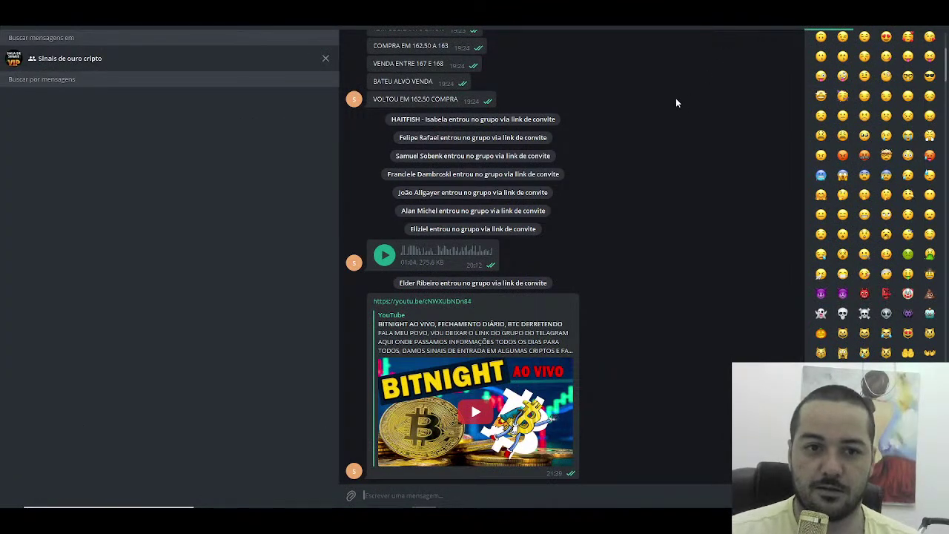
click(326, 56)
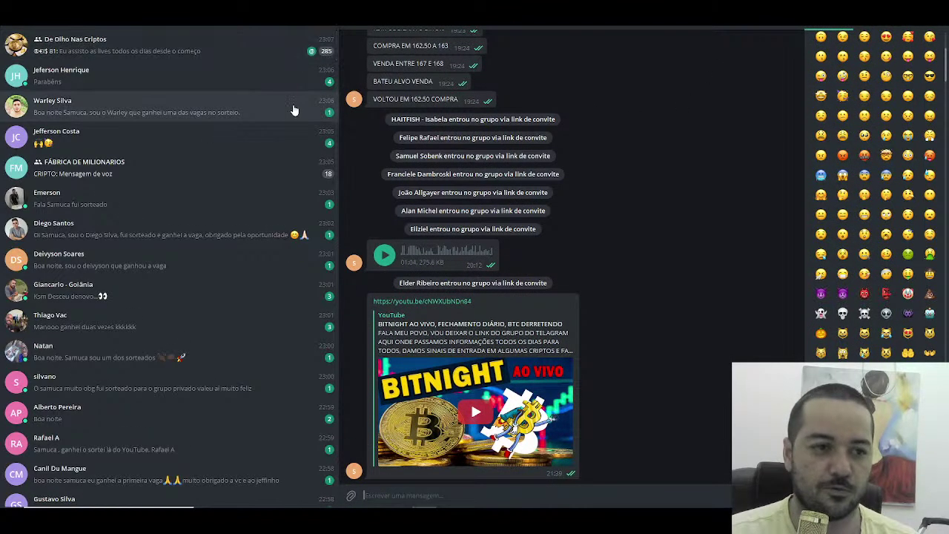
click(452, 29)
click(537, 235)
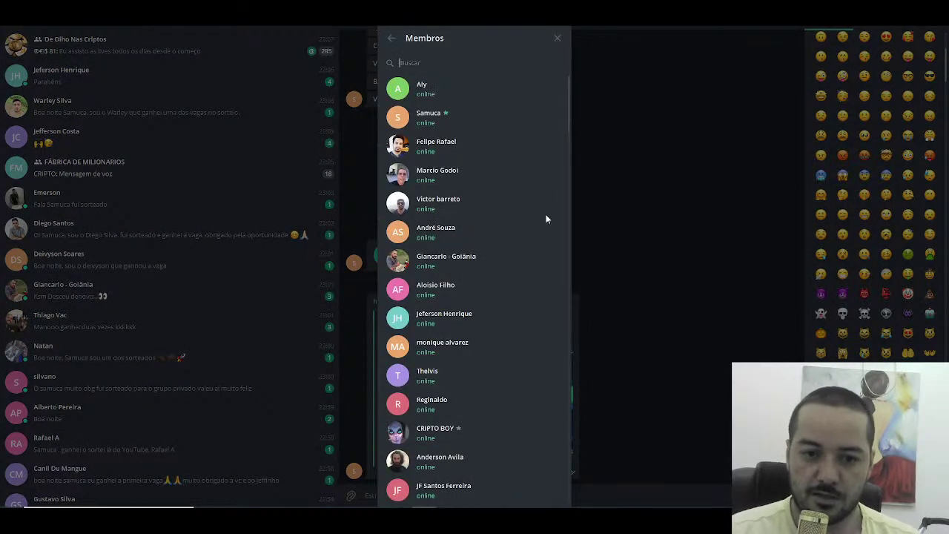
text(idenilto)
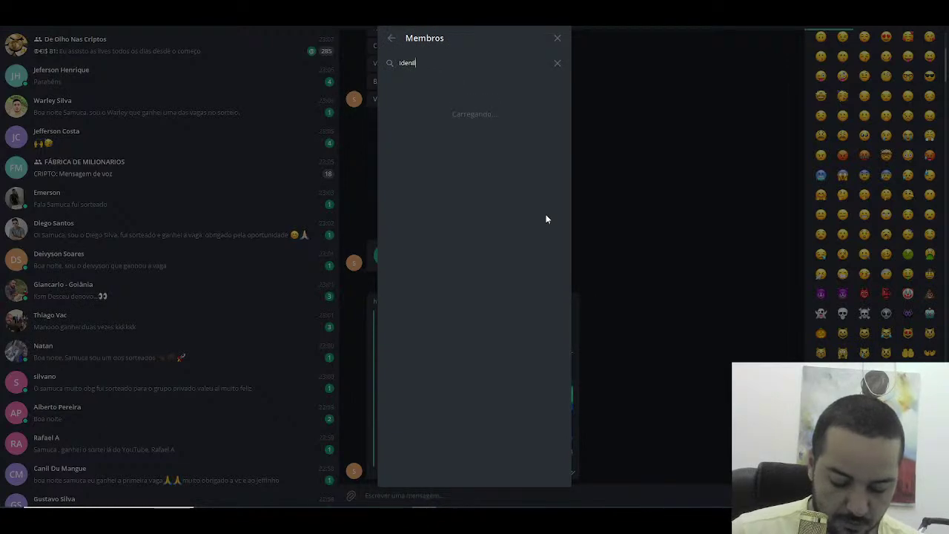
click(558, 38)
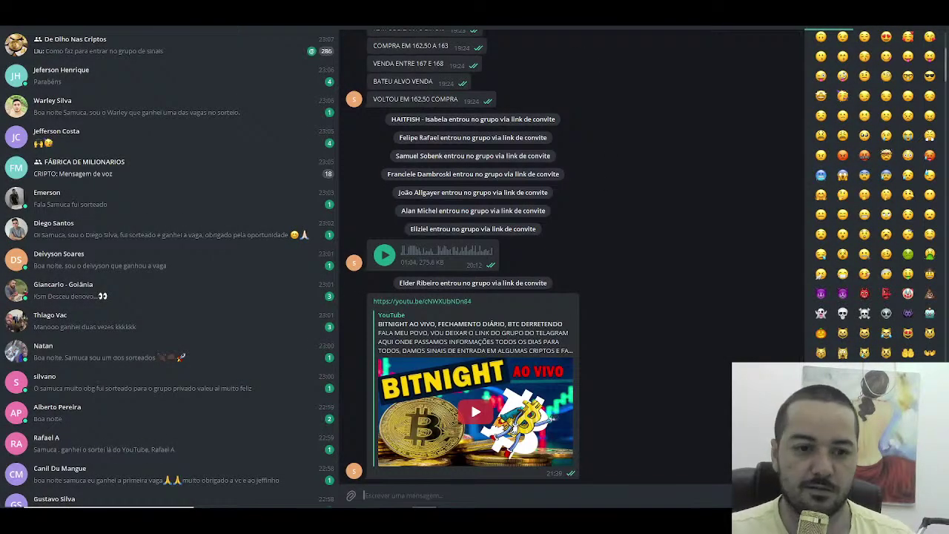
Step: Search the group's members for the second winner's name, clear the search, and return to Excel
click(693, 34)
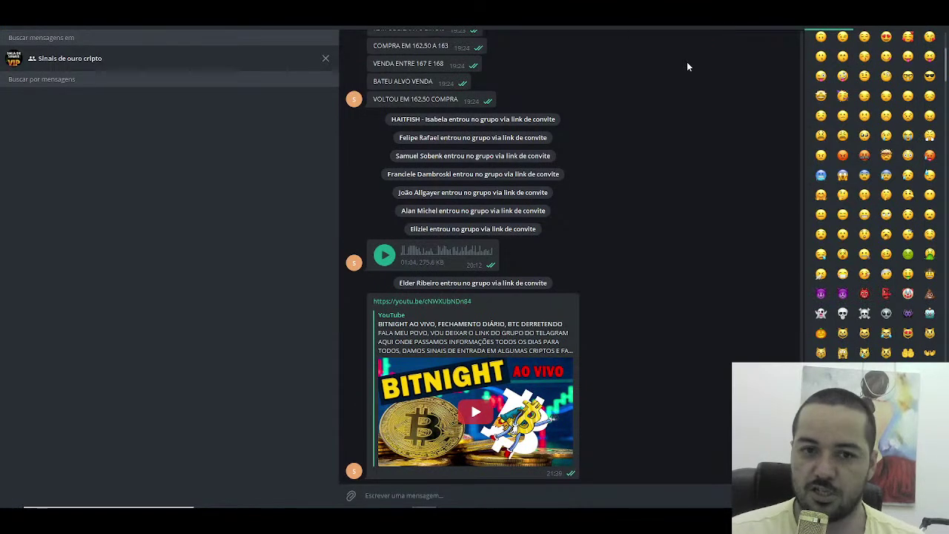
click(326, 58)
click(410, 28)
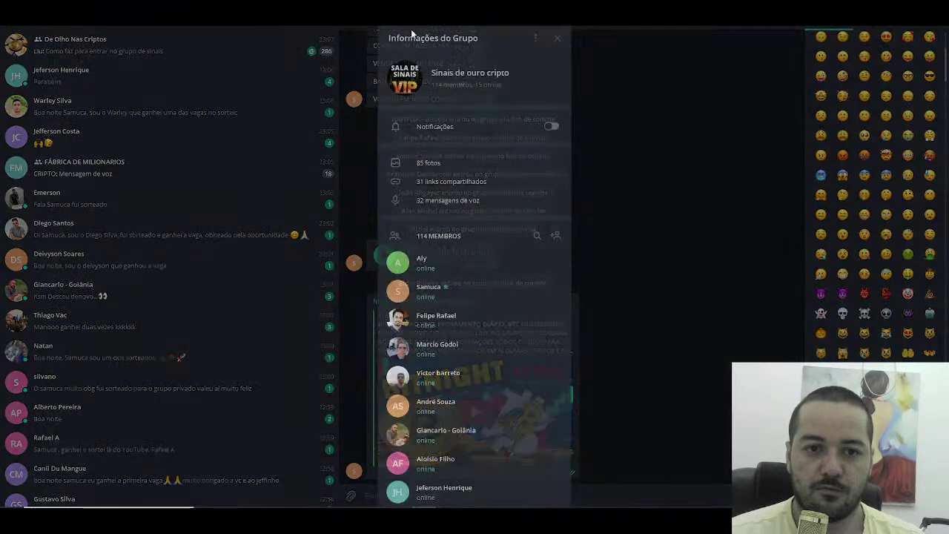
click(537, 236)
text(c)
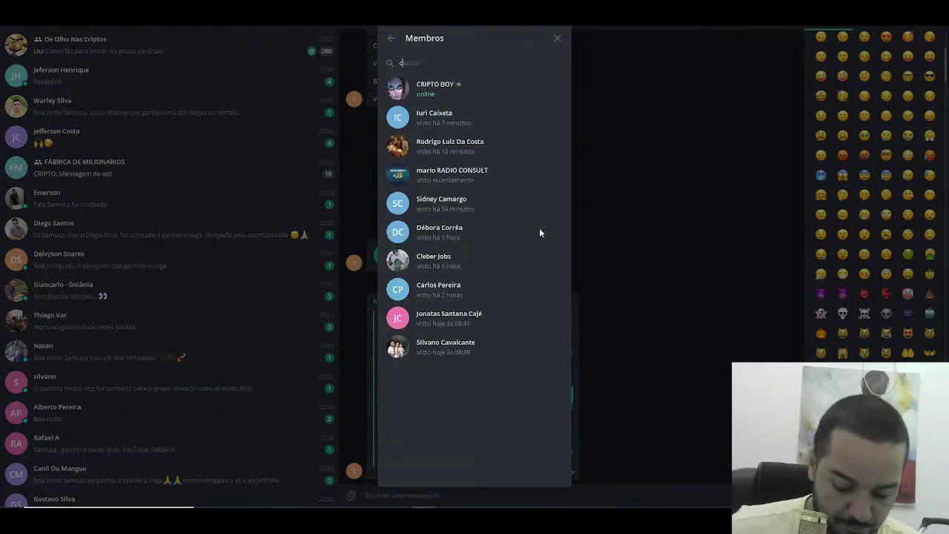
text(oalhada)
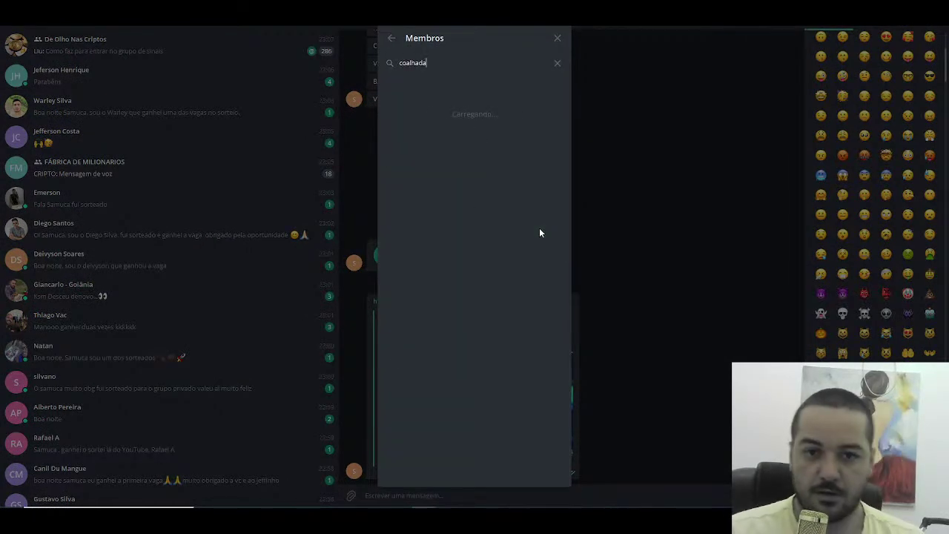
key(BackSpace)
key(BackSpace)
key(BackSpace)
key(BackSpace)
key(BackSpace)
key(BackSpace)
key(BackSpace)
key(BackSpace)
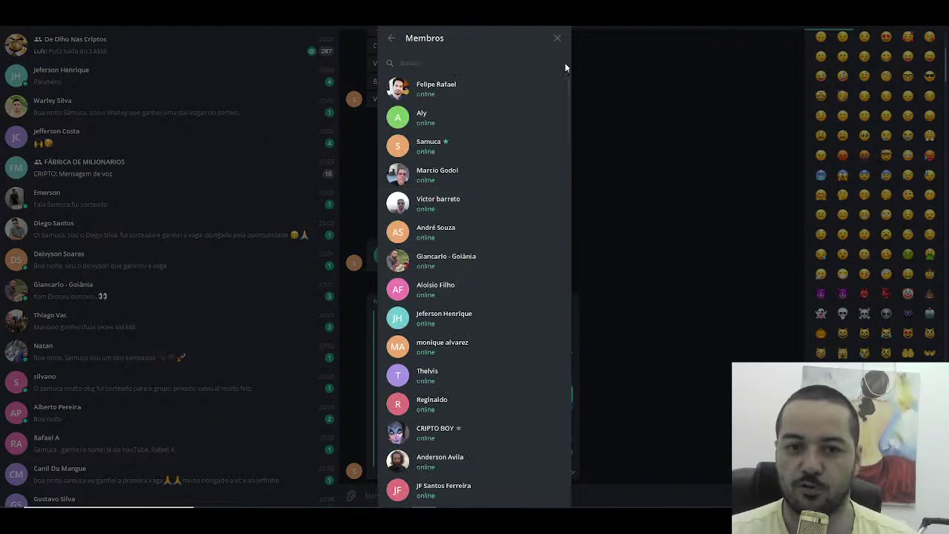
click(556, 43)
key(alt+Tab)
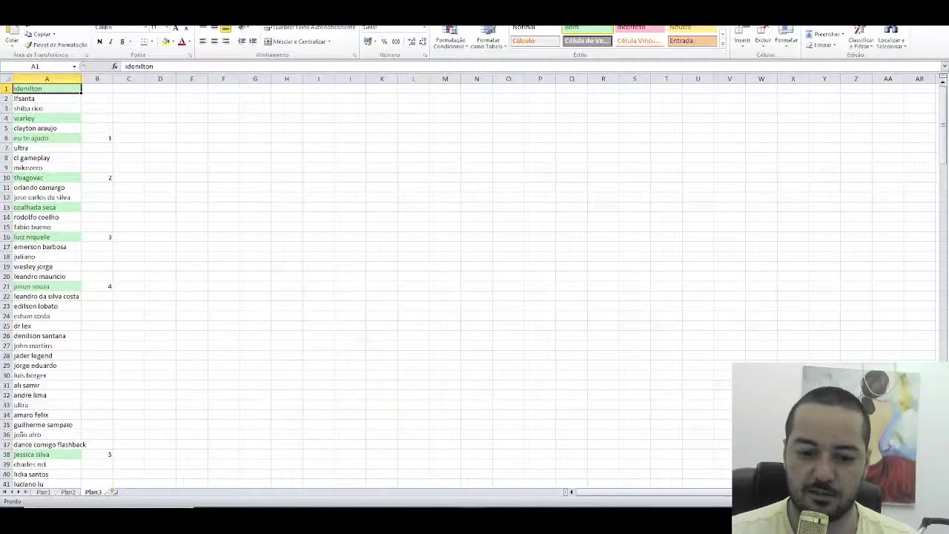
Step: Number the new winners 21 in B1 and 22 in B13
click(98, 91)
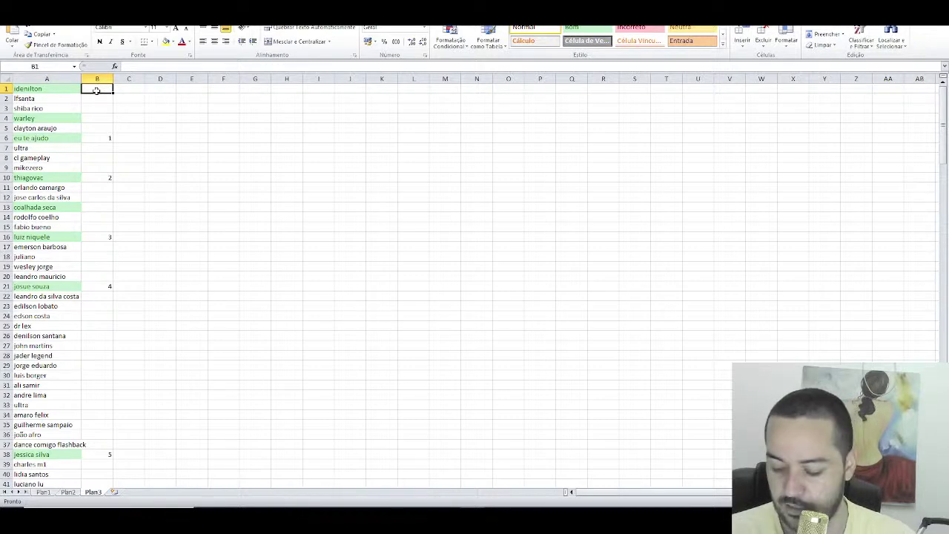
text(21)
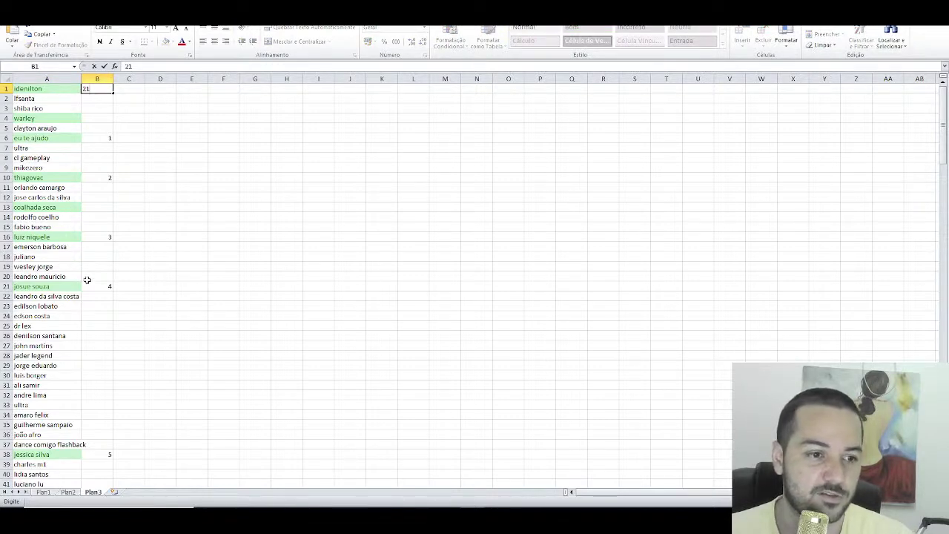
click(110, 207)
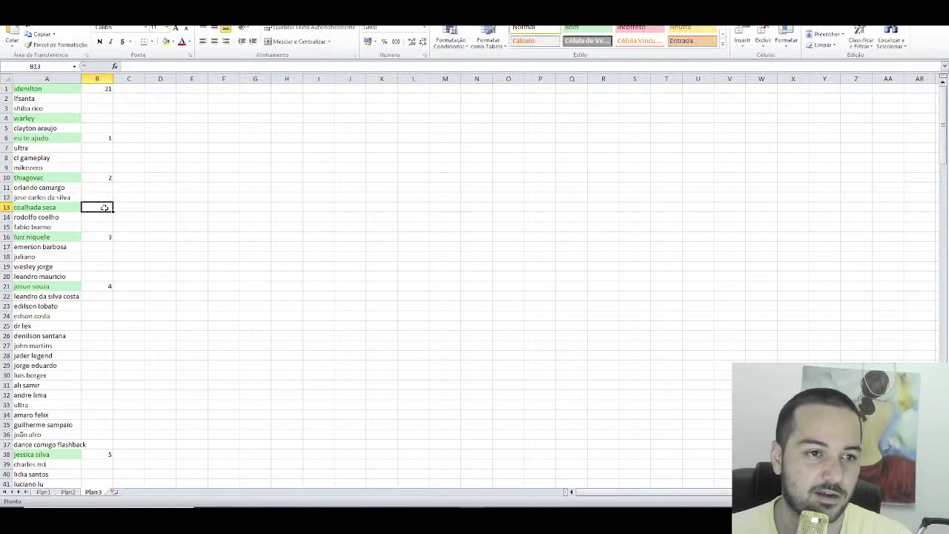
text(22)
click(157, 237)
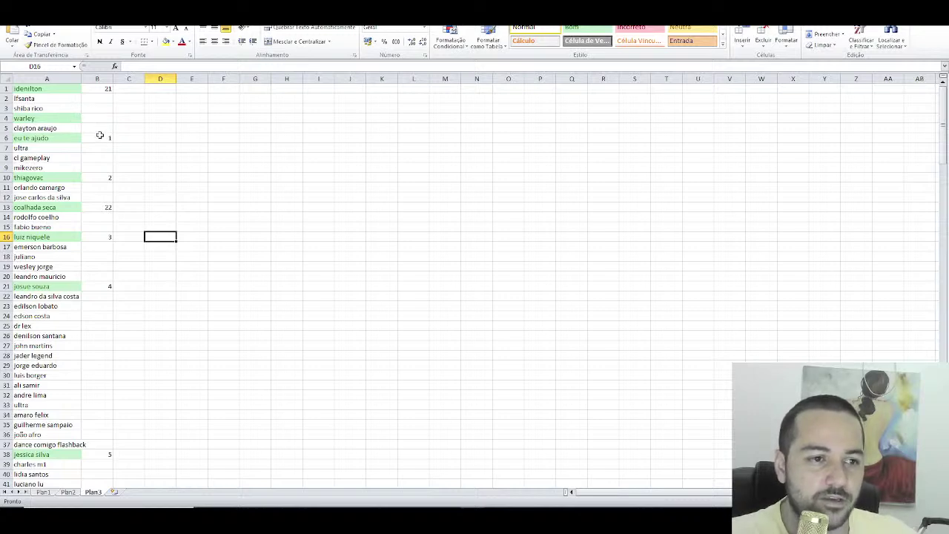
Step: Move winner number 1 from B6 to B4, remove A6's green fill, and check B4 and B10
click(100, 140)
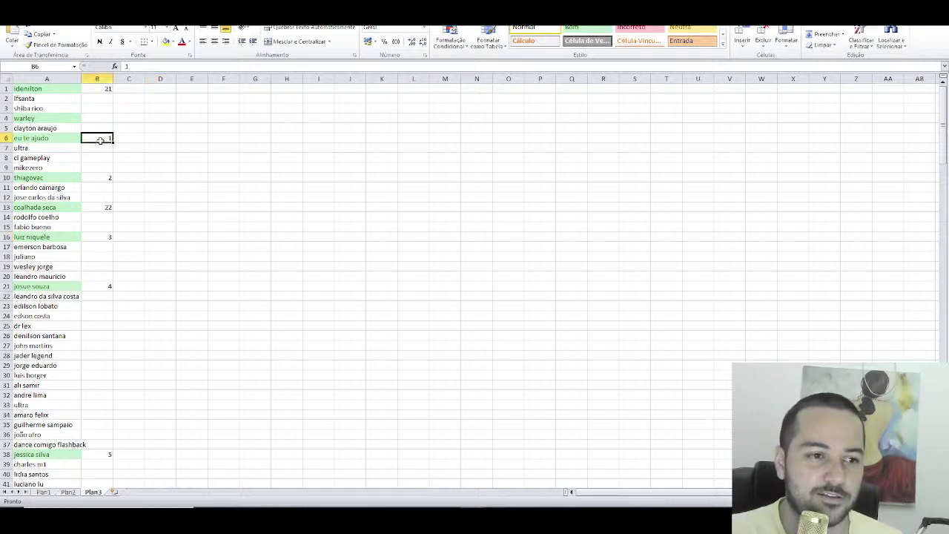
drag(104, 143, 96, 117)
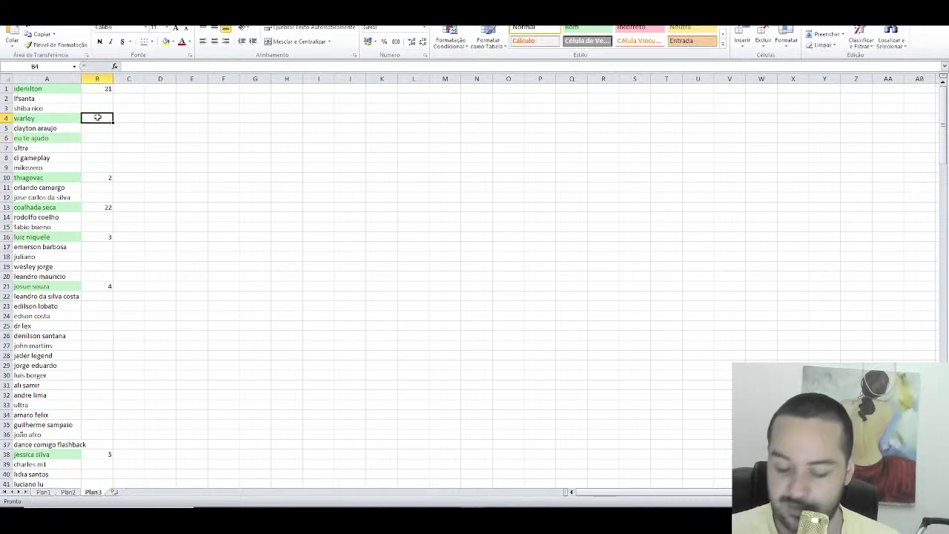
click(46, 138)
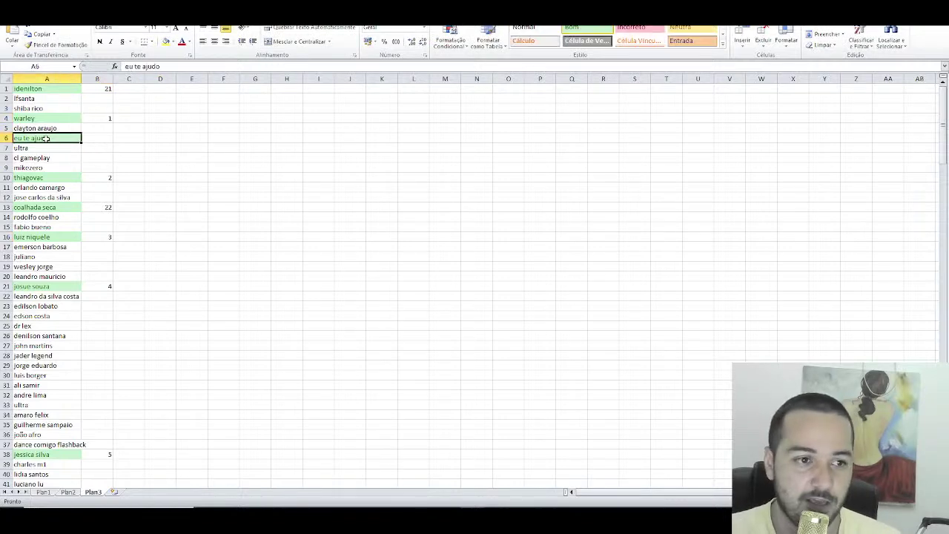
click(523, 27)
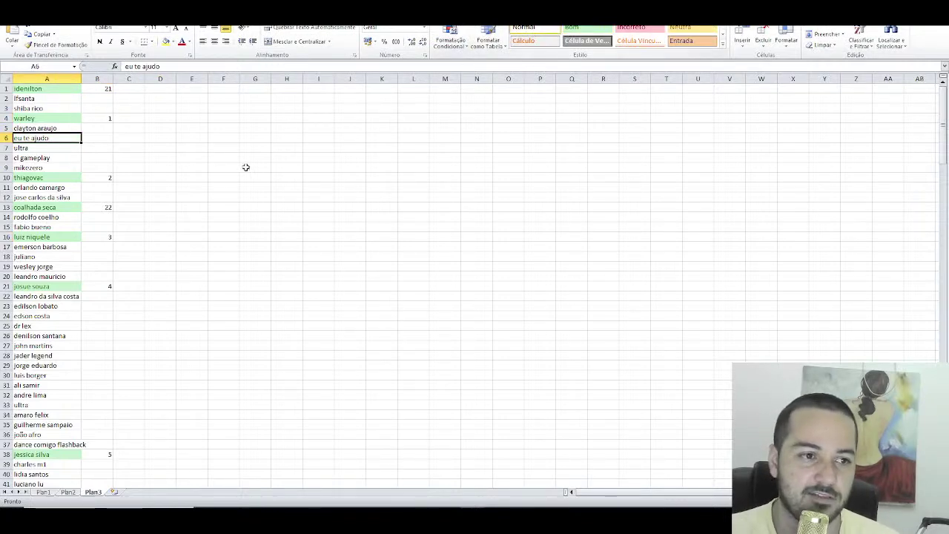
click(107, 118)
click(110, 176)
scroll(153, 166, down, 1)
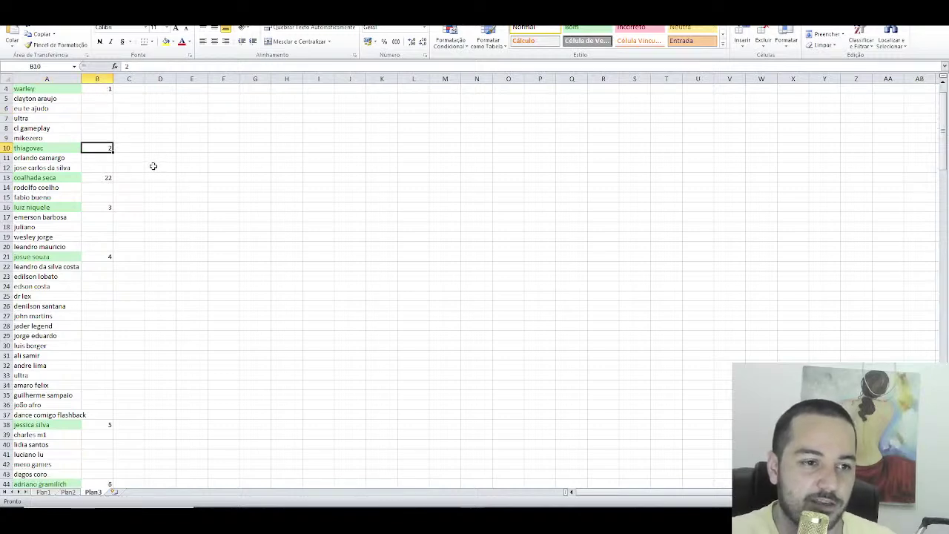
key(Down)
key(Down)
key(Down)
key(Down)
key(Down)
key(Down)
key(Down)
key(Down)
key(Down)
key(Down)
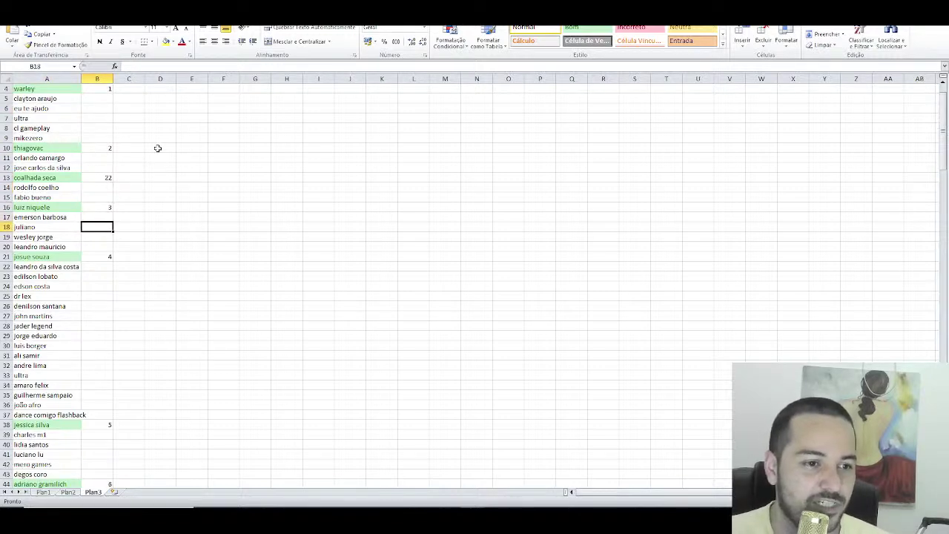
key(Down)
key(Down)
key(Down)
key(Down)
key(Down)
key(Down)
key(Down)
key(Down)
key(Down)
key(Down)
key(Down)
key(Down)
key(Down)
key(Down)
key(Down)
key(Down)
key(Down)
key(Down)
key(Down)
key(Down)
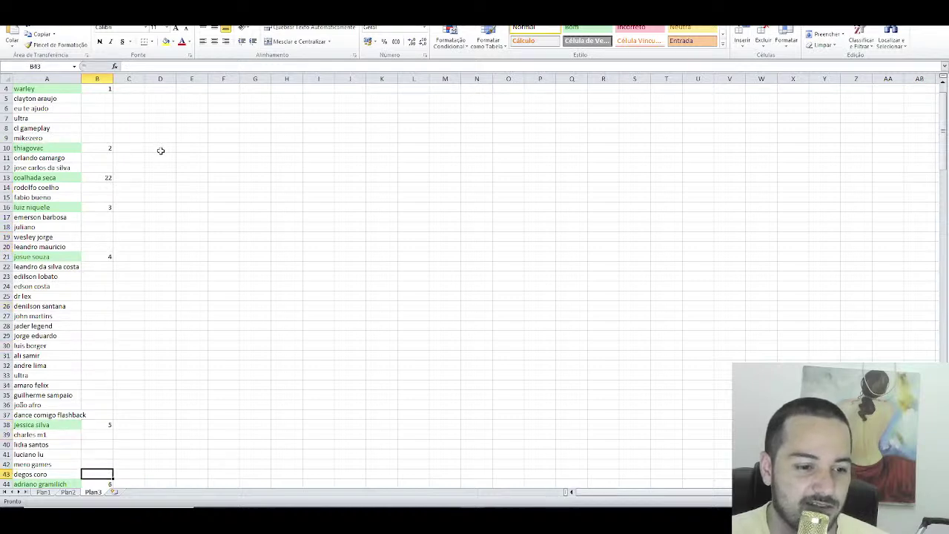
key(Down)
key(Down)
key(Down)
key(Down)
key(Down)
key(Down)
key(Down)
key(Down)
key(Down)
key(Down)
key(Down)
key(Down)
key(Down)
key(Down)
key(Down)
key(Down)
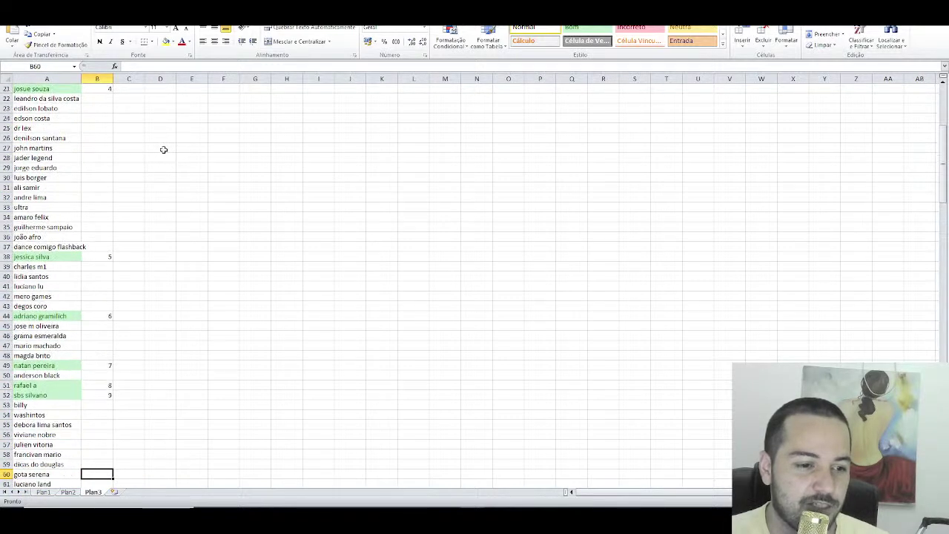
key(Down)
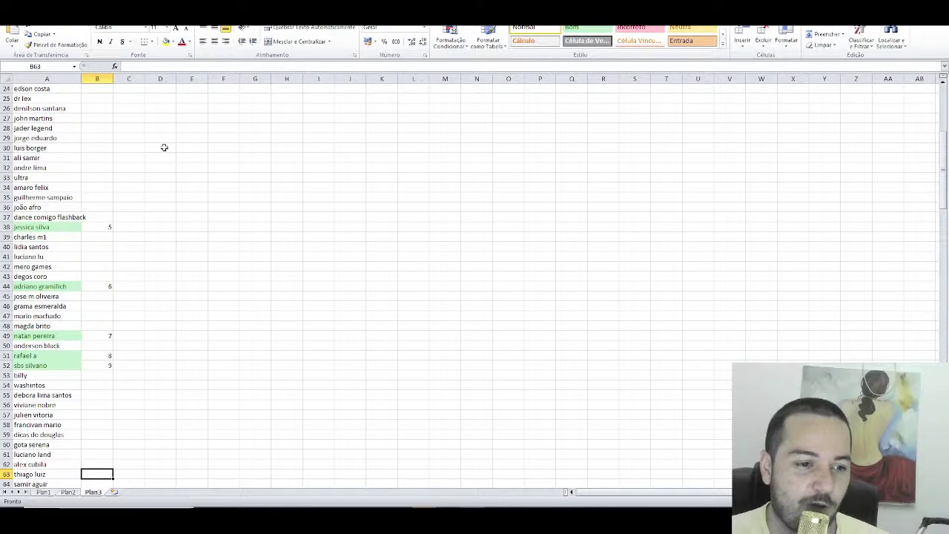
key(Down)
key(Down)
key(Down)
key(Down)
key(Down)
key(Down)
key(Down)
key(Down)
key(Down)
key(Down)
key(Down)
key(Down)
key(Down)
key(Down)
key(Down)
key(Down)
key(Down)
key(Down)
key(Down)
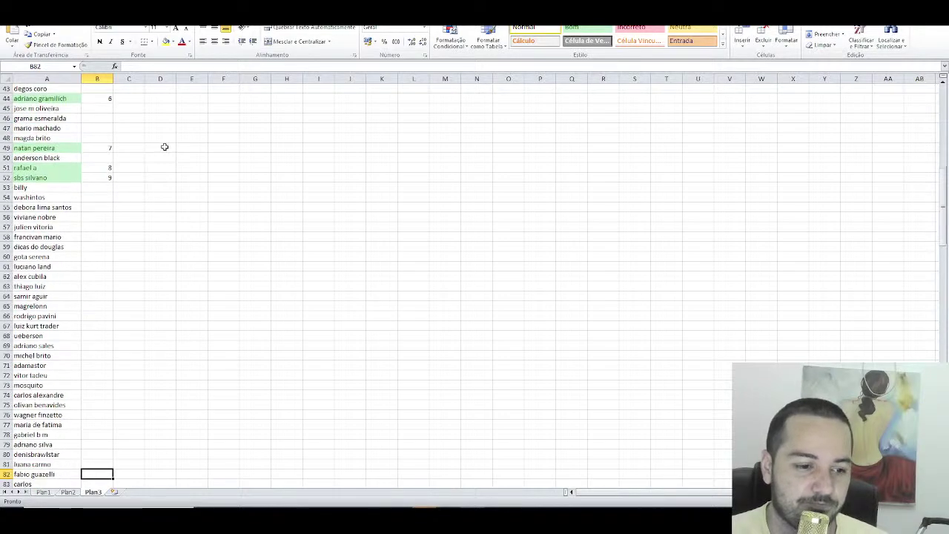
key(Down)
key(Down)
key(Down)
key(Down)
key(Down)
key(Down)
key(Down)
key(Down)
key(Down)
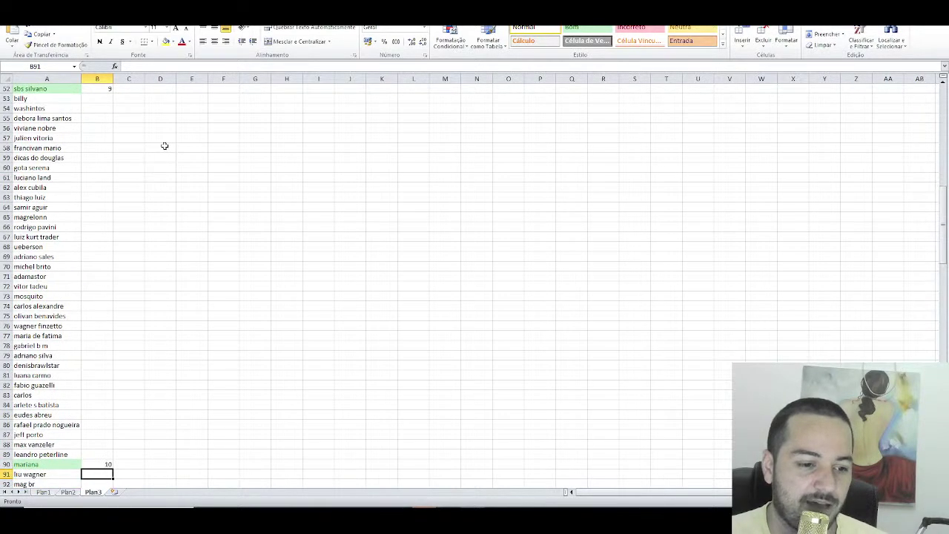
key(Down)
key(Down)
key(Down)
key(Down)
key(Down)
key(Down)
key(Down)
key(Down)
key(Down)
key(Down)
key(Down)
key(Down)
key(Down)
key(Down)
key(Down)
key(Down)
key(Down)
key(Down)
key(Down)
key(Down)
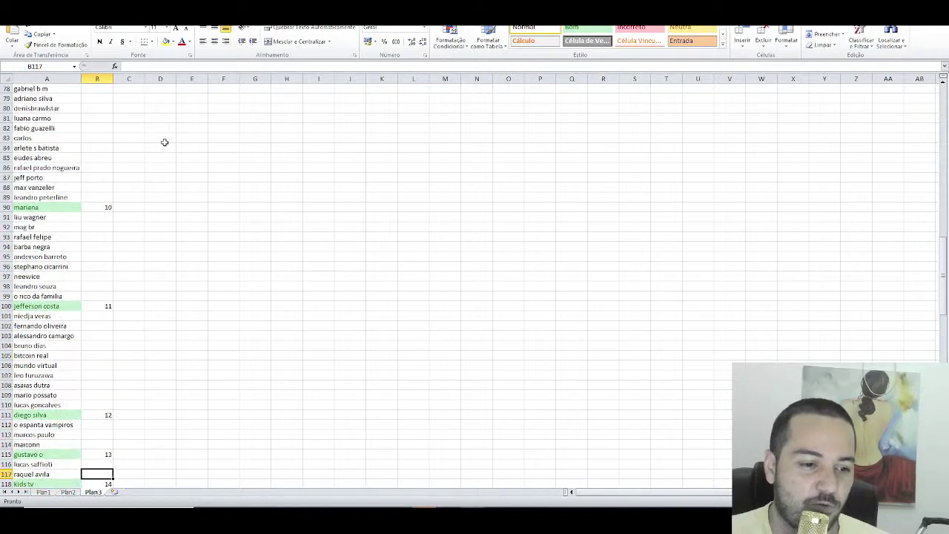
key(Down)
key(Down)
key(Down)
key(Down)
key(Down)
key(Down)
key(Down)
key(Down)
key(Down)
key(Down)
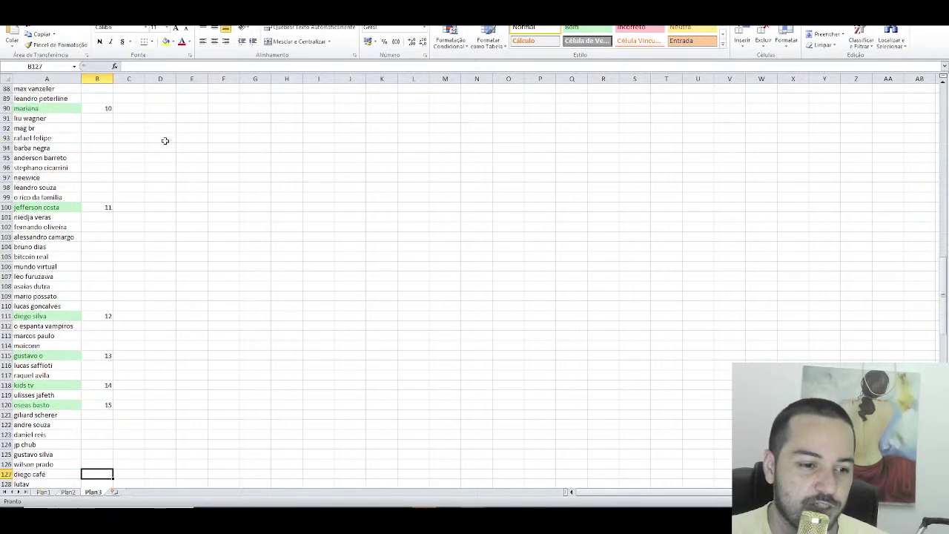
key(Down)
key(Down)
key(Down)
key(Down)
key(Down)
key(Down)
key(Down)
key(Down)
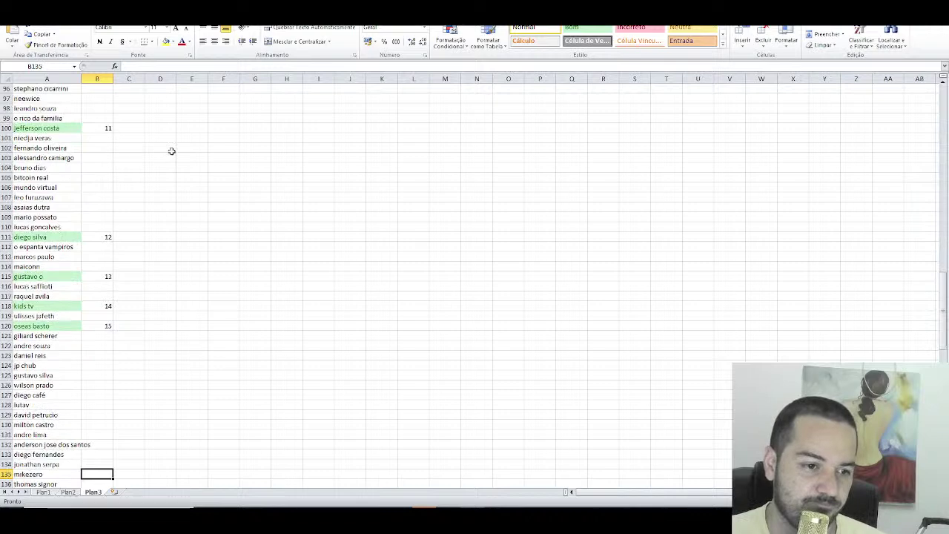
key(Down)
key(Down)
key(Down)
key(Down)
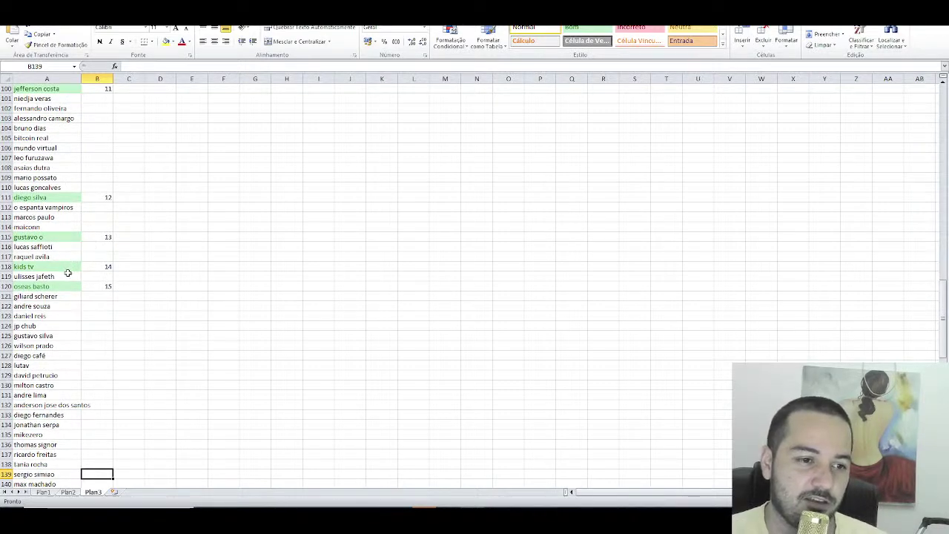
key(alt+Tab)
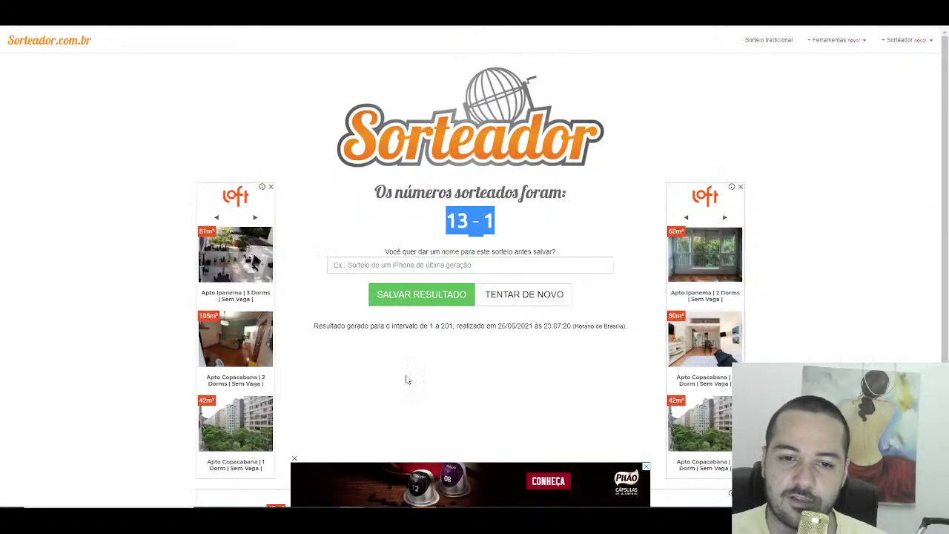
key(alt+Tab)
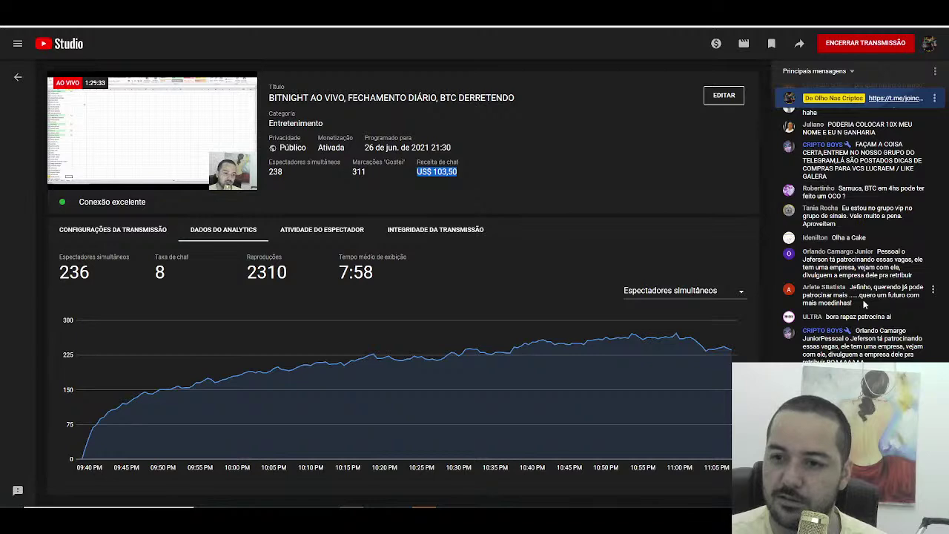
scroll(862, 293, up, 2)
scroll(861, 290, down, 3)
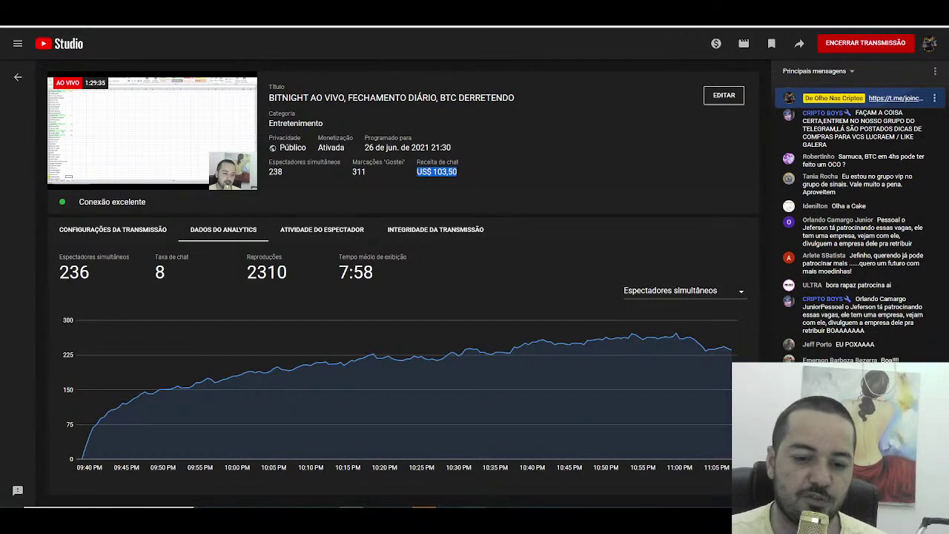
key(alt+Tab)
scroll(279, 300, up, 20)
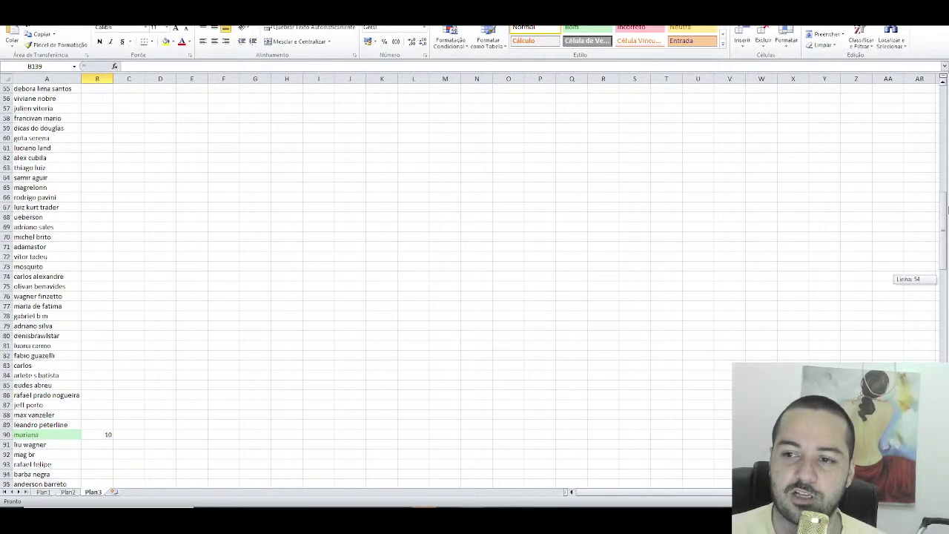
Step: Mark the row 6 entry in A6 green and move down to row 7
click(50, 138)
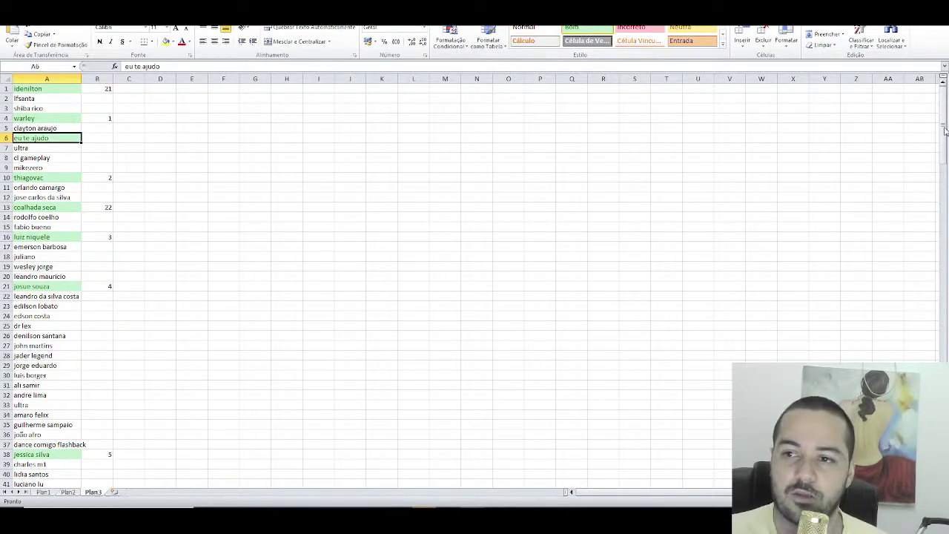
drag(945, 130, 943, 326)
key(Down)
Step: Verify winner numbers 5 and 9–13 in B38, B52, B90, B100, B111 and B115
click(112, 398)
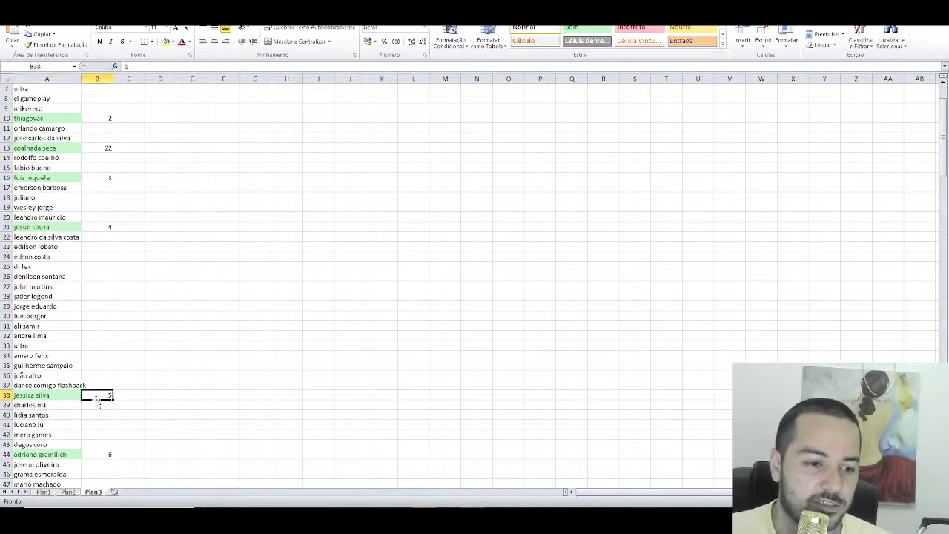
scroll(121, 441, down, 7)
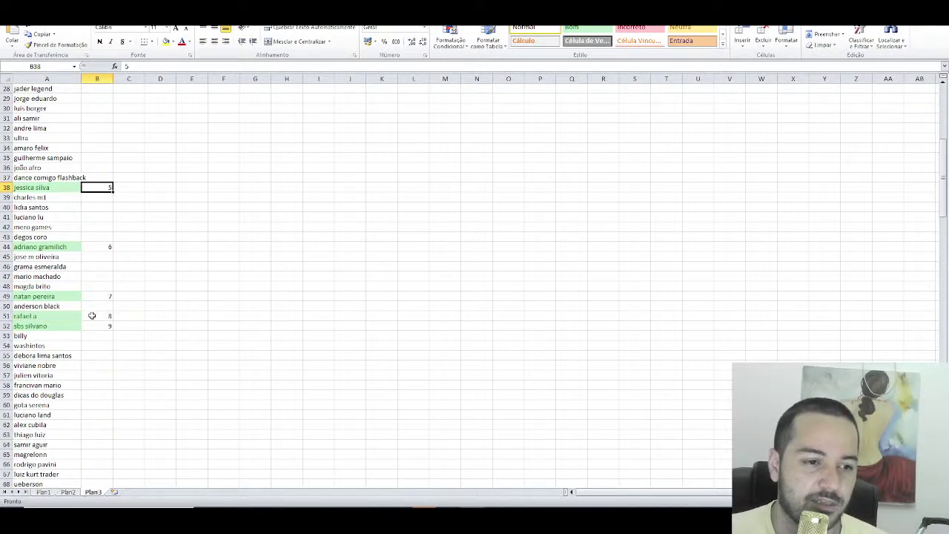
click(104, 325)
scroll(143, 356, down, 11)
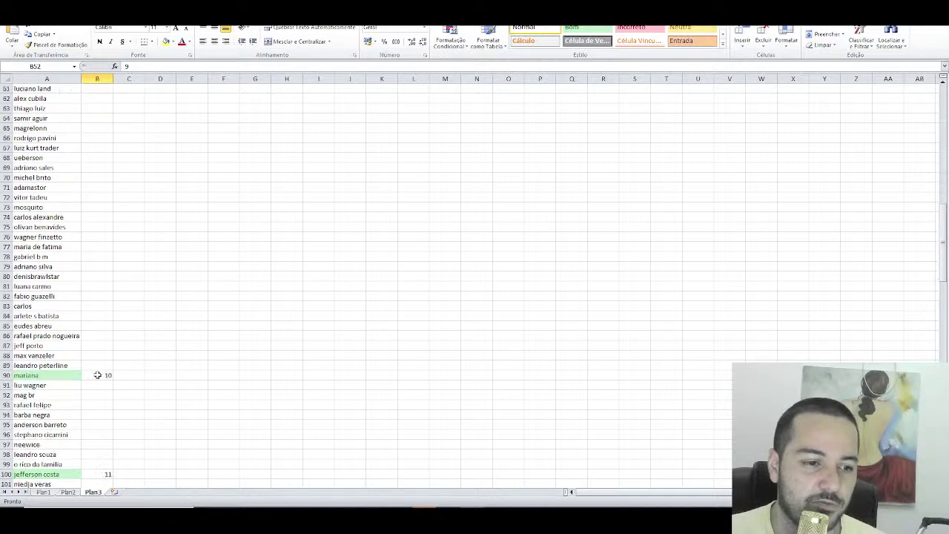
click(97, 375)
scroll(111, 379, down, 4)
click(92, 356)
scroll(118, 368, down, 3)
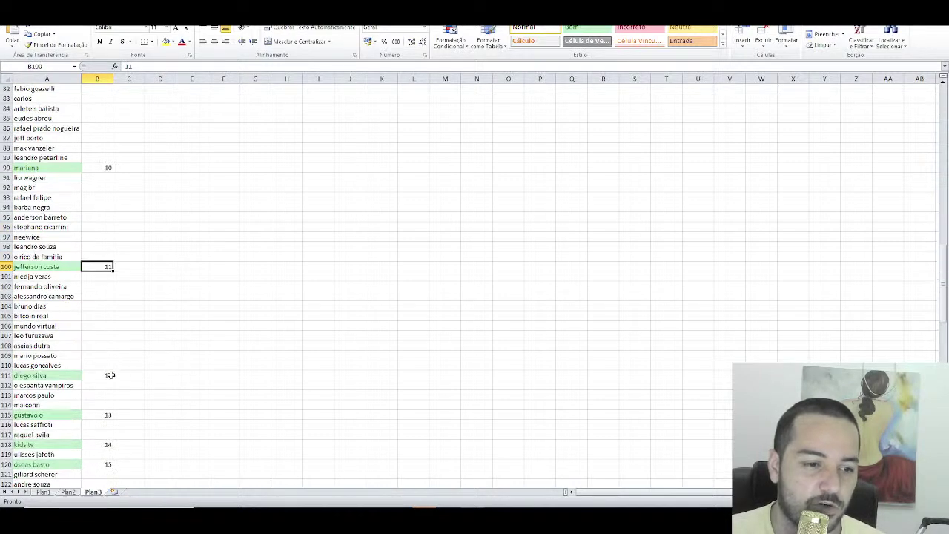
click(110, 375)
scroll(112, 373, down, 2)
click(107, 356)
Step: Verify winner numbers 14–20 (B118 to B197), then return to the YouTube Studio live dashboard
click(111, 385)
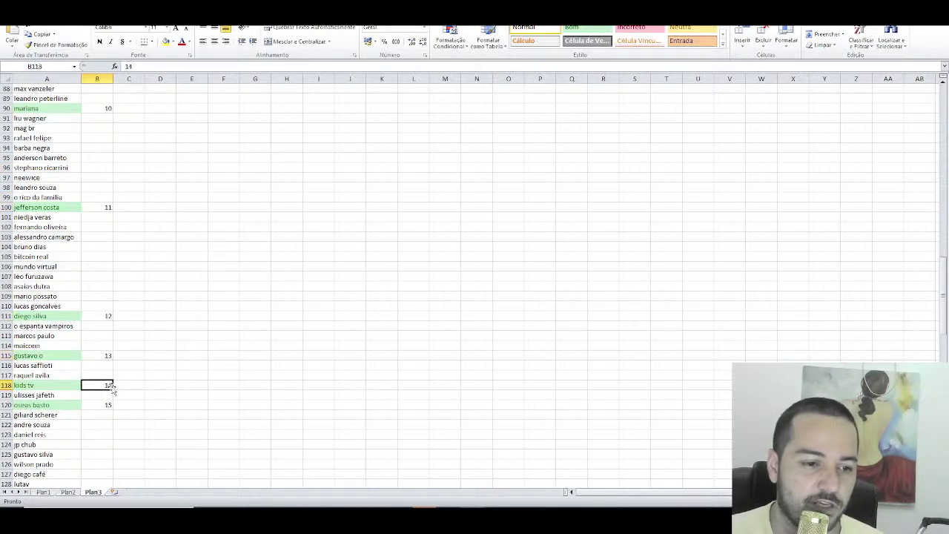
click(109, 405)
scroll(134, 386, down, 9)
click(106, 343)
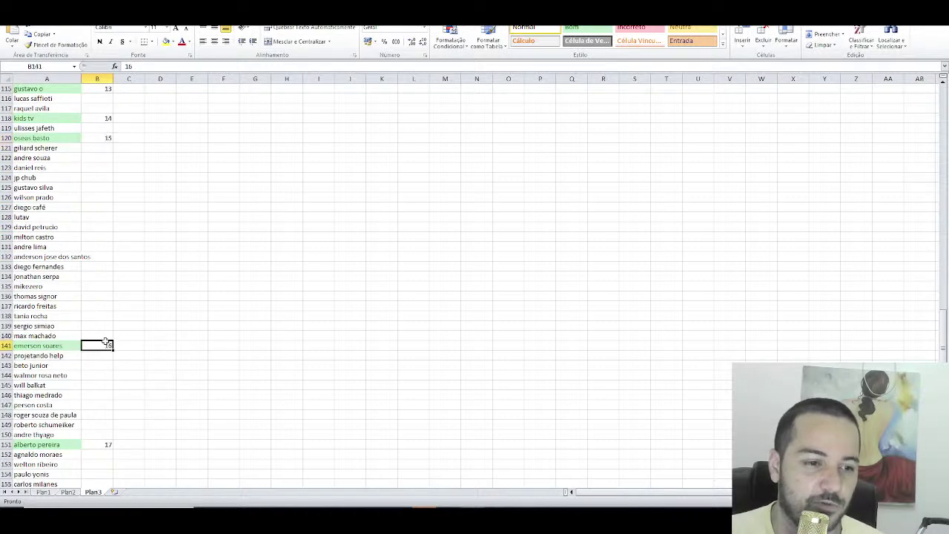
scroll(136, 359, down, 3)
click(101, 355)
scroll(133, 363, down, 6)
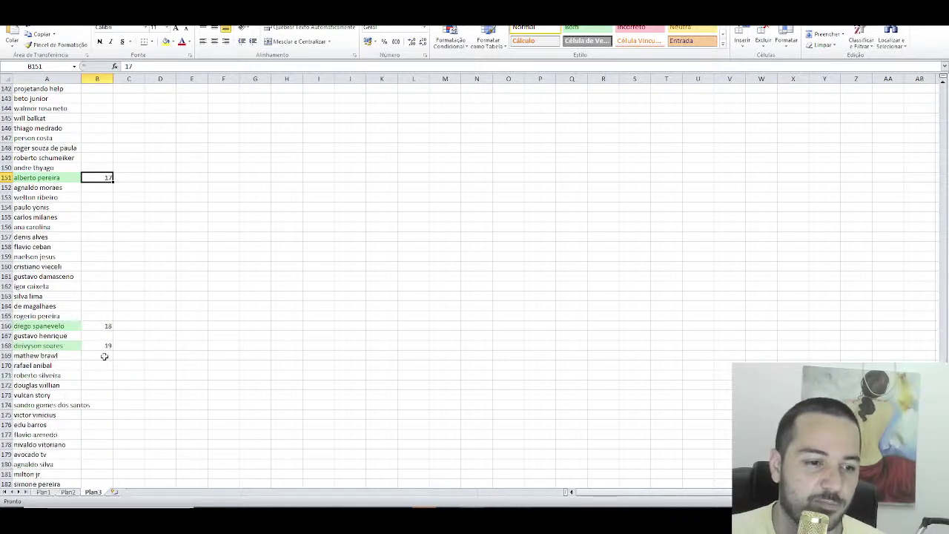
click(101, 330)
scroll(129, 351, down, 2)
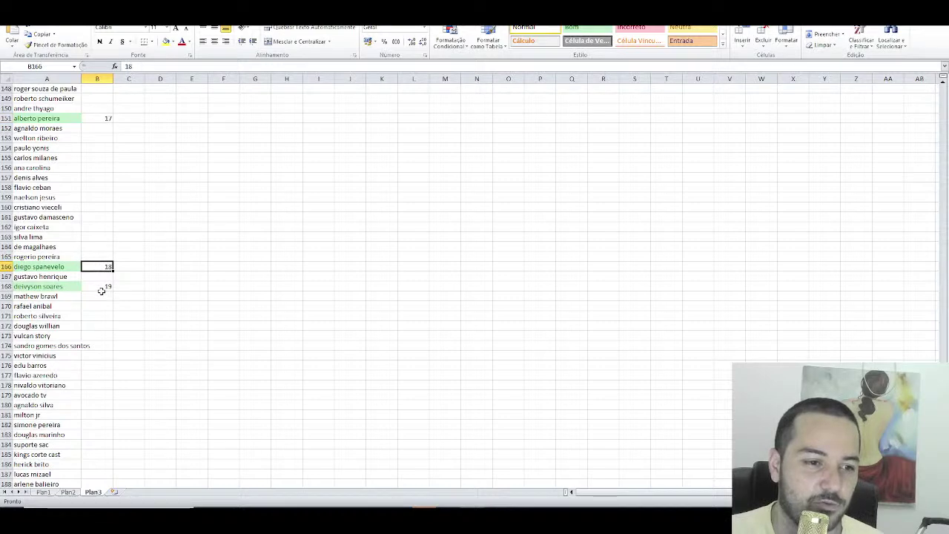
click(103, 287)
scroll(180, 330, down, 8)
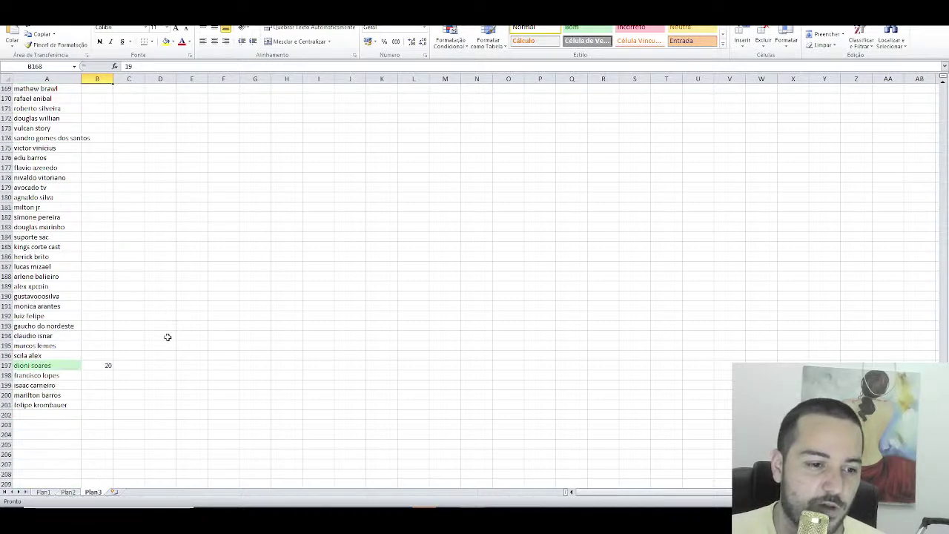
click(99, 335)
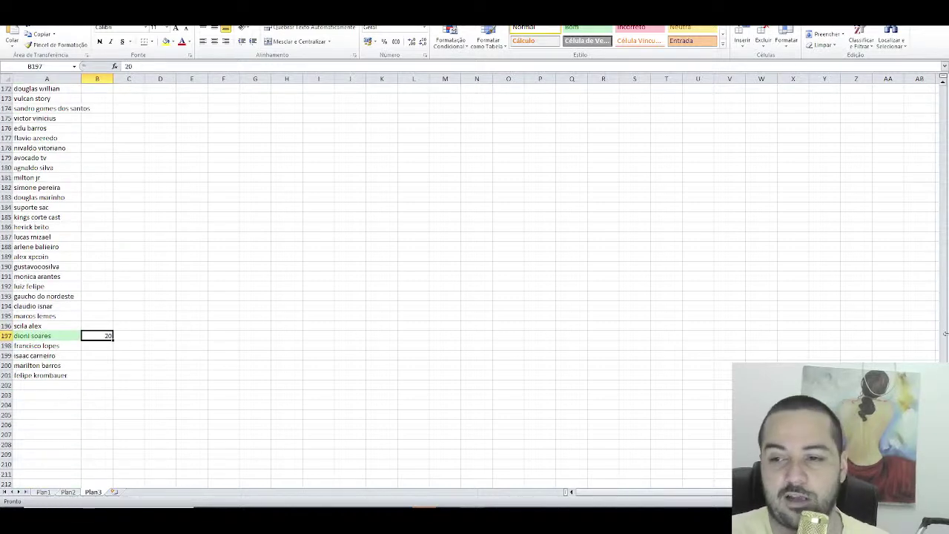
scroll(926, 341, up, 20)
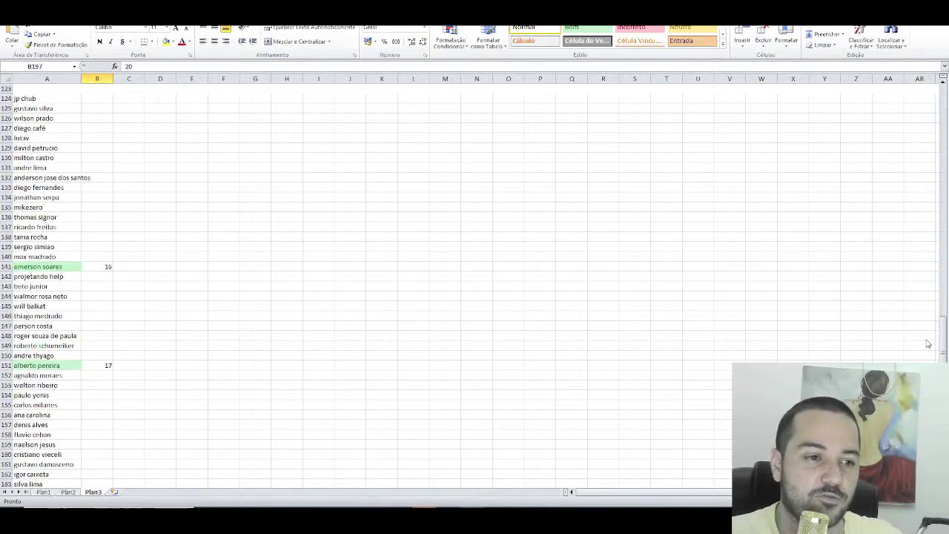
scroll(923, 185, up, 13)
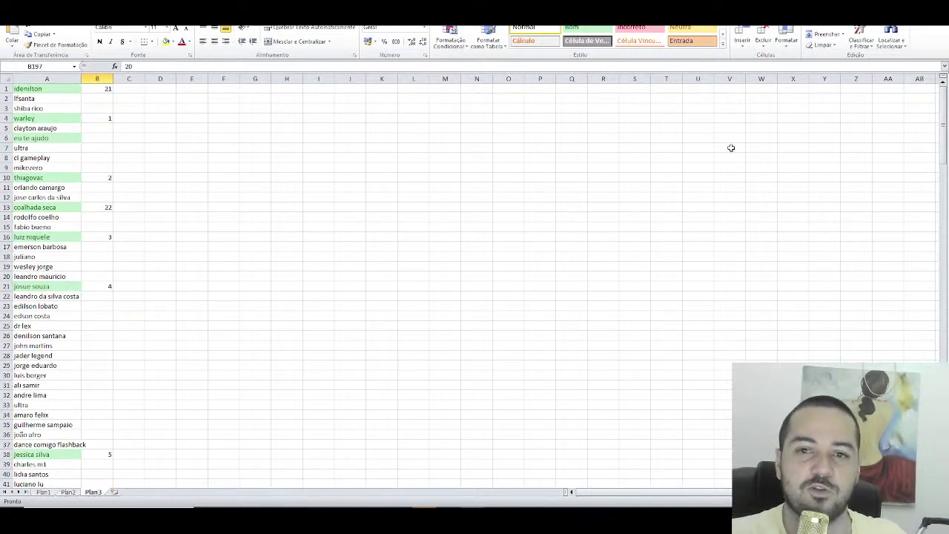
key(alt+Tab)
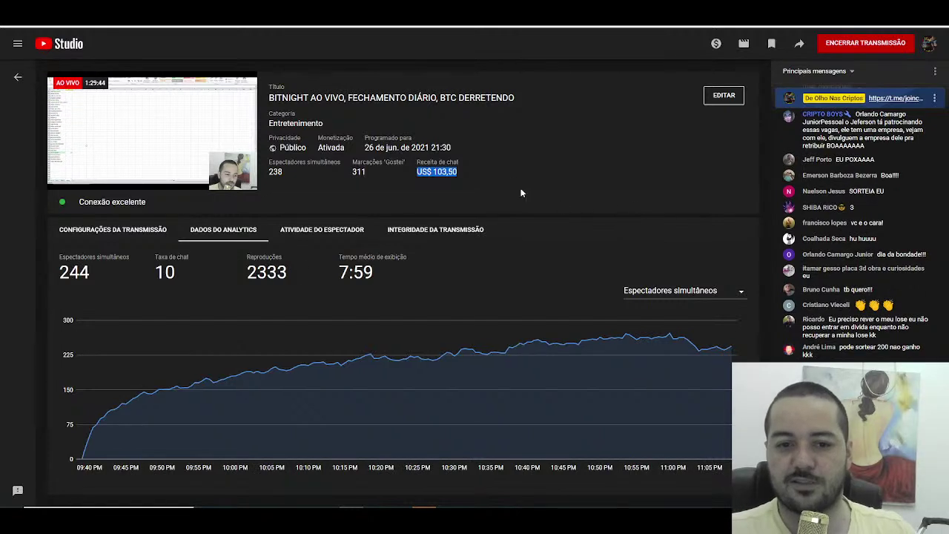